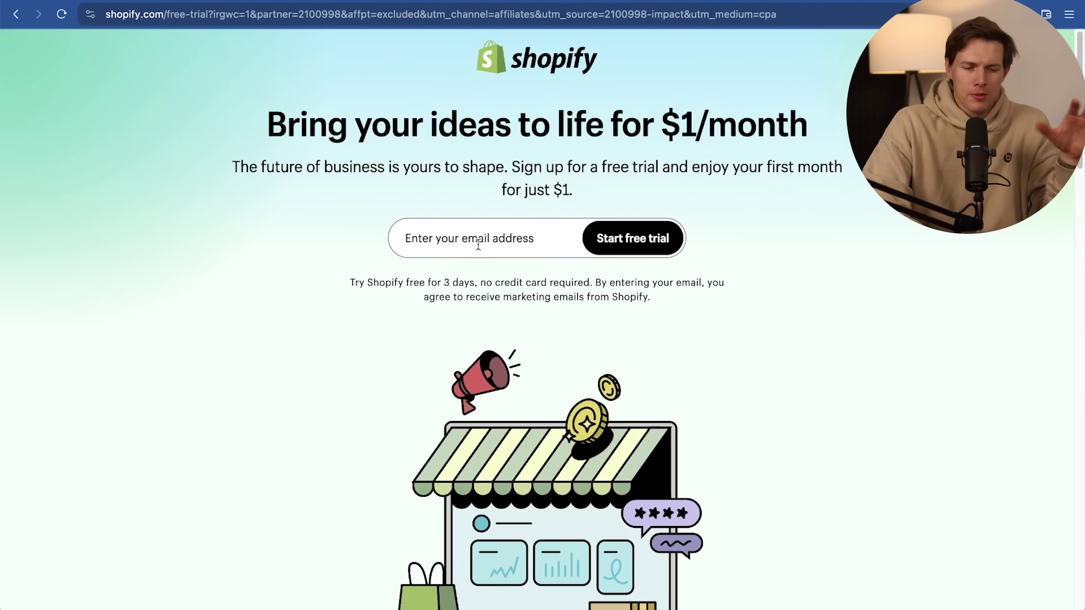
Start the free trial with the account email address and describe the business as just starting
{"action": "left_click", "coordinate": [483, 242]}
{"action": "type", "text": "tut"}
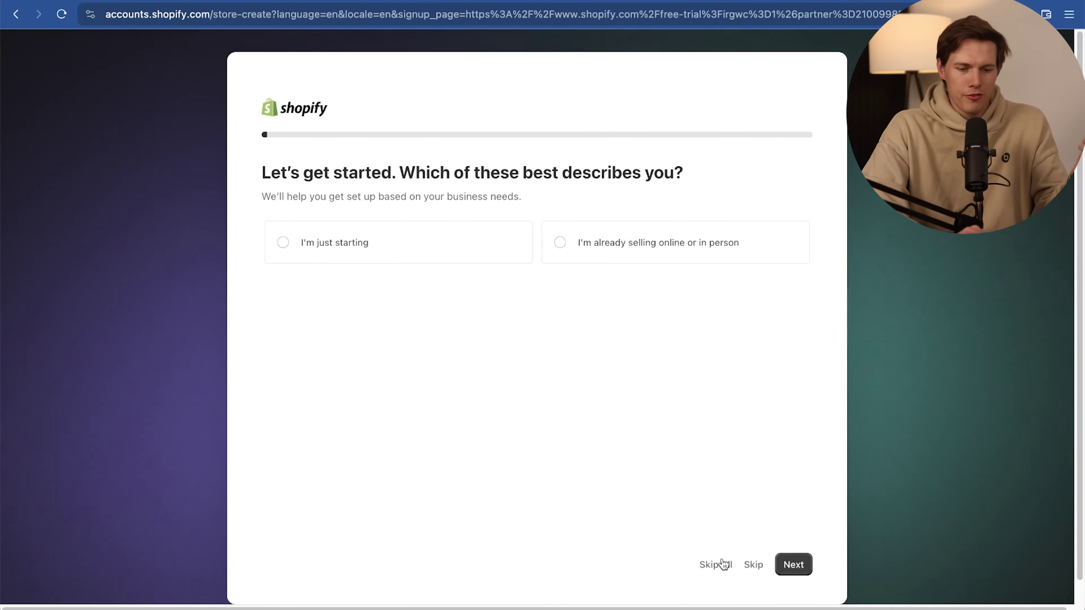
{"action": "left_click", "coordinate": [400, 252]}
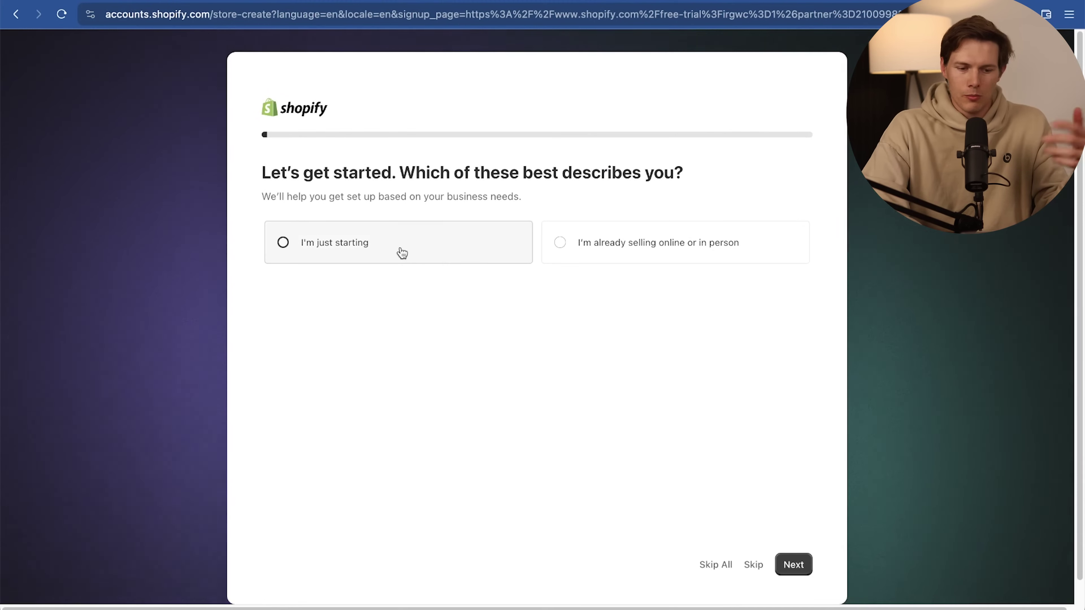
{"action": "left_click", "coordinate": [795, 569]}
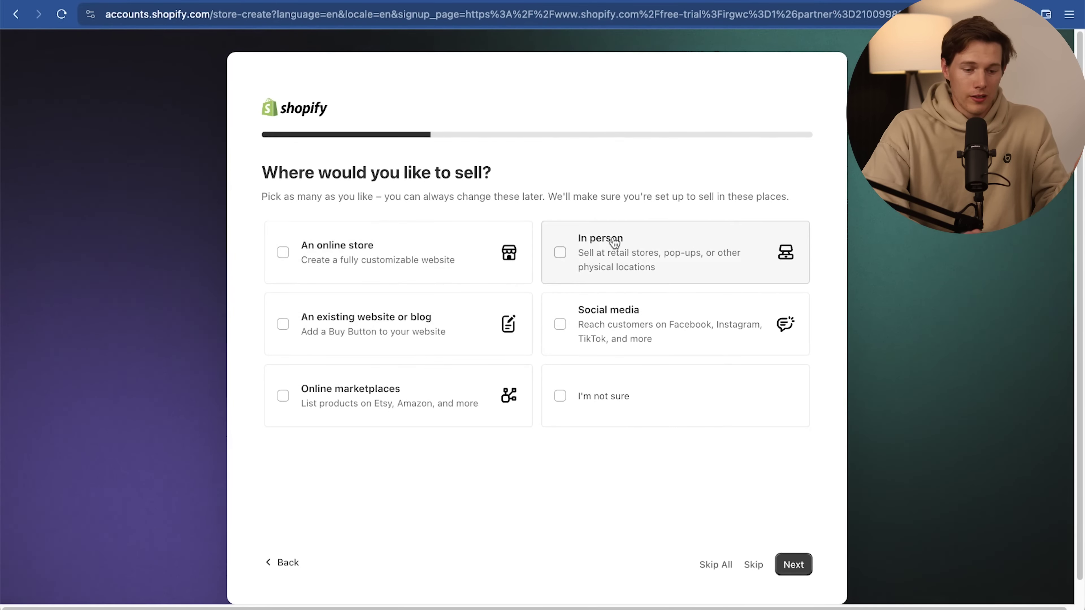
Choose an online store and social media as places to sell, and dropshipping products as what to sell first
{"action": "left_click", "coordinate": [340, 273]}
{"action": "left_click", "coordinate": [605, 346]}
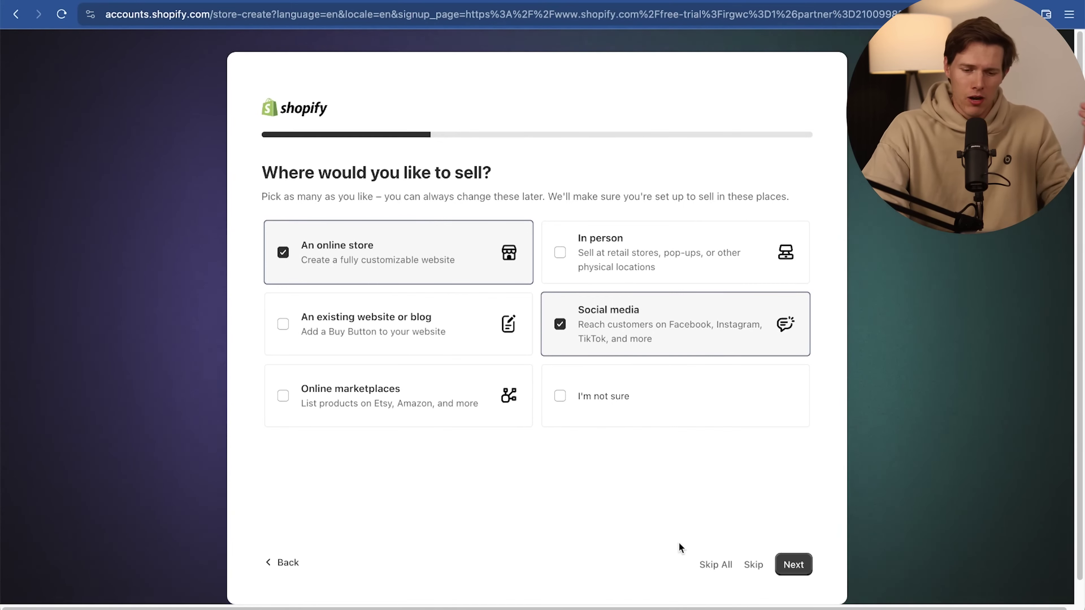
{"action": "left_click", "coordinate": [793, 574]}
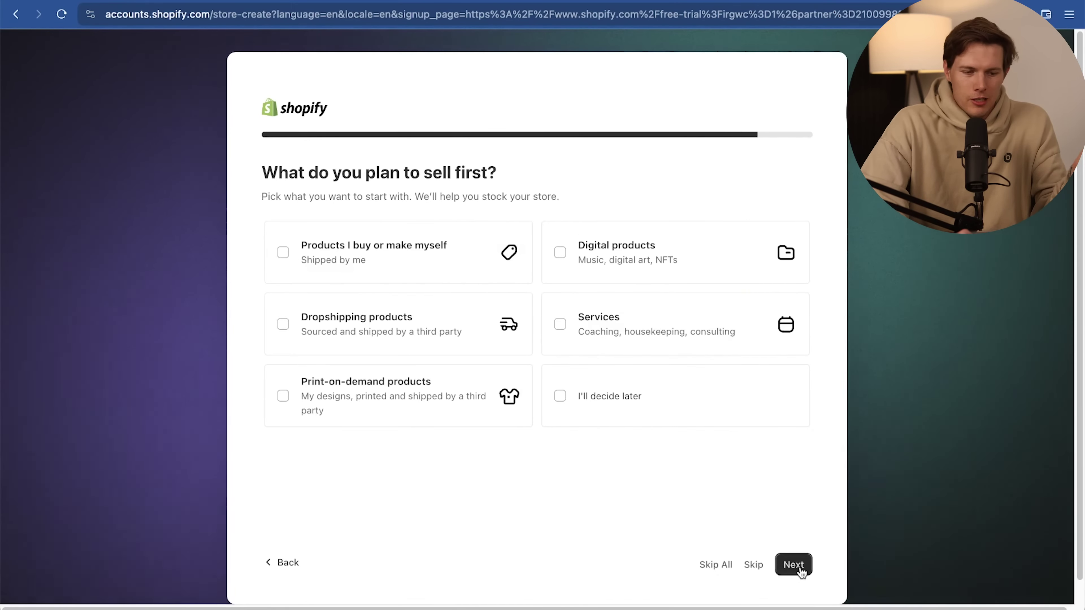
{"action": "left_click", "coordinate": [361, 342]}
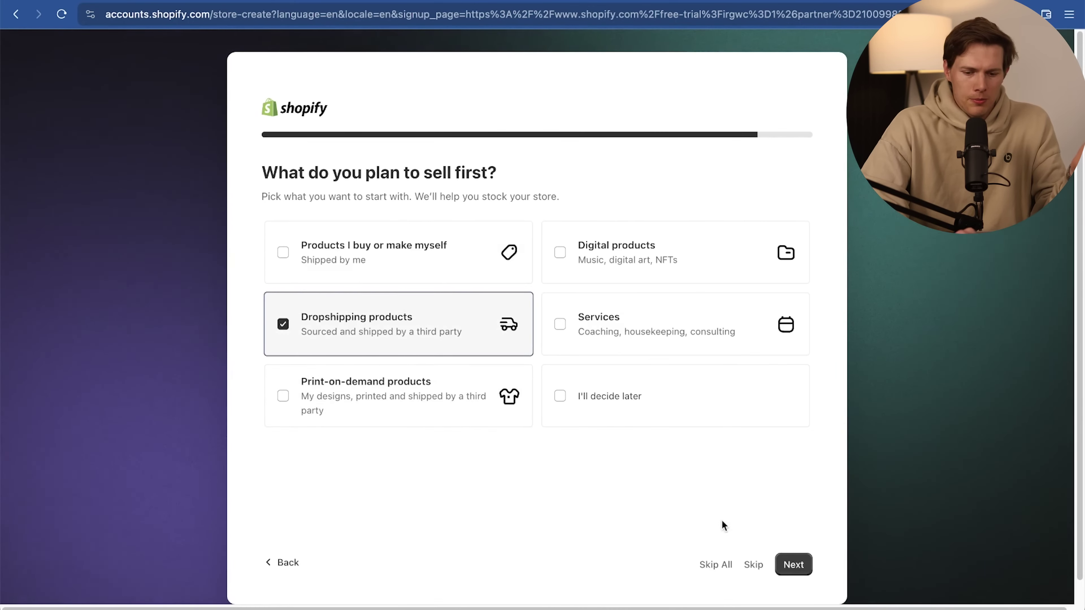
{"action": "left_click", "coordinate": [790, 565]}
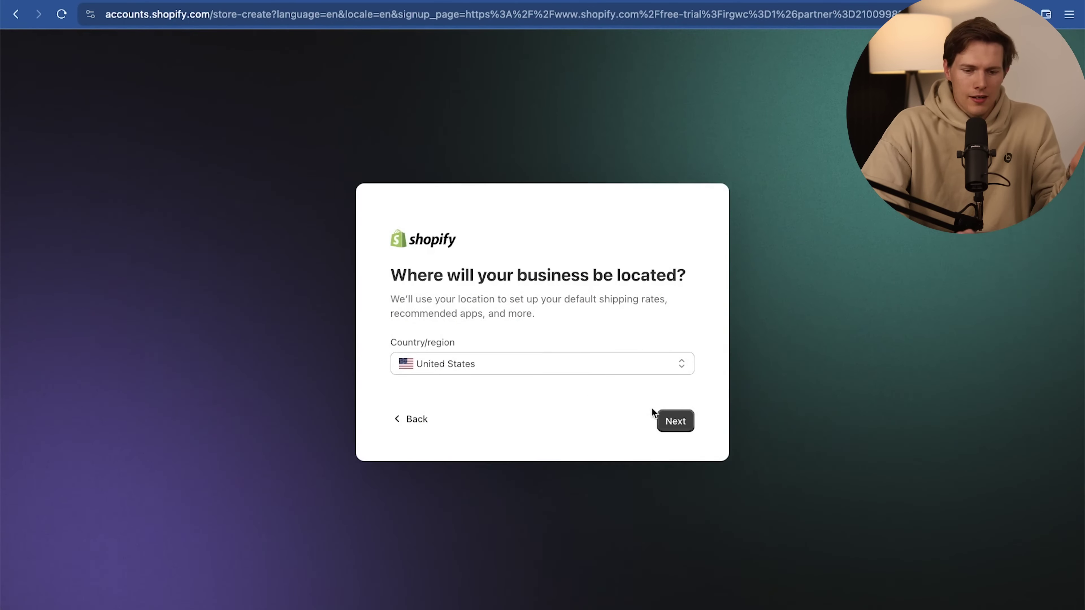
Accept United States as the business location and sign up for the account with email
{"action": "left_click", "coordinate": [677, 421]}
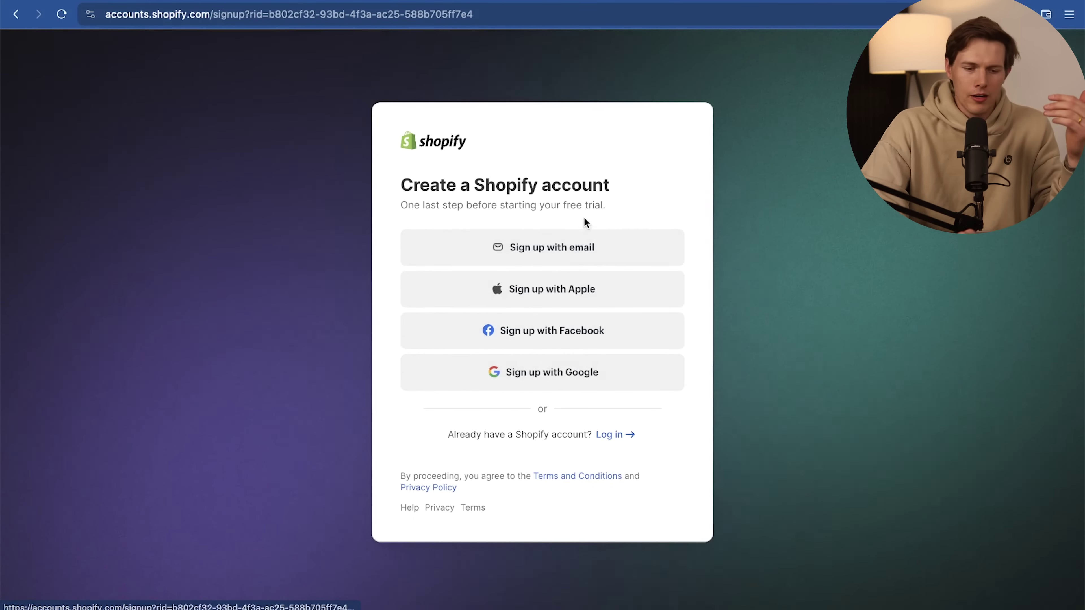
{"action": "left_click", "coordinate": [584, 247]}
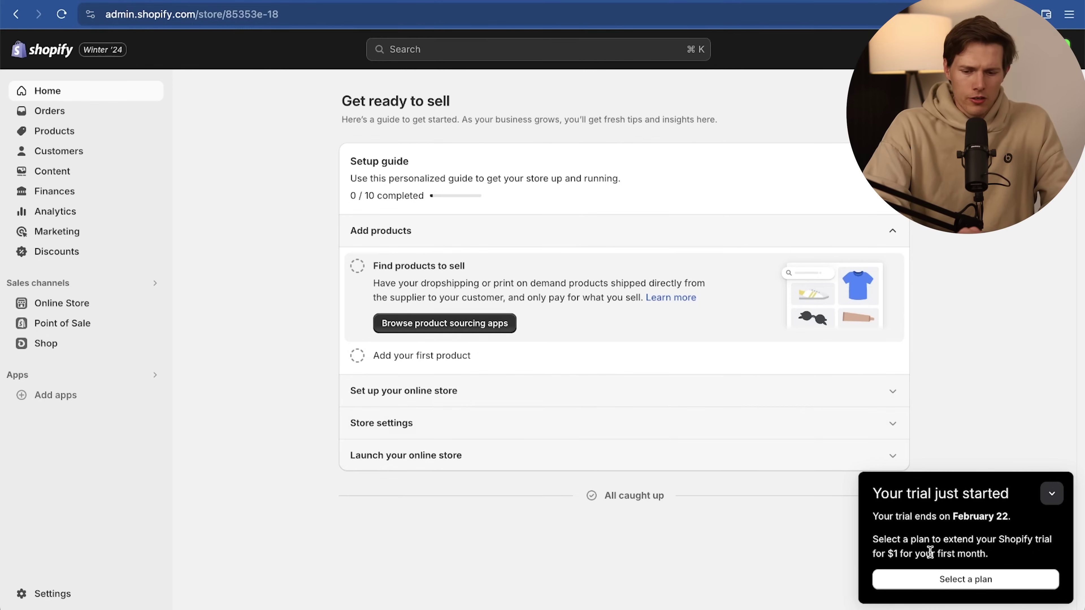
Open the plan selection and compare the regular prices and card rates of the Basic, Shopify and Advanced plans
{"action": "left_click", "coordinate": [970, 584]}
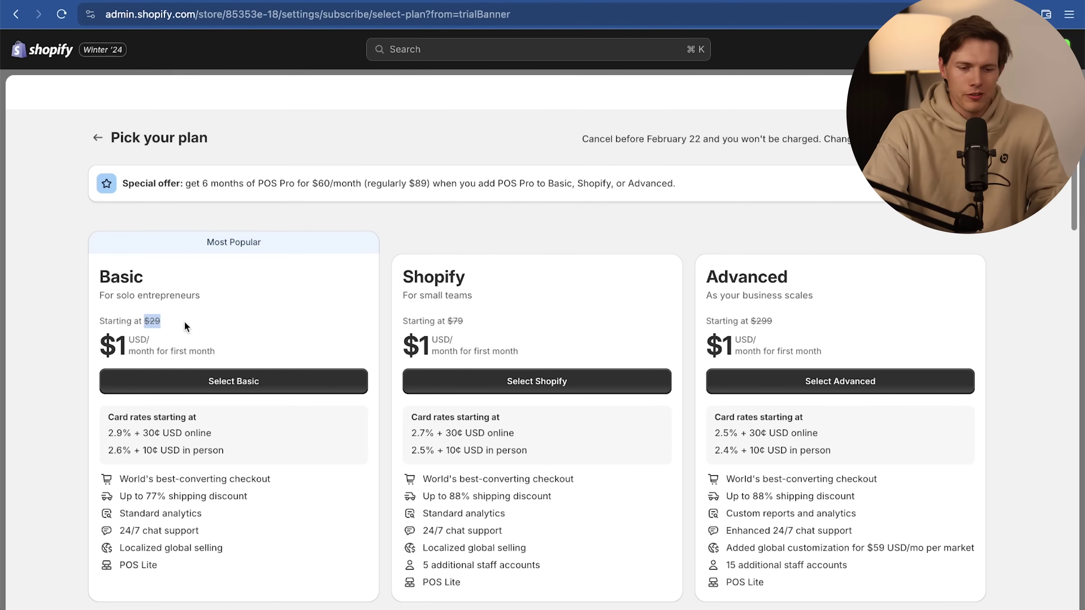
{"action": "double_click", "coordinate": [457, 321]}
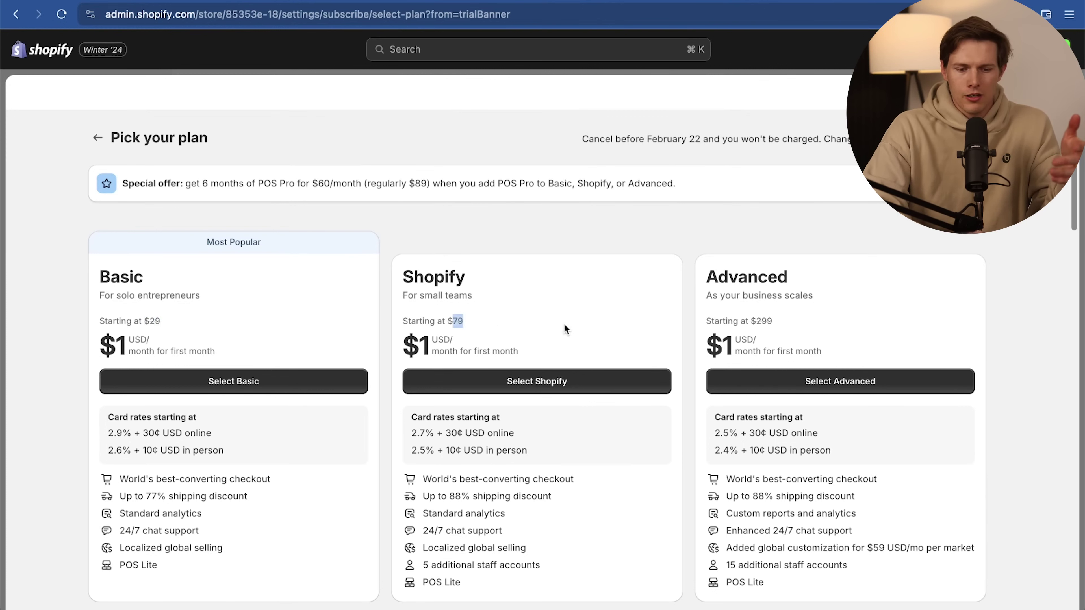
{"action": "double_click", "coordinate": [762, 321]}
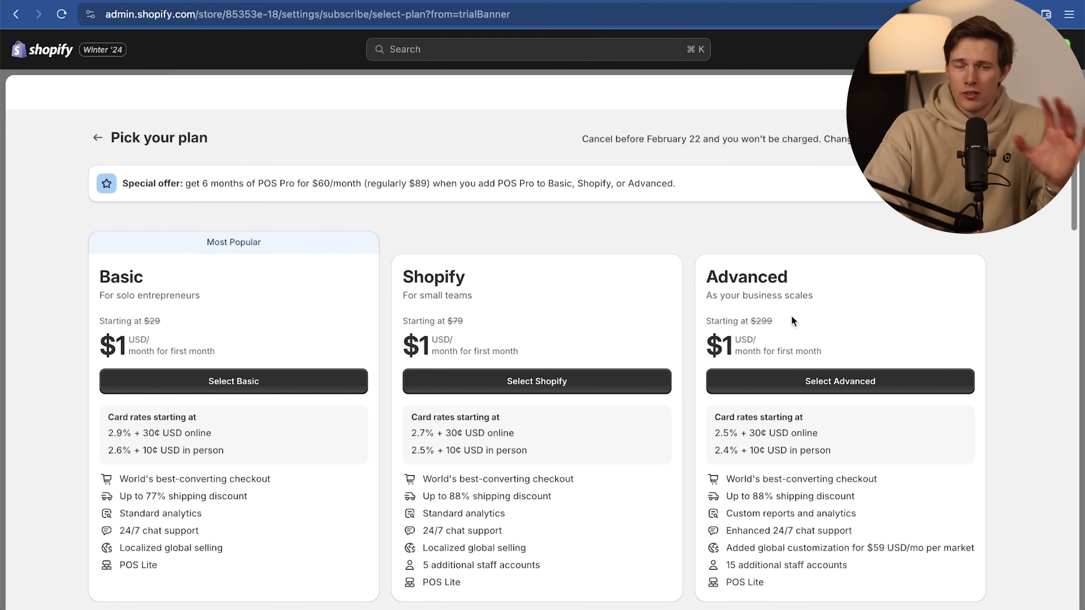
{"action": "scroll", "coordinate": [792, 317], "scroll_direction": "down", "scroll_amount": 3}
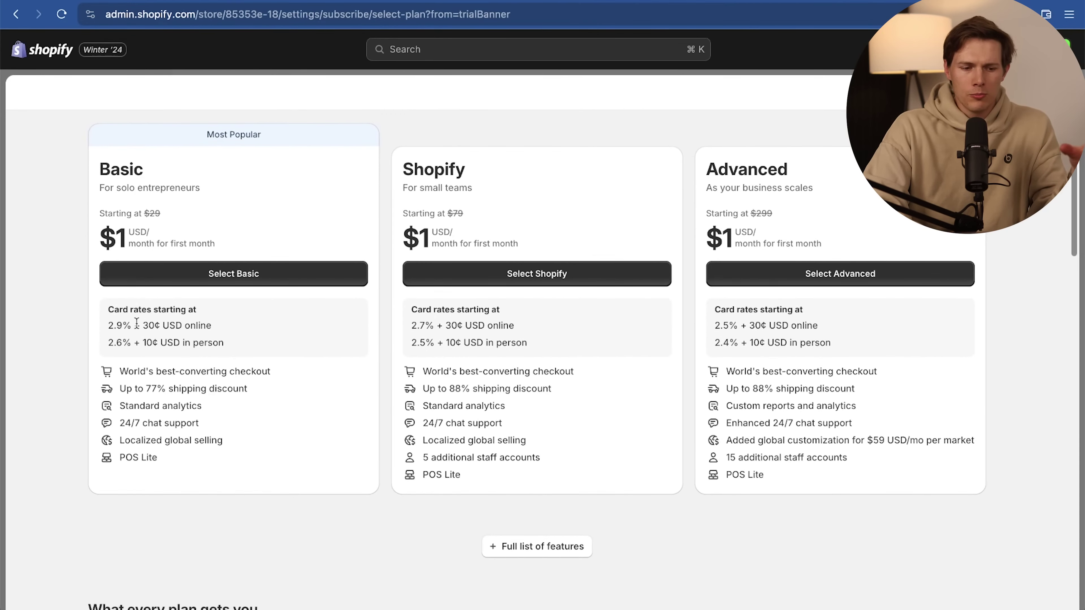
{"action": "left_click_drag", "start_coordinate": [109, 320], "coordinate": [200, 322]}
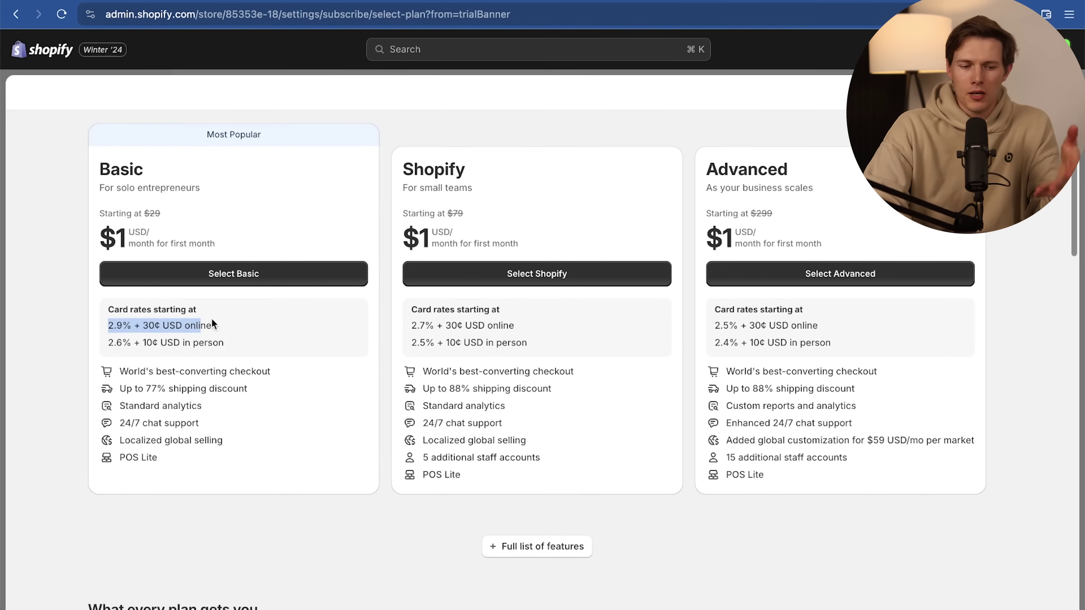
{"action": "left_click", "coordinate": [228, 328]}
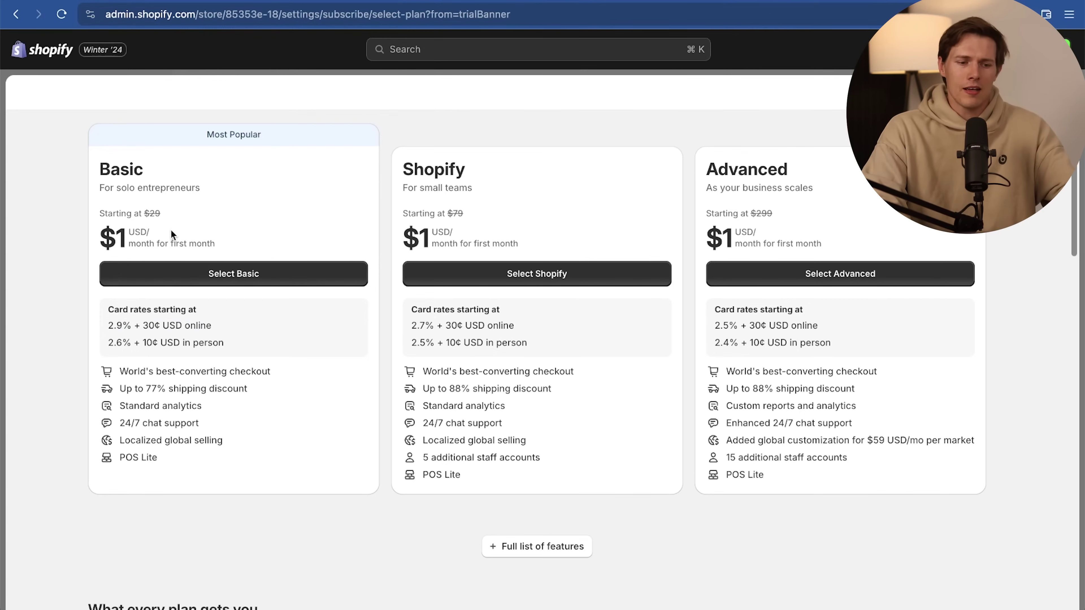
{"action": "left_click_drag", "start_coordinate": [170, 215], "coordinate": [141, 208]}
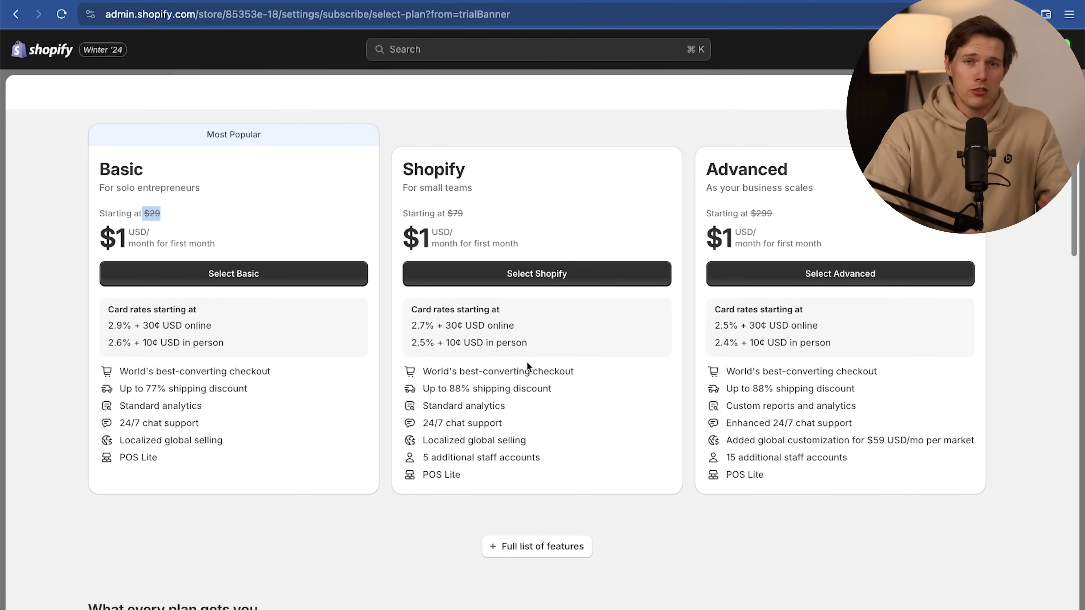
{"action": "left_click_drag", "start_coordinate": [427, 324], "coordinate": [422, 323]}
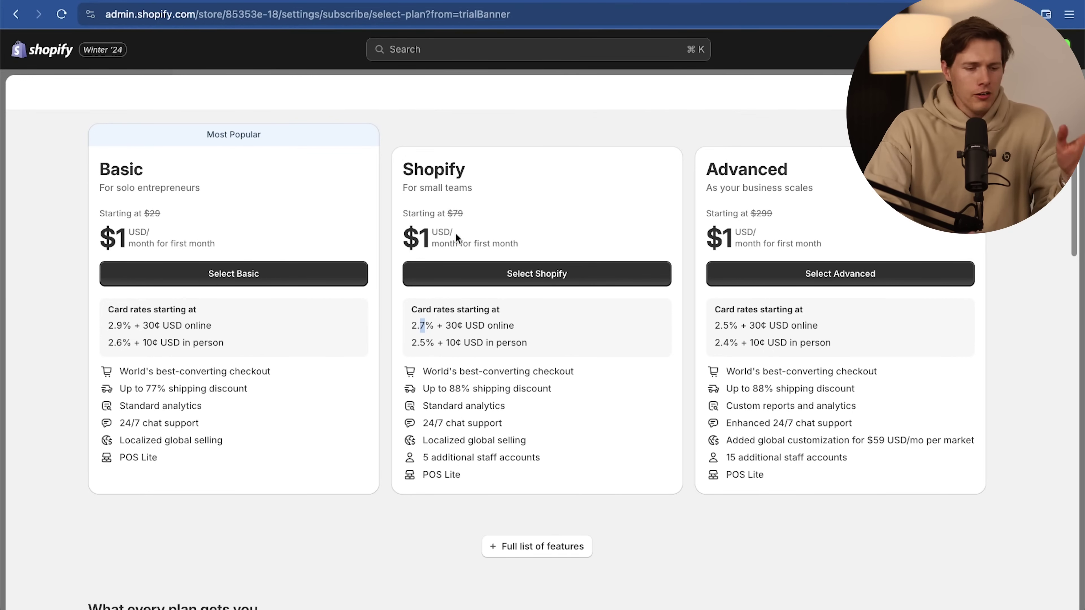
{"action": "left_click_drag", "start_coordinate": [161, 213], "coordinate": [150, 216]}
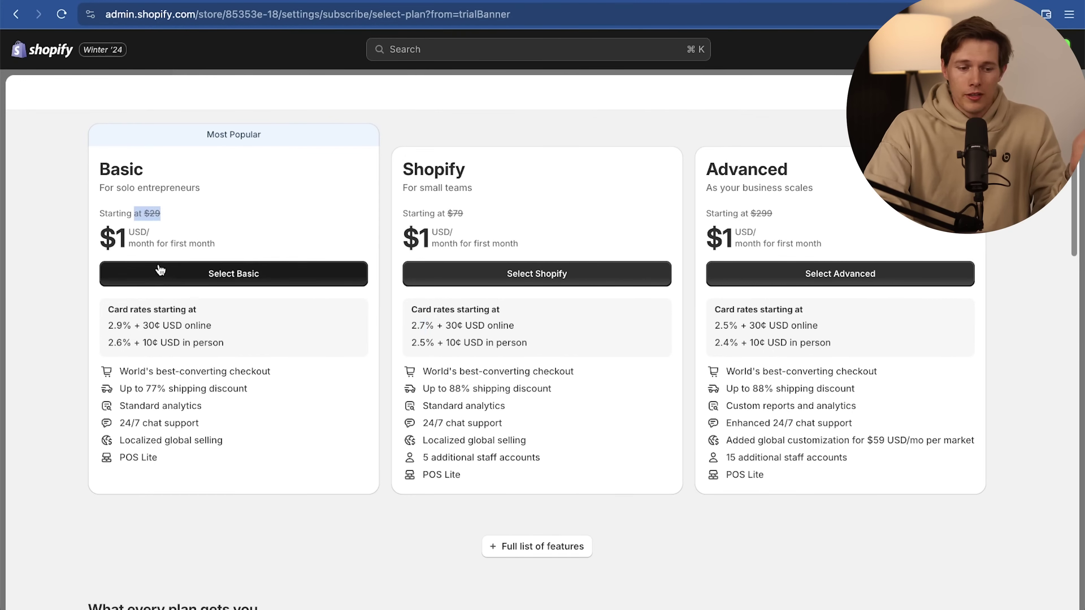
Select the Basic plan, fill in the payment card details and subscribe with monthly billing
{"action": "left_click", "coordinate": [189, 274]}
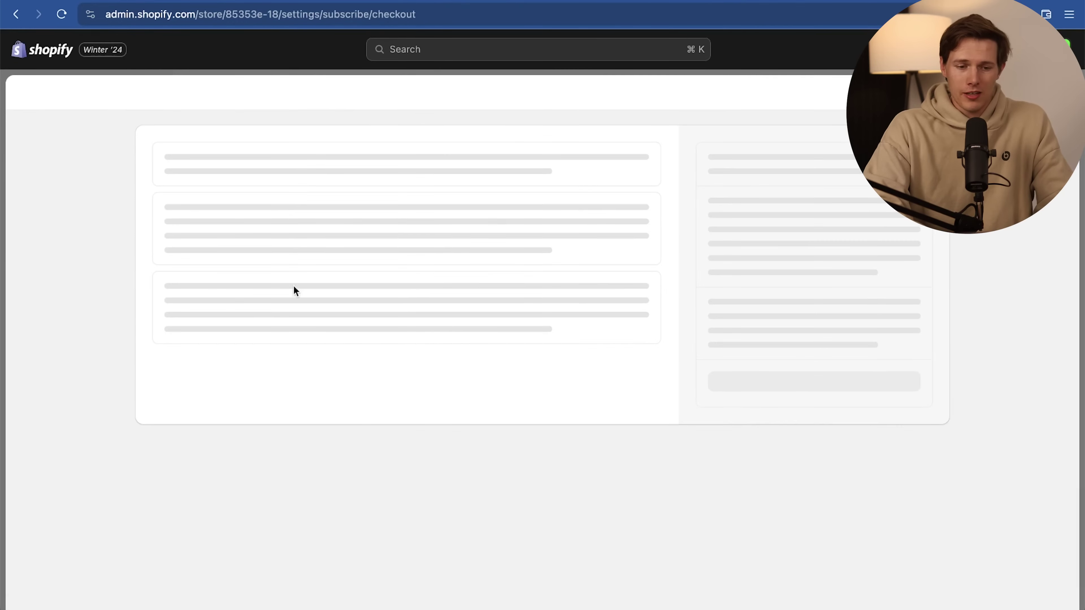
{"action": "left_click", "coordinate": [229, 300]}
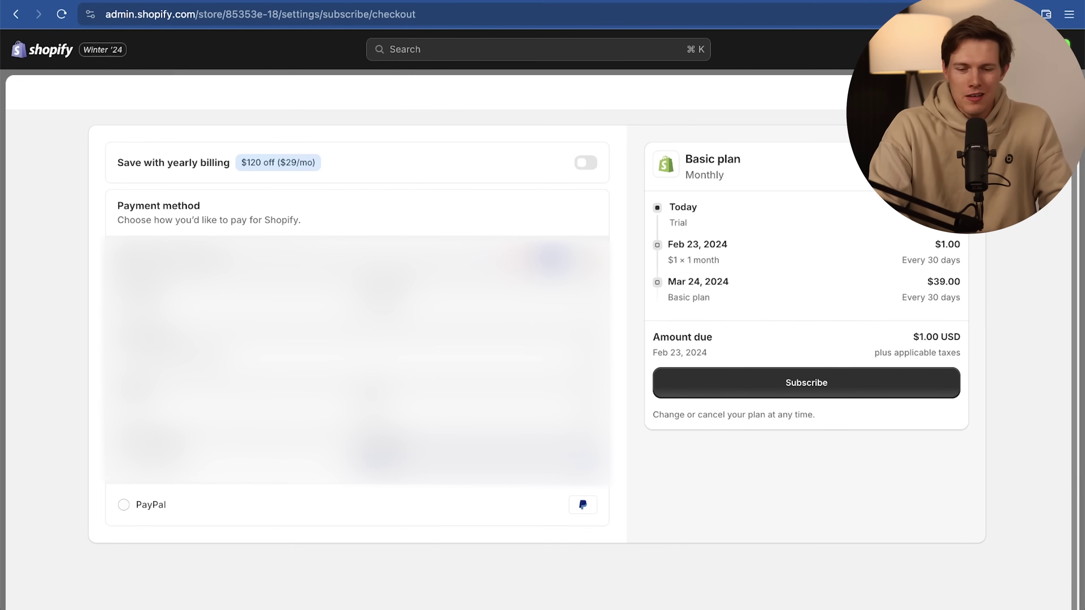
{"action": "left_click", "coordinate": [863, 388]}
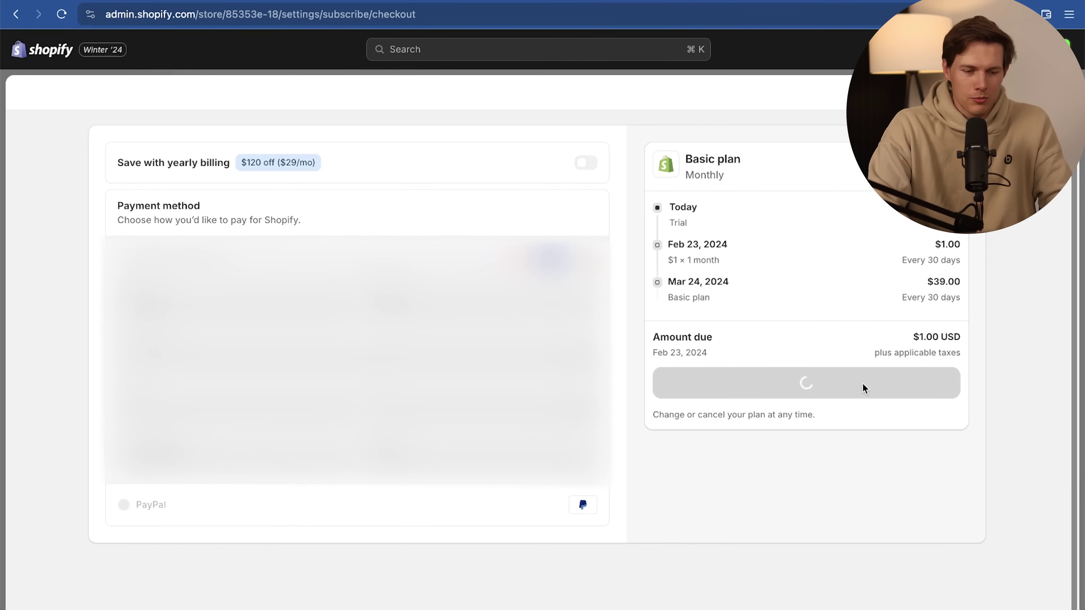
{"action": "left_click", "coordinate": [630, 549]}
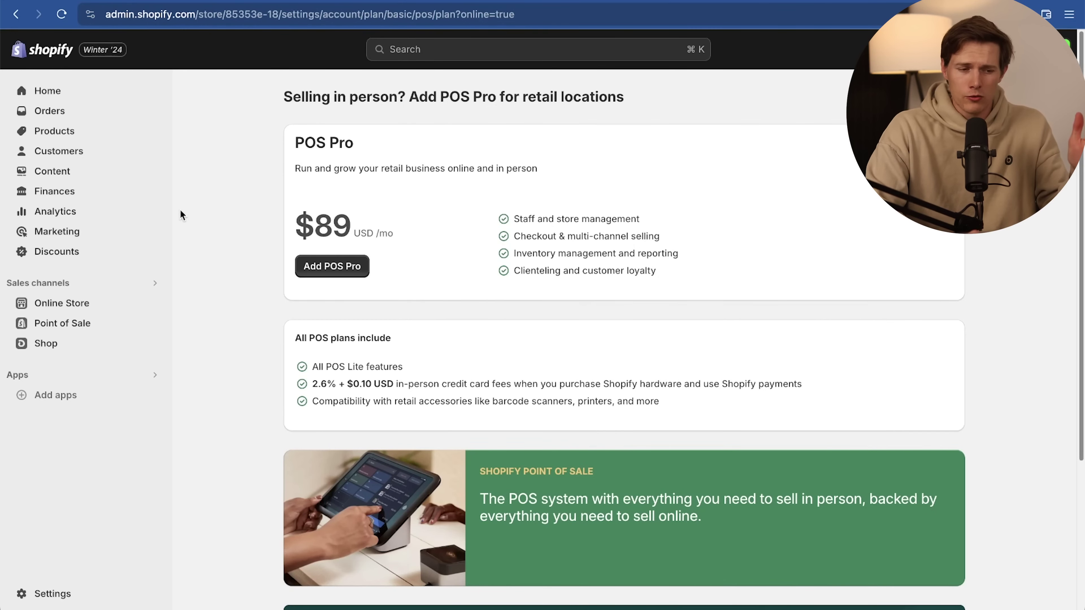
Open the online store's themes and visit the Theme Store to add a theme
{"action": "left_click", "coordinate": [63, 303]}
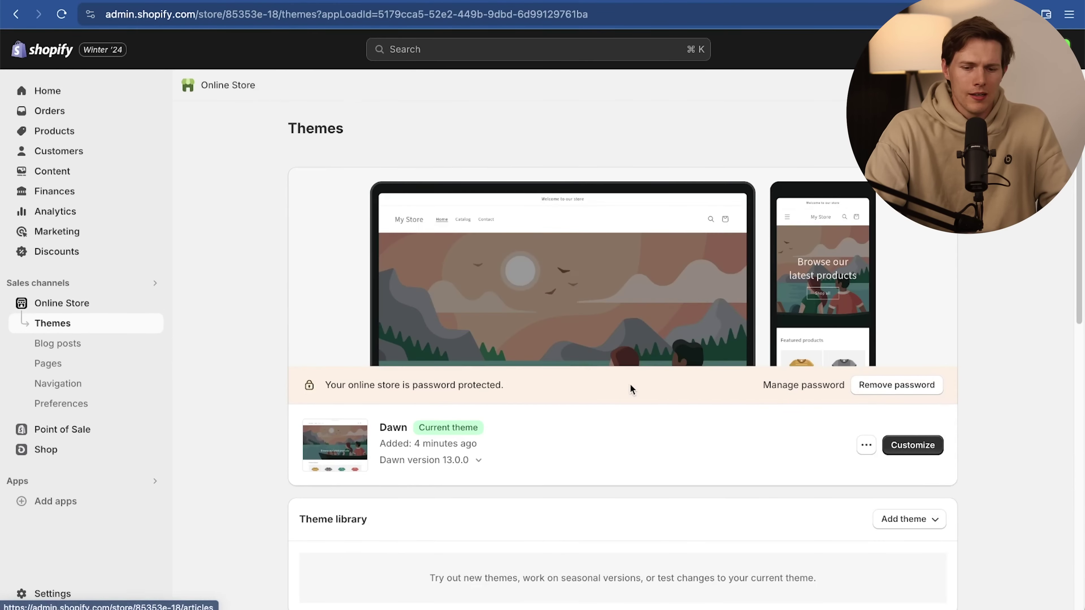
{"action": "scroll", "coordinate": [630, 386], "scroll_direction": "down", "scroll_amount": 5}
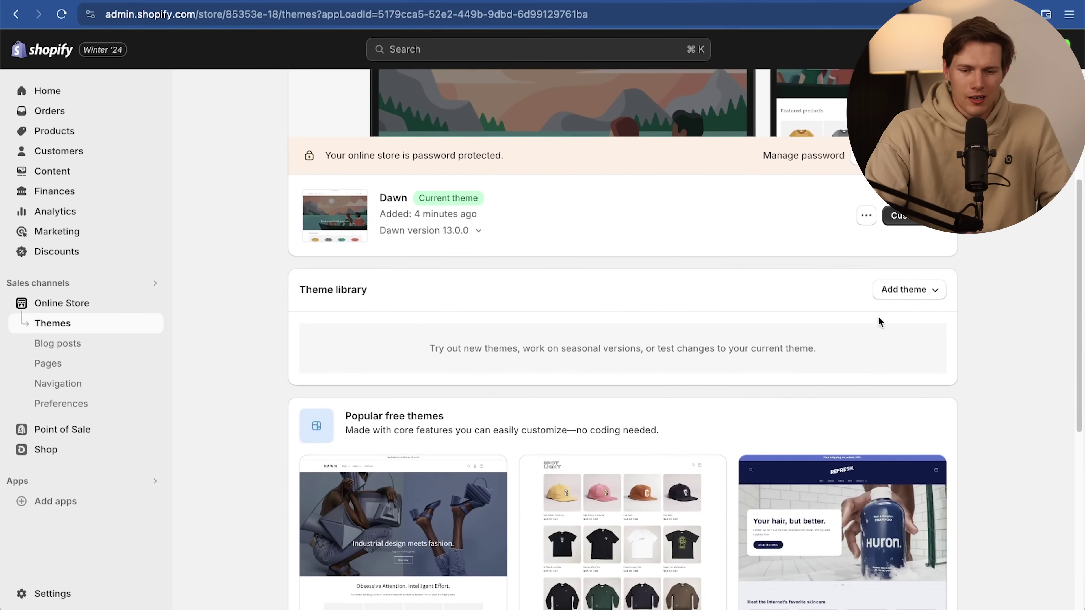
{"action": "left_click", "coordinate": [916, 299]}
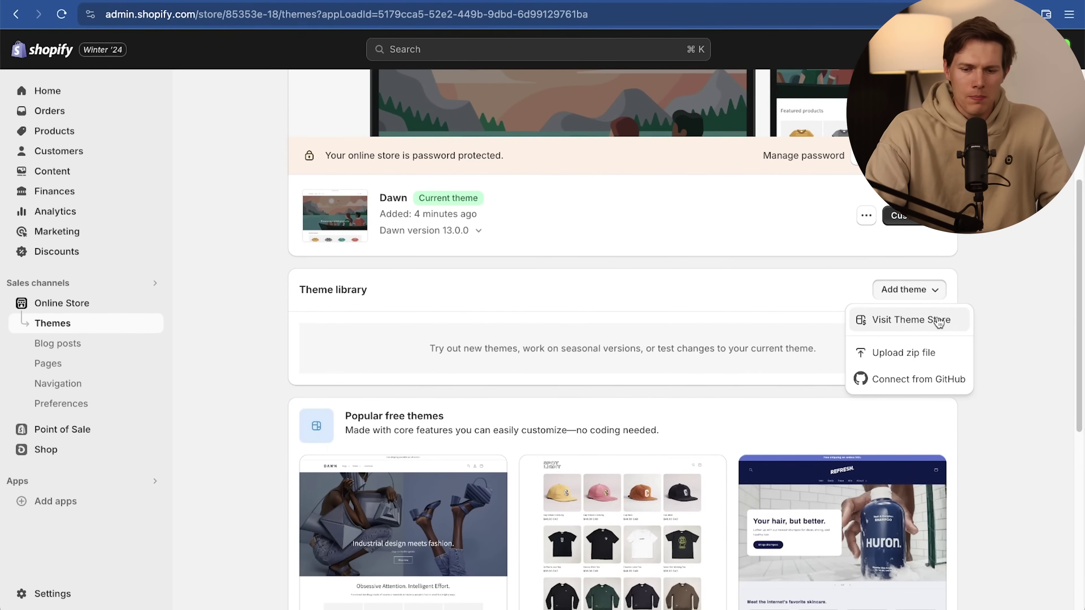
{"action": "left_click", "coordinate": [909, 322]}
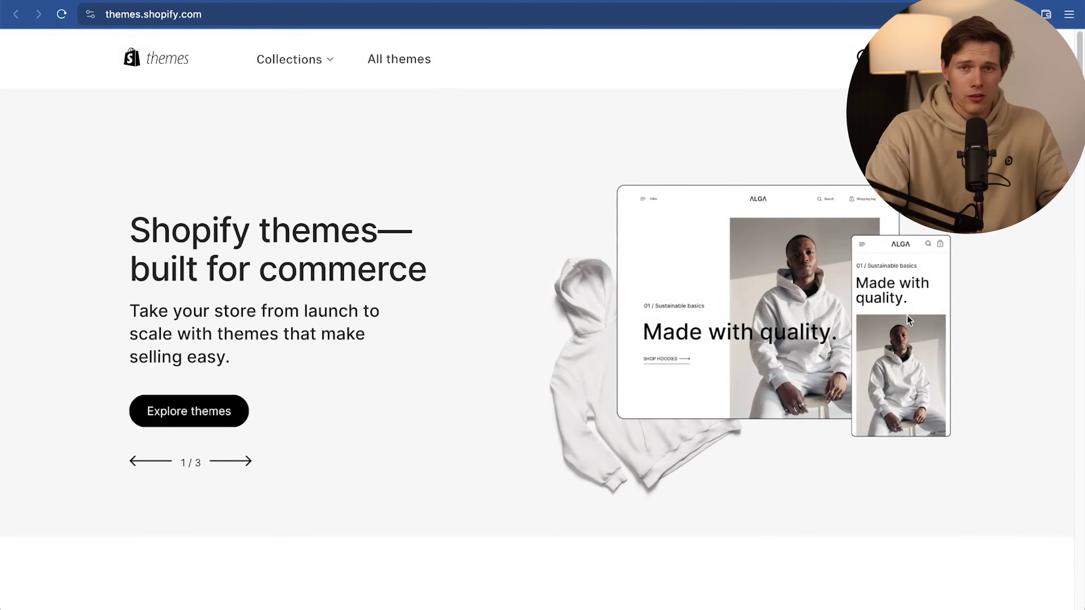
Show all themes in the Theme Store and filter them by the Free price option
{"action": "scroll", "coordinate": [908, 317], "scroll_direction": "down", "scroll_amount": 3}
{"action": "scroll", "coordinate": [907, 319], "scroll_direction": "down", "scroll_amount": 12}
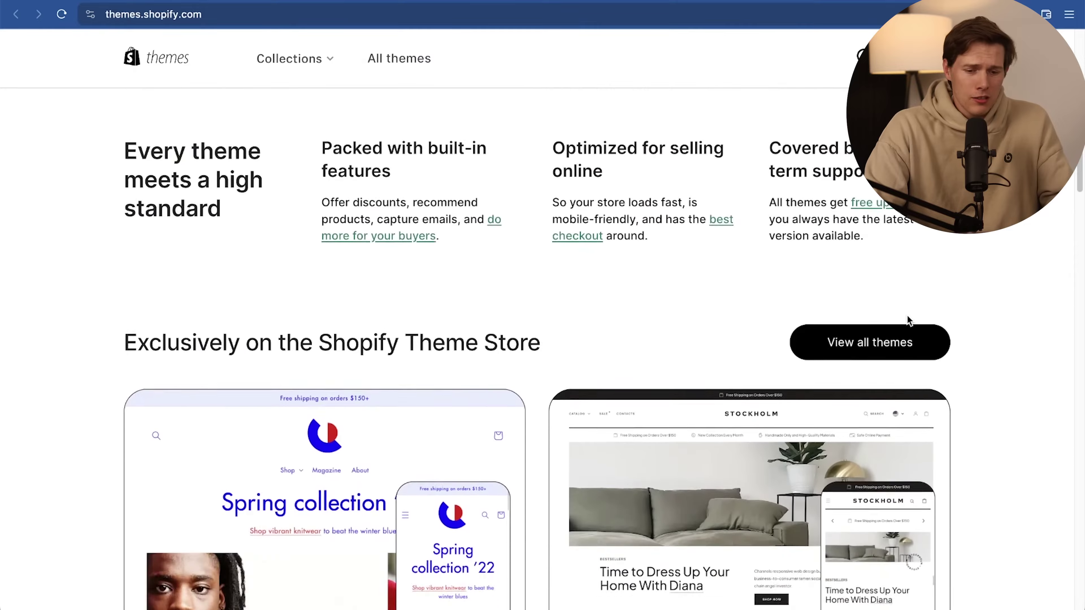
{"action": "scroll", "coordinate": [907, 316], "scroll_direction": "up", "scroll_amount": 2}
{"action": "scroll", "coordinate": [907, 316], "scroll_direction": "down", "scroll_amount": 3}
{"action": "scroll", "coordinate": [907, 315], "scroll_direction": "up", "scroll_amount": 2}
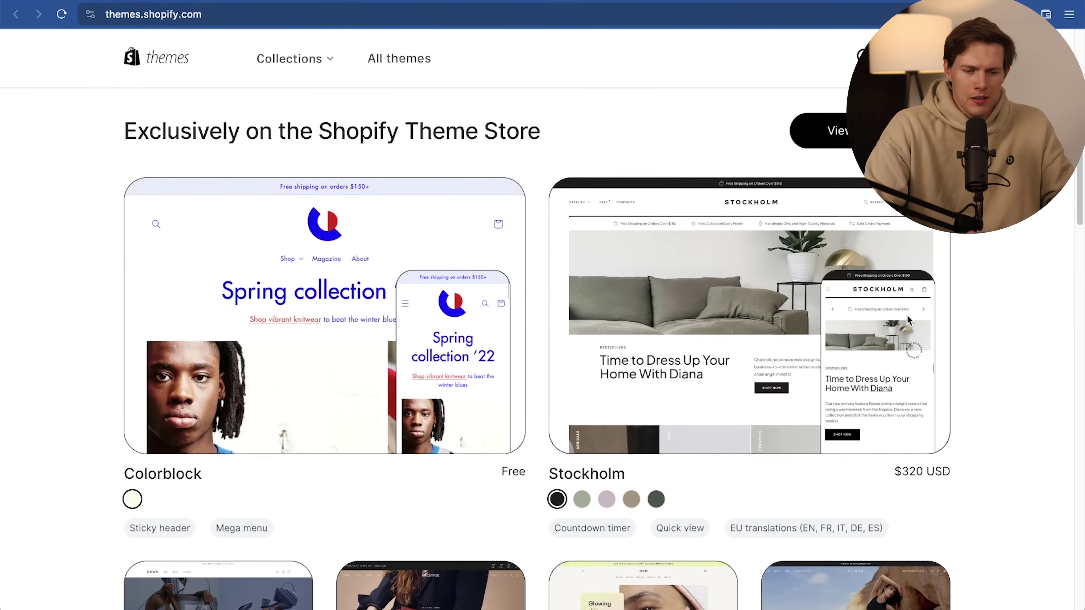
{"action": "scroll", "coordinate": [931, 325], "scroll_direction": "up", "scroll_amount": 2}
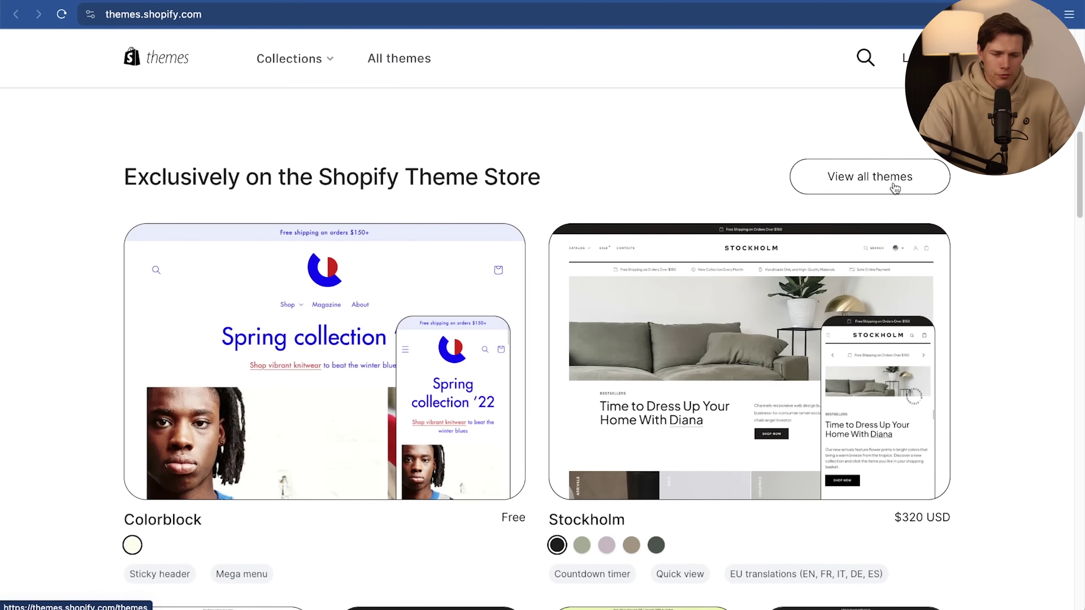
{"action": "left_click", "coordinate": [895, 188]}
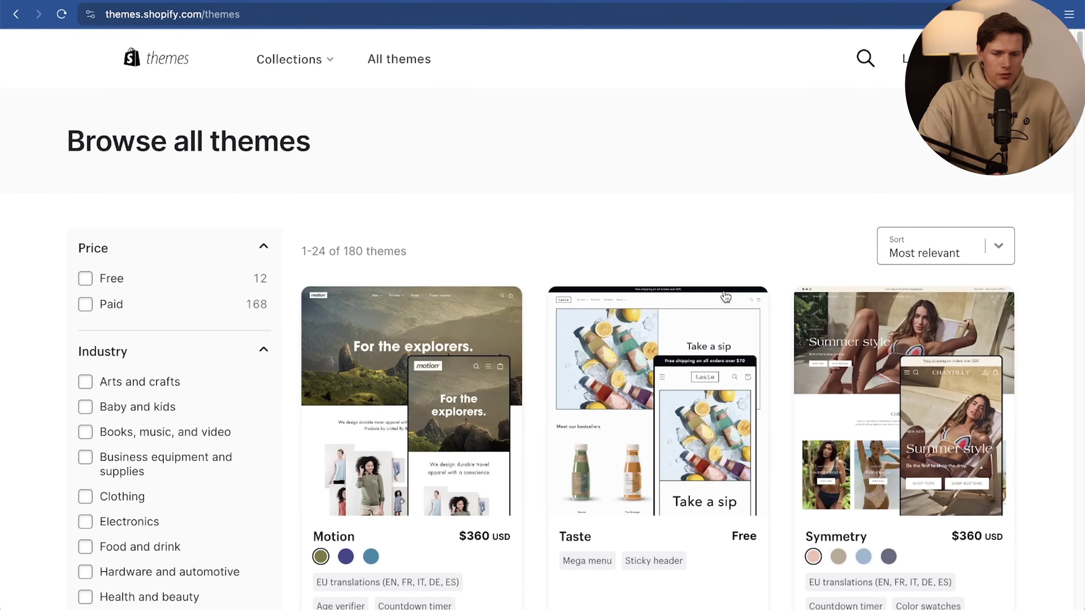
{"action": "left_click", "coordinate": [106, 278]}
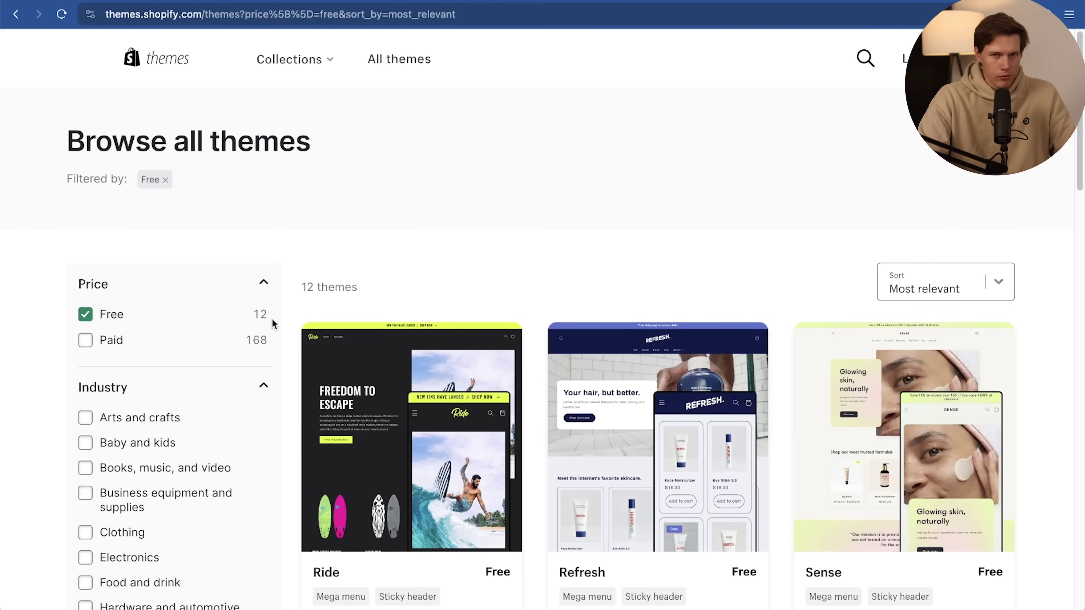
Browse the free themes and open the details page of the Refresh theme
{"action": "scroll", "coordinate": [814, 340], "scroll_direction": "down", "scroll_amount": 8}
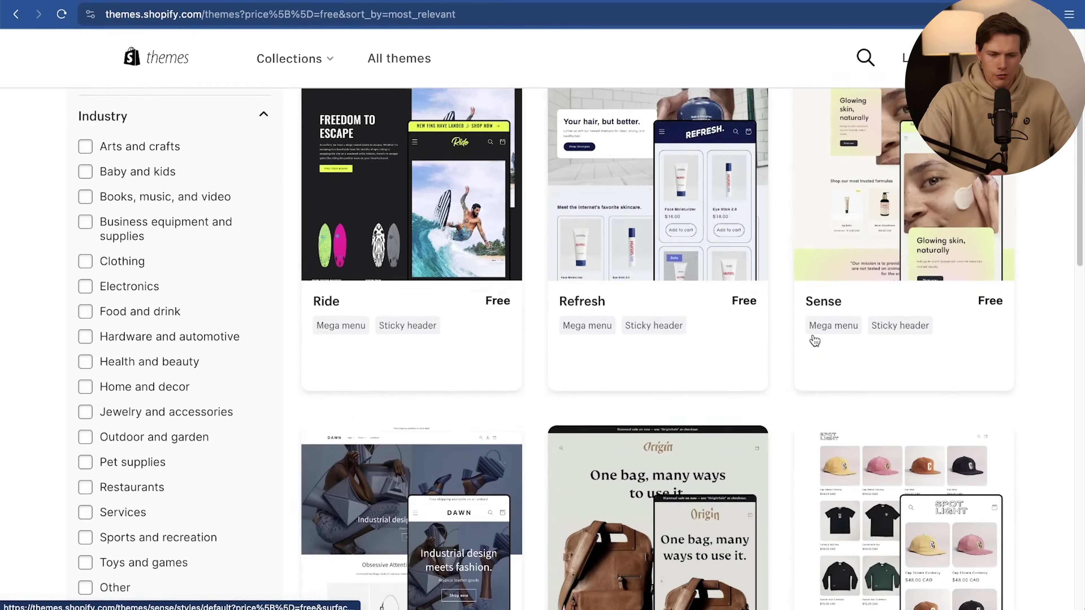
{"action": "scroll", "coordinate": [814, 340], "scroll_direction": "up", "scroll_amount": 3}
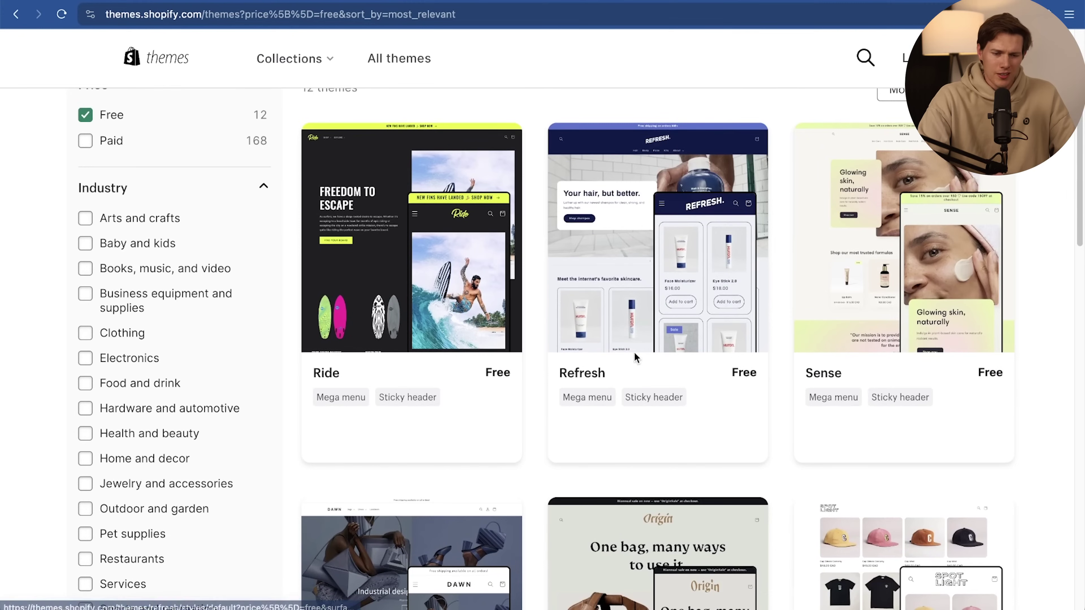
{"action": "scroll", "coordinate": [940, 352], "scroll_direction": "down", "scroll_amount": 1}
{"action": "scroll", "coordinate": [940, 352], "scroll_direction": "up", "scroll_amount": 2}
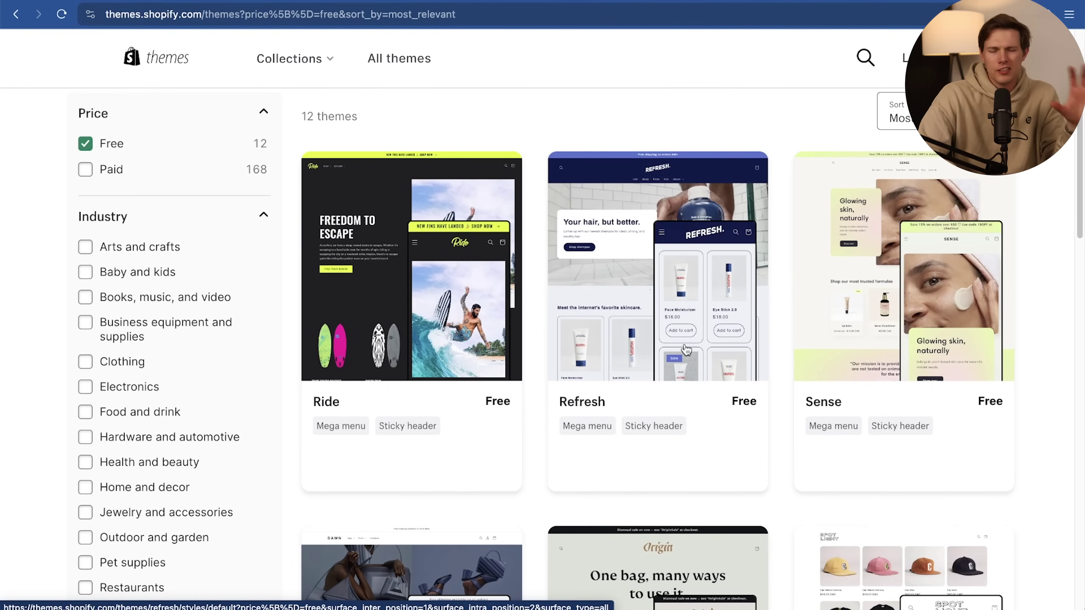
{"action": "left_click", "coordinate": [680, 361]}
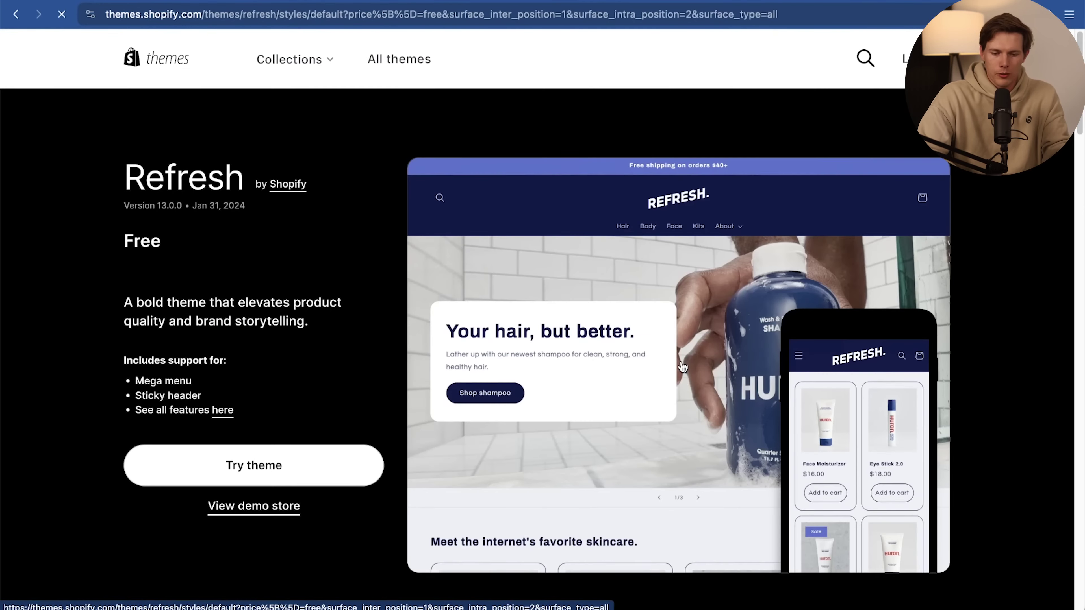
Examine the Refresh theme's details and preview its demo store in desktop and mobile view
{"action": "scroll", "coordinate": [769, 368], "scroll_direction": "down", "scroll_amount": 10}
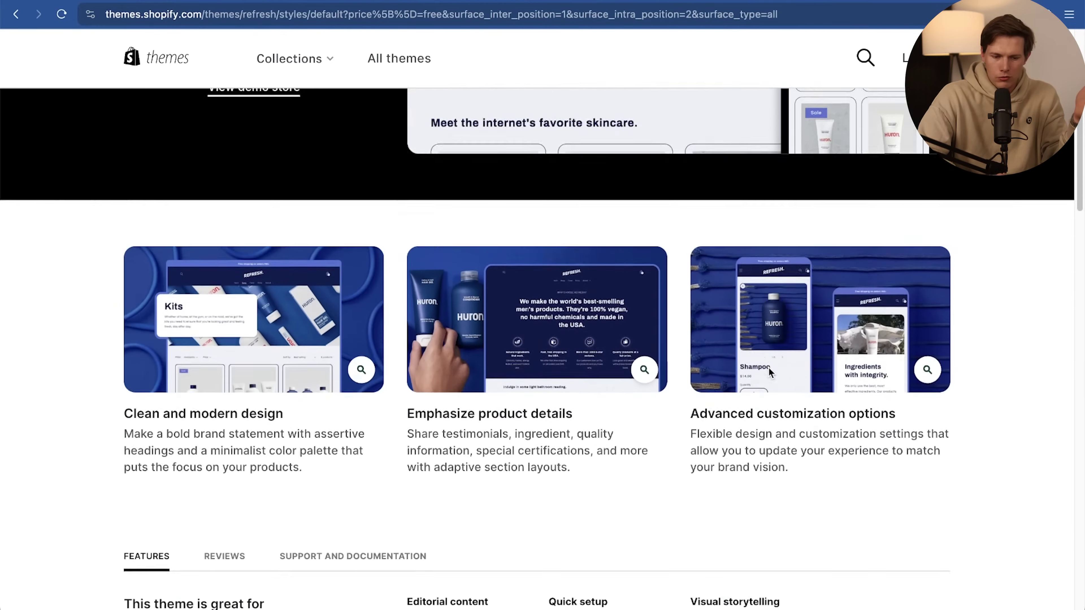
{"action": "scroll", "coordinate": [255, 375], "scroll_direction": "up", "scroll_amount": 8}
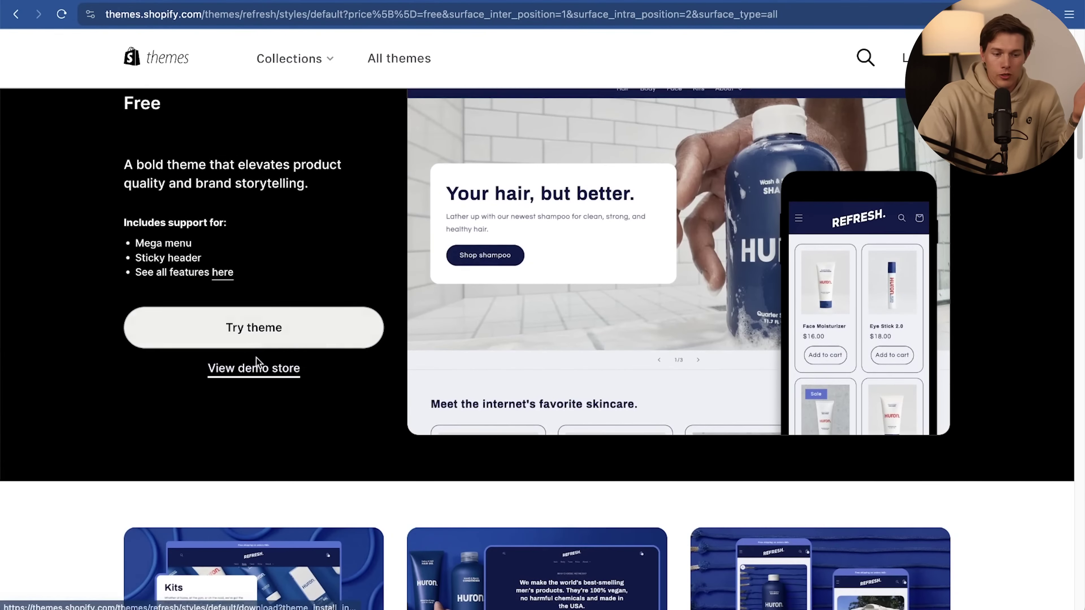
{"action": "left_click", "coordinate": [254, 370]}
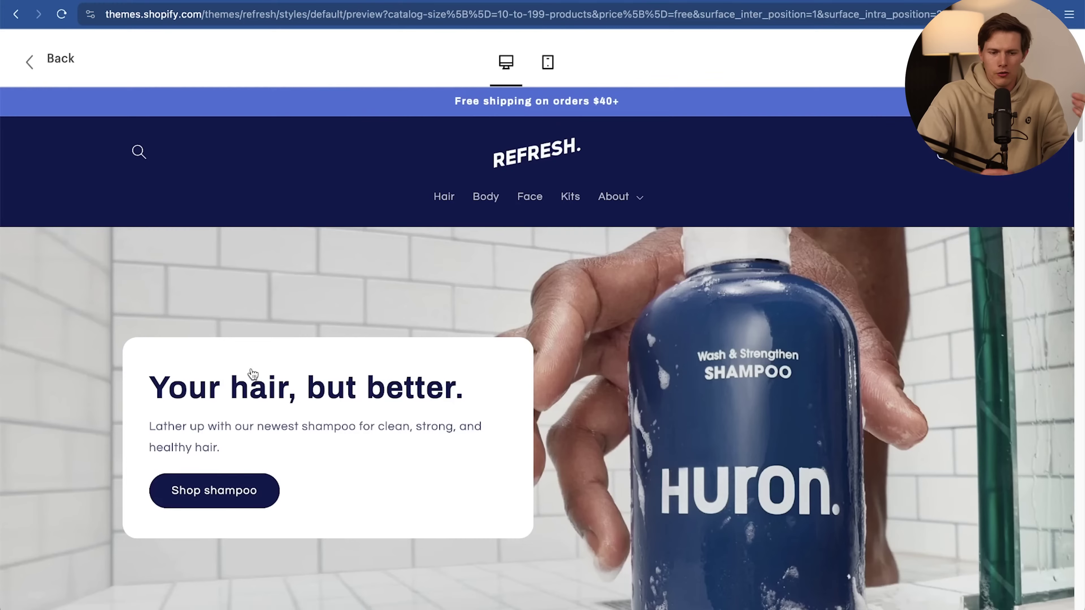
{"action": "scroll", "coordinate": [837, 385], "scroll_direction": "down", "scroll_amount": 10}
{"action": "scroll", "coordinate": [837, 384], "scroll_direction": "up", "scroll_amount": 5}
{"action": "scroll", "coordinate": [839, 391], "scroll_direction": "up", "scroll_amount": 5}
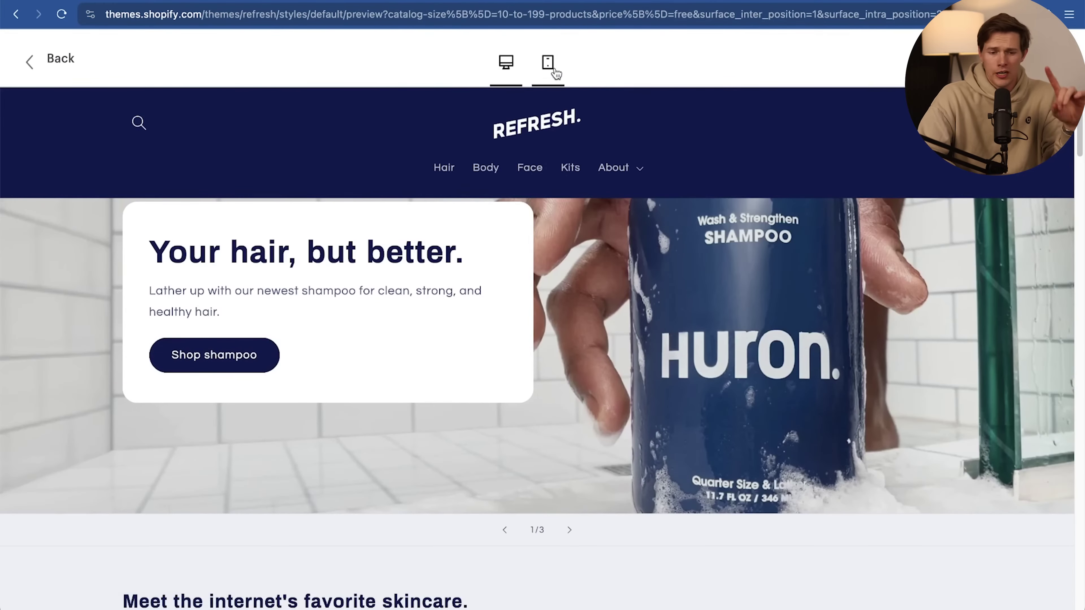
{"action": "left_click", "coordinate": [548, 63]}
{"action": "scroll", "coordinate": [551, 322], "scroll_direction": "down", "scroll_amount": 8}
{"action": "scroll", "coordinate": [551, 322], "scroll_direction": "up", "scroll_amount": 10}
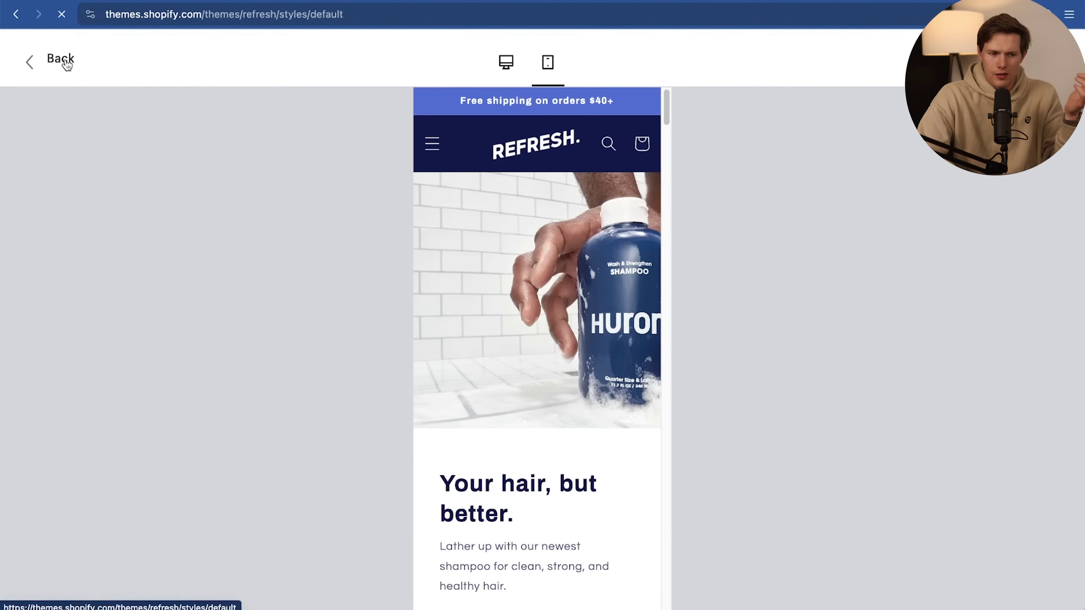
Add the Refresh theme to the store's theme library and remove the online store's password protection
{"action": "left_click", "coordinate": [64, 61]}
{"action": "left_click", "coordinate": [262, 472]}
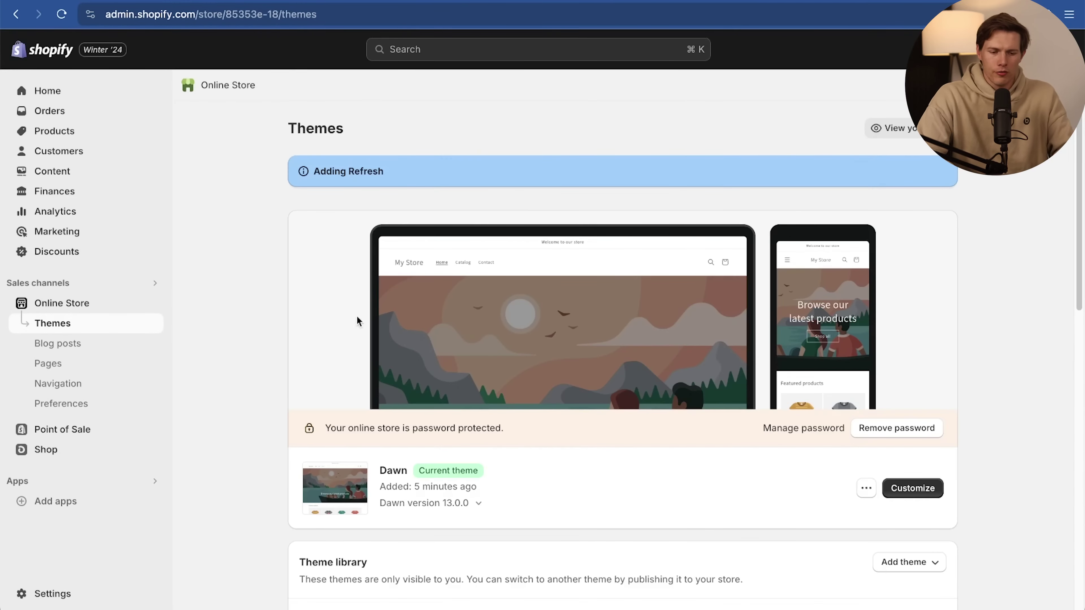
{"action": "scroll", "coordinate": [361, 326], "scroll_direction": "down", "scroll_amount": 4}
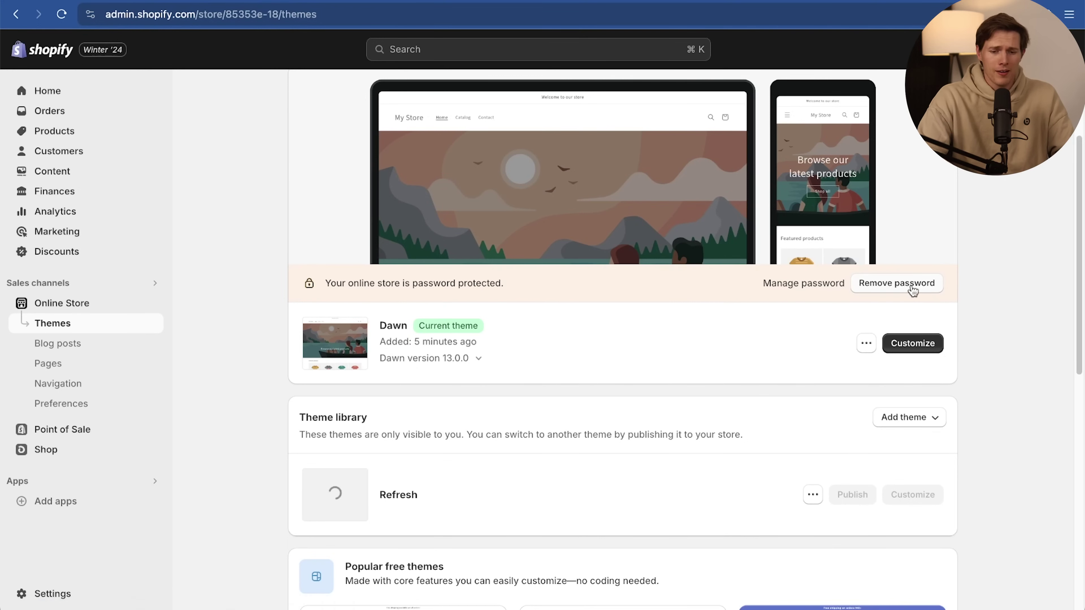
{"action": "left_click", "coordinate": [890, 283]}
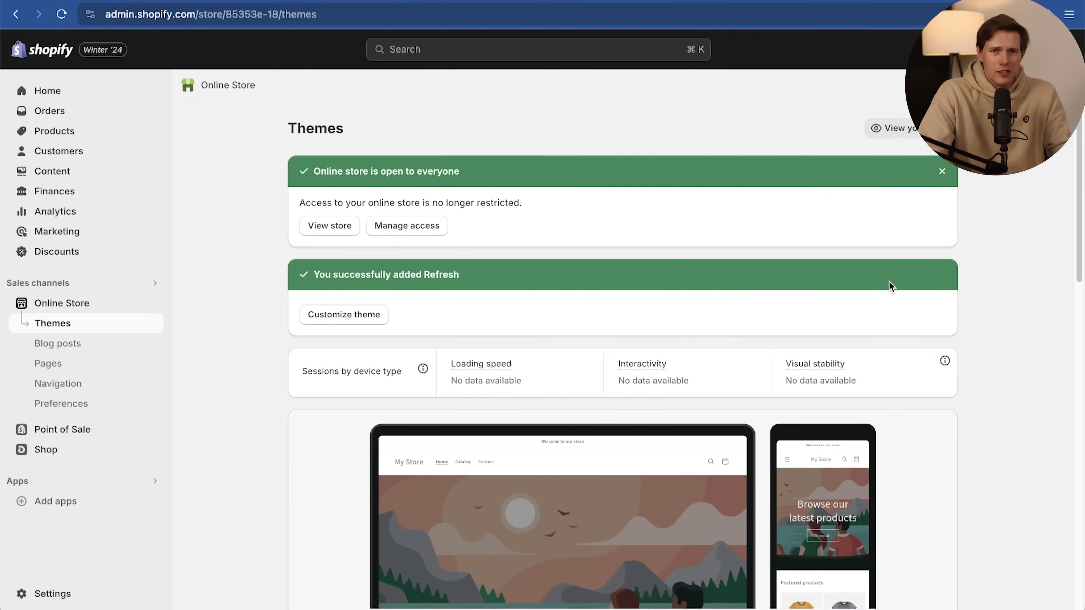
Publish the Refresh theme from the theme library as the store's current theme
{"action": "scroll", "coordinate": [890, 285], "scroll_direction": "down", "scroll_amount": 10}
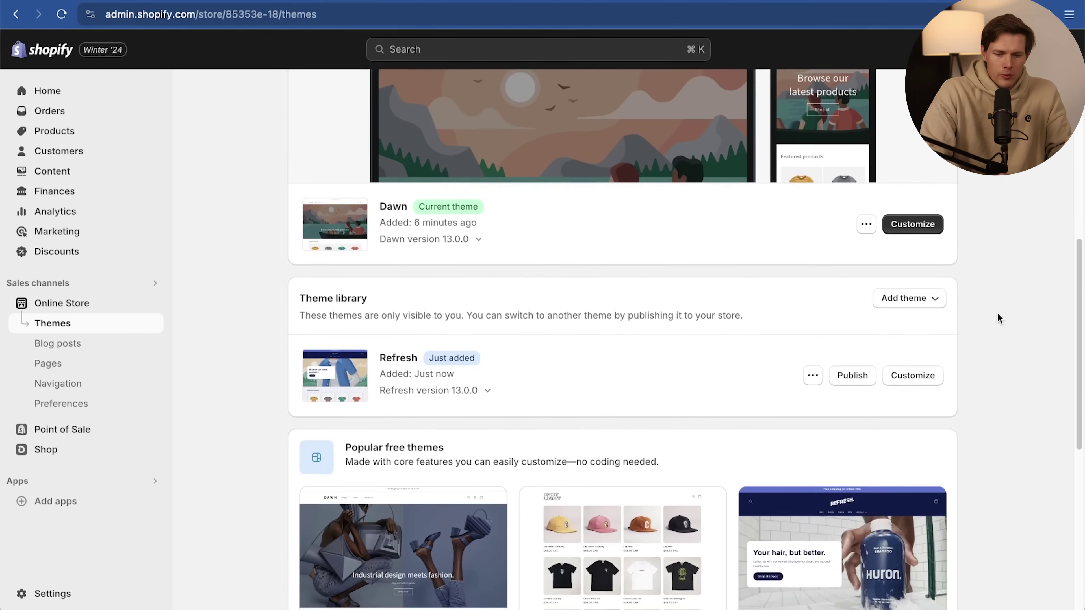
{"action": "left_click", "coordinate": [852, 375]}
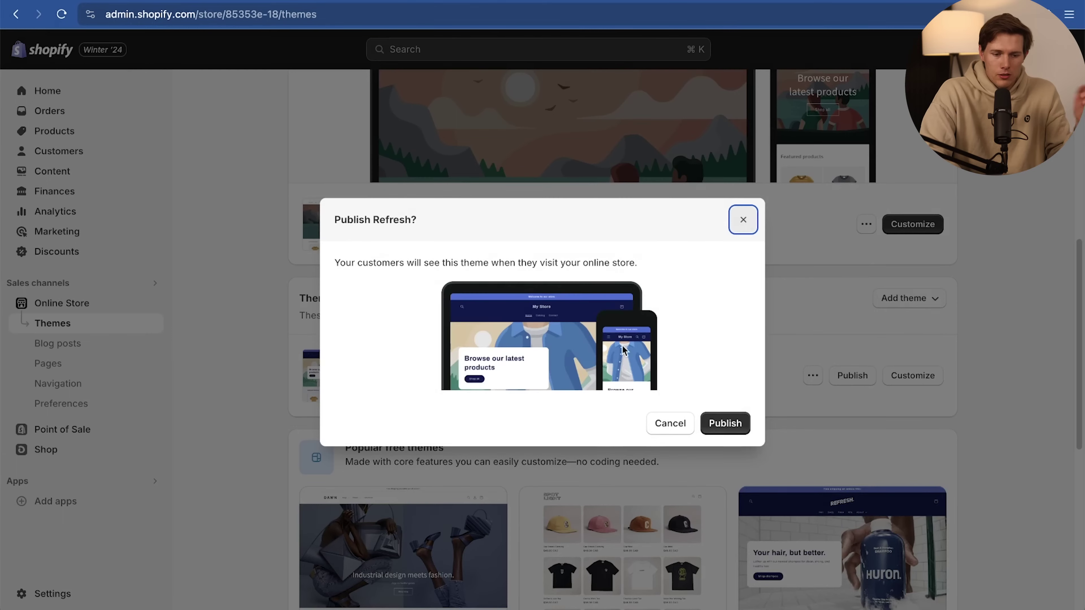
{"action": "left_click", "coordinate": [725, 423]}
Open the Refresh theme for customization, look through its home page sections and return to the themes overview
{"action": "scroll", "coordinate": [986, 371], "scroll_direction": "up", "scroll_amount": 5}
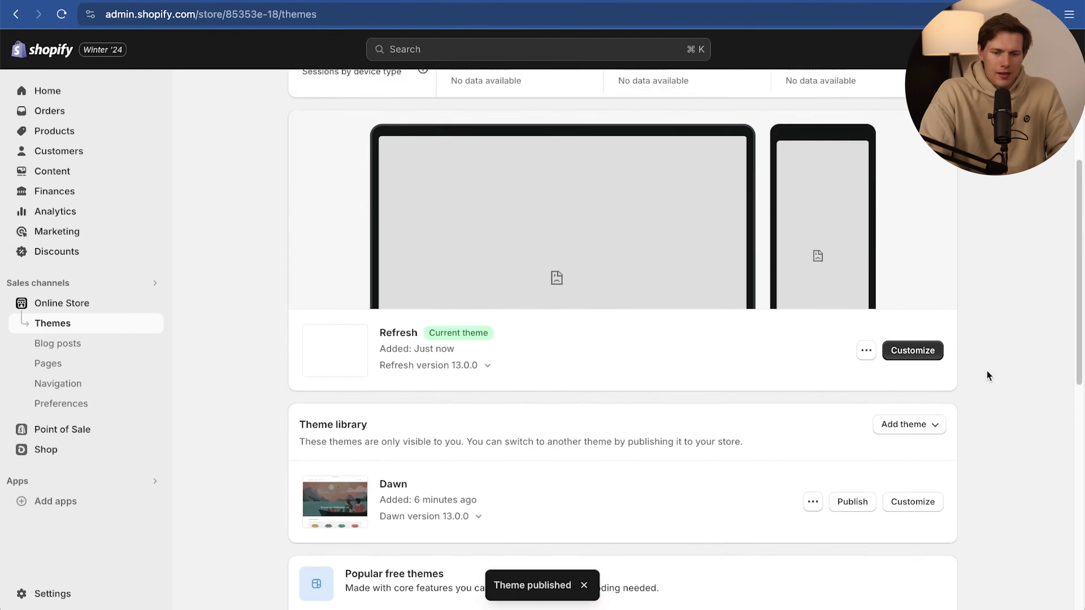
{"action": "left_click", "coordinate": [929, 462]}
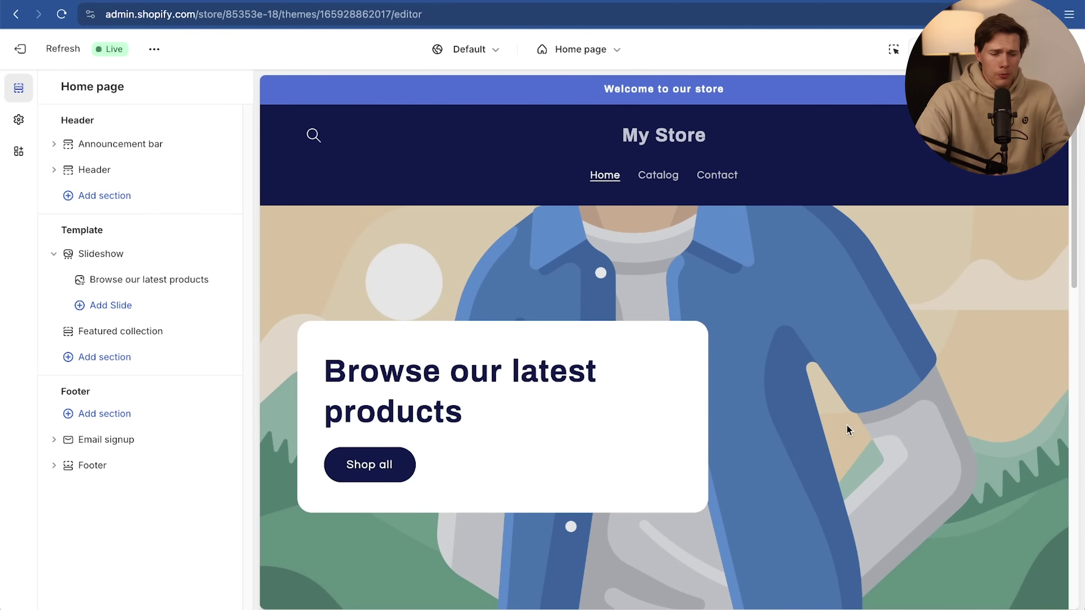
{"action": "scroll", "coordinate": [846, 425], "scroll_direction": "down", "scroll_amount": 5}
{"action": "scroll", "coordinate": [720, 512], "scroll_direction": "down", "scroll_amount": 5}
{"action": "scroll", "coordinate": [722, 517], "scroll_direction": "down", "scroll_amount": 5}
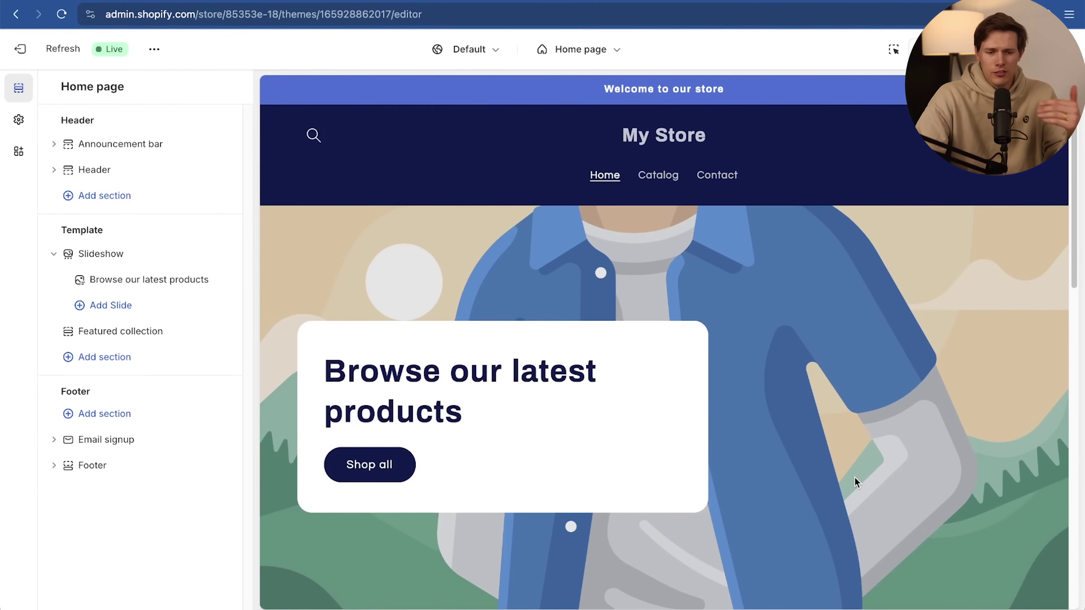
{"action": "scroll", "coordinate": [854, 477], "scroll_direction": "down", "scroll_amount": 15}
{"action": "scroll", "coordinate": [855, 478], "scroll_direction": "up", "scroll_amount": 4}
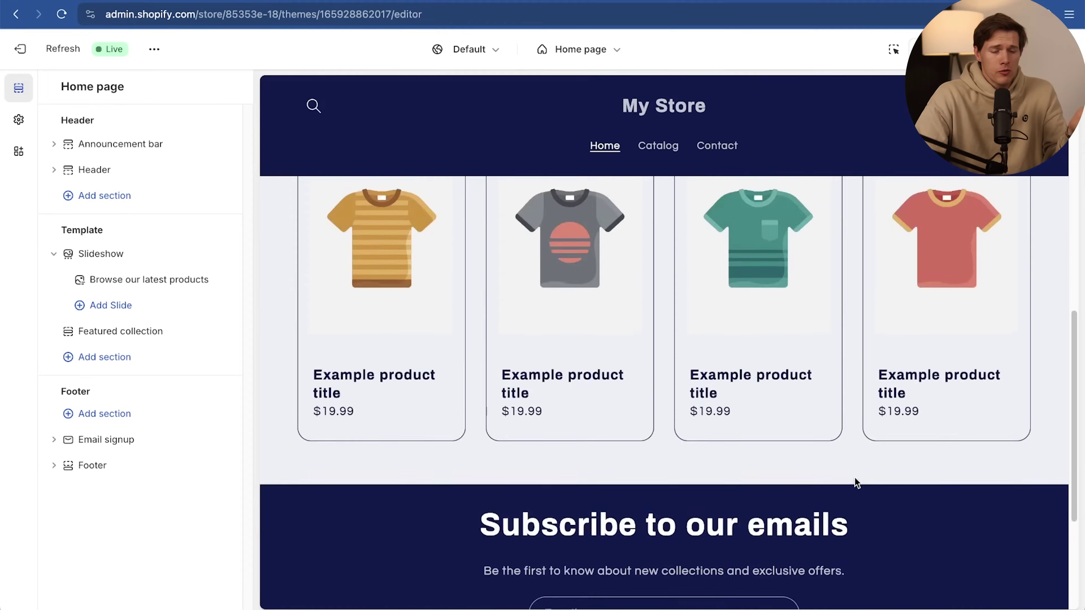
{"action": "scroll", "coordinate": [854, 477], "scroll_direction": "up", "scroll_amount": 10}
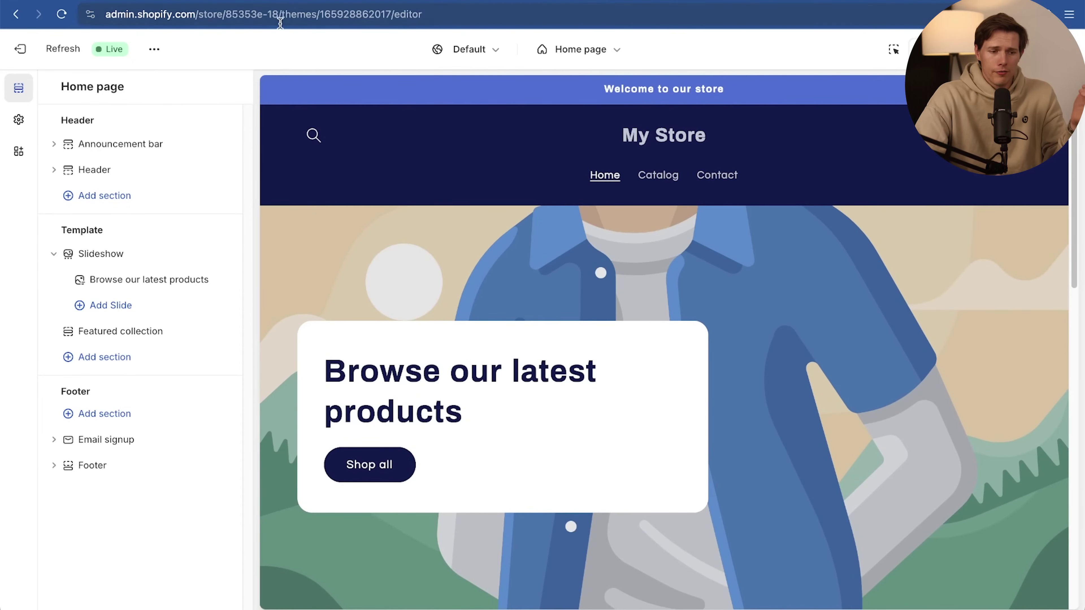
{"action": "left_click", "coordinate": [21, 50]}
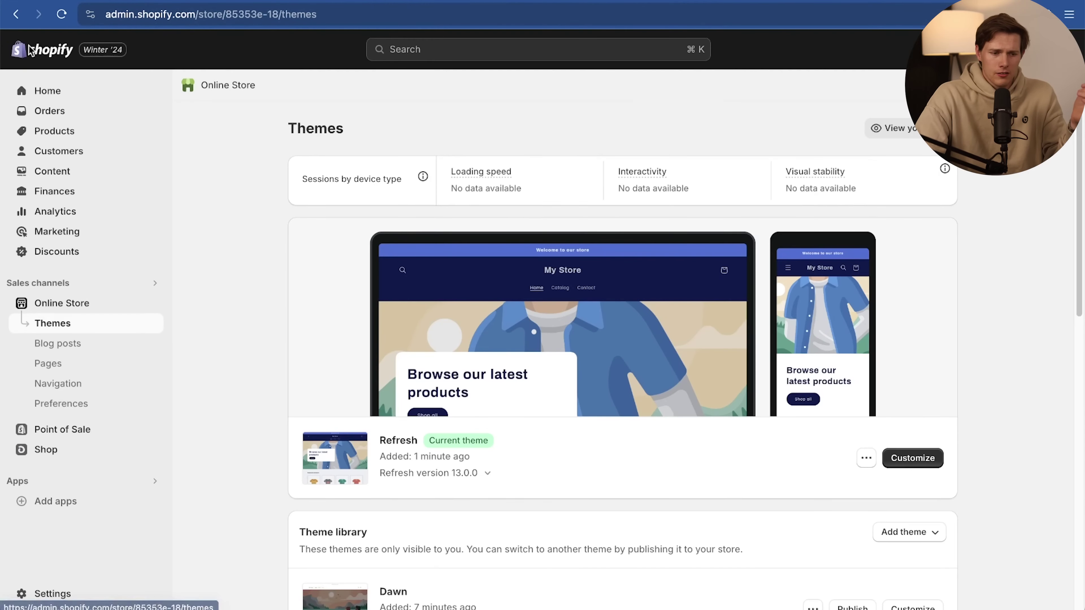
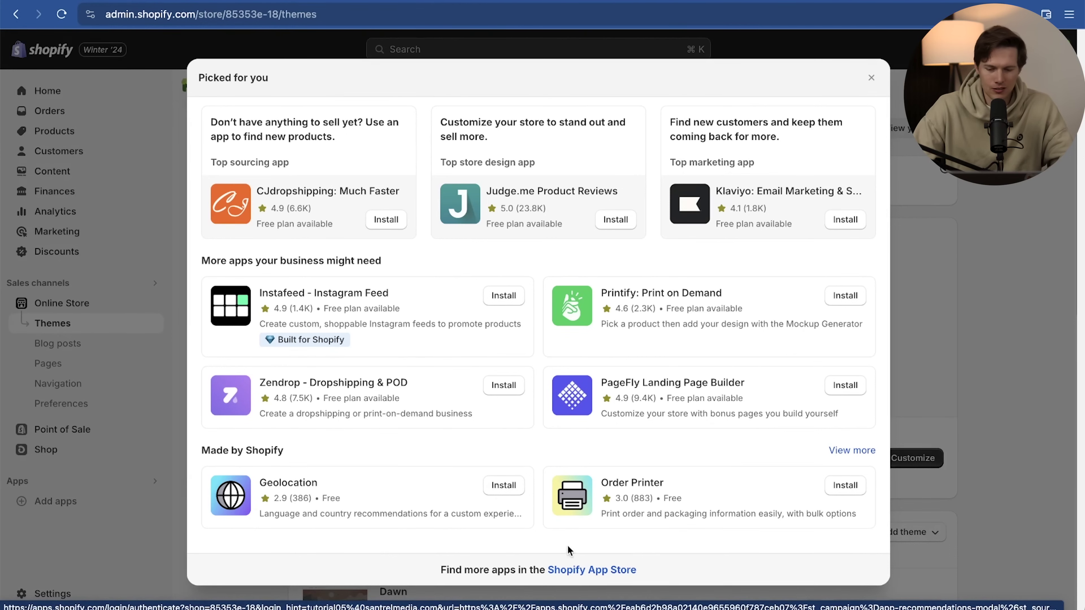
Search the Shopify App Store for "zendrop" and open the Zendrop - Dropshipping & POD app
{"action": "left_click", "coordinate": [597, 570]}
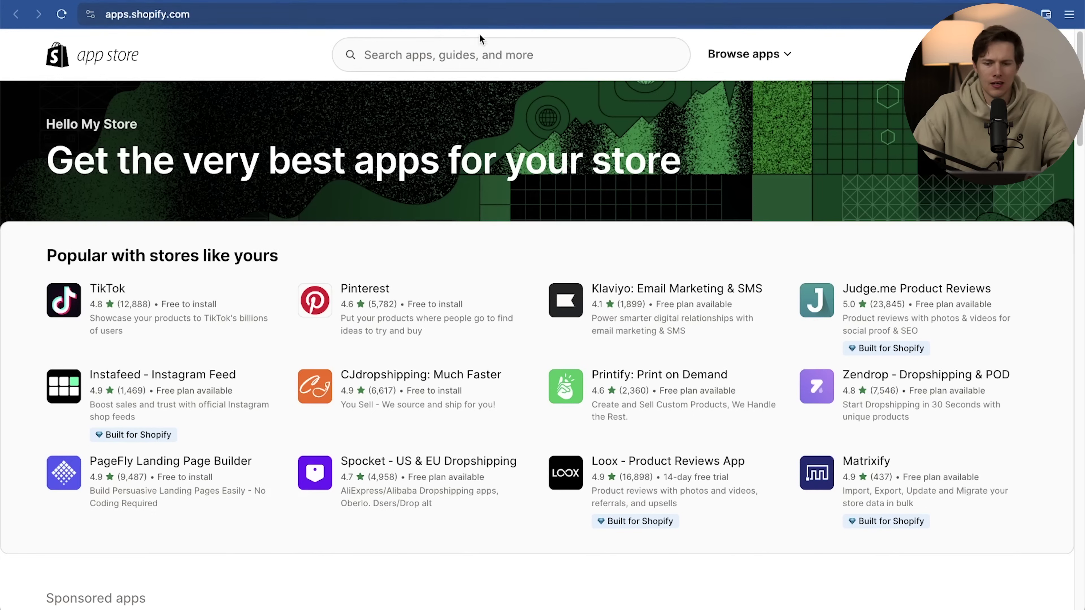
{"action": "left_click", "coordinate": [467, 48]}
{"action": "type", "text": "zeb"}
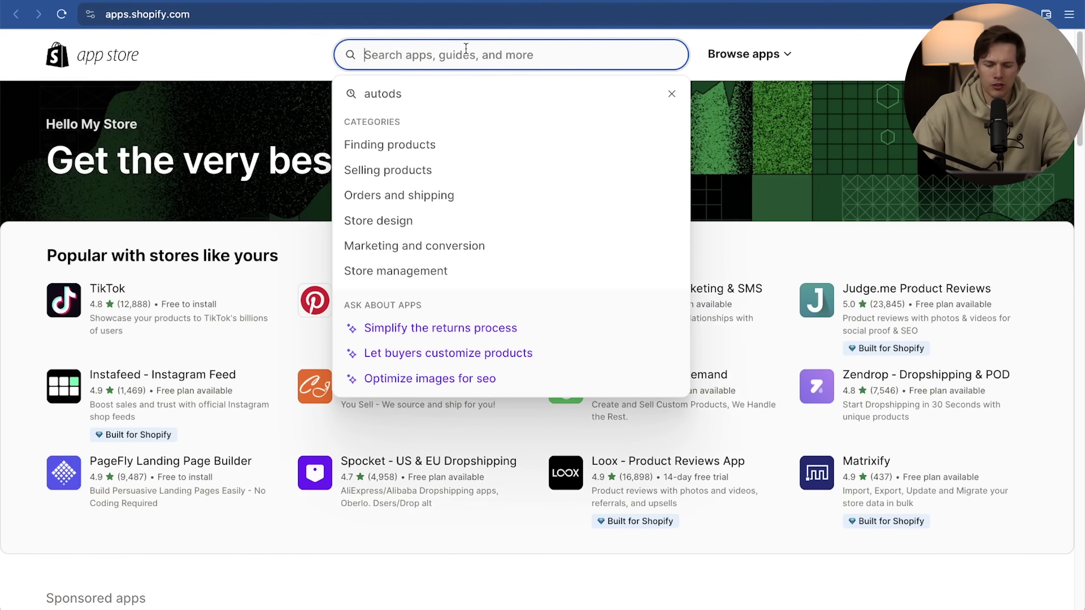
{"action": "key", "text": "BackSpace"}
{"action": "type", "text": "ndr"}
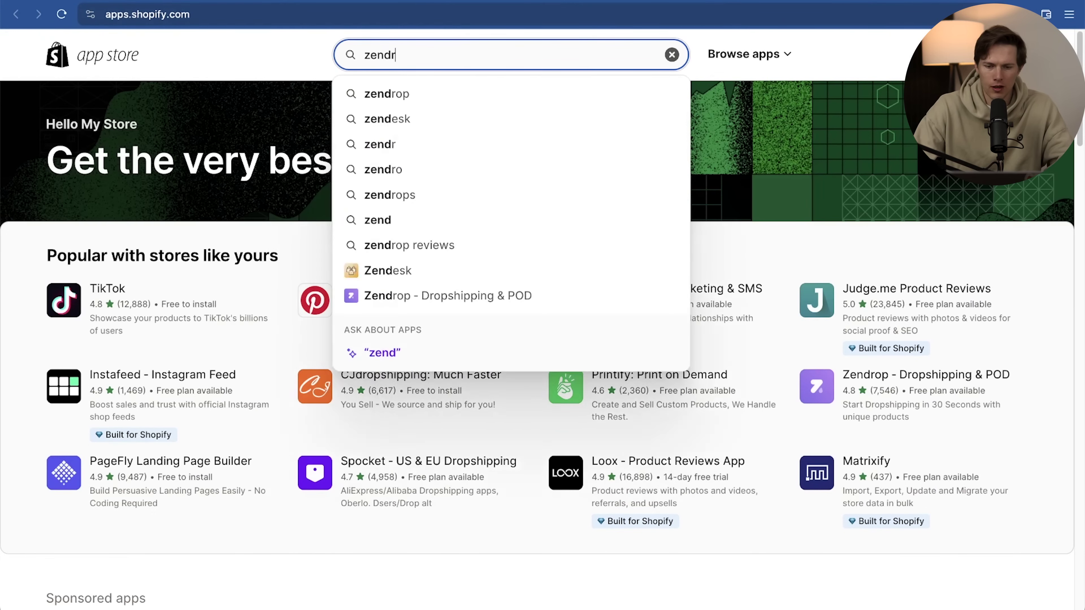
{"action": "type", "text": "op"}
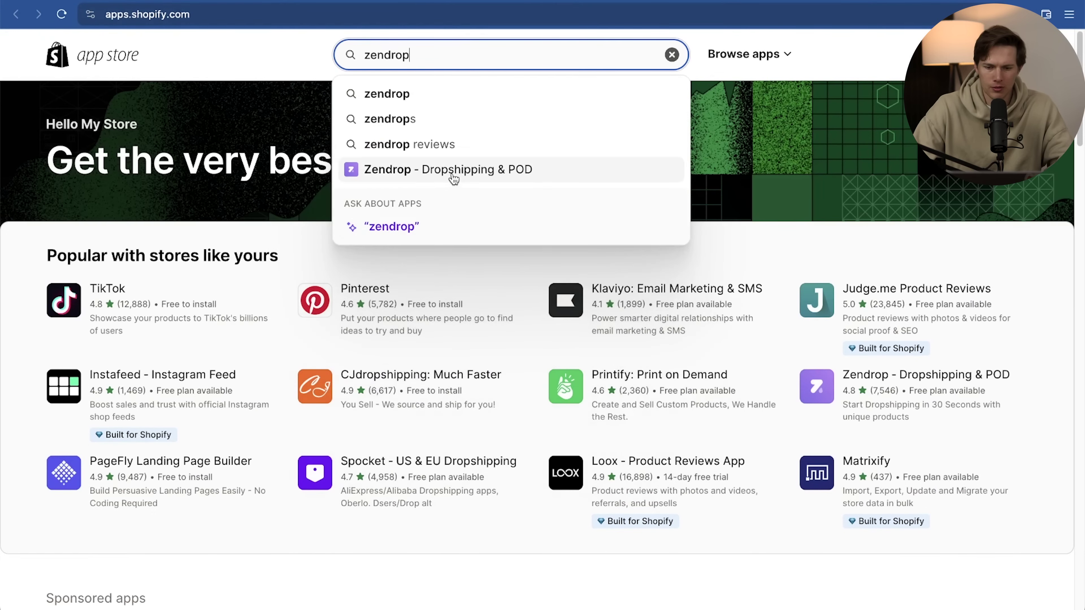
{"action": "left_click", "coordinate": [453, 175]}
Install the Zendrop - Dropshipping & POD app and grant it access to the store
{"action": "left_click", "coordinate": [261, 280]}
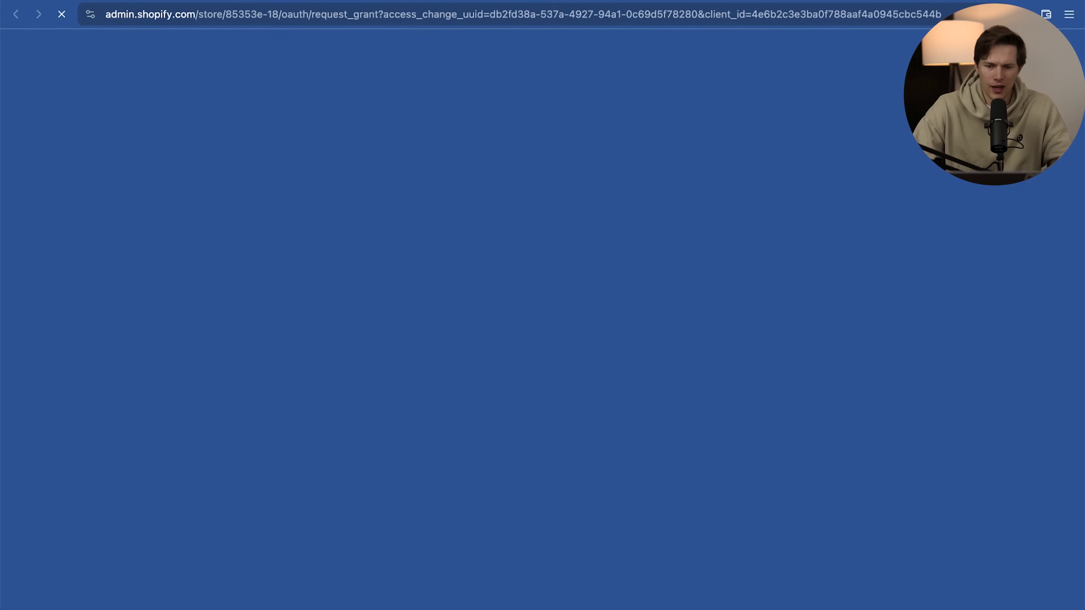
{"action": "key", "text": "super+Left"}
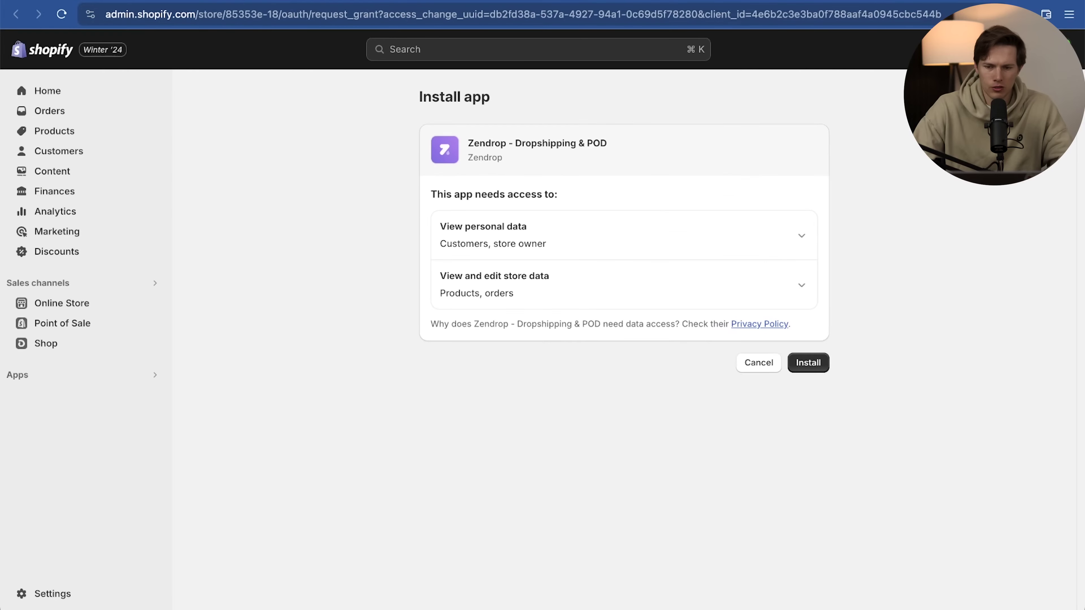
{"action": "left_click", "coordinate": [814, 365]}
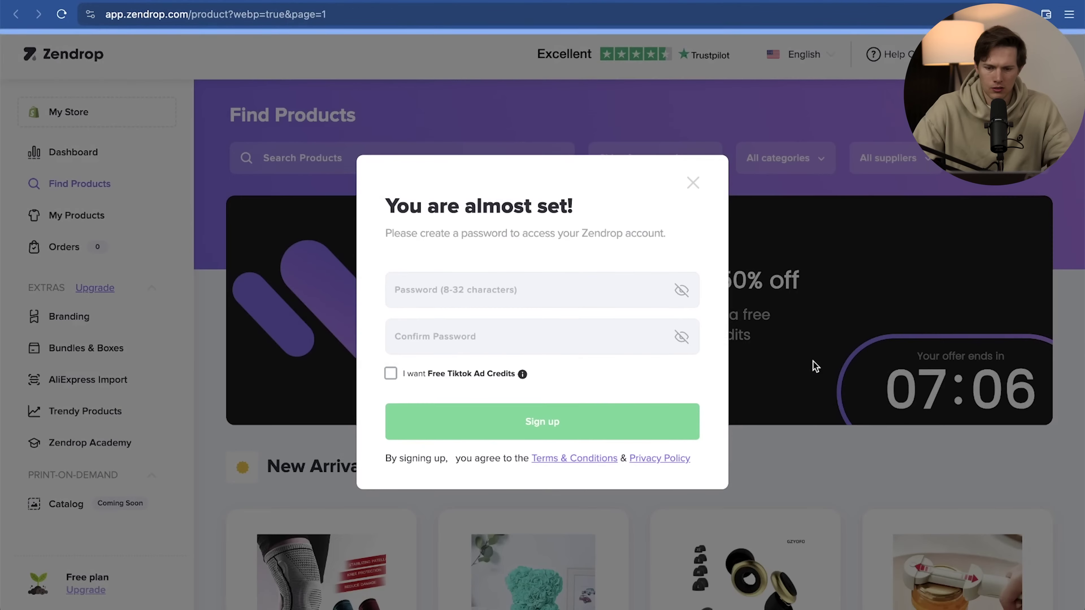
Enter and confirm a new password for the Zendrop account and complete the sign-up
{"action": "left_click", "coordinate": [529, 288]}
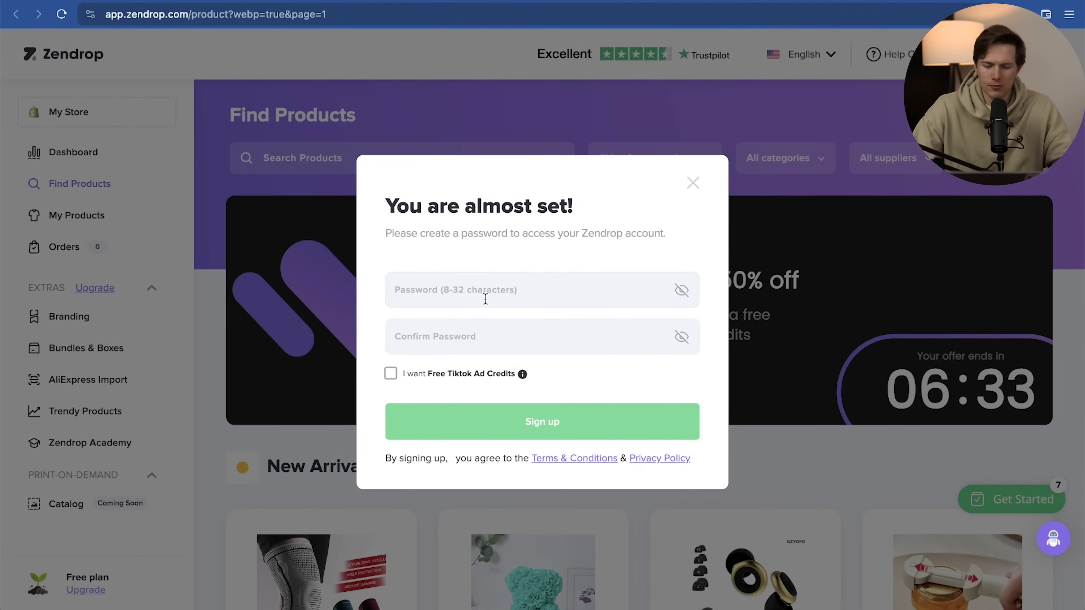
{"action": "key", "text": "super+v"}
{"action": "left_click", "coordinate": [494, 337]}
{"action": "key", "text": "super+v"}
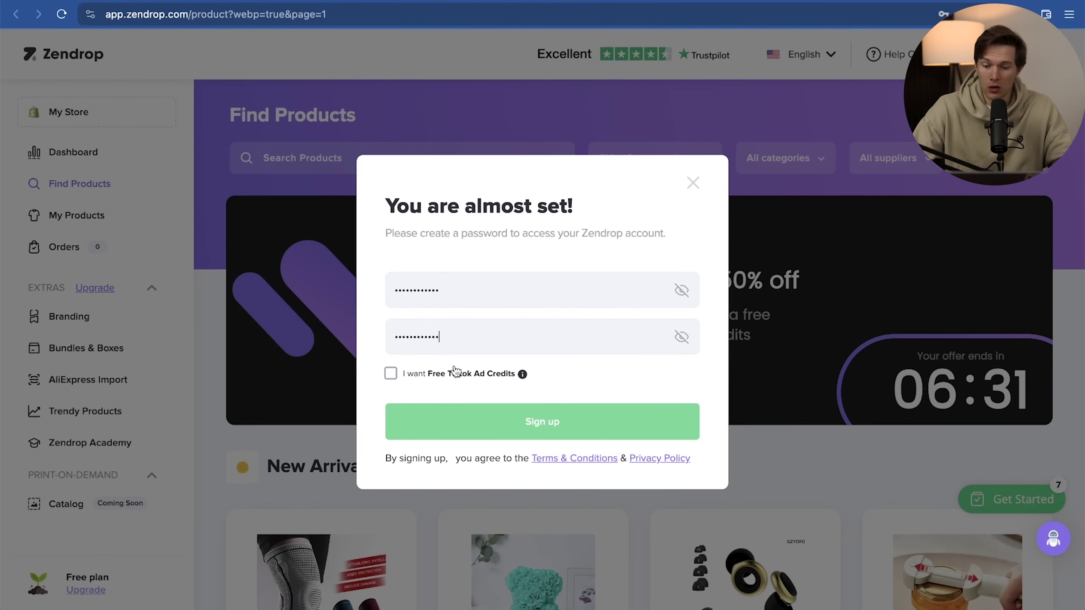
{"action": "left_click", "coordinate": [564, 413]}
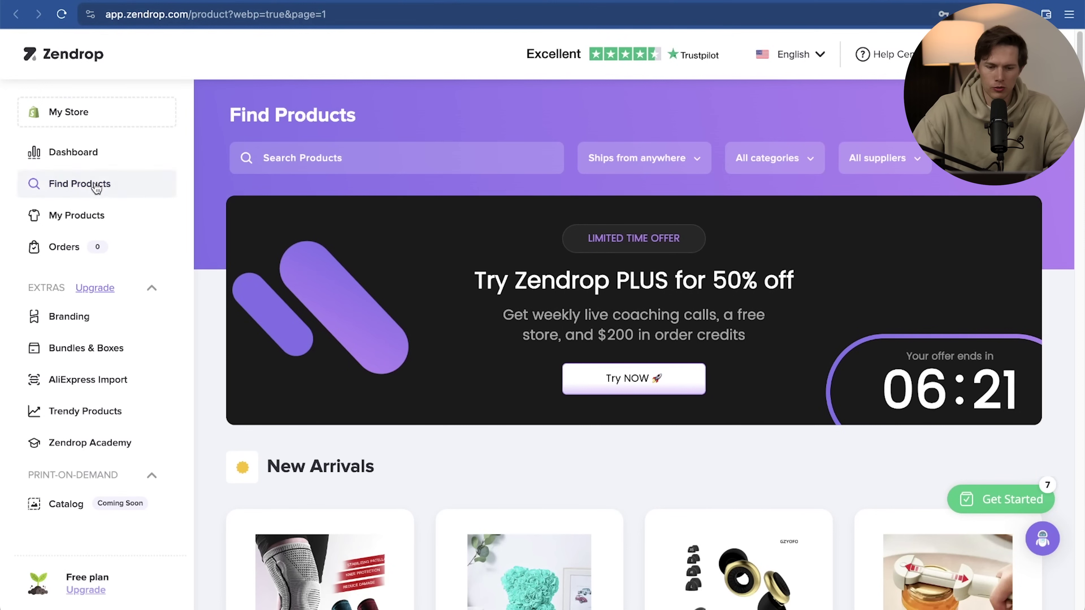
Search Zendrop's product catalogue for "golf"
{"action": "left_click", "coordinate": [56, 193]}
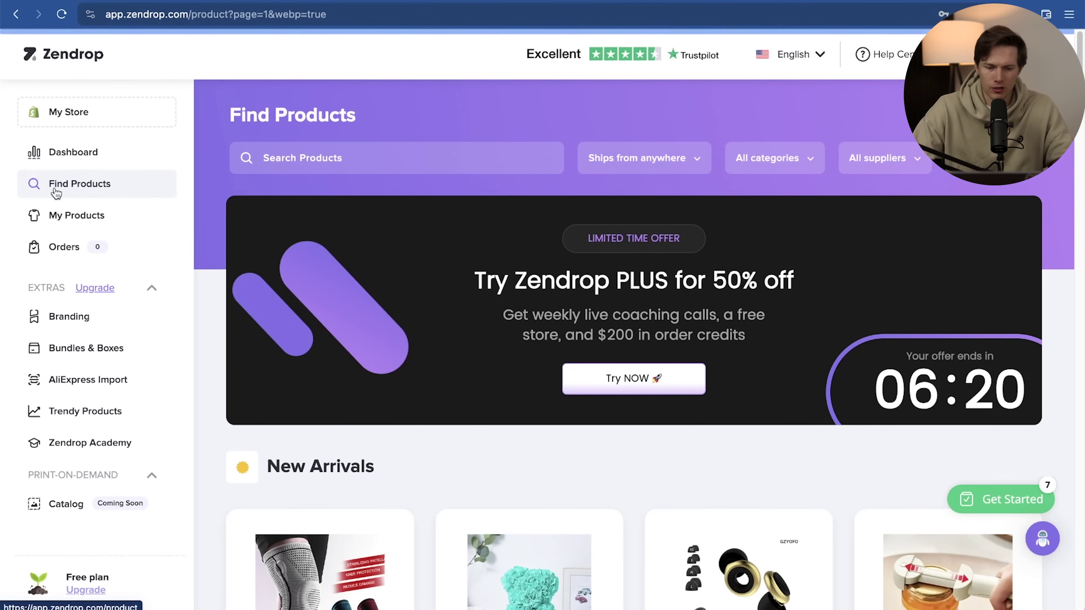
{"action": "left_click", "coordinate": [335, 155]}
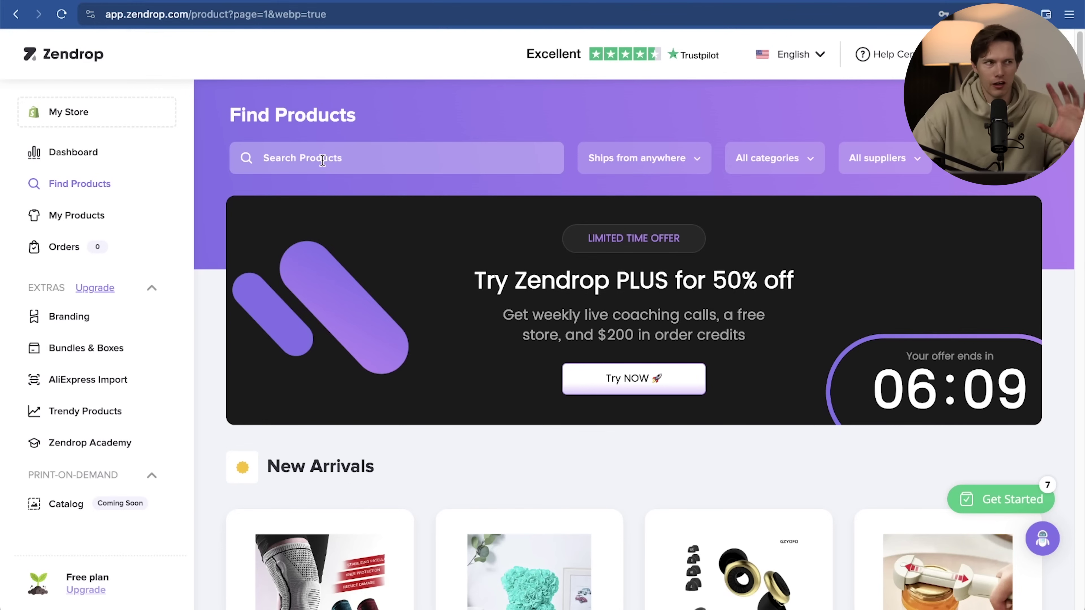
{"action": "type", "text": "golf"}
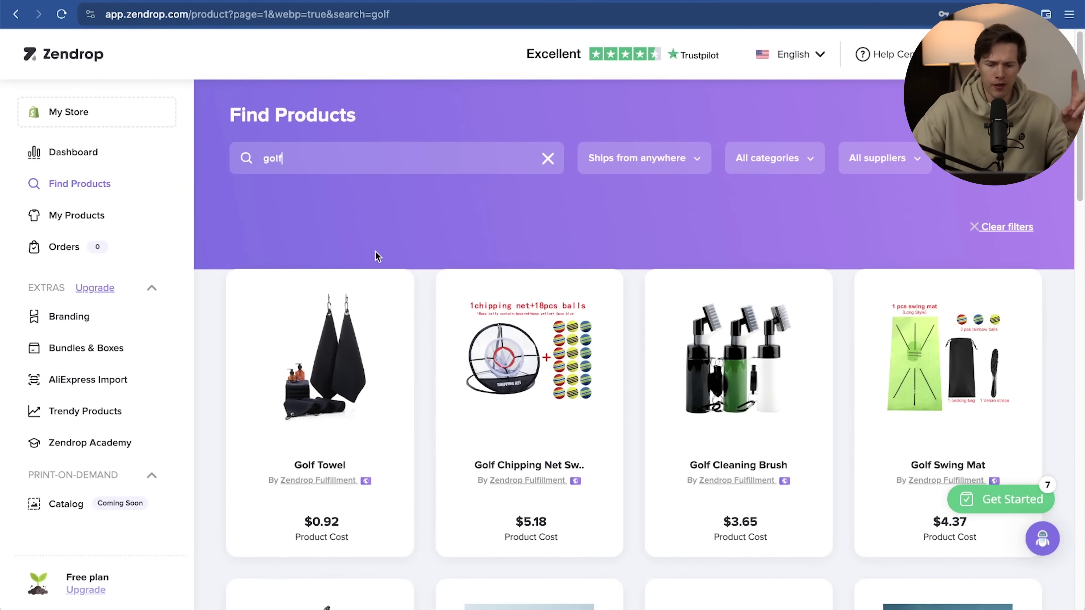
{"action": "mouse_move", "coordinate": [378, 299]}
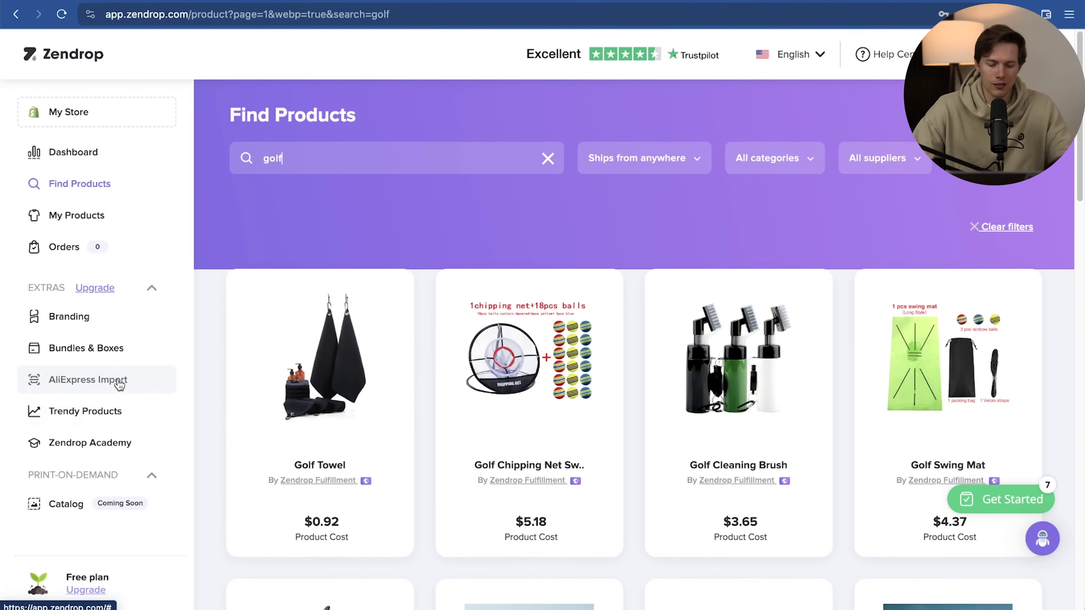
Open aliexpress.com in a new browser tab and dismiss the promotional pop-up
{"action": "key", "text": "ctrl+t"}
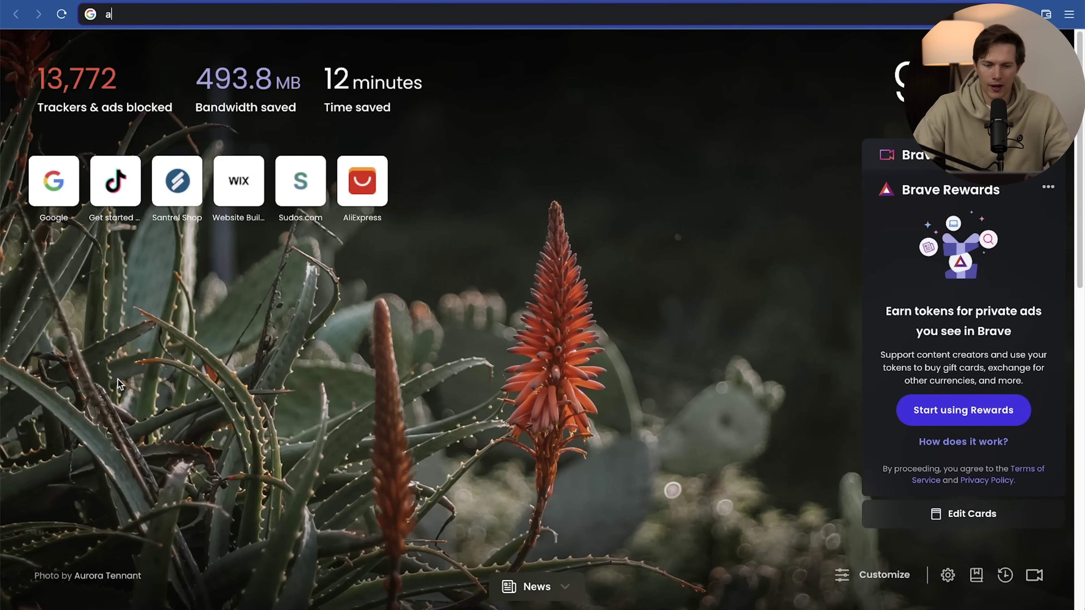
{"action": "type", "text": "aliexpress."}
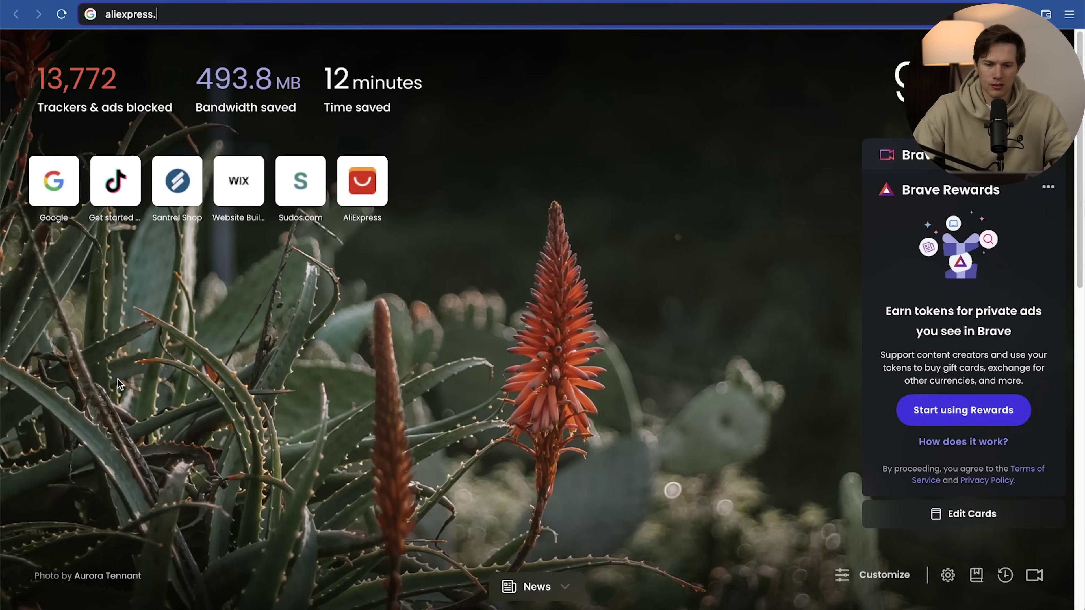
{"action": "type", "text": "com"}
{"action": "key", "text": "Return"}
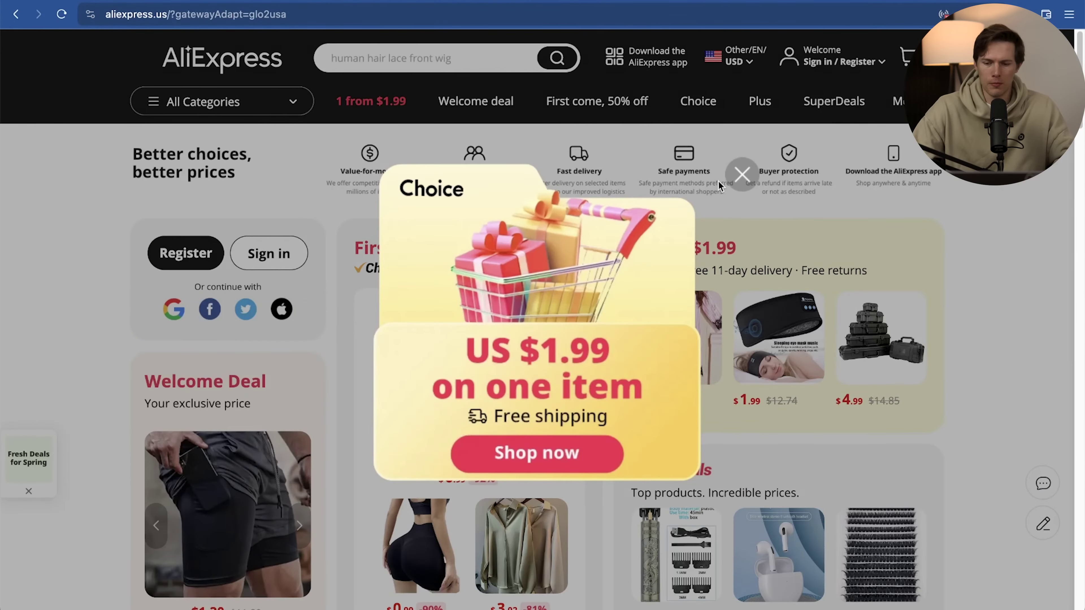
{"action": "left_click", "coordinate": [743, 173]}
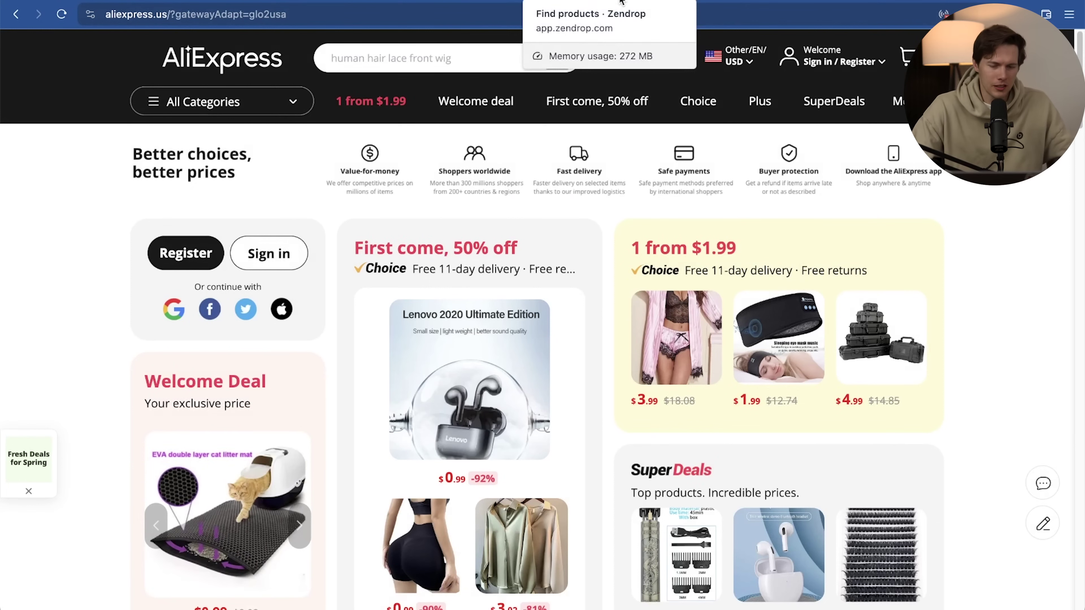
Switch back to the AliExpress page and search for "golf mat"
{"action": "left_click", "coordinate": [622, 2]}
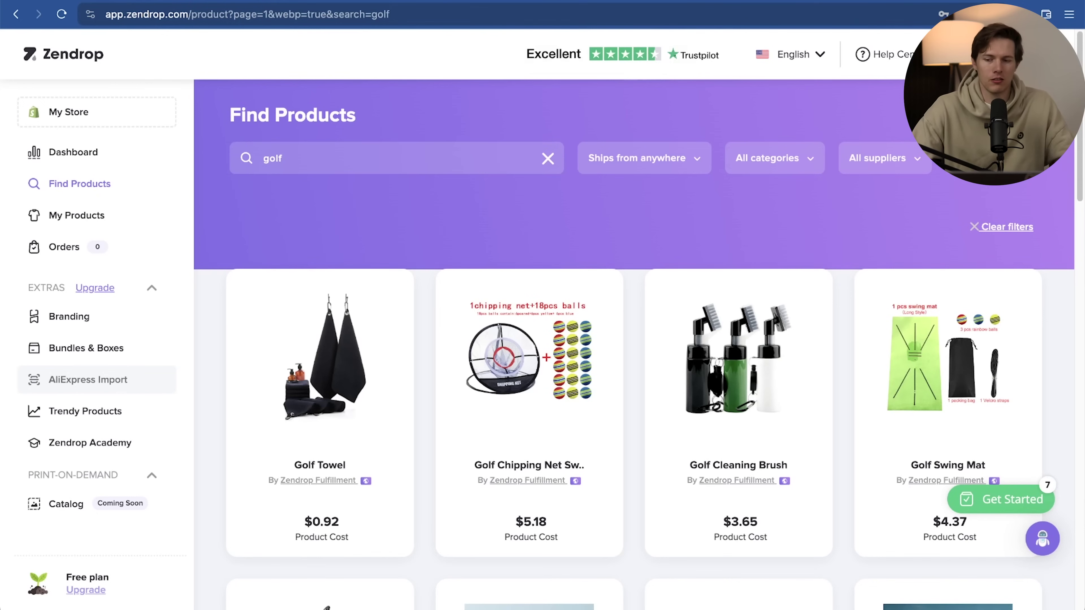
{"action": "left_click", "coordinate": [542, 2]}
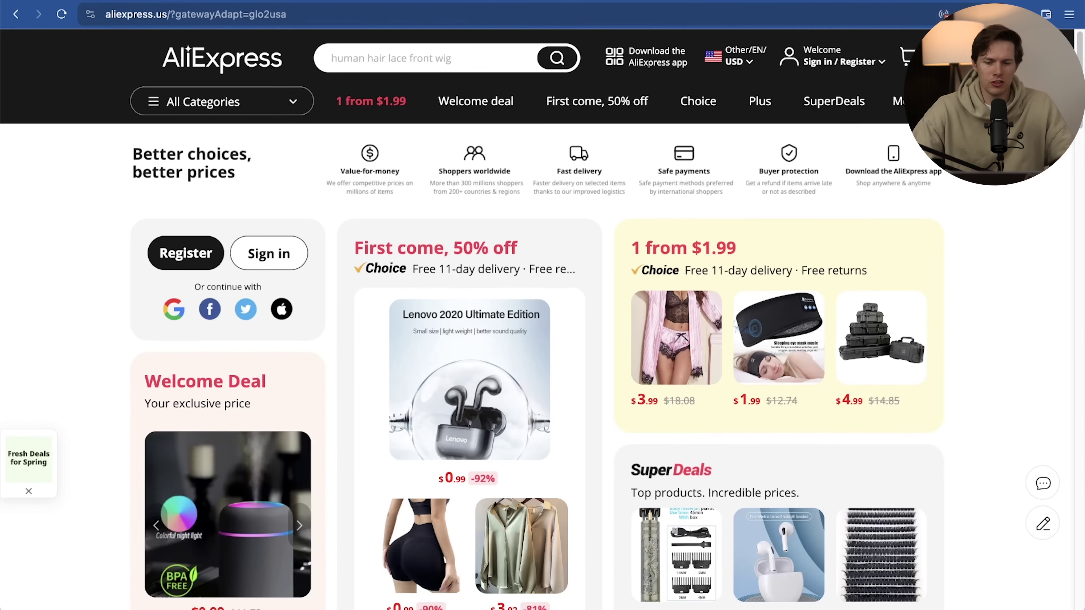
{"action": "left_click", "coordinate": [446, 60]}
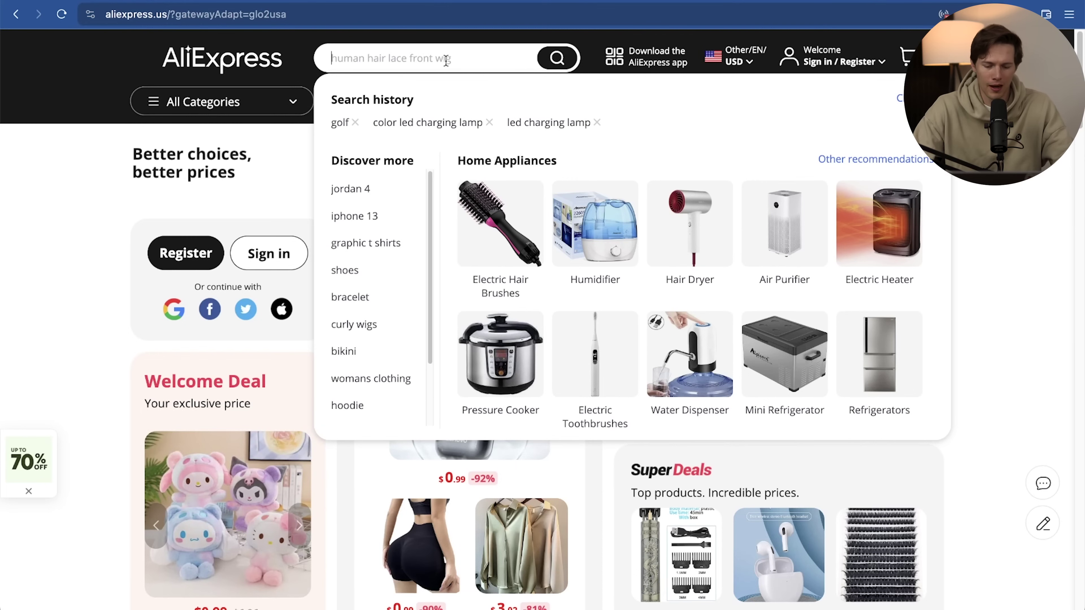
{"action": "type", "text": "golf mat"}
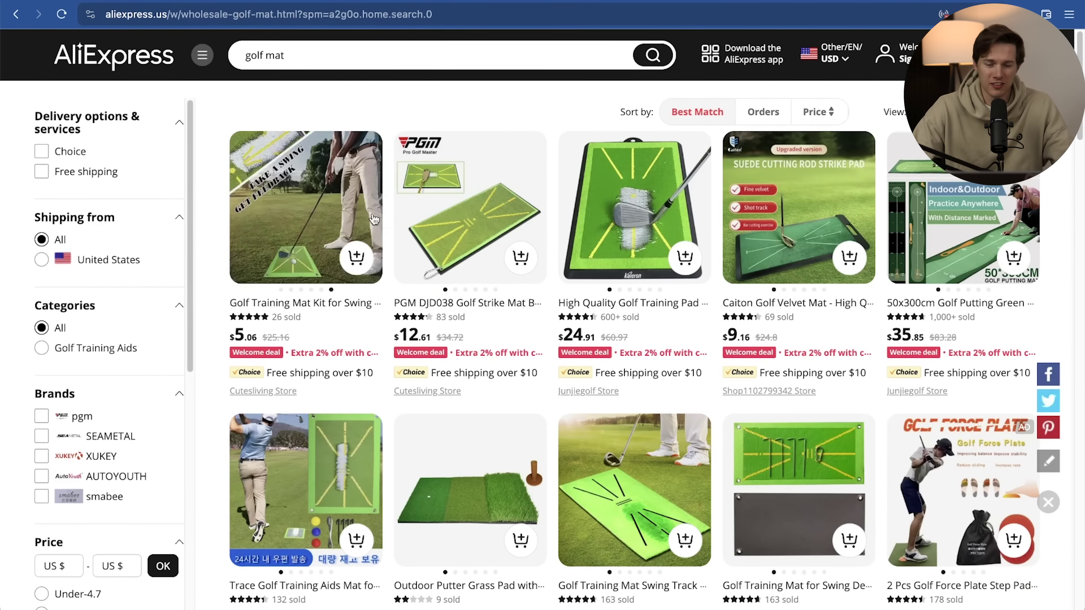
{"action": "mouse_move", "coordinate": [631, 222]}
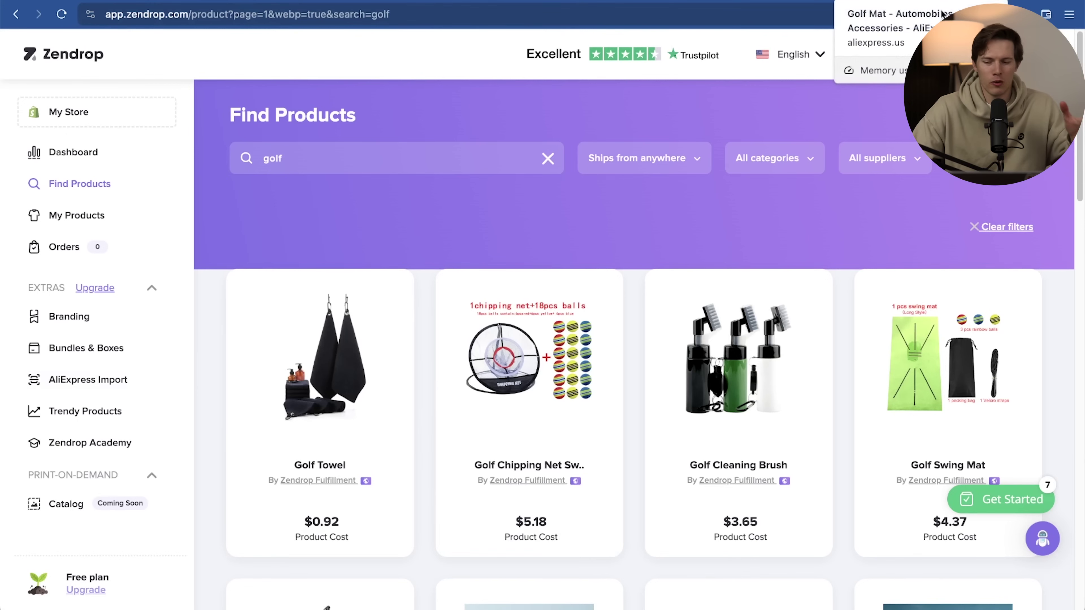
Return to the Zendrop golf search results, browse the listed items and open the golf training detection mat product page
{"action": "scroll", "coordinate": [989, 344], "scroll_direction": "down", "scroll_amount": 3}
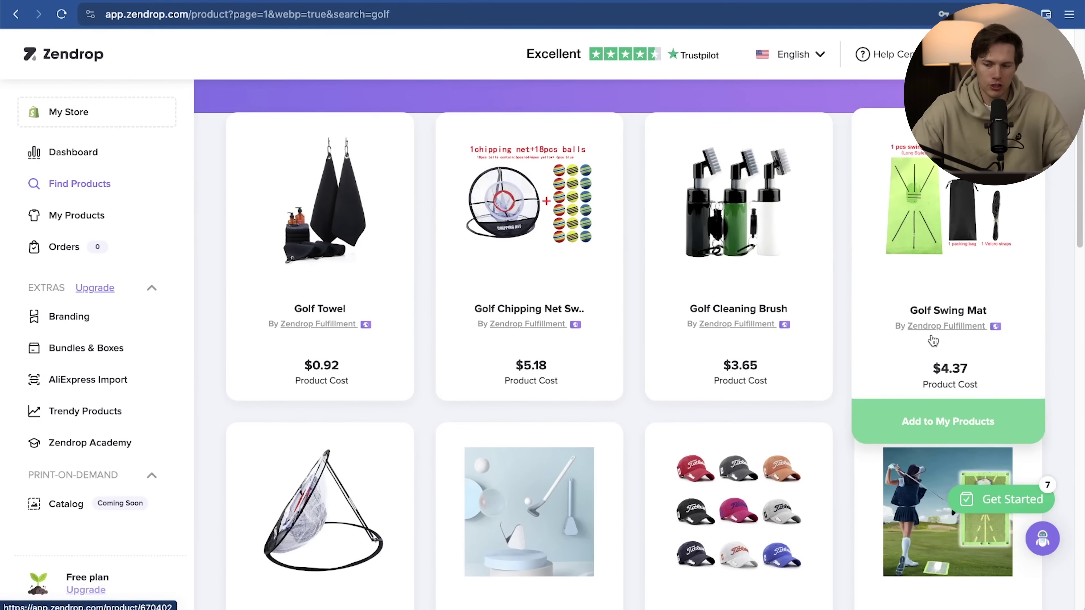
{"action": "scroll", "coordinate": [982, 257], "scroll_direction": "down", "scroll_amount": 3}
{"action": "scroll", "coordinate": [978, 253], "scroll_direction": "down", "scroll_amount": 1}
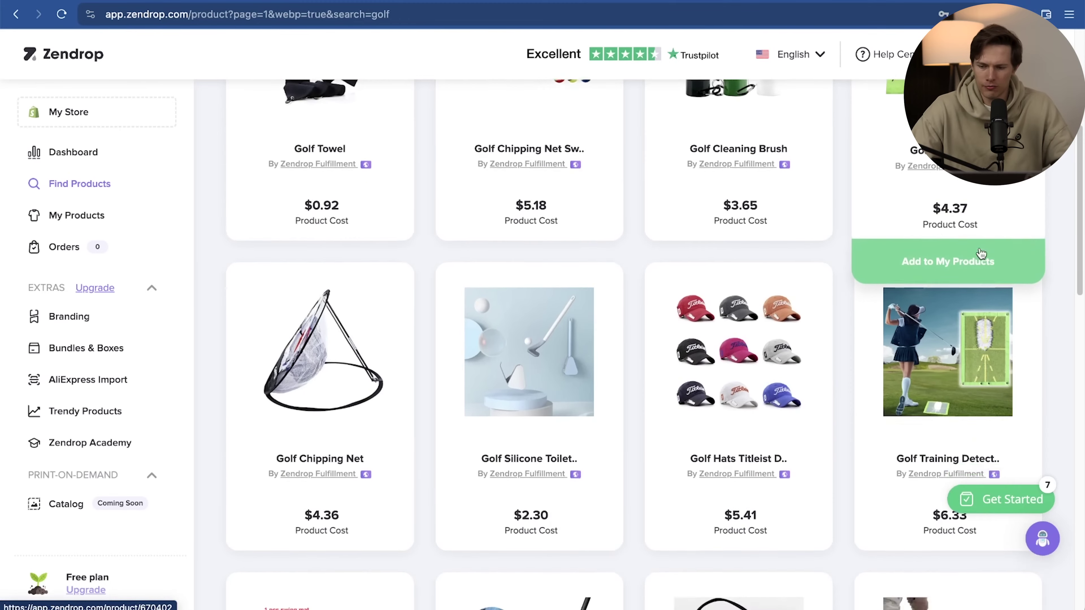
{"action": "scroll", "coordinate": [980, 254], "scroll_direction": "down", "scroll_amount": 2}
{"action": "scroll", "coordinate": [1051, 387], "scroll_direction": "up", "scroll_amount": 4}
{"action": "scroll", "coordinate": [1050, 387], "scroll_direction": "down", "scroll_amount": 3}
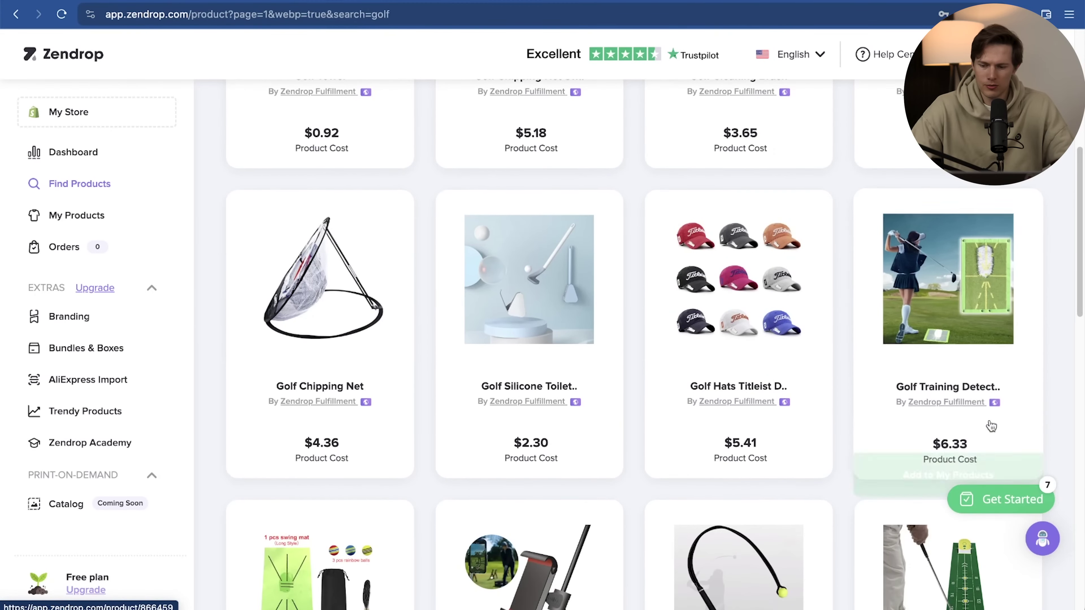
{"action": "scroll", "coordinate": [1033, 350], "scroll_direction": "up", "scroll_amount": 3}
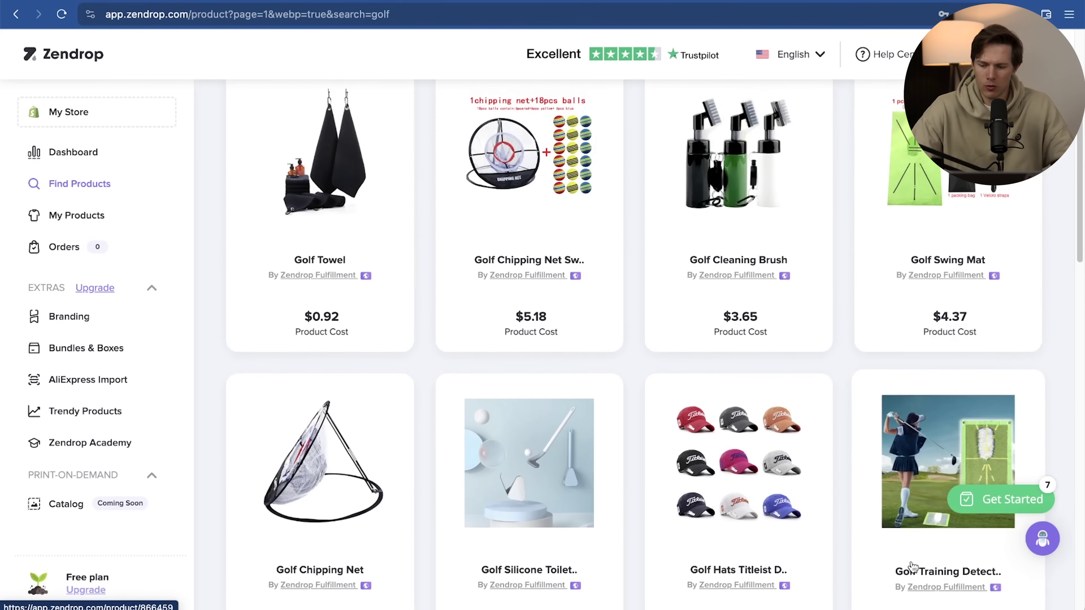
{"action": "left_click", "coordinate": [923, 531]}
{"action": "scroll", "coordinate": [700, 226], "scroll_direction": "down", "scroll_amount": 1}
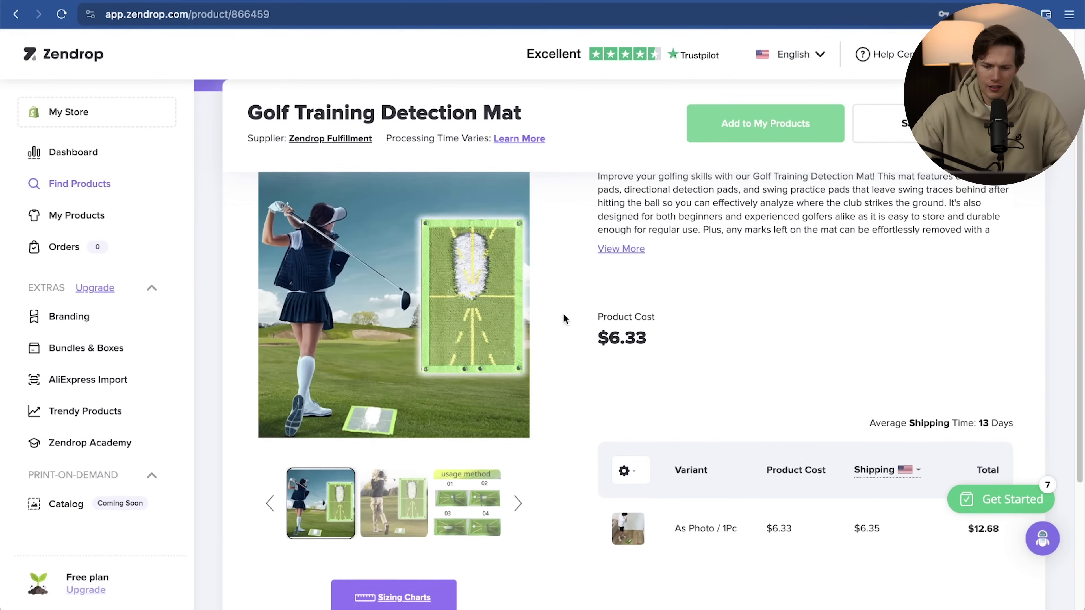
Examine the golf training detection mat's product photos, description, product cost, shipping price and average shipping time
{"action": "left_click", "coordinate": [405, 512]}
{"action": "left_click", "coordinate": [463, 521]}
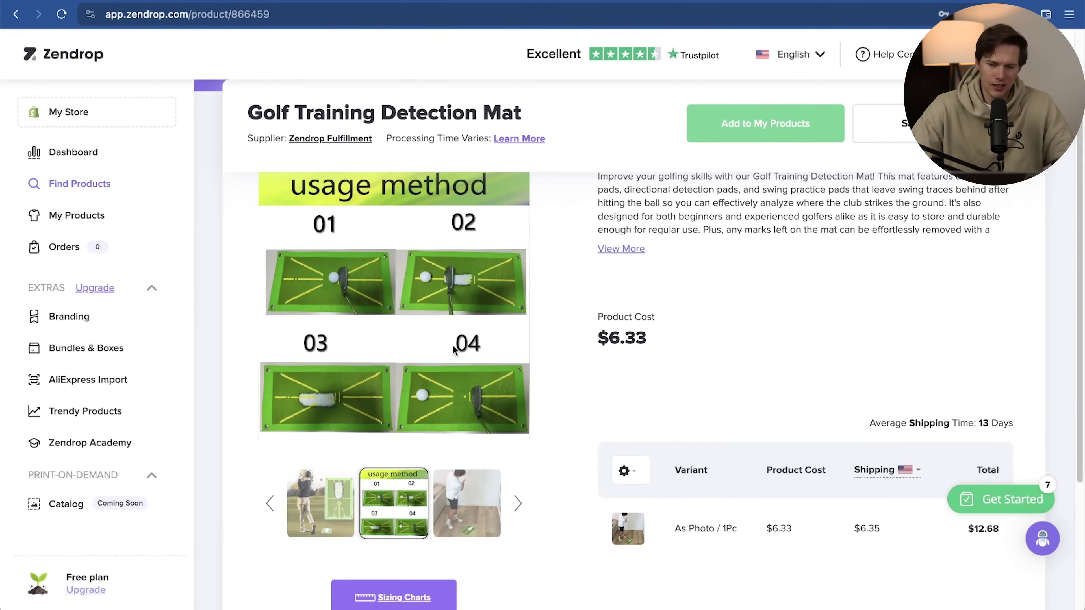
{"action": "left_click", "coordinate": [320, 501]}
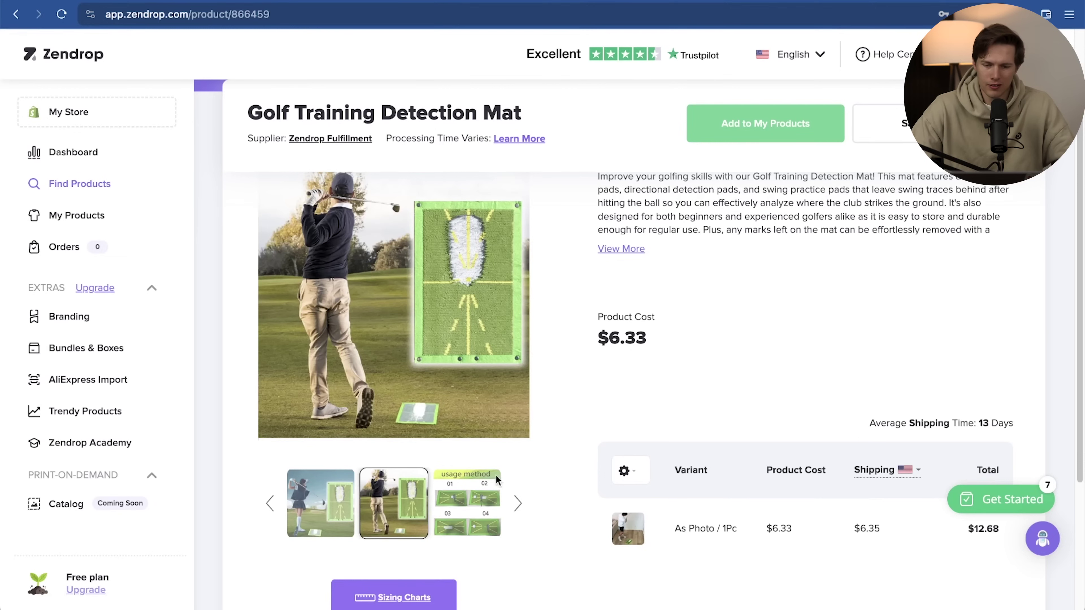
{"action": "scroll", "coordinate": [515, 536], "scroll_direction": "down", "scroll_amount": 2}
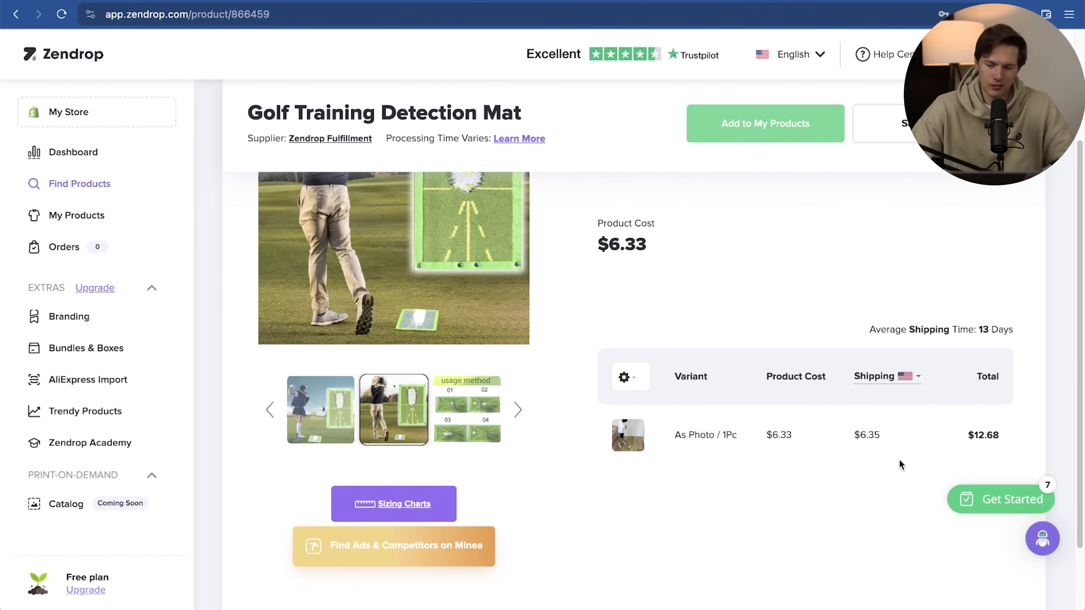
{"action": "scroll", "coordinate": [823, 485], "scroll_direction": "up", "scroll_amount": 3}
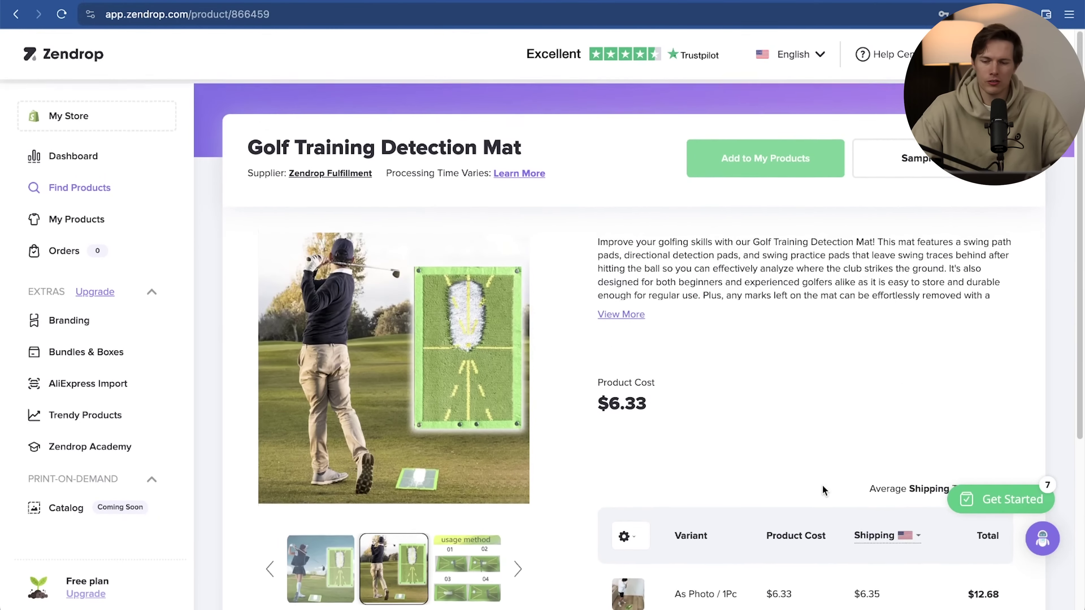
{"action": "scroll", "coordinate": [822, 485], "scroll_direction": "down", "scroll_amount": 2}
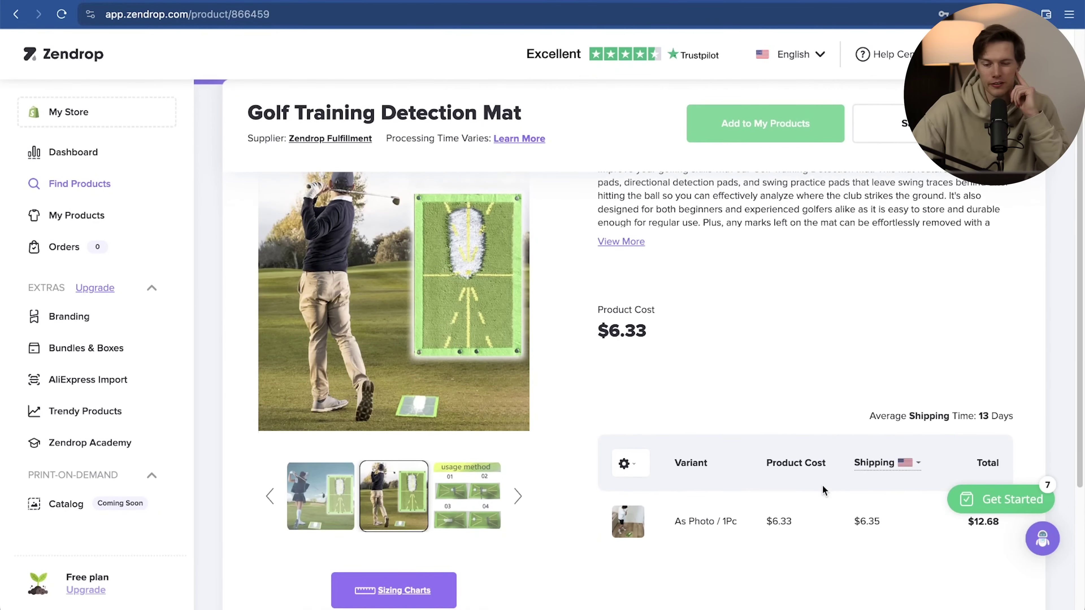
{"action": "scroll", "coordinate": [822, 485], "scroll_direction": "down", "scroll_amount": 1}
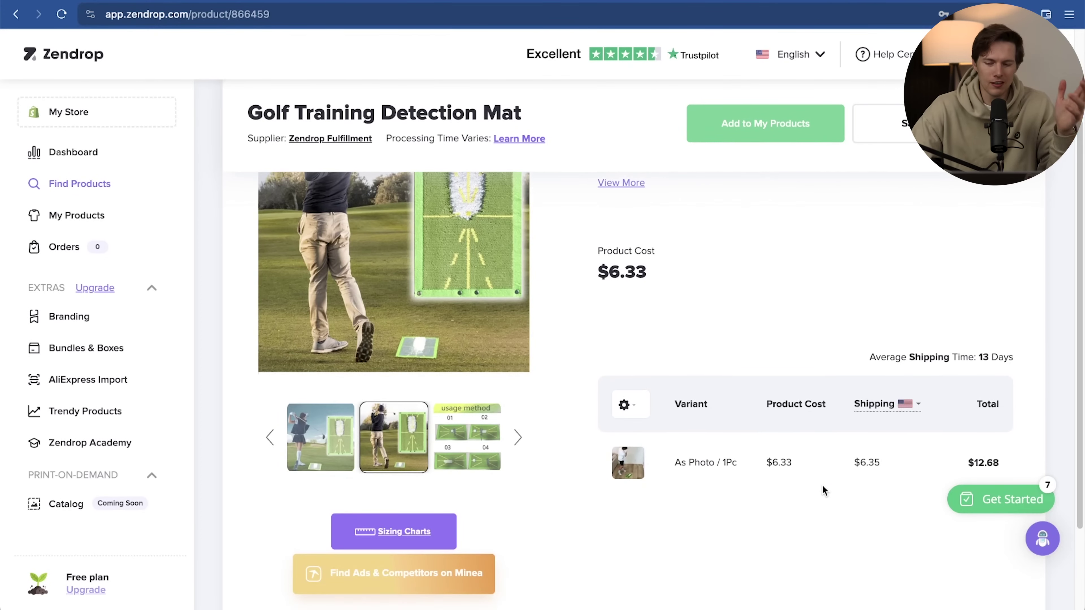
Go back to the golf results, open the Golf Swing Mat and examine its photos and the cost of each variant
{"action": "scroll", "coordinate": [819, 266], "scroll_direction": "left", "scroll_amount": 5}
{"action": "scroll", "coordinate": [944, 359], "scroll_direction": "down", "scroll_amount": 3}
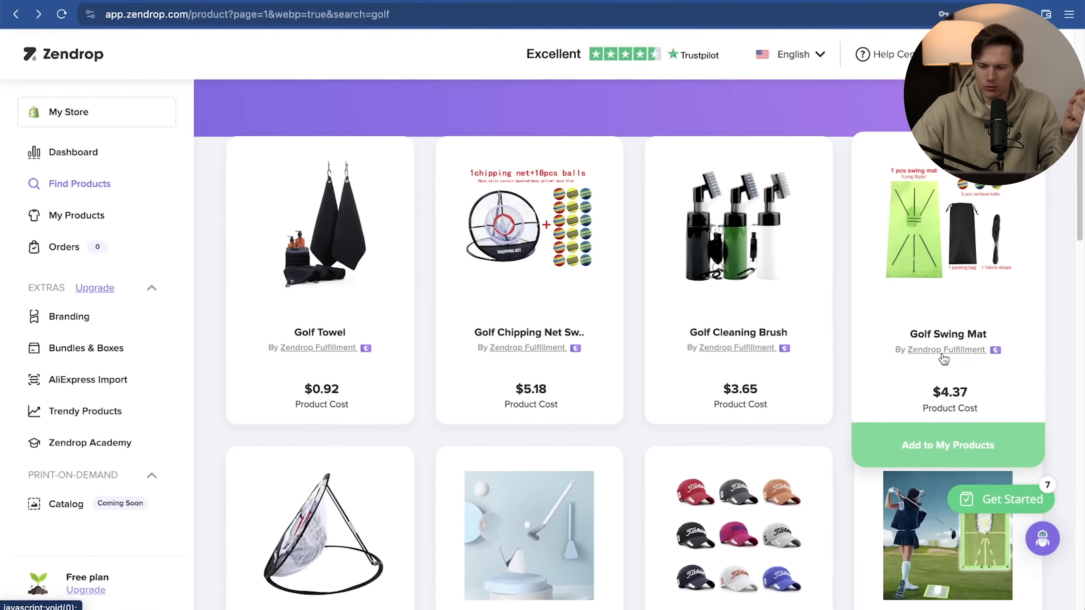
{"action": "left_click", "coordinate": [944, 359]}
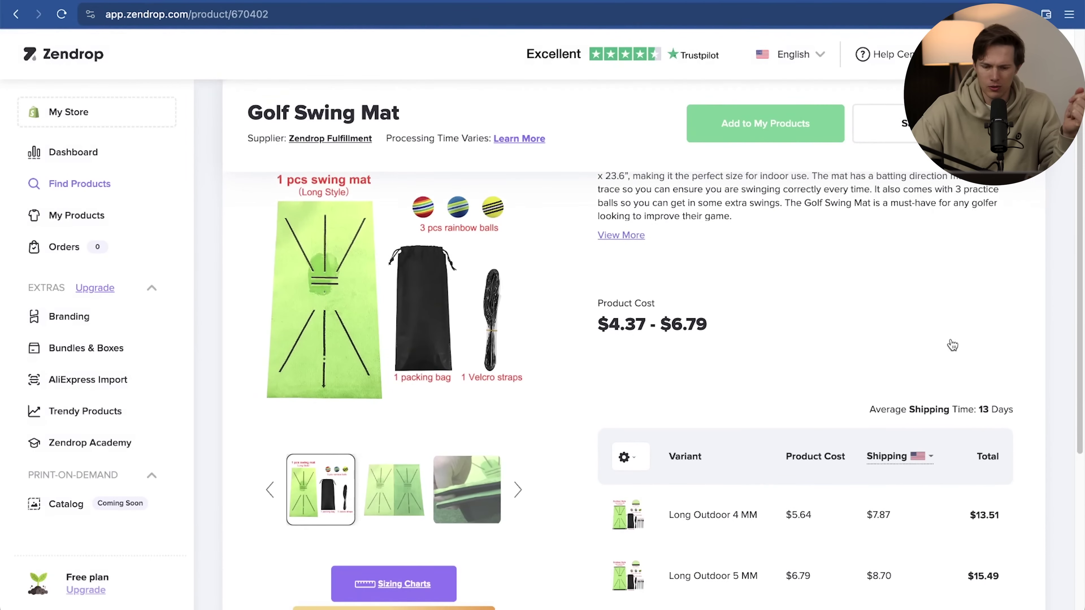
{"action": "left_click", "coordinate": [414, 501]}
{"action": "left_click", "coordinate": [456, 504]}
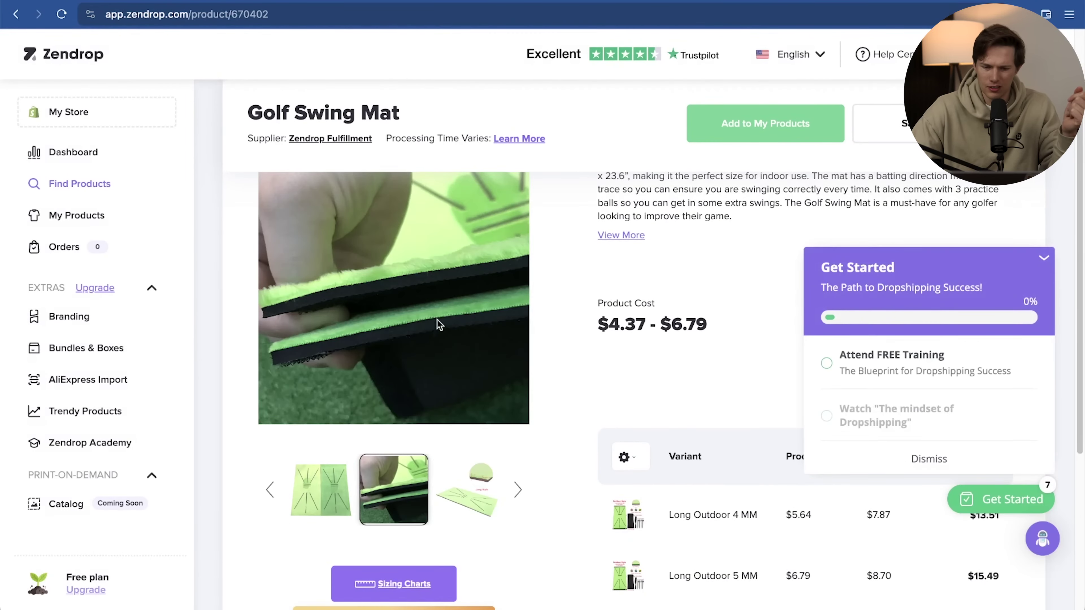
{"action": "left_click", "coordinate": [310, 520]}
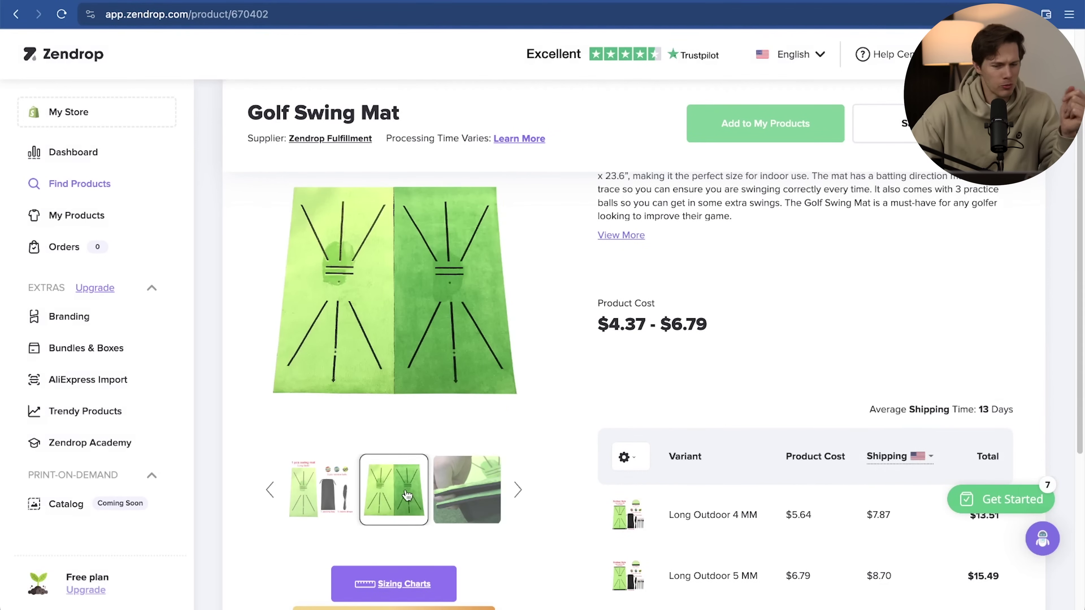
{"action": "scroll", "coordinate": [555, 452], "scroll_direction": "down", "scroll_amount": 4}
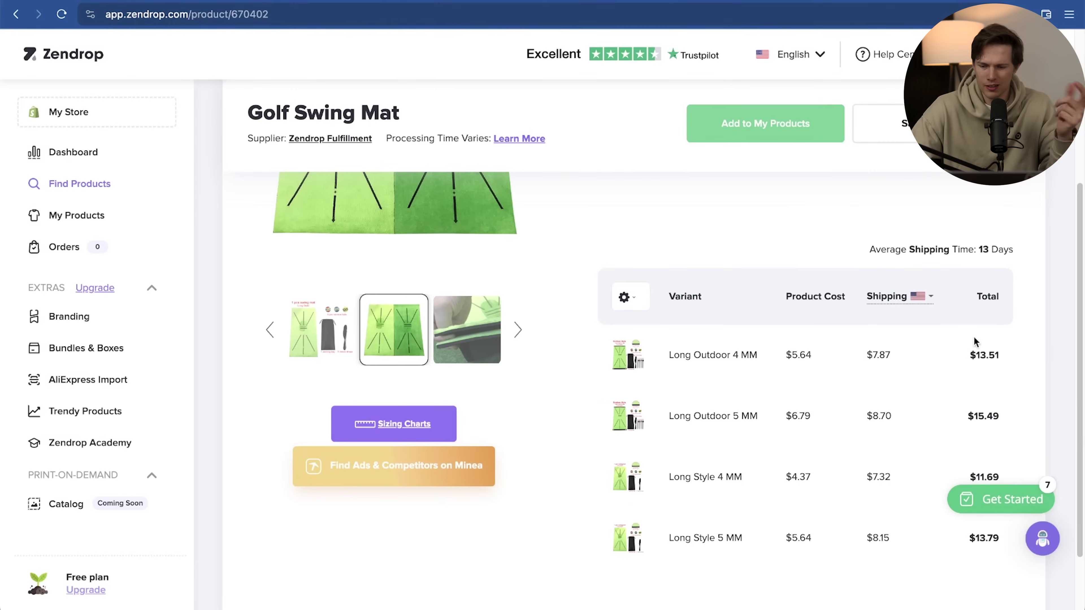
Return to the golf results, reopen the golf training detection mat and add it to My Products
{"action": "scroll", "coordinate": [875, 362], "scroll_direction": "left", "scroll_amount": 5}
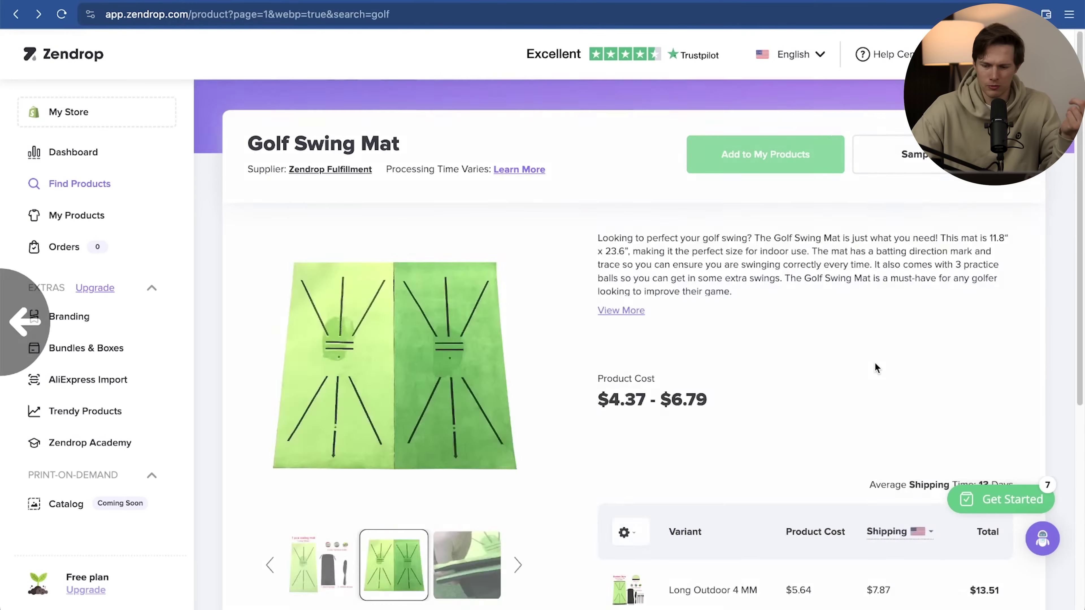
{"action": "scroll", "coordinate": [893, 393], "scroll_direction": "down", "scroll_amount": 6}
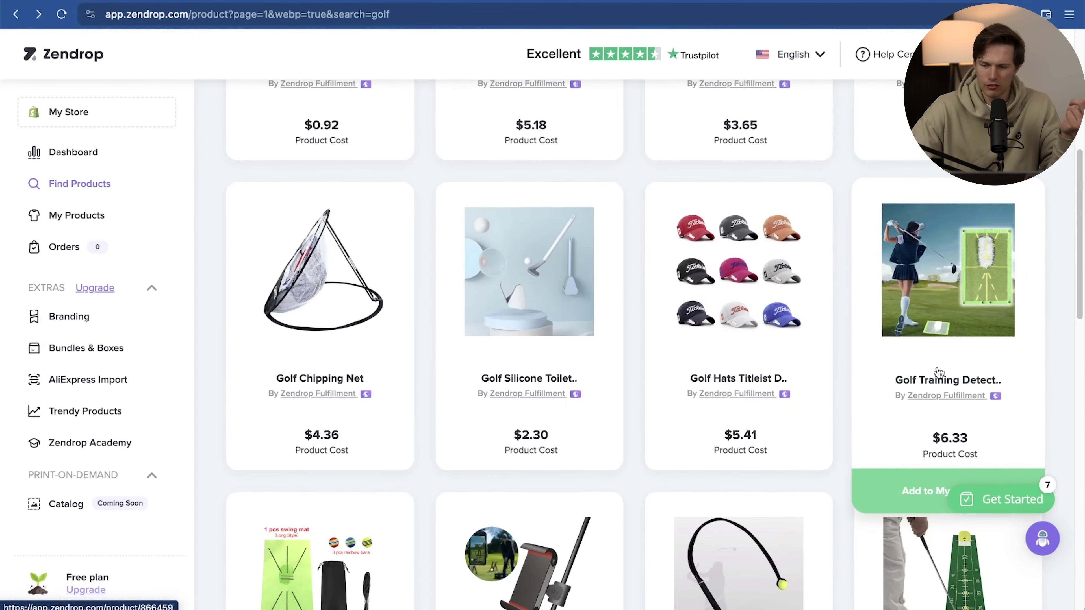
{"action": "left_click", "coordinate": [957, 378]}
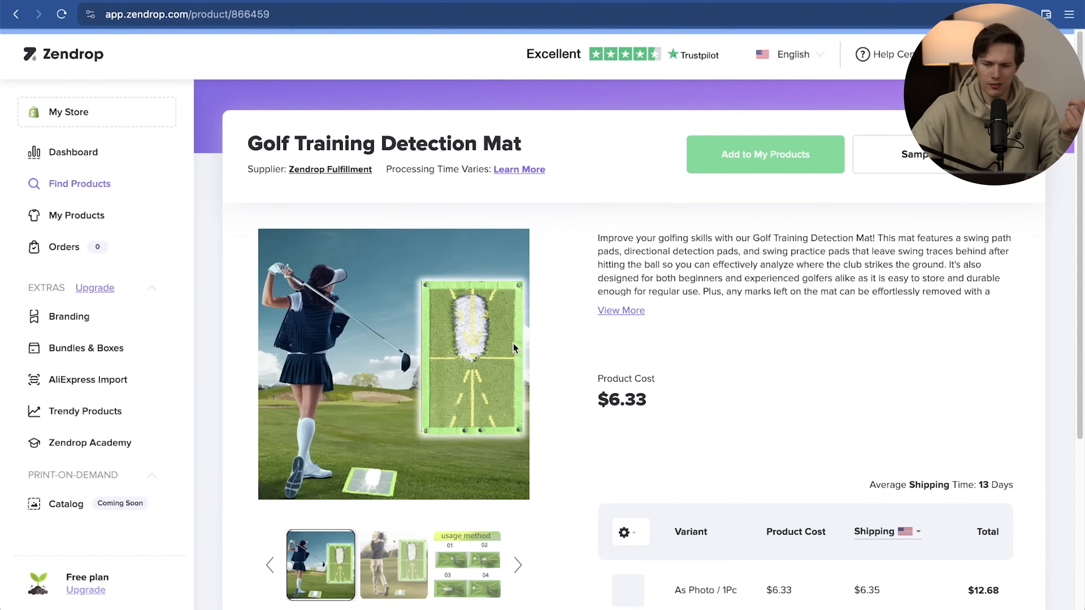
{"action": "left_click", "coordinate": [763, 166]}
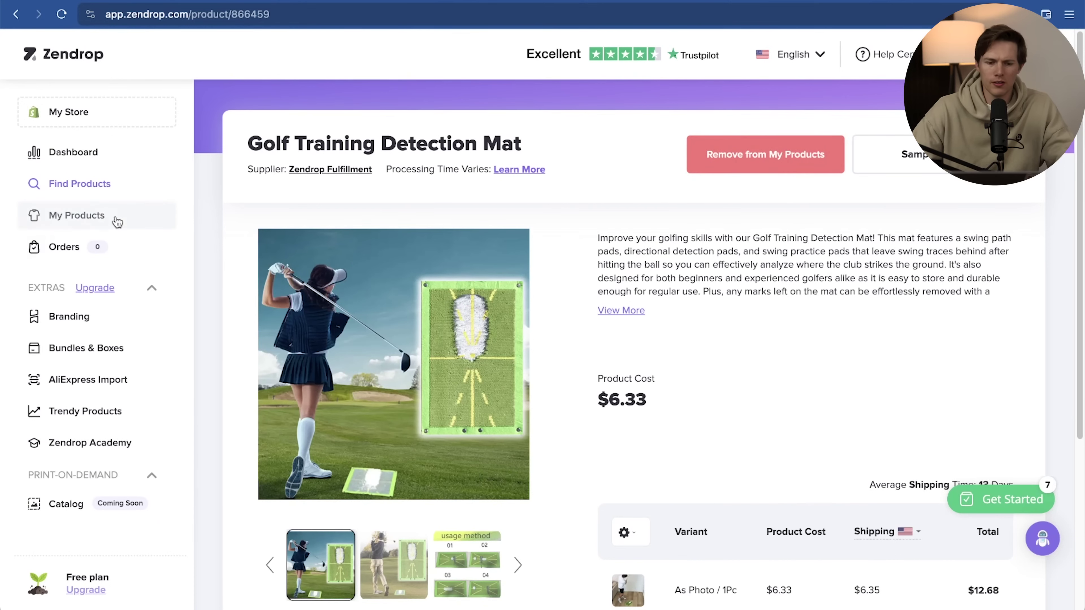
Review the imported golf mat's listing and description, publish it to the store and accept the inventory and production delay conditions
{"action": "left_click", "coordinate": [102, 223]}
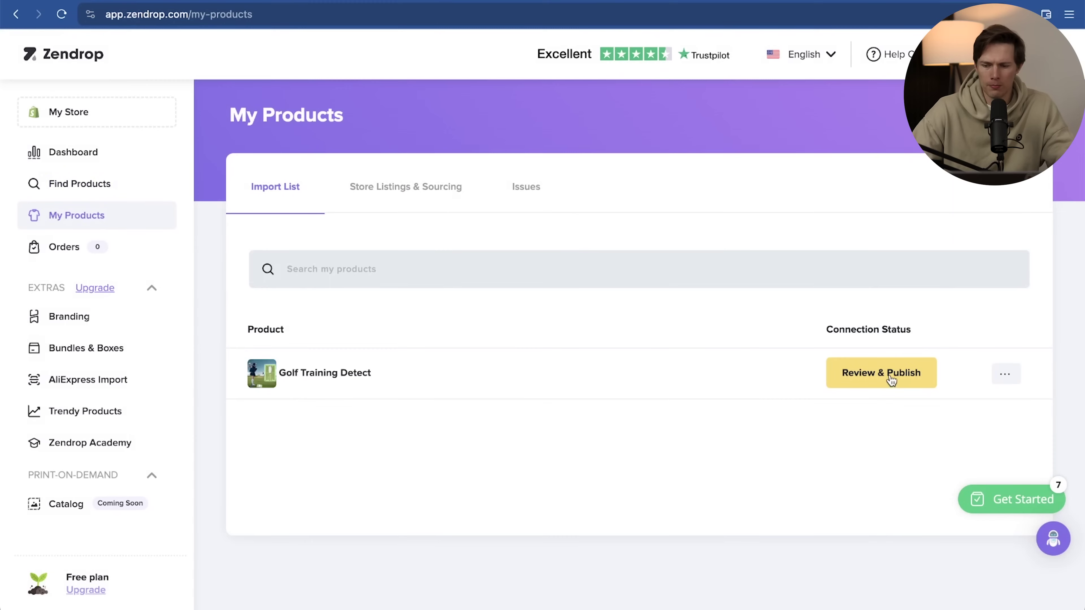
{"action": "left_click", "coordinate": [891, 379]}
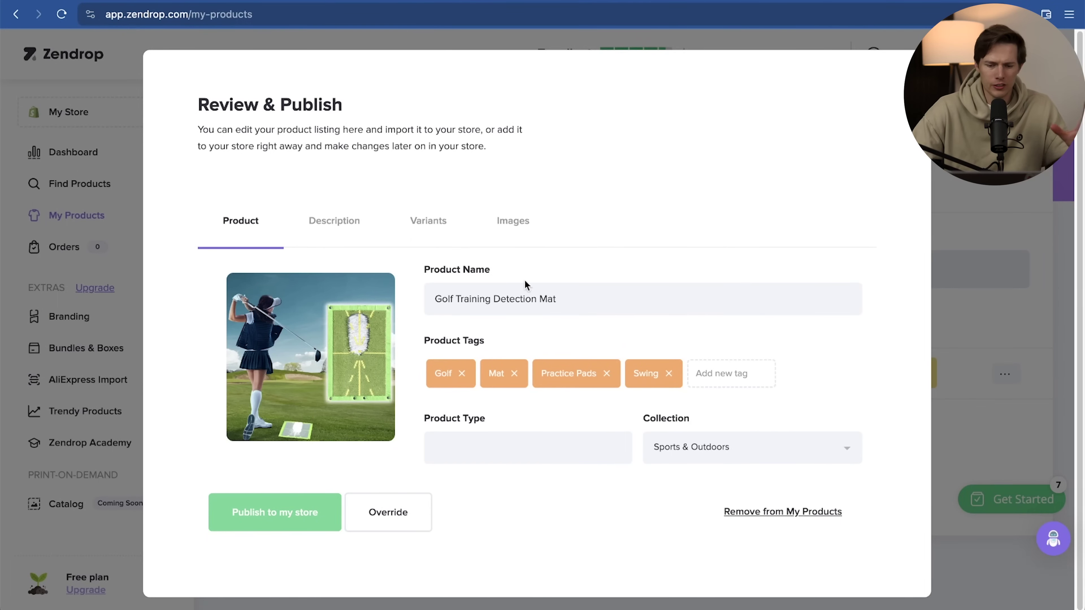
{"action": "left_click", "coordinate": [356, 216]}
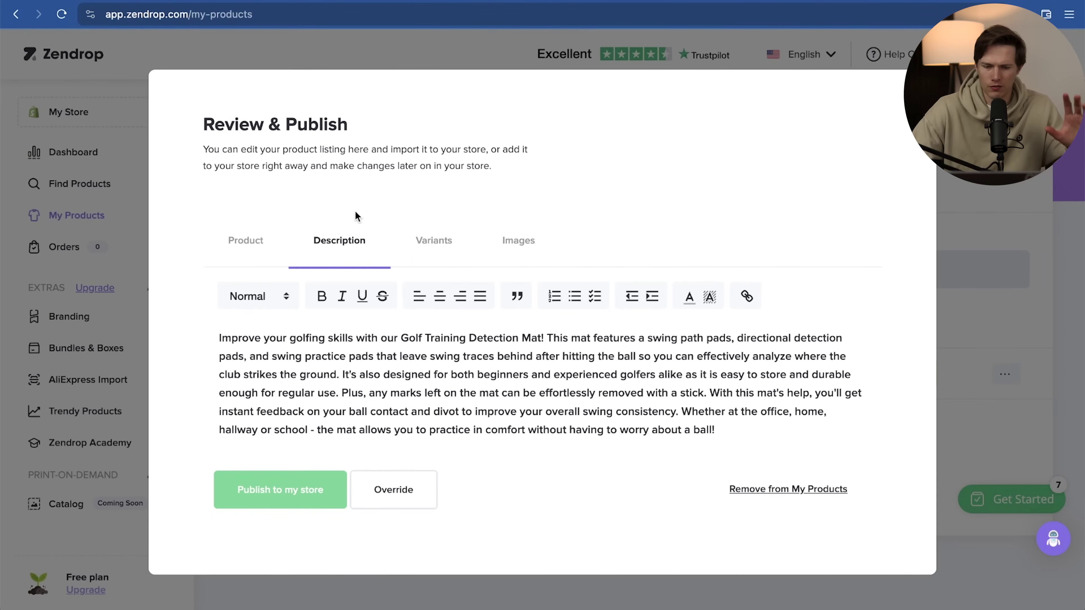
{"action": "left_click", "coordinate": [237, 241]}
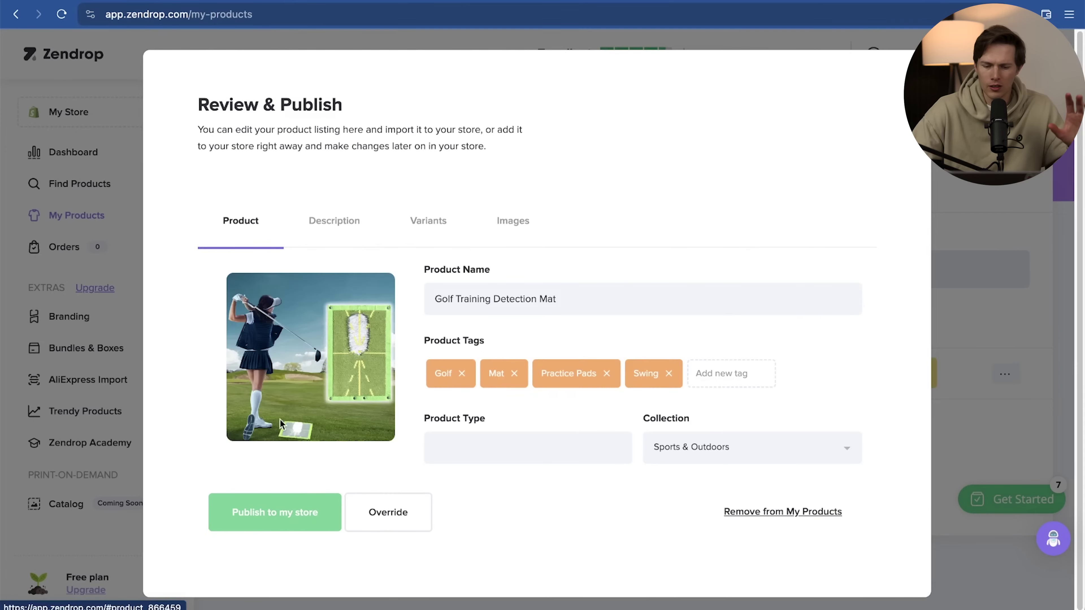
{"action": "left_click", "coordinate": [290, 517]}
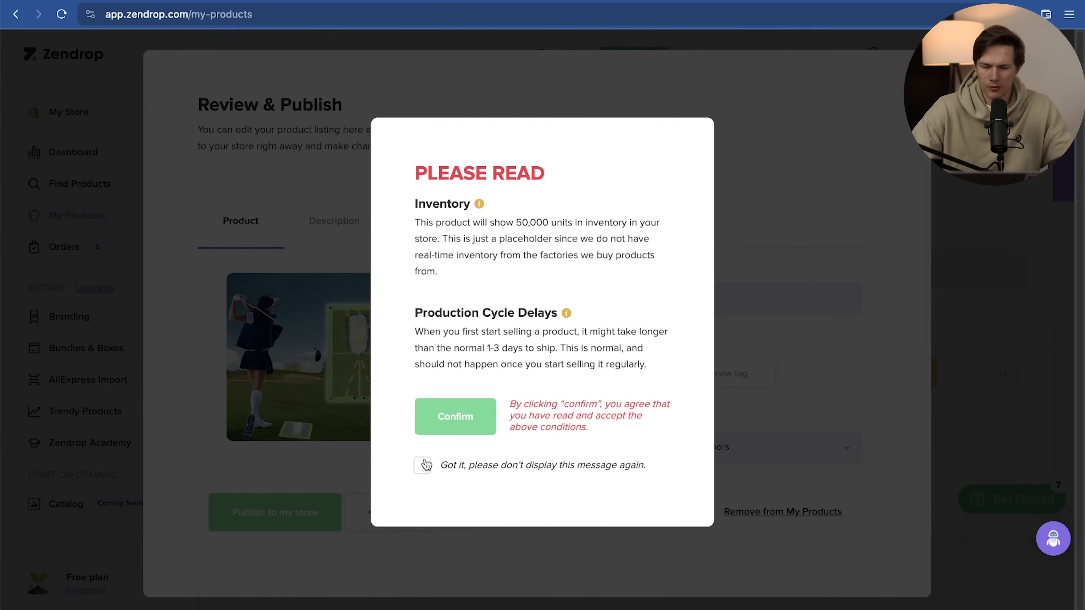
{"action": "left_click", "coordinate": [460, 417]}
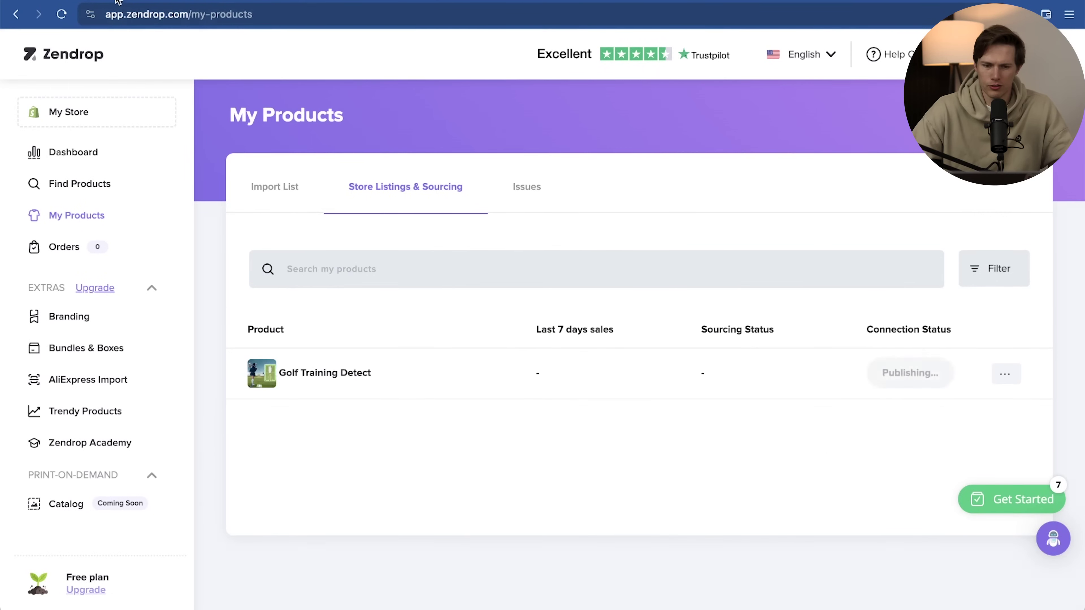
Check the mat's connection status in Zendrop and open the product list in the Shopify admin
{"action": "key", "text": "ctrl+Tab"}
{"action": "left_click", "coordinate": [47, 90]}
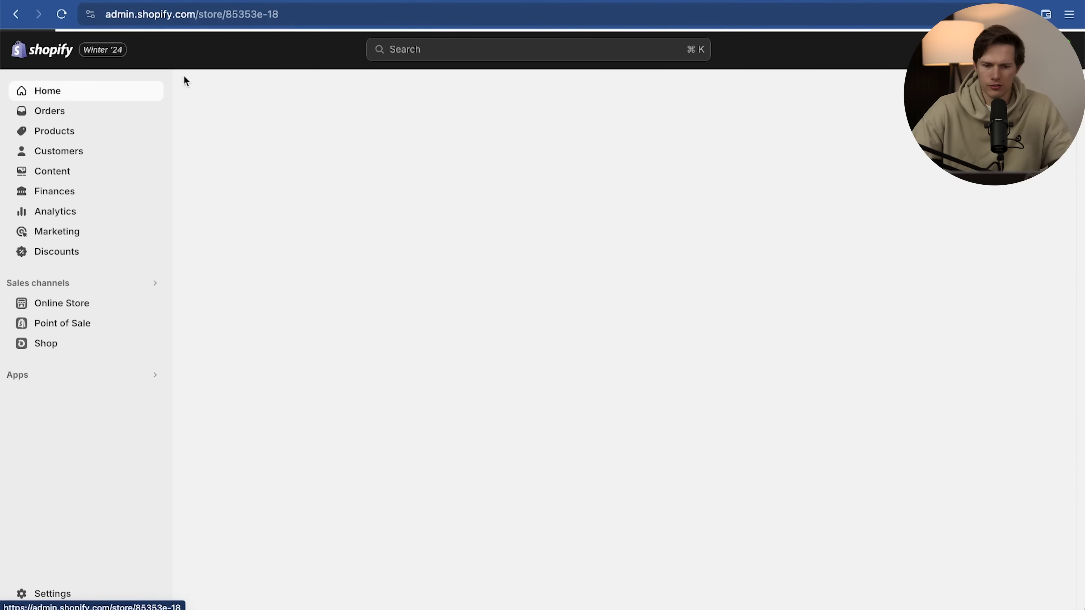
{"action": "key", "text": "ctrl+Tab"}
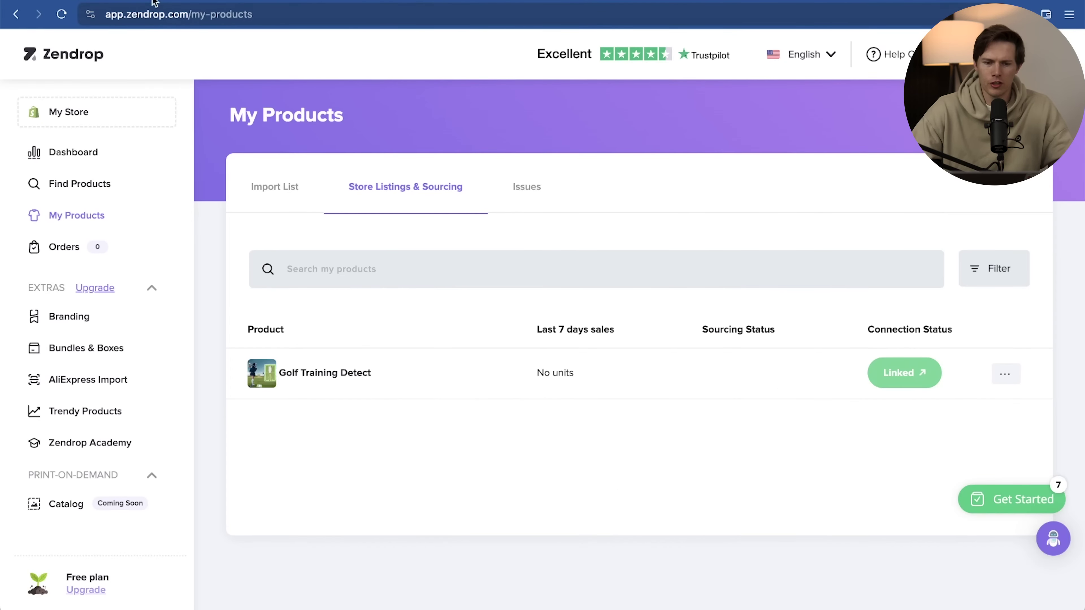
{"action": "key", "text": "ctrl+shift+Tab"}
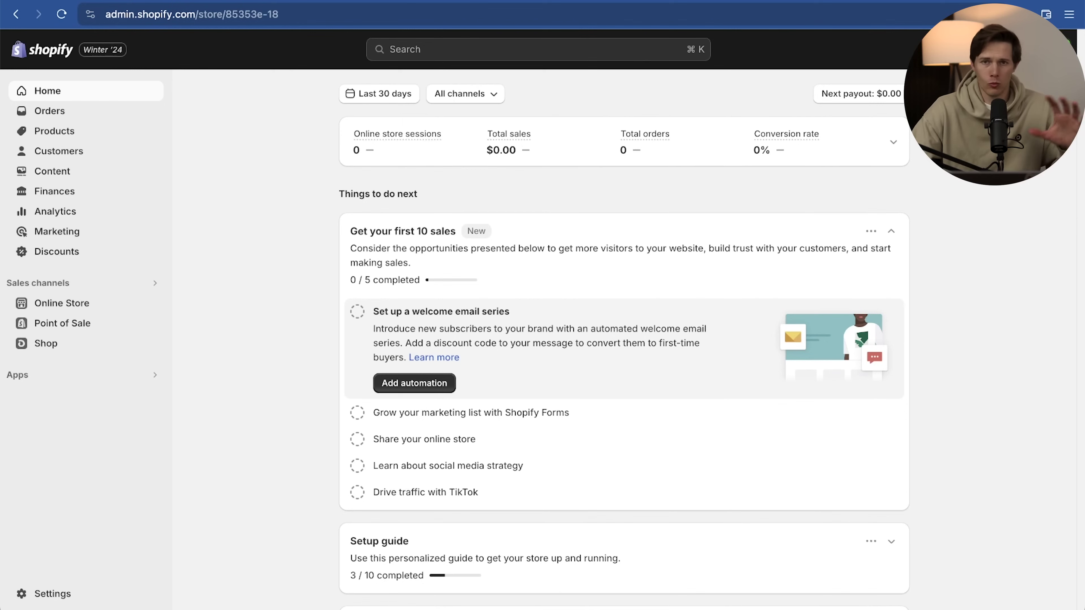
{"action": "left_click", "coordinate": [81, 133]}
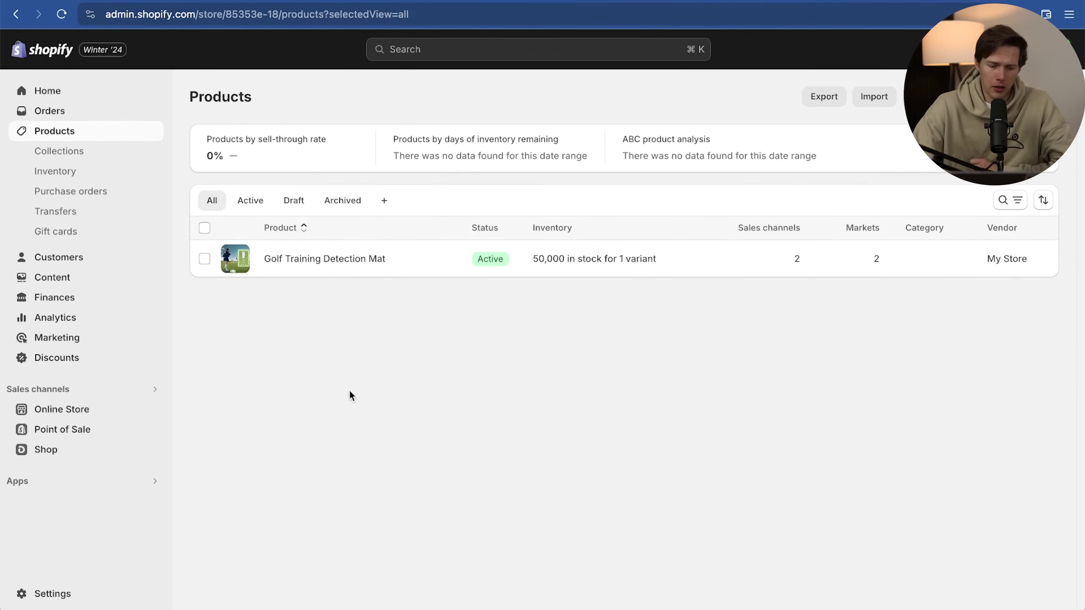
Open the store's domain settings, start buying a new domain and search for golfmat.co
{"action": "left_click", "coordinate": [42, 598]}
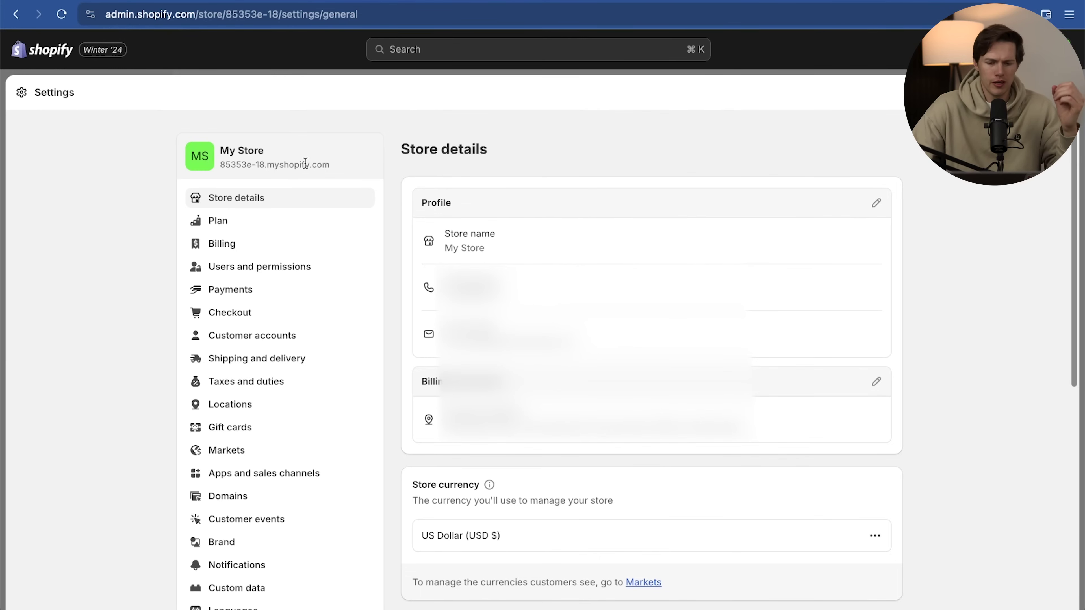
{"action": "scroll", "coordinate": [124, 295], "scroll_direction": "down", "scroll_amount": 2}
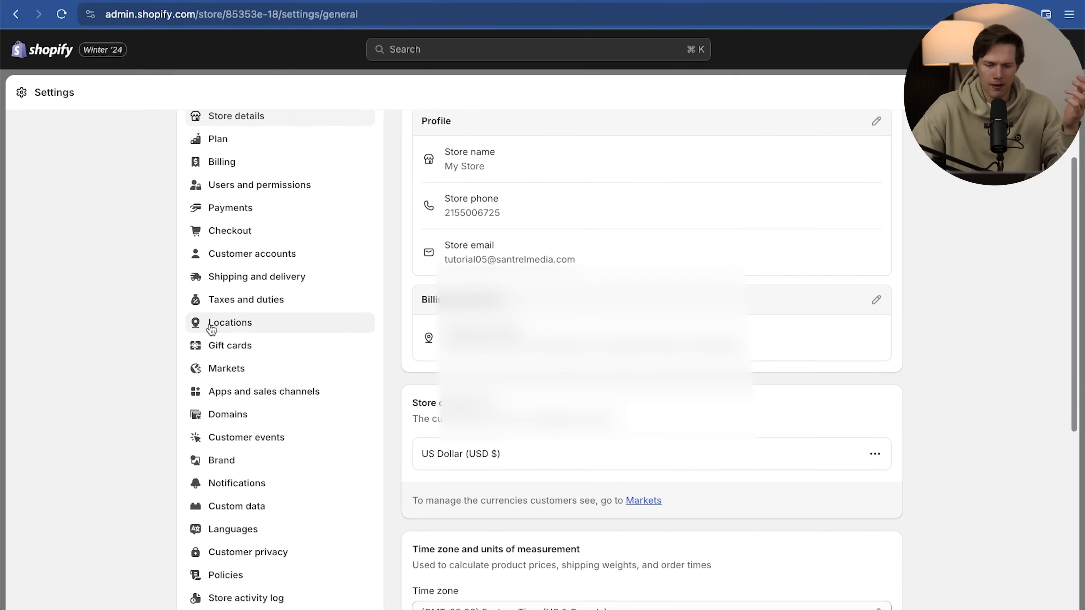
{"action": "left_click", "coordinate": [219, 415]}
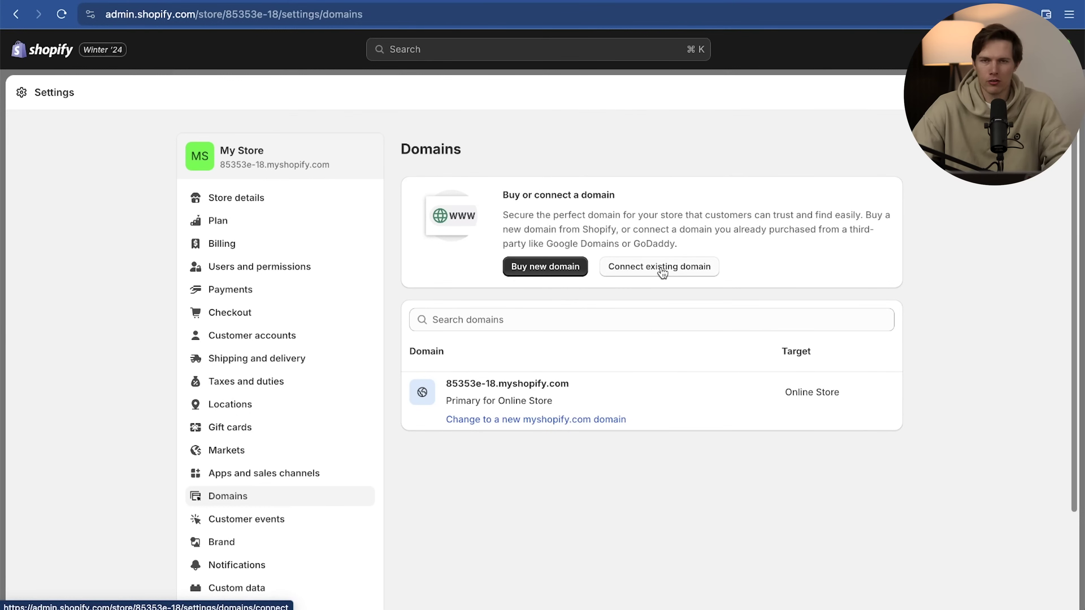
{"action": "left_click", "coordinate": [544, 268]}
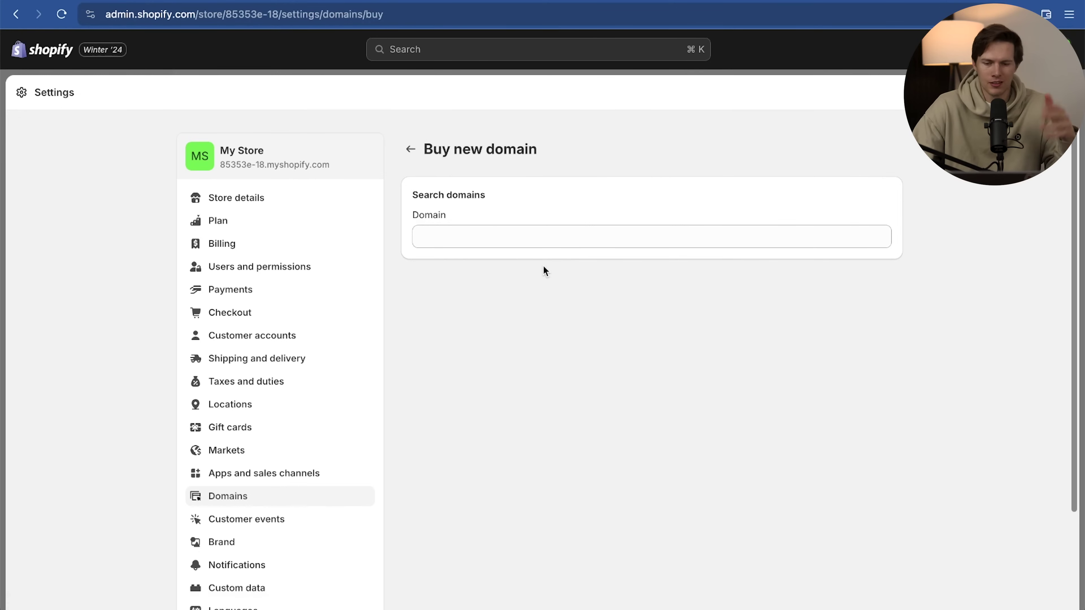
{"action": "left_click", "coordinate": [519, 235]}
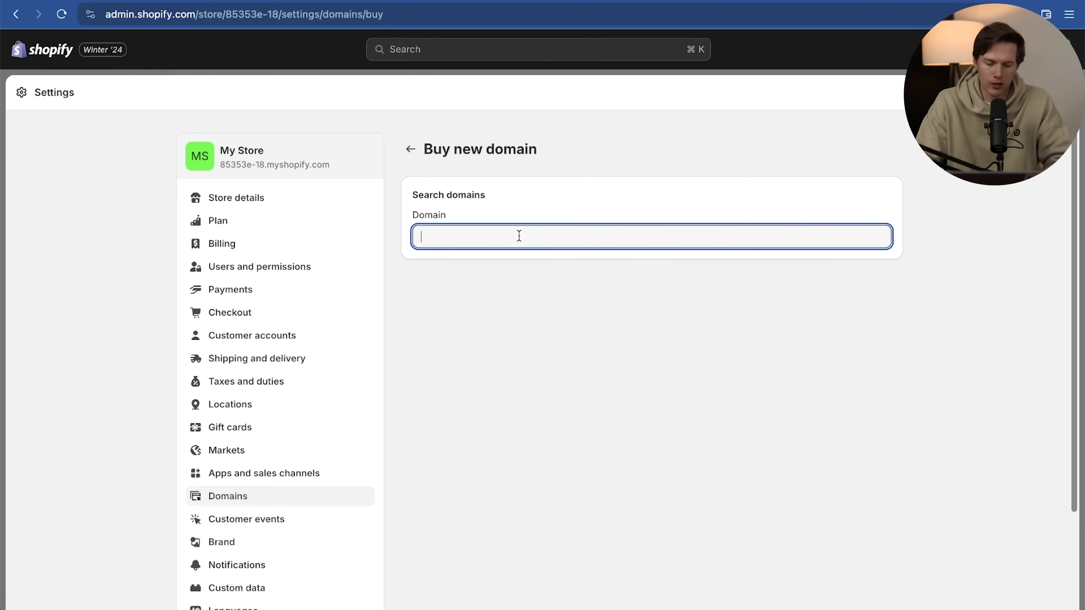
{"action": "type", "text": "golfmat"}
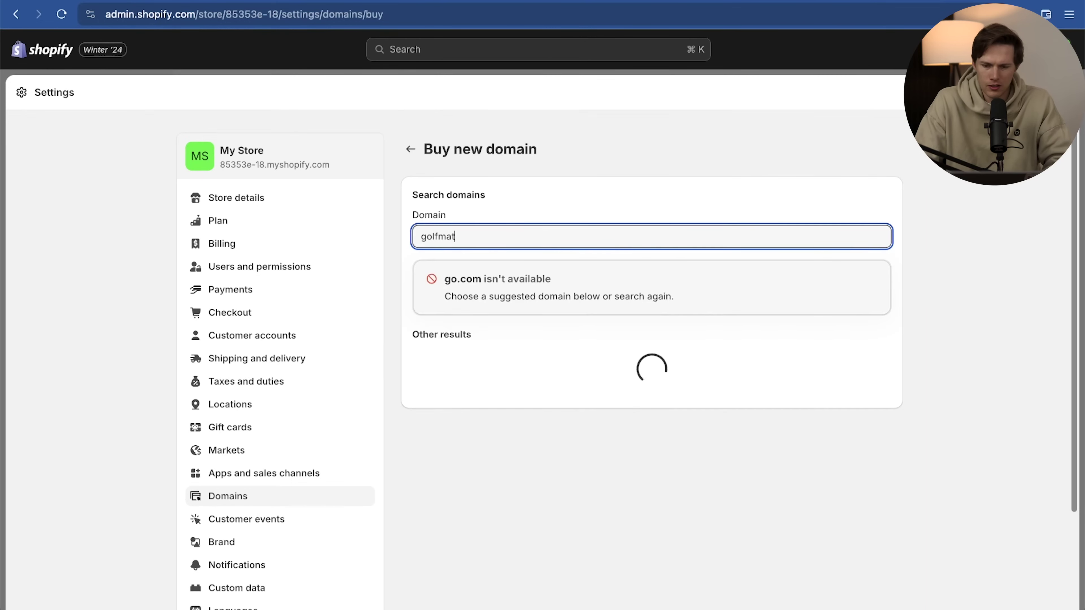
{"action": "type", "text": ".co"}
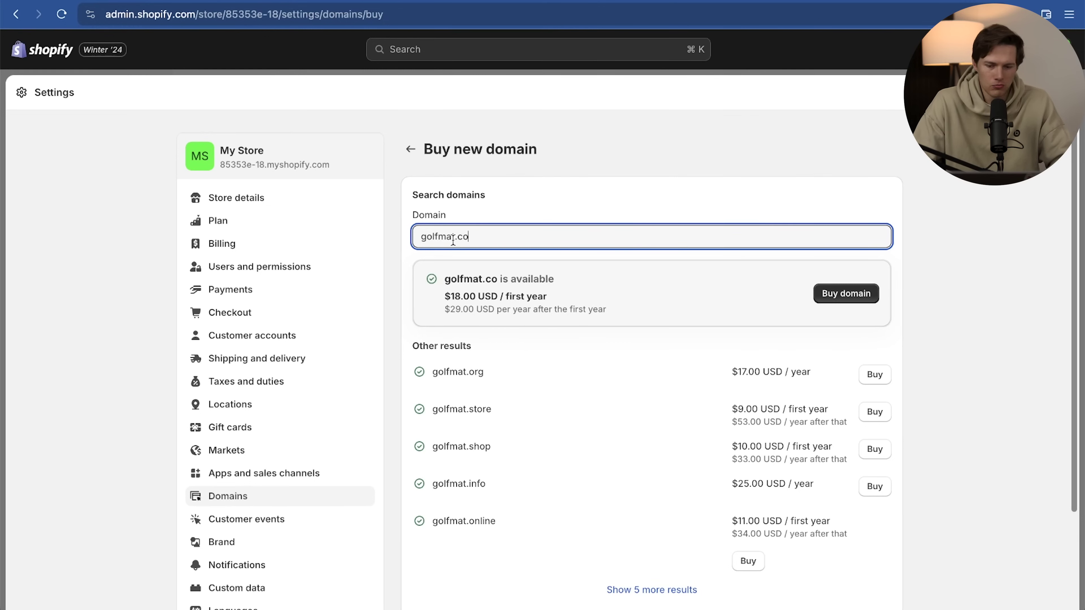
Choose the golfmat.co domain, review the contact information and complete the domain purchase
{"action": "left_click", "coordinate": [845, 295]}
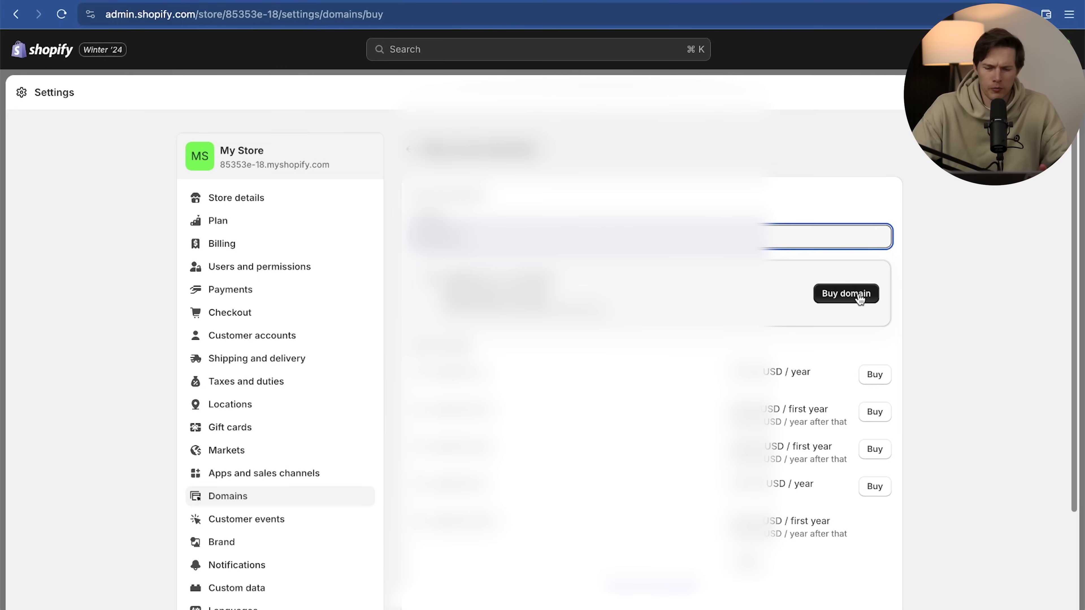
{"action": "left_click", "coordinate": [860, 295]}
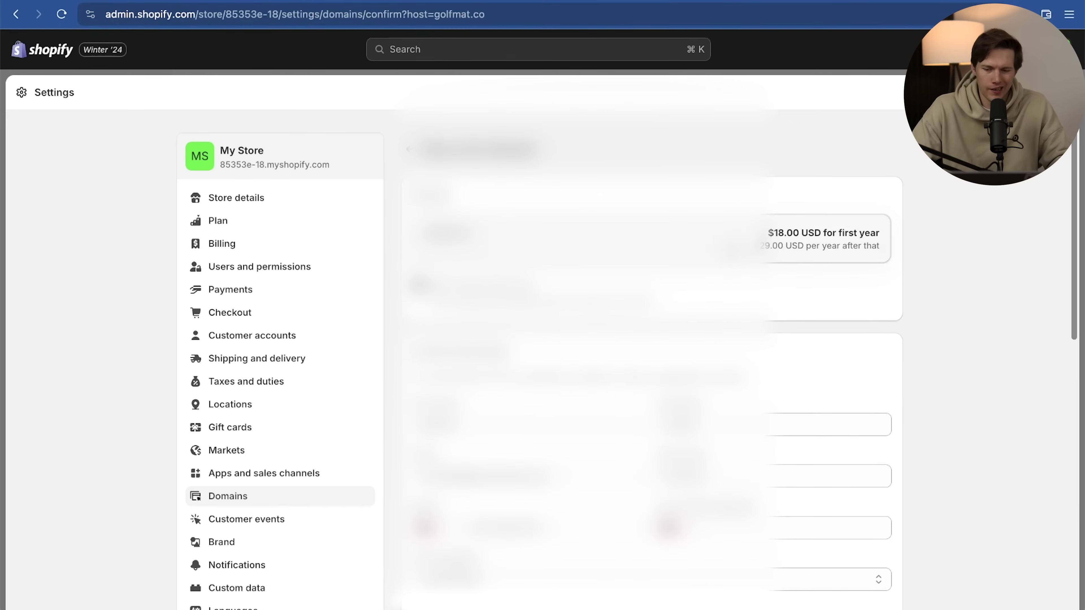
{"action": "scroll", "coordinate": [761, 266], "scroll_direction": "down", "scroll_amount": 12}
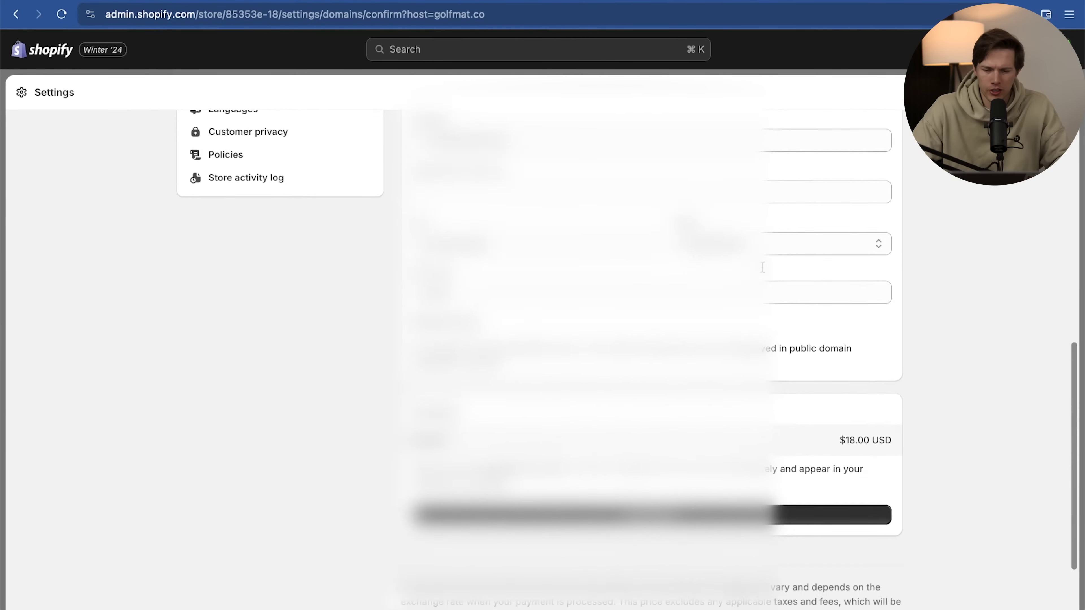
{"action": "left_click", "coordinate": [776, 455]}
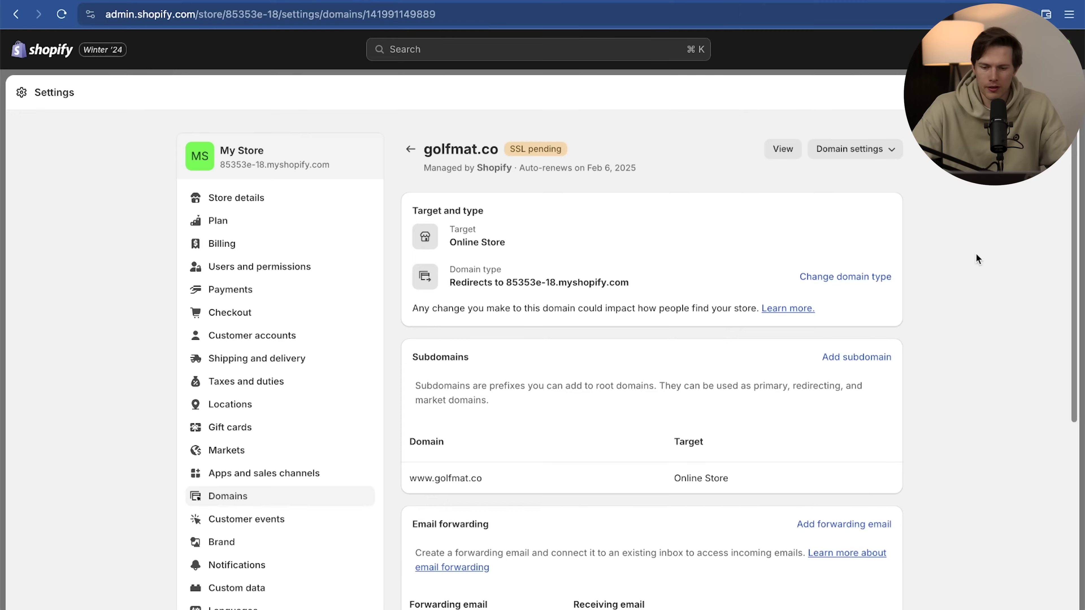
Review the target, subdomain and email forwarding settings of golfmat.co, then leave the store settings
{"action": "scroll", "coordinate": [978, 258], "scroll_direction": "down", "scroll_amount": 3}
{"action": "scroll", "coordinate": [976, 257], "scroll_direction": "down", "scroll_amount": 1}
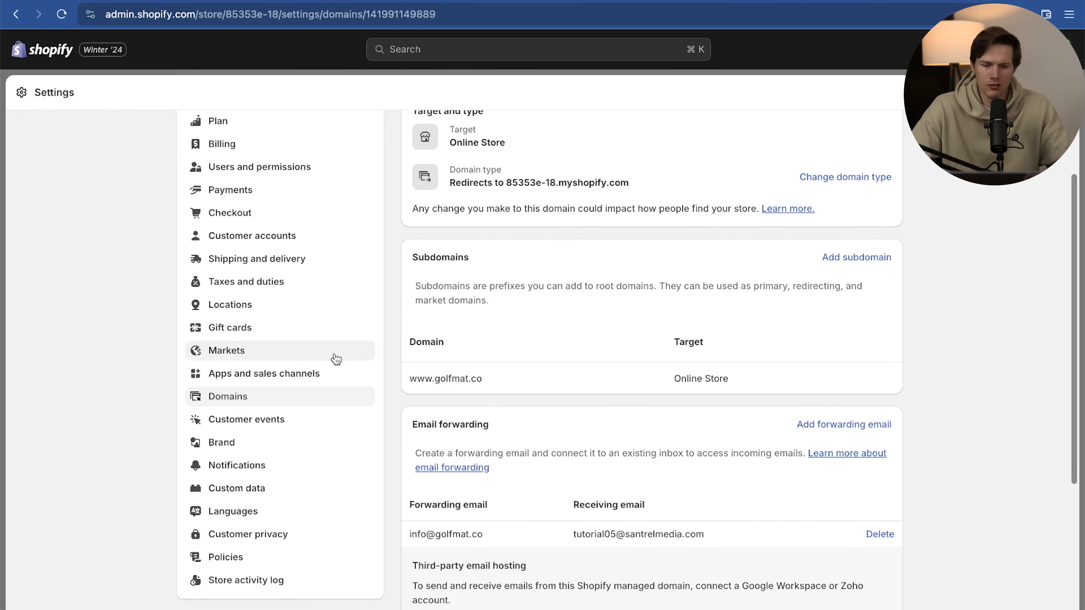
{"action": "scroll", "coordinate": [334, 359], "scroll_direction": "up", "scroll_amount": 4}
{"action": "scroll", "coordinate": [787, 484], "scroll_direction": "down", "scroll_amount": 10}
{"action": "scroll", "coordinate": [766, 369], "scroll_direction": "up", "scroll_amount": 8}
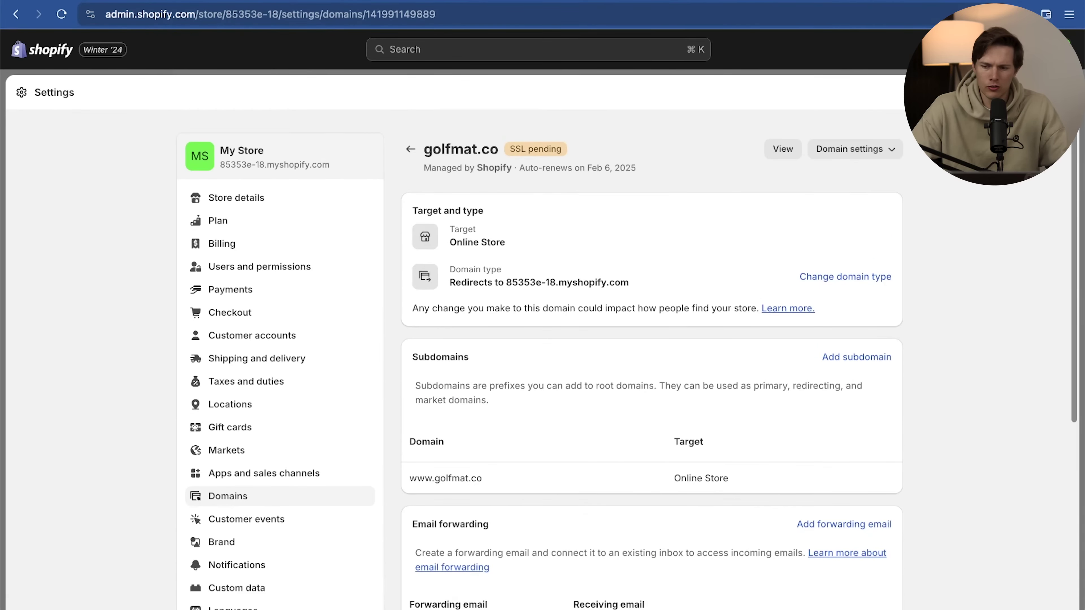
{"action": "key", "text": "Escape"}
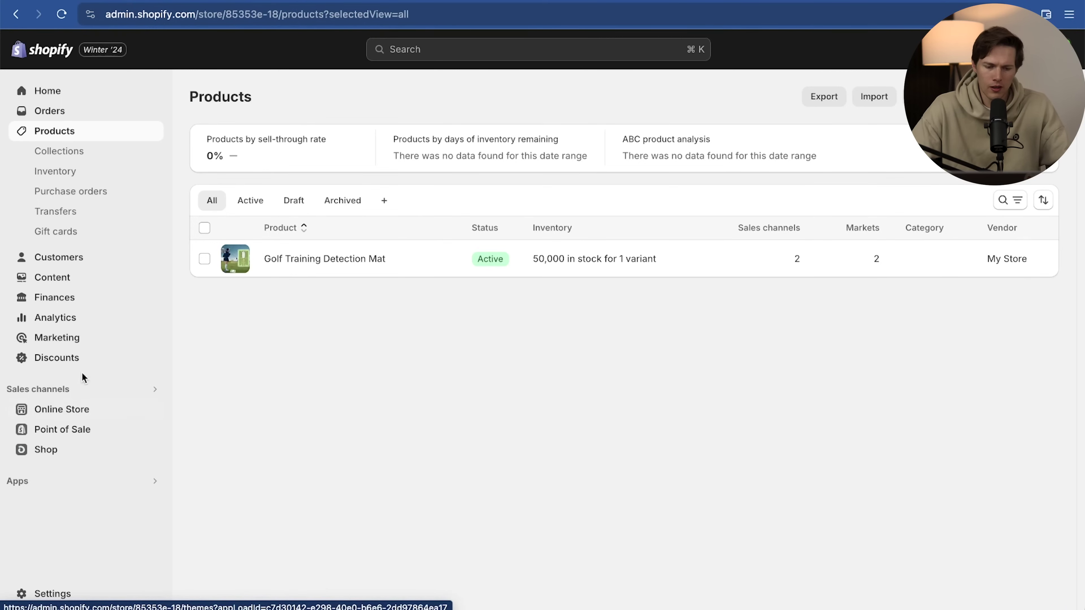
Open the Refresh theme for customization and preview the home page along with its Catalog and Home navigation links
{"action": "left_click", "coordinate": [69, 410]}
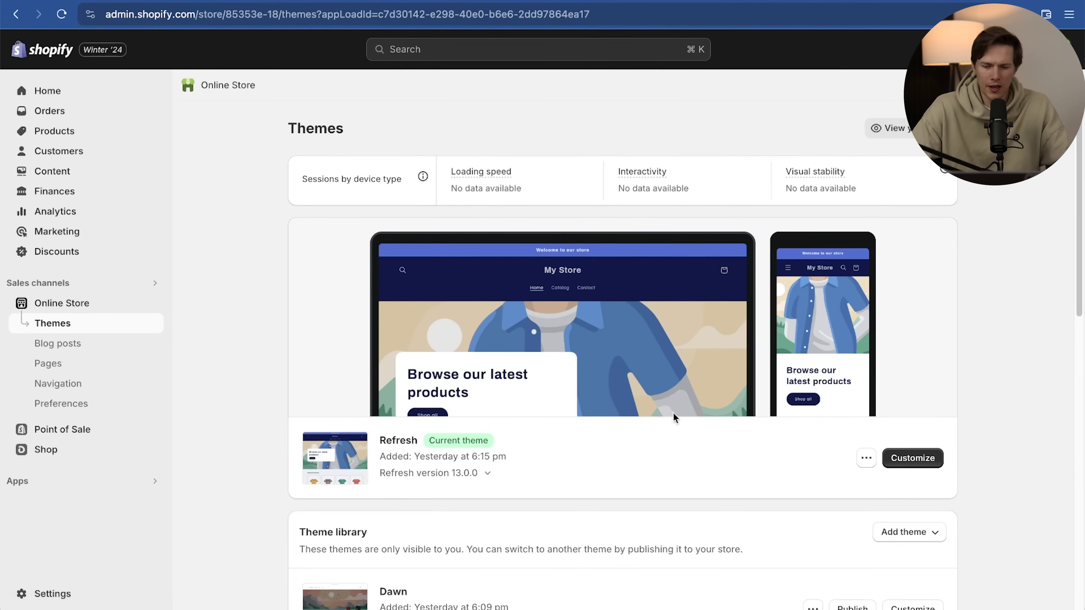
{"action": "left_click", "coordinate": [919, 466]}
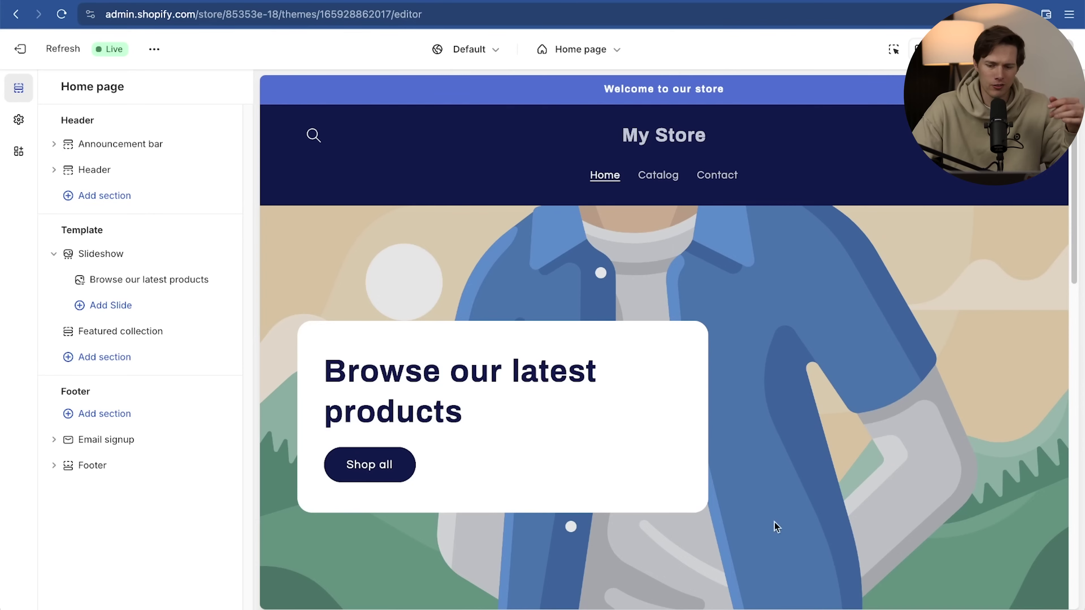
{"action": "scroll", "coordinate": [713, 333], "scroll_direction": "down", "scroll_amount": 8}
{"action": "scroll", "coordinate": [716, 323], "scroll_direction": "up", "scroll_amount": 10}
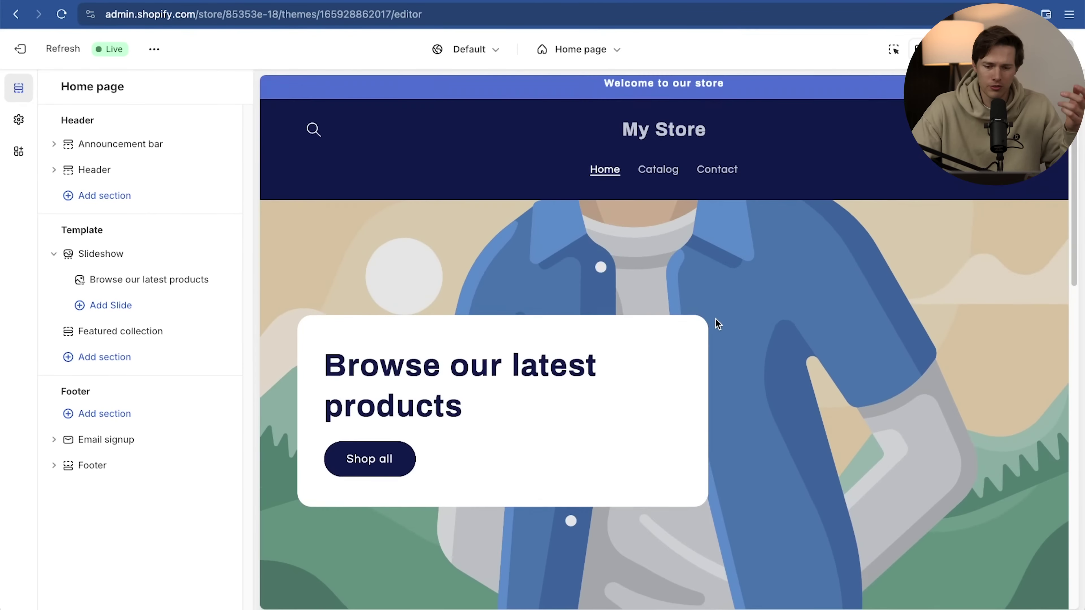
{"action": "left_click", "coordinate": [660, 176]}
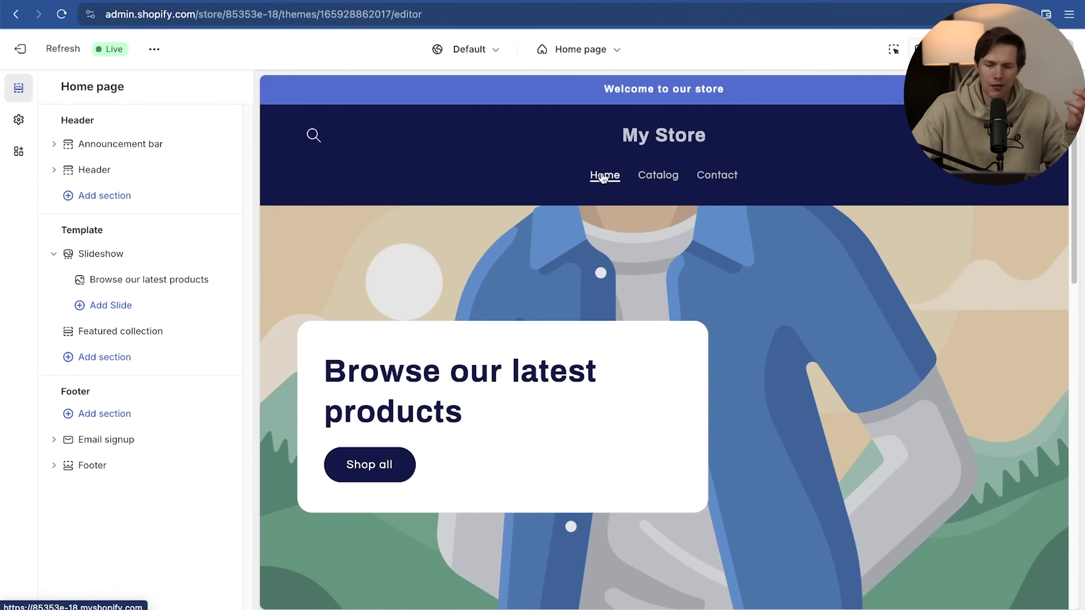
{"action": "left_click", "coordinate": [610, 177]}
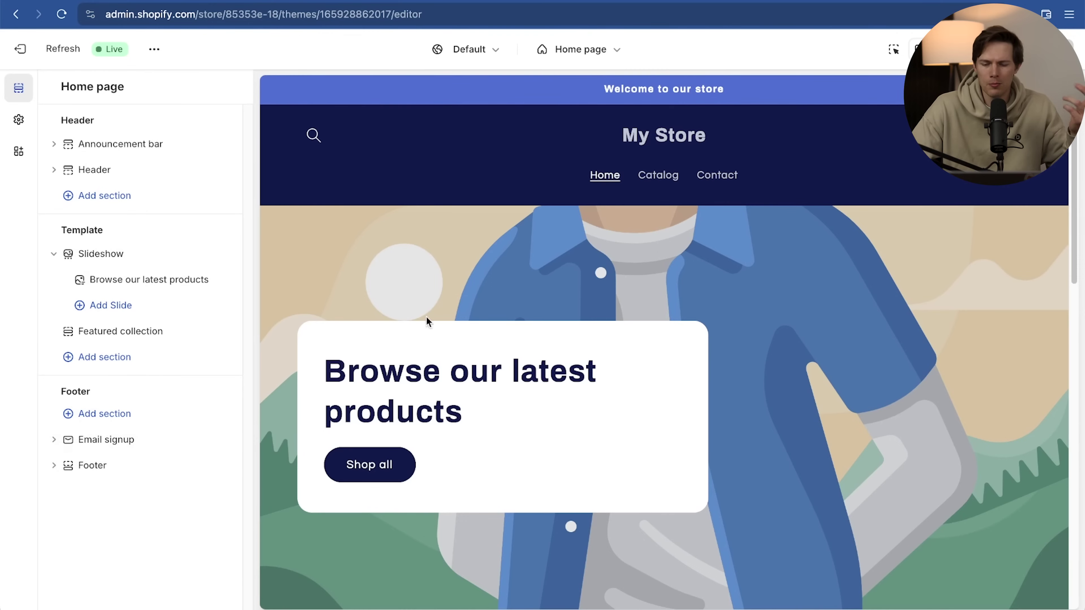
Examine the home page preview from the slideshow through the featured products to the email signup
{"action": "scroll", "coordinate": [463, 361], "scroll_direction": "down", "scroll_amount": 5}
{"action": "scroll", "coordinate": [464, 361], "scroll_direction": "down", "scroll_amount": 10}
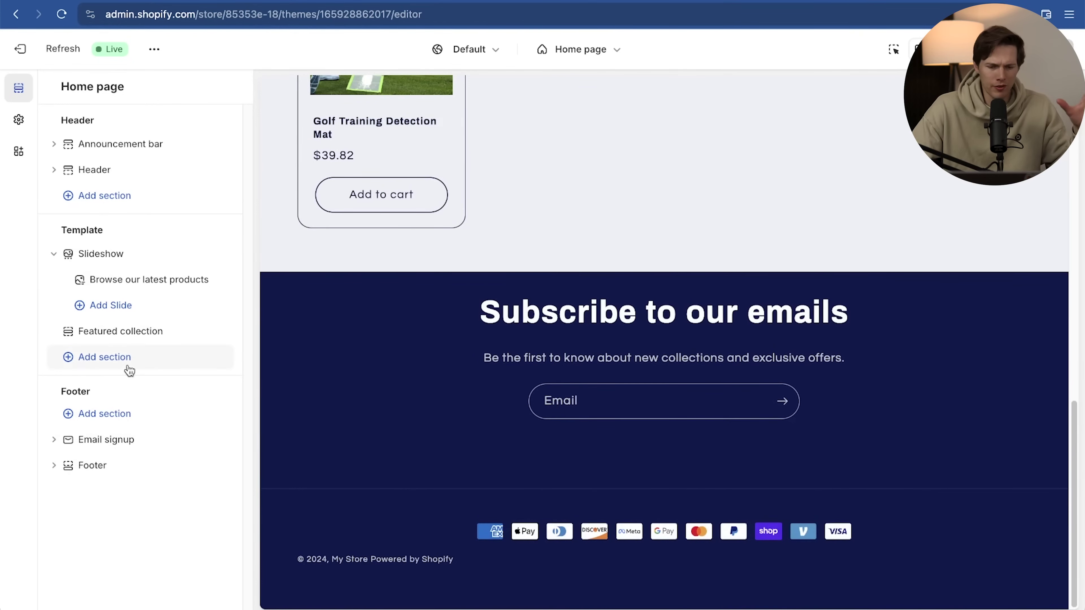
{"action": "scroll", "coordinate": [441, 370], "scroll_direction": "up", "scroll_amount": 5}
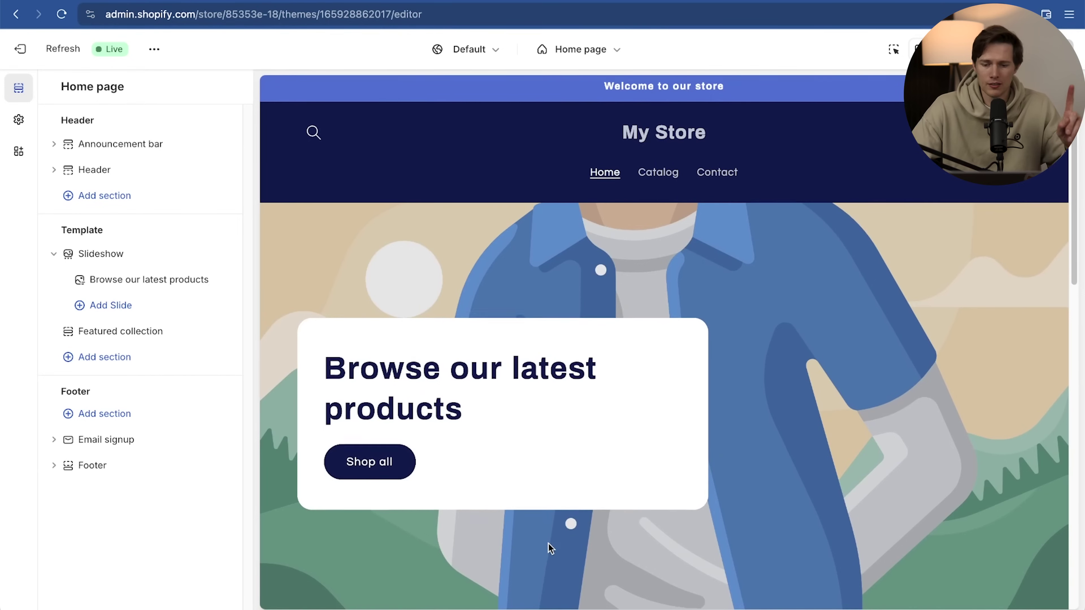
{"action": "scroll", "coordinate": [549, 544], "scroll_direction": "down", "scroll_amount": 2}
{"action": "scroll", "coordinate": [458, 340], "scroll_direction": "down", "scroll_amount": 7}
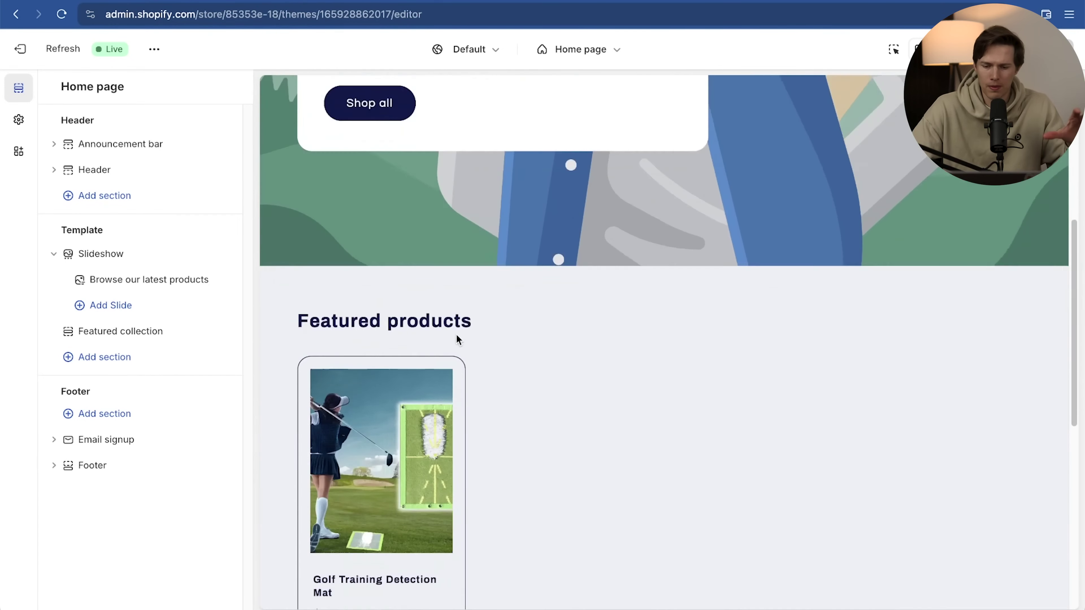
{"action": "scroll", "coordinate": [821, 547], "scroll_direction": "down", "scroll_amount": 4}
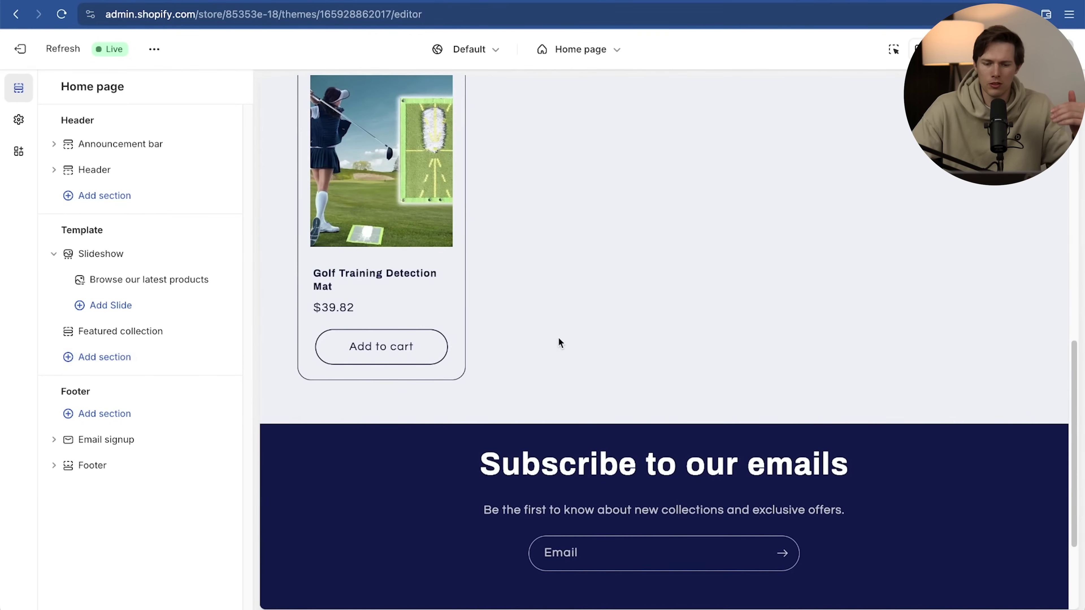
Browse the available section types and add a Featured product section to the home page template
{"action": "left_click", "coordinate": [134, 358]}
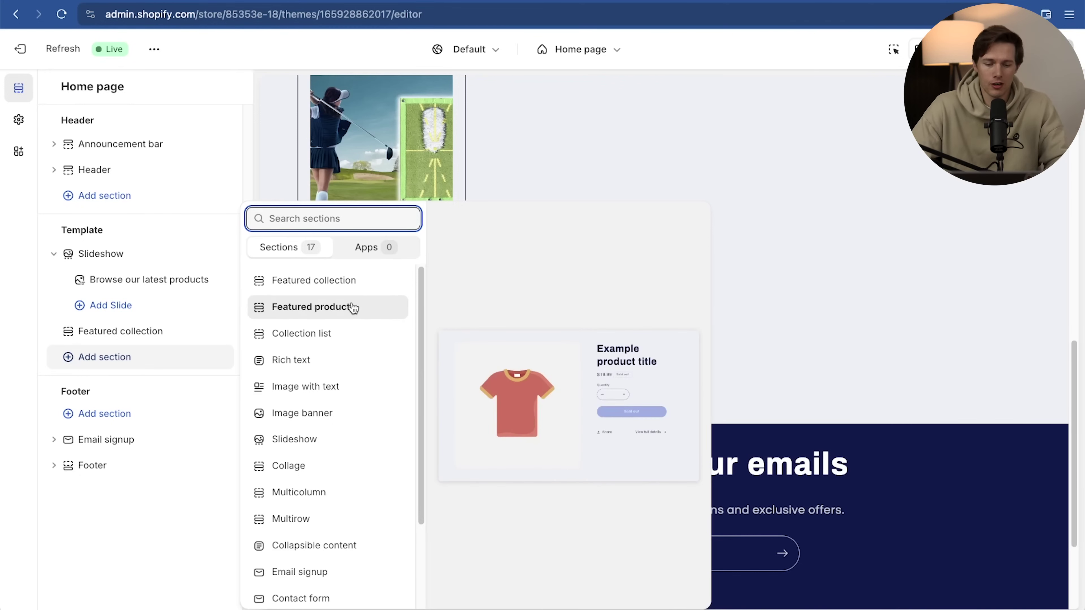
{"action": "scroll", "coordinate": [352, 312], "scroll_direction": "down", "scroll_amount": 3}
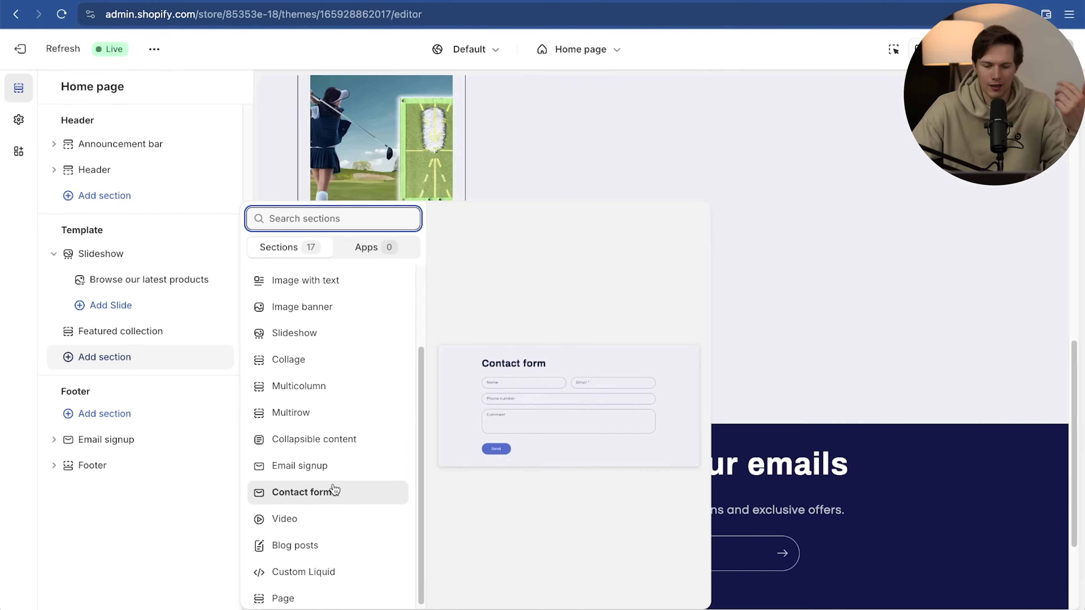
{"action": "scroll", "coordinate": [366, 304], "scroll_direction": "down", "scroll_amount": 1}
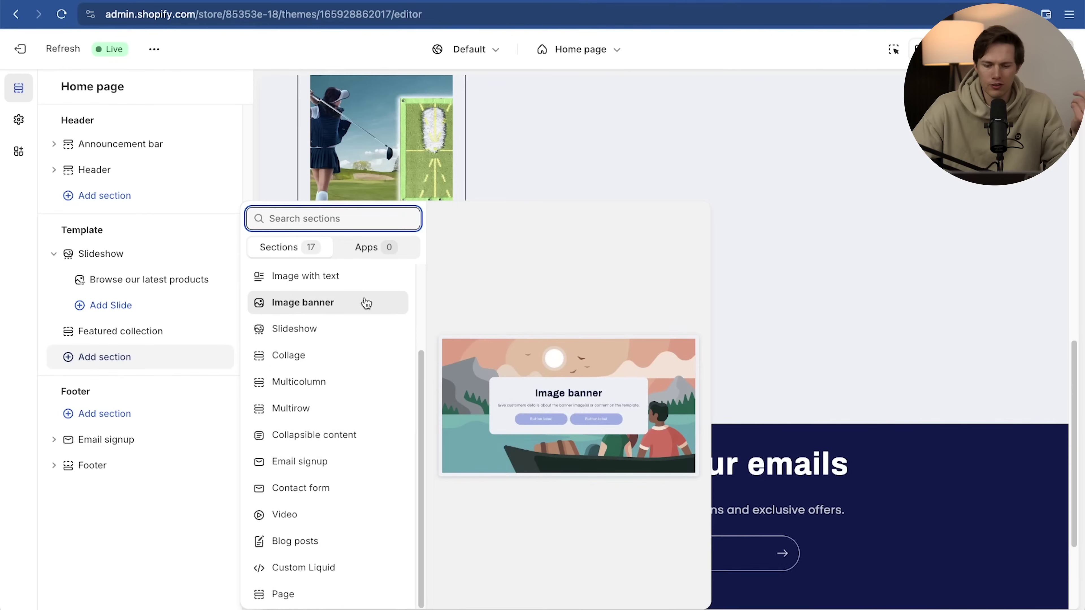
{"action": "scroll", "coordinate": [333, 535], "scroll_direction": "up", "scroll_amount": 3}
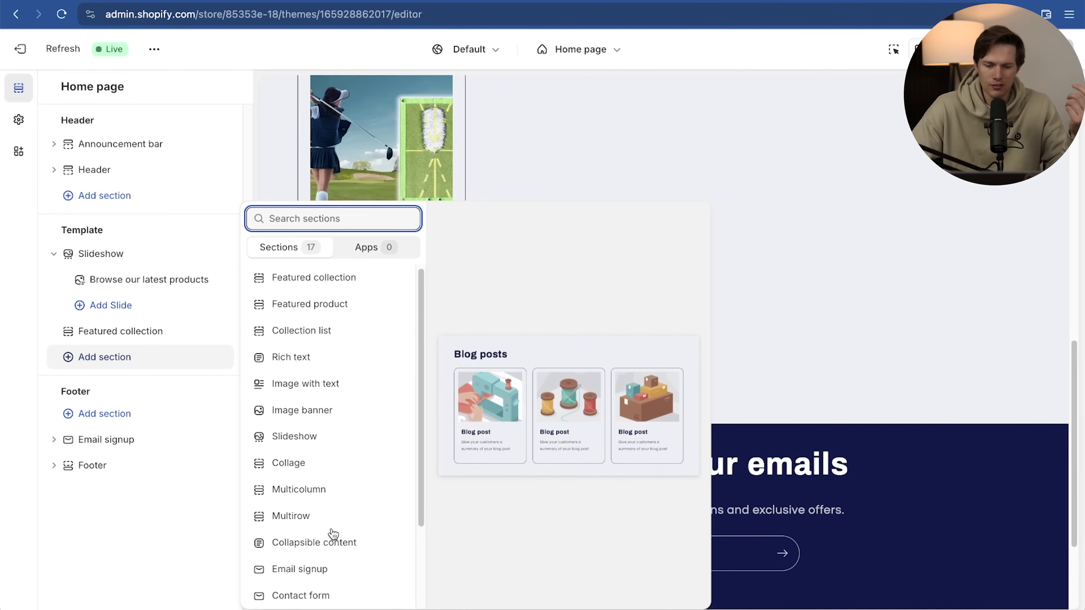
{"action": "left_click", "coordinate": [340, 317]}
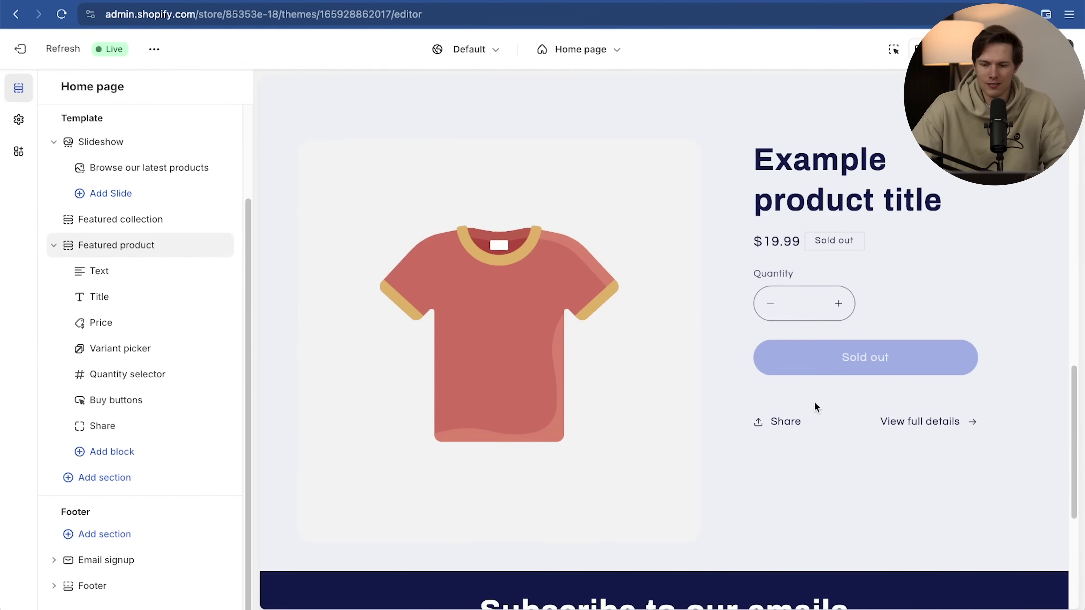
Collapse the Featured product and Slideshow sections and move Featured product above Slideshow in the template
{"action": "left_click", "coordinate": [54, 246]}
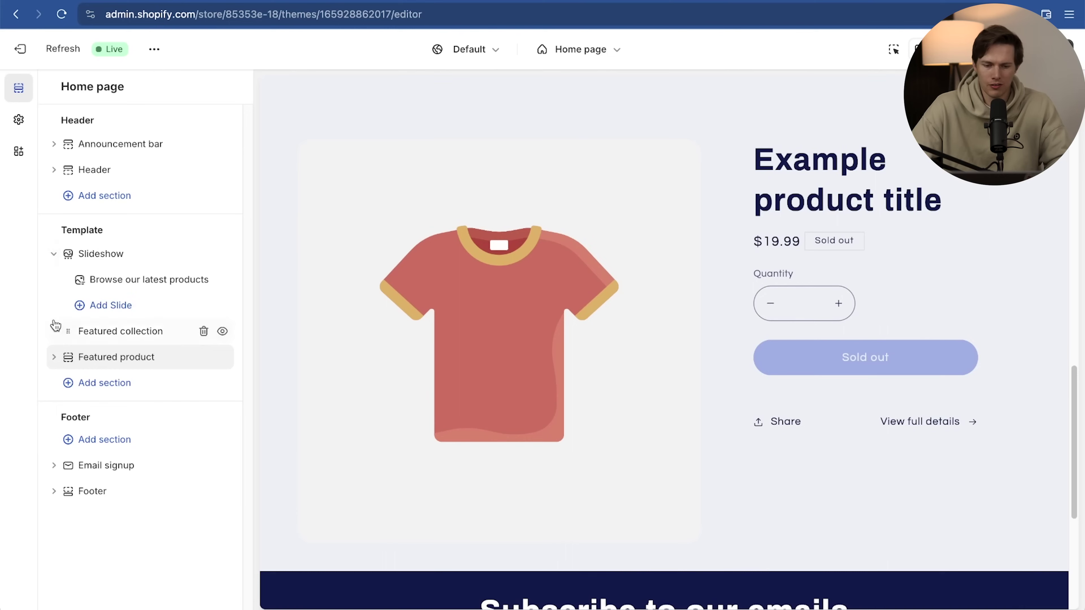
{"action": "left_click", "coordinate": [55, 254]}
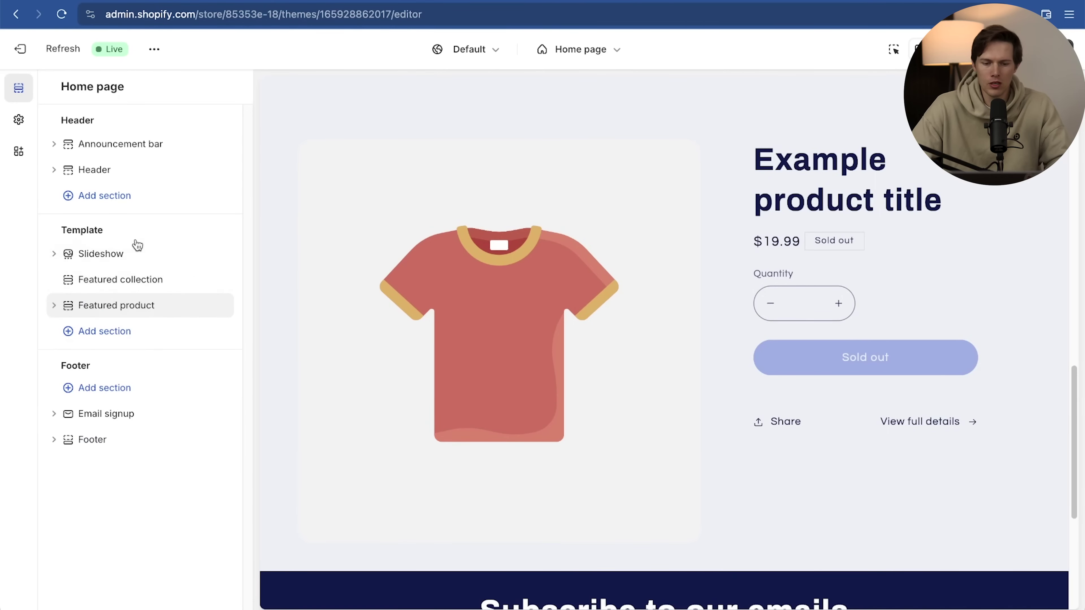
{"action": "scroll", "coordinate": [412, 336], "scroll_direction": "up", "scroll_amount": 15}
{"action": "scroll", "coordinate": [413, 336], "scroll_direction": "down", "scroll_amount": 4}
{"action": "scroll", "coordinate": [412, 336], "scroll_direction": "down", "scroll_amount": 10}
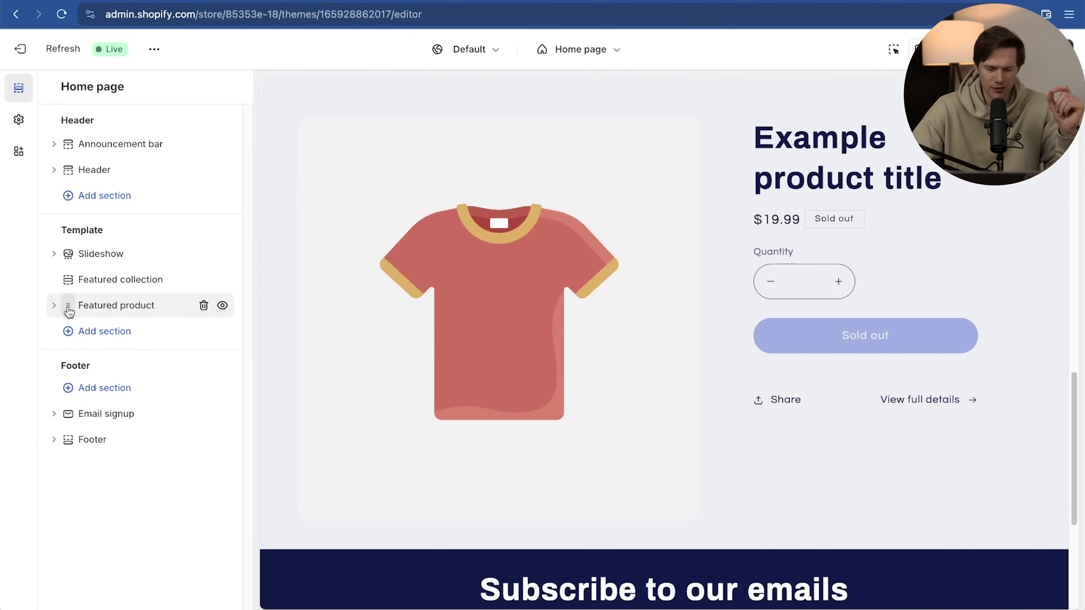
{"action": "left_click_drag", "start_coordinate": [72, 315], "coordinate": [75, 259]}
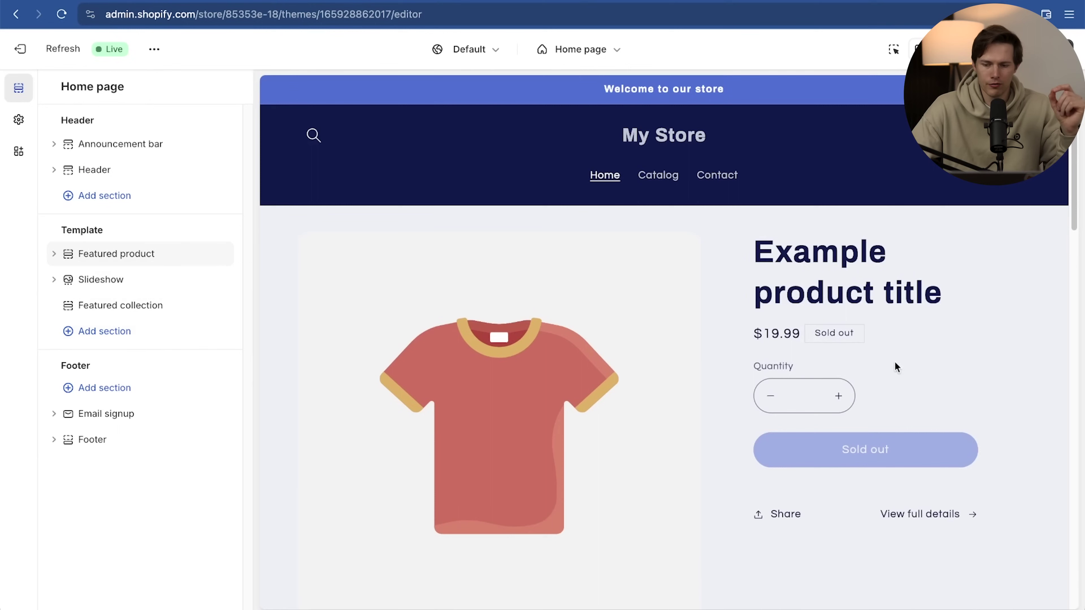
Assign the Golf Training Detection Mat as the product shown in the Featured product section
{"action": "left_click", "coordinate": [80, 256]}
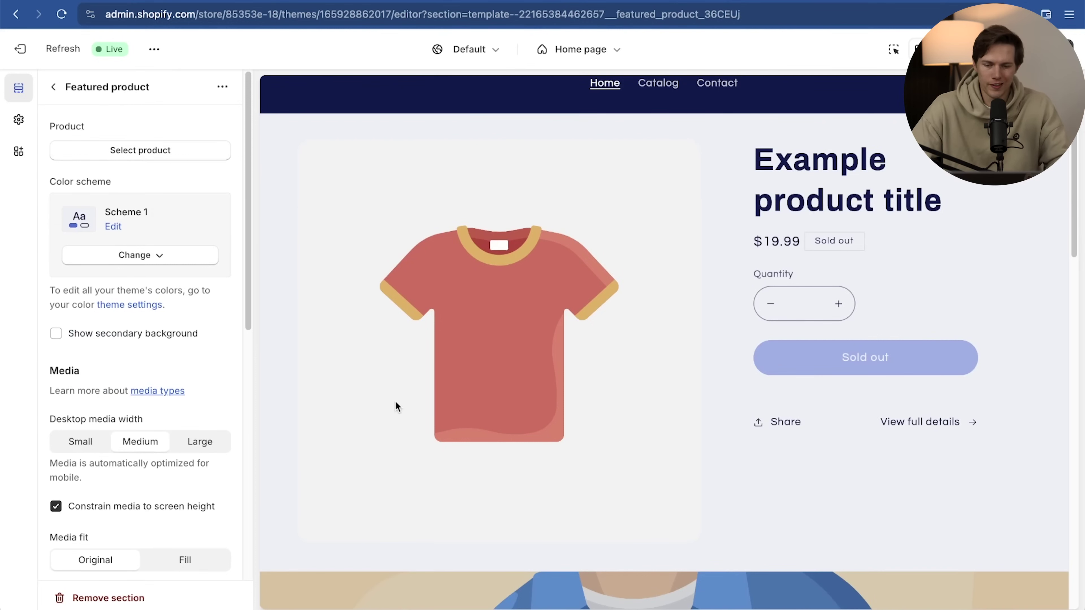
{"action": "left_click", "coordinate": [152, 154]}
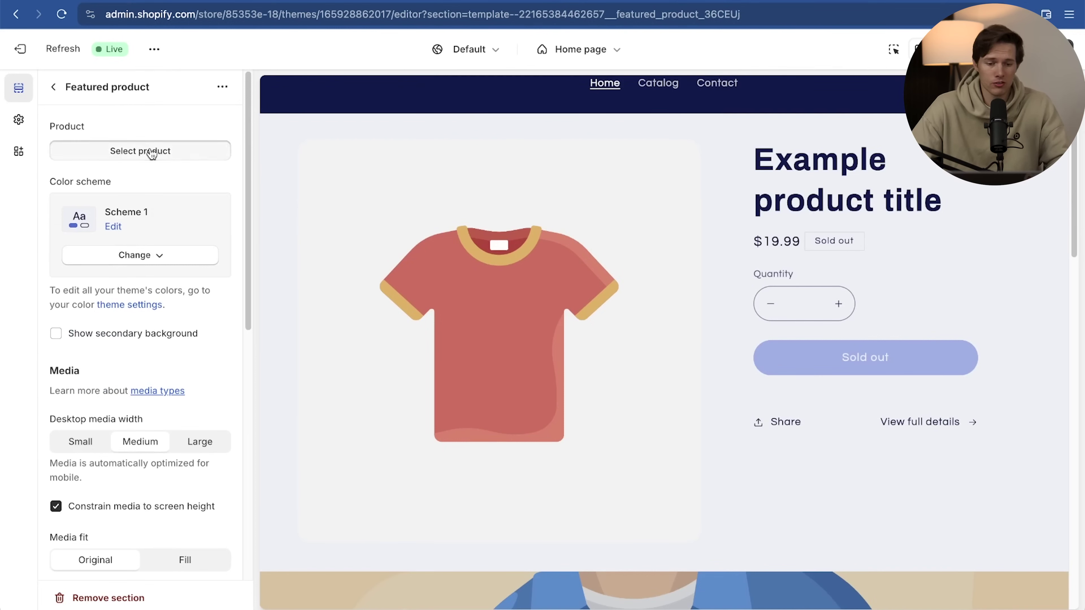
{"action": "left_click", "coordinate": [141, 209]}
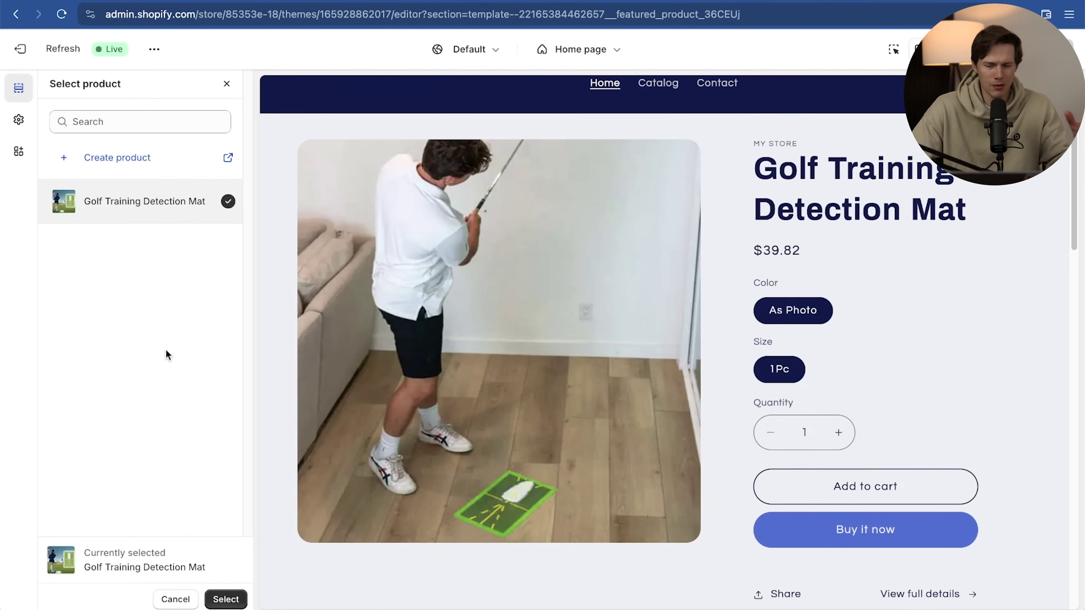
{"action": "left_click", "coordinate": [226, 600]}
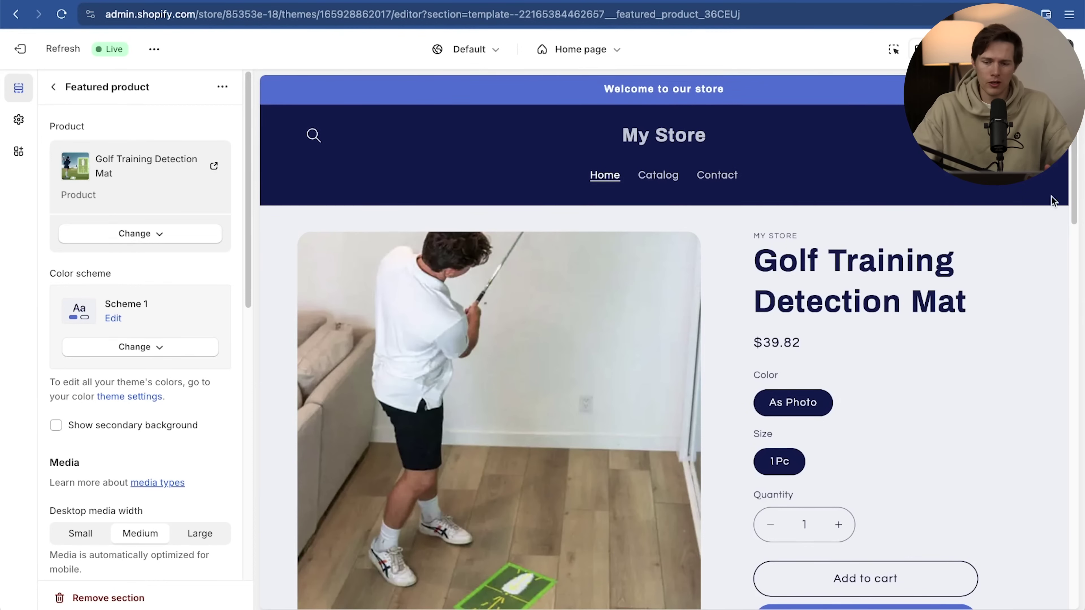
{"action": "scroll", "coordinate": [944, 359], "scroll_direction": "down", "scroll_amount": 5}
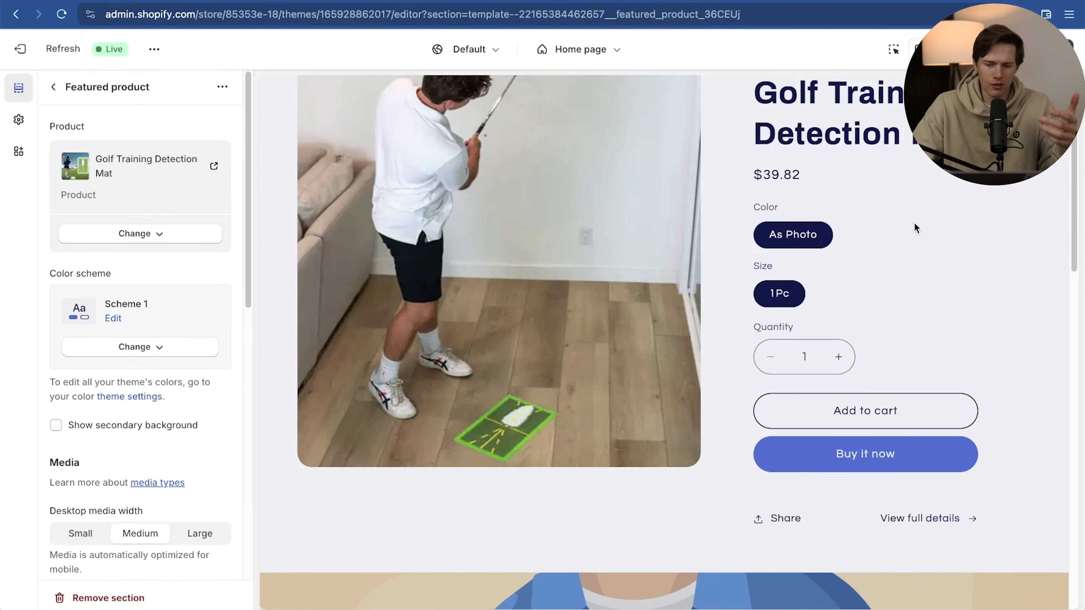
{"action": "scroll", "coordinate": [875, 380], "scroll_direction": "up", "scroll_amount": 5}
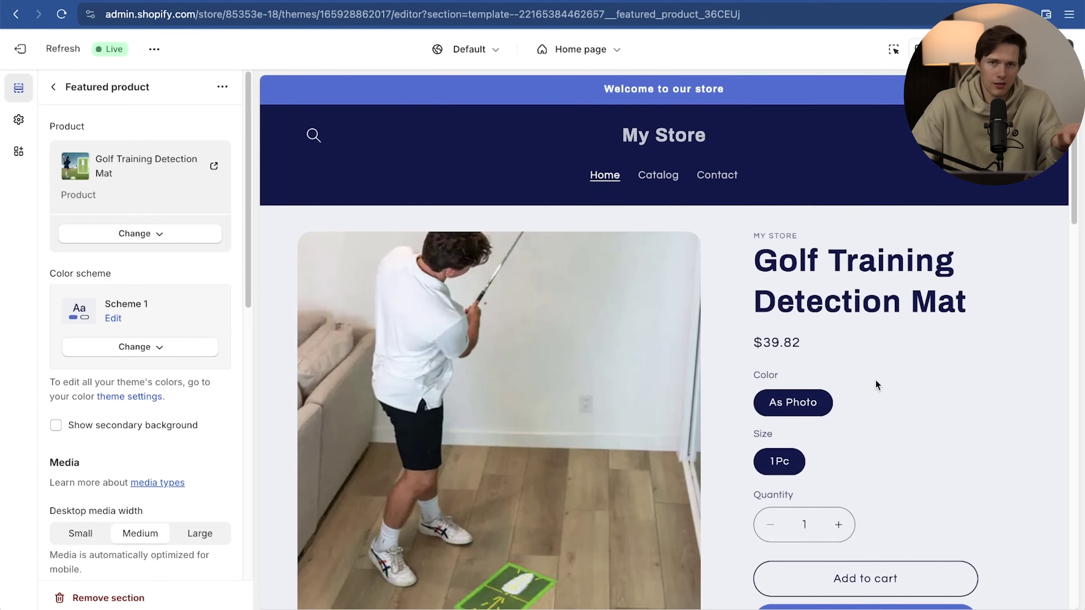
{"action": "scroll", "coordinate": [876, 380], "scroll_direction": "down", "scroll_amount": 3}
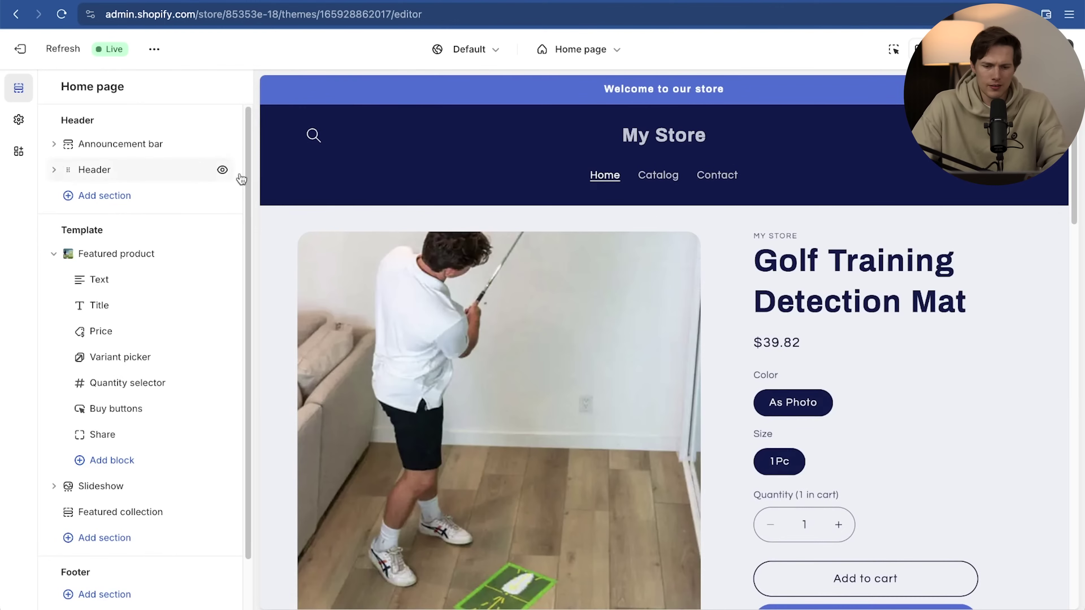
Remove the Slideshow and Featured collection sections from the home page template
{"action": "scroll", "coordinate": [807, 264], "scroll_direction": "down", "scroll_amount": 10}
{"action": "scroll", "coordinate": [807, 264], "scroll_direction": "down", "scroll_amount": 5}
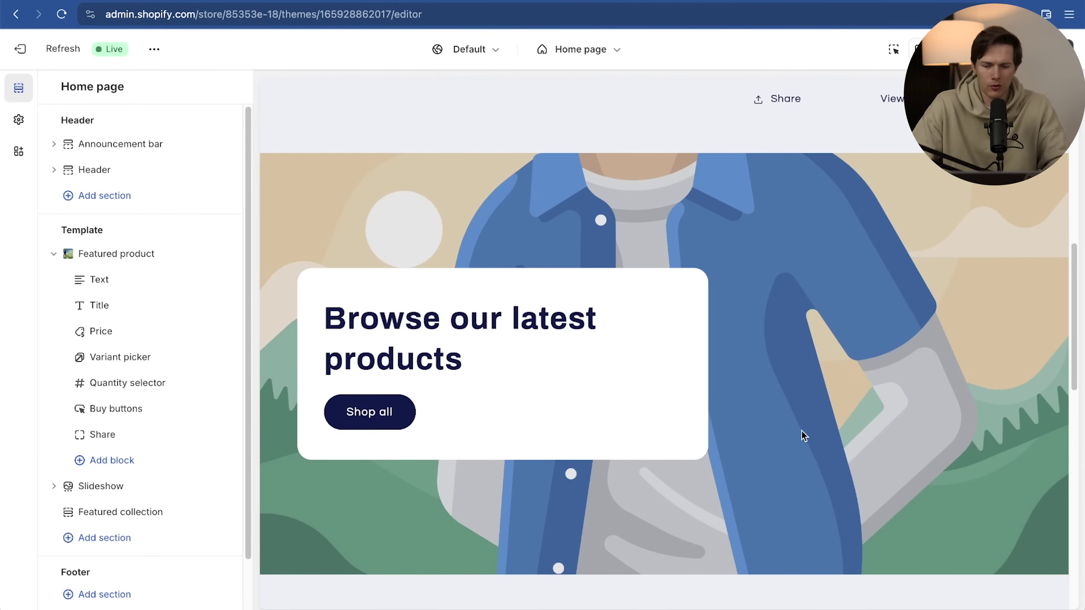
{"action": "left_click", "coordinate": [54, 256]}
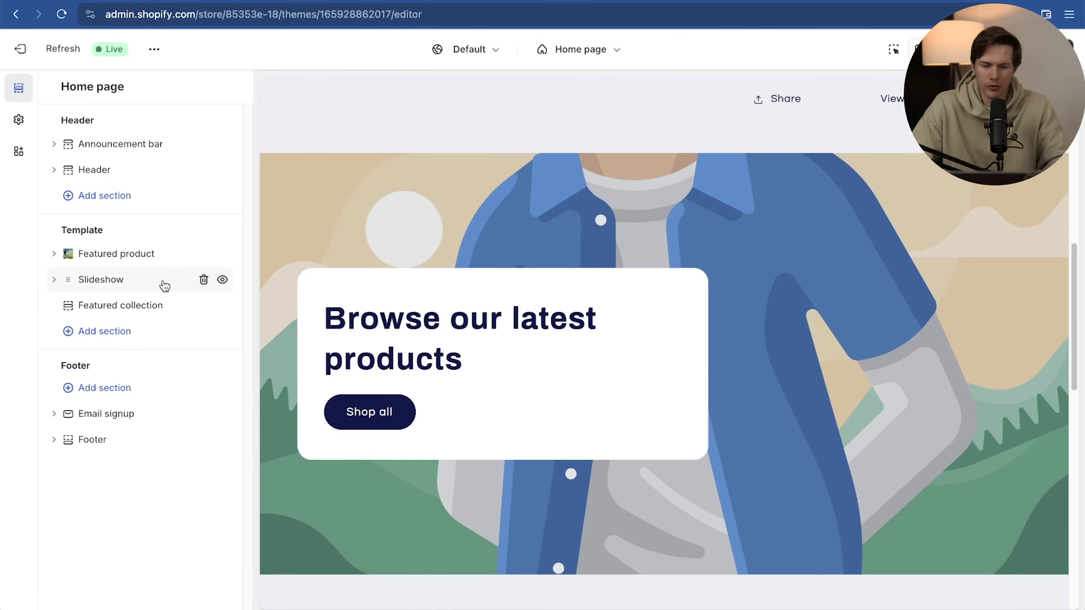
{"action": "left_click", "coordinate": [206, 283]}
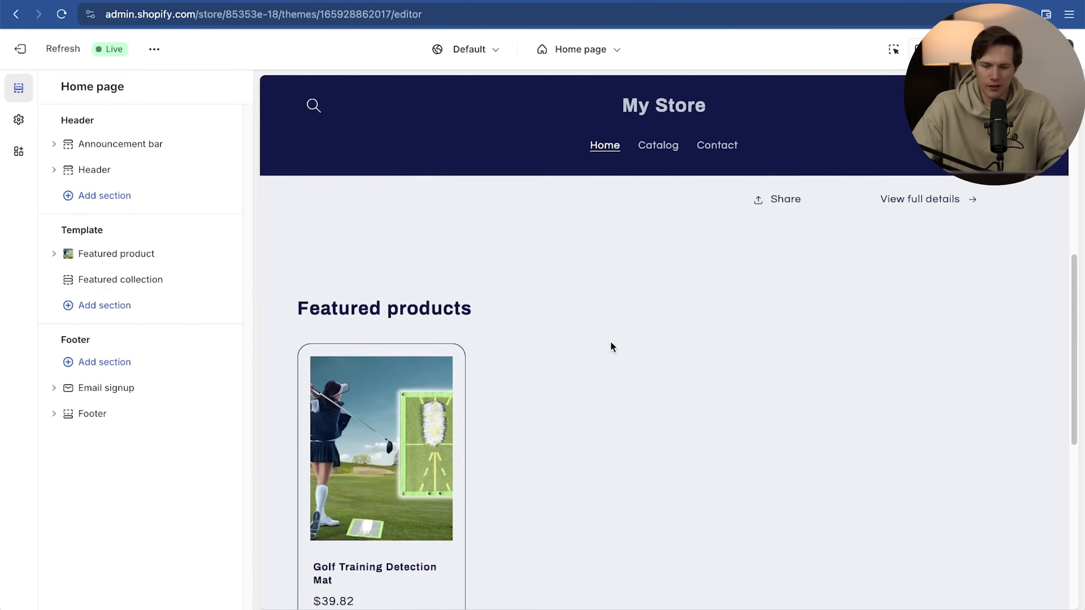
{"action": "scroll", "coordinate": [612, 347], "scroll_direction": "down", "scroll_amount": 10}
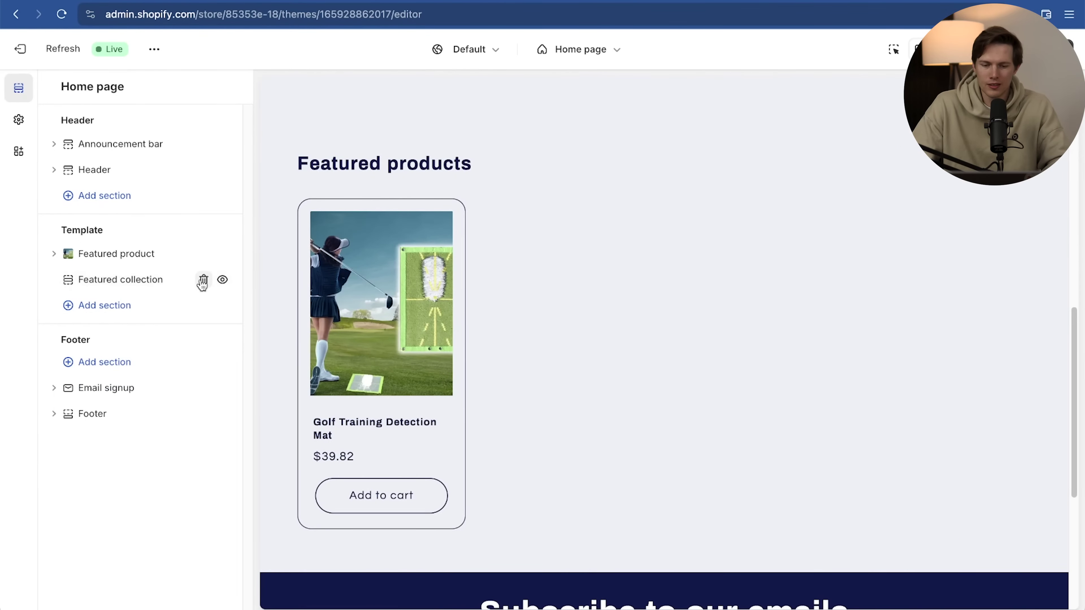
{"action": "left_click", "coordinate": [204, 281]}
{"action": "scroll", "coordinate": [676, 380], "scroll_direction": "down", "scroll_amount": 10}
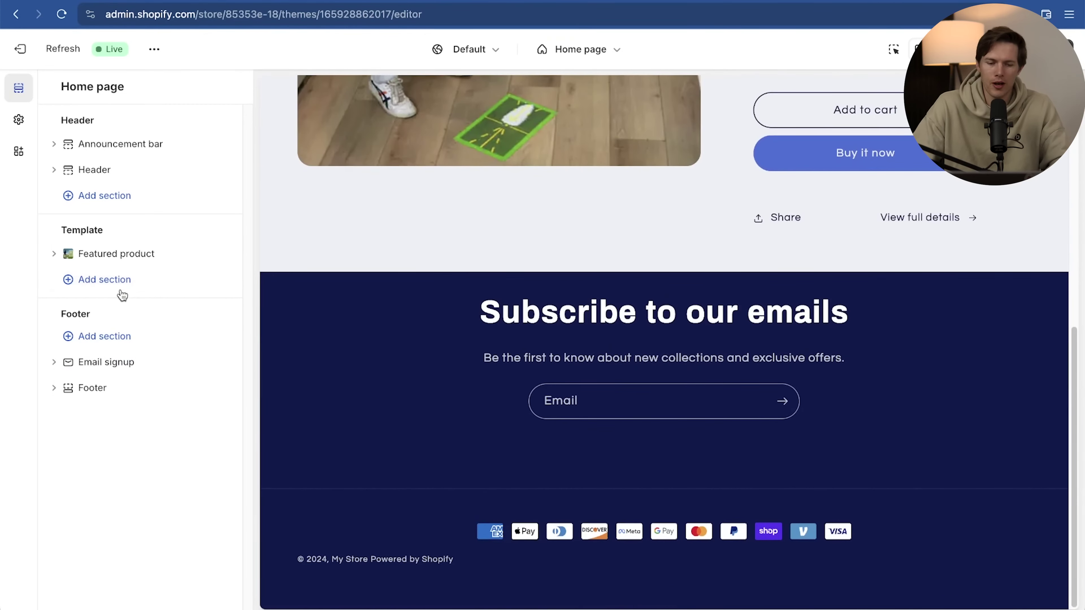
Add an Image with text section below Featured product and set its desktop image placement to Image second
{"action": "left_click", "coordinate": [106, 281]}
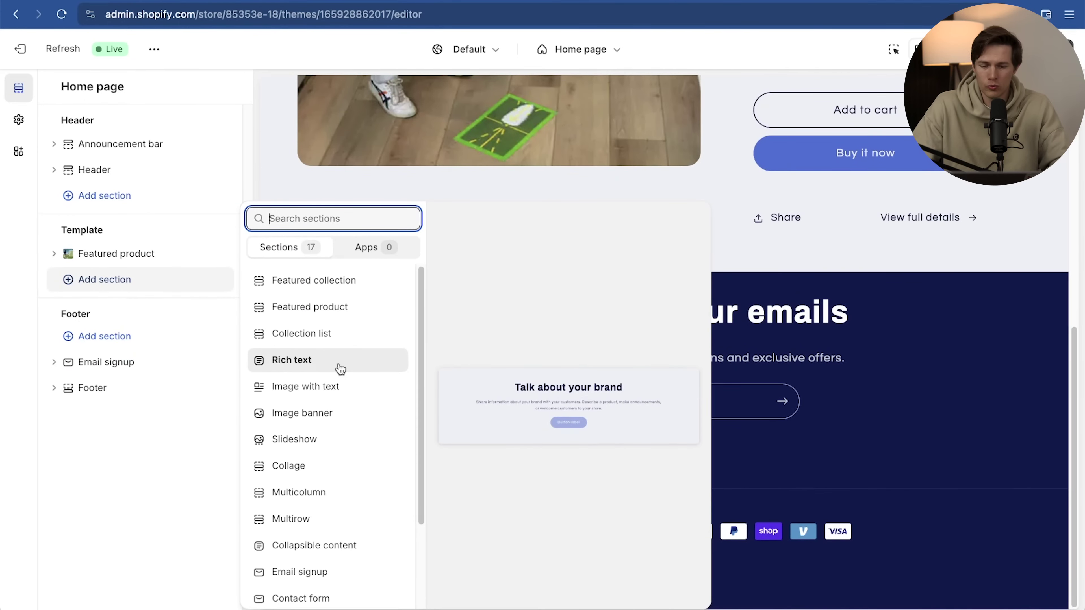
{"action": "left_click", "coordinate": [335, 386]}
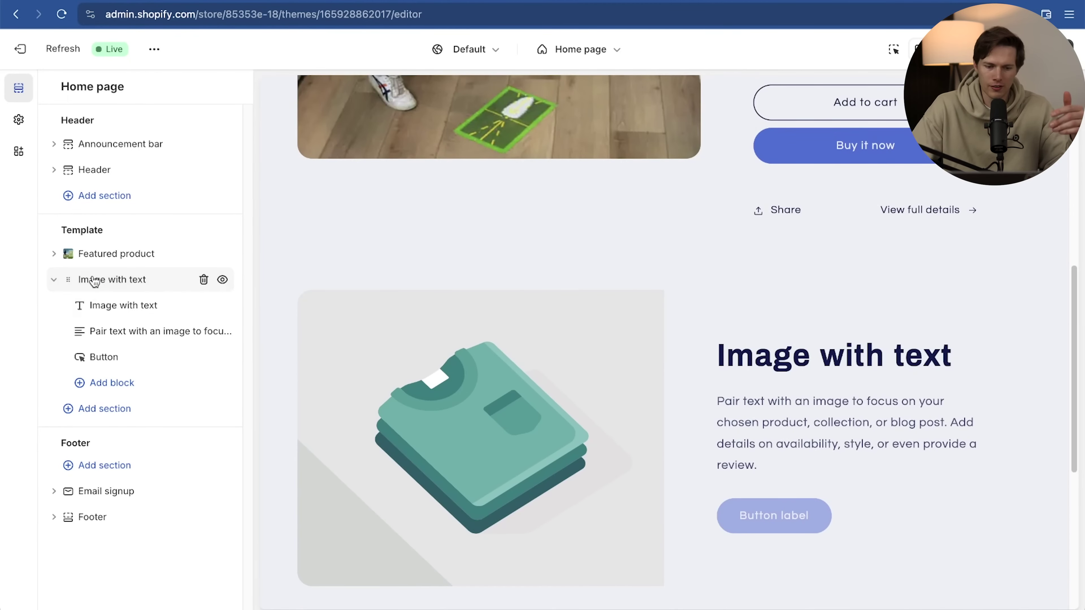
{"action": "left_click", "coordinate": [113, 282]}
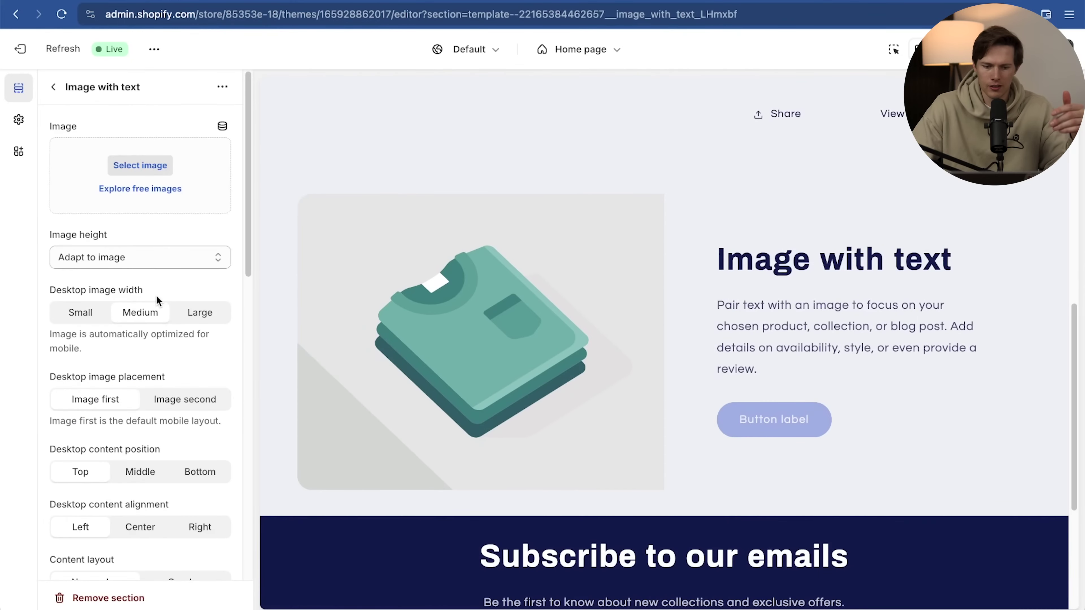
{"action": "scroll", "coordinate": [157, 296], "scroll_direction": "down", "scroll_amount": 2}
{"action": "left_click", "coordinate": [182, 317]}
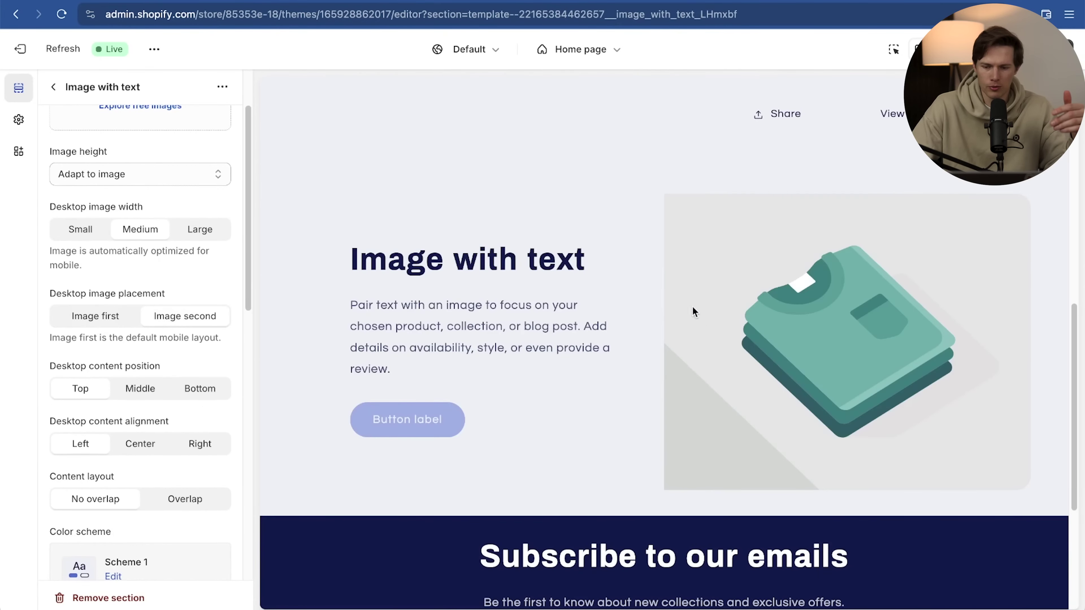
Set the Image with text section's image to the Product features graphic from the store library
{"action": "scroll", "coordinate": [158, 368], "scroll_direction": "up", "scroll_amount": 2}
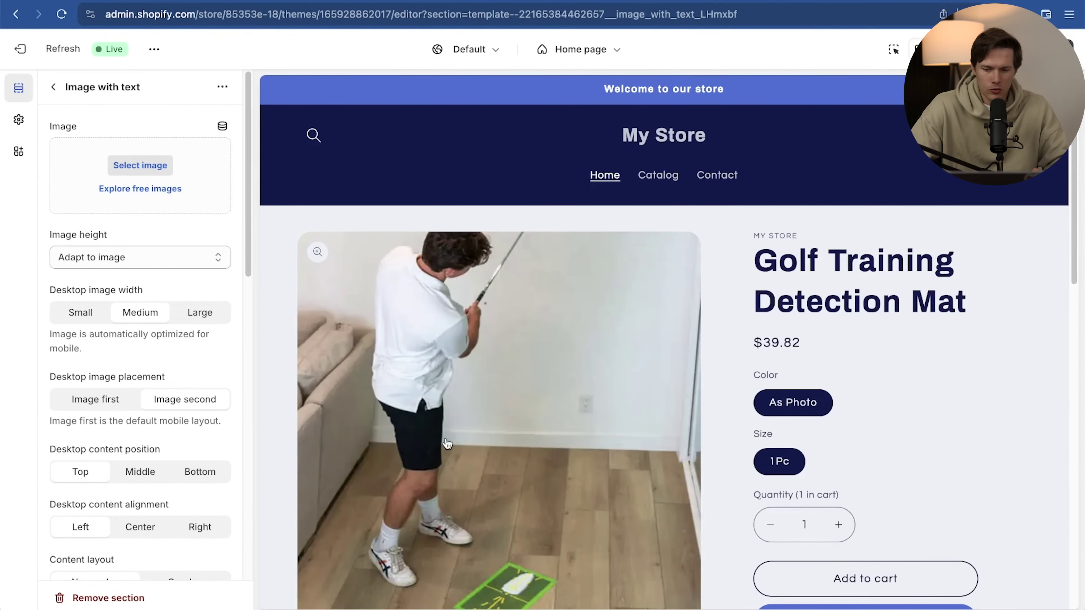
{"action": "scroll", "coordinate": [507, 409], "scroll_direction": "down", "scroll_amount": 3}
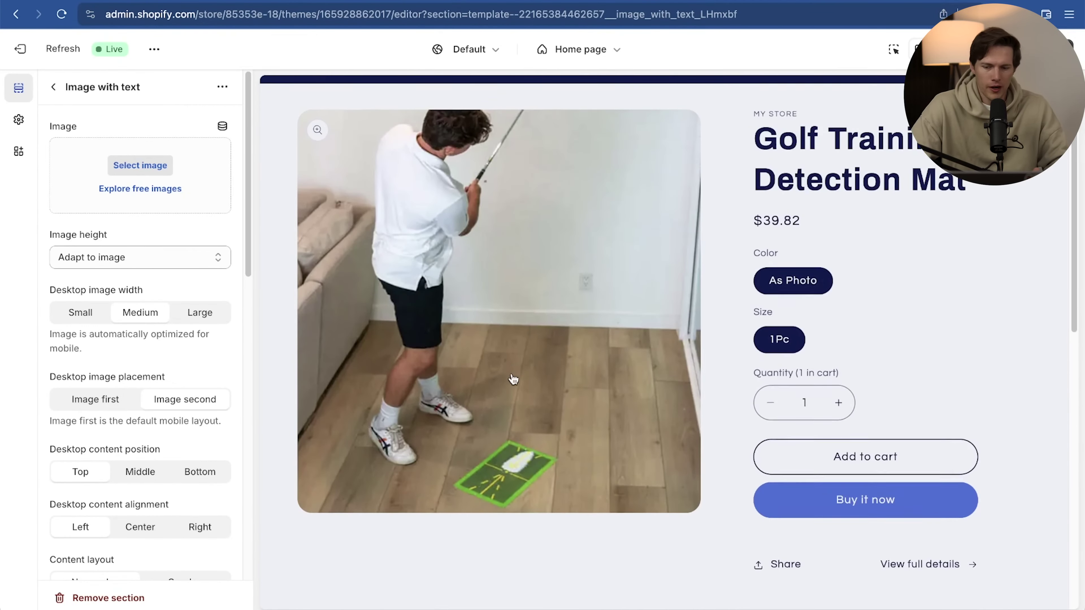
{"action": "scroll", "coordinate": [513, 376], "scroll_direction": "down", "scroll_amount": 8}
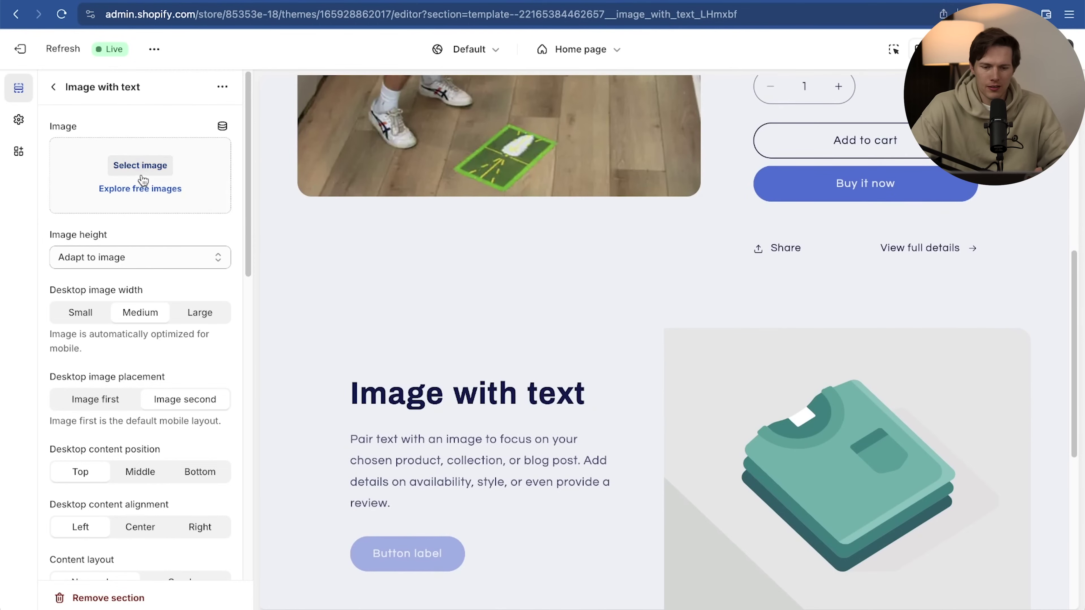
{"action": "left_click", "coordinate": [140, 165]}
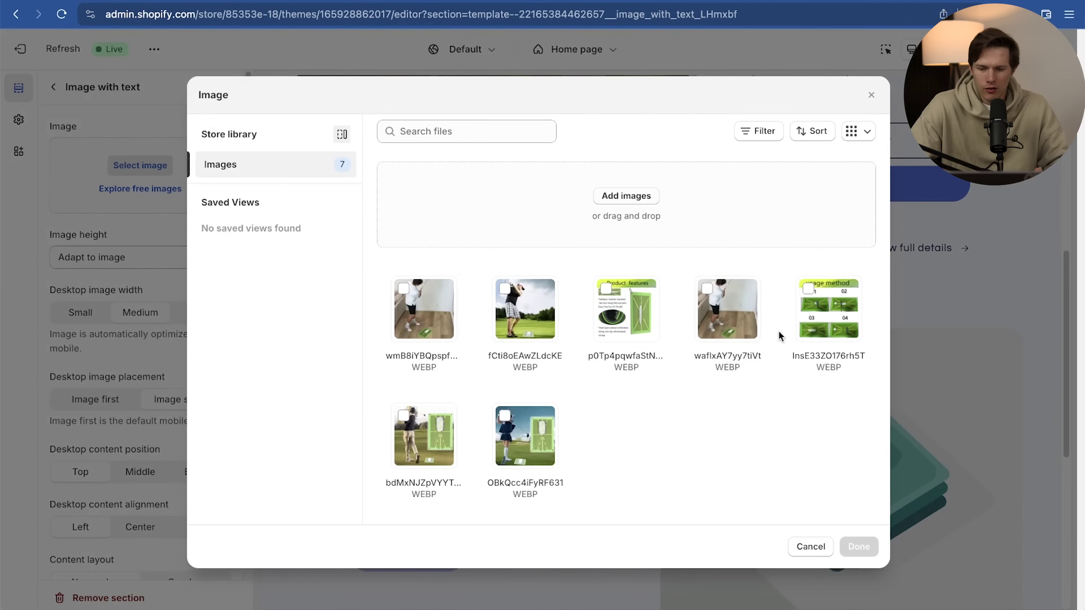
{"action": "left_click", "coordinate": [410, 426]}
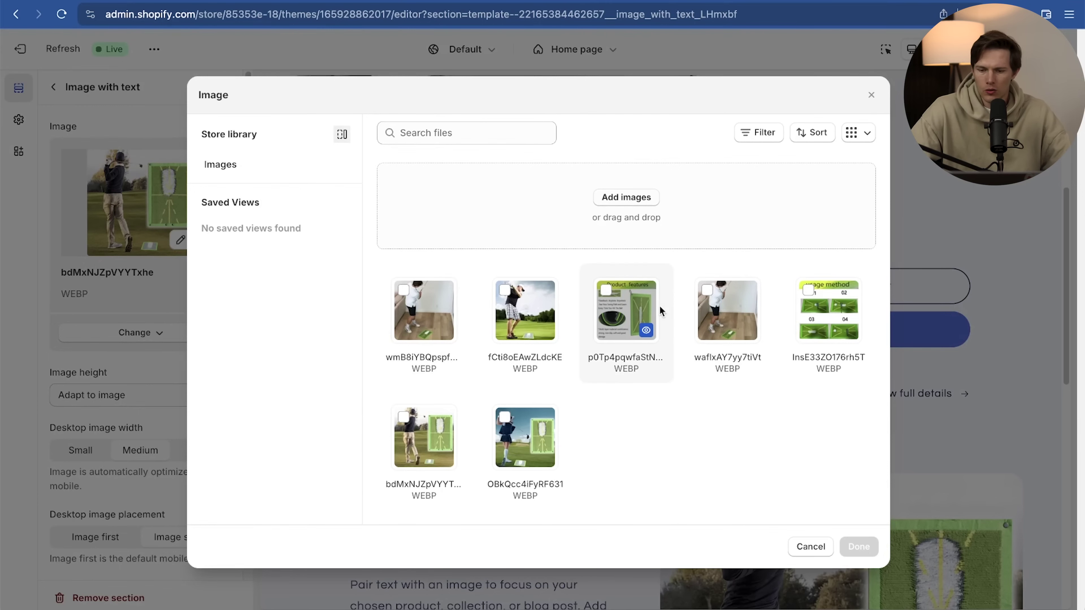
{"action": "left_click", "coordinate": [627, 302]}
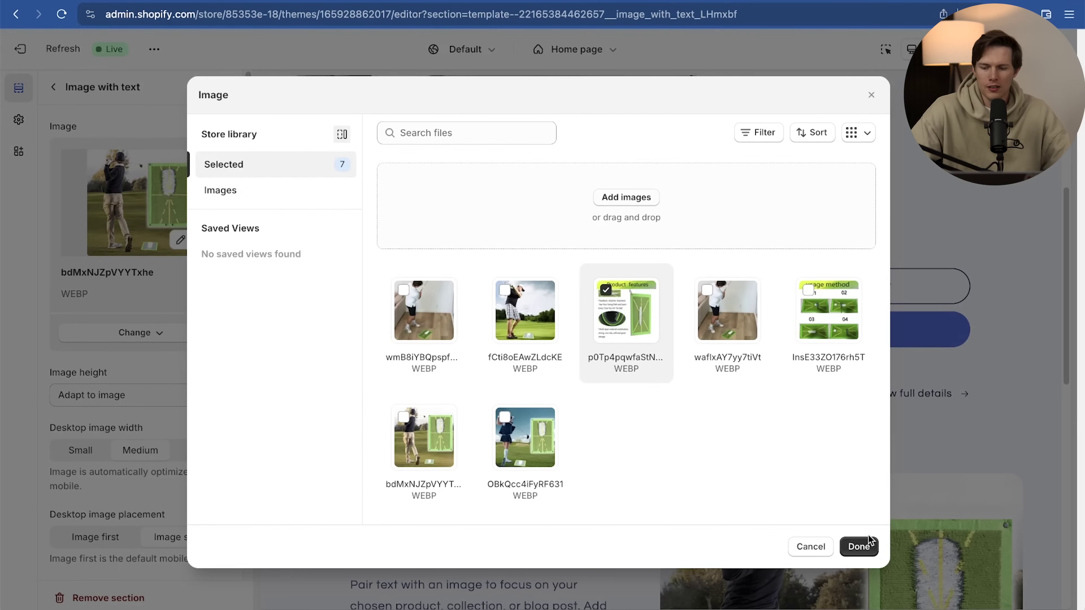
{"action": "left_click", "coordinate": [859, 547]}
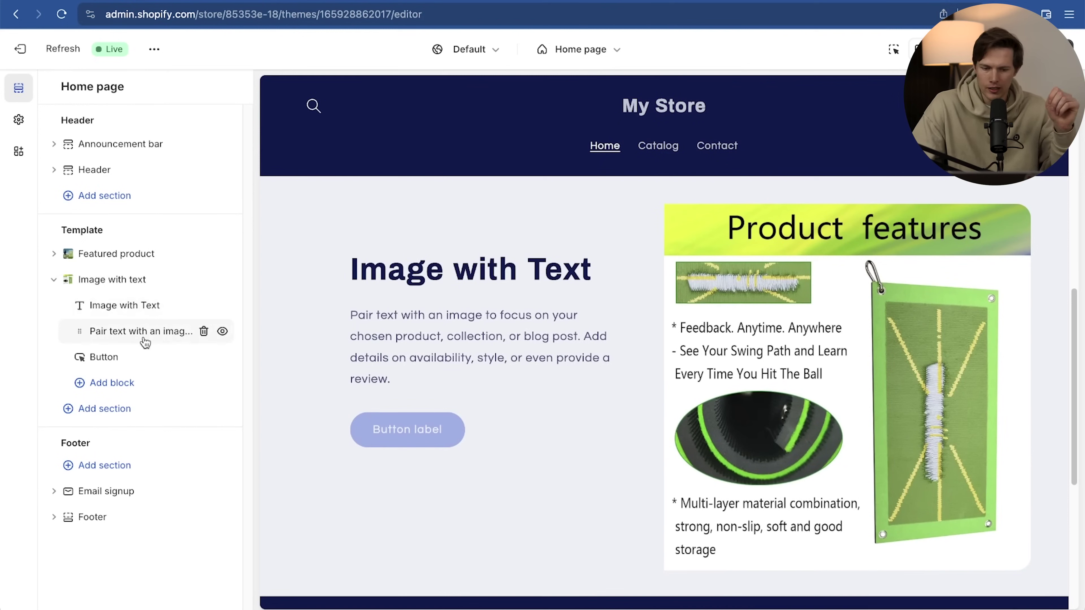
Change the Image with text section's heading to "A Perfect Swing"
{"action": "left_click_drag", "start_coordinate": [351, 315], "coordinate": [423, 315]}
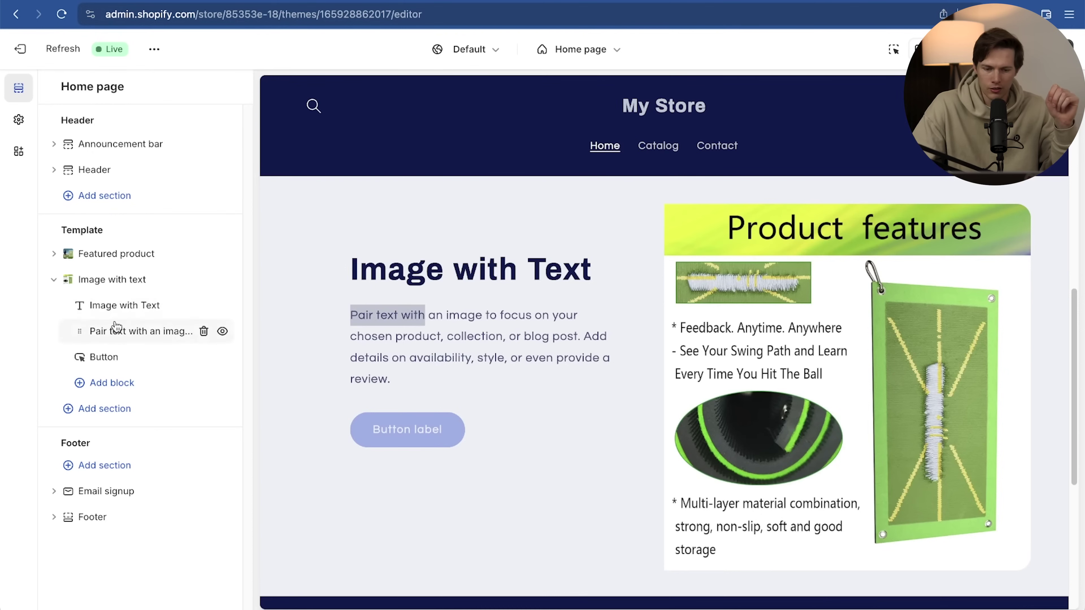
{"action": "left_click", "coordinate": [110, 306]}
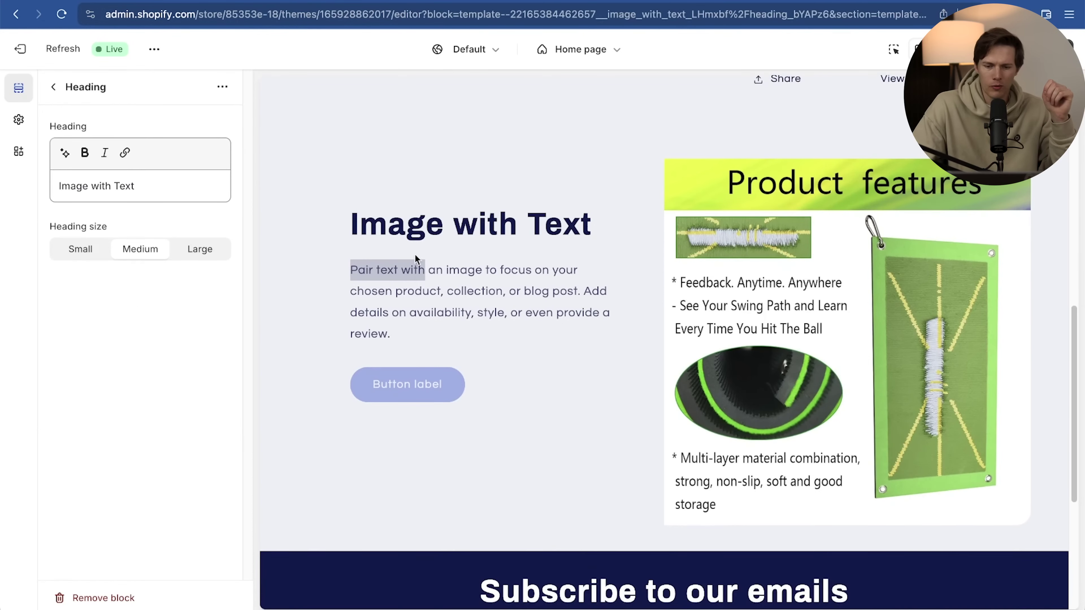
{"action": "left_click", "coordinate": [158, 182]}
{"action": "triple_click", "coordinate": [158, 183]}
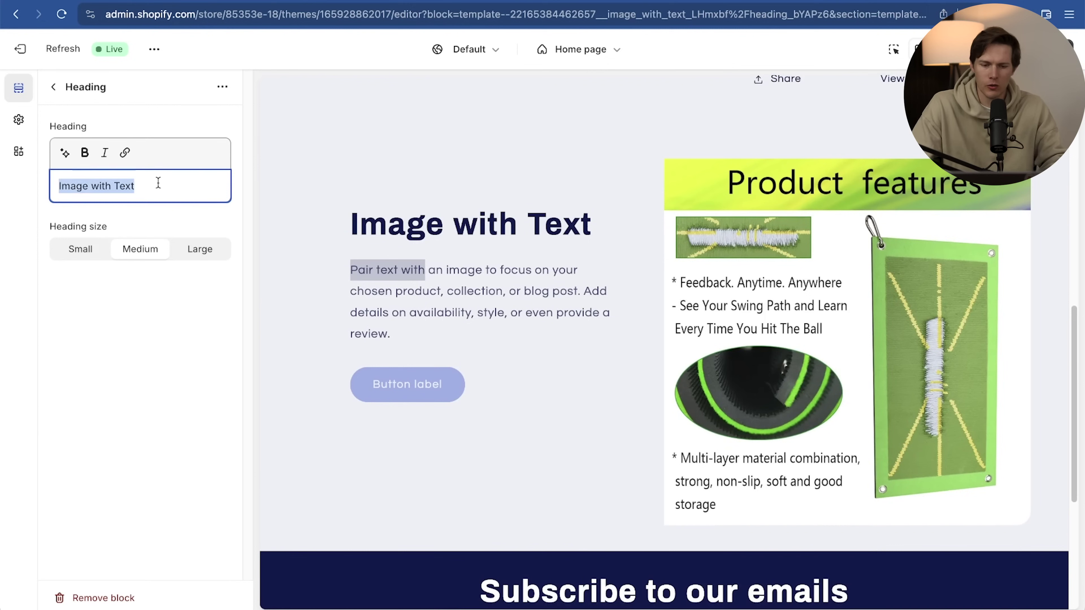
{"action": "type", "text": "A Perfect Swing"}
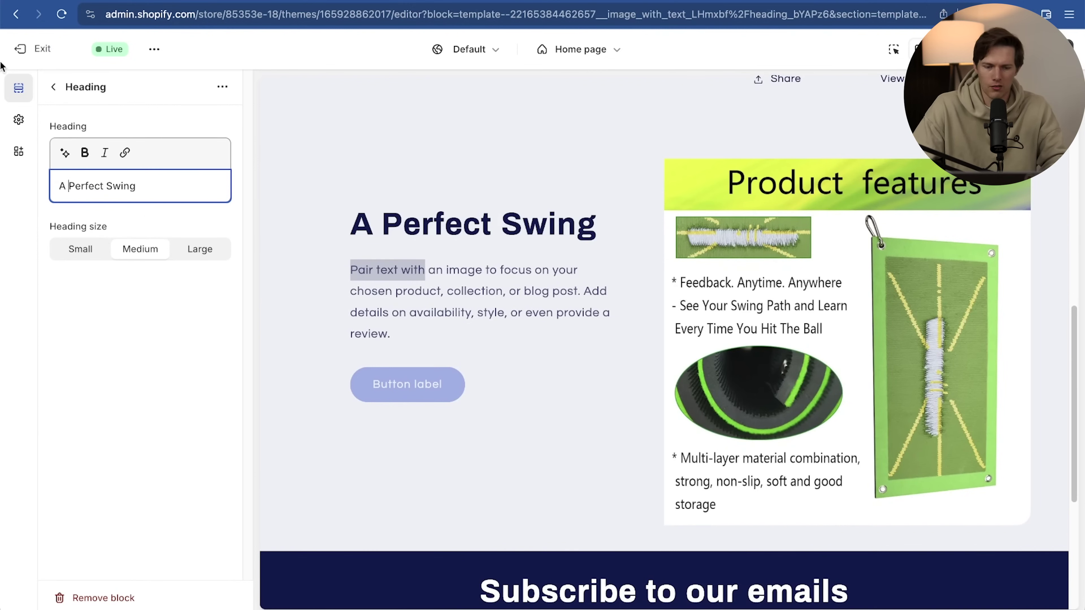
{"action": "left_click", "coordinate": [50, 89]}
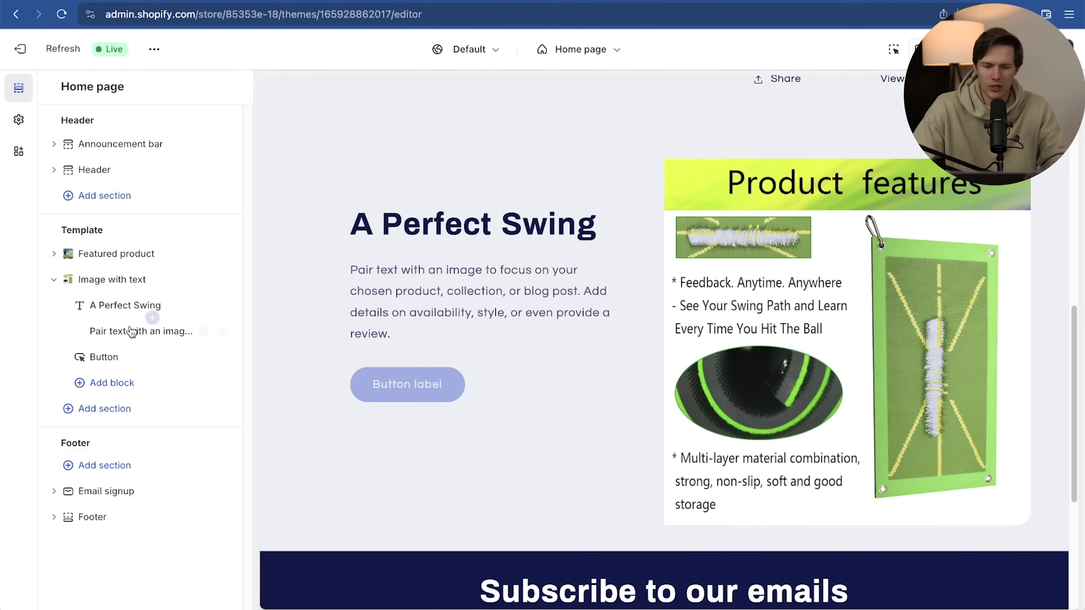
Replace the section's body text with the paragraph starting "Elevate your golf game with our precision training mat" and ending "Your journey to a better game starts here!"
{"action": "left_click", "coordinate": [171, 330]}
{"action": "left_click", "coordinate": [137, 229]}
{"action": "key", "text": "ctrl+a"}
{"action": "key", "text": "BackSpace"}
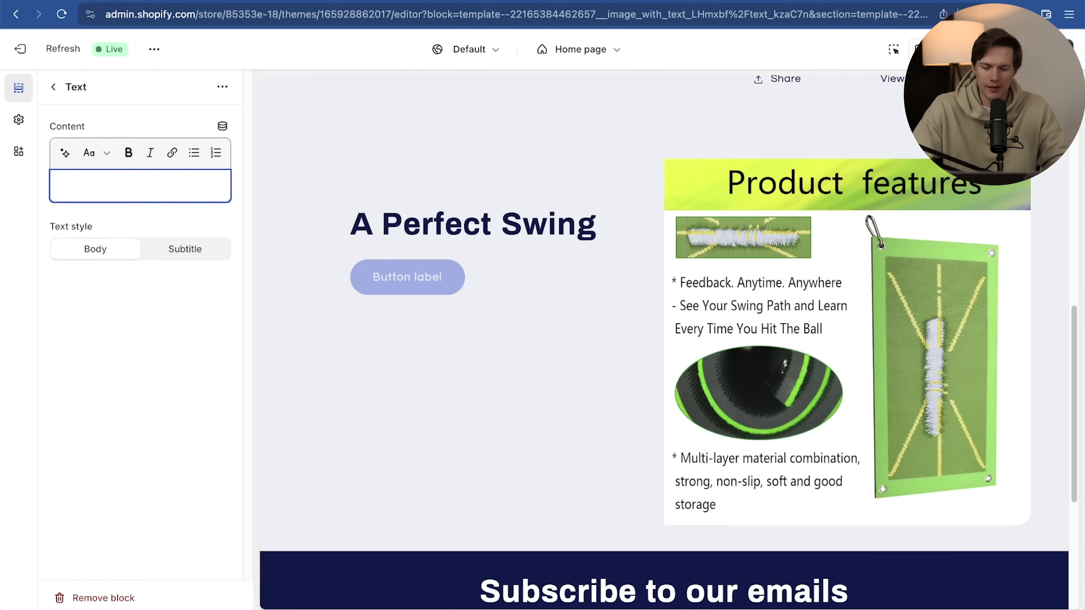
{"action": "type", "text": "Elevate your golf game with our precision training mat. Instantly see and correct your swing with color-changing technology. Portable and durable, it's perfect for all skill levels. Achieve a more consistent, powerful swing wherever you practice. Your journey to a better game starts here!"}
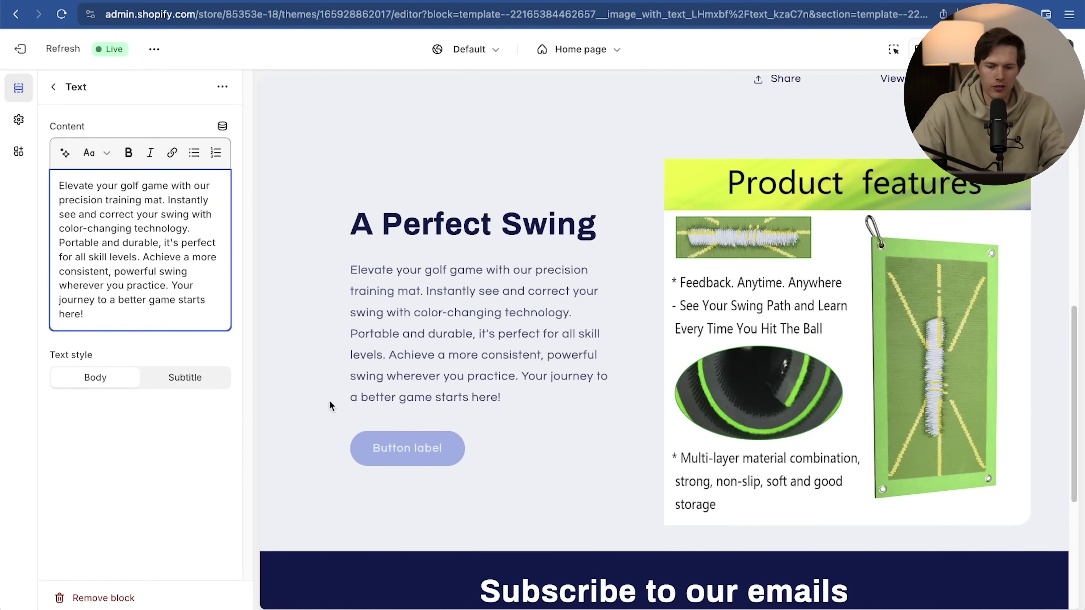
{"action": "left_click", "coordinate": [54, 86]}
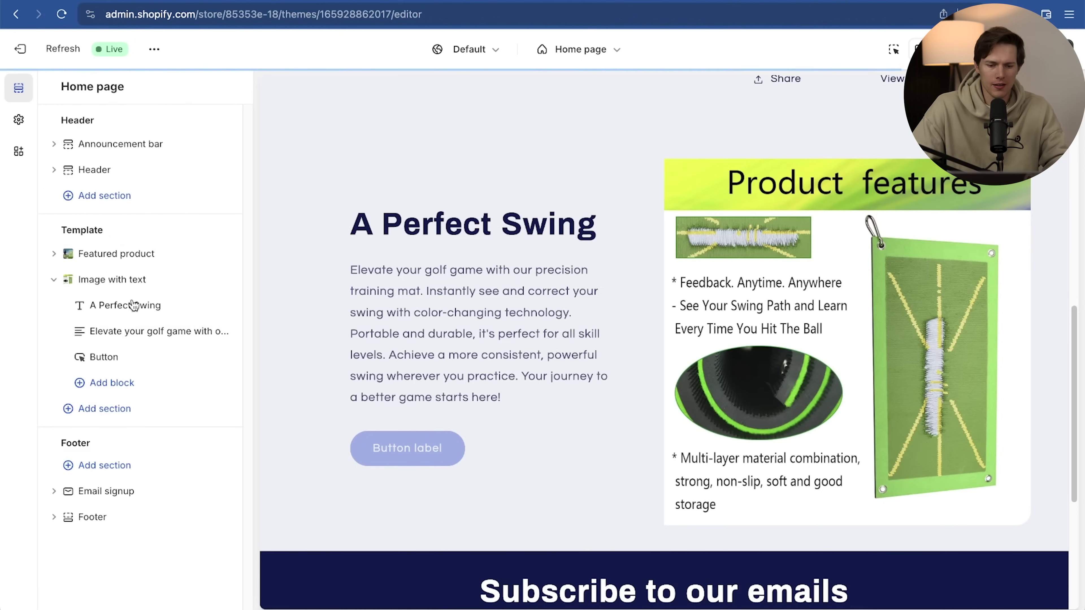
Label the section's button "Order Now" and link it to the Golf Training Detection Mat product
{"action": "left_click", "coordinate": [126, 357]}
{"action": "left_click", "coordinate": [125, 150]}
{"action": "key", "text": "ctrl+a"}
{"action": "type", "text": "Order Now"}
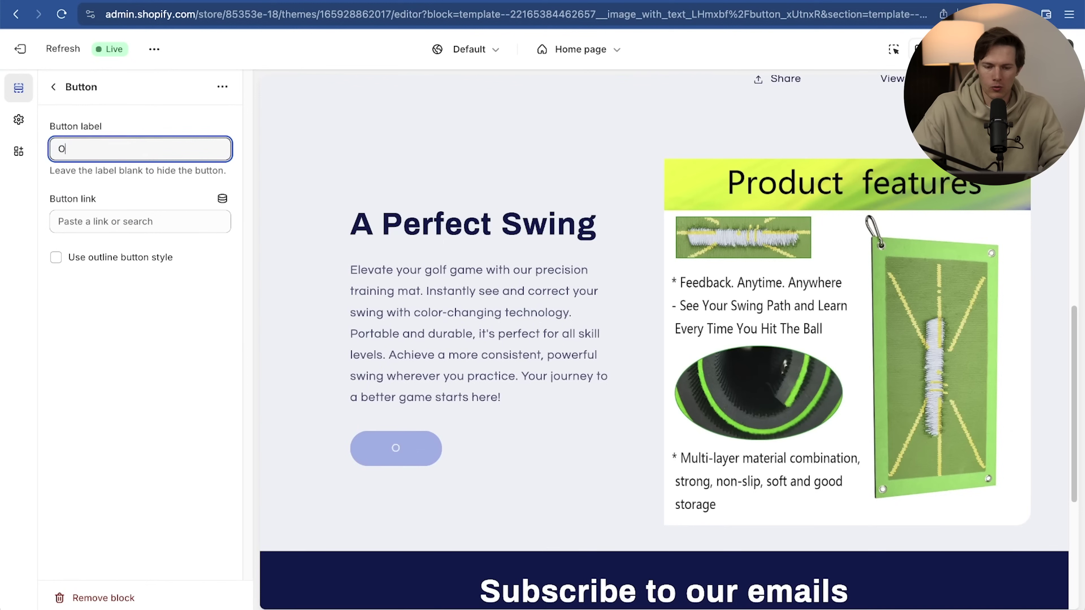
{"action": "left_click", "coordinate": [129, 218]}
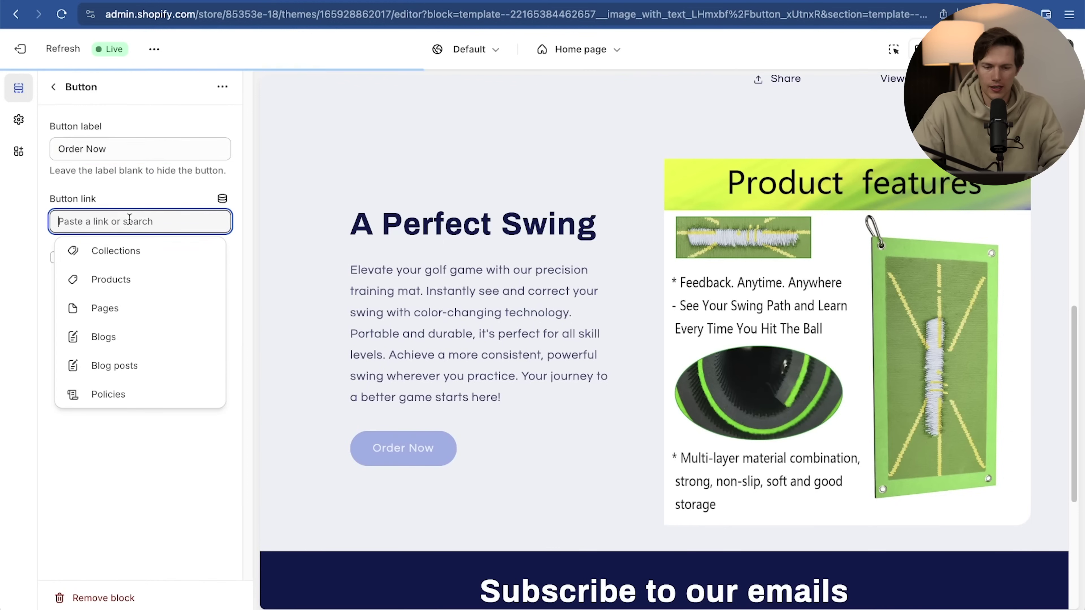
{"action": "left_click", "coordinate": [129, 280]}
{"action": "left_click", "coordinate": [135, 196]}
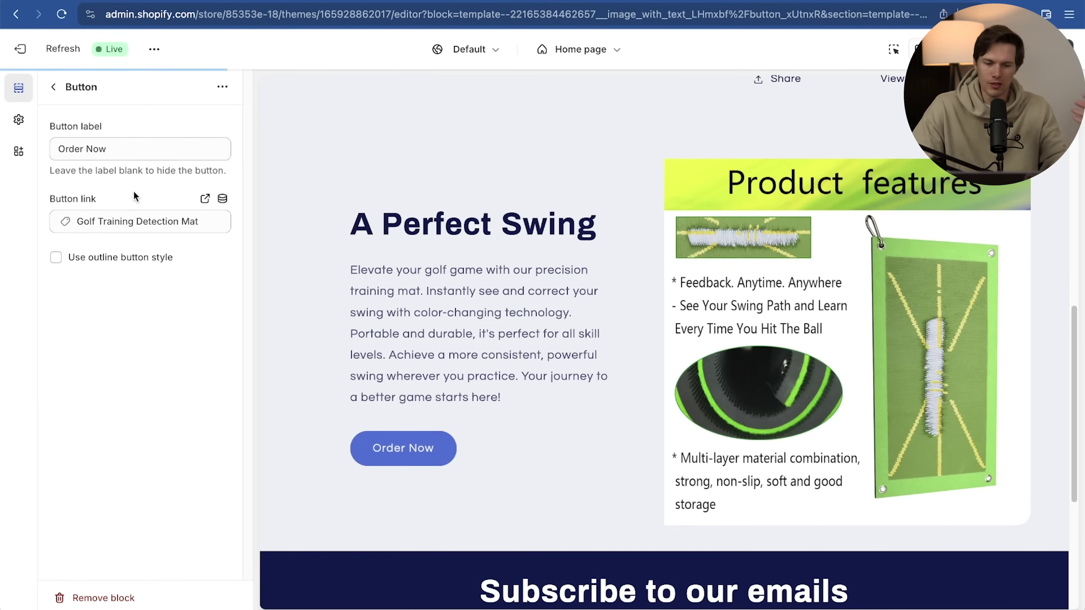
Enable the outline button style for the Order Now button
{"action": "left_click", "coordinate": [107, 261]}
{"action": "left_click", "coordinate": [106, 261]}
{"action": "left_click", "coordinate": [107, 262]}
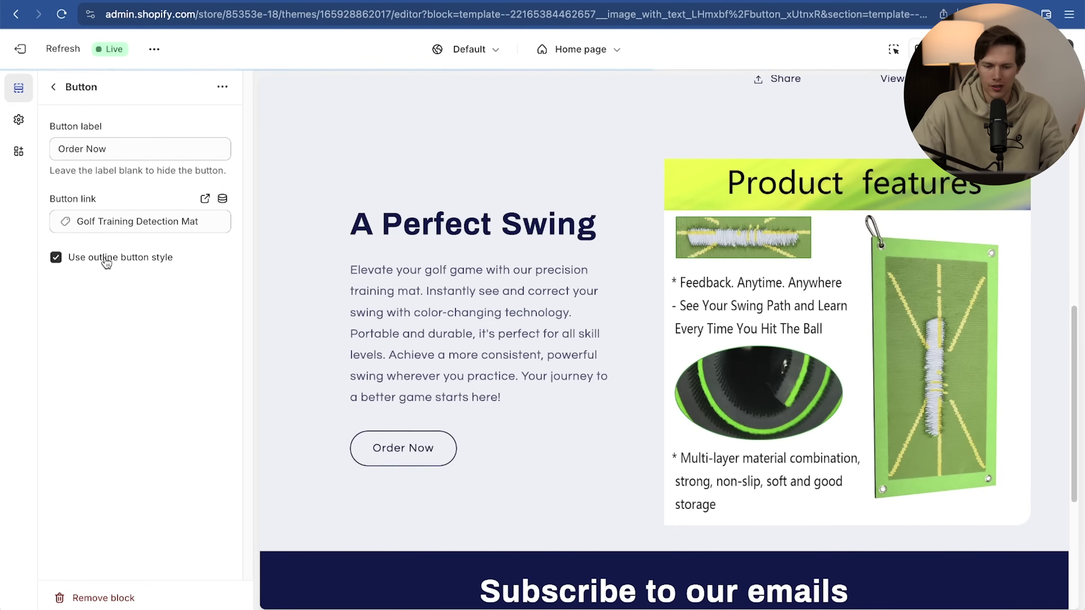
Turn off the outline style for the Order Now button and return to the home page's section list
{"action": "left_click", "coordinate": [118, 265]}
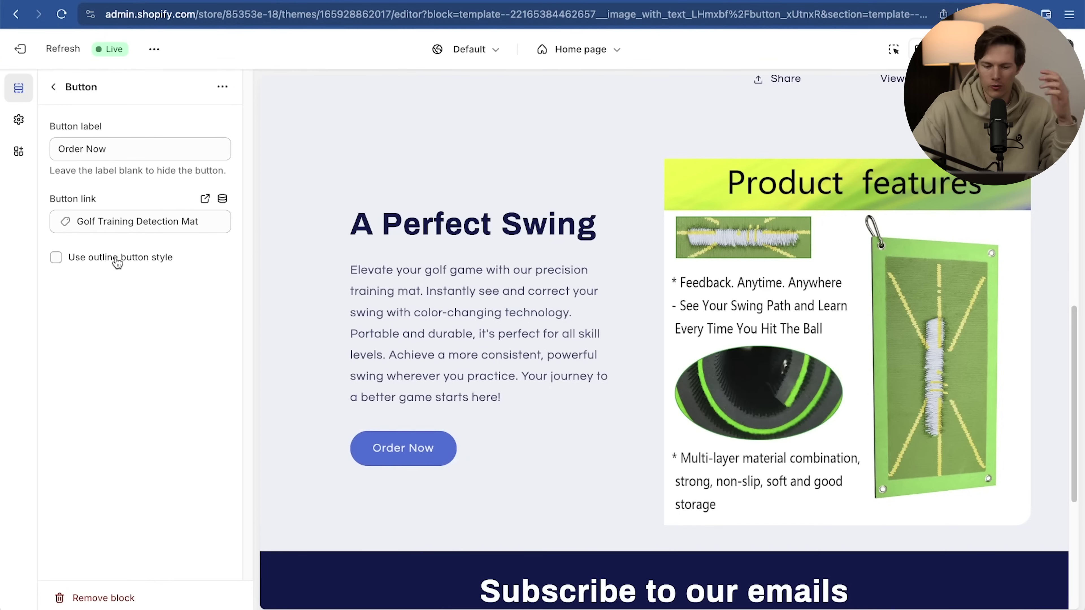
{"action": "left_click", "coordinate": [56, 89]}
{"action": "scroll", "coordinate": [524, 315], "scroll_direction": "up", "scroll_amount": 10}
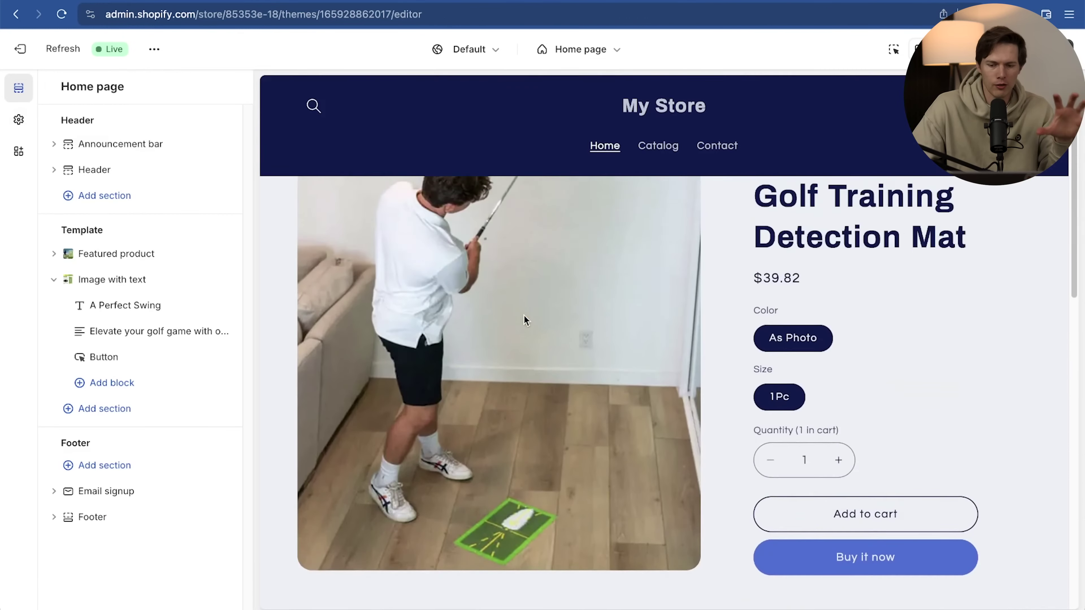
{"action": "scroll", "coordinate": [523, 316], "scroll_direction": "down", "scroll_amount": 10}
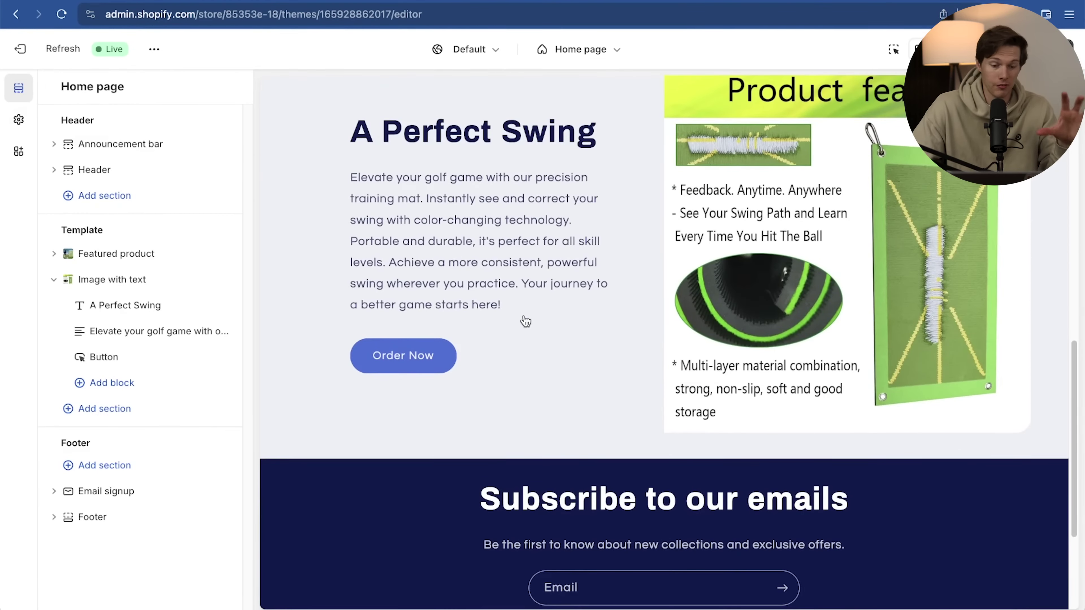
{"action": "scroll", "coordinate": [523, 316], "scroll_direction": "up", "scroll_amount": 3}
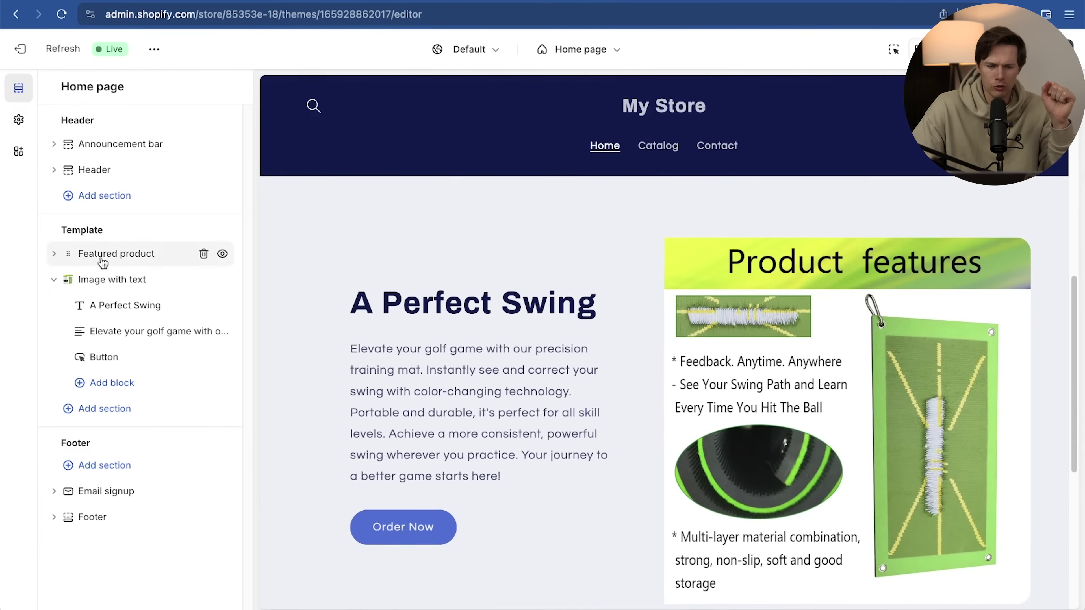
Open the admin product page of the Golf Training Detection Mat from the Featured product section
{"action": "left_click", "coordinate": [101, 255]}
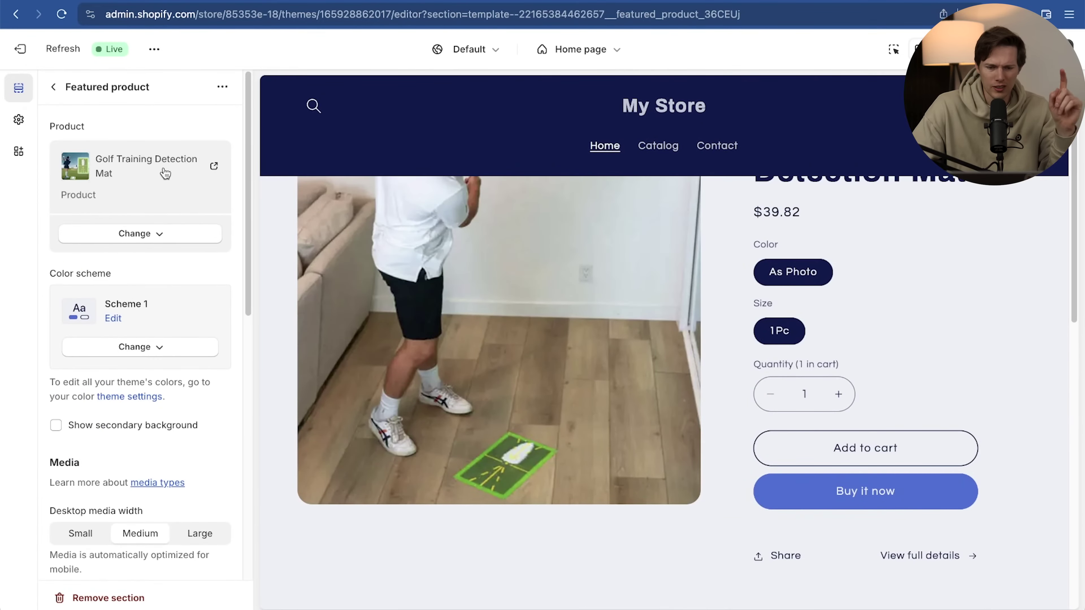
{"action": "scroll", "coordinate": [138, 318], "scroll_direction": "down", "scroll_amount": 3}
{"action": "scroll", "coordinate": [138, 303], "scroll_direction": "up", "scroll_amount": 3}
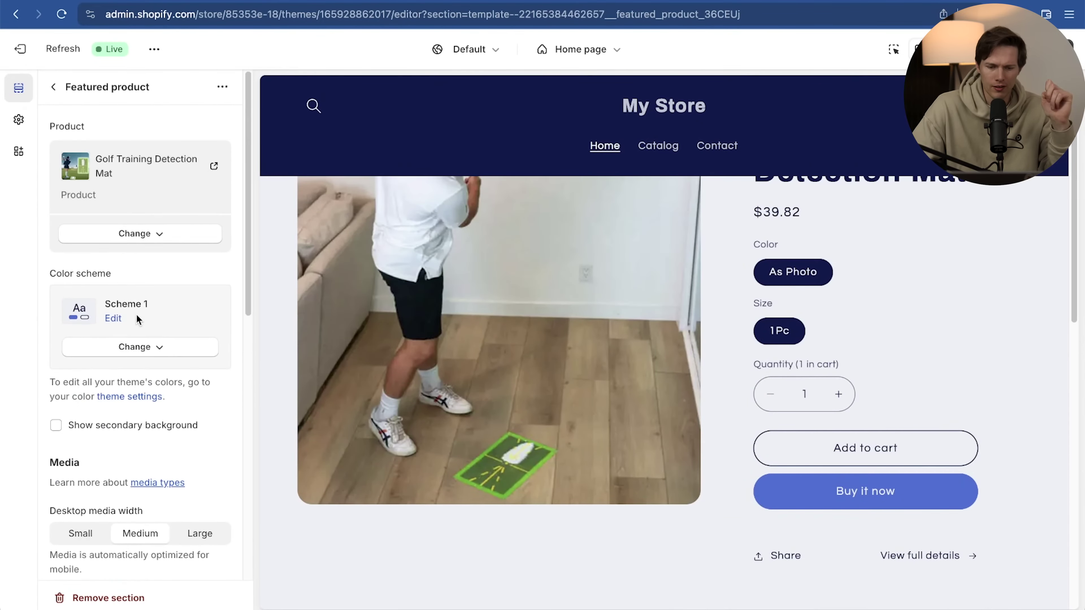
{"action": "scroll", "coordinate": [381, 406], "scroll_direction": "up", "scroll_amount": 3}
{"action": "scroll", "coordinate": [459, 387], "scroll_direction": "down", "scroll_amount": 3}
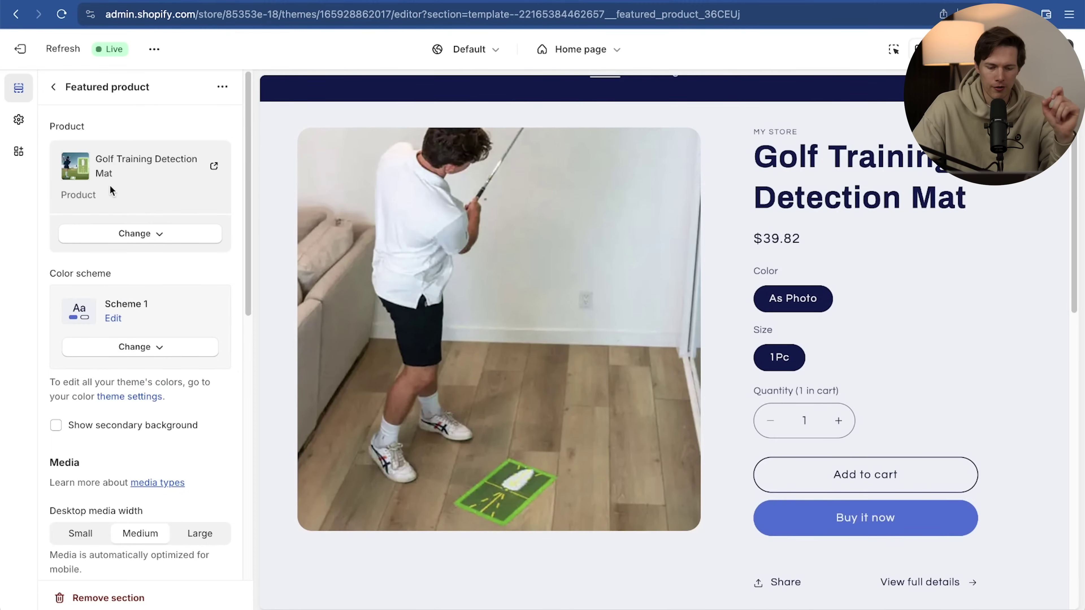
{"action": "left_click", "coordinate": [216, 168]}
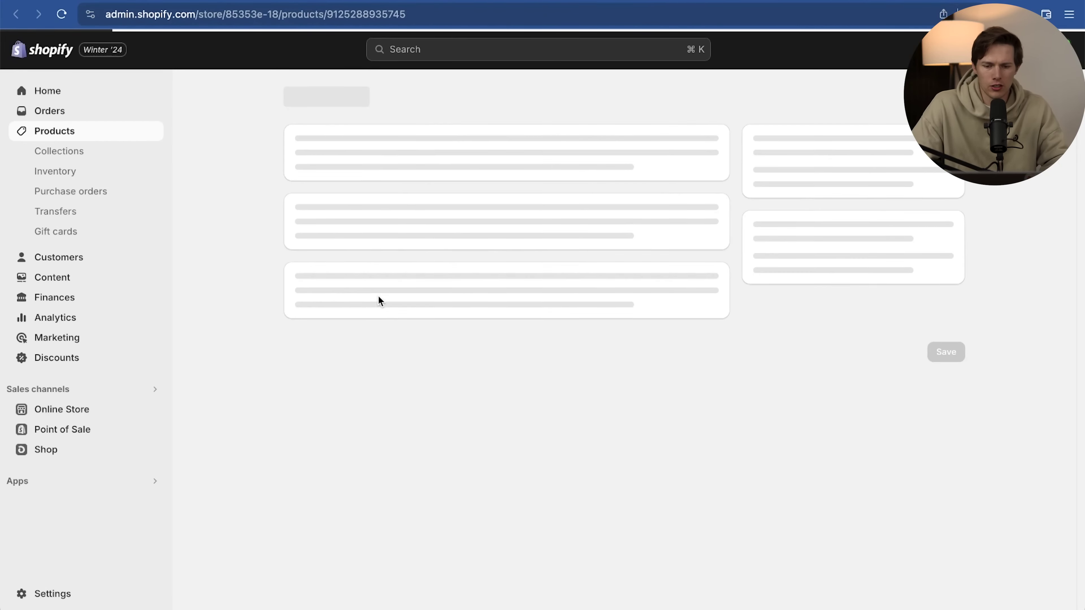
{"action": "scroll", "coordinate": [694, 378], "scroll_direction": "down", "scroll_amount": 1}
{"action": "scroll", "coordinate": [694, 378], "scroll_direction": "down", "scroll_amount": 1}
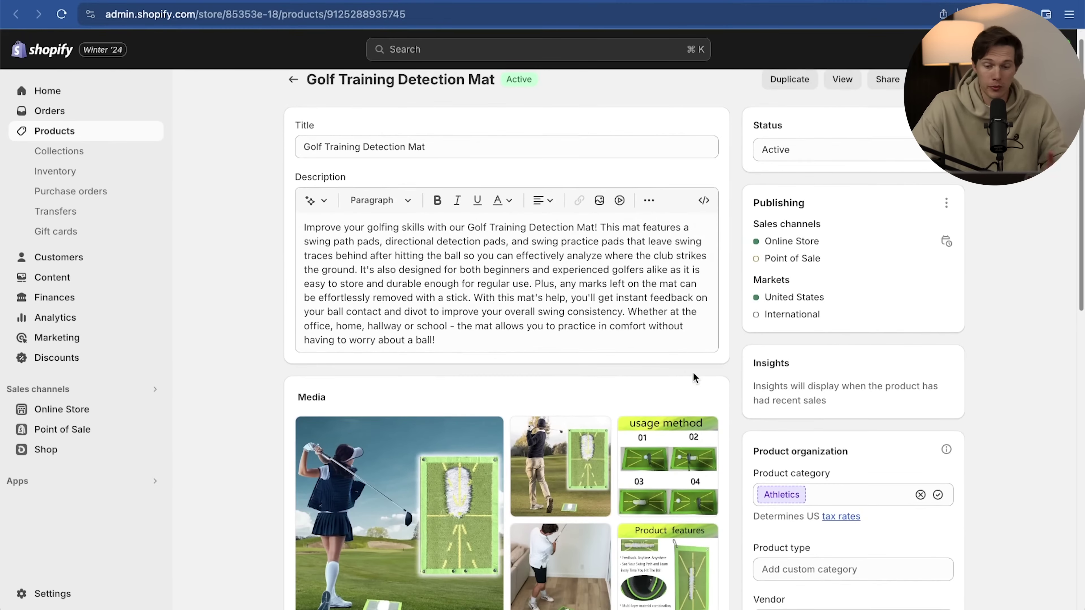
{"action": "left_click", "coordinate": [441, 152]}
{"action": "left_click", "coordinate": [455, 291]}
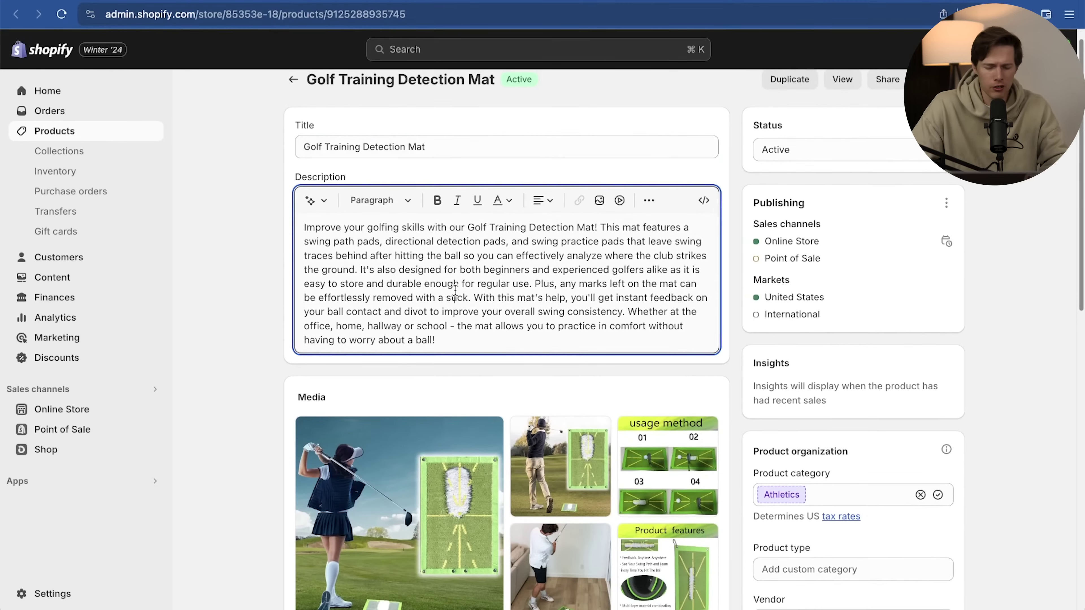
Reorder the product media so the photo of the man in the dark sweater comes first and the "Product features" graphic comes last
{"action": "scroll", "coordinate": [455, 291], "scroll_direction": "down", "scroll_amount": 5}
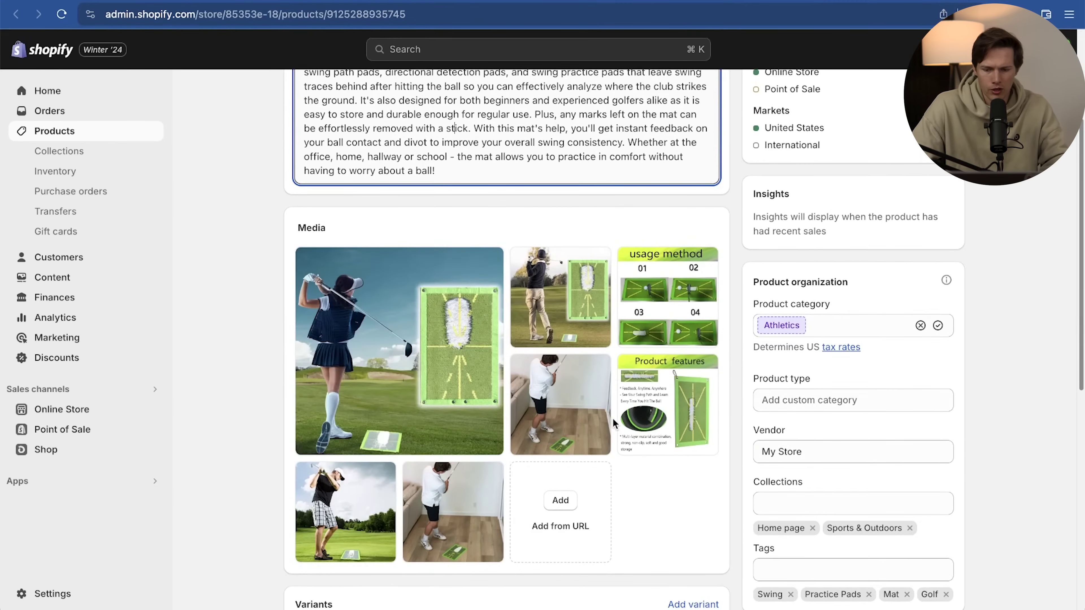
{"action": "mouse_move", "coordinate": [573, 310]}
{"action": "left_click_drag", "start_coordinate": [600, 262], "coordinate": [453, 278]}
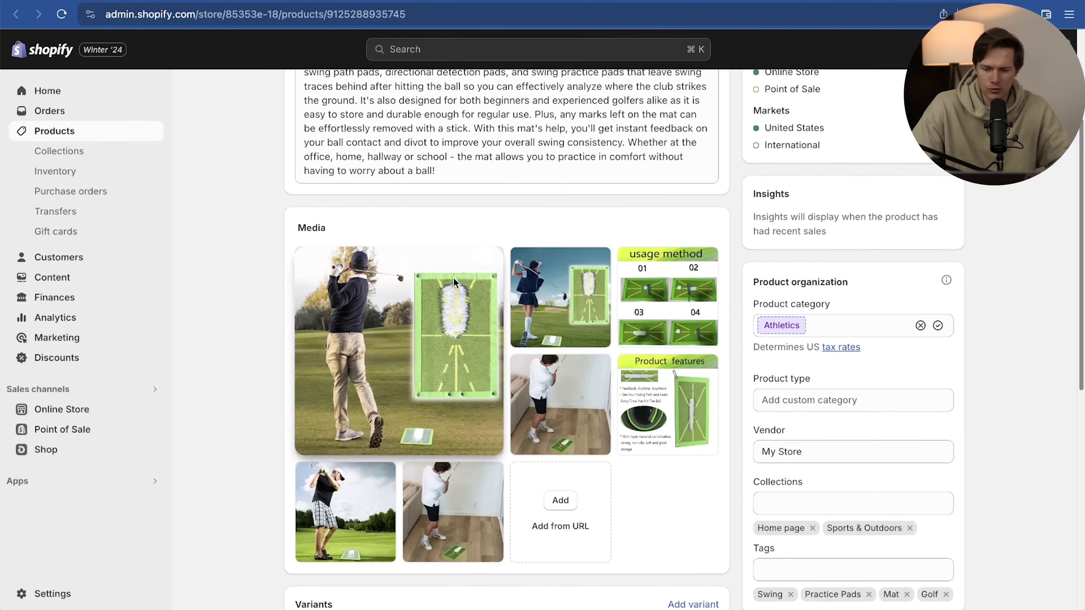
{"action": "scroll", "coordinate": [598, 361], "scroll_direction": "down", "scroll_amount": 2}
{"action": "left_click_drag", "start_coordinate": [707, 320], "coordinate": [510, 440]}
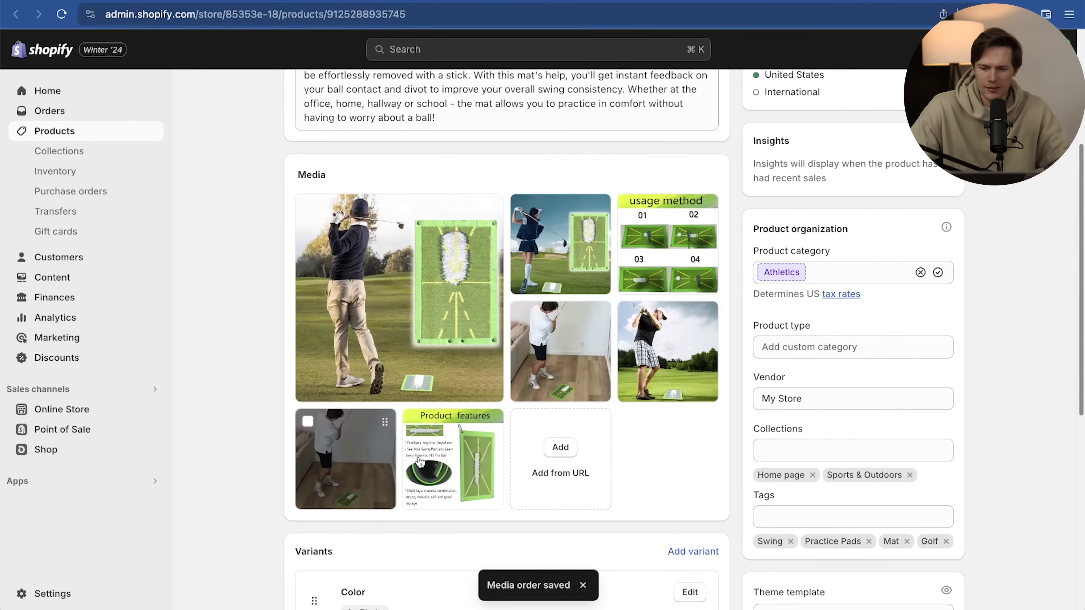
Replace the product description with ChatGPT's long version, from "Introducing our cutting-edge Golf Swing Precision Training Mat" to "unleash your full golfing potential!"
{"action": "scroll", "coordinate": [643, 497], "scroll_direction": "up", "scroll_amount": 5}
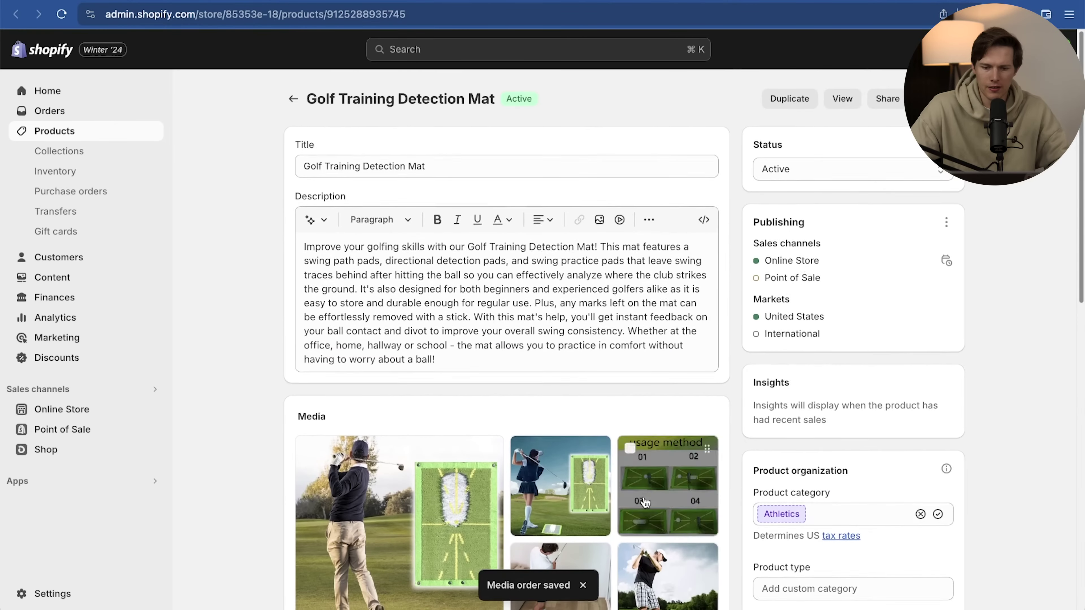
{"action": "left_click", "coordinate": [453, 162]}
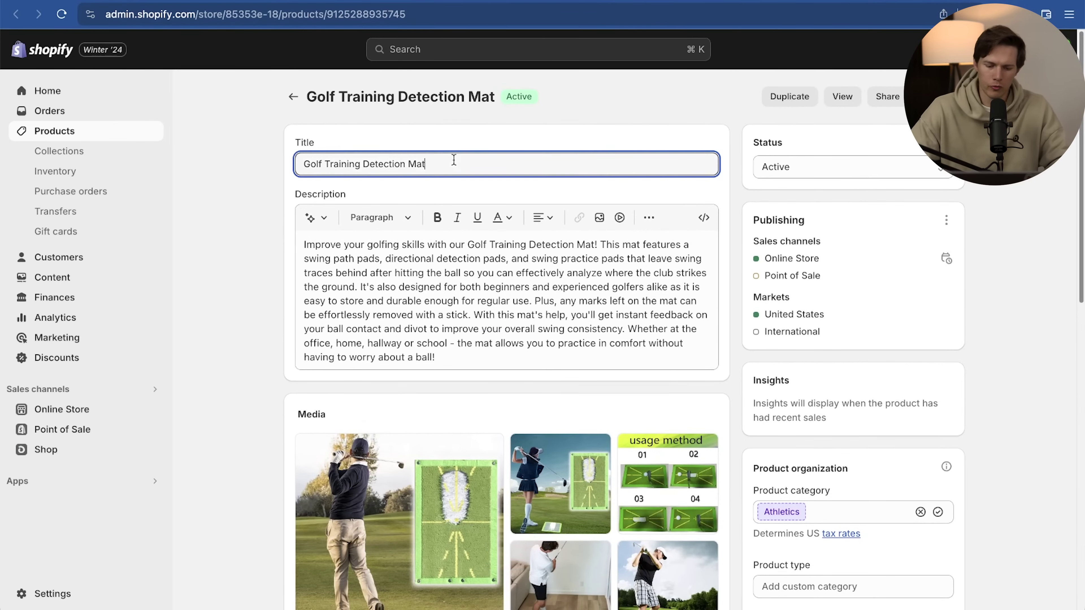
{"action": "key", "text": "super+Tab"}
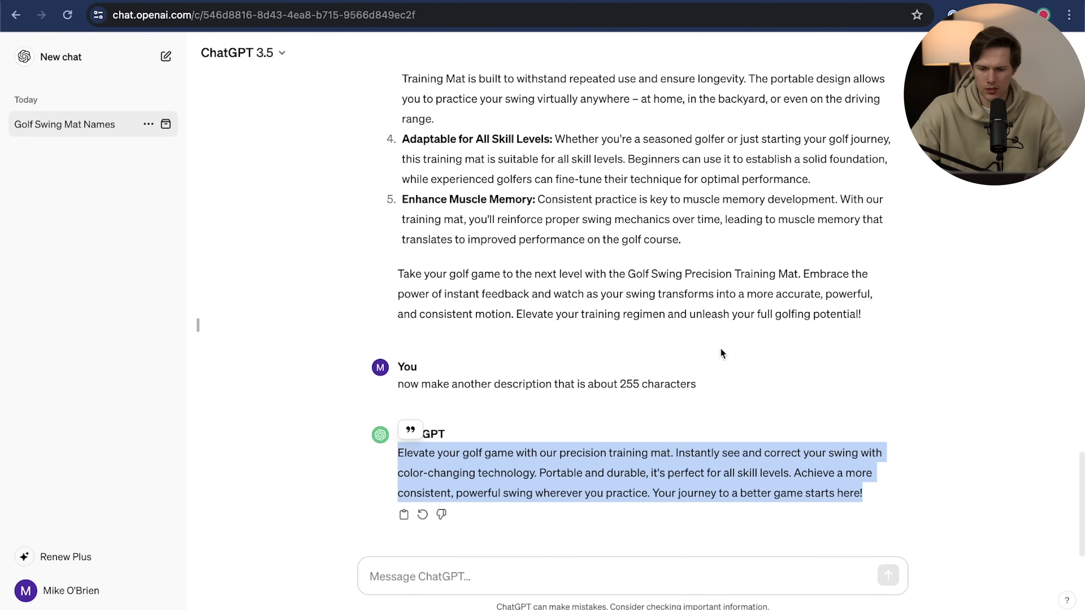
{"action": "scroll", "coordinate": [726, 354], "scroll_direction": "up", "scroll_amount": 3}
{"action": "left_click_drag", "start_coordinate": [875, 425], "coordinate": [399, 163]}
{"action": "key", "text": "super+c"}
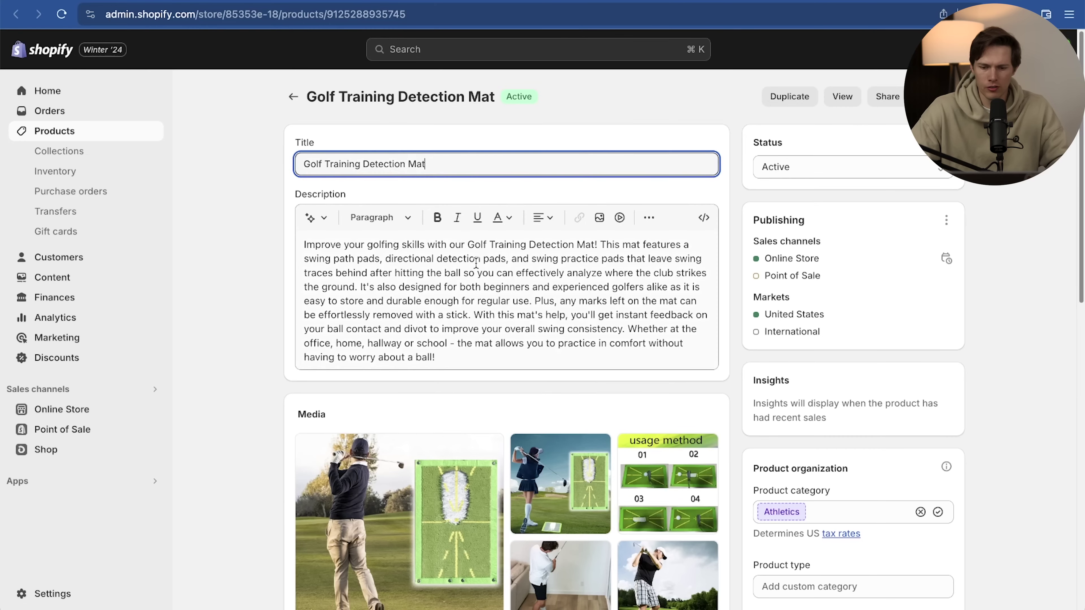
{"action": "key", "text": "super+a"}
{"action": "key", "text": "super+v"}
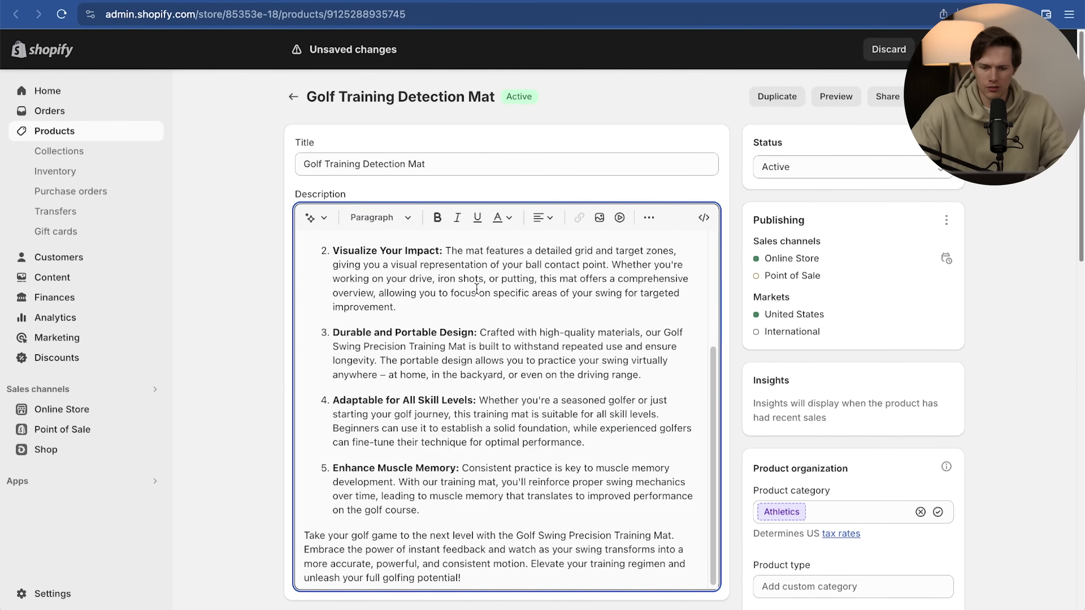
{"action": "scroll", "coordinate": [477, 289], "scroll_direction": "up", "scroll_amount": 5}
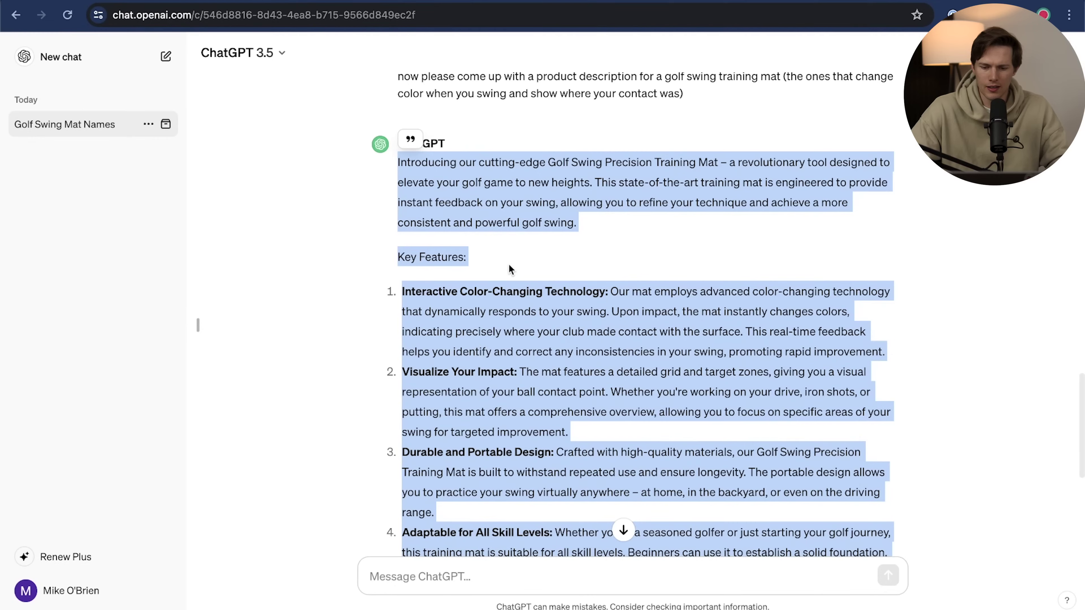
Ask ChatGPT to come up with a product title and set the product's title to "Precision Golf Swing Training Mat"
{"action": "scroll", "coordinate": [509, 270], "scroll_direction": "down", "scroll_amount": 10}
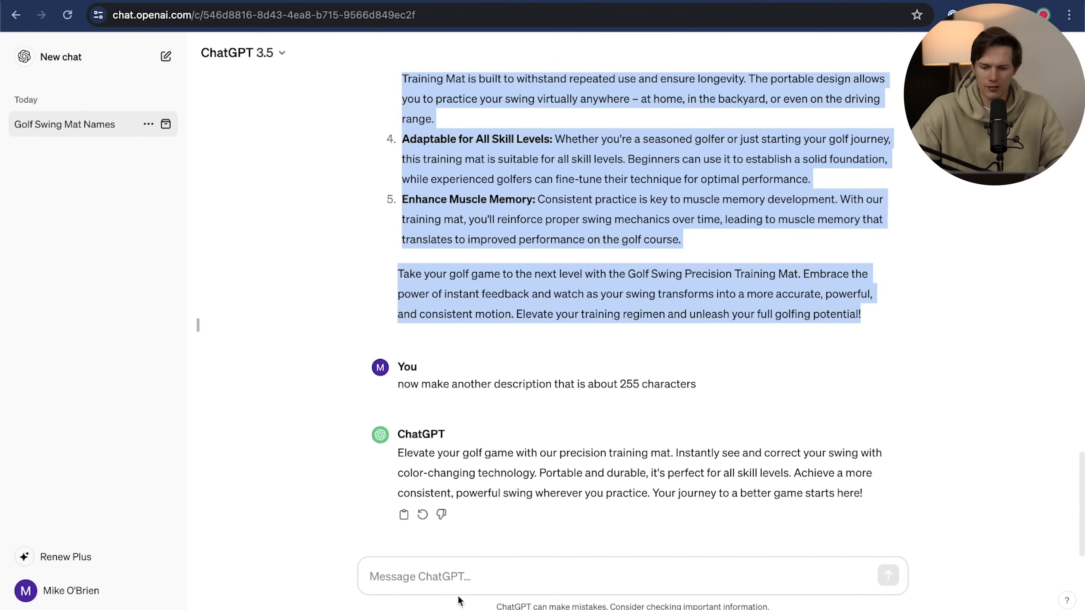
{"action": "left_click", "coordinate": [461, 582]}
{"action": "type", "text": "now come up with a product"}
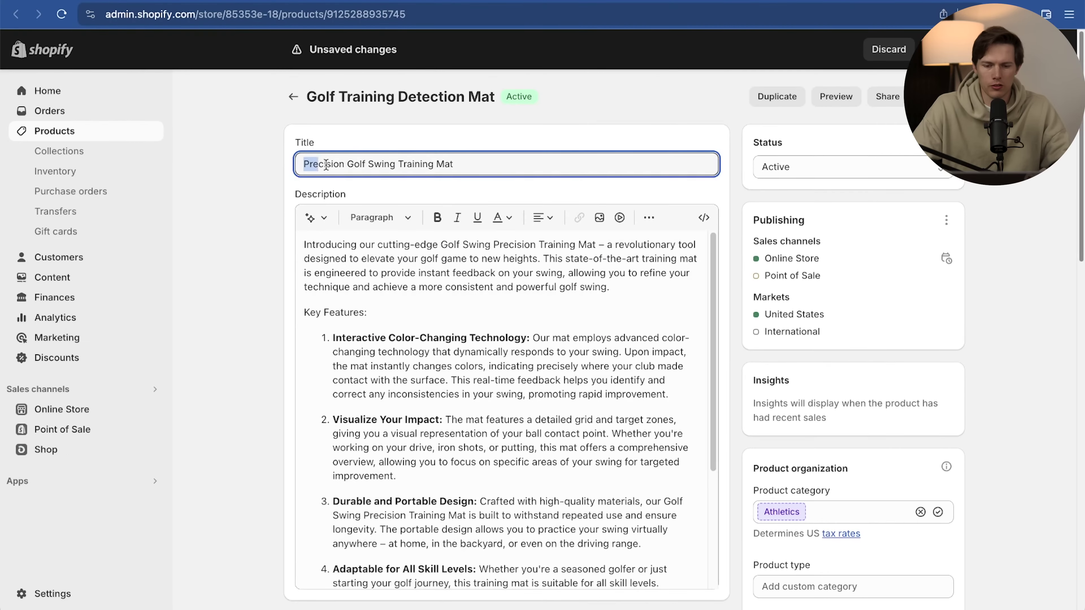
{"action": "left_click_drag", "start_coordinate": [326, 164], "coordinate": [453, 166]}
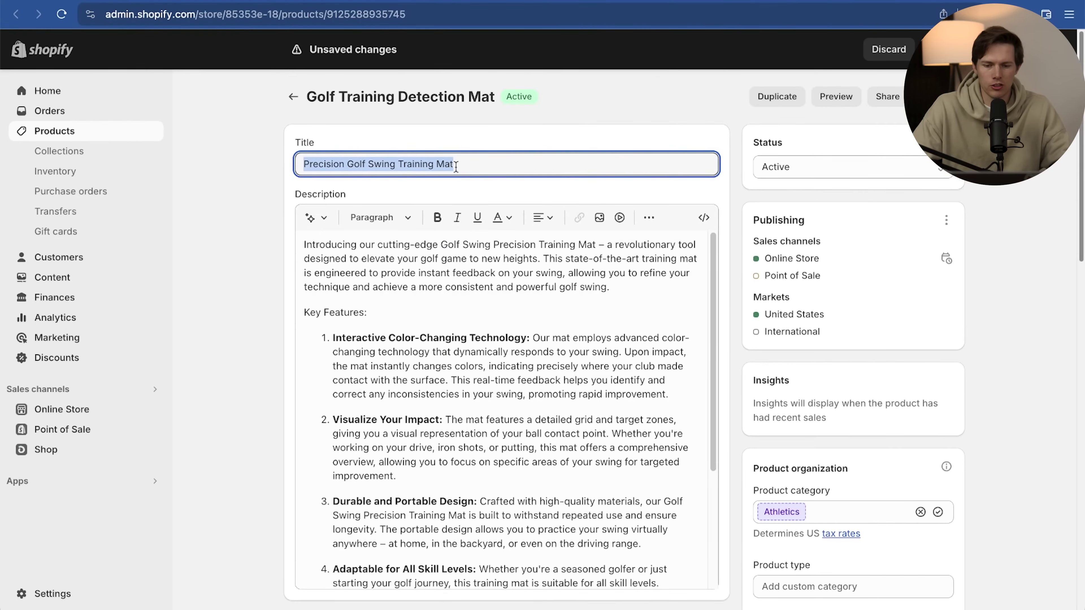
{"action": "left_click", "coordinate": [474, 165]}
Change the As Photo variant's image to the photo of the man in the dark sweater swinging beside the mat
{"action": "scroll", "coordinate": [270, 317], "scroll_direction": "down", "scroll_amount": 15}
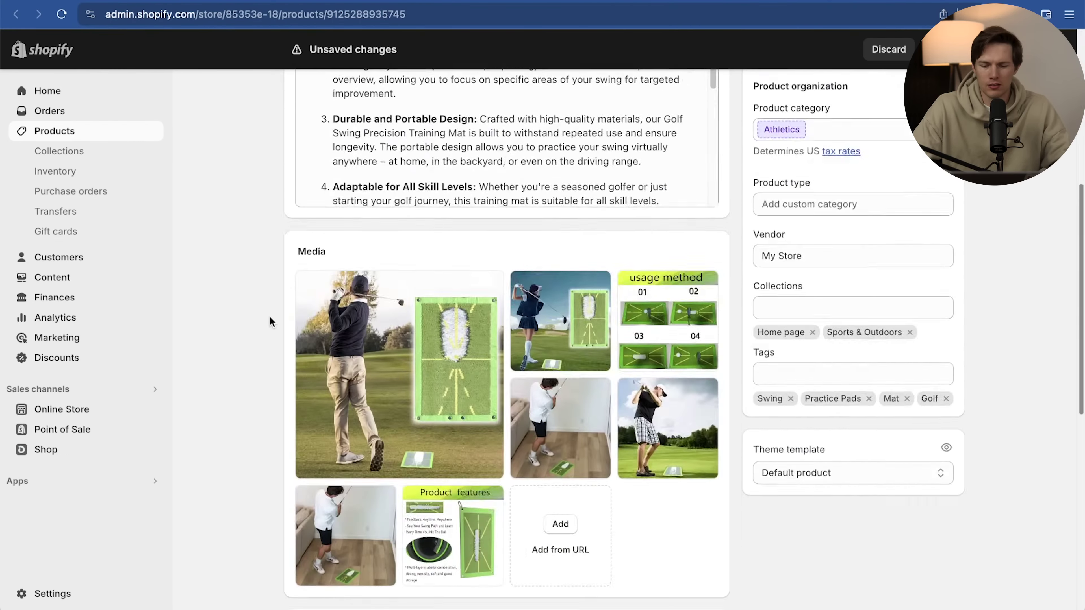
{"action": "scroll", "coordinate": [269, 321], "scroll_direction": "down", "scroll_amount": 1}
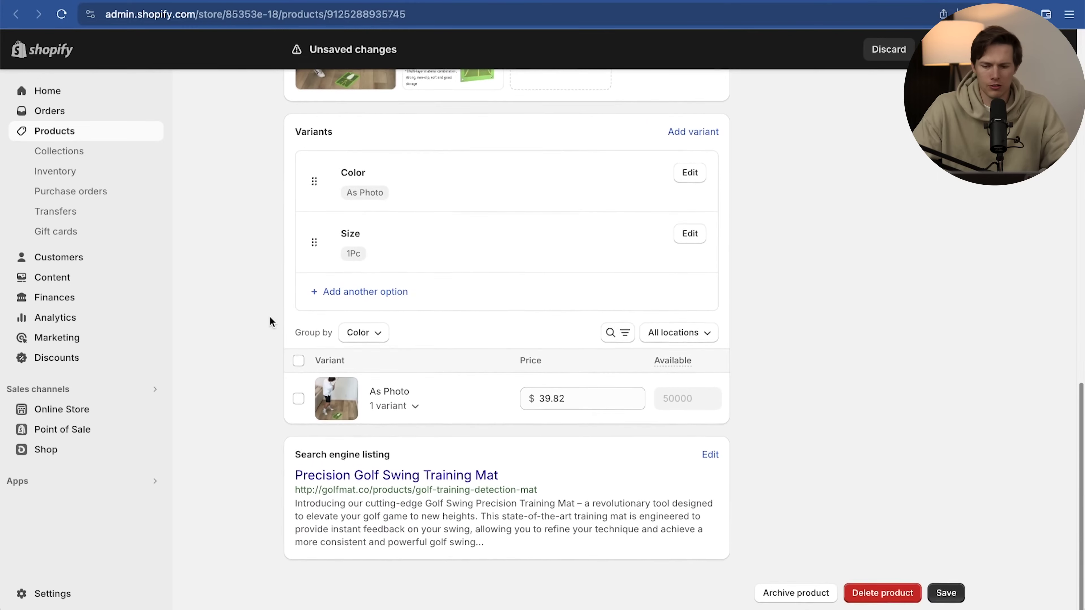
{"action": "left_click", "coordinate": [576, 399]}
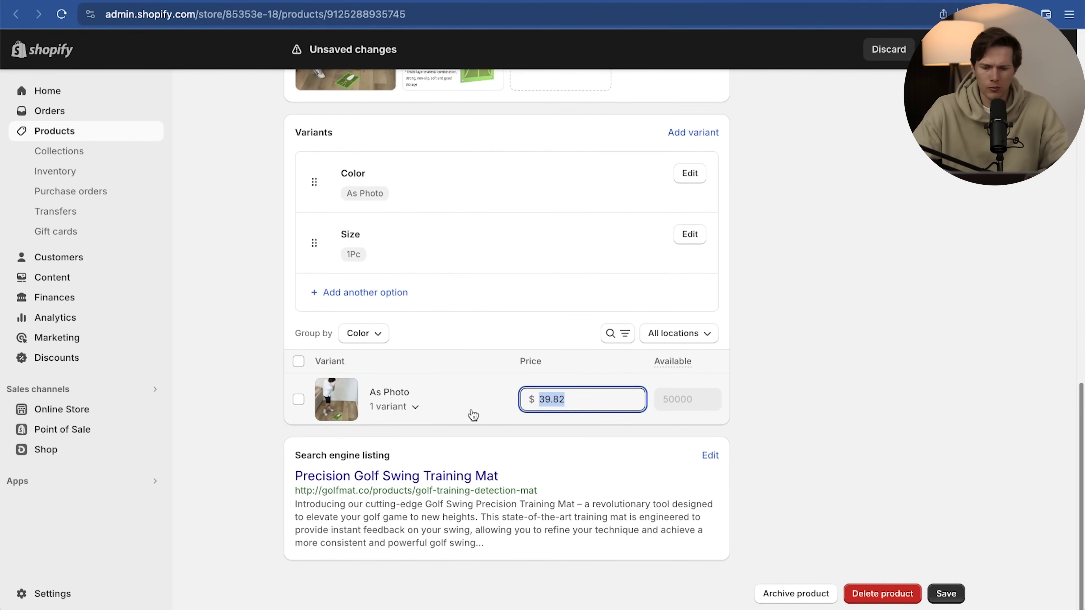
{"action": "left_click", "coordinate": [412, 406]}
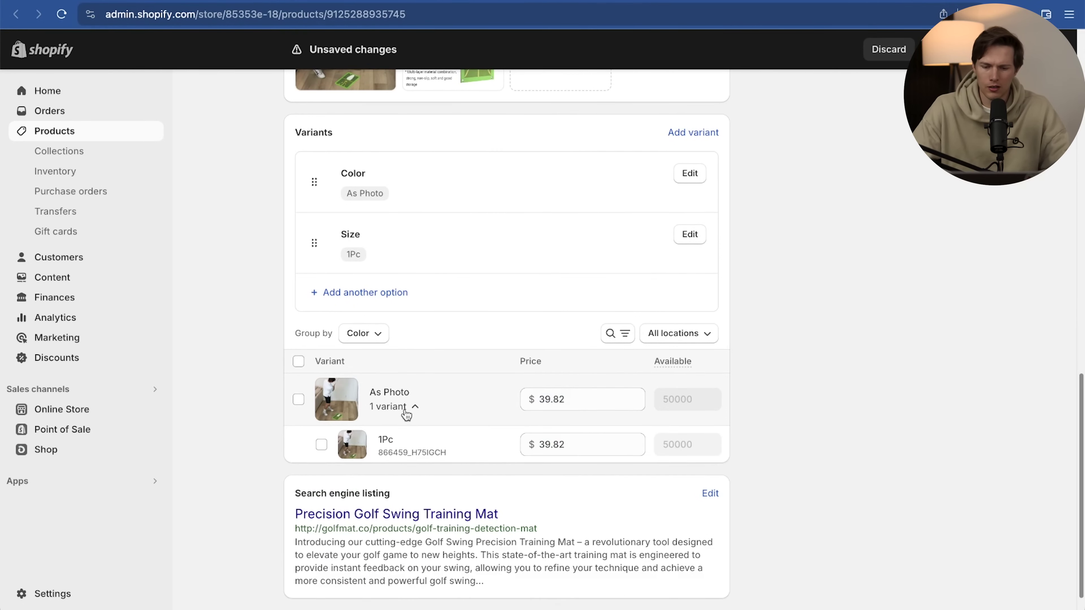
{"action": "left_click", "coordinate": [406, 410]}
{"action": "left_click", "coordinate": [341, 402]}
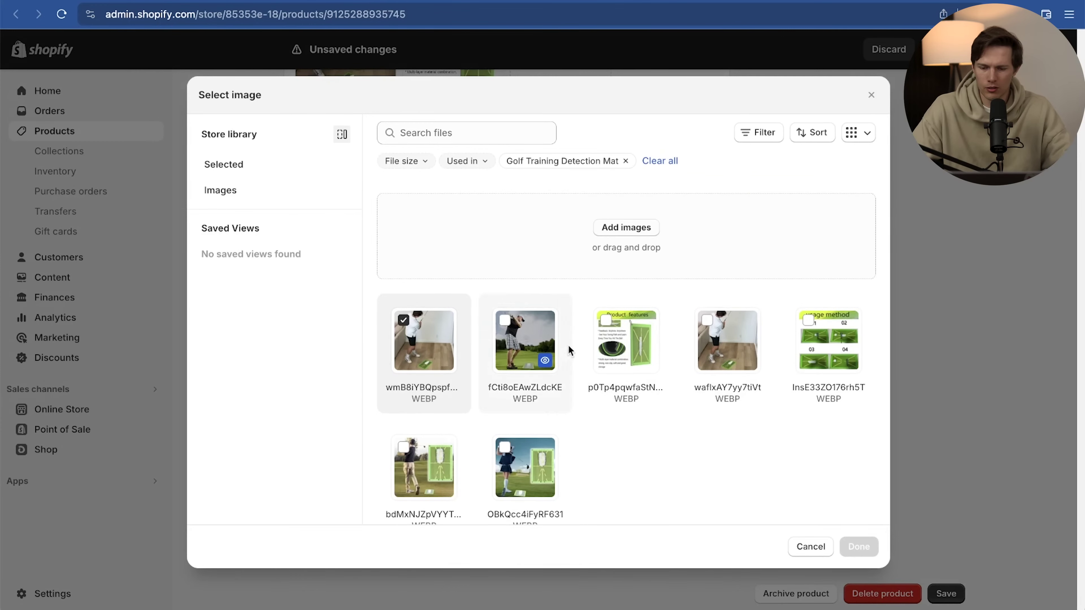
{"action": "left_click", "coordinate": [423, 468]}
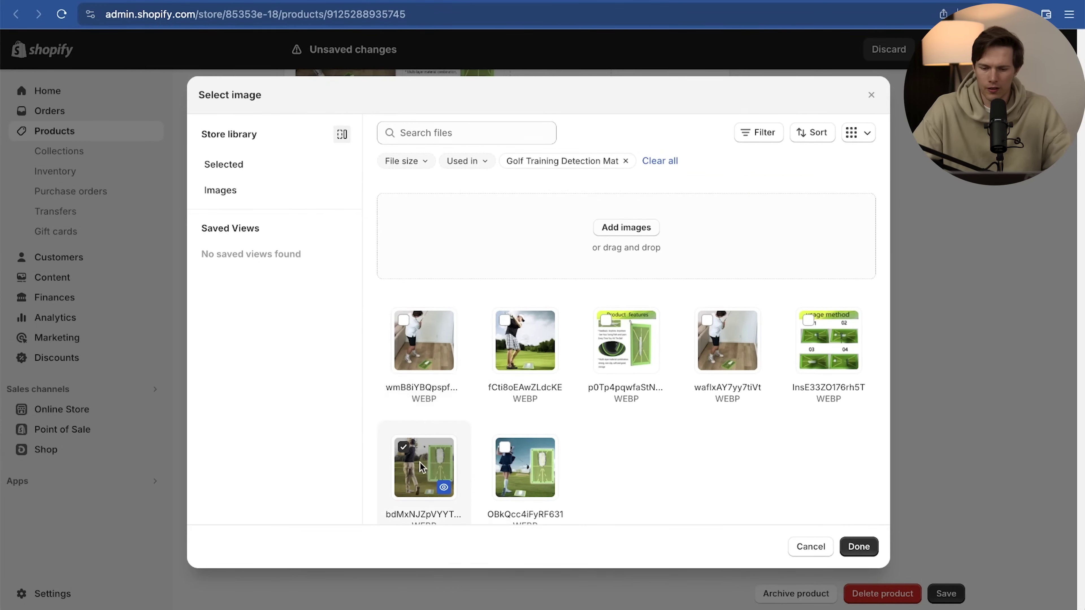
{"action": "left_click", "coordinate": [857, 547]}
Set the As Photo variant's price to $34.95 and save the product
{"action": "scroll", "coordinate": [768, 448], "scroll_direction": "up", "scroll_amount": 5}
{"action": "scroll", "coordinate": [767, 448], "scroll_direction": "down", "scroll_amount": 5}
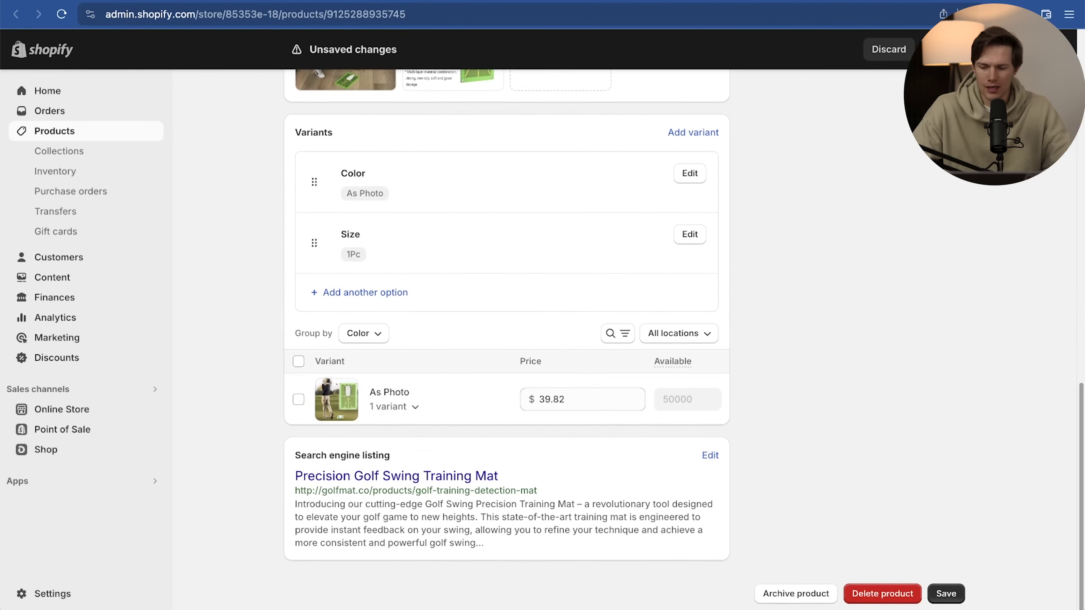
{"action": "left_click", "coordinate": [556, 390]}
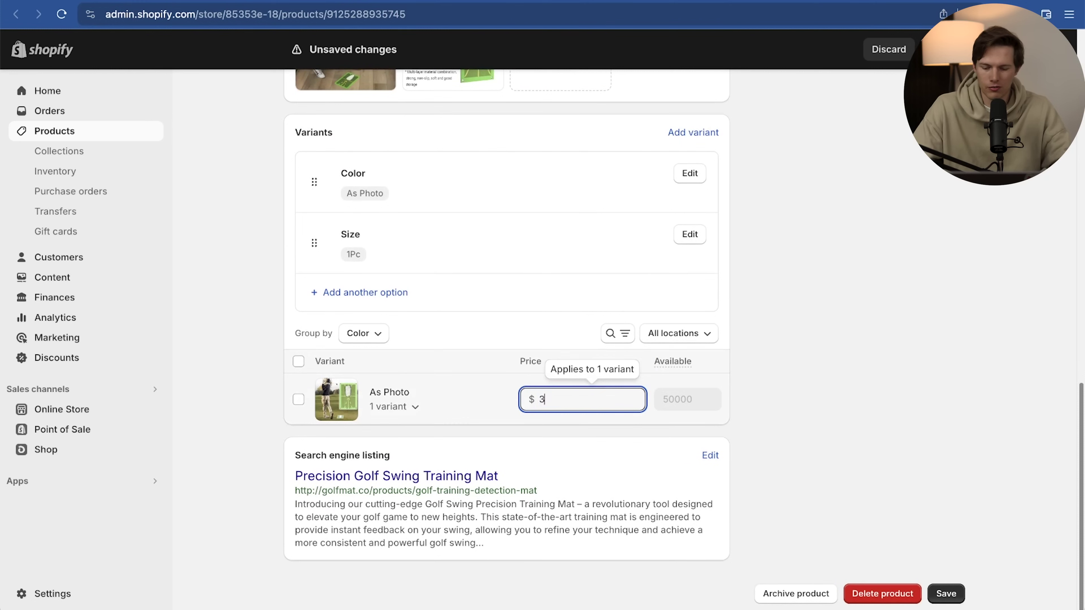
{"action": "type", "text": "34.95"}
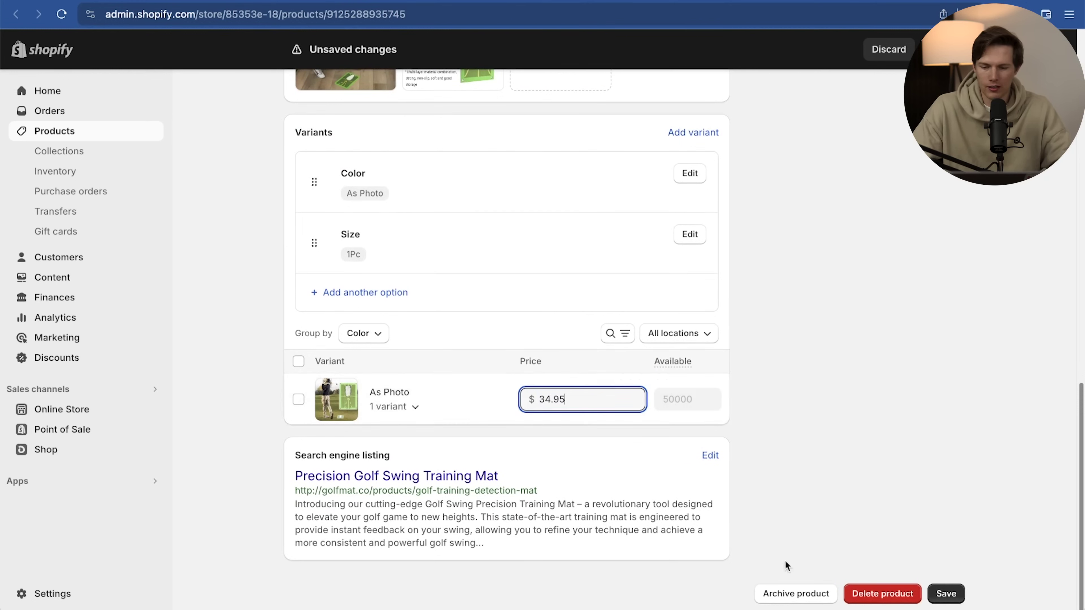
{"action": "left_click", "coordinate": [951, 594]}
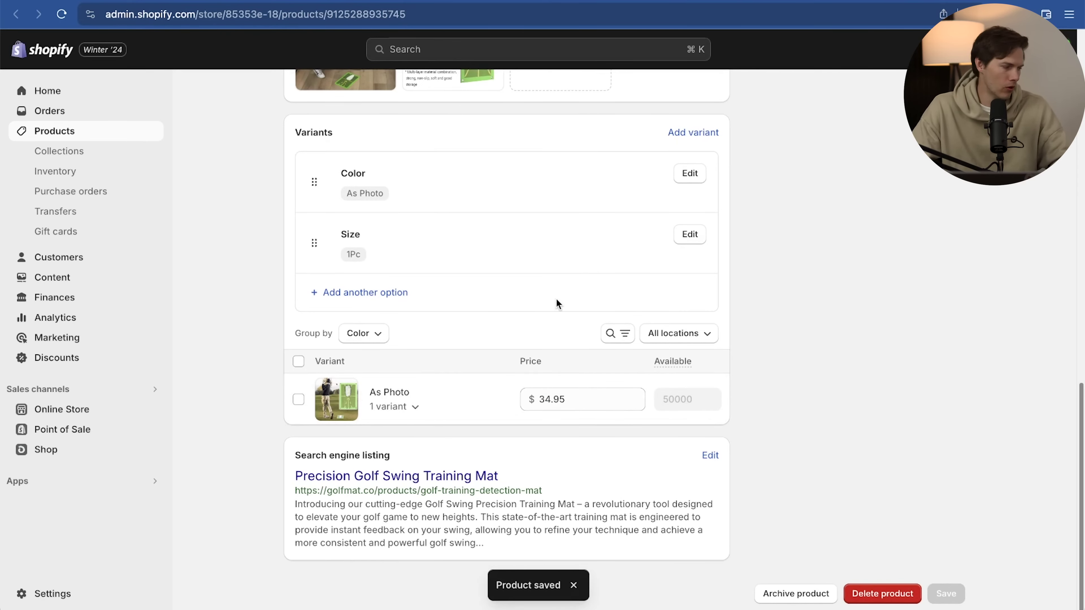
Review the saved product details, and return to the theme editor to check the Featured product section in the home page preview
{"action": "scroll", "coordinate": [895, 404], "scroll_direction": "up", "scroll_amount": 15}
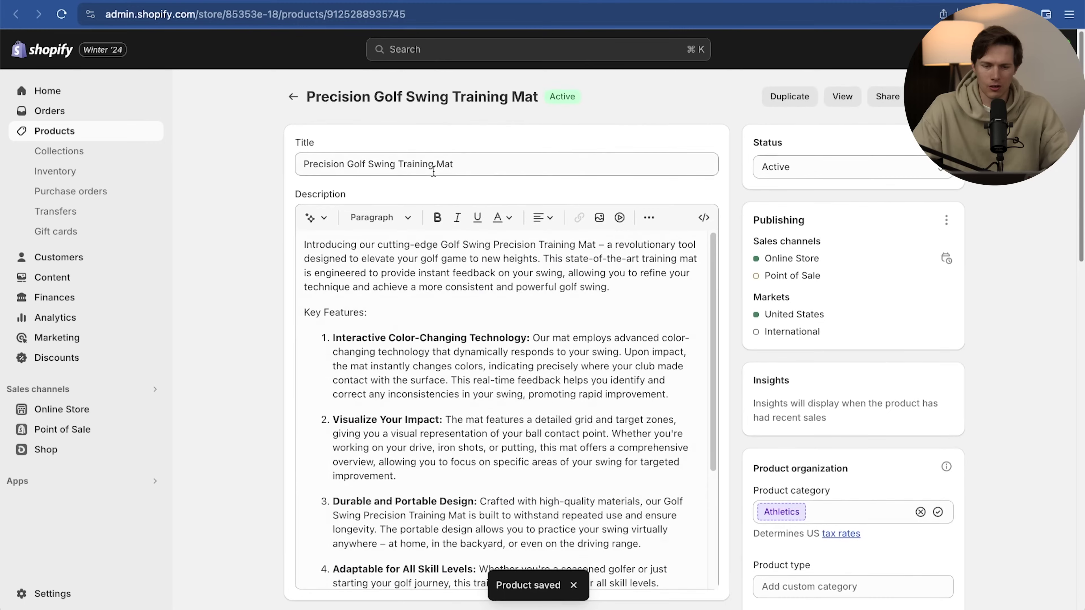
{"action": "scroll", "coordinate": [809, 282], "scroll_direction": "down", "scroll_amount": 3}
{"action": "scroll", "coordinate": [808, 282], "scroll_direction": "down", "scroll_amount": 2}
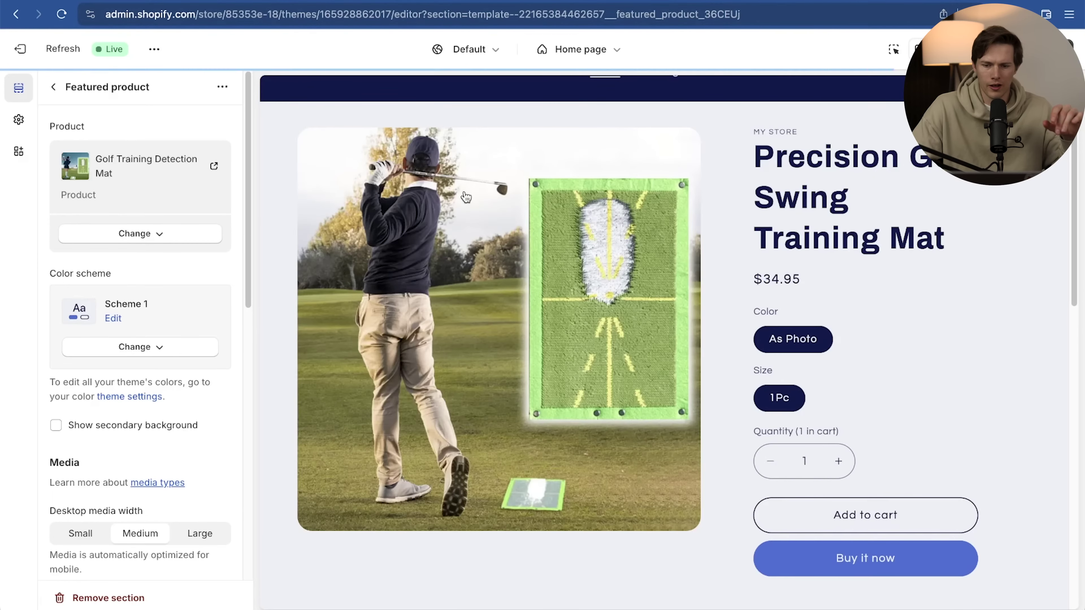
{"action": "scroll", "coordinate": [536, 231], "scroll_direction": "down", "scroll_amount": 3}
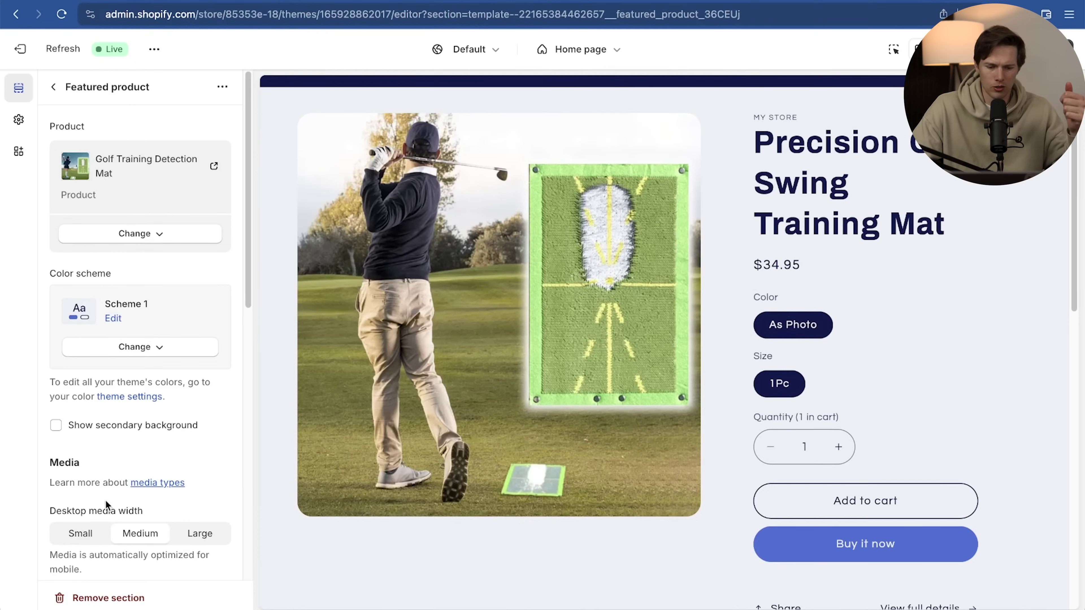
Review the Featured product settings and the home page preview from the product down to the email signup
{"action": "scroll", "coordinate": [107, 505], "scroll_direction": "down", "scroll_amount": 9}
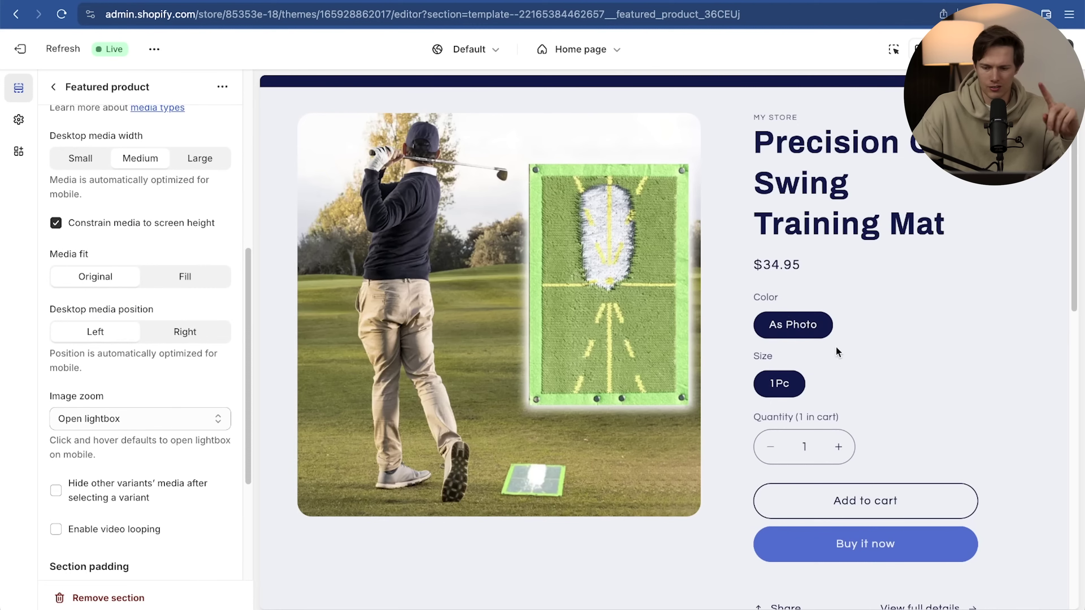
{"action": "scroll", "coordinate": [836, 377], "scroll_direction": "down", "scroll_amount": 2}
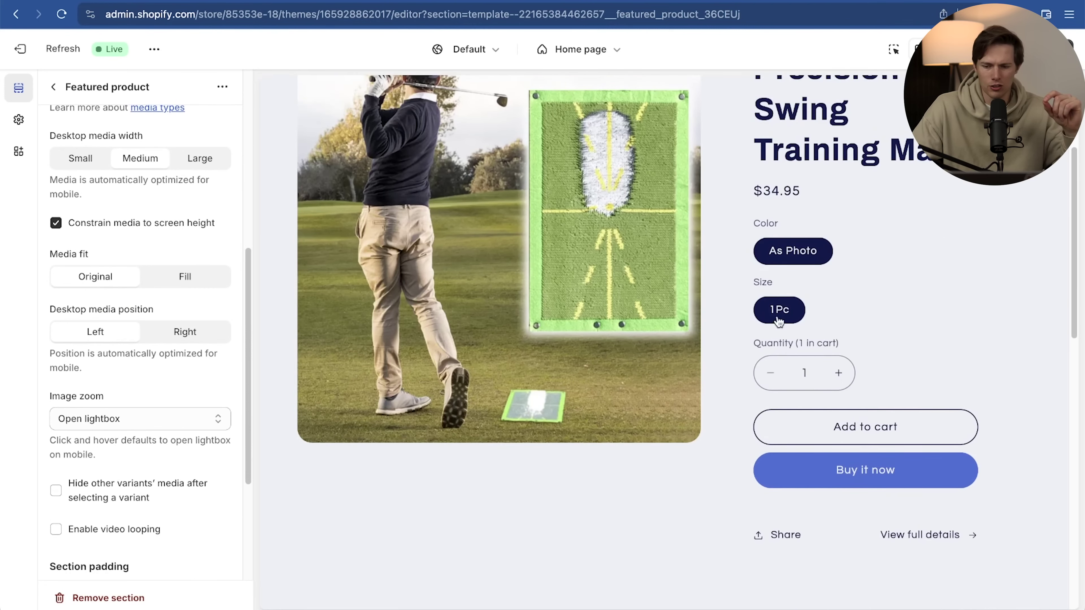
{"action": "scroll", "coordinate": [920, 336], "scroll_direction": "down", "scroll_amount": 10}
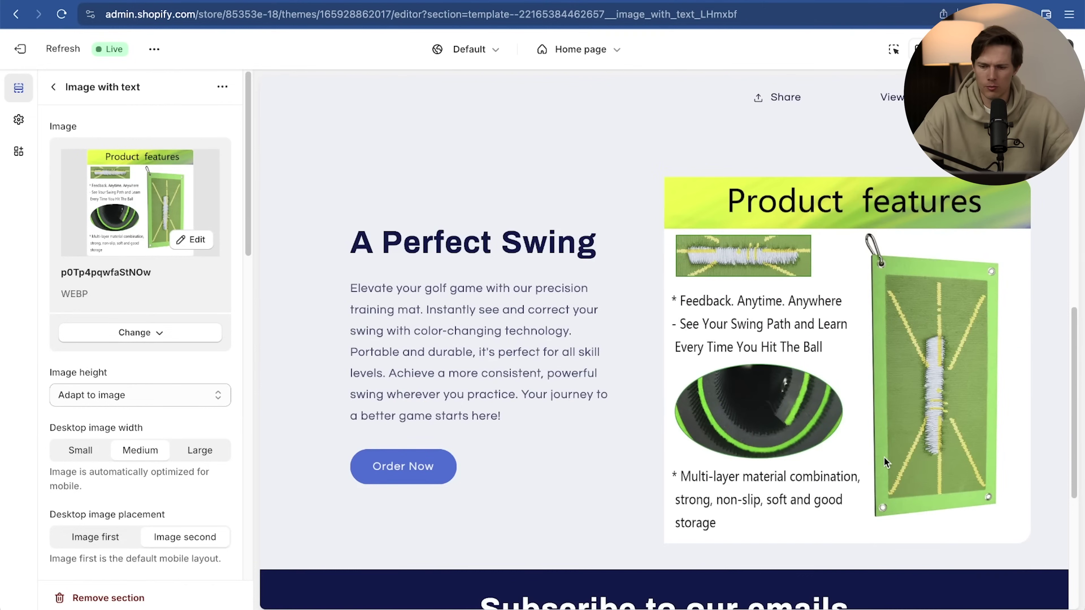
{"action": "scroll", "coordinate": [884, 457], "scroll_direction": "down", "scroll_amount": 8}
{"action": "scroll", "coordinate": [883, 457], "scroll_direction": "up", "scroll_amount": 15}
{"action": "scroll", "coordinate": [881, 457], "scroll_direction": "down", "scroll_amount": 3}
{"action": "scroll", "coordinate": [880, 457], "scroll_direction": "down", "scroll_amount": 8}
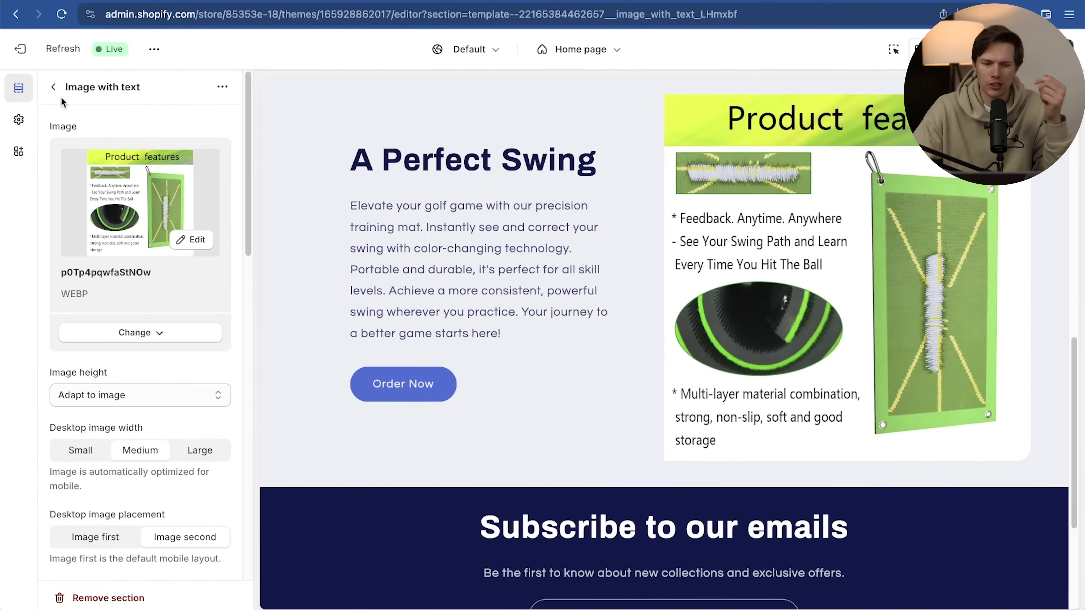
Search the available sections for "testimonial" and add a Multicolumn section below the Image with text section
{"action": "left_click", "coordinate": [53, 87]}
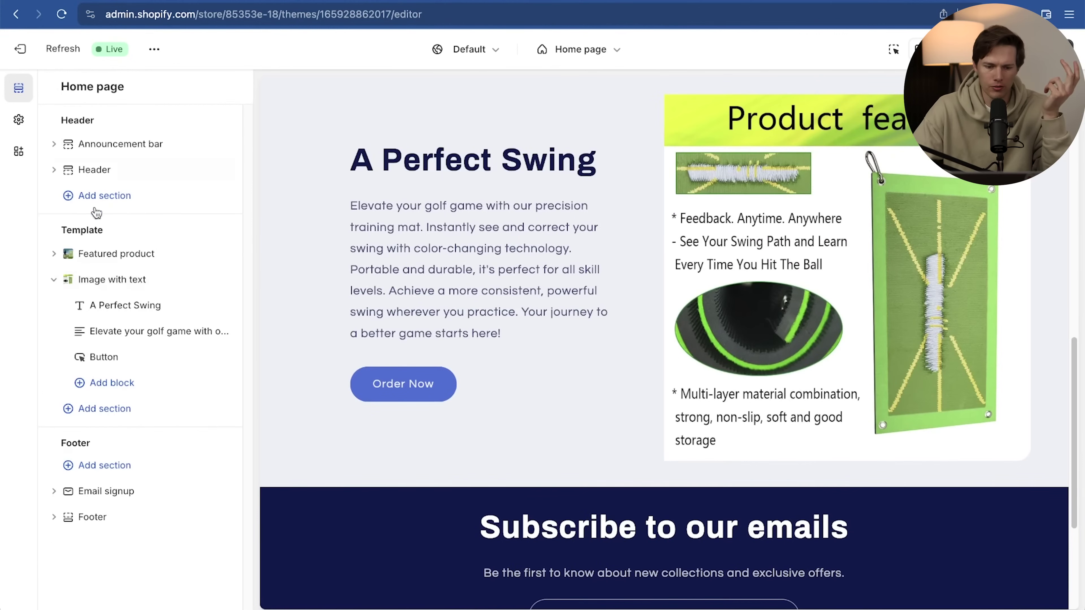
{"action": "left_click", "coordinate": [124, 411]}
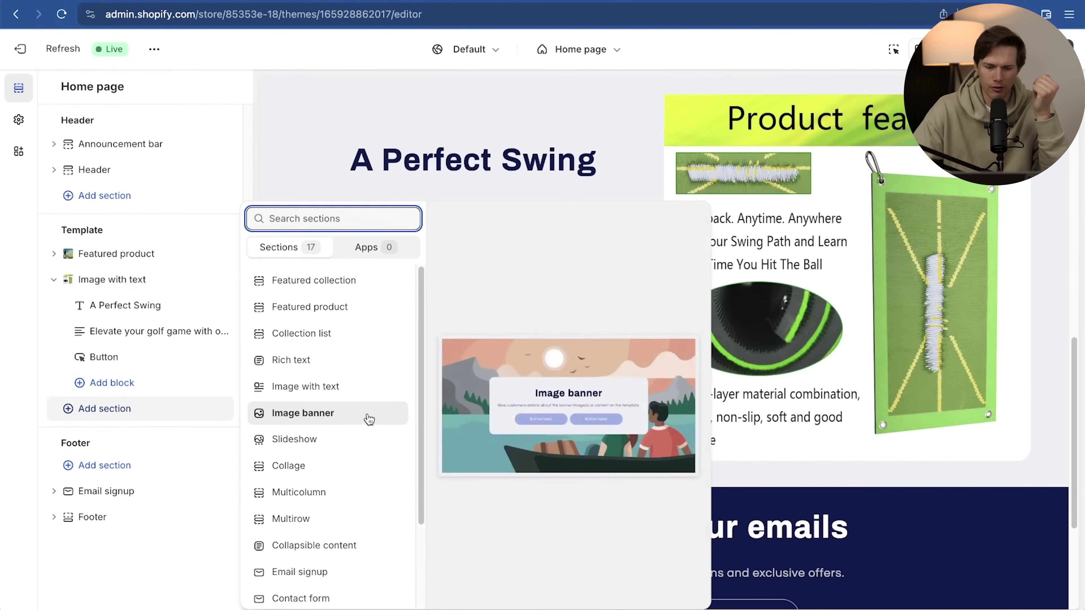
{"action": "scroll", "coordinate": [363, 470], "scroll_direction": "down", "scroll_amount": 1}
{"action": "type", "text": "testimonial"}
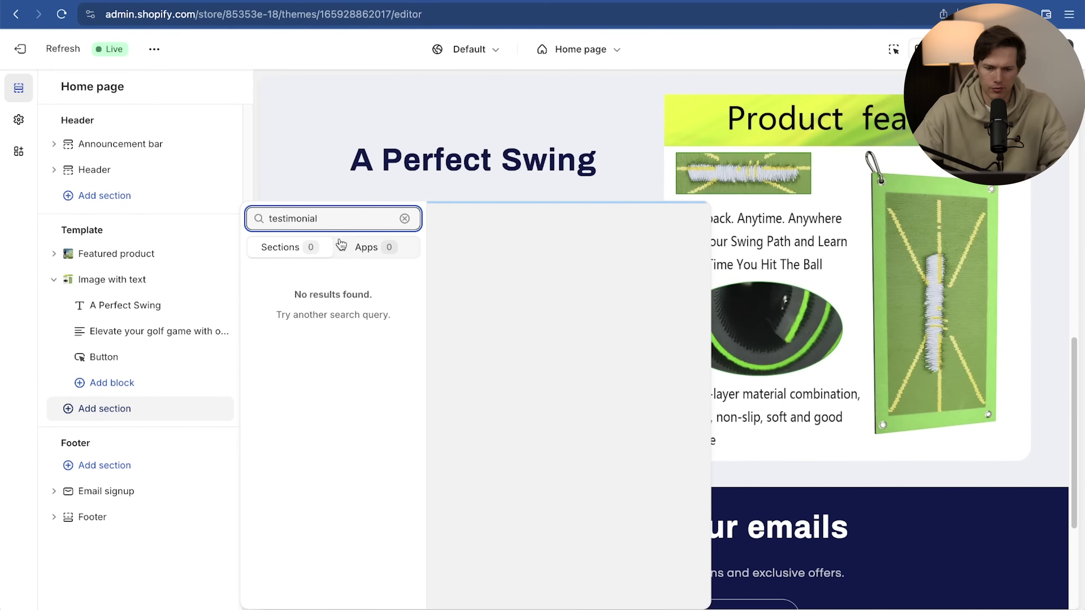
{"action": "key", "text": "super+a"}
{"action": "key", "text": "BackSpace"}
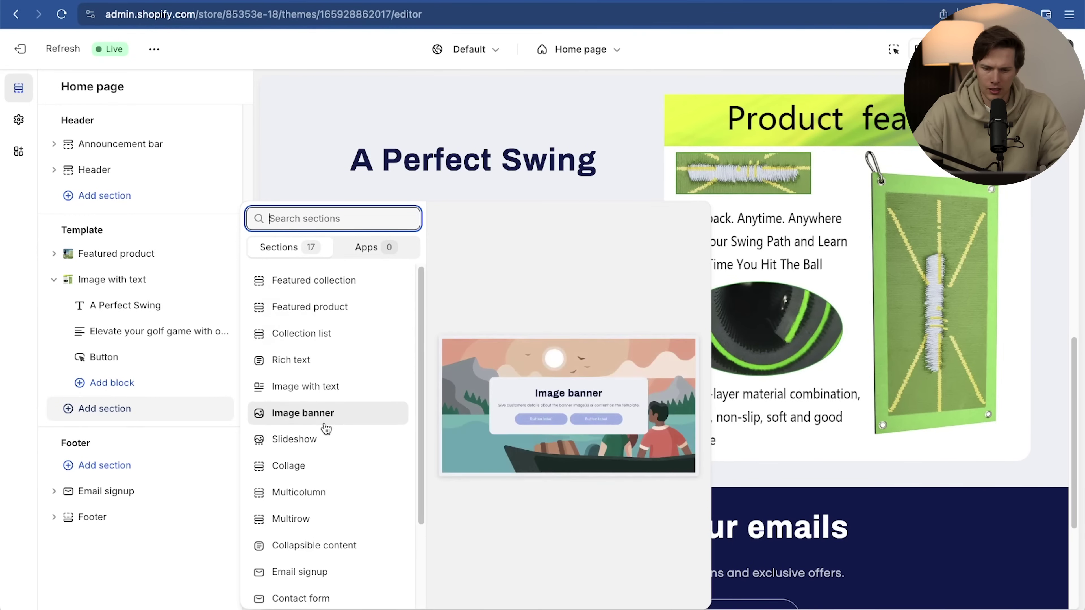
{"action": "left_click", "coordinate": [329, 496]}
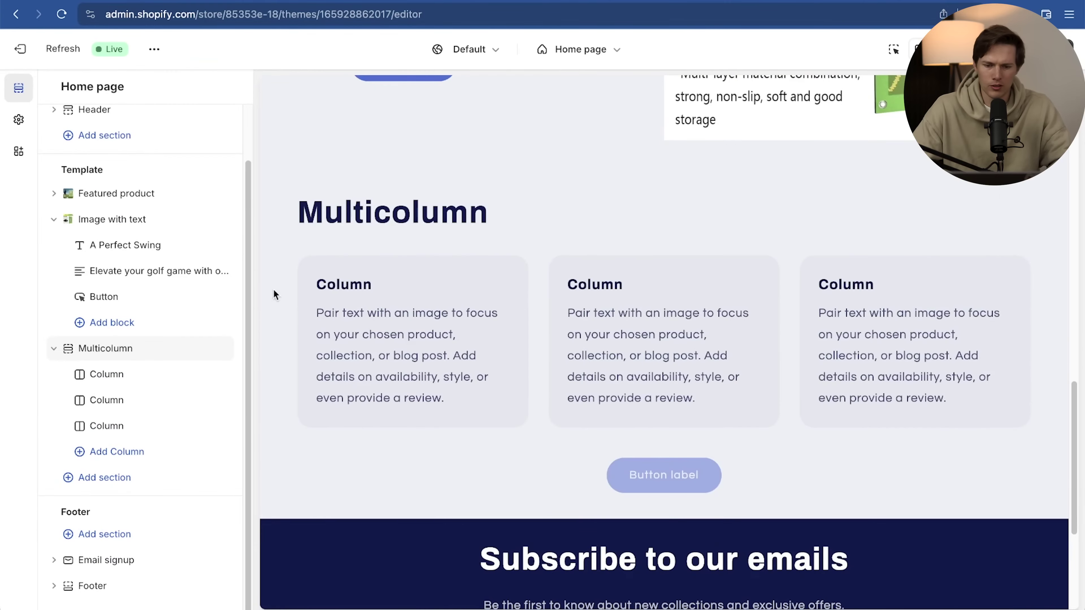
Set the Multicolumn section's heading to "Testimonials"
{"action": "left_click", "coordinate": [113, 349]}
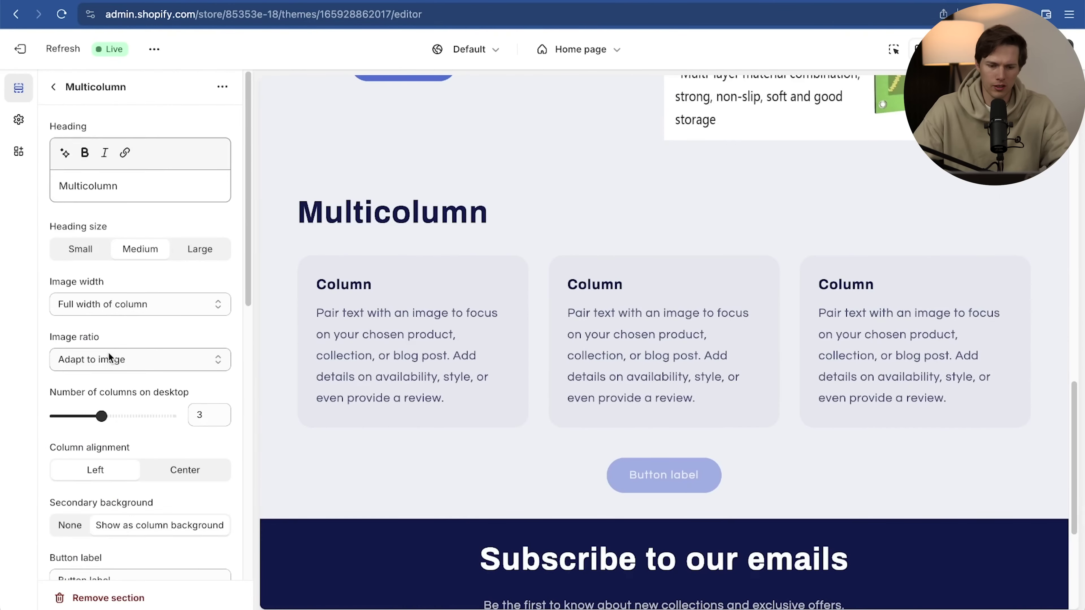
{"action": "triple_click", "coordinate": [144, 192]}
{"action": "type", "text": "T"}
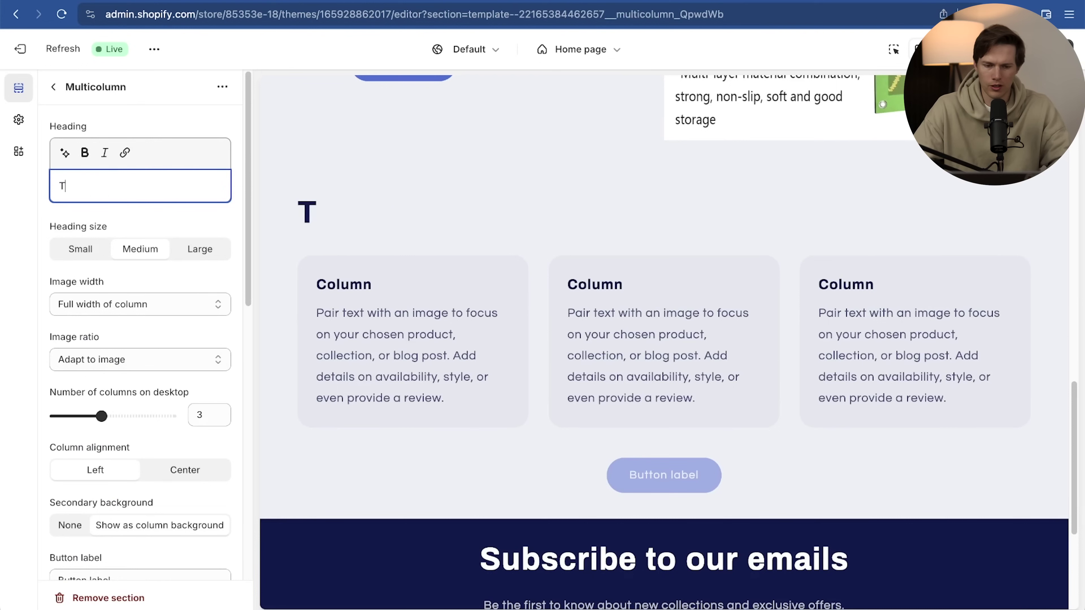
{"action": "type", "text": "estimonials"}
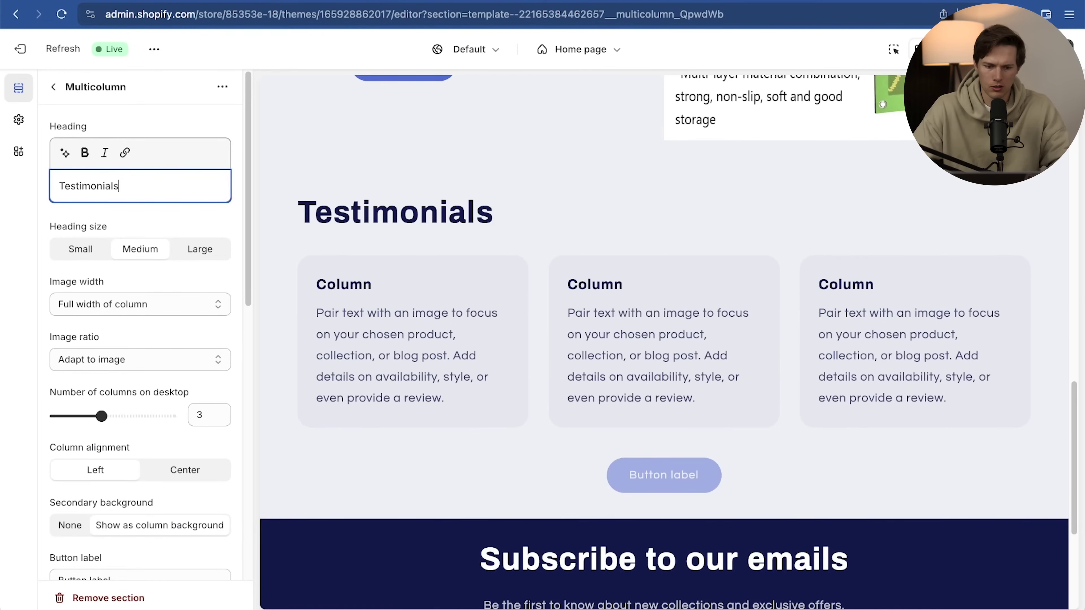
{"action": "left_click", "coordinate": [57, 88]}
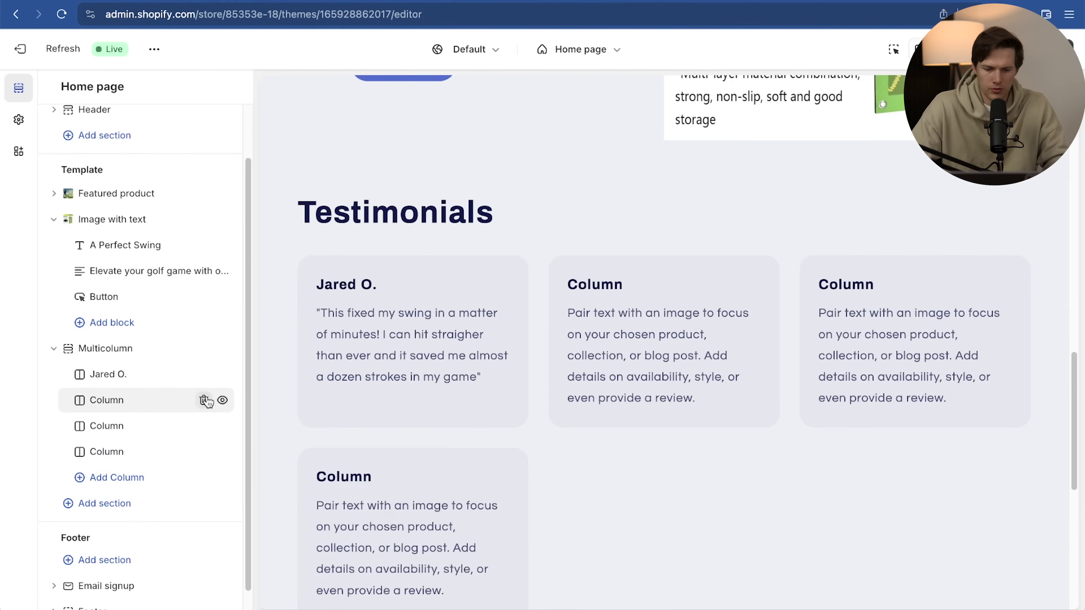
Remove the extra column from the Testimonials section and enter a reviewer's name as the second column's heading
{"action": "left_click", "coordinate": [205, 401]}
{"action": "left_click", "coordinate": [112, 398]}
{"action": "left_click", "coordinate": [125, 291]}
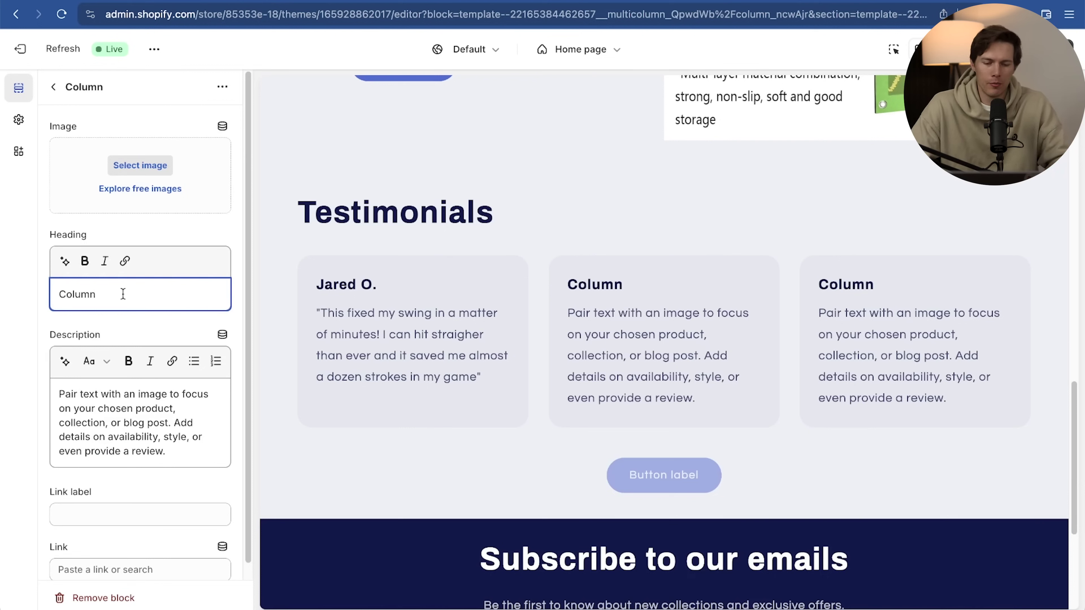
{"action": "double_click", "coordinate": [123, 294]}
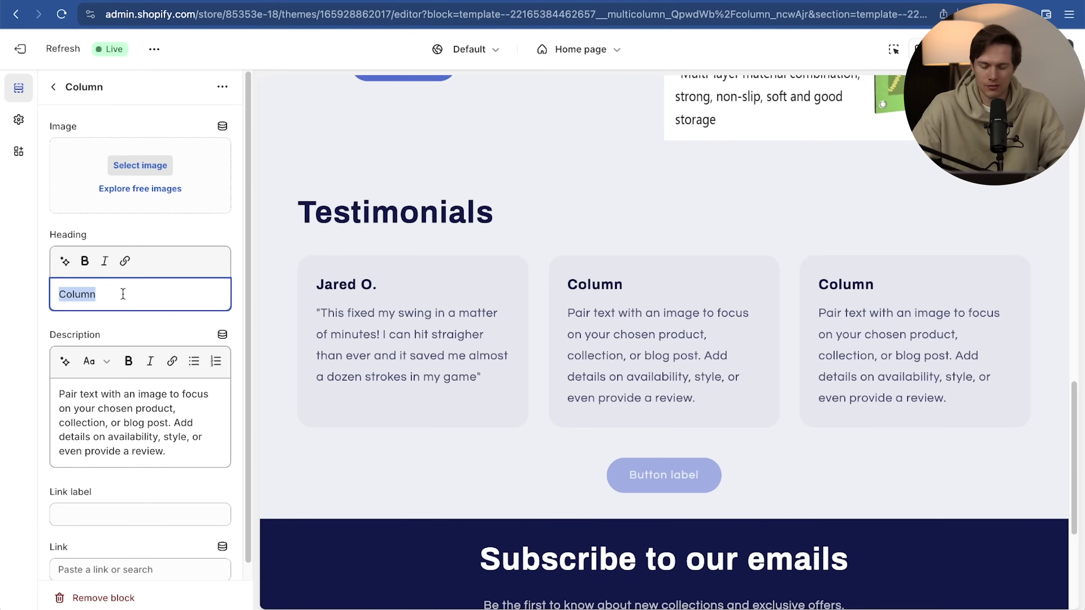
{"action": "type", "text": "Stetson G."}
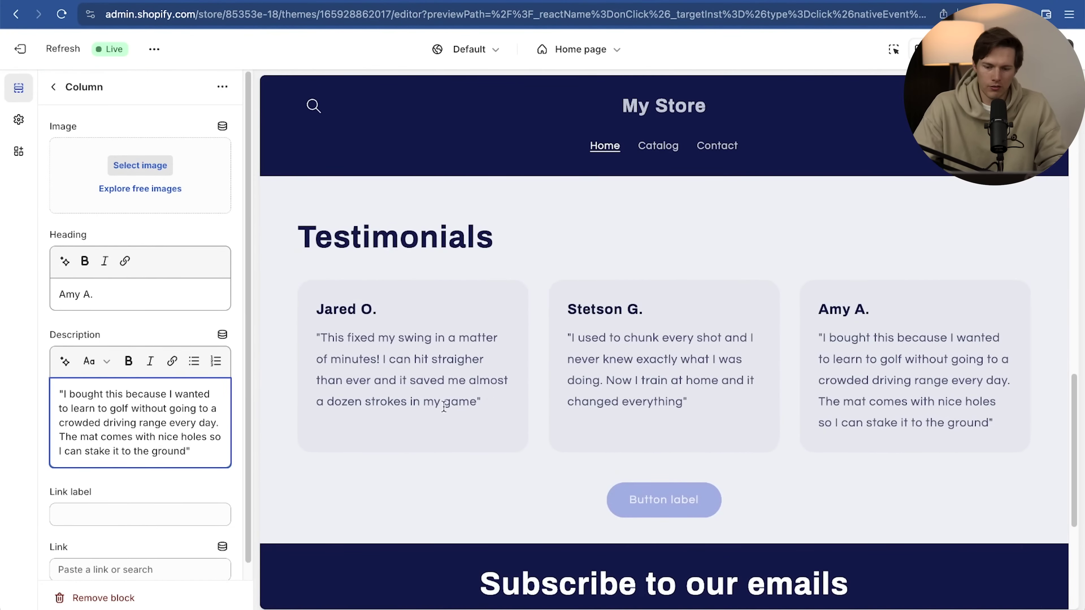
Clear the button label of the Testimonials section so that no button is shown beneath the reviews
{"action": "scroll", "coordinate": [145, 537], "scroll_direction": "down", "scroll_amount": 1}
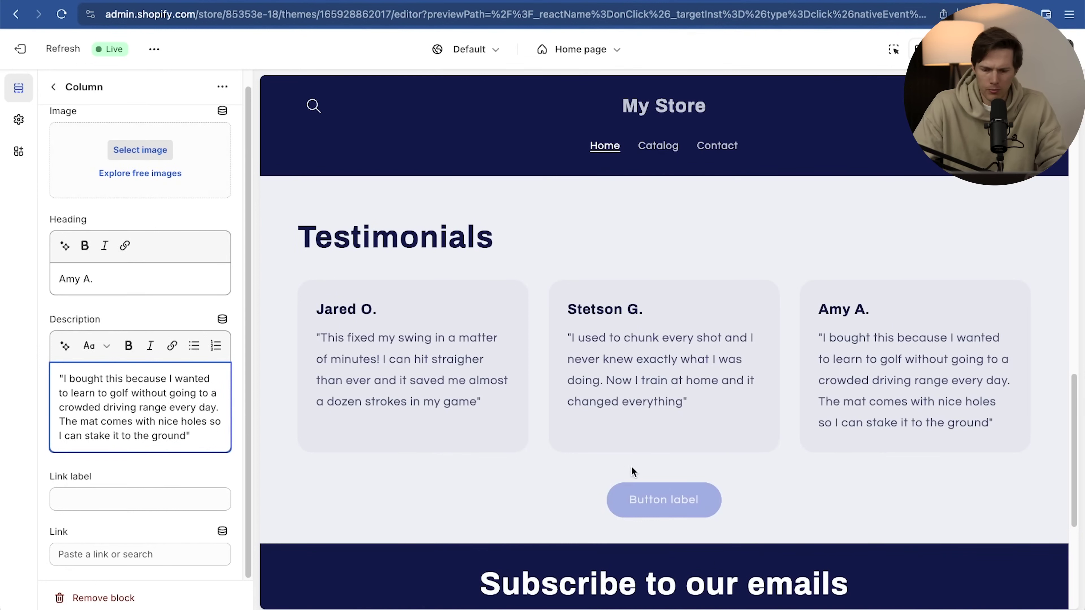
{"action": "left_click", "coordinate": [55, 89]}
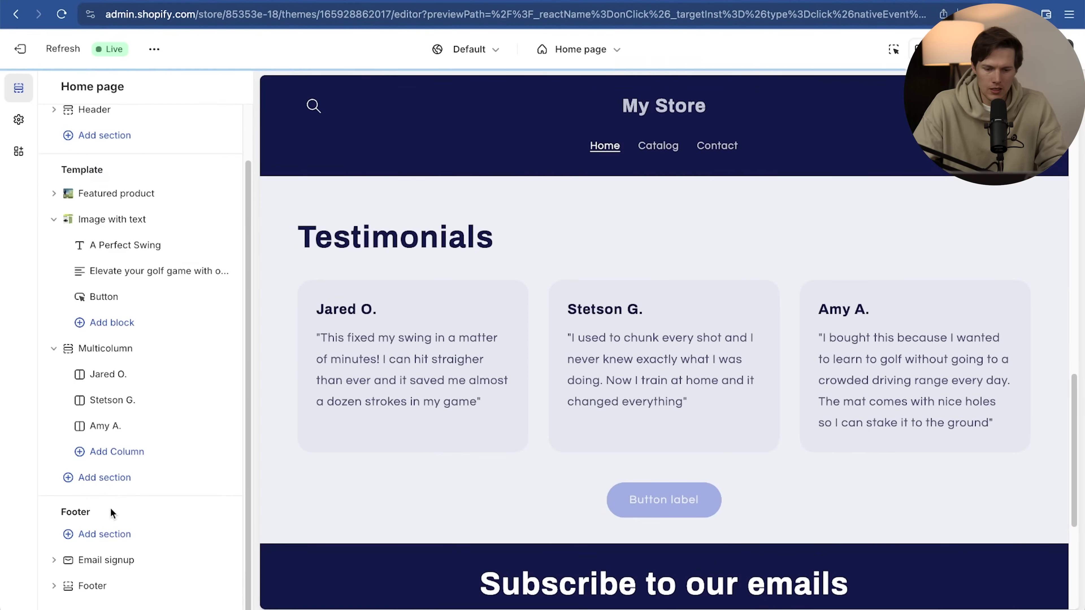
{"action": "scroll", "coordinate": [623, 465], "scroll_direction": "down", "scroll_amount": 3}
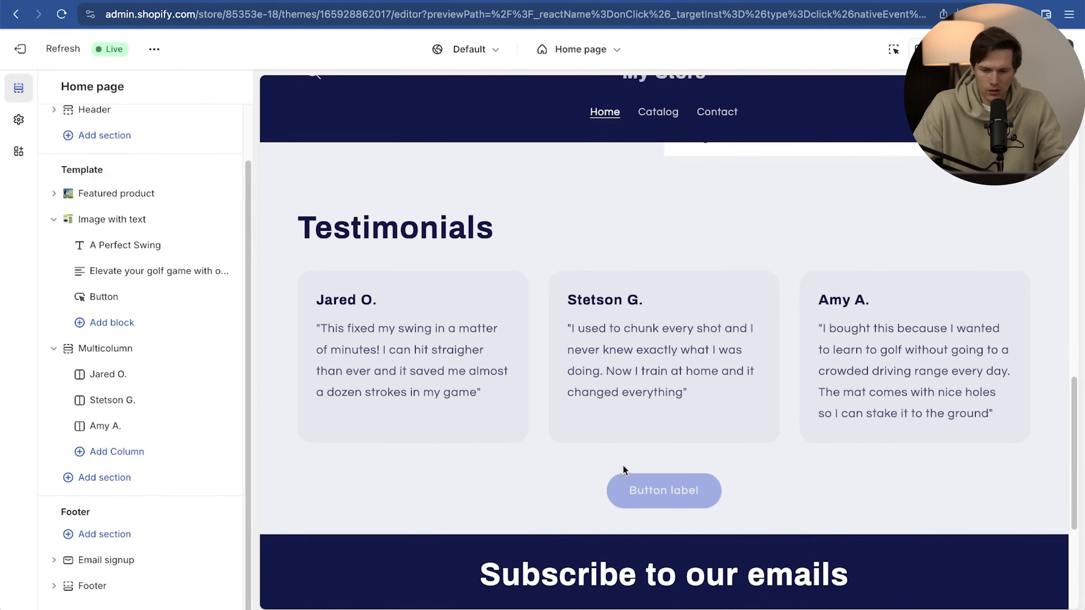
{"action": "left_click", "coordinate": [110, 349]}
{"action": "scroll", "coordinate": [131, 474], "scroll_direction": "down", "scroll_amount": 5}
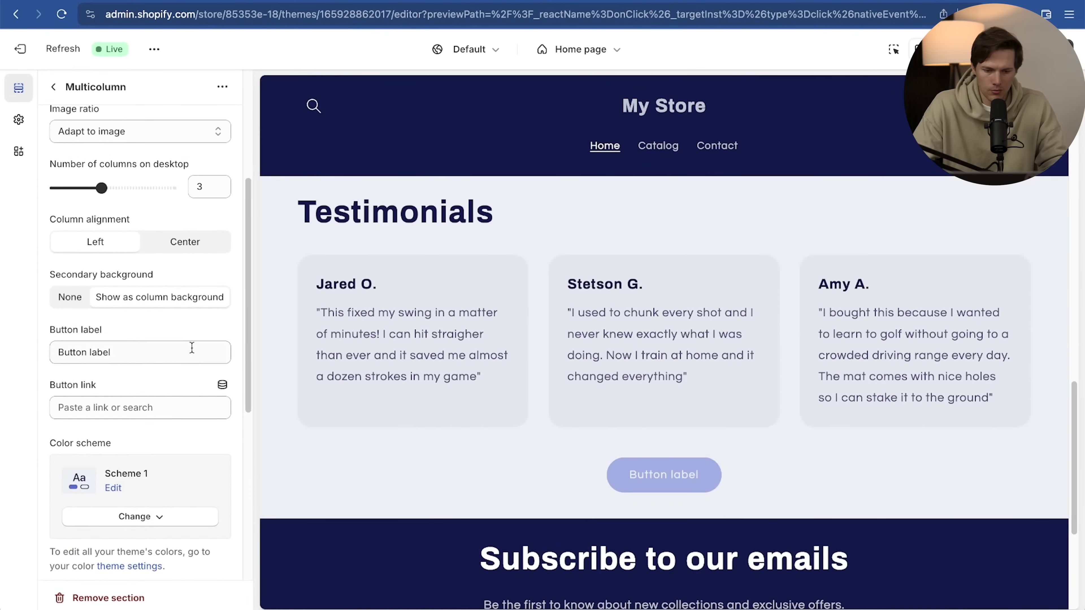
{"action": "triple_click", "coordinate": [130, 353]}
{"action": "key", "text": "BackSpace"}
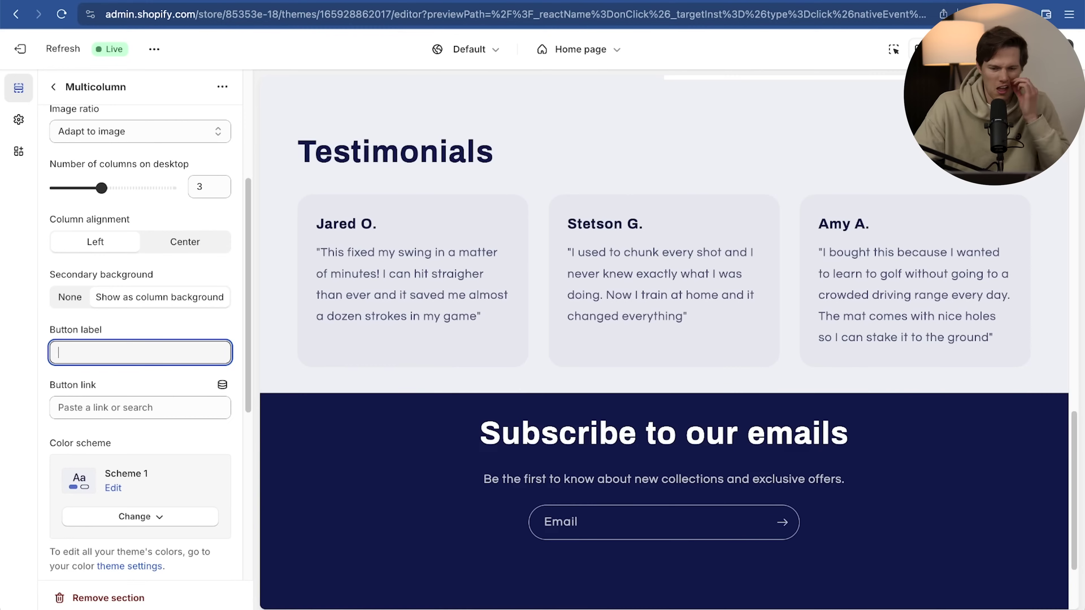
{"action": "left_click", "coordinate": [252, 387]}
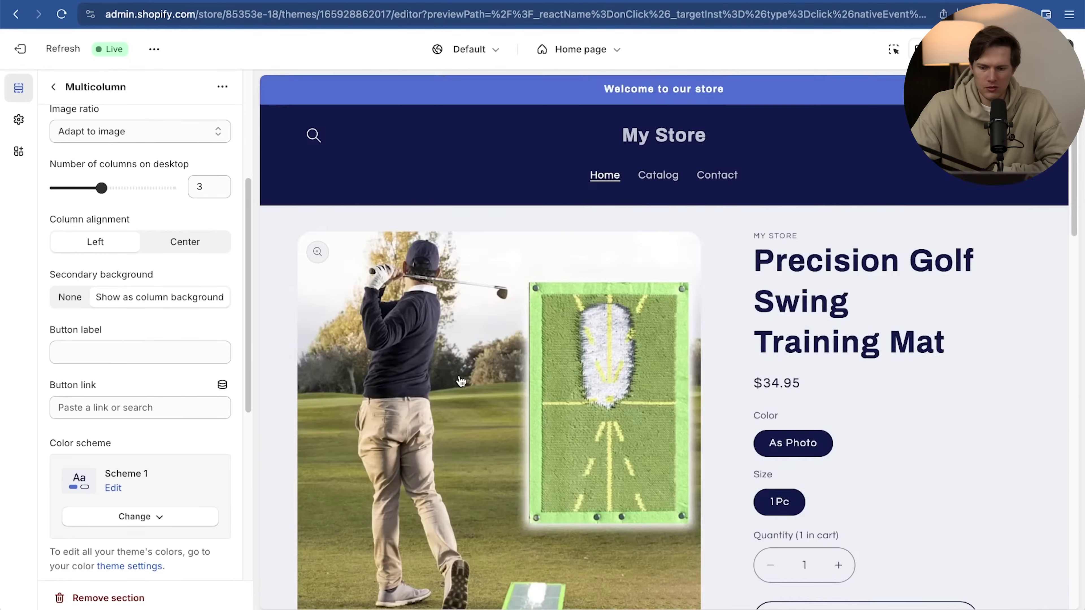
Add an Image banner section below the testimonials and open its heading block
{"action": "scroll", "coordinate": [460, 382], "scroll_direction": "down", "scroll_amount": 5}
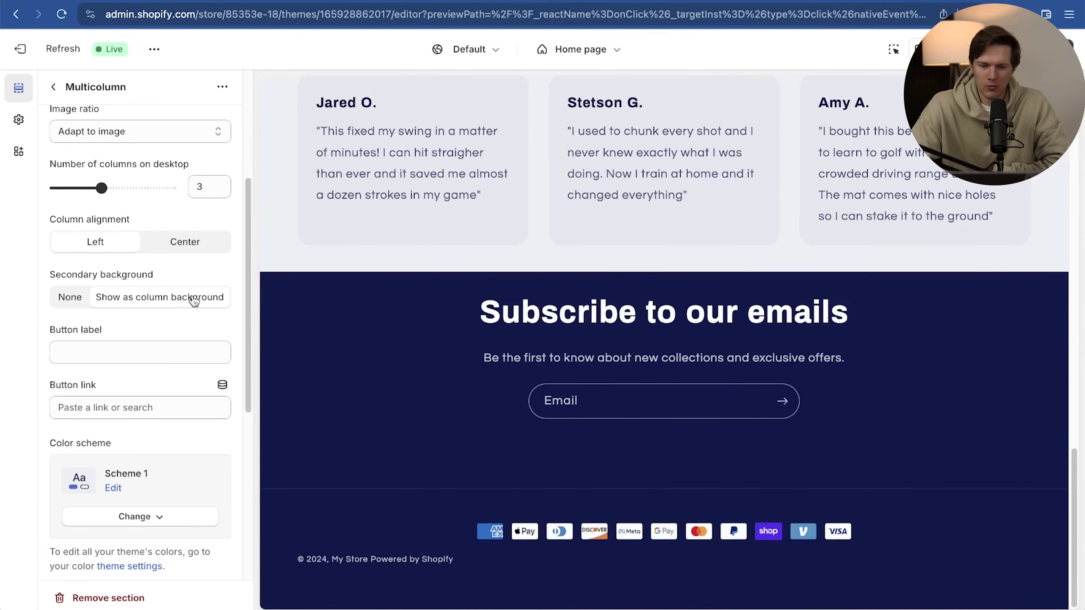
{"action": "left_click", "coordinate": [57, 89]}
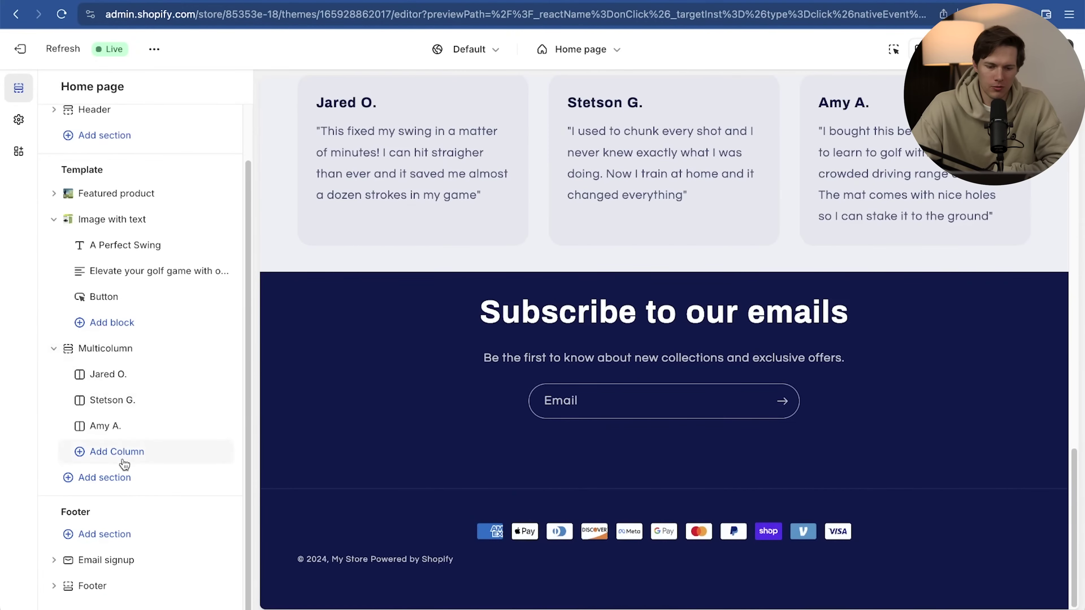
{"action": "left_click", "coordinate": [115, 477]}
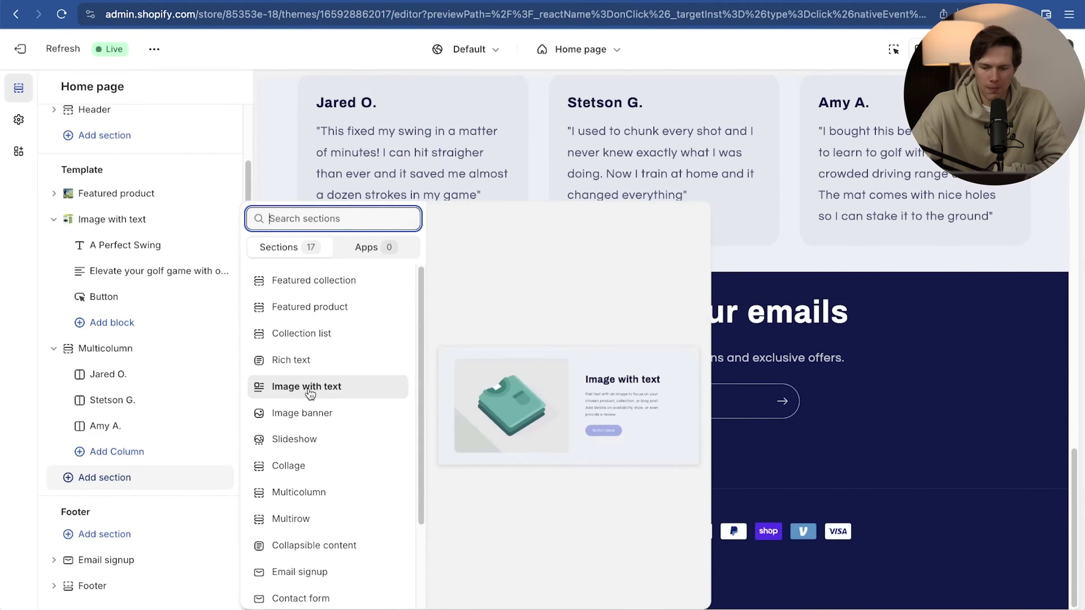
{"action": "left_click", "coordinate": [303, 413]}
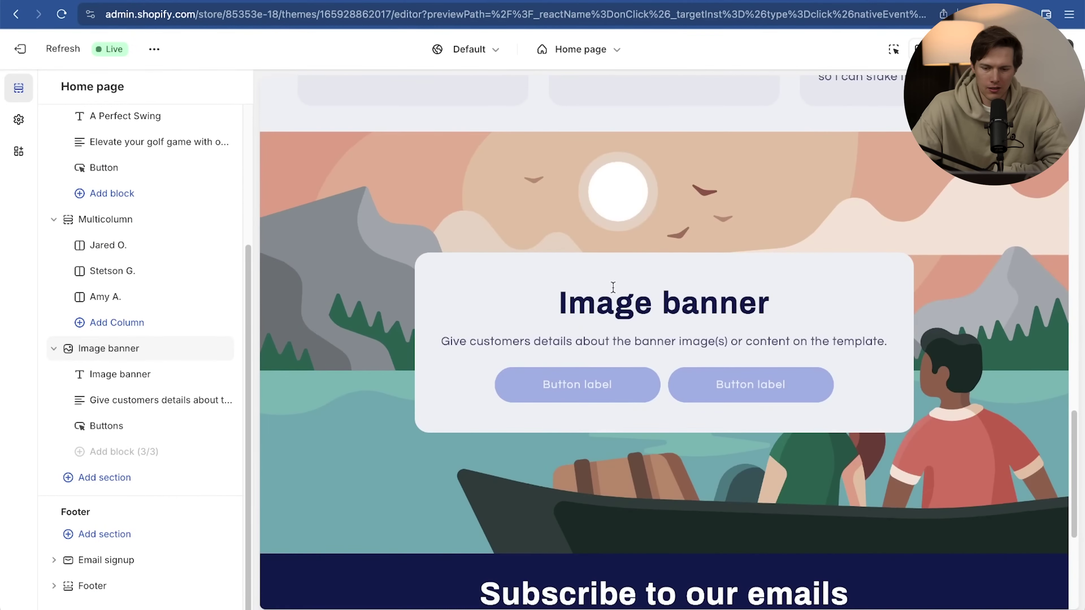
{"action": "left_click", "coordinate": [159, 375]}
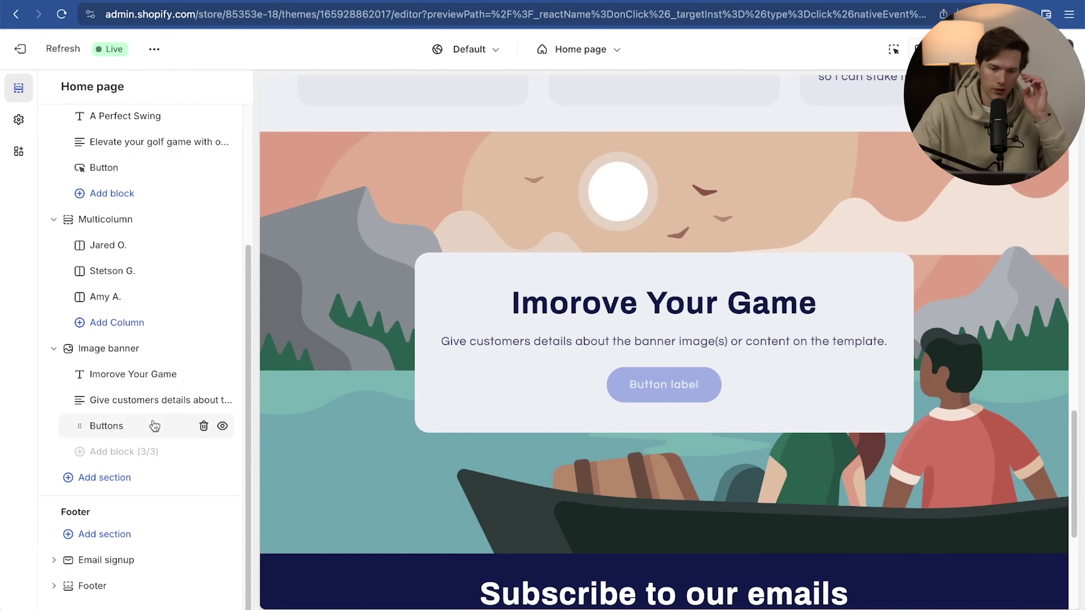
Label the banner's first button "Learn More" and link it to the Precision Golf Swing Training Mat product
{"action": "left_click", "coordinate": [106, 424]}
{"action": "triple_click", "coordinate": [137, 149]}
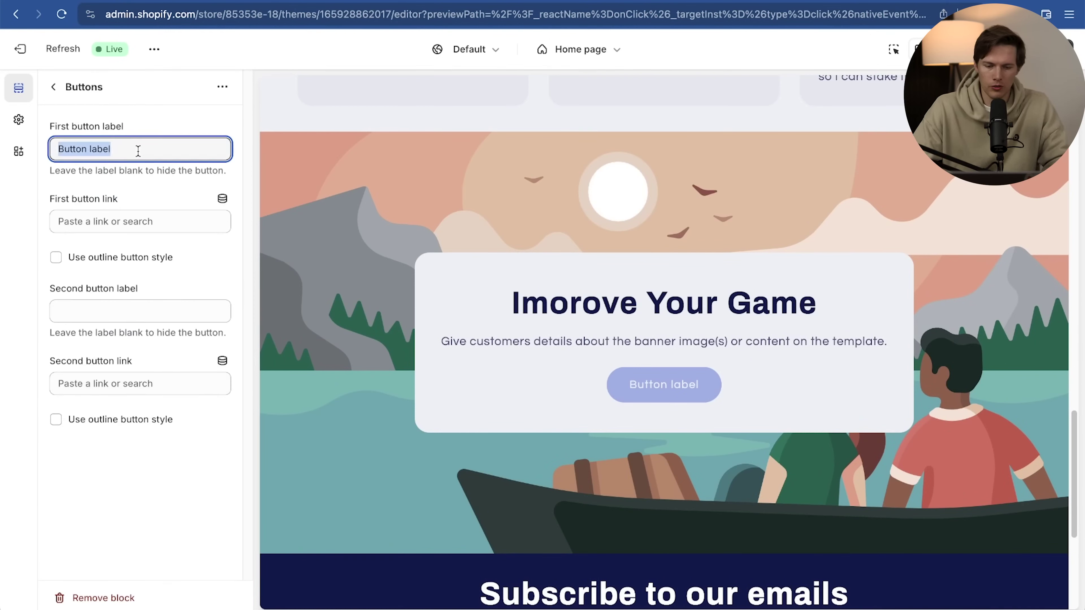
{"action": "key", "text": "BackSpace"}
{"action": "type", "text": "Learn More"}
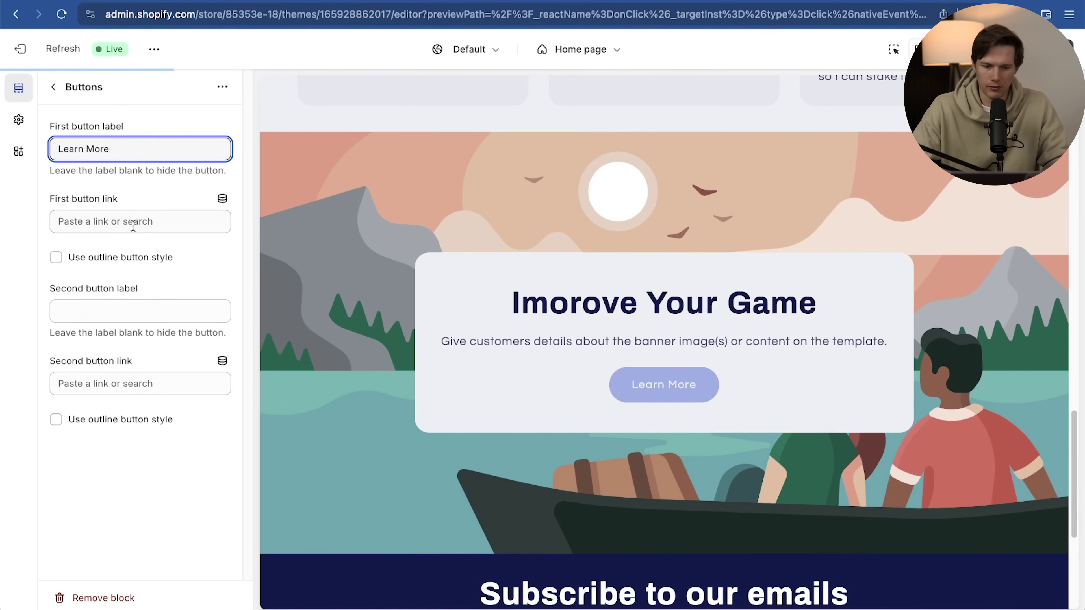
{"action": "left_click", "coordinate": [141, 222]}
{"action": "left_click", "coordinate": [148, 278]}
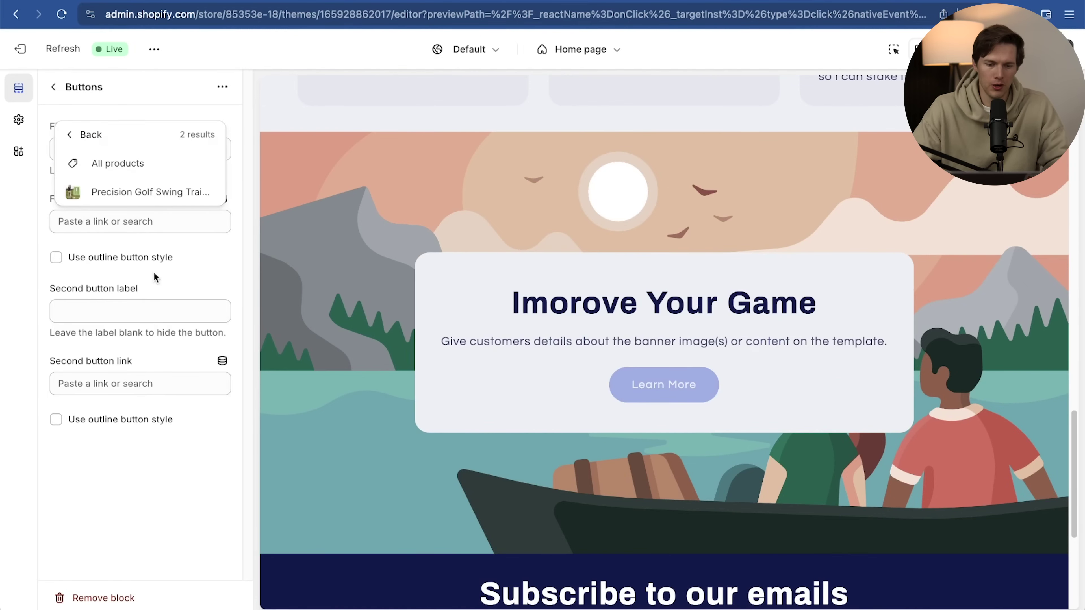
{"action": "left_click", "coordinate": [143, 192]}
{"action": "left_click", "coordinate": [54, 88]}
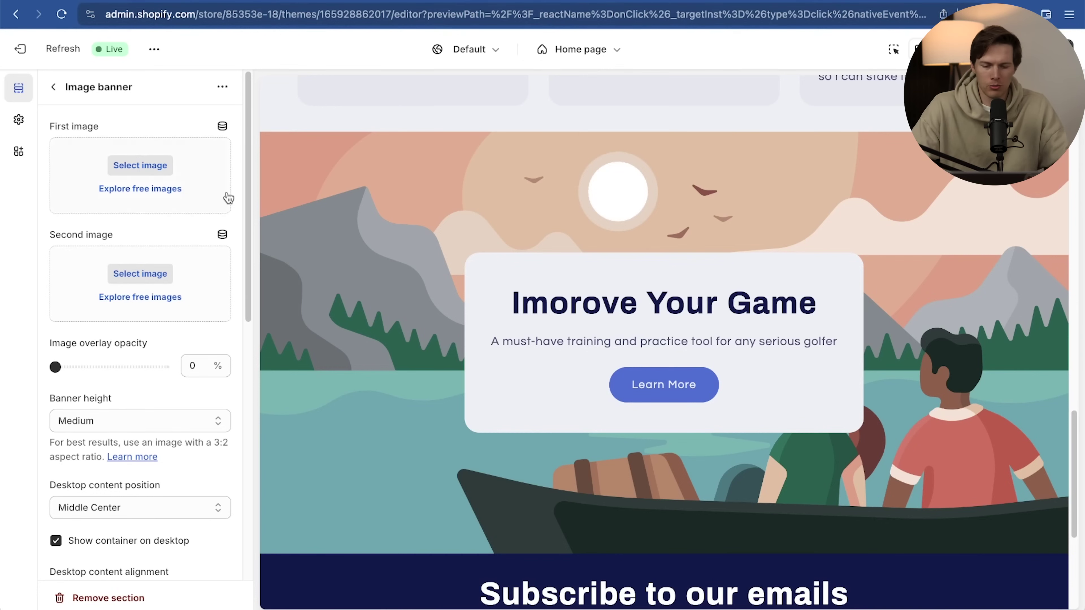
Upload the downloaded course.jpeg to the store's image library and use it as the Image banner's first image
{"action": "left_click", "coordinate": [146, 168]}
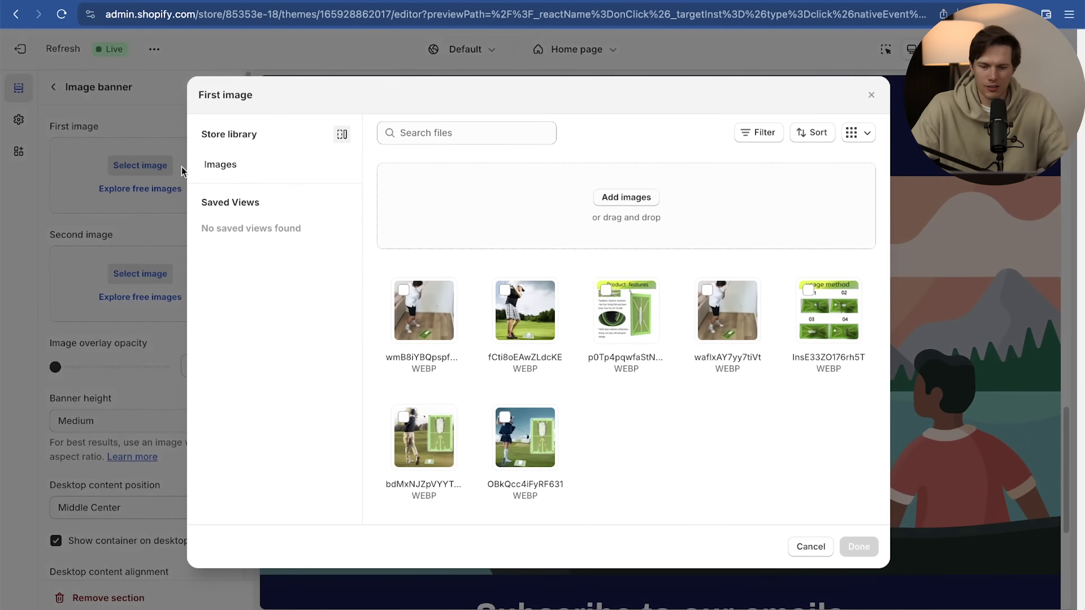
{"action": "left_click", "coordinate": [626, 198]}
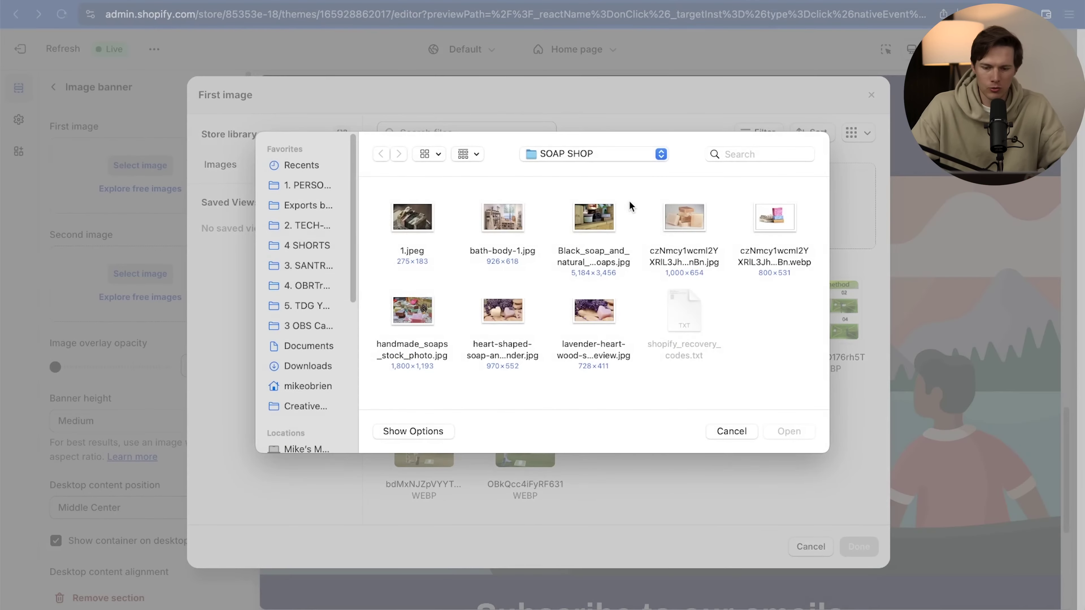
{"action": "key", "text": "Escape"}
{"action": "left_click", "coordinate": [1021, 14]}
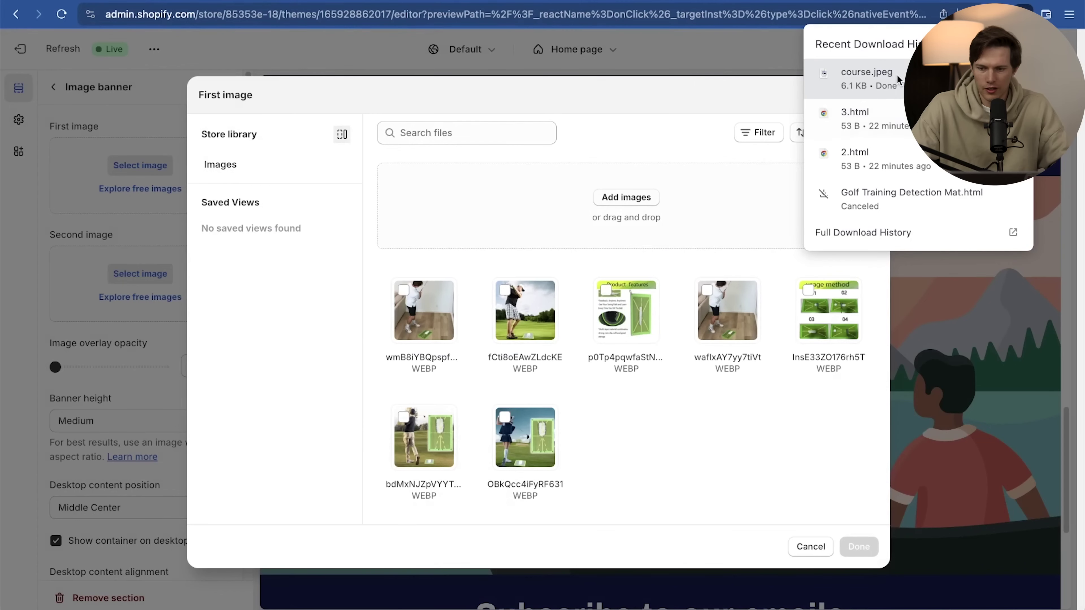
{"action": "left_click_drag", "start_coordinate": [855, 72], "coordinate": [528, 369]}
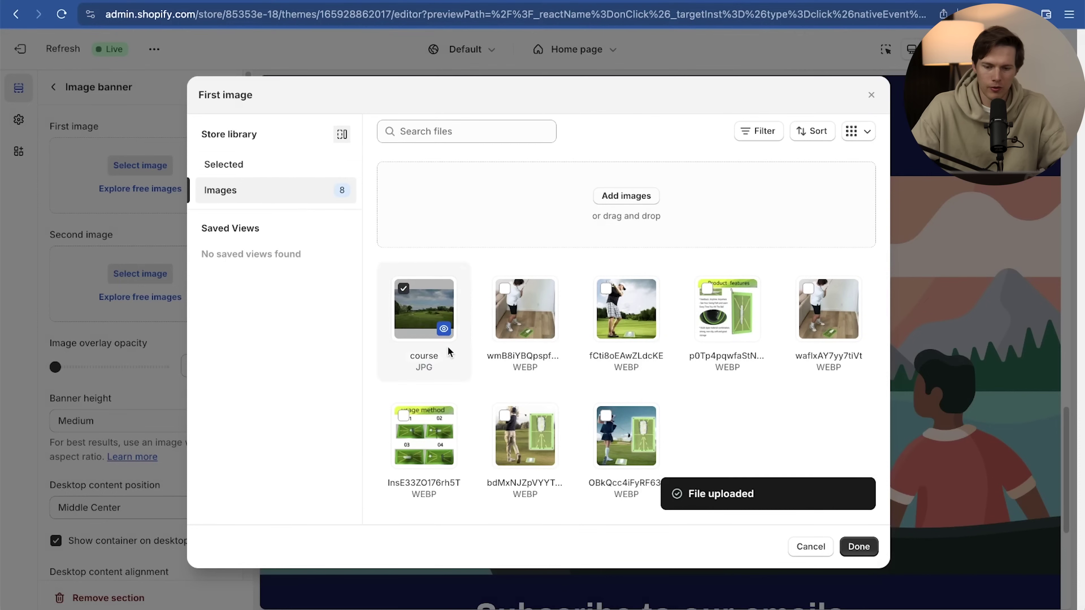
{"action": "left_click", "coordinate": [859, 546]}
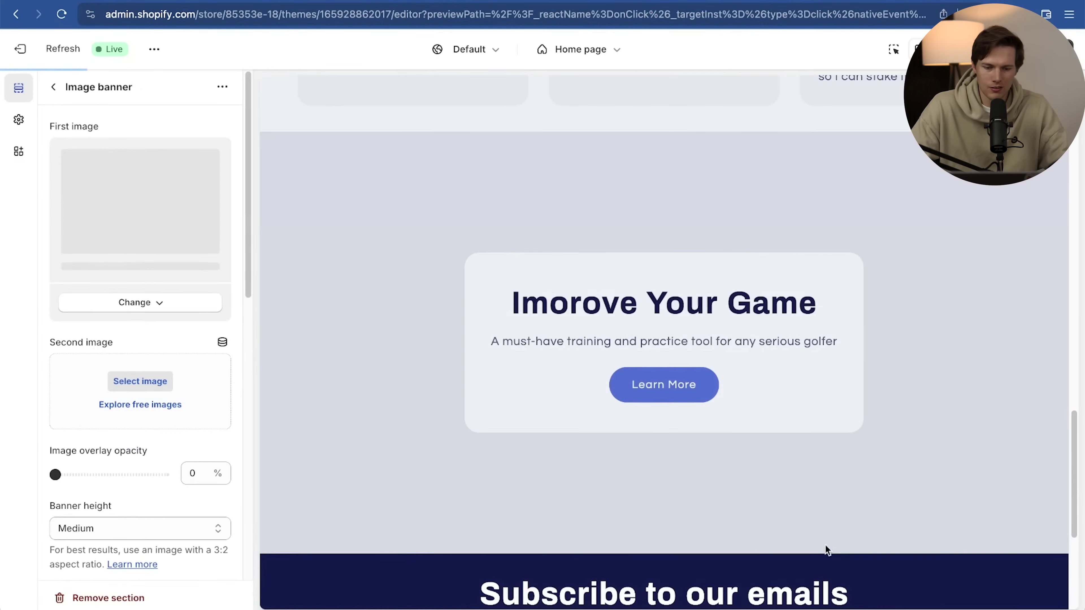
Review the whole home page preview, from the featured product through the testimonials and image banner to the footer
{"action": "scroll", "coordinate": [560, 289], "scroll_direction": "up", "scroll_amount": 3}
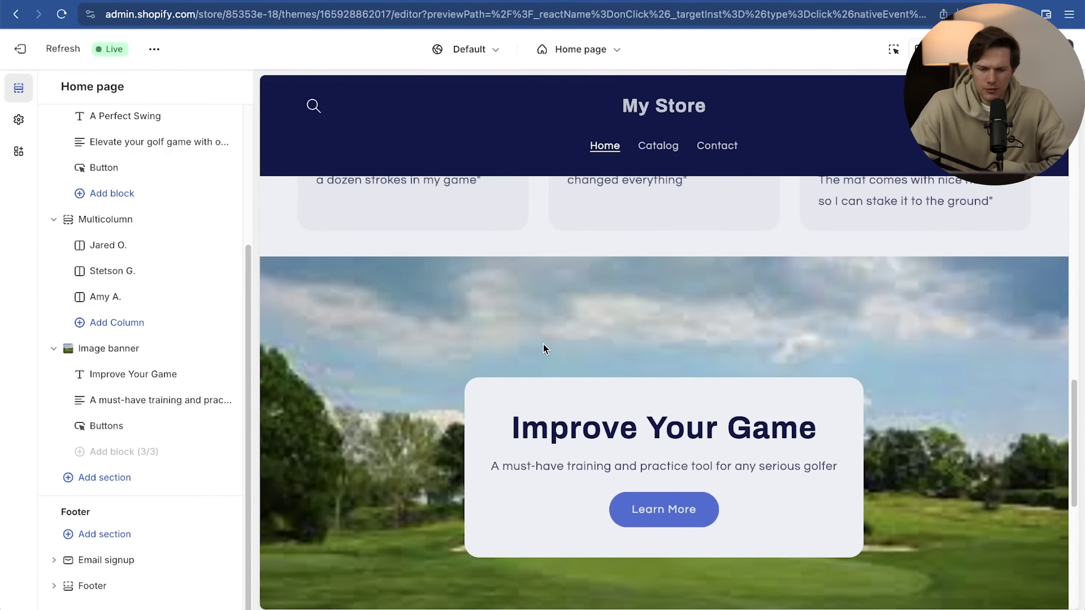
{"action": "scroll", "coordinate": [544, 344], "scroll_direction": "down", "scroll_amount": 2}
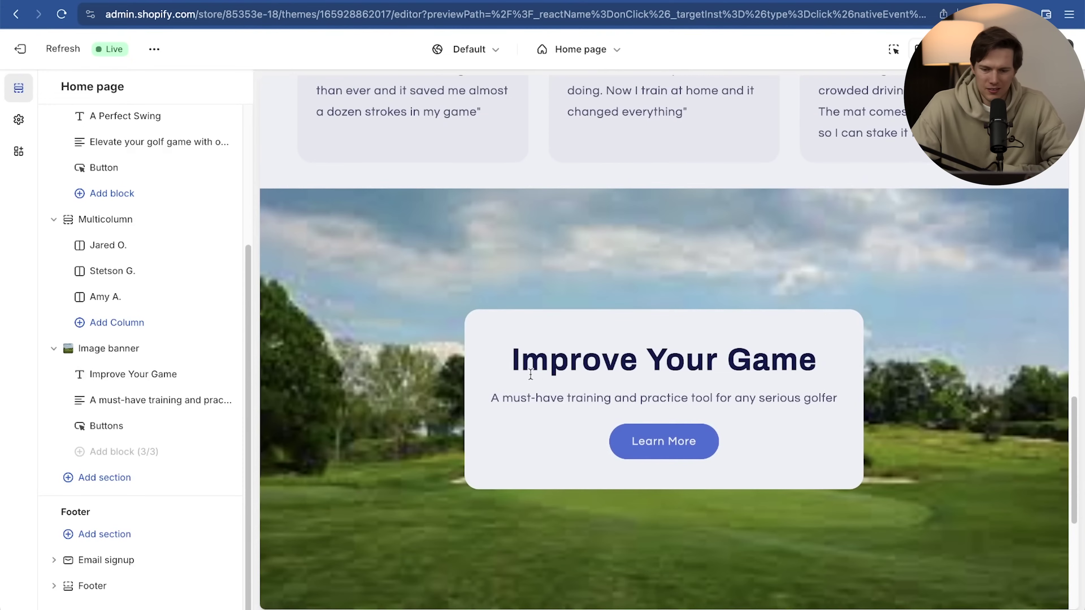
{"action": "left_click", "coordinate": [105, 354]}
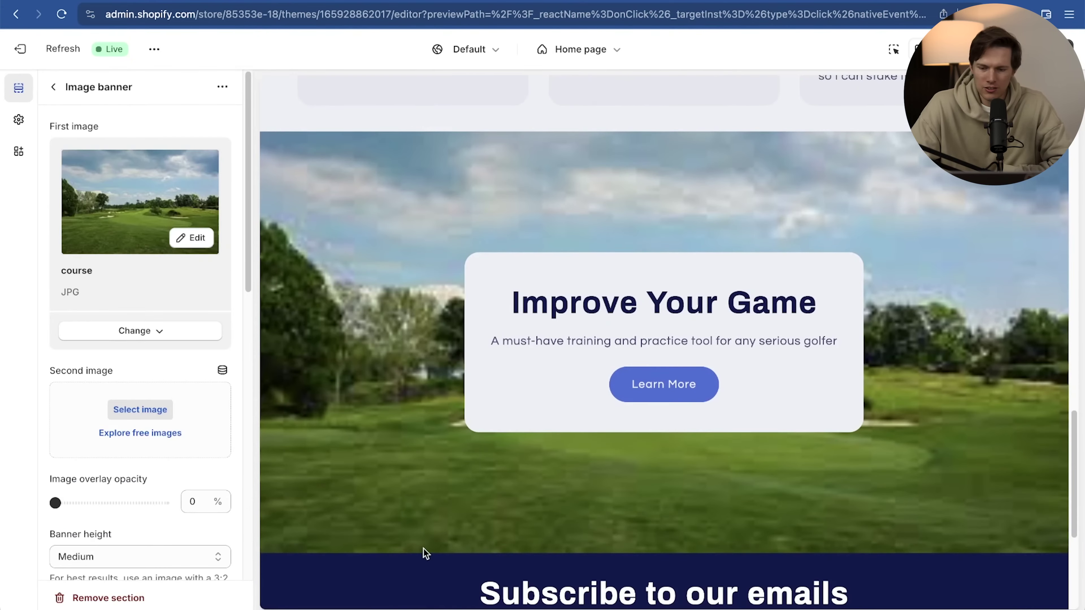
{"action": "scroll", "coordinate": [426, 554], "scroll_direction": "down", "scroll_amount": 5}
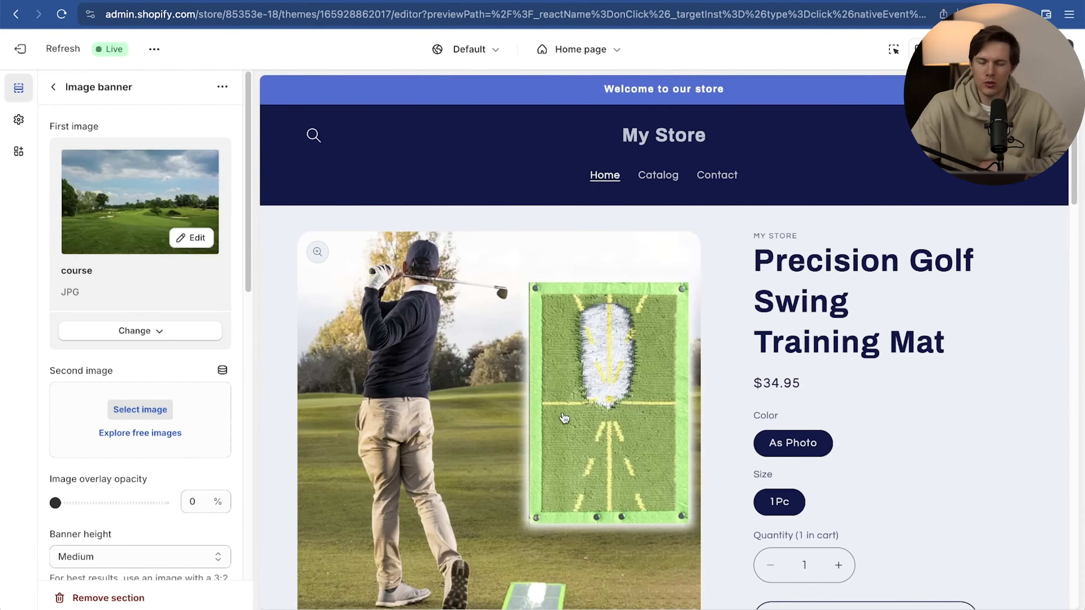
{"action": "scroll", "coordinate": [602, 375], "scroll_direction": "down", "scroll_amount": 10}
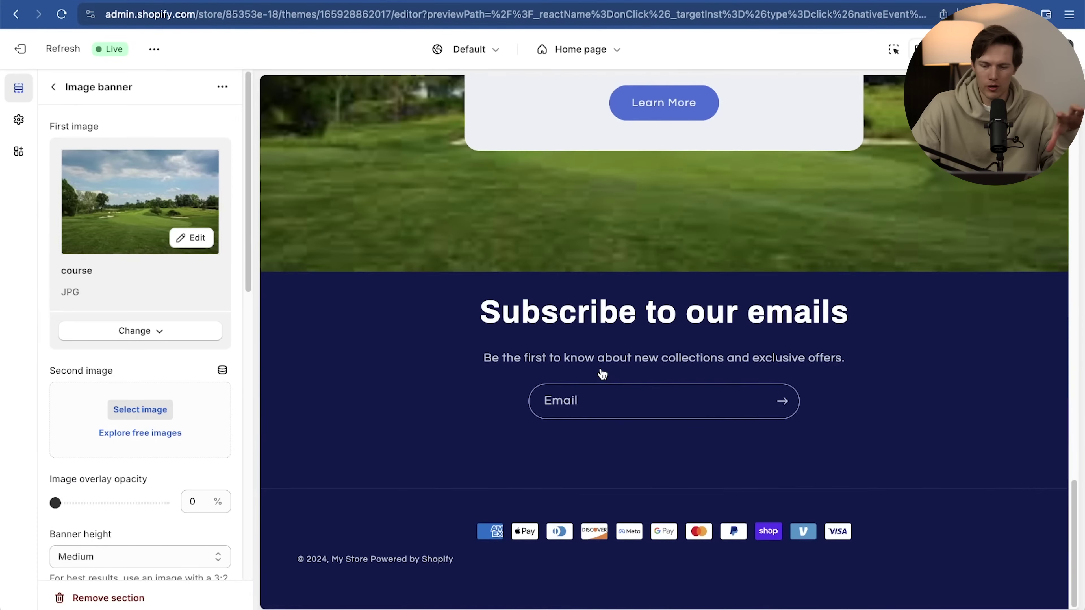
{"action": "scroll", "coordinate": [603, 374], "scroll_direction": "up", "scroll_amount": 6}
{"action": "scroll", "coordinate": [601, 368], "scroll_direction": "up", "scroll_amount": 3}
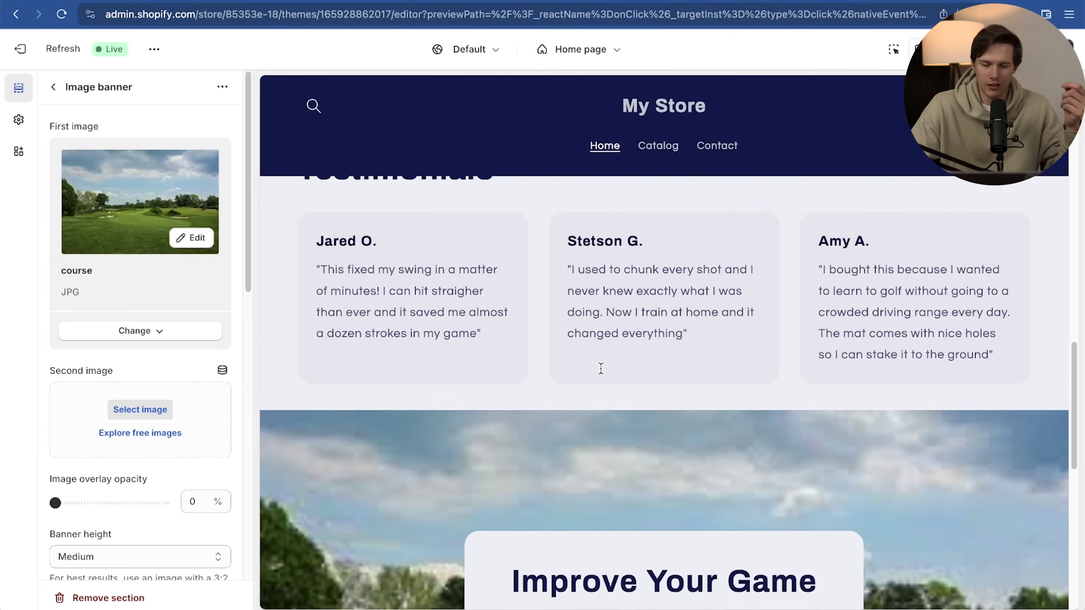
{"action": "scroll", "coordinate": [601, 367], "scroll_direction": "down", "scroll_amount": 8}
{"action": "scroll", "coordinate": [658, 321], "scroll_direction": "up", "scroll_amount": 10}
{"action": "scroll", "coordinate": [659, 322], "scroll_direction": "up", "scroll_amount": 10}
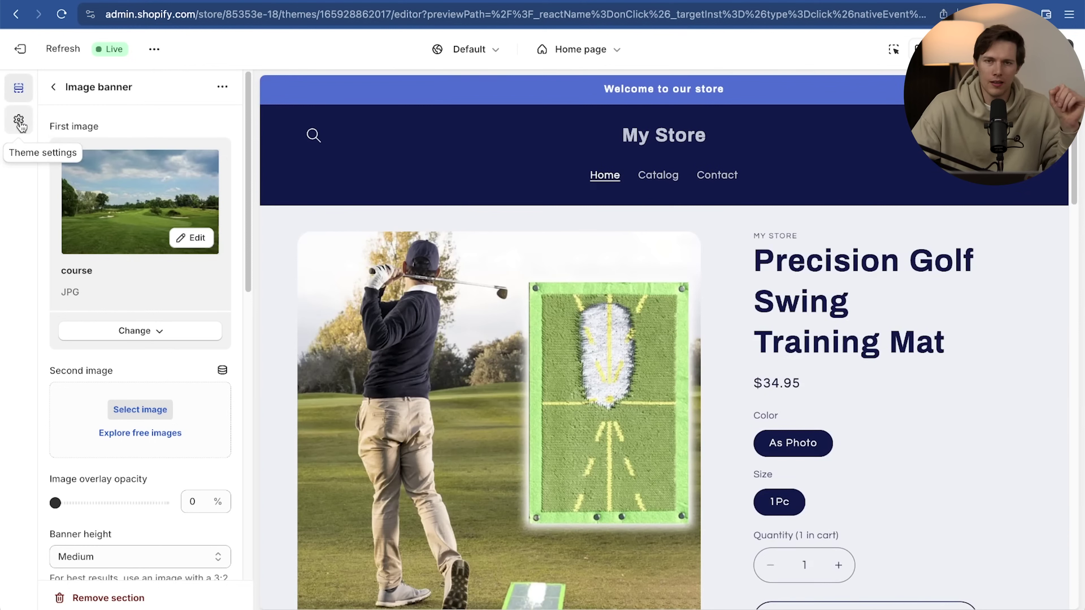
Set the text color of color Scheme 1 in the theme settings to black, #000000
{"action": "left_click", "coordinate": [19, 122]}
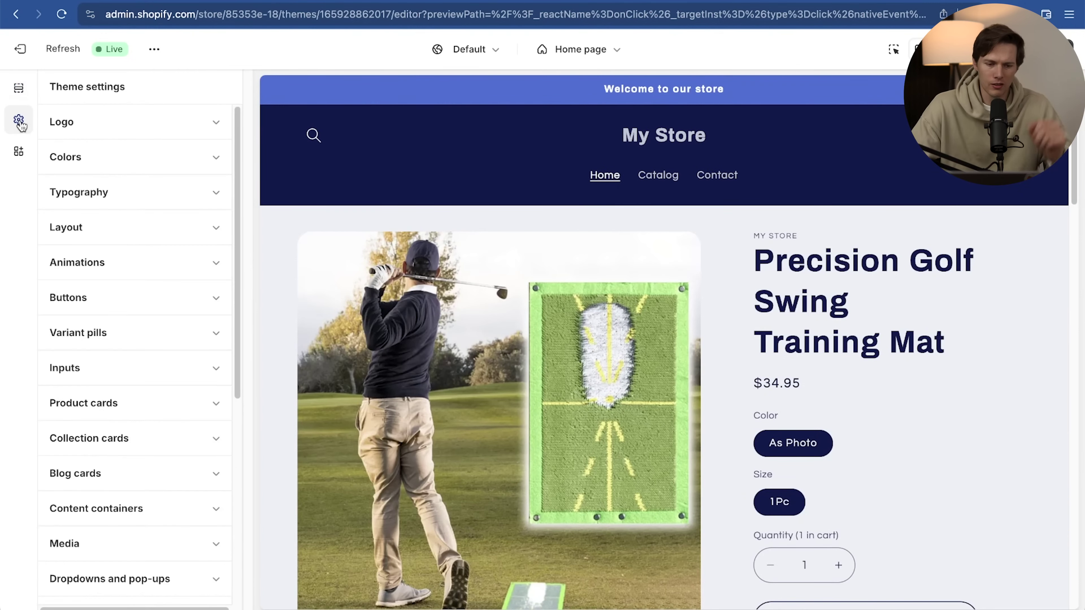
{"action": "left_click", "coordinate": [76, 158]}
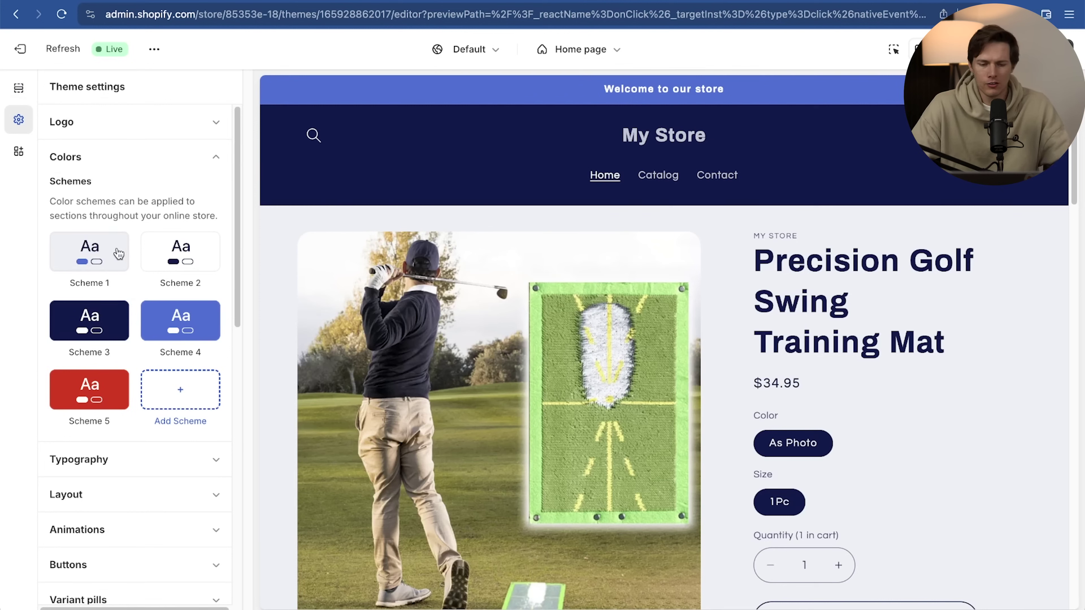
{"action": "left_click", "coordinate": [106, 250]}
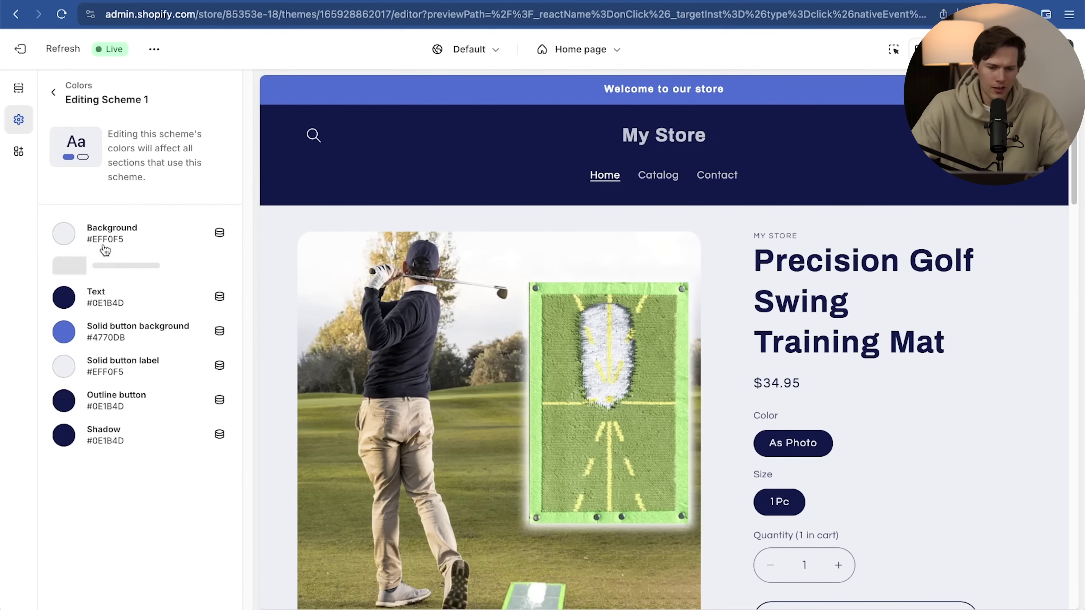
{"action": "scroll", "coordinate": [416, 267], "scroll_direction": "down", "scroll_amount": 15}
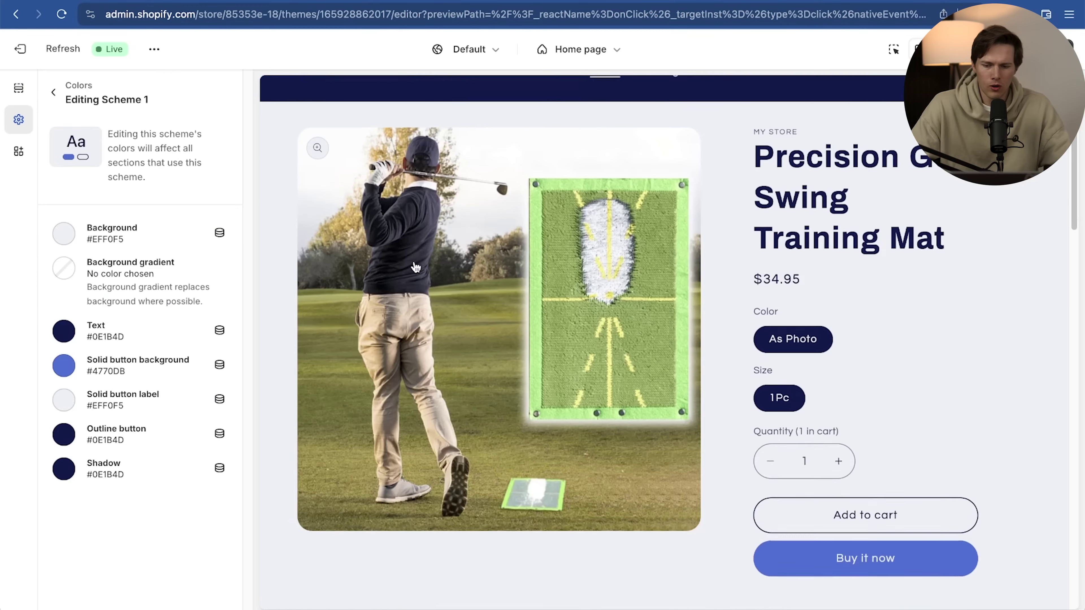
{"action": "scroll", "coordinate": [415, 267], "scroll_direction": "up", "scroll_amount": 3}
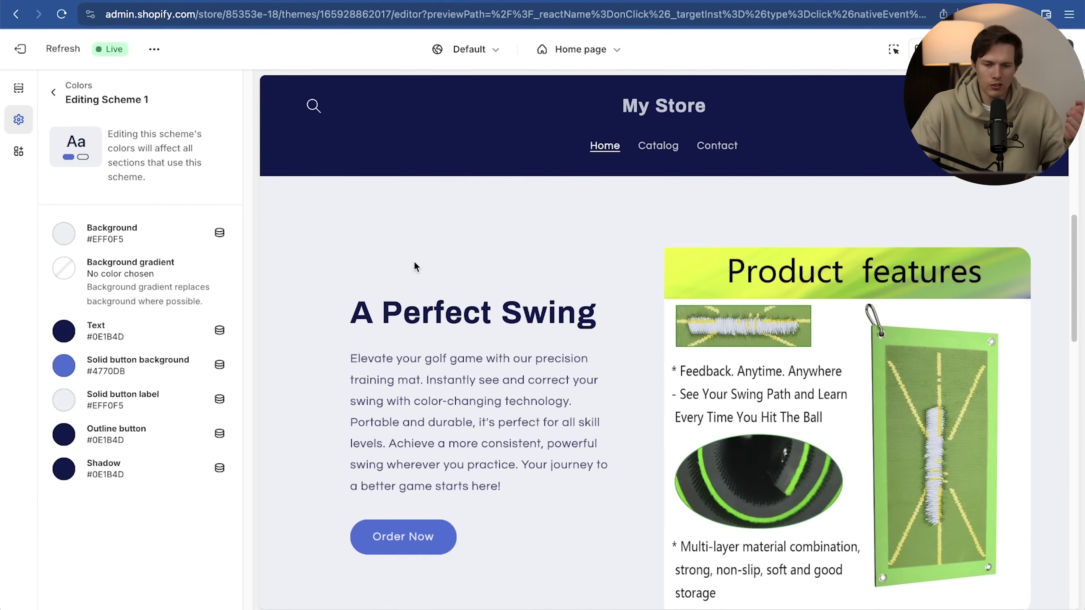
{"action": "left_click", "coordinate": [64, 332]}
{"action": "type", "text": "207814"}
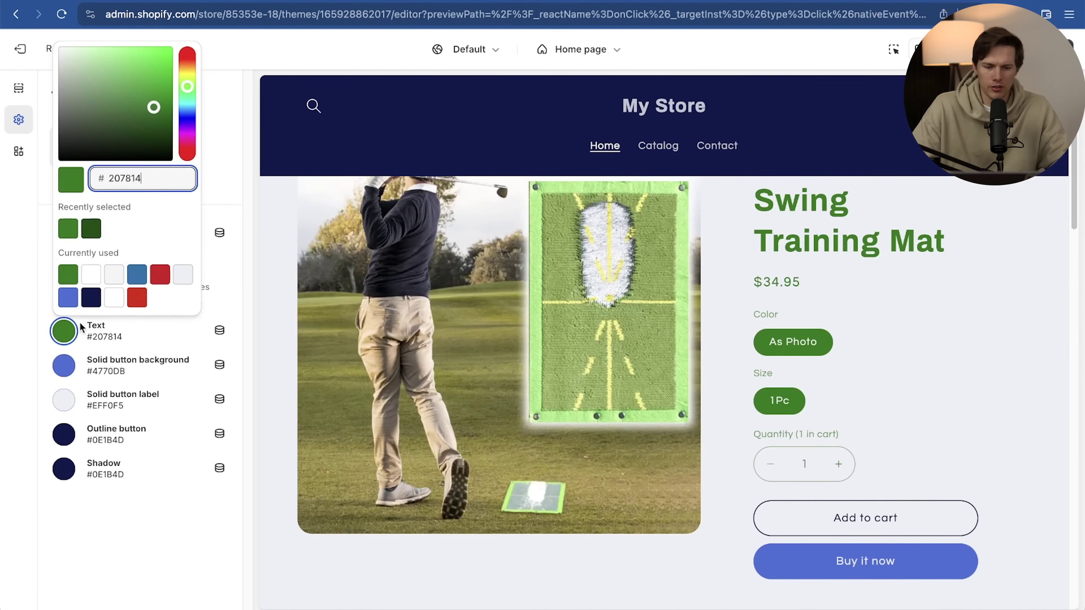
{"action": "left_click_drag", "start_coordinate": [150, 105], "coordinate": [192, 162]}
{"action": "left_click", "coordinate": [214, 173]}
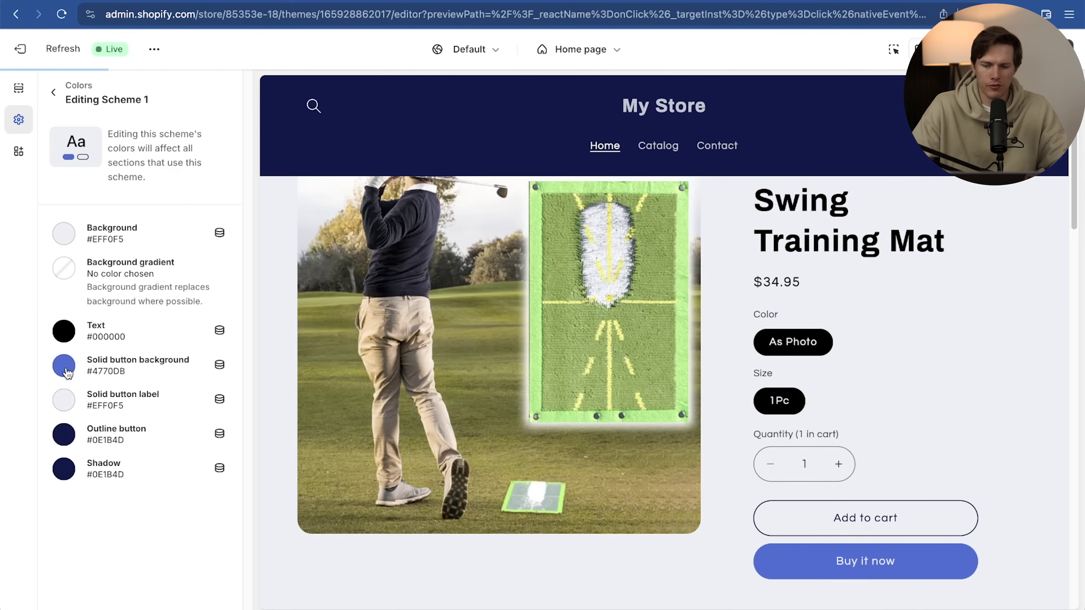
Set Scheme 1's solid button background to a medium green, #2C961D
{"action": "left_click", "coordinate": [60, 366]}
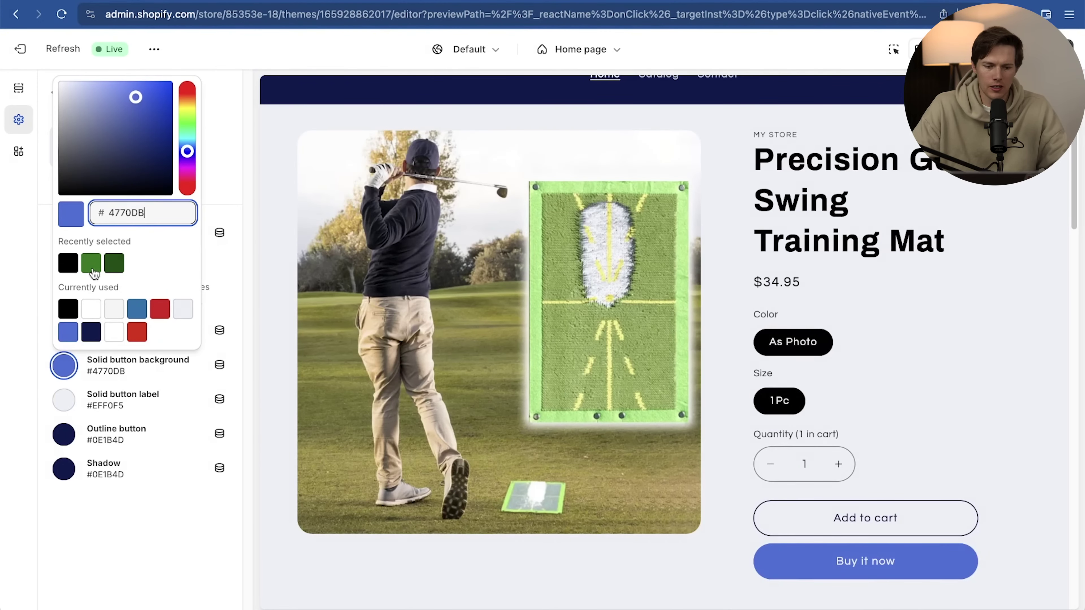
{"action": "left_click", "coordinate": [92, 266]}
{"action": "left_click", "coordinate": [113, 263]}
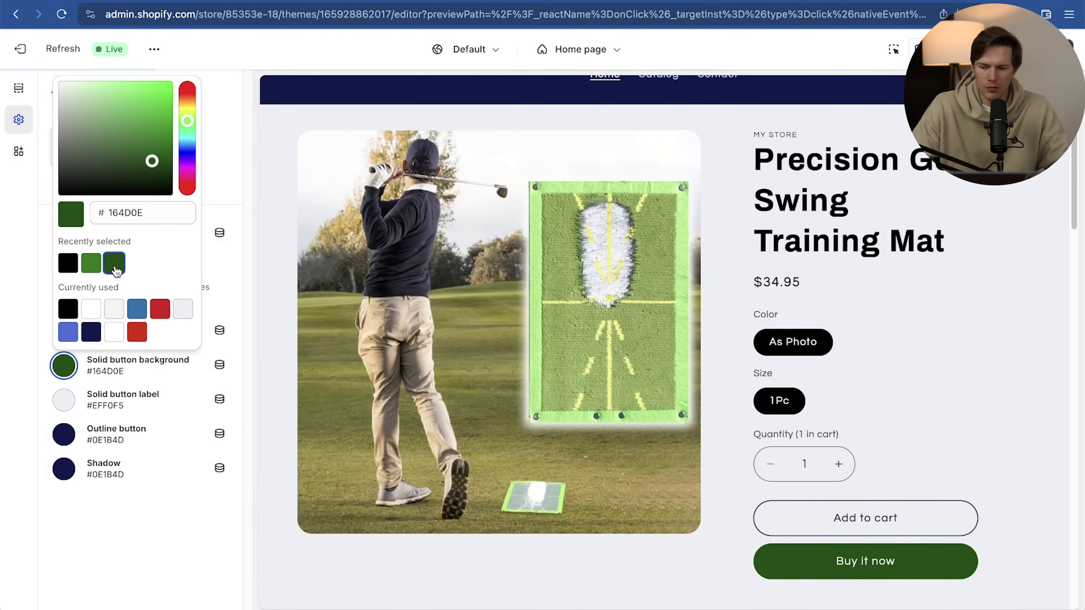
{"action": "left_click", "coordinate": [98, 265]}
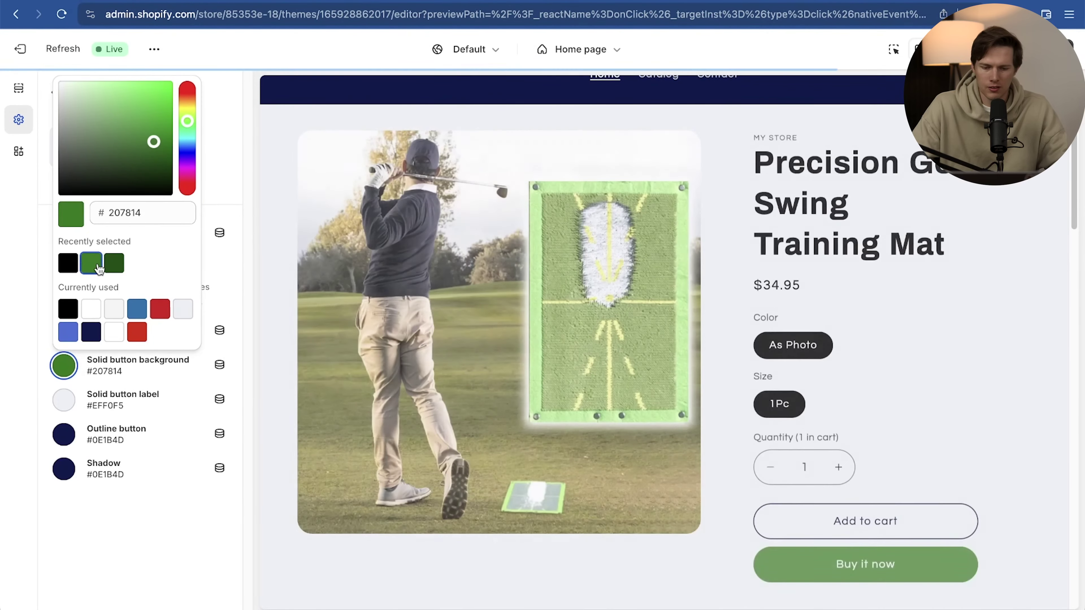
{"action": "left_click", "coordinate": [147, 124]}
{"action": "left_click_drag", "start_coordinate": [147, 124], "coordinate": [150, 127]}
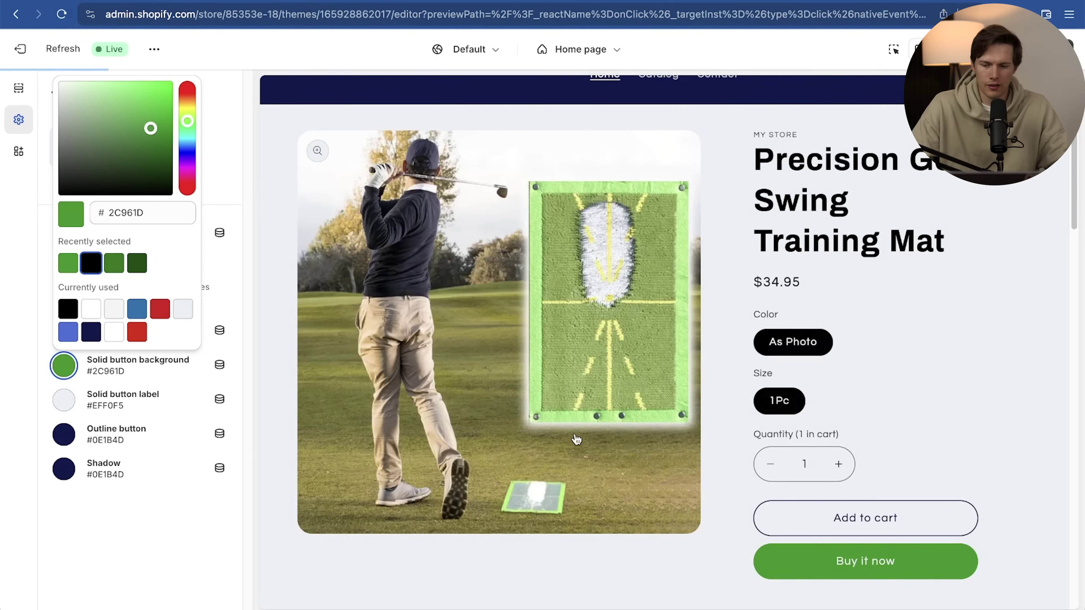
Set Scheme 1's shadow color to dark green #084600 and return to the list of color schemes
{"action": "left_click", "coordinate": [63, 468]}
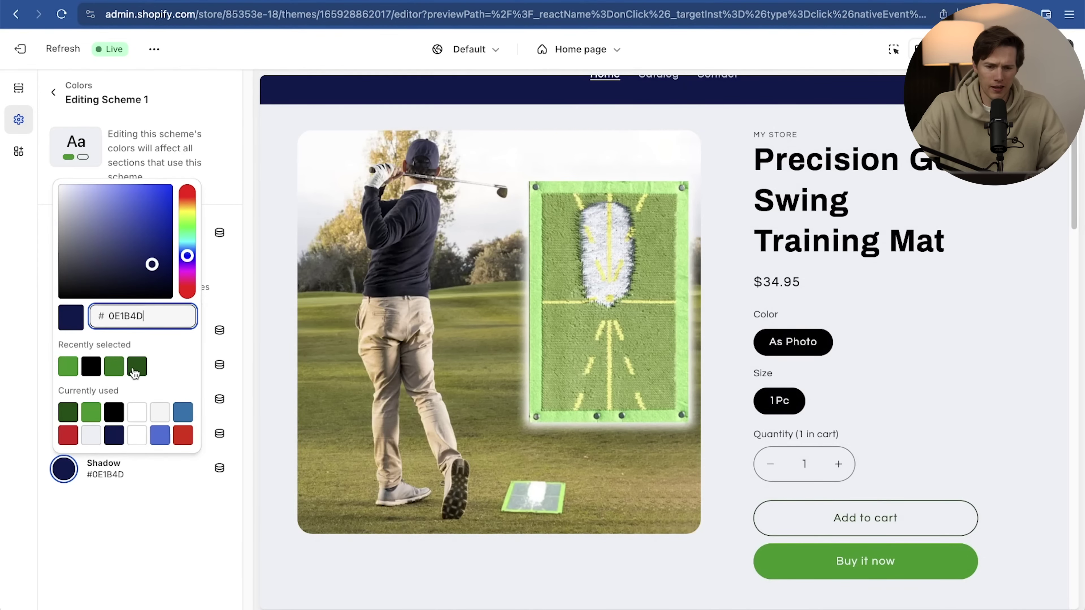
{"action": "left_click", "coordinate": [137, 367]}
{"action": "left_click", "coordinate": [170, 276]}
{"action": "left_click_drag", "start_coordinate": [172, 279], "coordinate": [174, 270]}
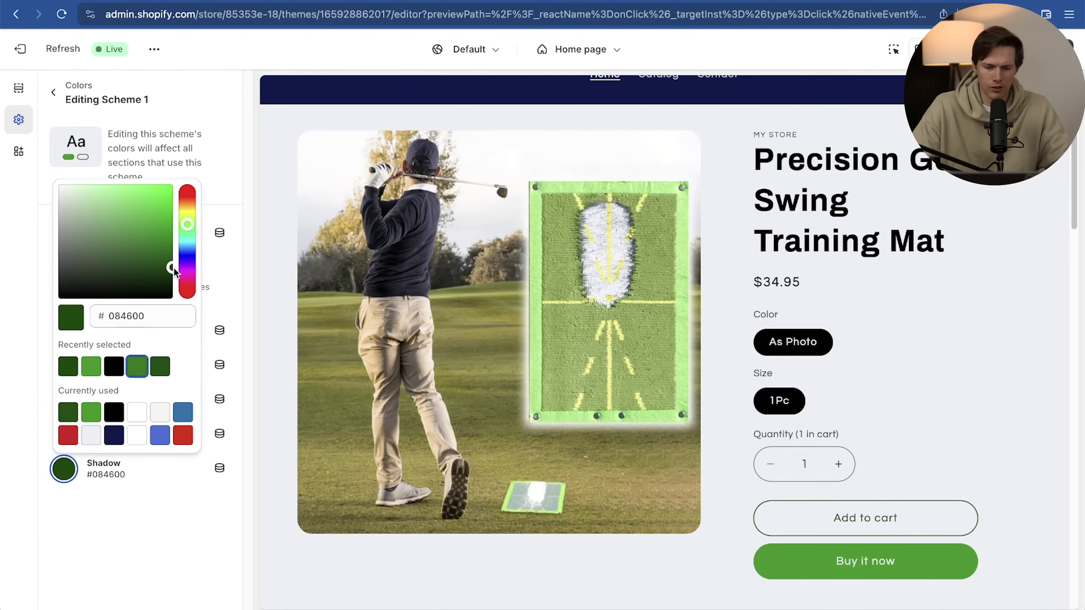
{"action": "left_click", "coordinate": [178, 549]}
{"action": "left_click", "coordinate": [53, 91]}
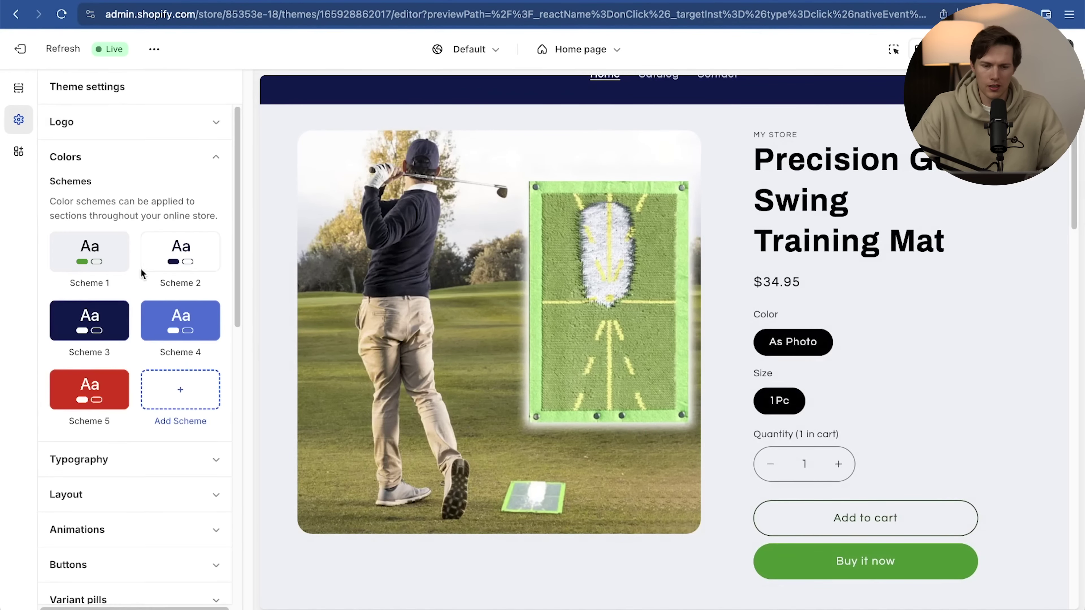
{"action": "left_click", "coordinate": [188, 256]}
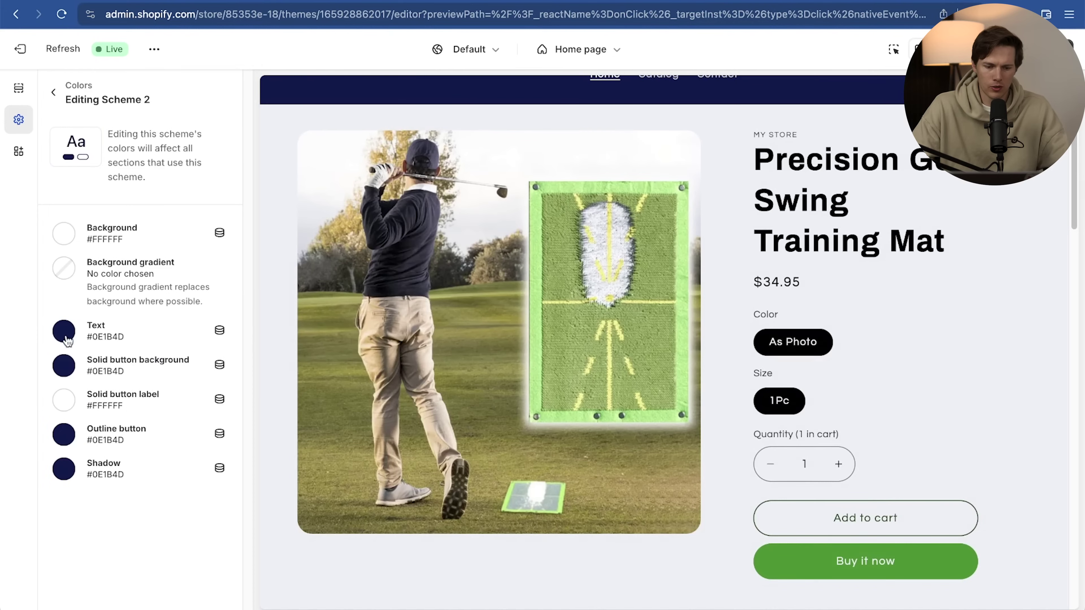
{"action": "scroll", "coordinate": [419, 497], "scroll_direction": "down", "scroll_amount": 15}
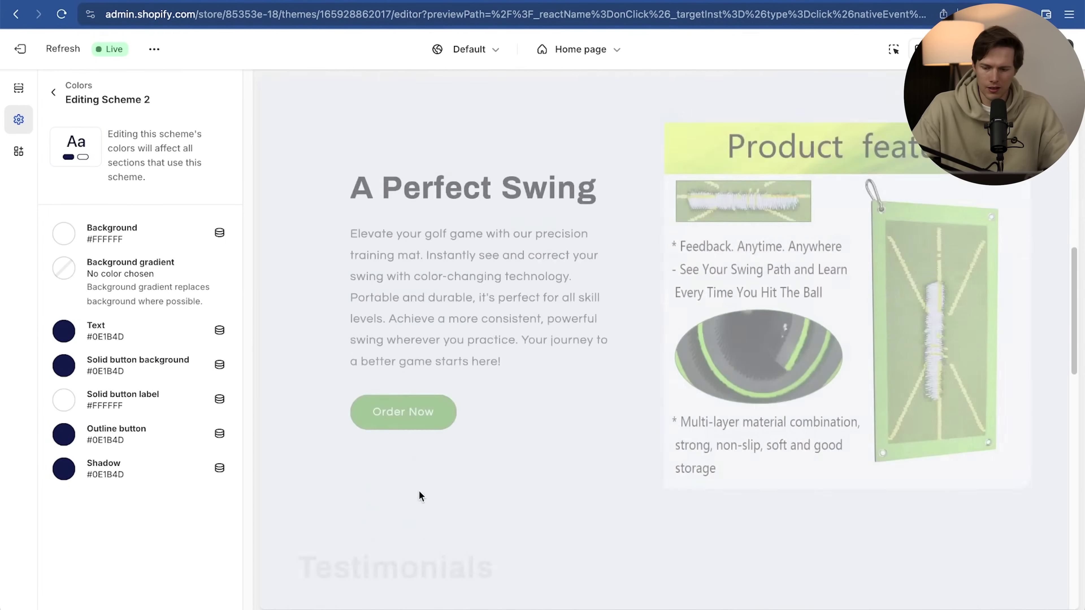
{"action": "scroll", "coordinate": [536, 327], "scroll_direction": "down", "scroll_amount": 10}
{"action": "scroll", "coordinate": [460, 407], "scroll_direction": "up", "scroll_amount": 20}
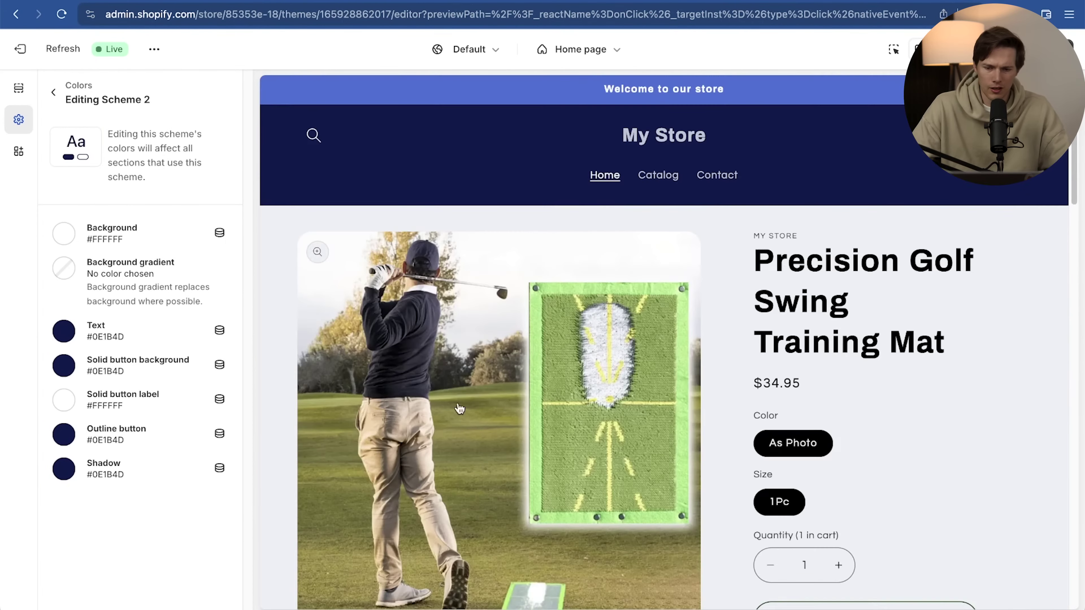
{"action": "left_click", "coordinate": [54, 97]}
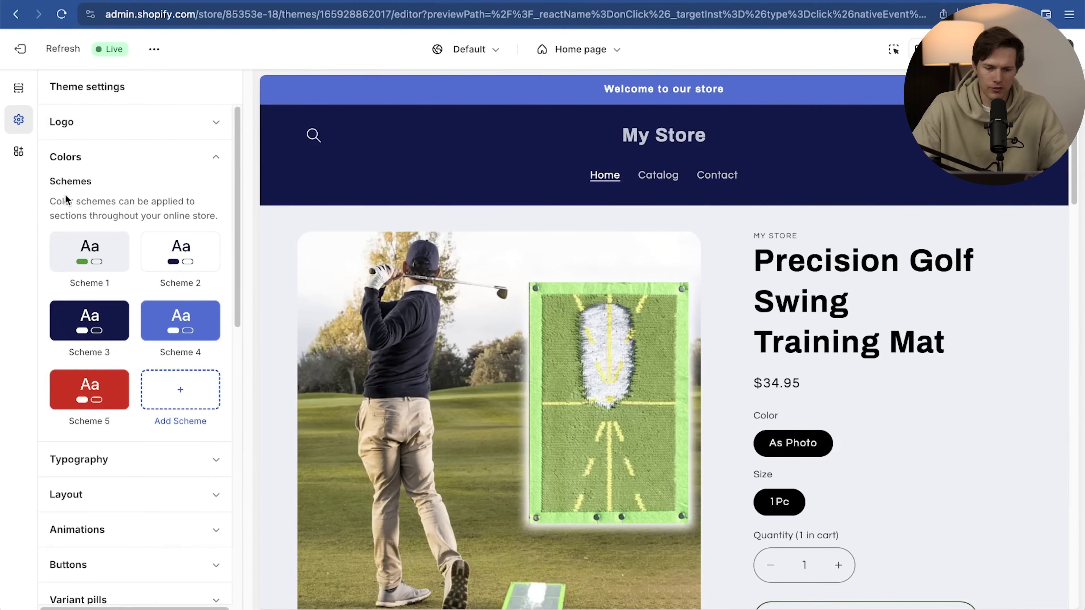
Set the background color of Scheme 3 to the recently used dark green #084600
{"action": "left_click", "coordinate": [70, 310]}
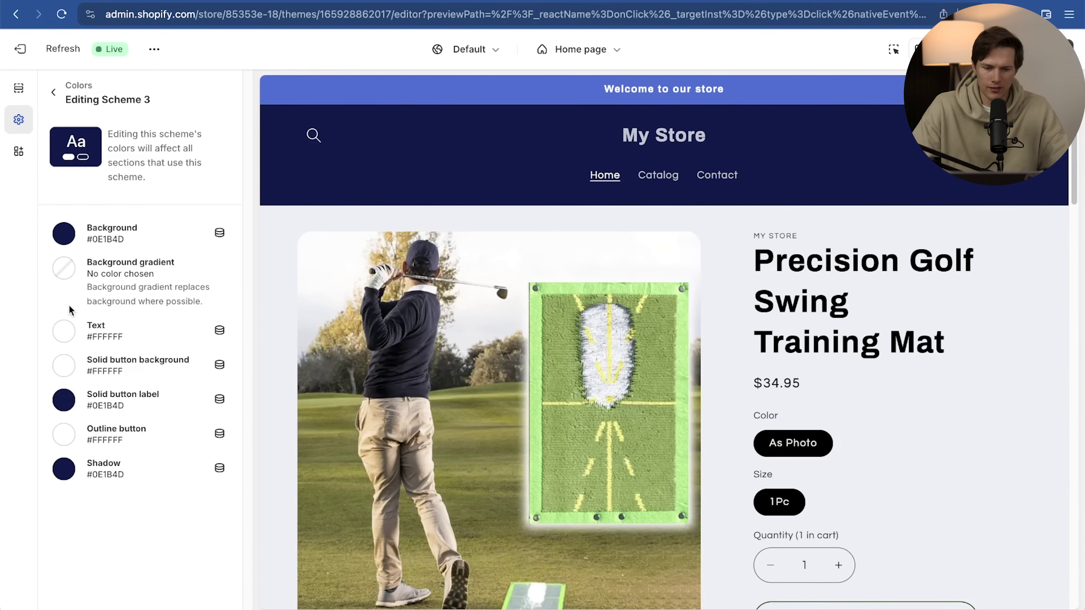
{"action": "left_click", "coordinate": [64, 235]}
{"action": "left_click", "coordinate": [67, 437]}
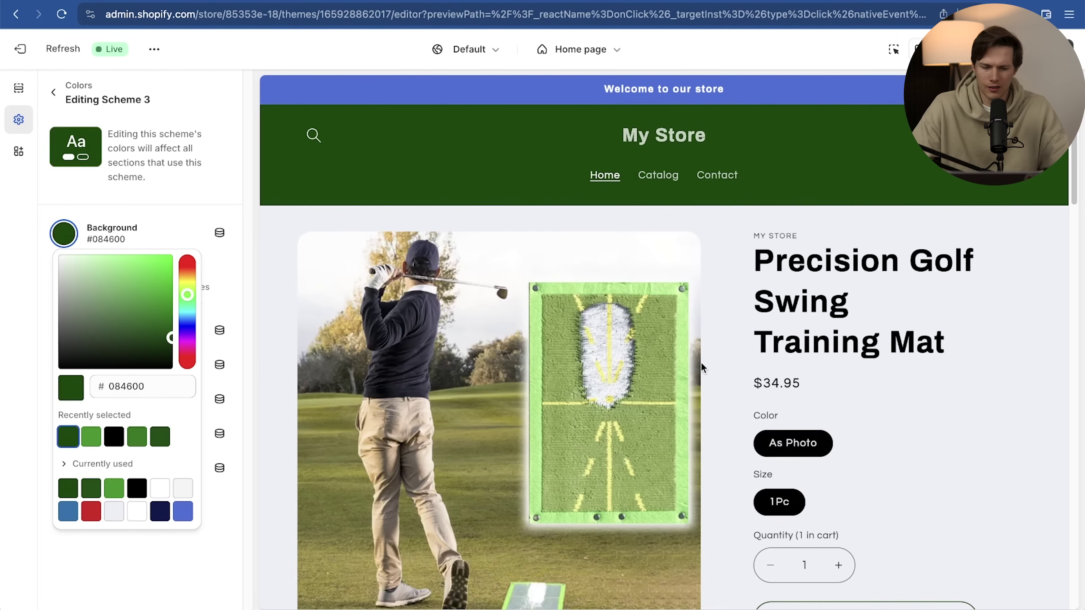
{"action": "left_click", "coordinate": [161, 221]}
Set Scheme 3's solid button label and shadow colors to dark green #084600
{"action": "left_click", "coordinate": [64, 401]}
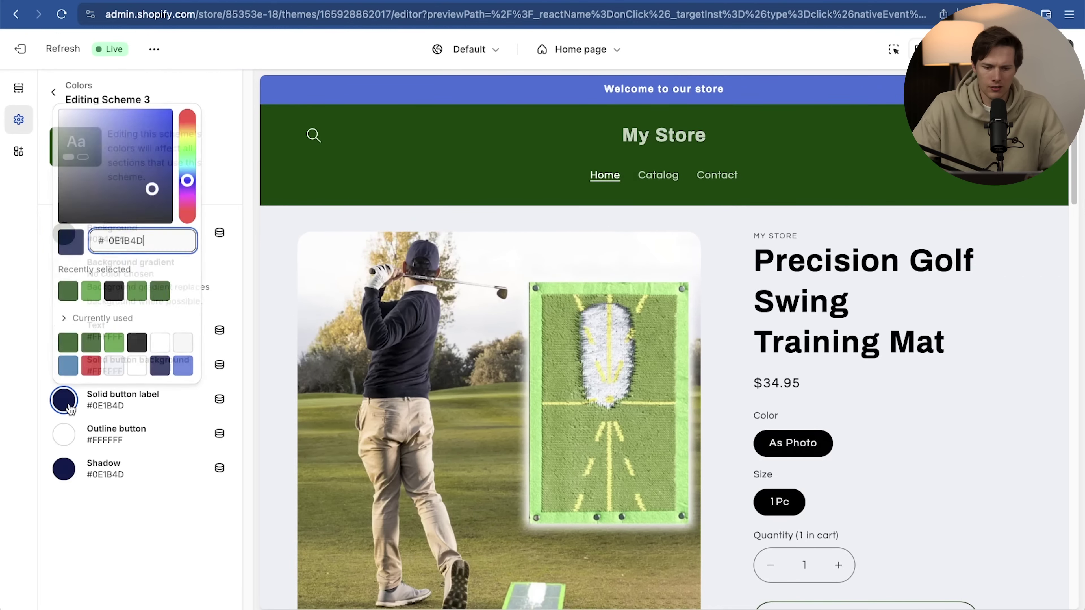
{"action": "left_click", "coordinate": [67, 347]}
{"action": "left_click", "coordinate": [69, 475]}
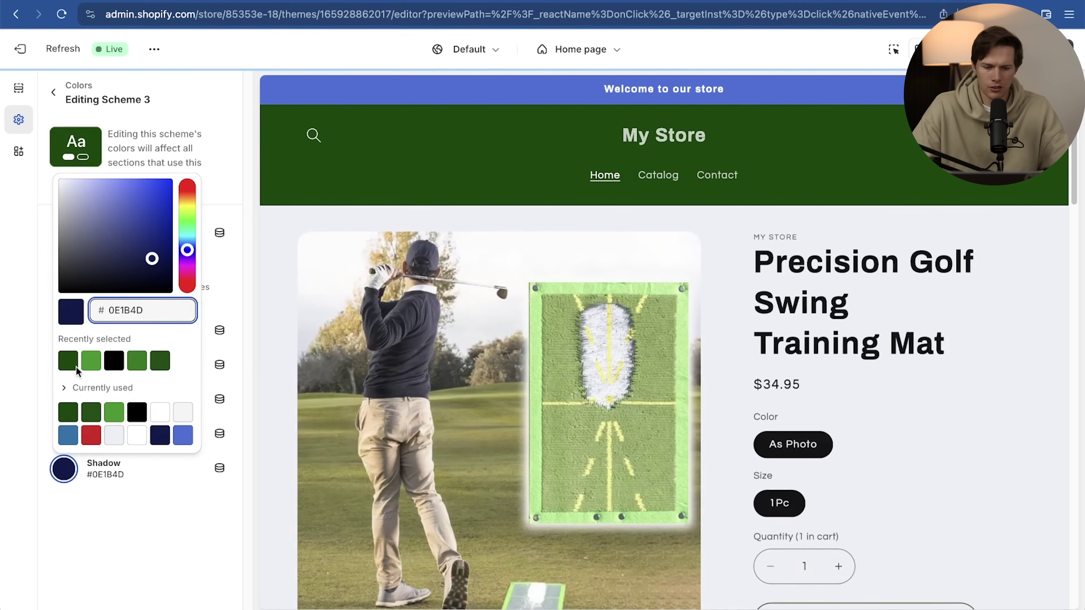
{"action": "left_click", "coordinate": [69, 359]}
{"action": "left_click", "coordinate": [144, 522]}
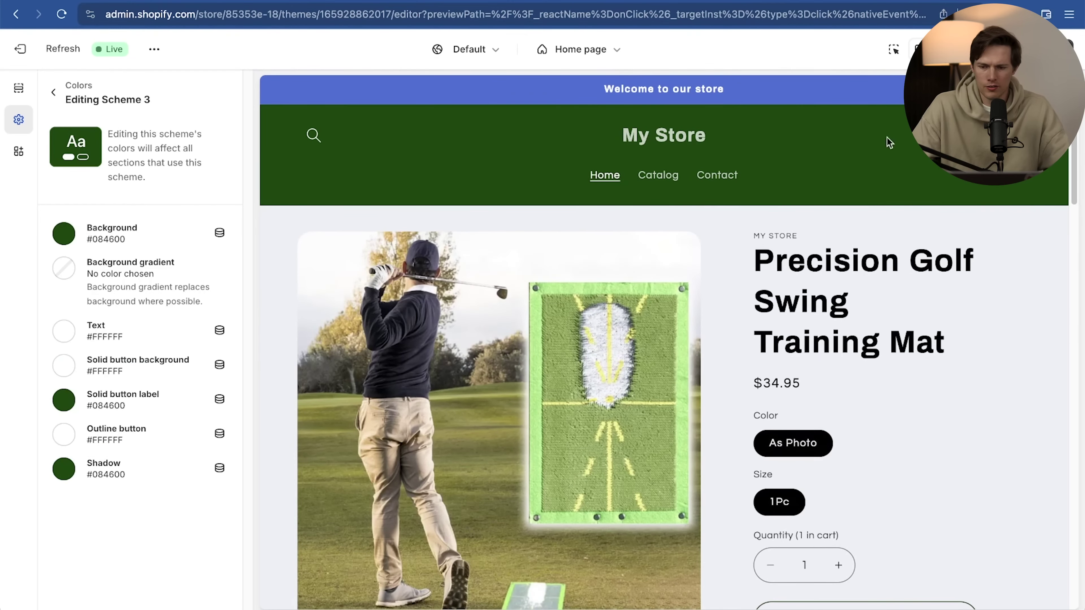
Review the recolored home page preview from header to footer and return to the list of color schemes
{"action": "scroll", "coordinate": [975, 251], "scroll_direction": "down", "scroll_amount": 1}
{"action": "scroll", "coordinate": [975, 250], "scroll_direction": "down", "scroll_amount": 10}
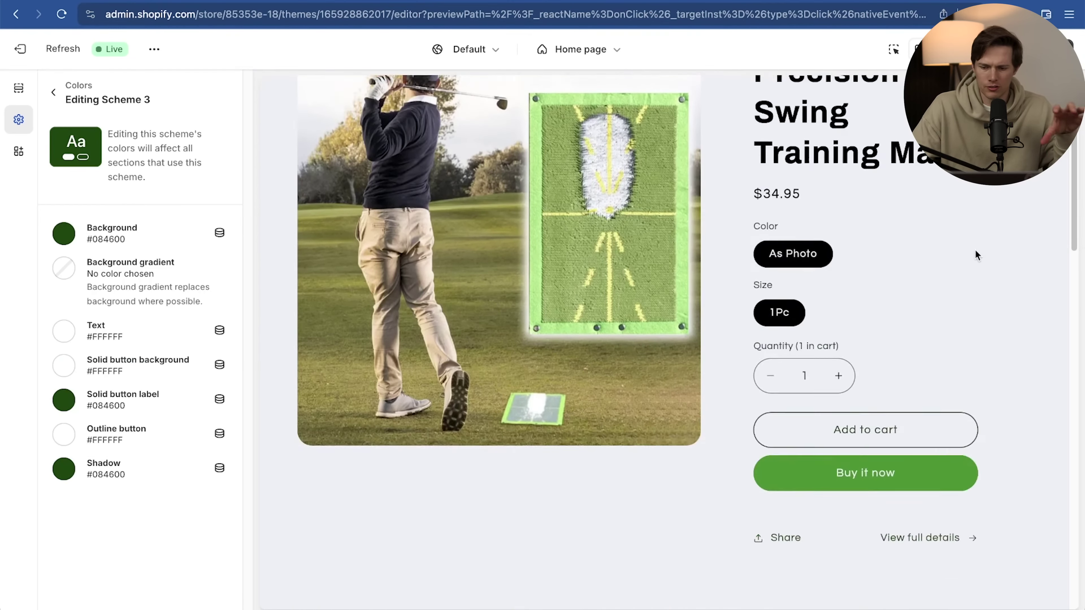
{"action": "scroll", "coordinate": [976, 256], "scroll_direction": "down", "scroll_amount": 15}
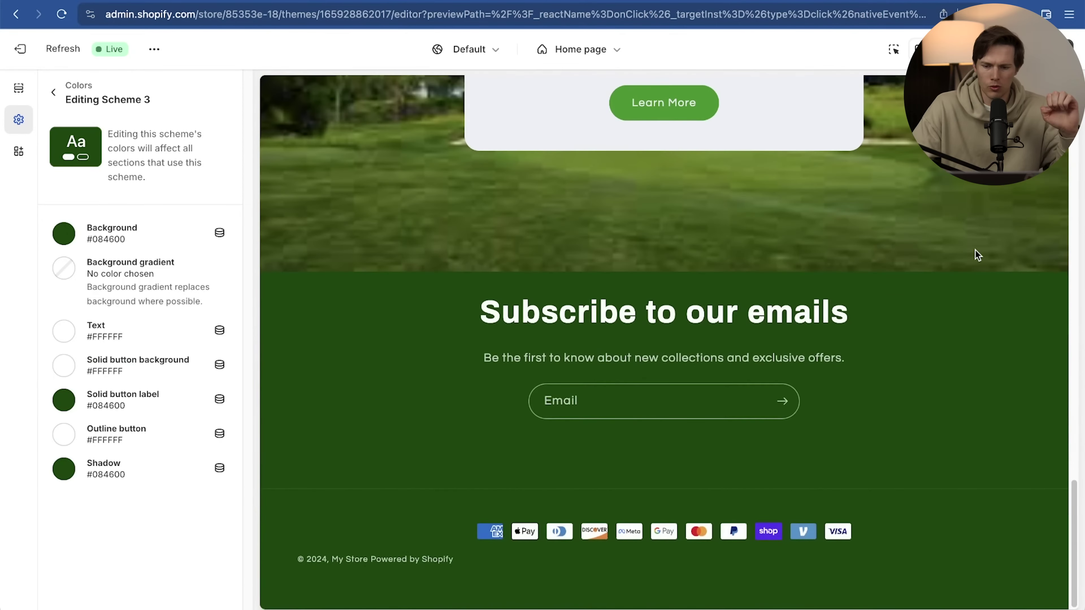
{"action": "scroll", "coordinate": [976, 467], "scroll_direction": "up", "scroll_amount": 20}
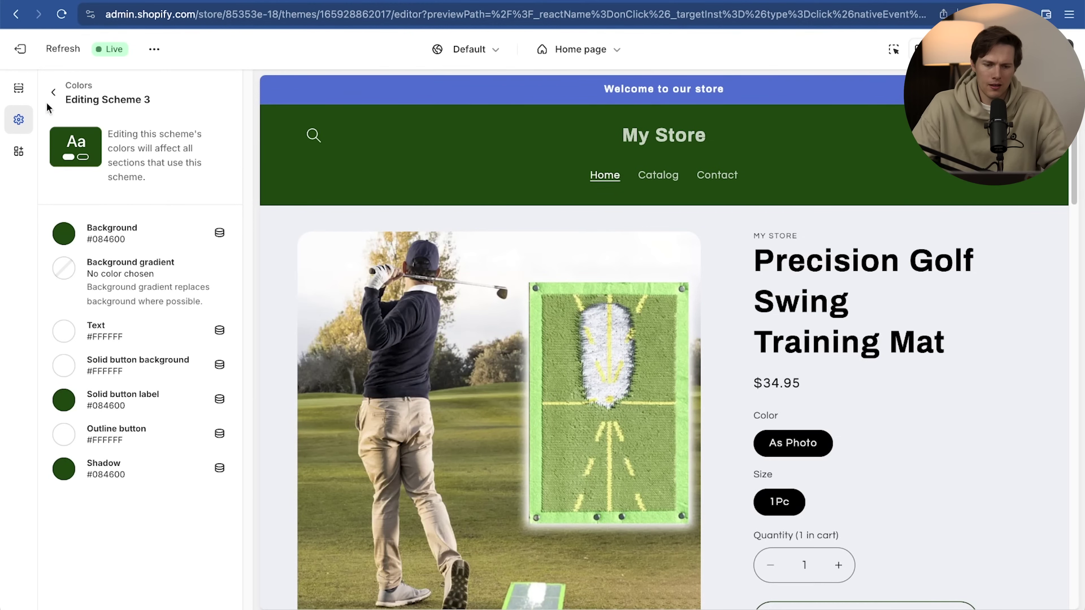
{"action": "left_click", "coordinate": [53, 92]}
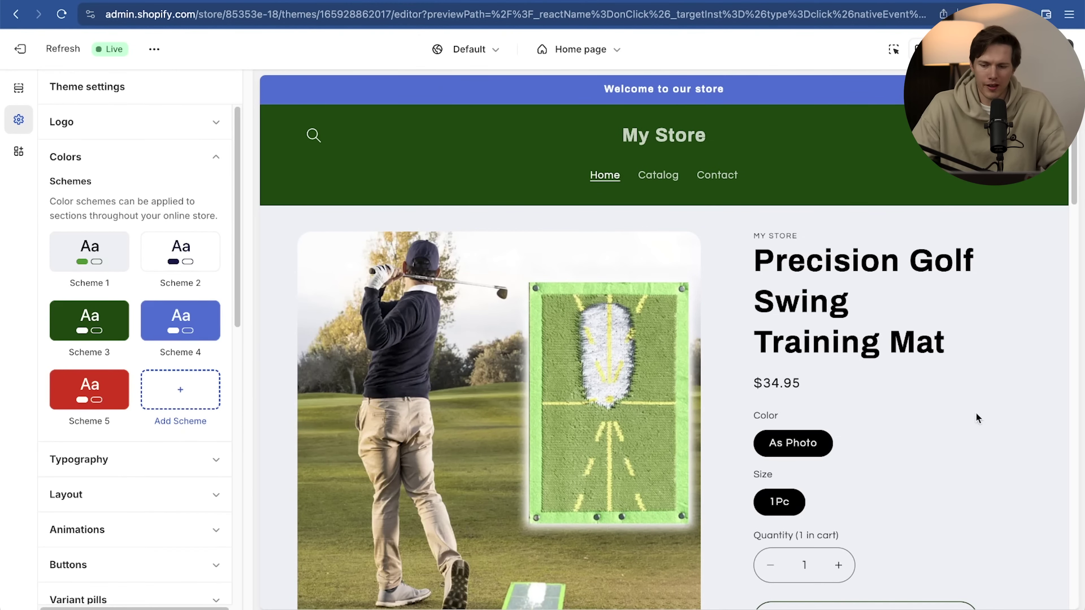
{"action": "scroll", "coordinate": [980, 417], "scroll_direction": "down", "scroll_amount": 10}
{"action": "scroll", "coordinate": [981, 418], "scroll_direction": "up", "scroll_amount": 10}
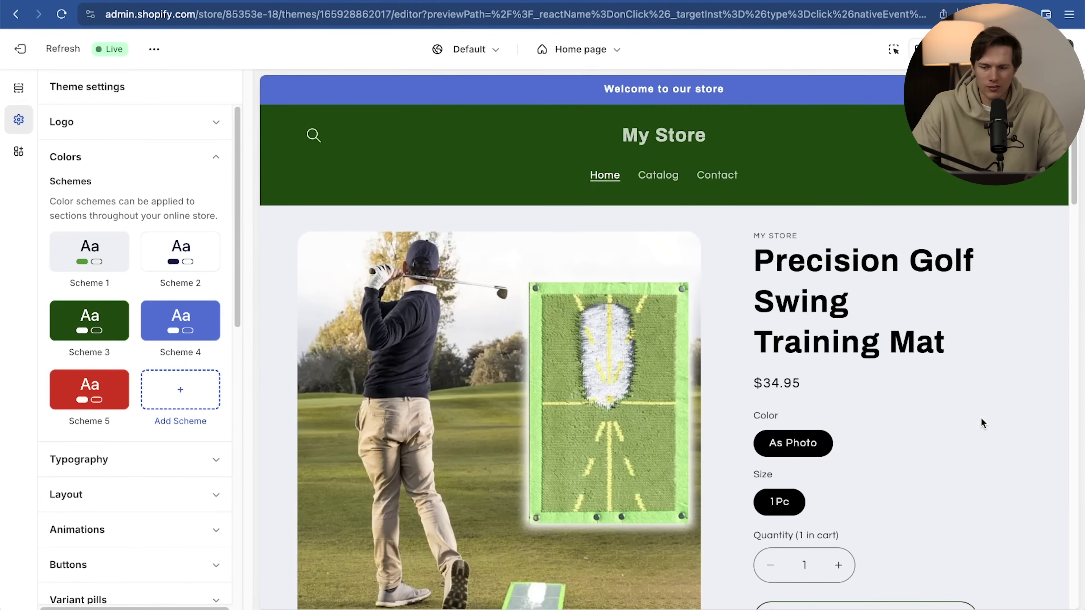
Test the purchase flow by adding the golf mat to the cart, viewing the checkout page, and returning to the store's home page
{"action": "scroll", "coordinate": [981, 418], "scroll_direction": "down", "scroll_amount": 4}
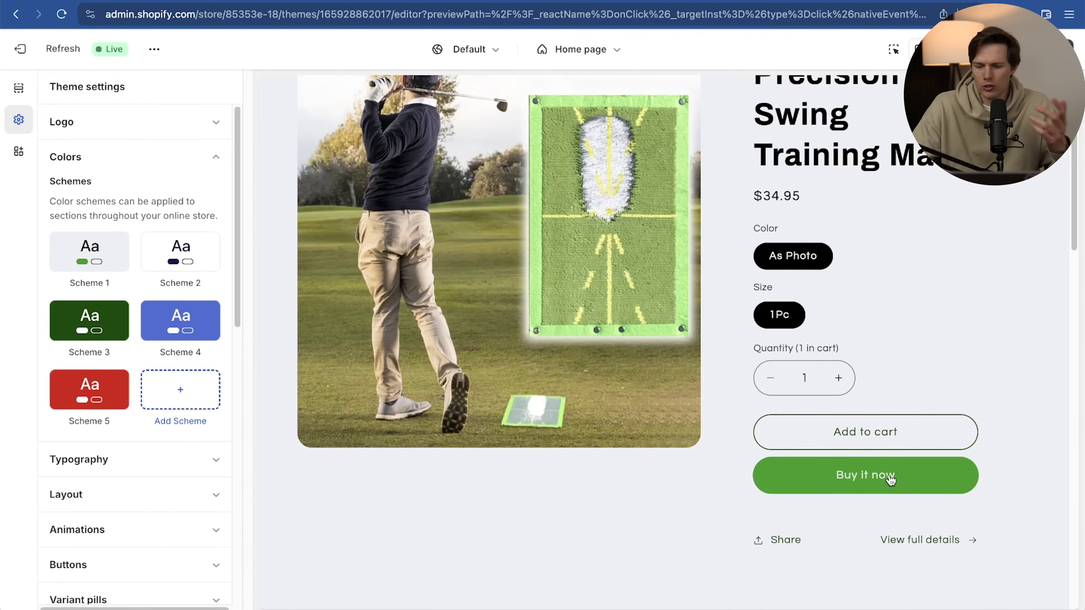
{"action": "left_click", "coordinate": [889, 431]}
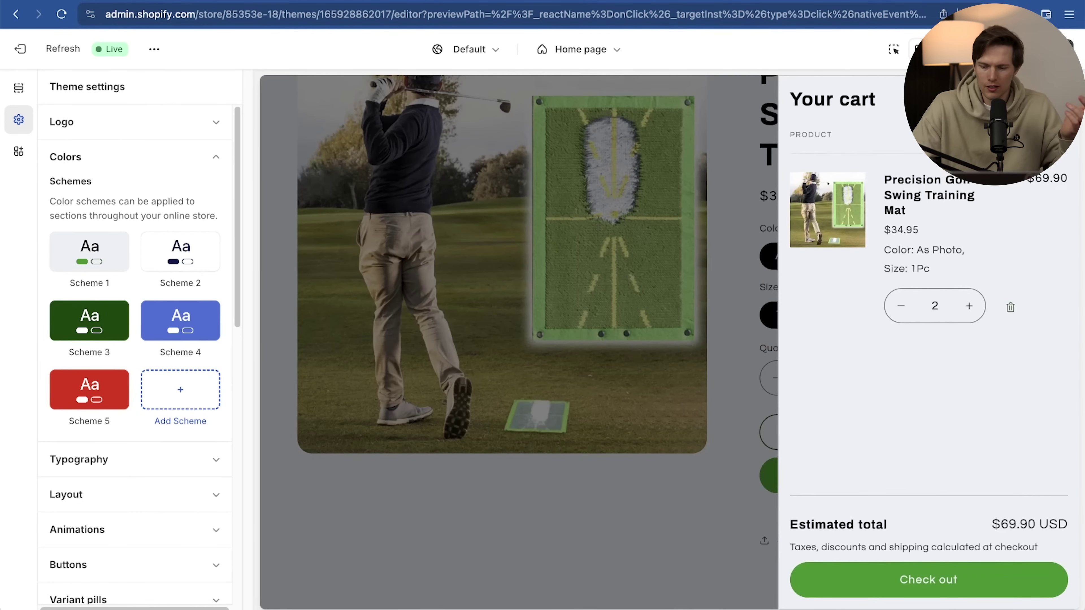
{"action": "left_click", "coordinate": [947, 584]}
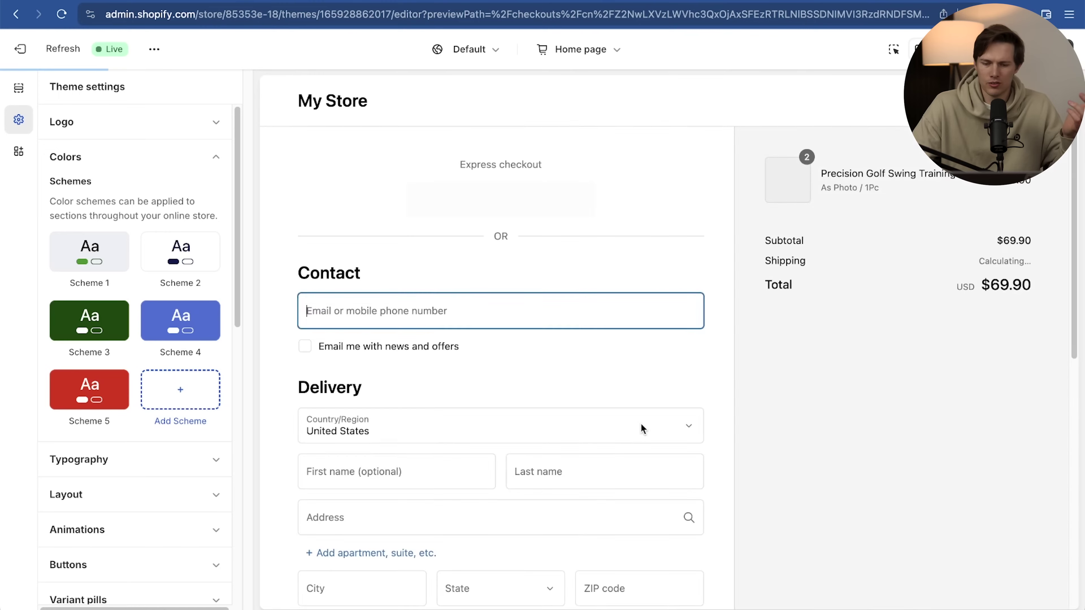
{"action": "scroll", "coordinate": [641, 424], "scroll_direction": "down", "scroll_amount": 5}
{"action": "scroll", "coordinate": [640, 424], "scroll_direction": "down", "scroll_amount": 4}
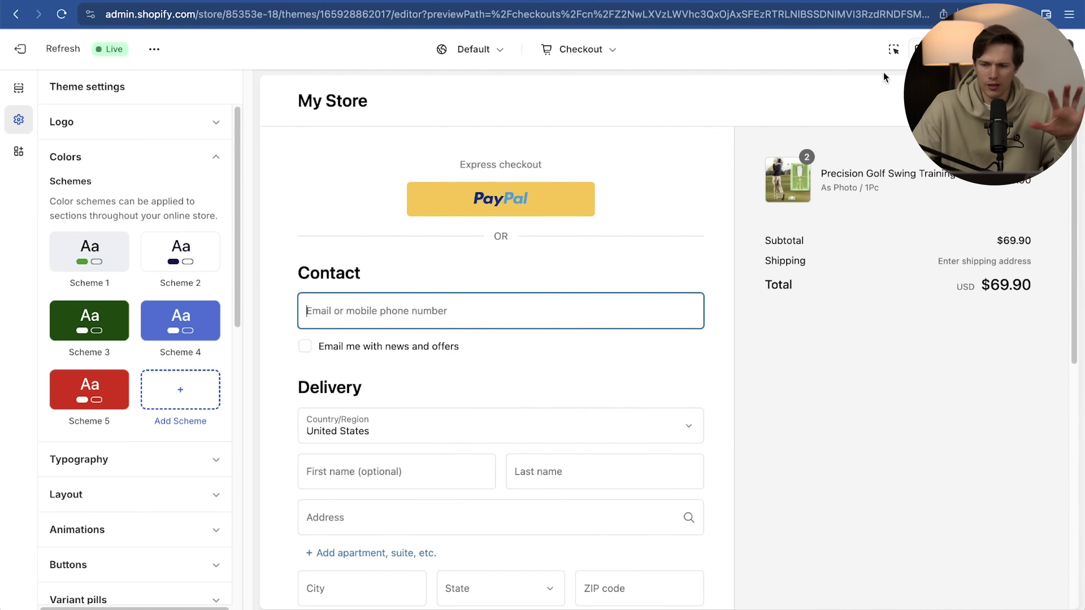
{"action": "left_click", "coordinate": [319, 105]}
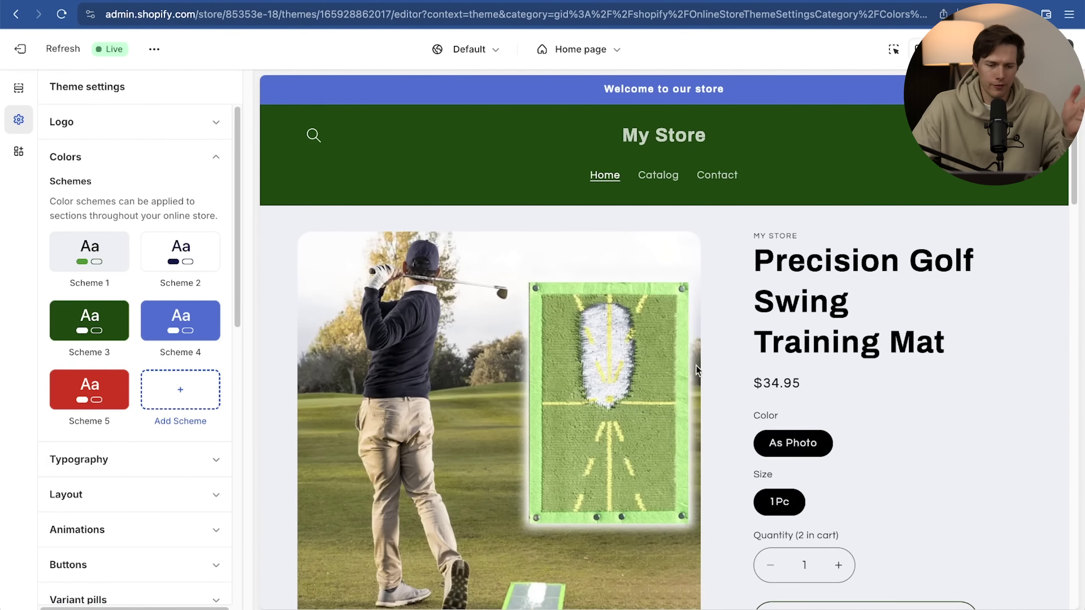
Change the theme's heading font to Arvo Regular in the typography settings, previewing the Sans-serif font first
{"action": "left_click", "coordinate": [216, 160]}
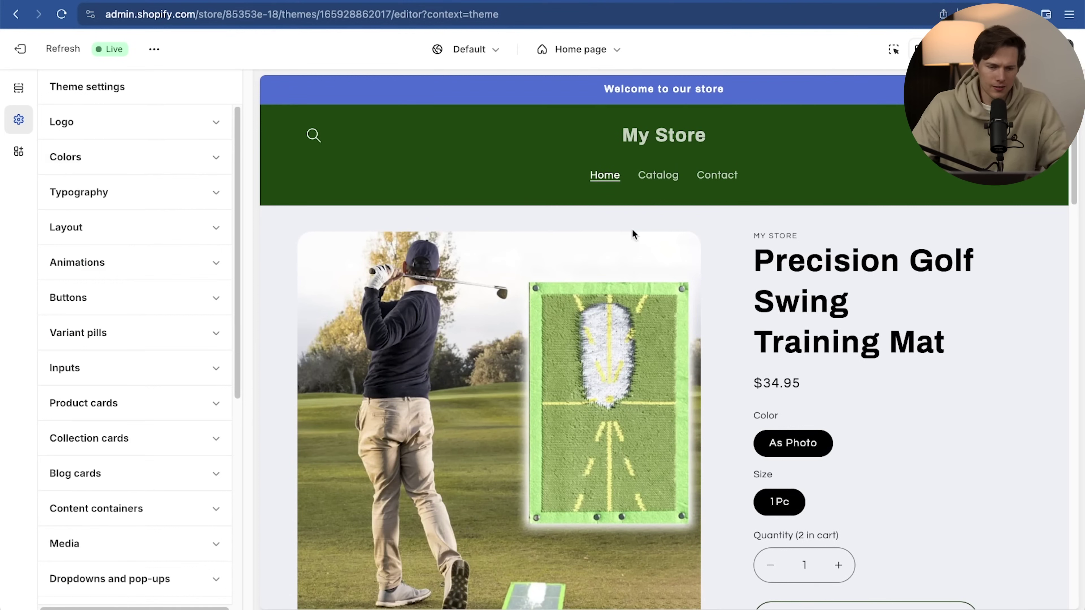
{"action": "left_click", "coordinate": [214, 193]}
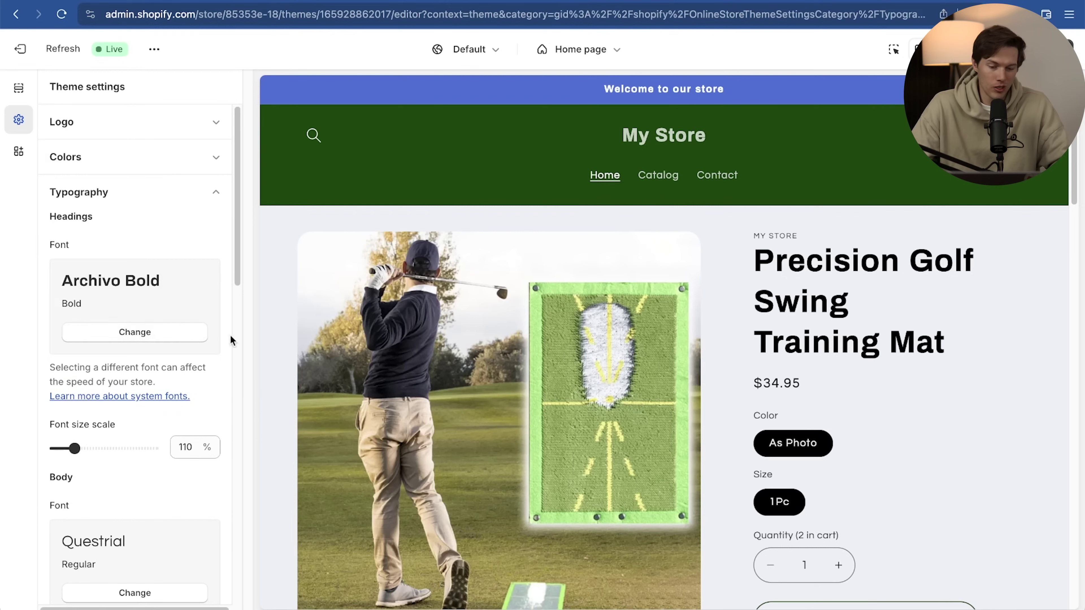
{"action": "left_click", "coordinate": [176, 334]}
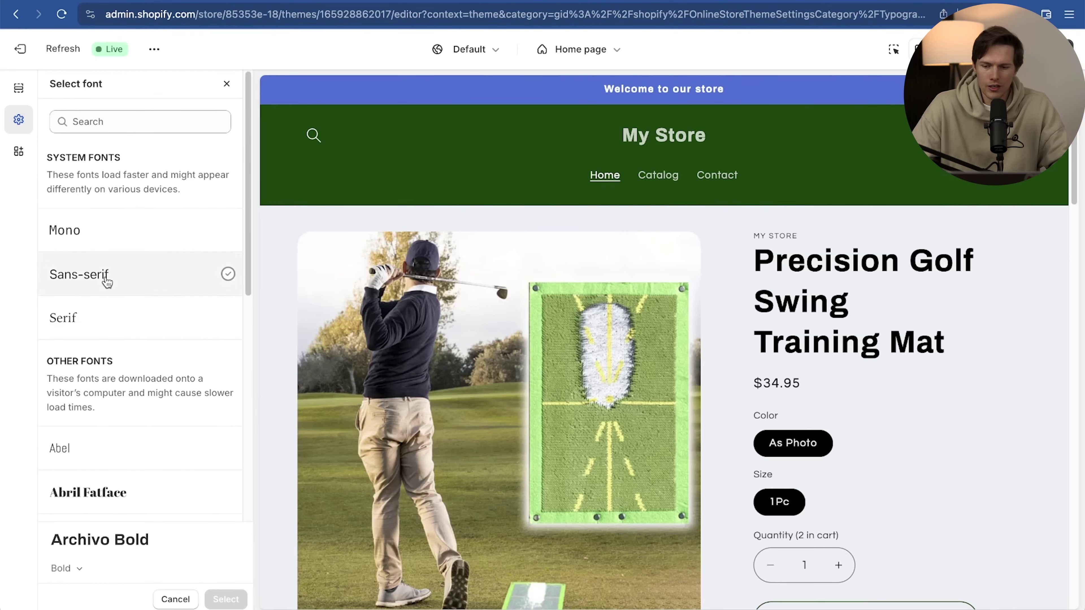
{"action": "left_click", "coordinate": [107, 282]}
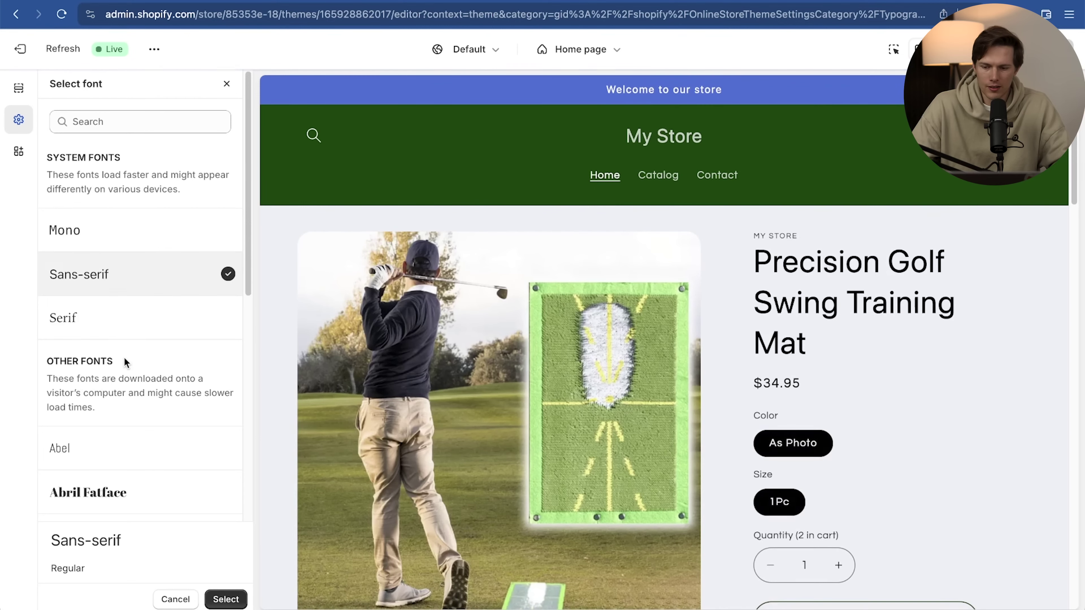
{"action": "scroll", "coordinate": [126, 363], "scroll_direction": "down", "scroll_amount": 10}
{"action": "left_click", "coordinate": [141, 312]}
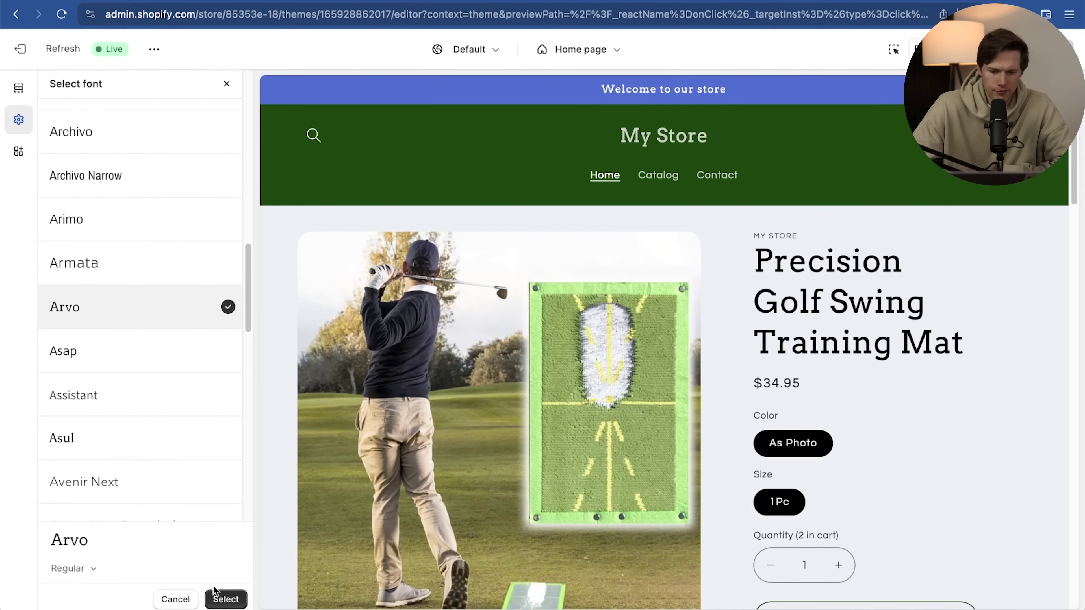
{"action": "left_click", "coordinate": [222, 600]}
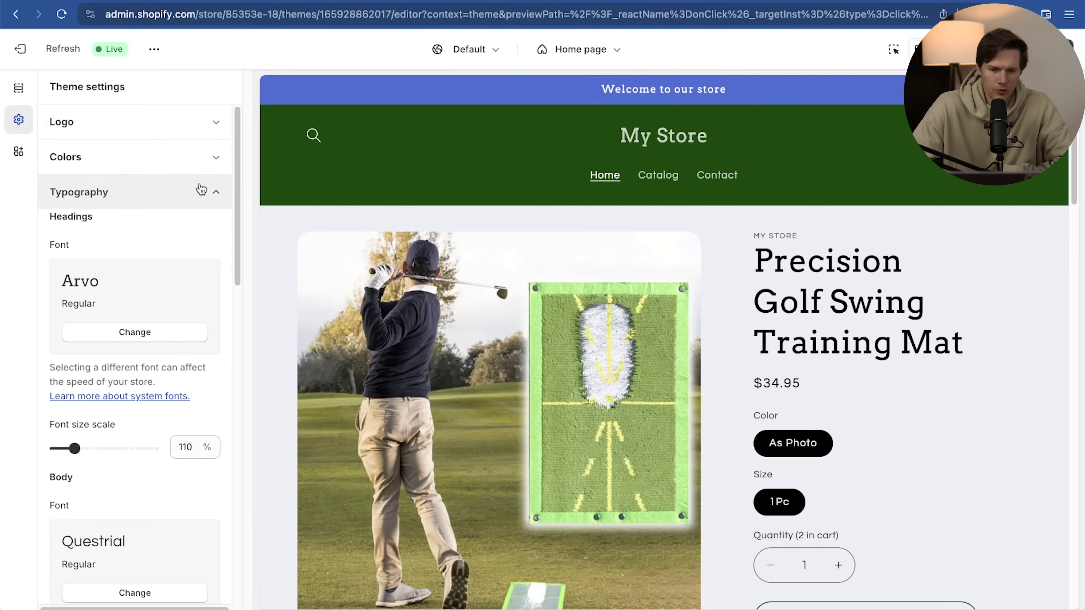
{"action": "left_click", "coordinate": [213, 194]}
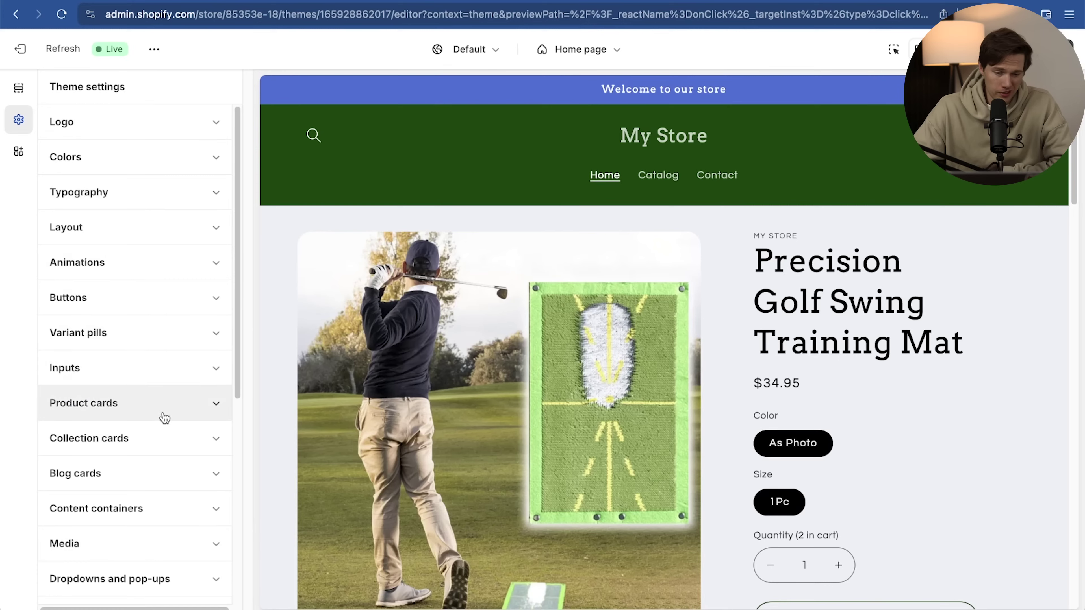
Look through the remaining theme setting categories, including the button border options, and check the rest of the home page preview
{"action": "scroll", "coordinate": [164, 417], "scroll_direction": "down", "scroll_amount": 3}
{"action": "scroll", "coordinate": [164, 418], "scroll_direction": "down", "scroll_amount": 1}
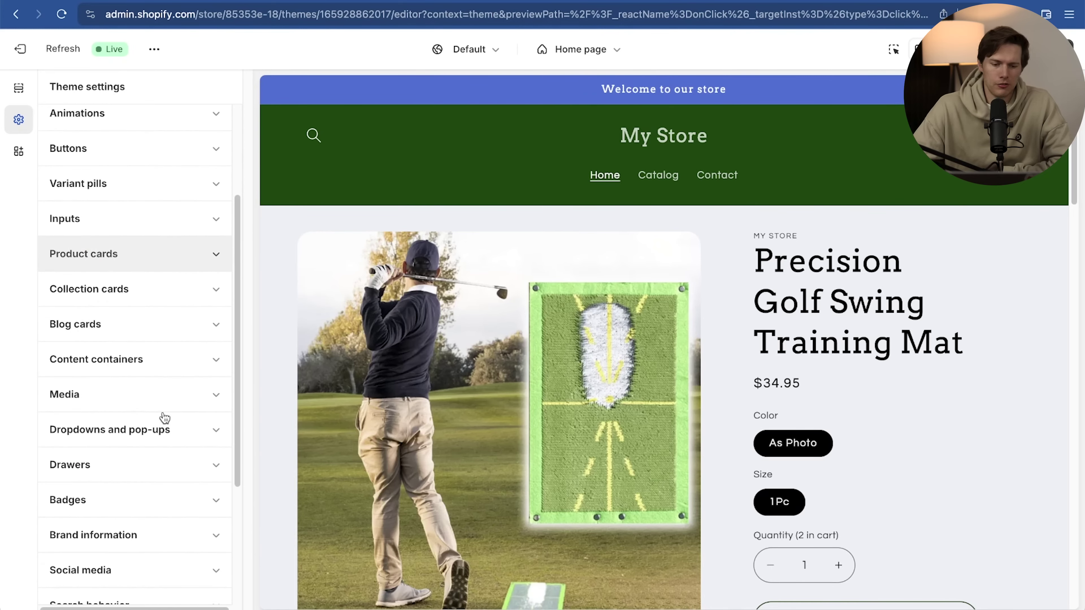
{"action": "scroll", "coordinate": [174, 486], "scroll_direction": "down", "scroll_amount": 1}
{"action": "scroll", "coordinate": [176, 487], "scroll_direction": "up", "scroll_amount": 5}
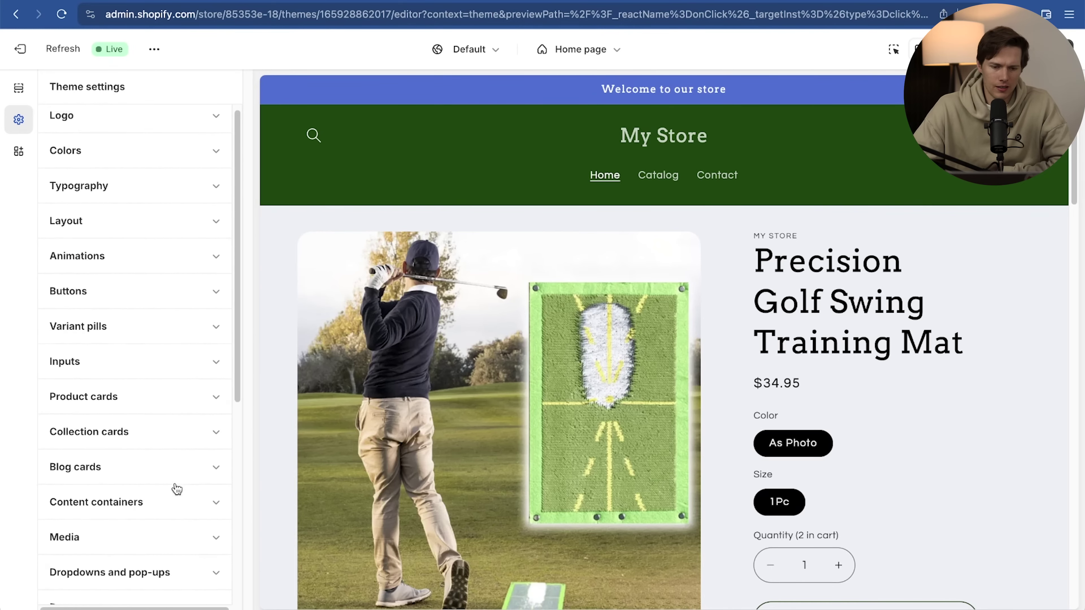
{"action": "left_click", "coordinate": [129, 305]}
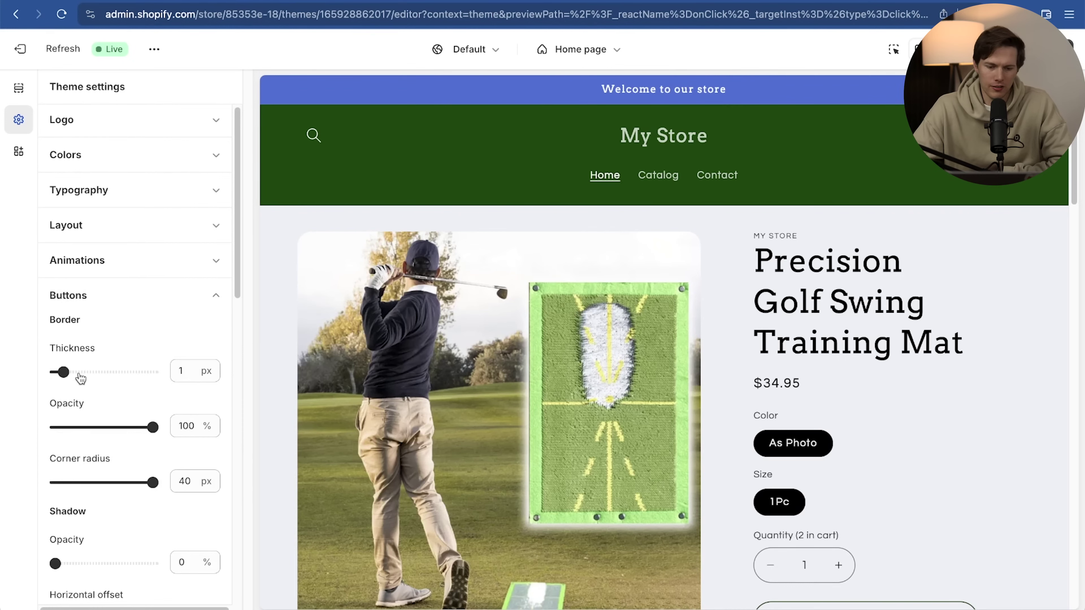
{"action": "left_click", "coordinate": [172, 294]}
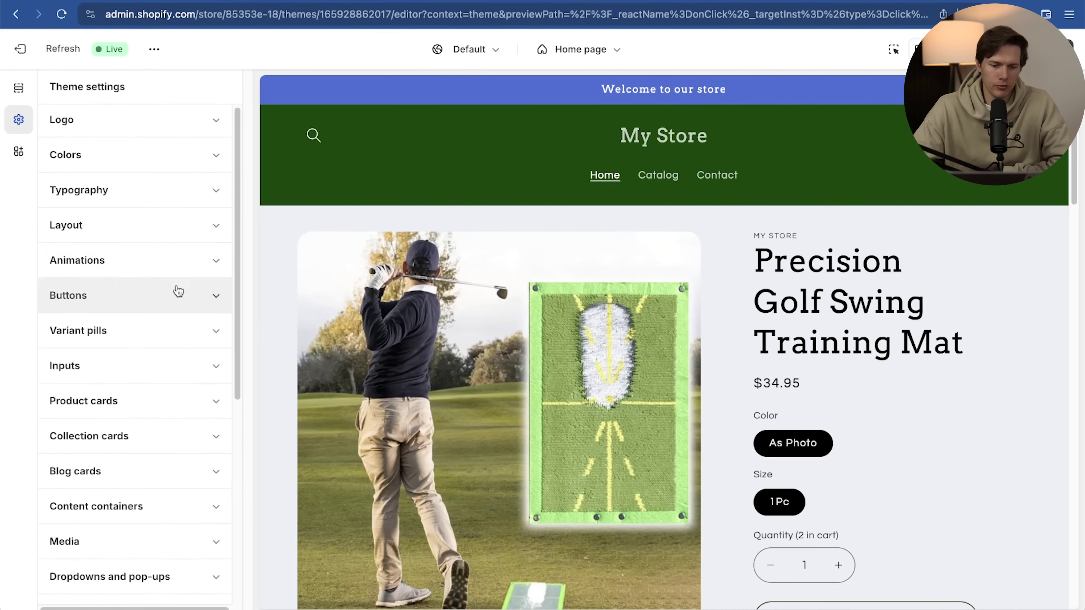
{"action": "scroll", "coordinate": [175, 291], "scroll_direction": "down", "scroll_amount": 6}
{"action": "scroll", "coordinate": [450, 312], "scroll_direction": "down", "scroll_amount": 8}
{"action": "scroll", "coordinate": [449, 312], "scroll_direction": "down", "scroll_amount": 10}
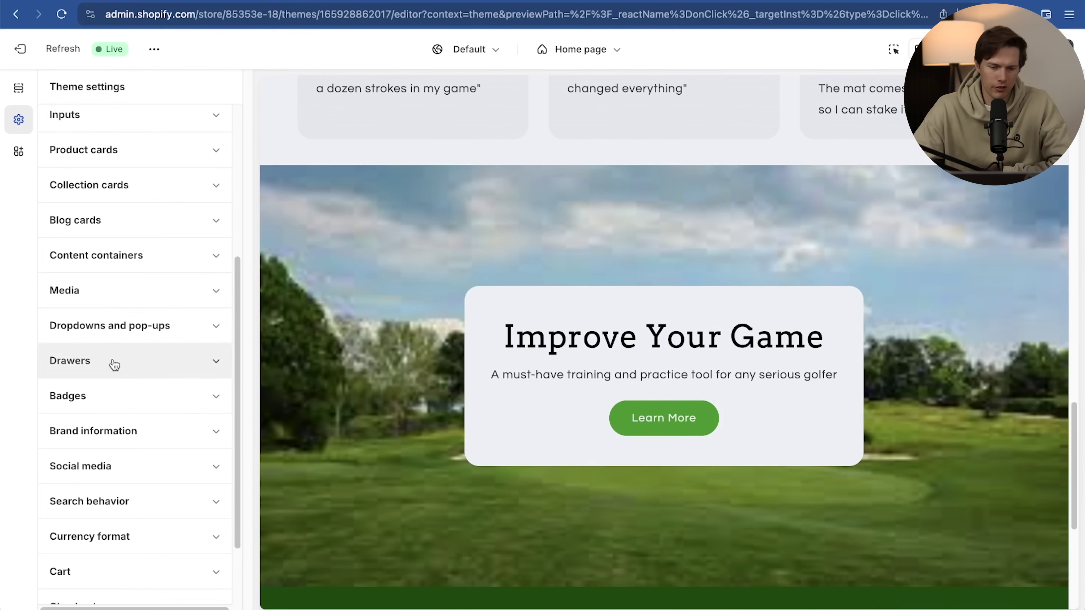
{"action": "scroll", "coordinate": [130, 337], "scroll_direction": "down", "scroll_amount": 3}
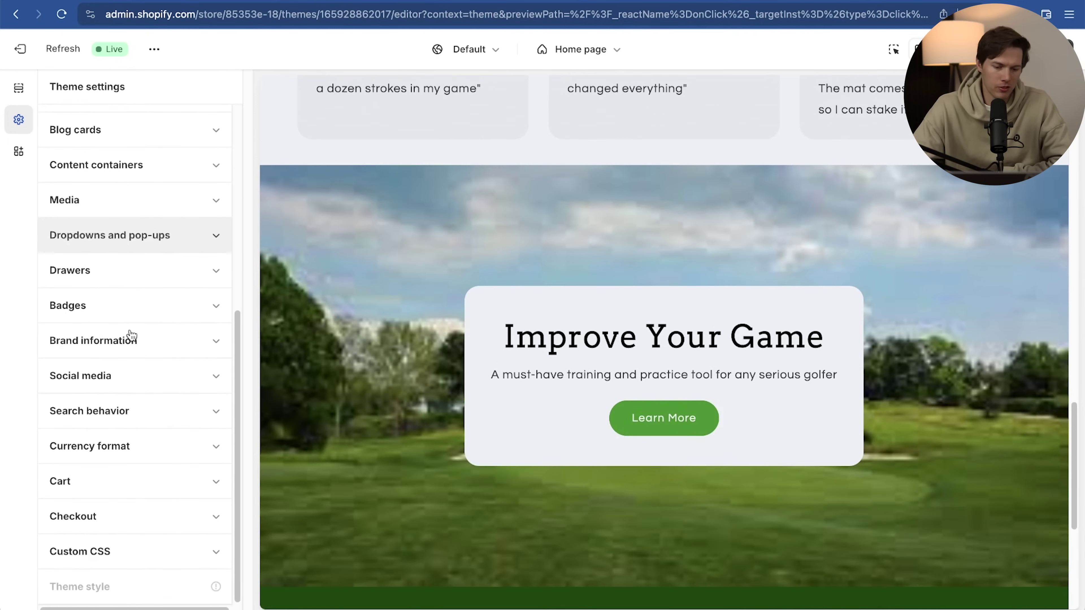
{"action": "scroll", "coordinate": [129, 419], "scroll_direction": "up", "scroll_amount": 10}
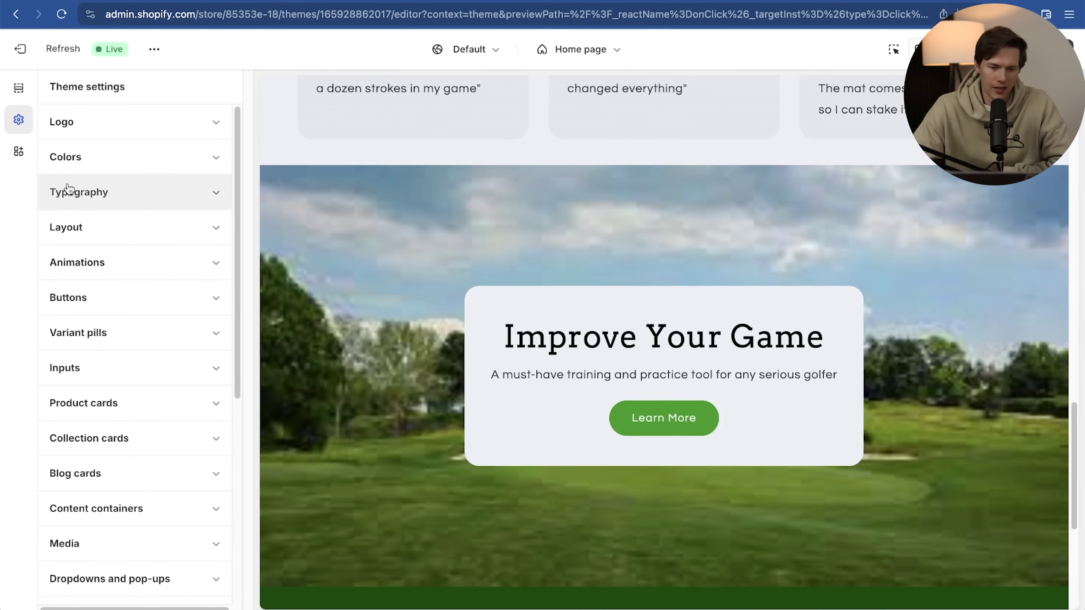
Set the background color of Scheme 4 to the recently used medium green #2C961D
{"action": "left_click", "coordinate": [107, 156]}
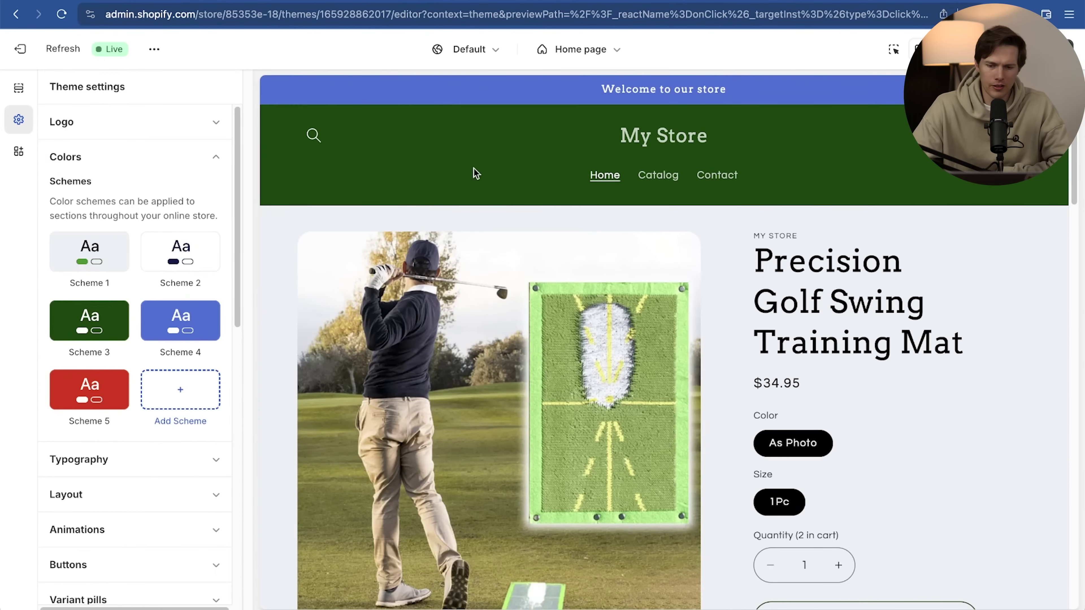
{"action": "left_click", "coordinate": [197, 311]}
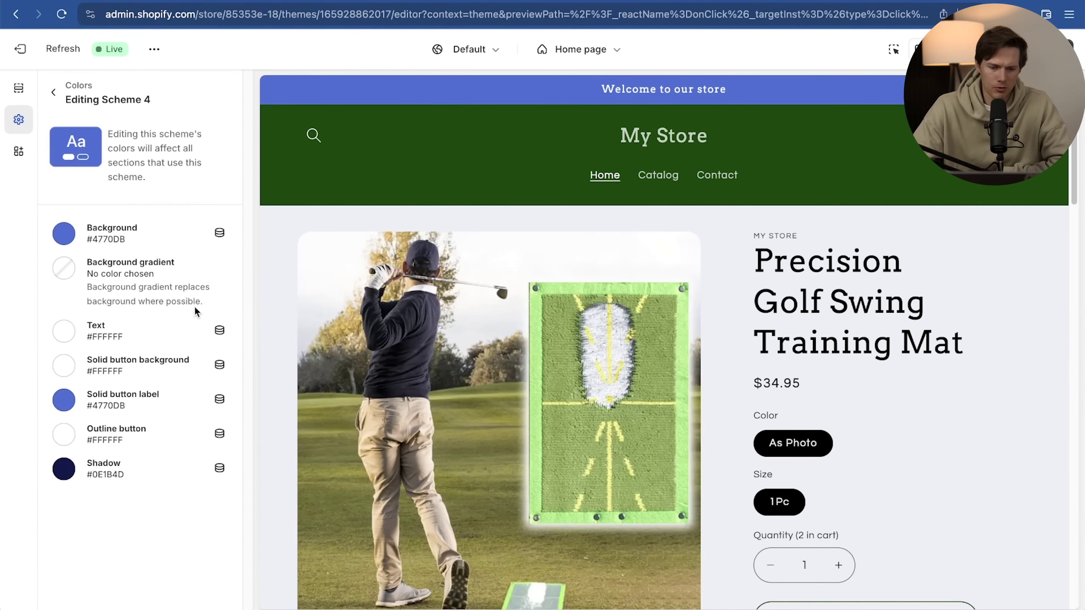
{"action": "left_click", "coordinate": [64, 237]}
{"action": "left_click", "coordinate": [91, 438]}
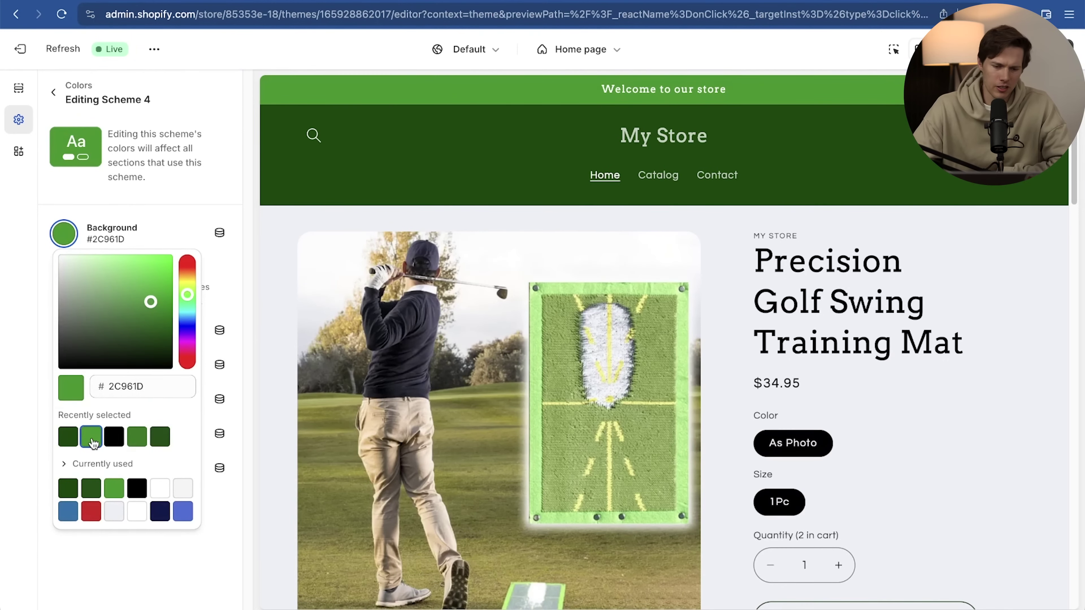
{"action": "left_click", "coordinate": [174, 211]}
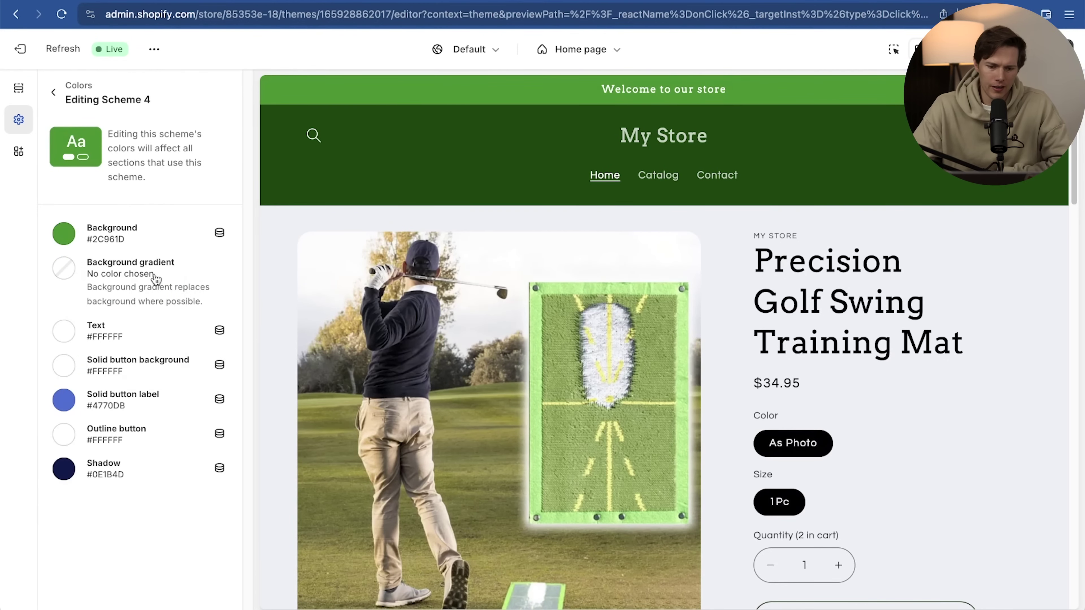
Set Scheme 4's solid button label to #2C961D and its shadow to black #000000, and return to the scheme list
{"action": "left_click", "coordinate": [64, 406]}
{"action": "left_click", "coordinate": [68, 344]}
{"action": "left_click", "coordinate": [64, 469]}
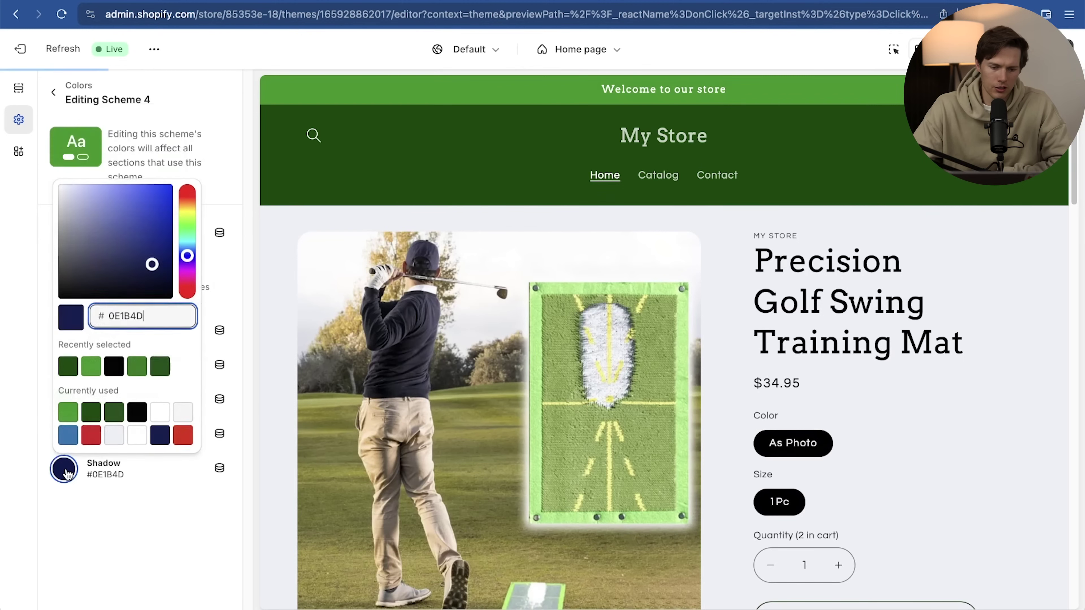
{"action": "left_click", "coordinate": [120, 375]}
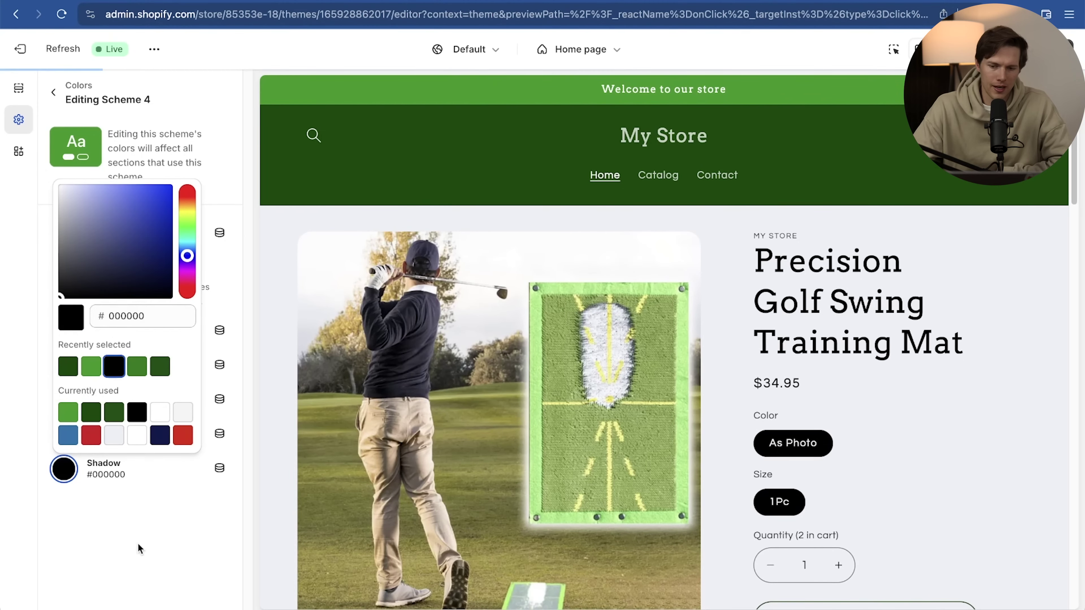
{"action": "left_click", "coordinate": [133, 538]}
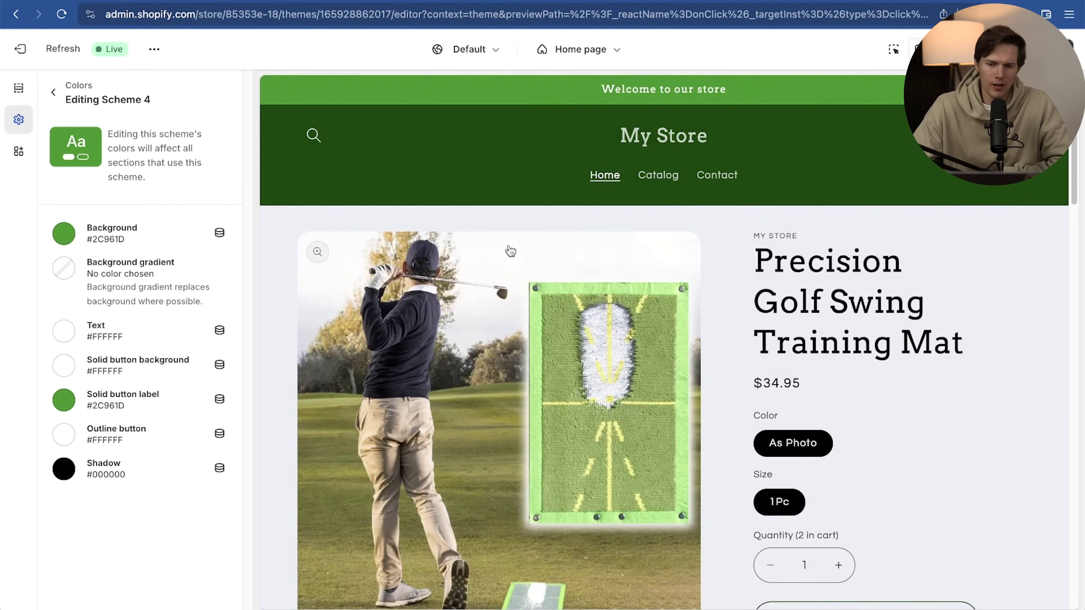
{"action": "left_click", "coordinate": [54, 94]}
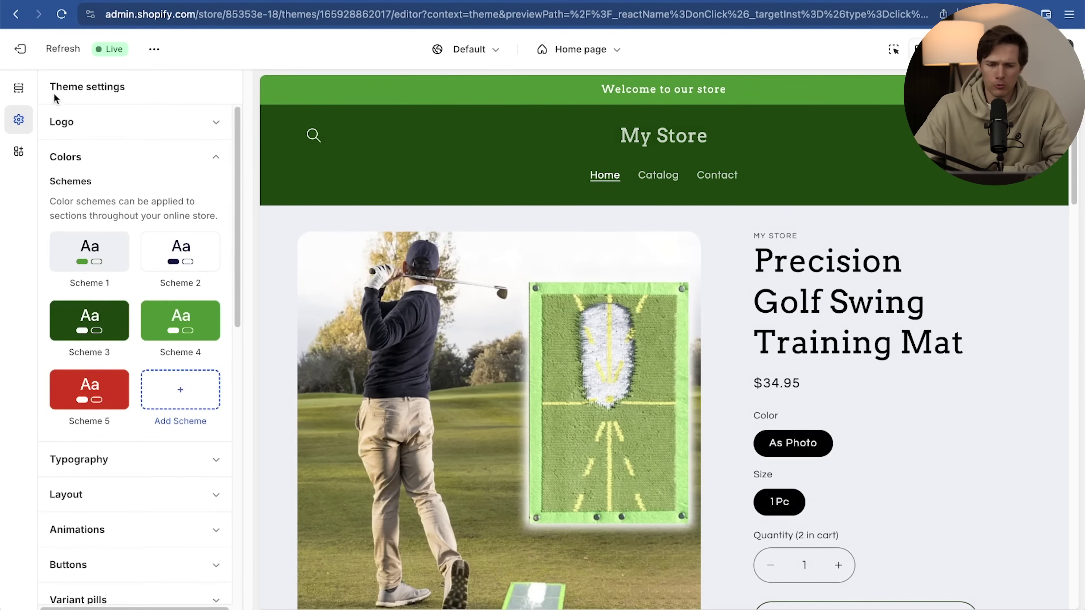
Open the Announcement bar section of the home page and review its color scheme, social icon, announcement and selector settings
{"action": "left_click", "coordinate": [19, 91]}
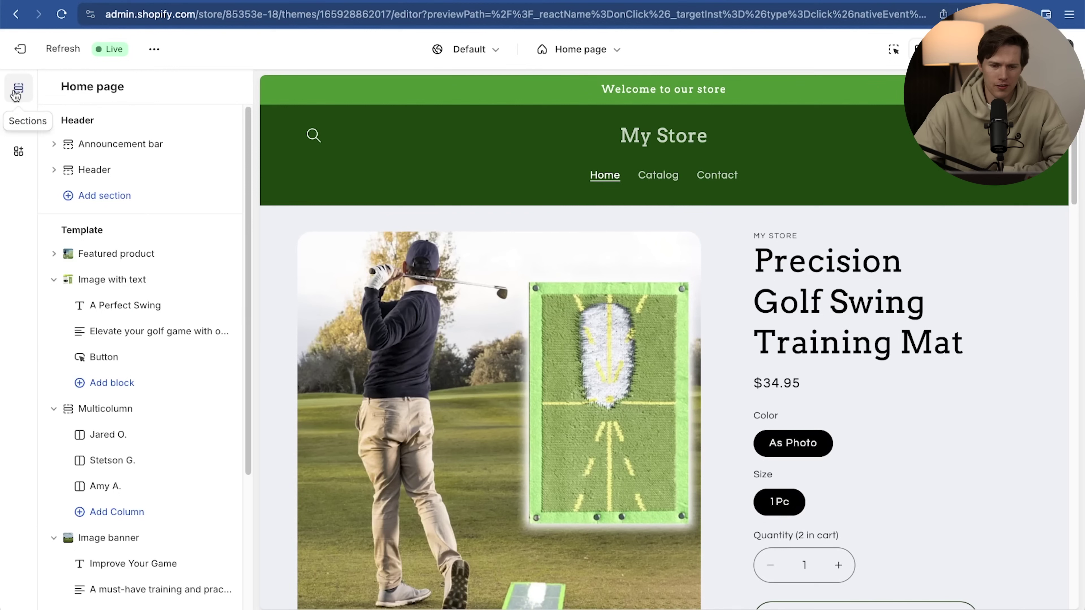
{"action": "left_click", "coordinate": [112, 145]}
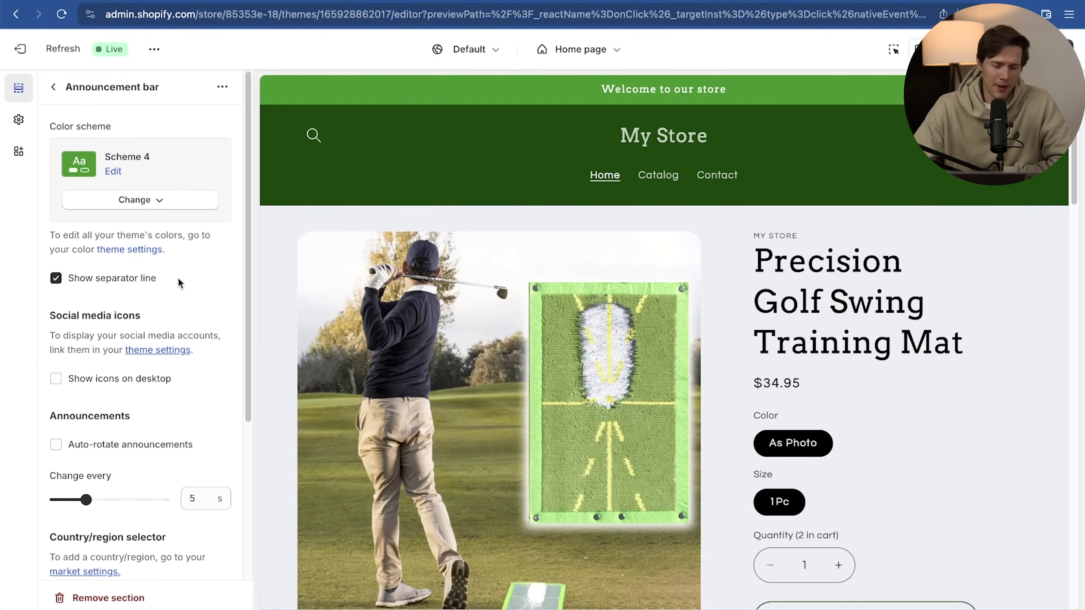
{"action": "scroll", "coordinate": [178, 278], "scroll_direction": "down", "scroll_amount": 5}
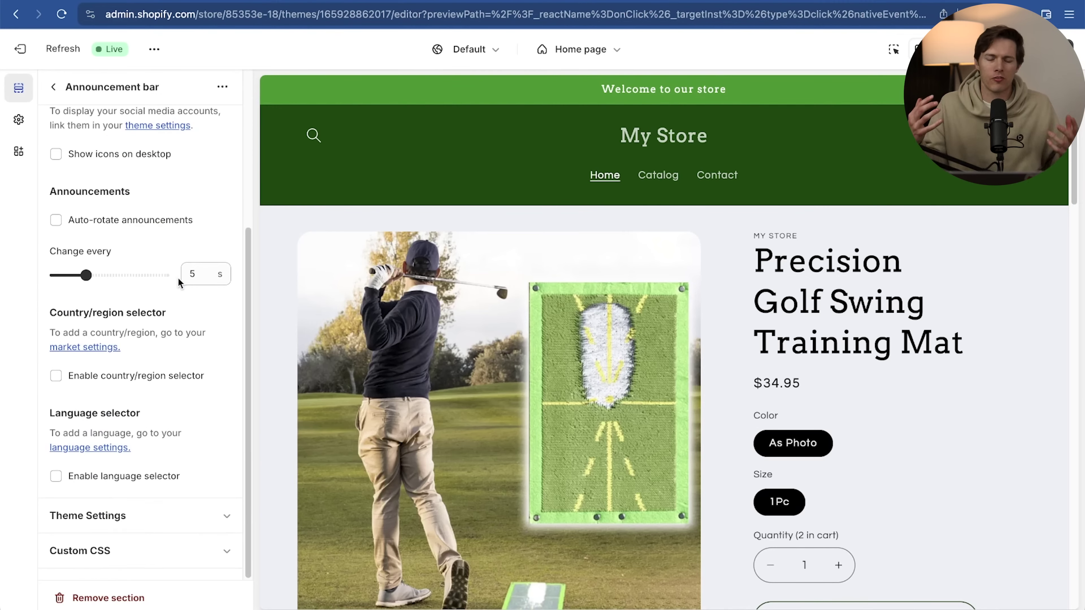
Replace the text of the "Welcome to our store" announcement with "SPRING DISCOUNT 10% - Use Code SPRING10"
{"action": "scroll", "coordinate": [166, 402], "scroll_direction": "up", "scroll_amount": 2}
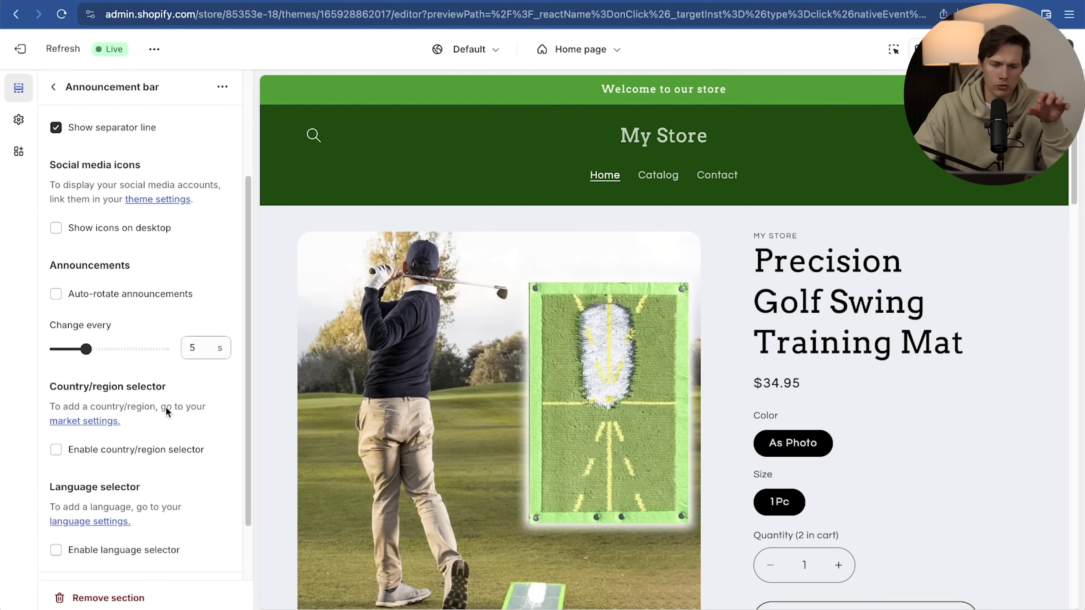
{"action": "scroll", "coordinate": [166, 407], "scroll_direction": "up", "scroll_amount": 4}
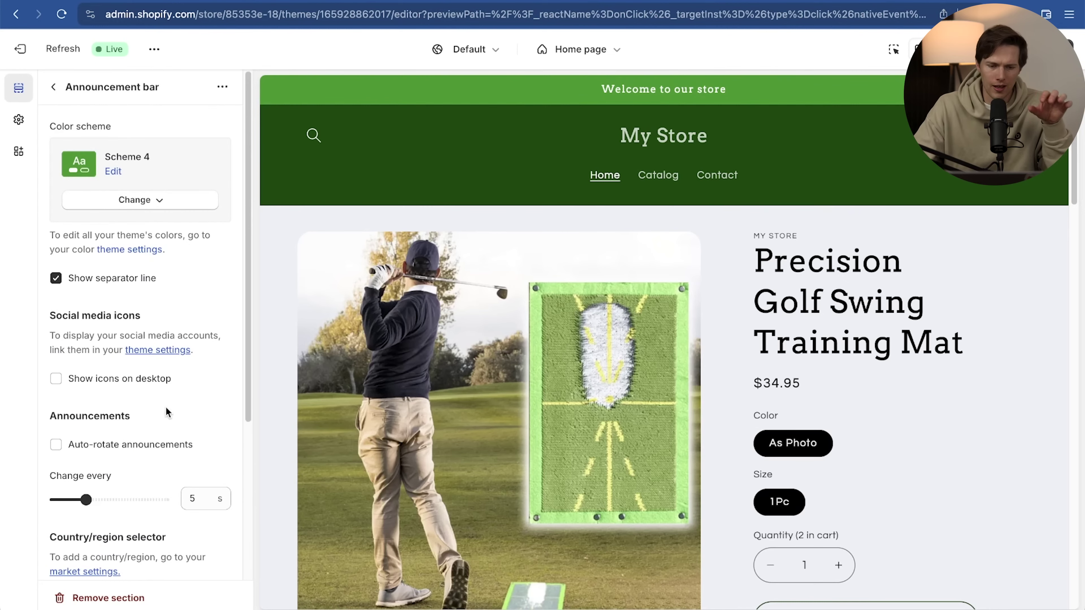
{"action": "left_click", "coordinate": [55, 88]}
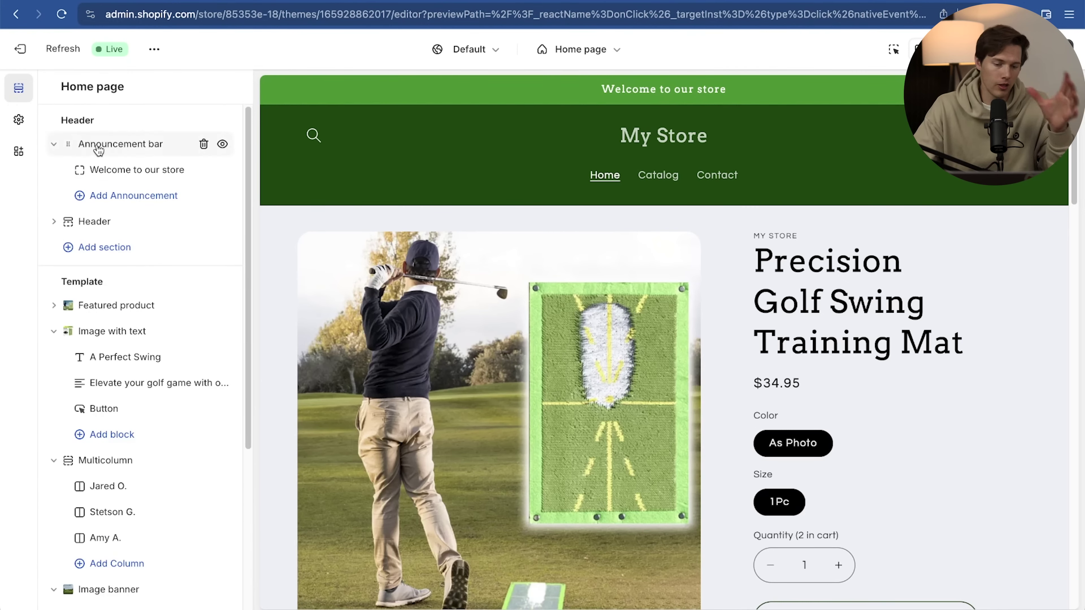
{"action": "left_click", "coordinate": [129, 176]}
{"action": "left_click", "coordinate": [169, 149]}
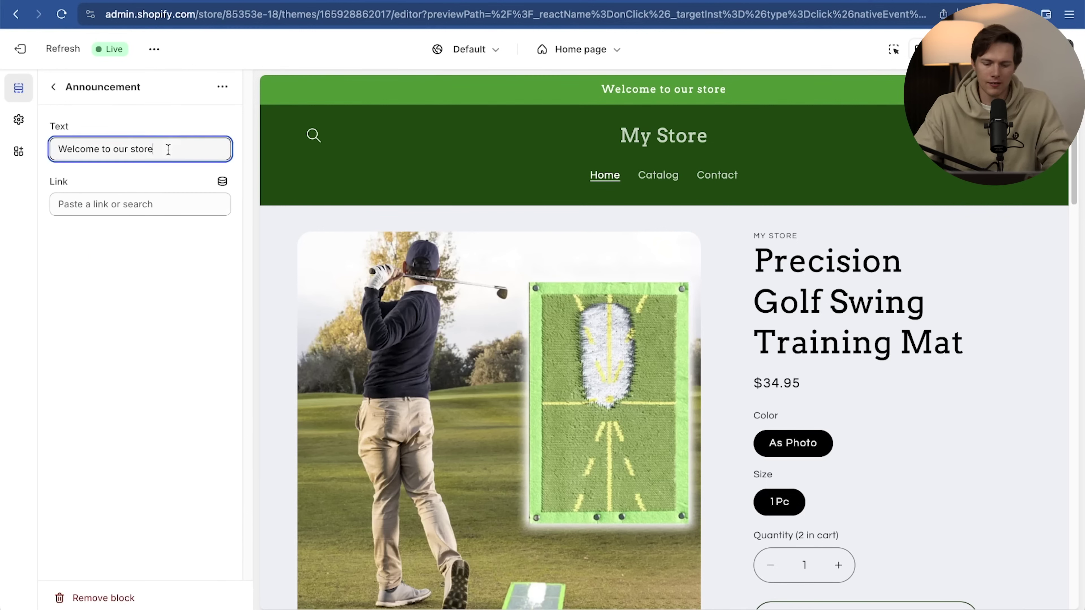
{"action": "triple_click", "coordinate": [168, 150]}
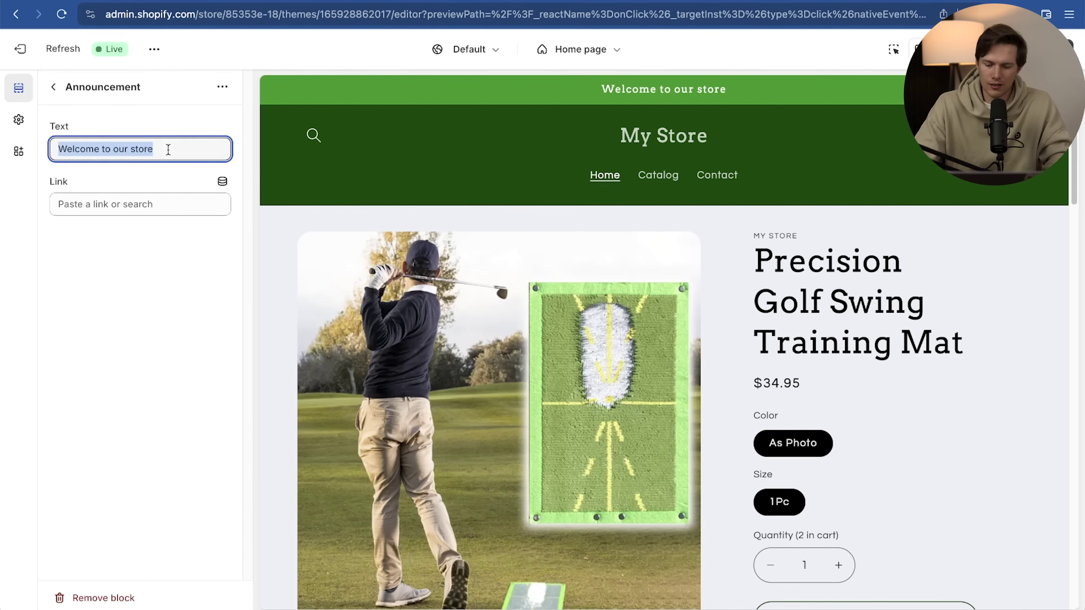
{"action": "type", "text": "F"}
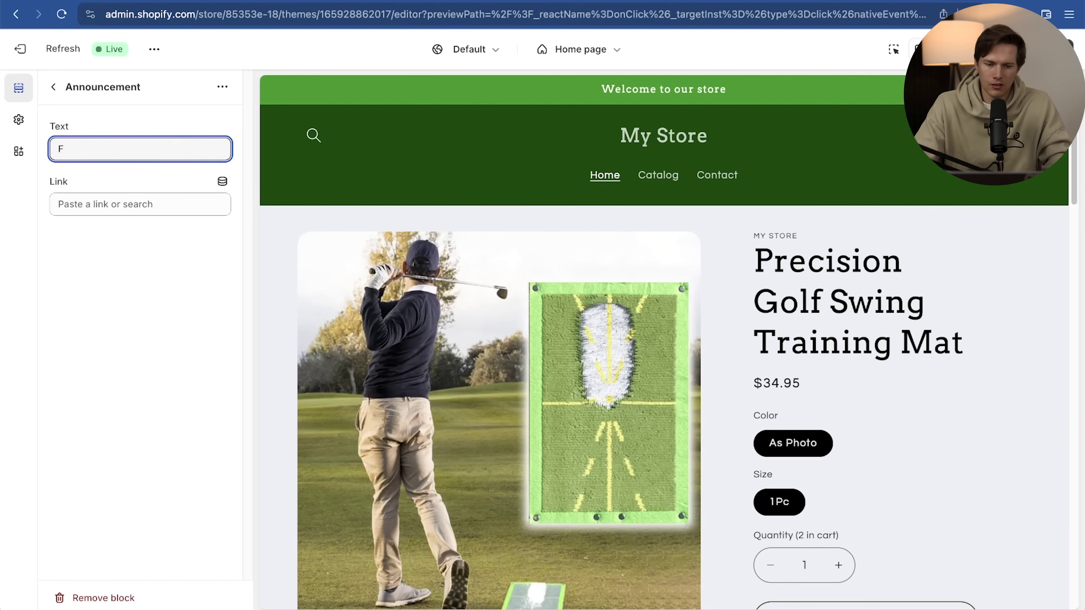
{"action": "type", "text": "10"}
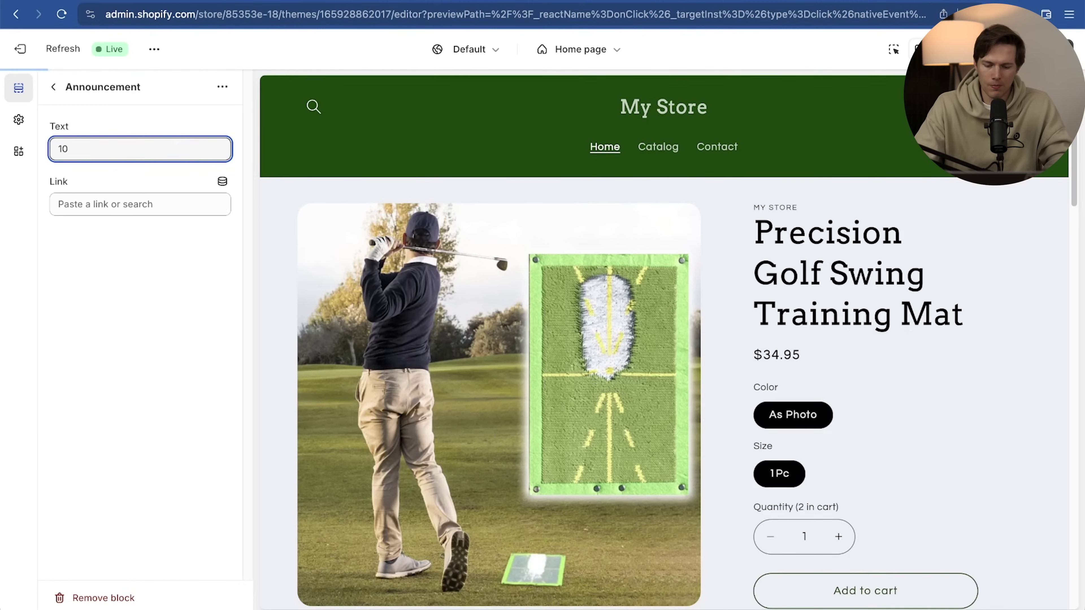
{"action": "key", "text": "BackSpace"}
{"action": "key", "text": "BackSpace"}
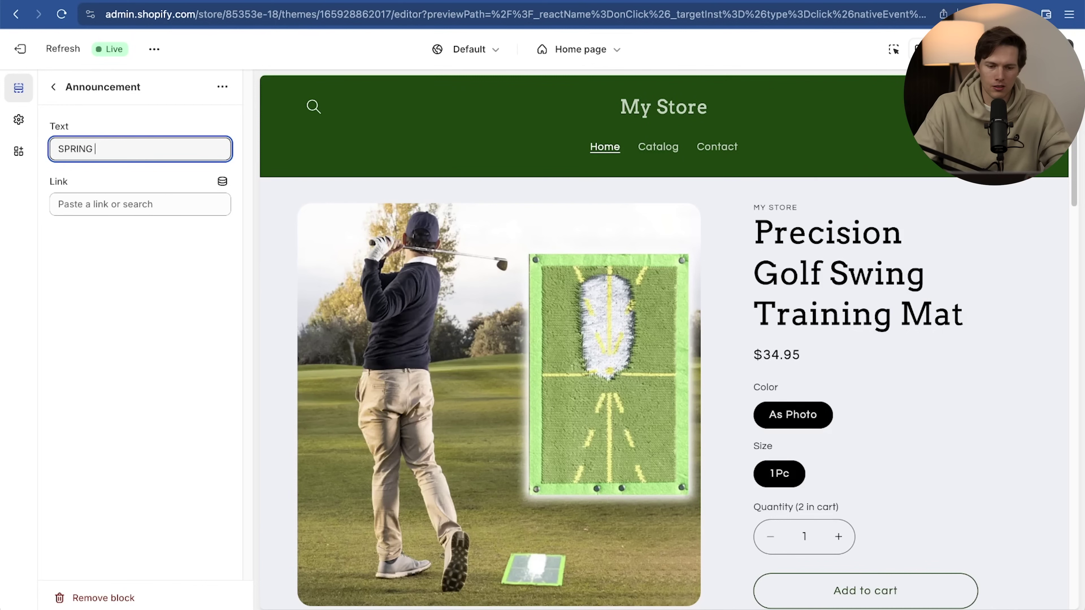
{"action": "type", "text": "SPRING DISCOUNT 10"}
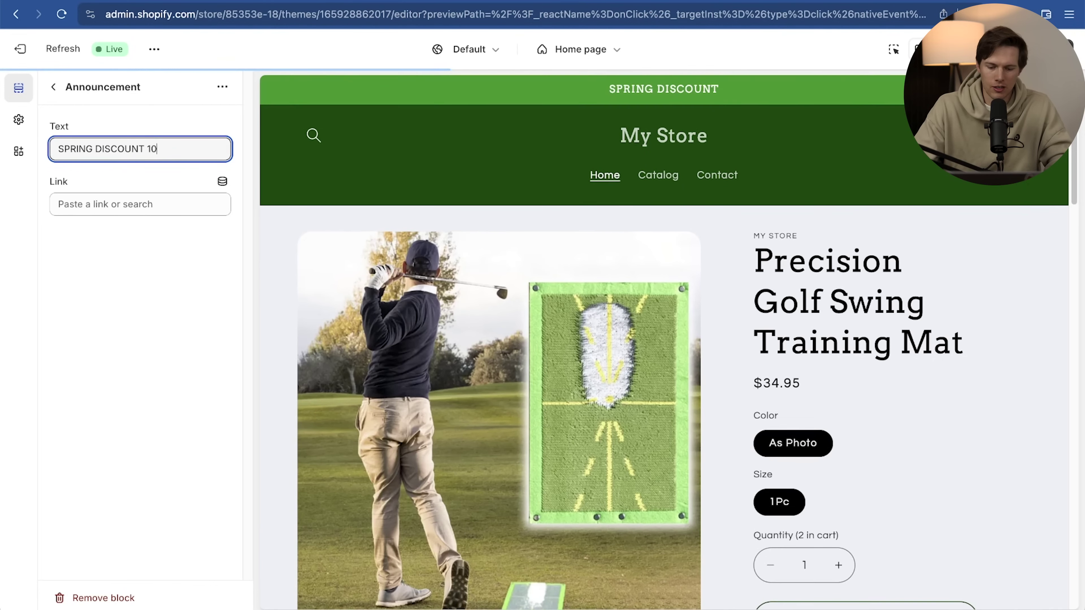
{"action": "type", "text": "% - "}
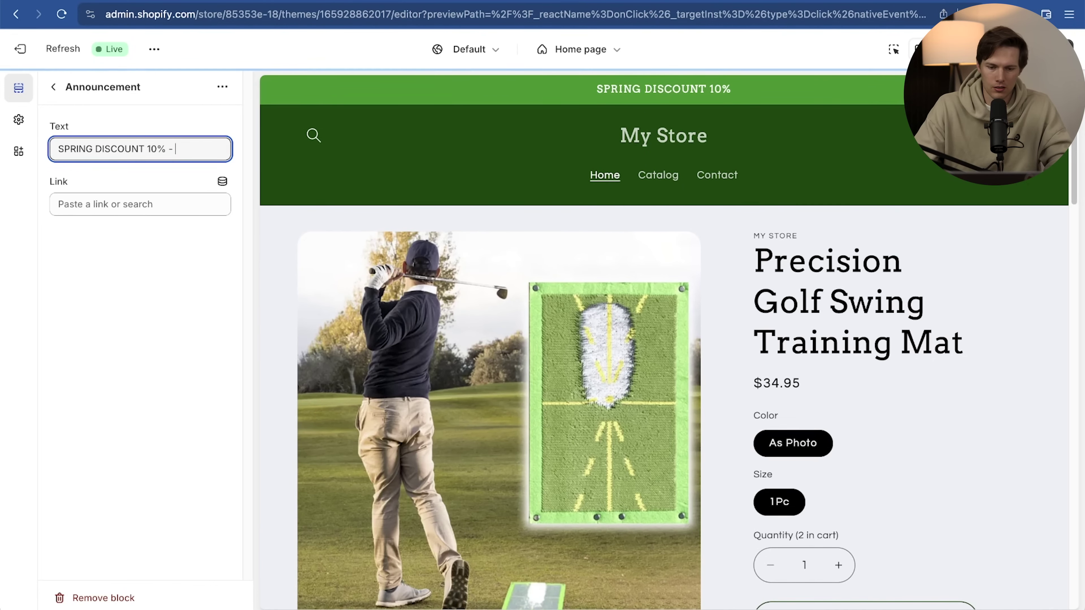
{"action": "type", "text": "Use Code SPRING10"}
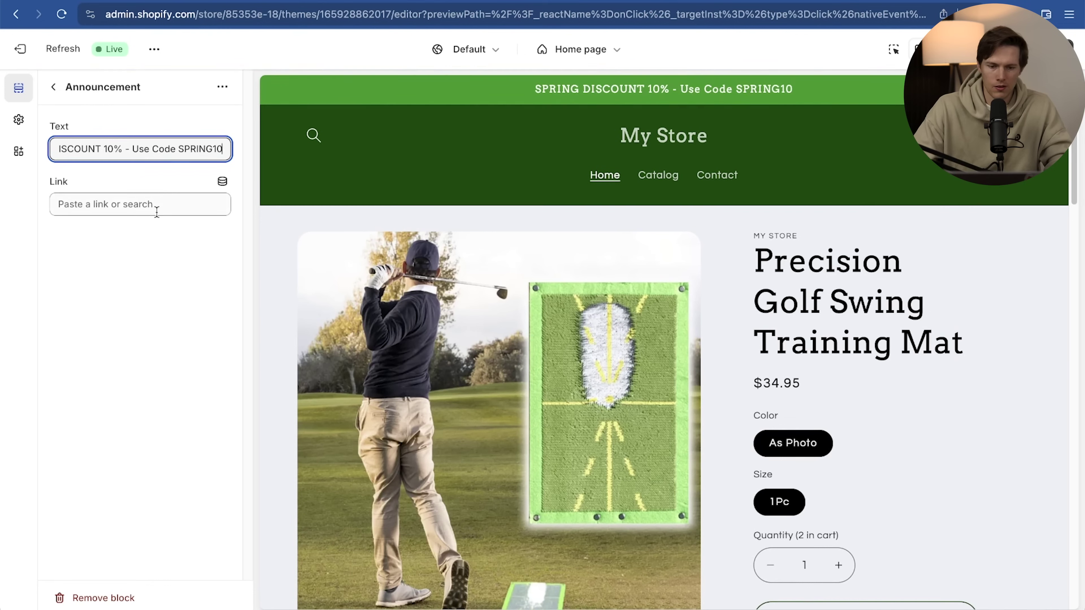
Link the spring discount announcement to the Precision Golf Swing Training Mat product and return to the section list
{"action": "left_click", "coordinate": [146, 205]}
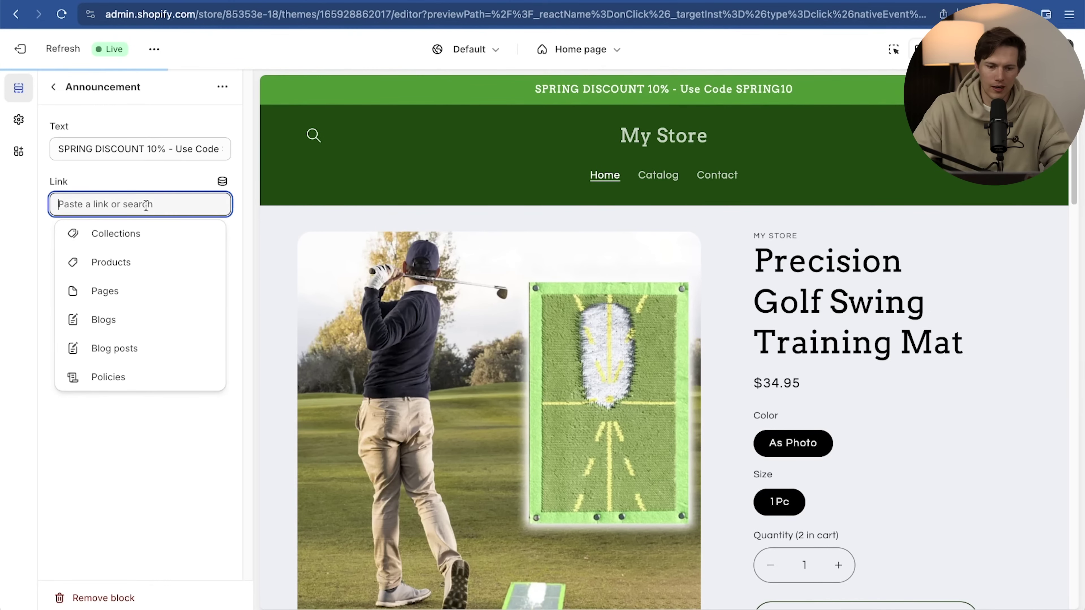
{"action": "left_click", "coordinate": [145, 261]}
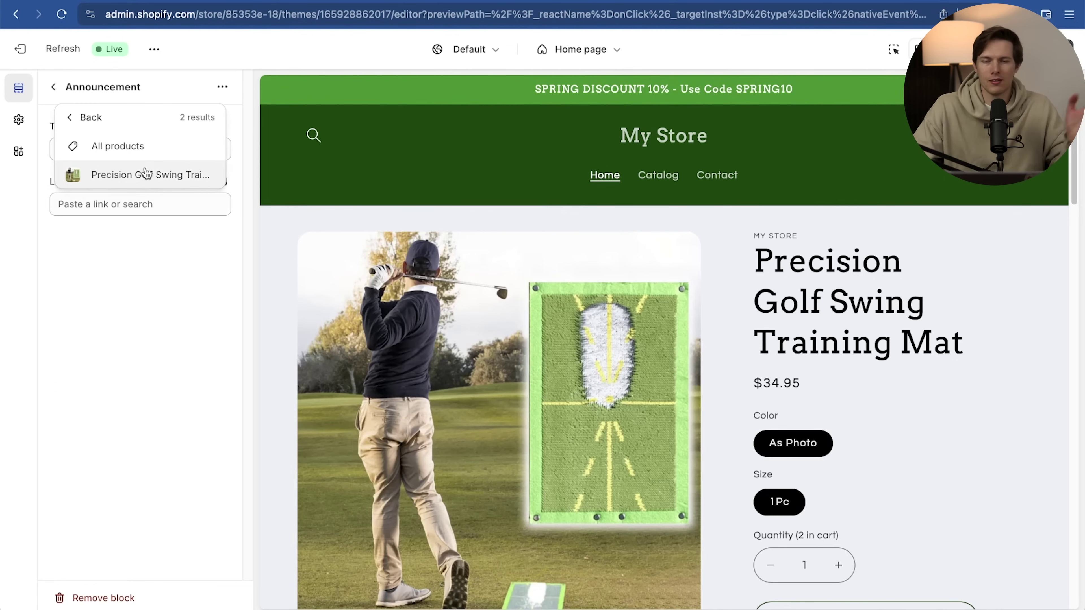
{"action": "left_click", "coordinate": [159, 176]}
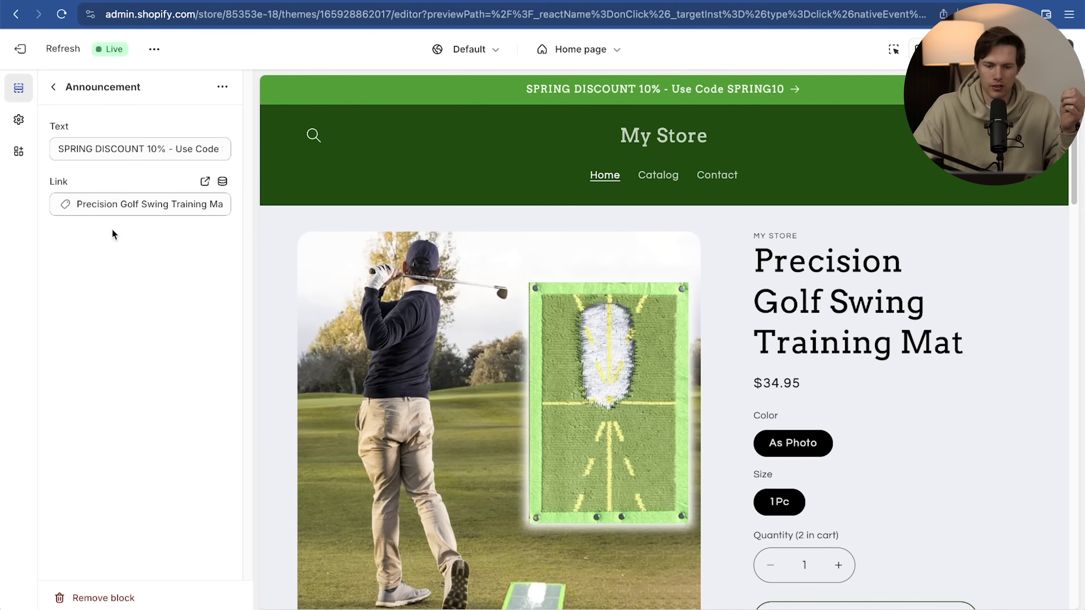
{"action": "left_click", "coordinate": [60, 95]}
Add a second announcement to the announcement bar with the text "Free Shipping when you buy 2"
{"action": "mouse_move", "coordinate": [141, 208]}
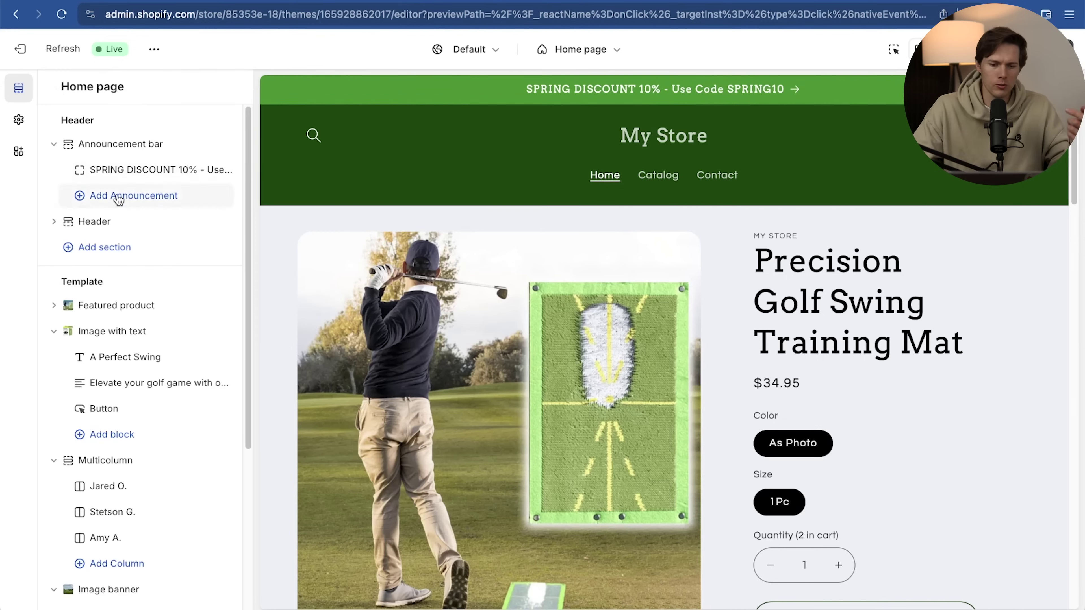
{"action": "left_click", "coordinate": [139, 199]}
{"action": "left_click", "coordinate": [141, 199]}
{"action": "left_click", "coordinate": [145, 149]}
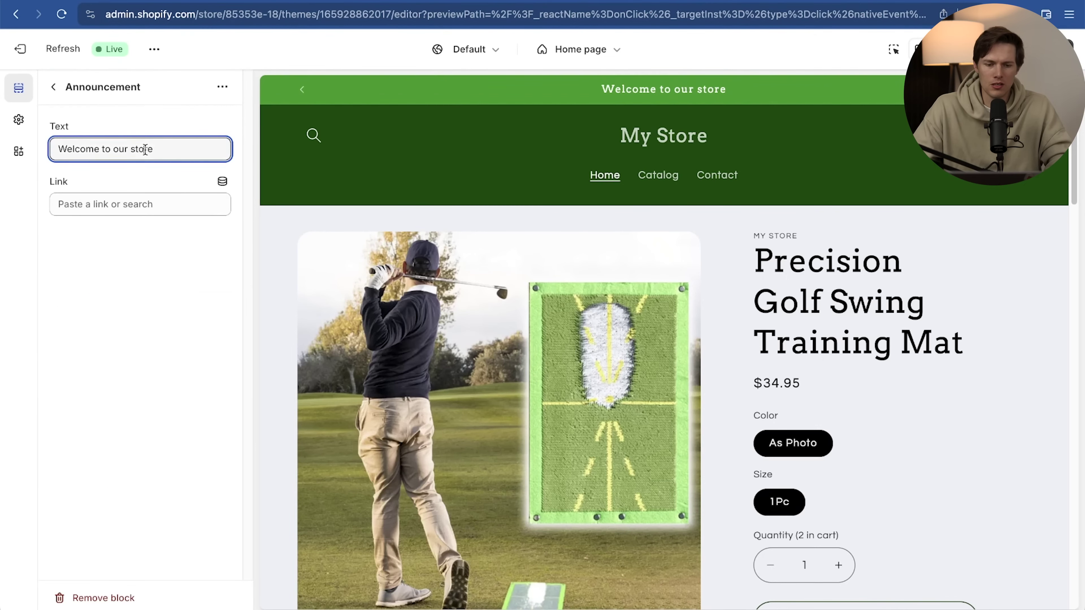
{"action": "key", "text": "super+a"}
{"action": "type", "text": "F"}
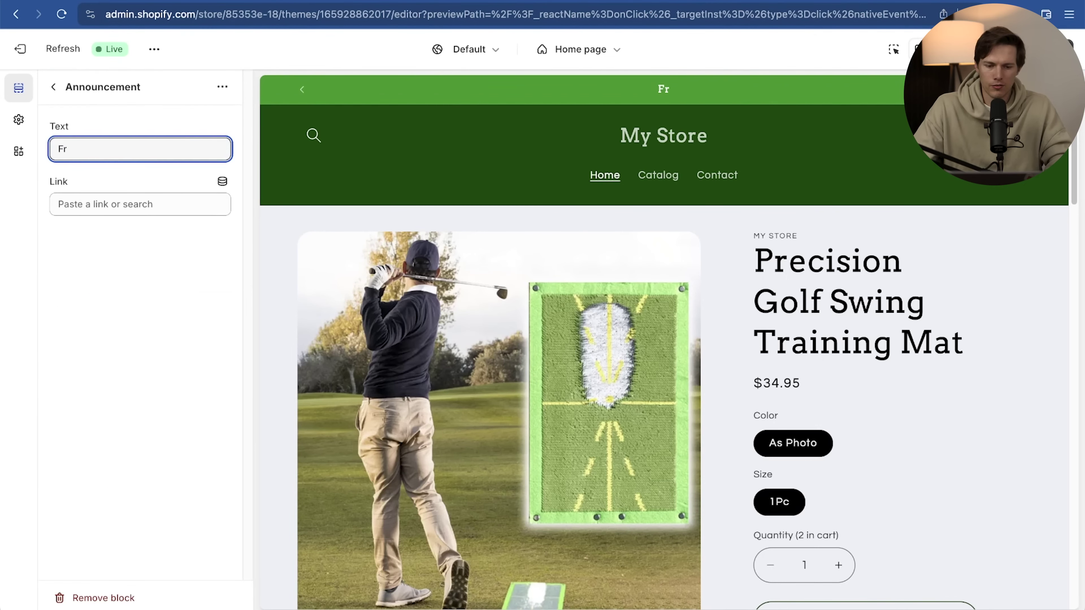
{"action": "type", "text": "ree Shipping when you buy"}
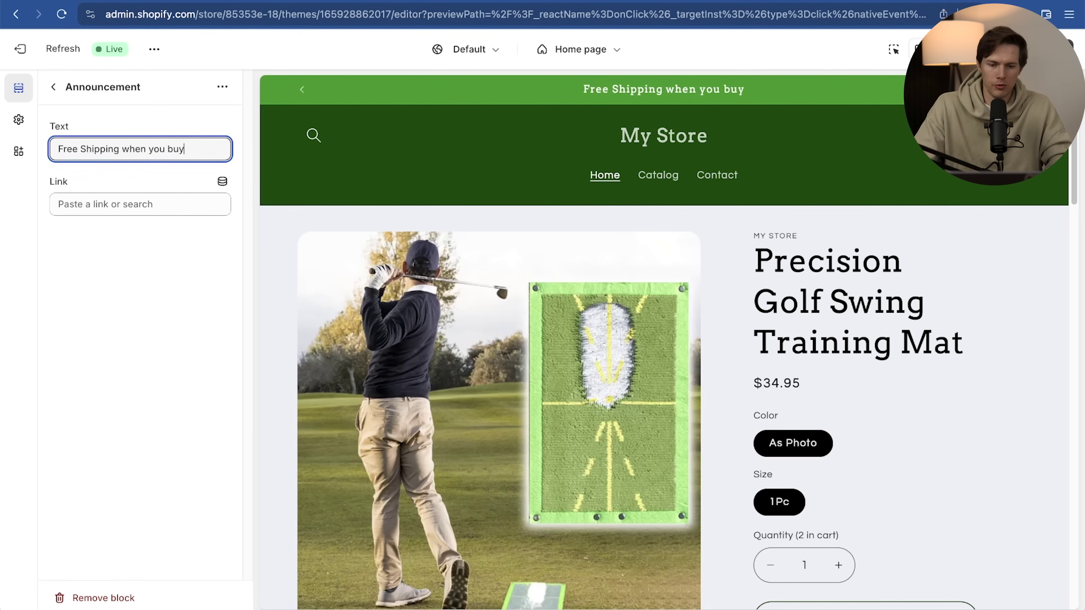
{"action": "type", "text": " 2"}
Link the free shipping announcement to the Precision Golf Swing Training Mat product and return to the section list
{"action": "left_click", "coordinate": [135, 200]}
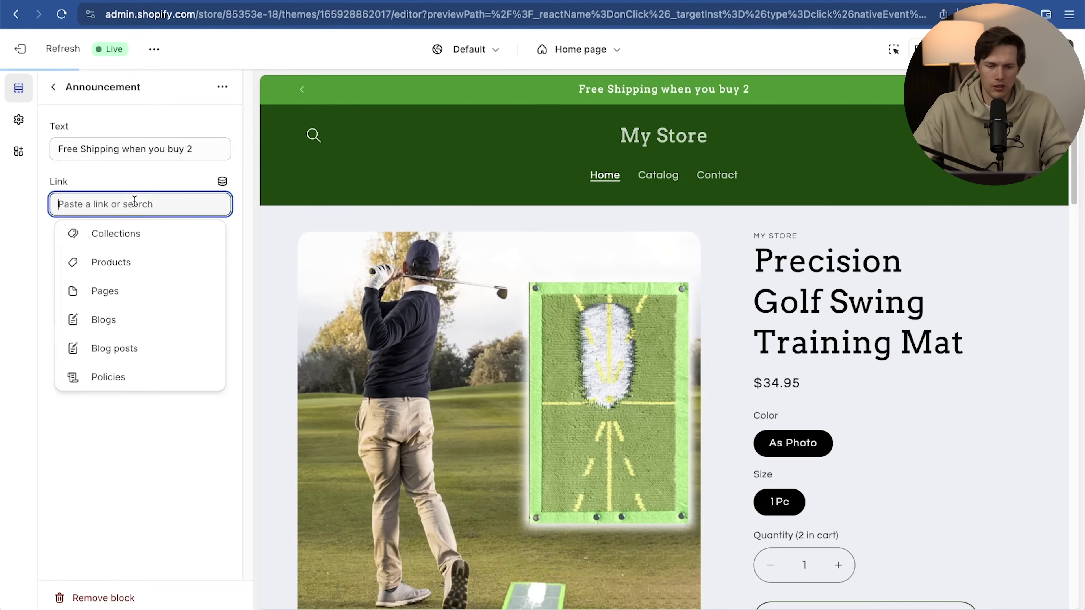
{"action": "left_click", "coordinate": [134, 267]}
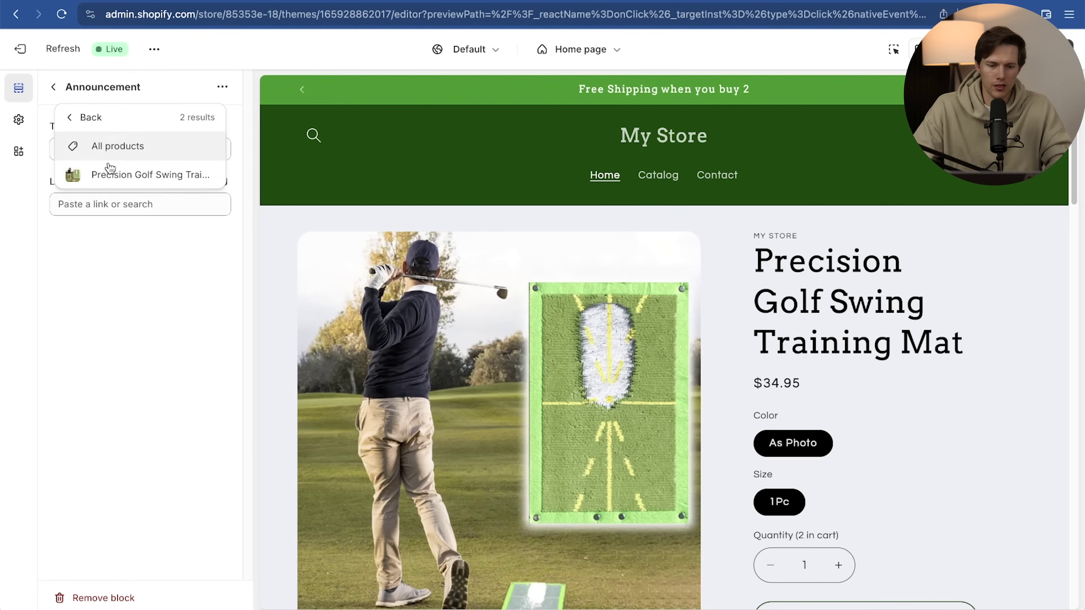
{"action": "left_click", "coordinate": [128, 174]}
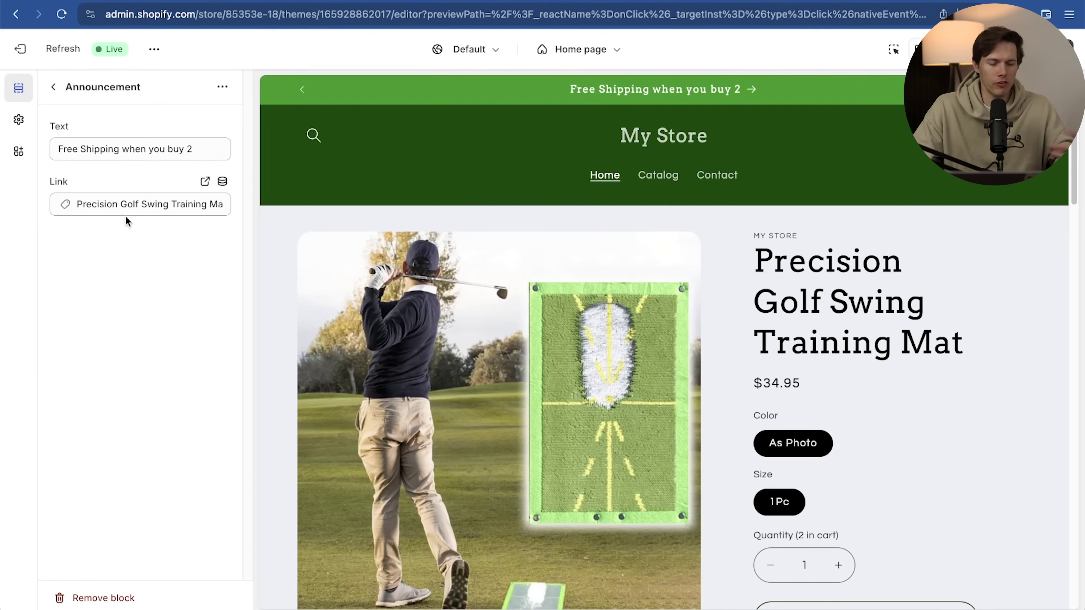
{"action": "left_click", "coordinate": [55, 89]}
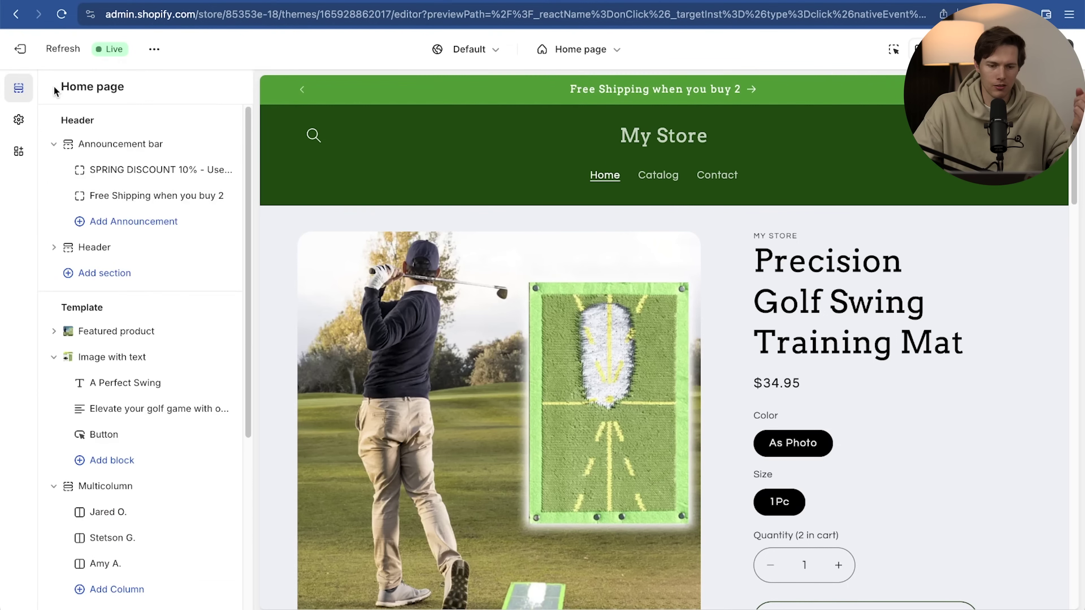
Set the Announcement bar's change interval to 6 seconds and return to the section list
{"action": "left_click", "coordinate": [118, 148]}
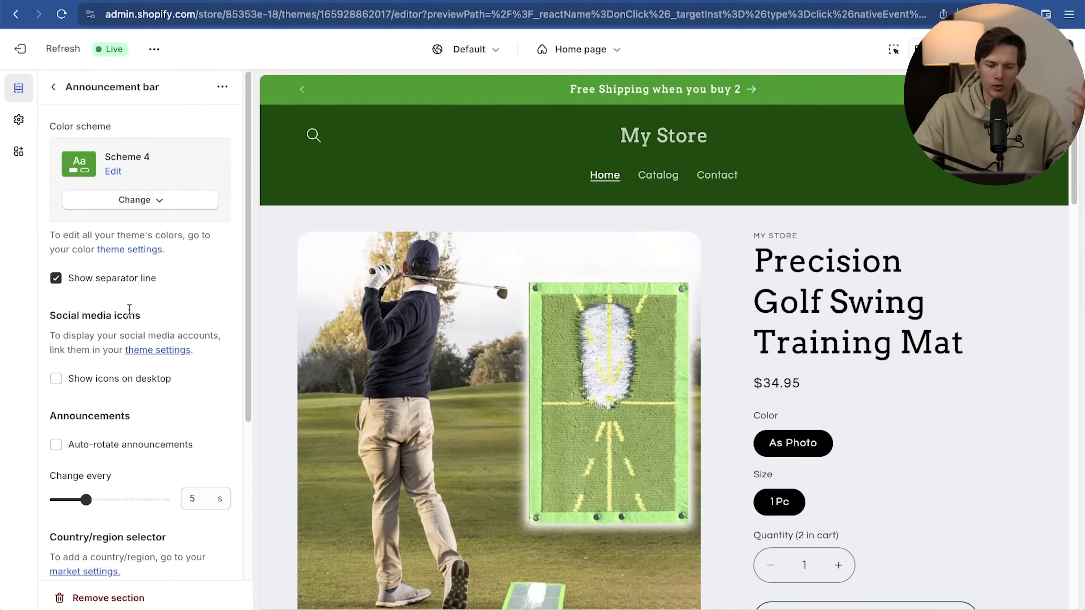
{"action": "scroll", "coordinate": [124, 316], "scroll_direction": "down", "scroll_amount": 4}
{"action": "left_click_drag", "start_coordinate": [89, 309], "coordinate": [102, 308]}
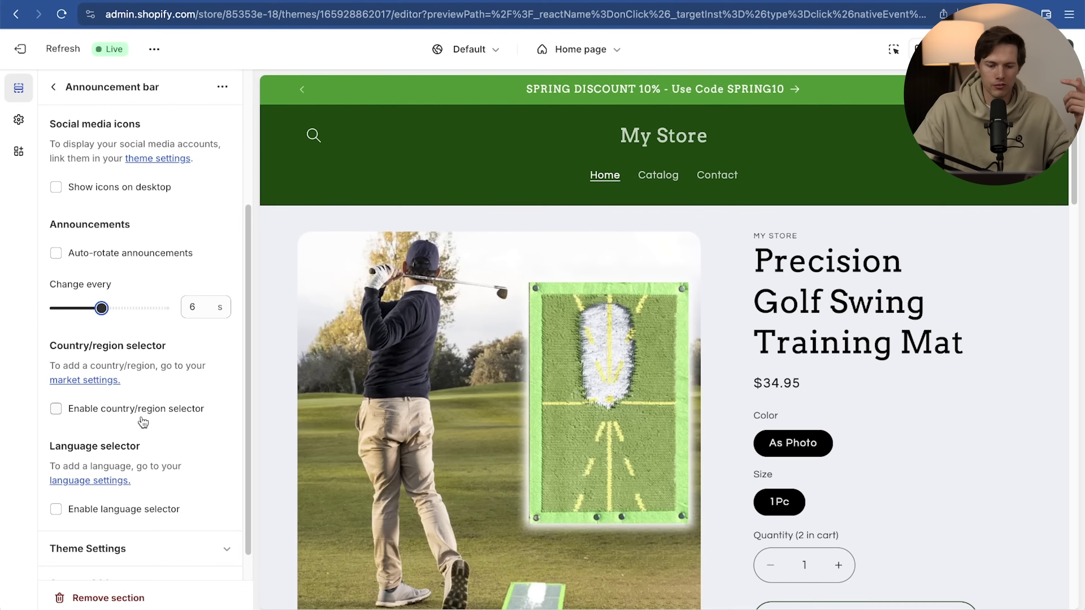
{"action": "scroll", "coordinate": [143, 422], "scroll_direction": "down", "scroll_amount": 1}
{"action": "key", "text": "Escape"}
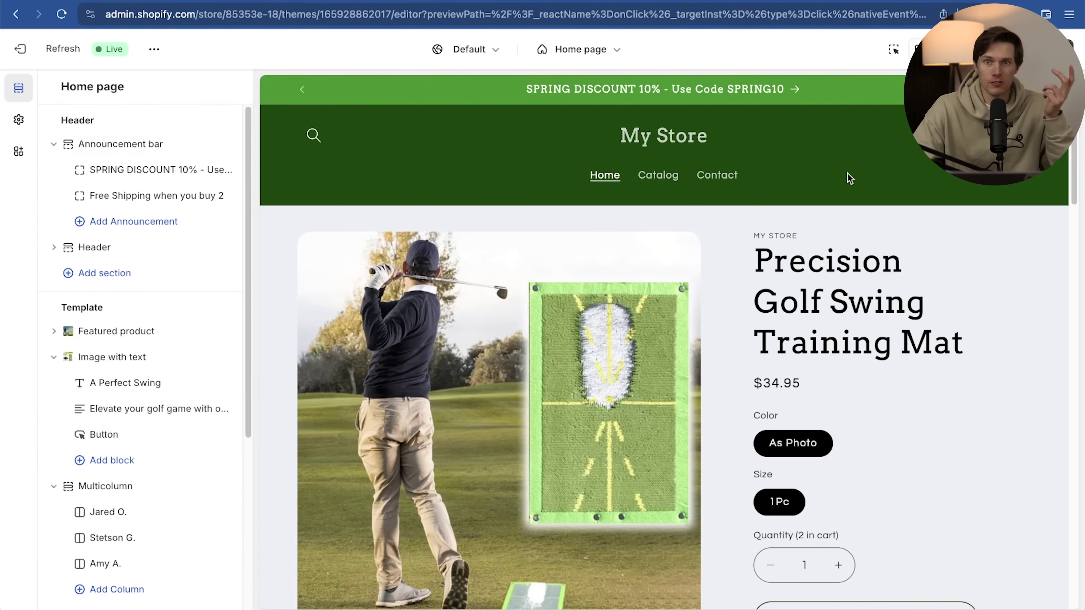
Review the home page preview, look at the store's Contact and Catalog pages, and return to the home page
{"action": "scroll", "coordinate": [846, 175], "scroll_direction": "down", "scroll_amount": 5}
{"action": "scroll", "coordinate": [926, 282], "scroll_direction": "down", "scroll_amount": 15}
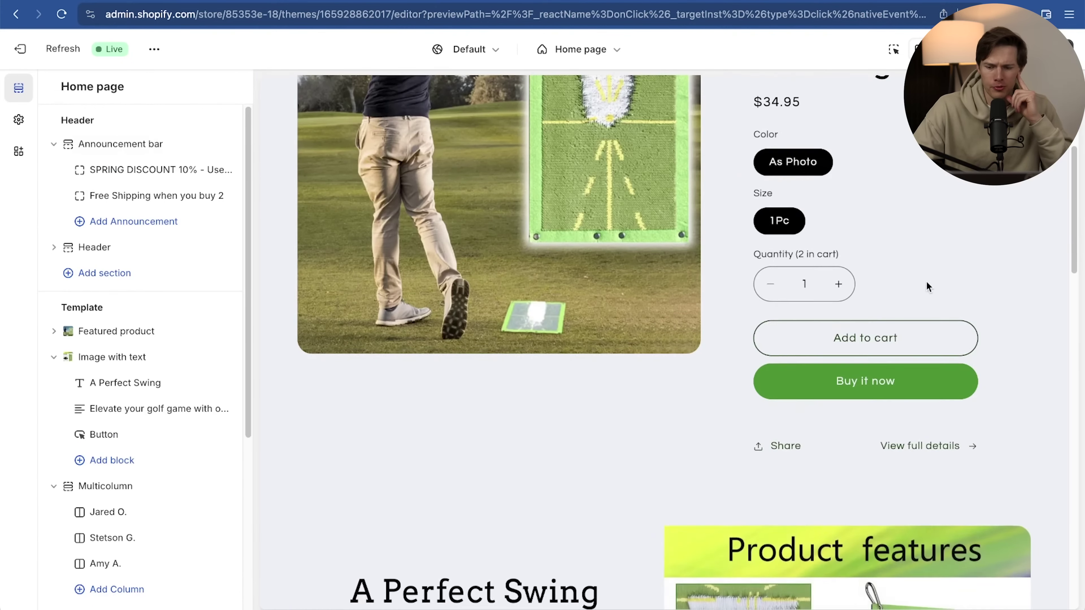
{"action": "scroll", "coordinate": [927, 281], "scroll_direction": "up", "scroll_amount": 15}
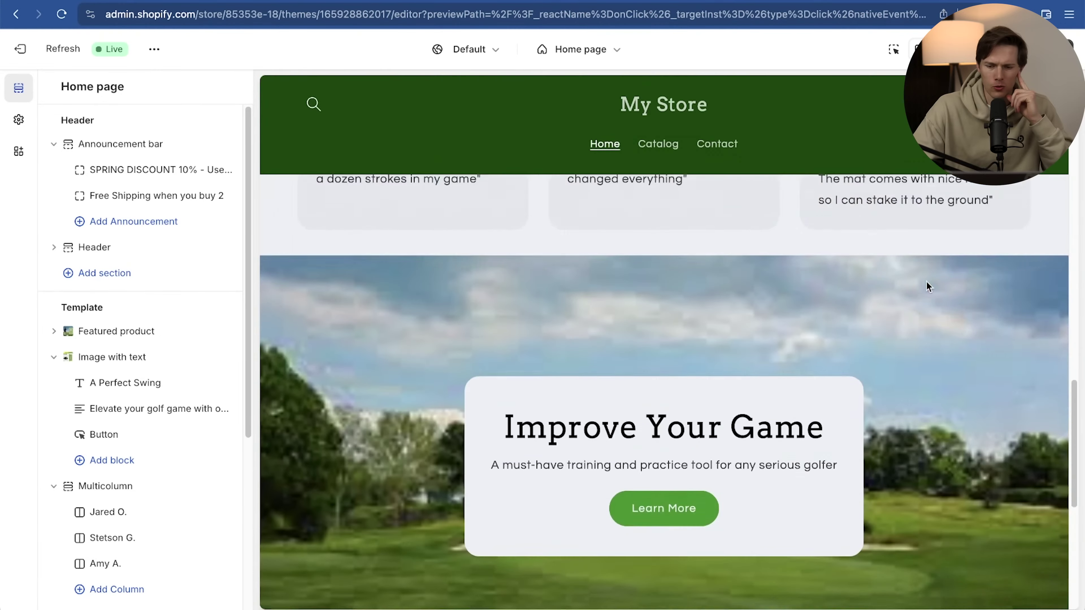
{"action": "scroll", "coordinate": [926, 282], "scroll_direction": "up", "scroll_amount": 2}
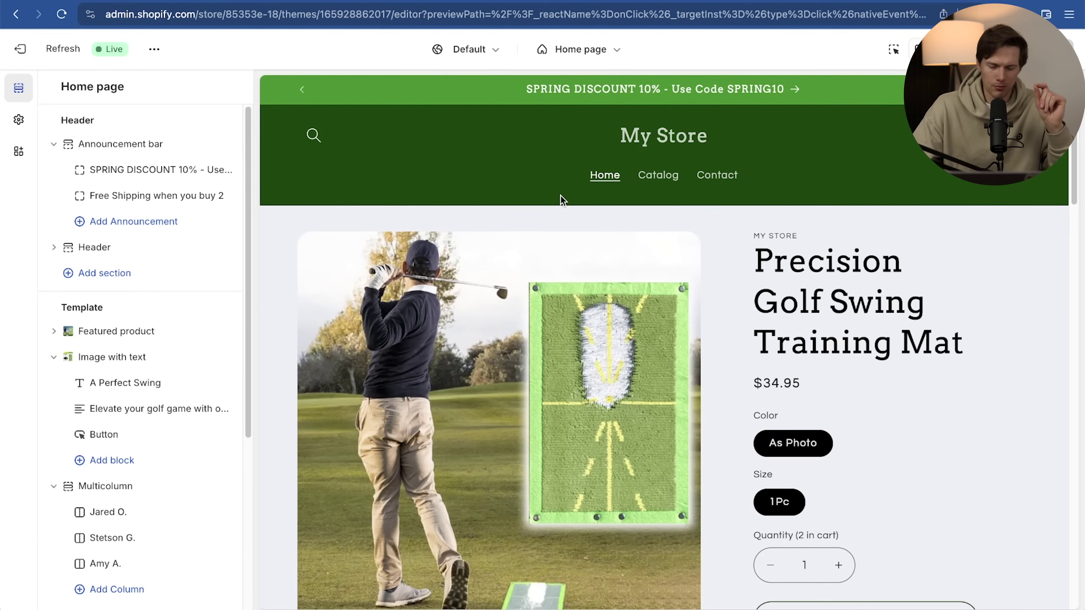
{"action": "left_click", "coordinate": [719, 177]}
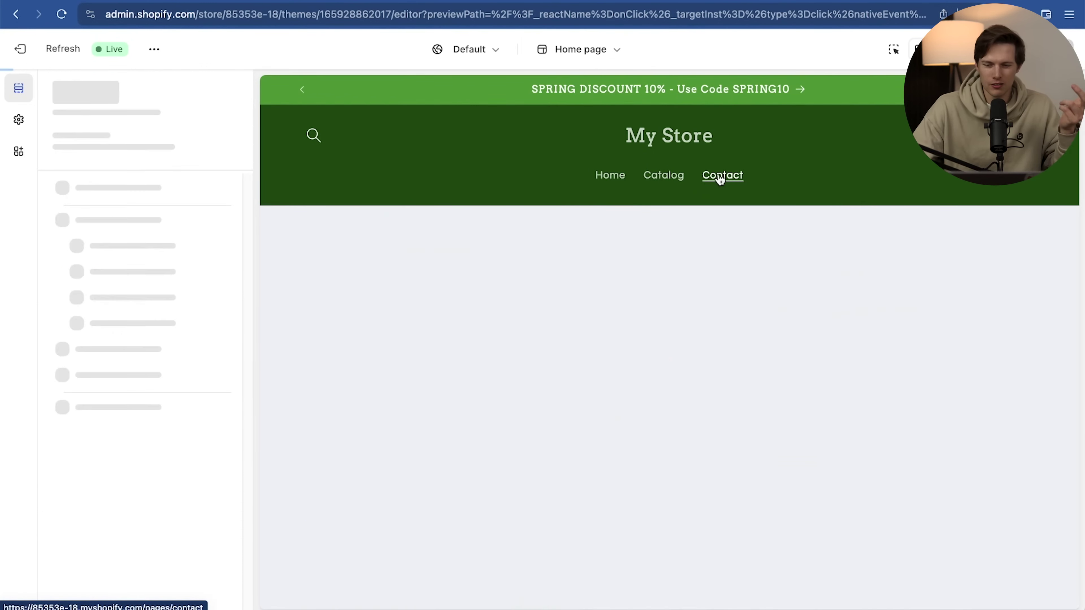
{"action": "left_click", "coordinate": [661, 183]}
{"action": "left_click", "coordinate": [600, 175]}
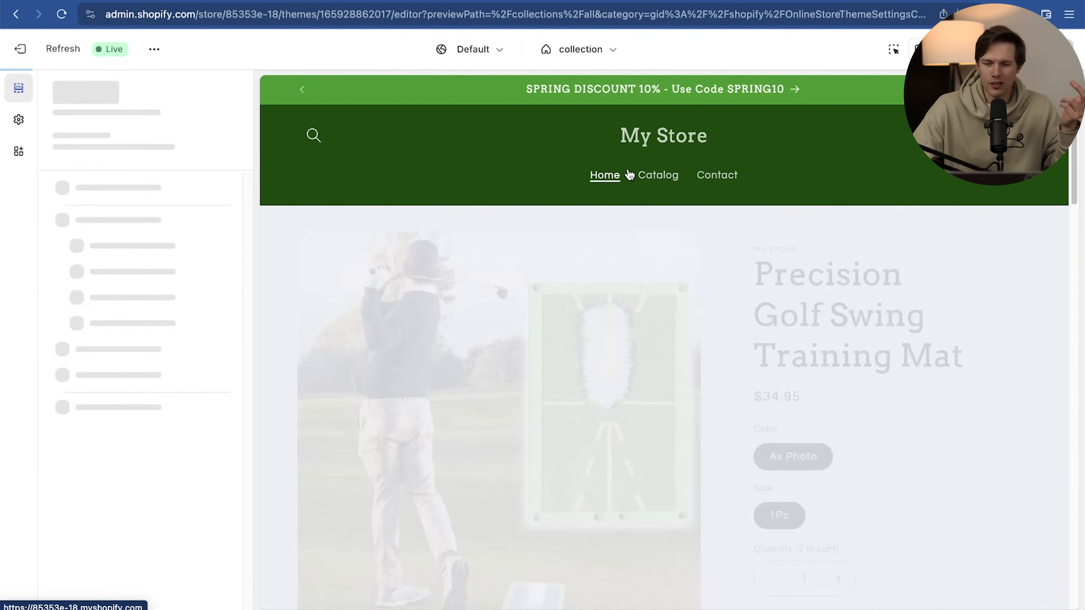
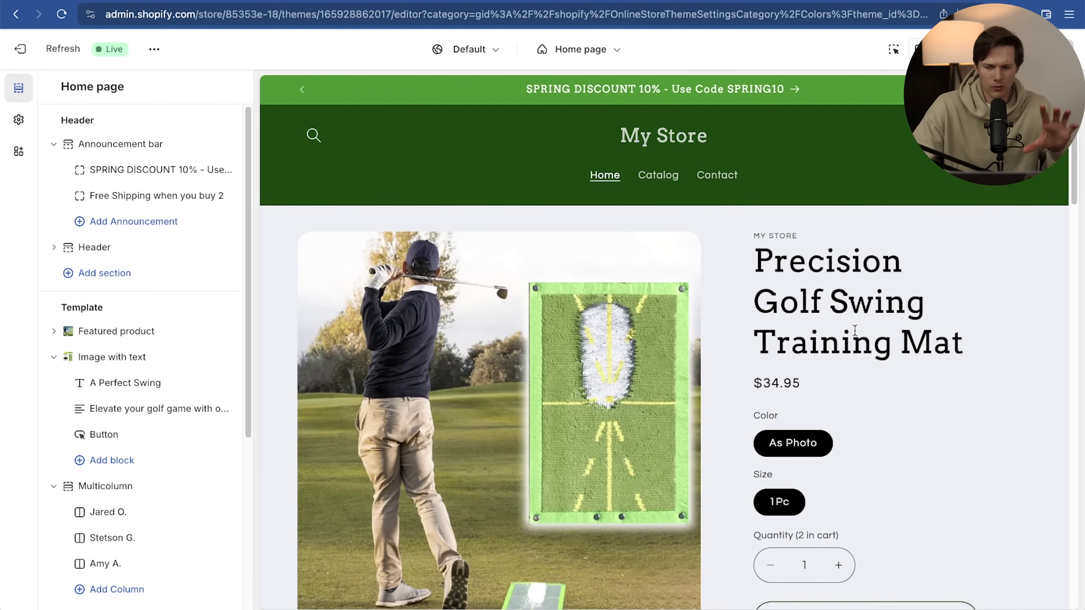
{"action": "scroll", "coordinate": [956, 270], "scroll_direction": "down", "scroll_amount": 4}
{"action": "scroll", "coordinate": [973, 251], "scroll_direction": "up", "scroll_amount": 2}
{"action": "scroll", "coordinate": [972, 256], "scroll_direction": "up", "scroll_amount": 2}
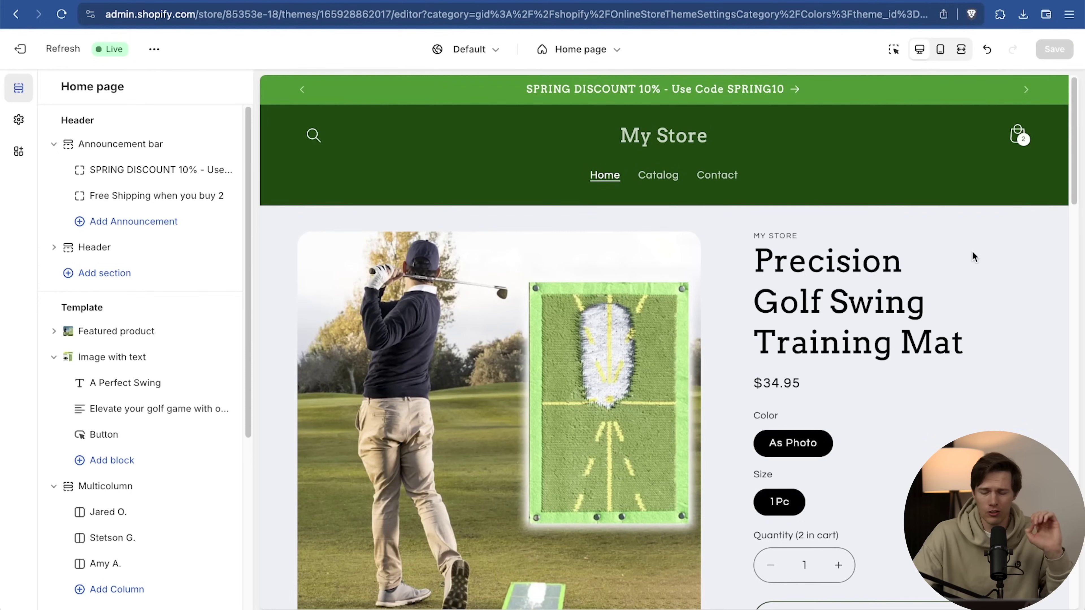
Switch the preview to the mobile layout and examine the home page from the announcement bar to the footer
{"action": "left_click", "coordinate": [940, 51]}
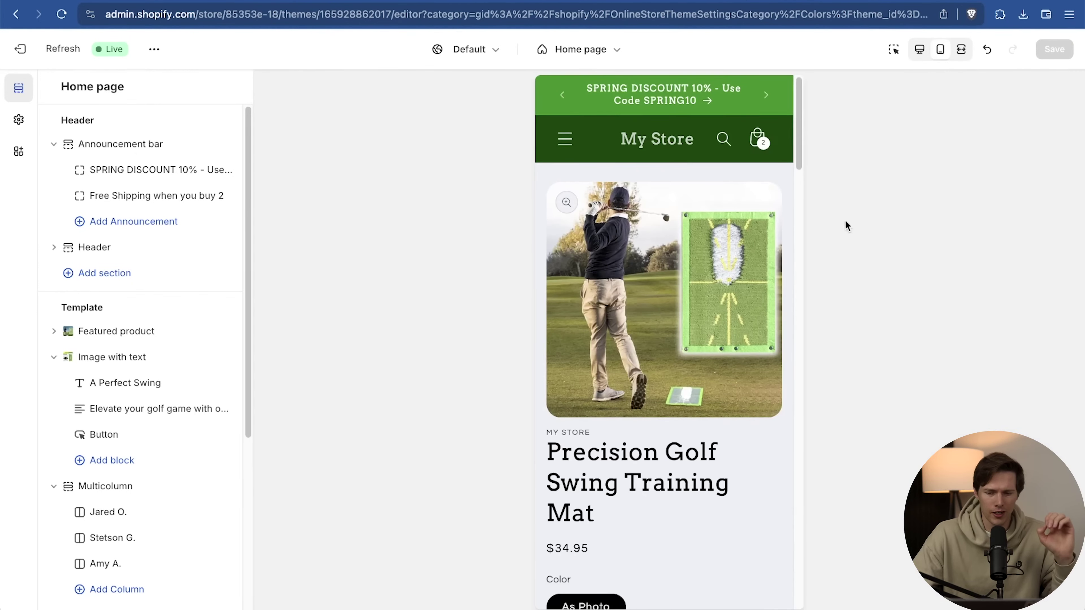
{"action": "scroll", "coordinate": [703, 378], "scroll_direction": "down", "scroll_amount": 15}
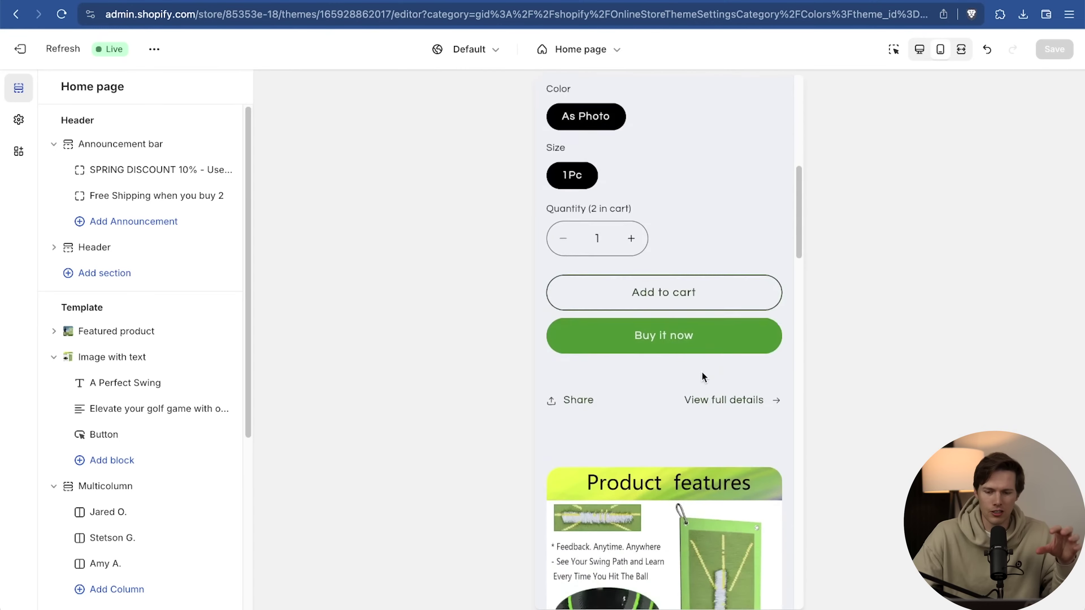
{"action": "scroll", "coordinate": [702, 372], "scroll_direction": "up", "scroll_amount": 15}
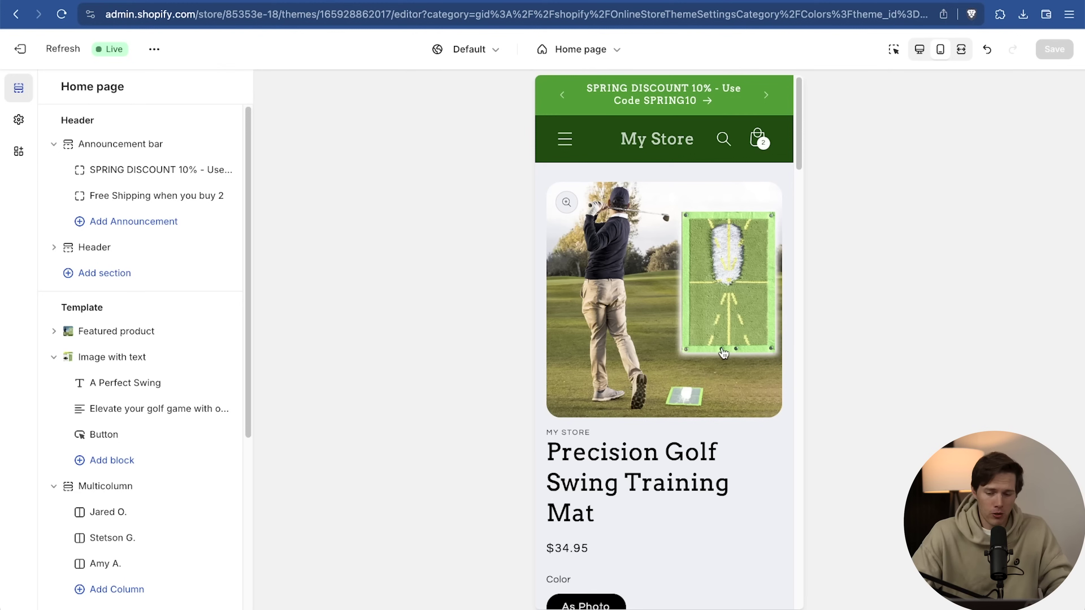
{"action": "scroll", "coordinate": [654, 329], "scroll_direction": "down", "scroll_amount": 10}
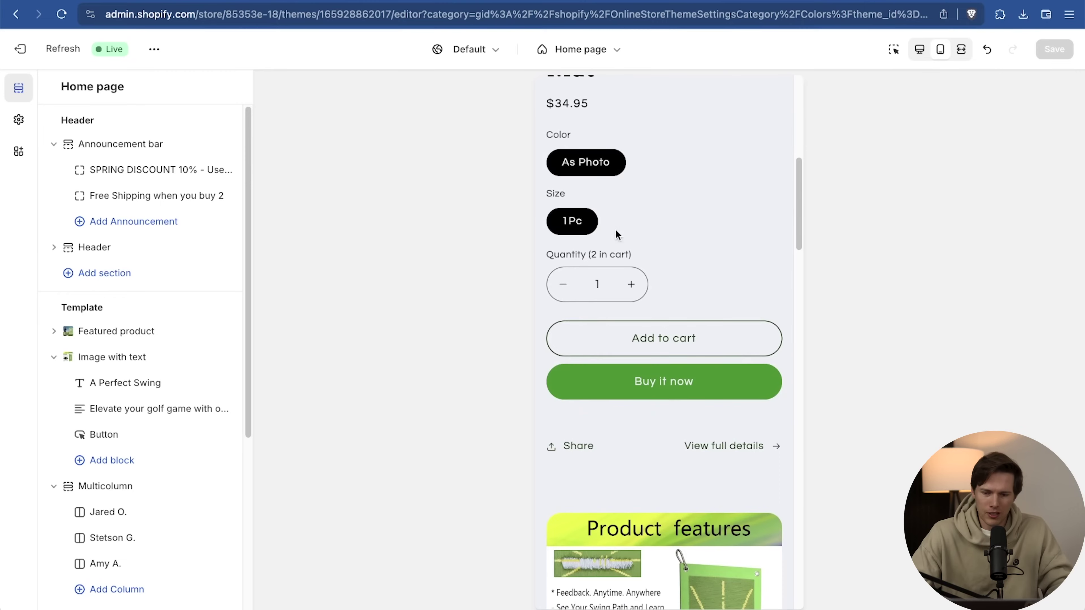
{"action": "scroll", "coordinate": [726, 254], "scroll_direction": "down", "scroll_amount": 14}
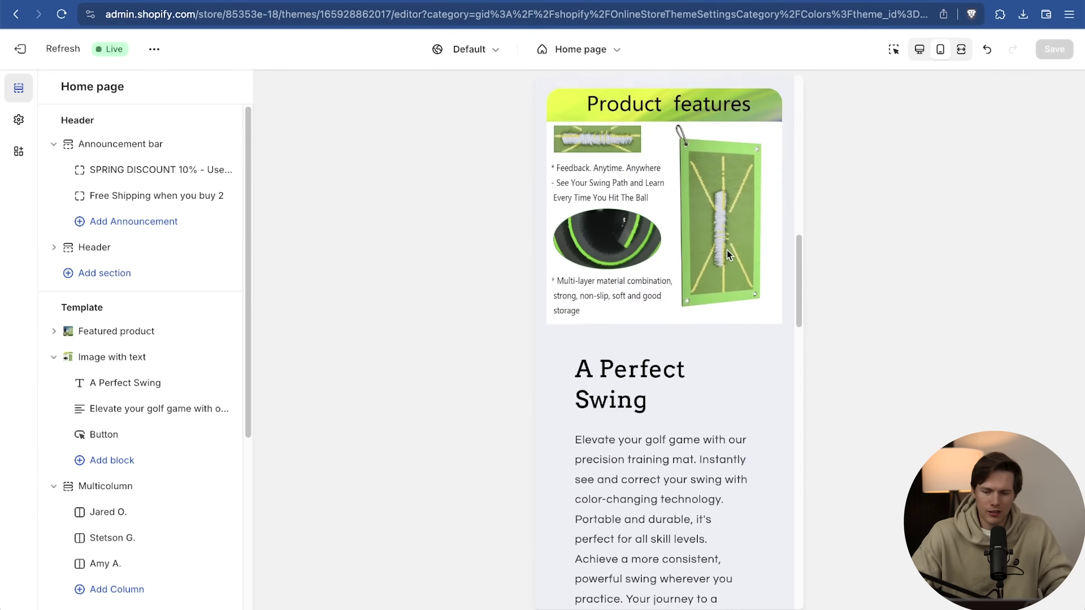
{"action": "scroll", "coordinate": [728, 254], "scroll_direction": "down", "scroll_amount": 20}
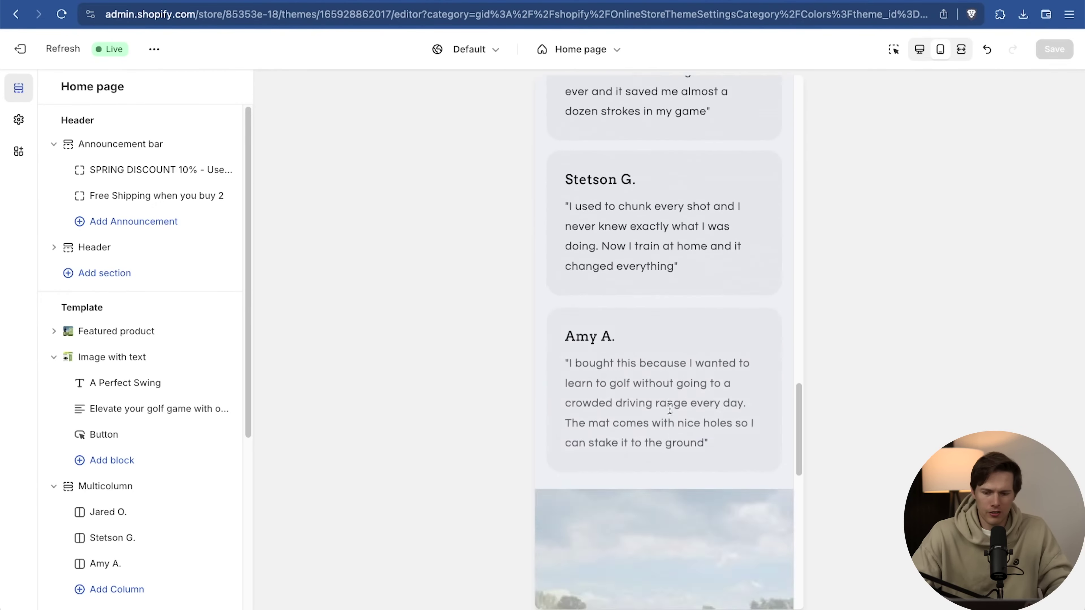
{"action": "scroll", "coordinate": [671, 413], "scroll_direction": "down", "scroll_amount": 5}
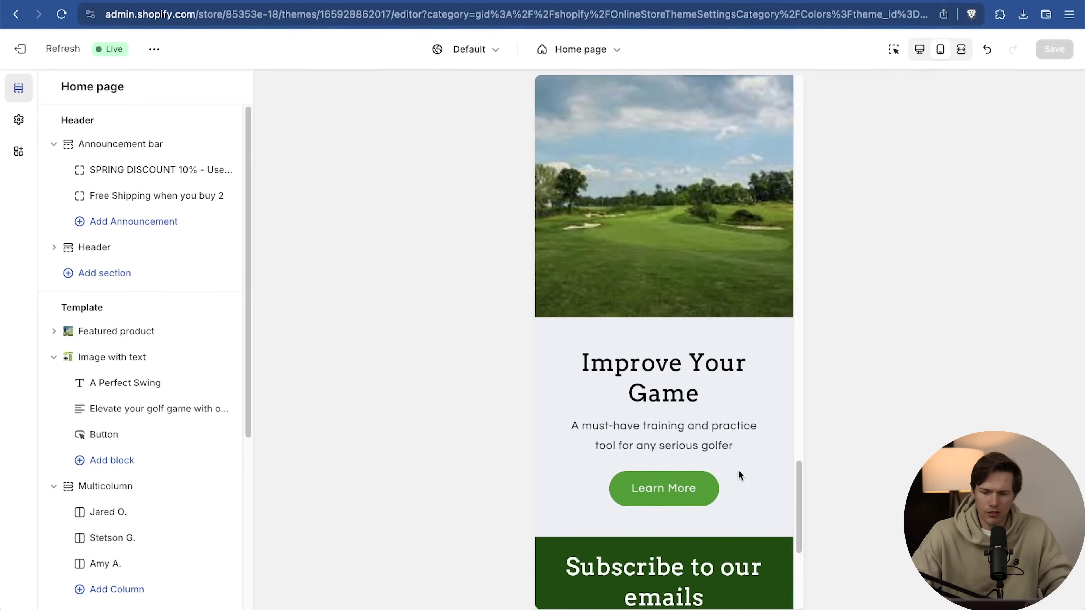
{"action": "scroll", "coordinate": [703, 415], "scroll_direction": "down", "scroll_amount": 7}
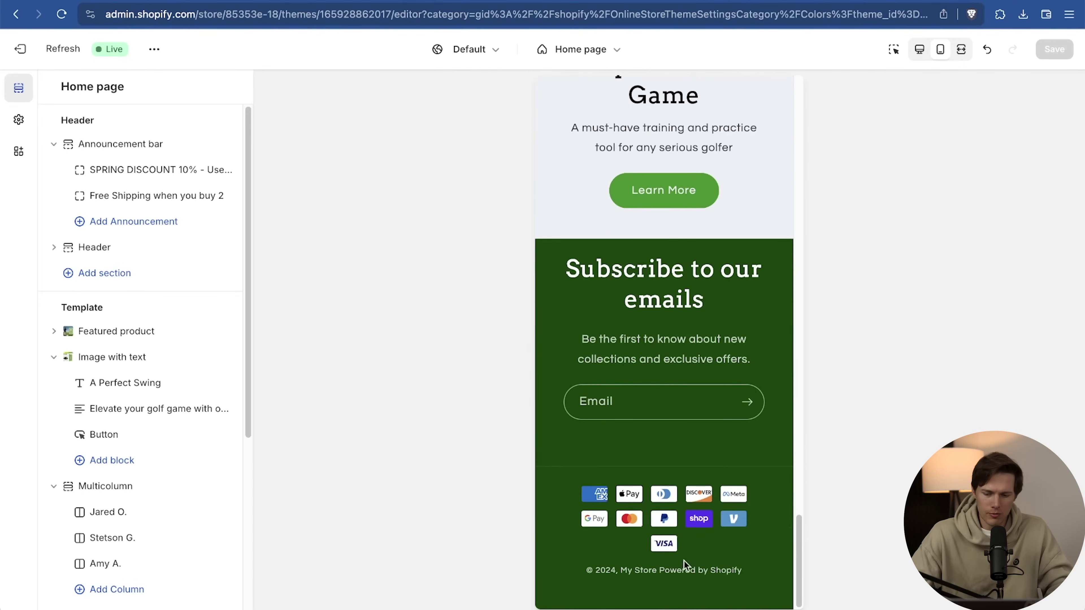
Bring the home page preview back to its beginning and switch it to the desktop layout
{"action": "scroll", "coordinate": [667, 397], "scroll_direction": "up", "scroll_amount": 5}
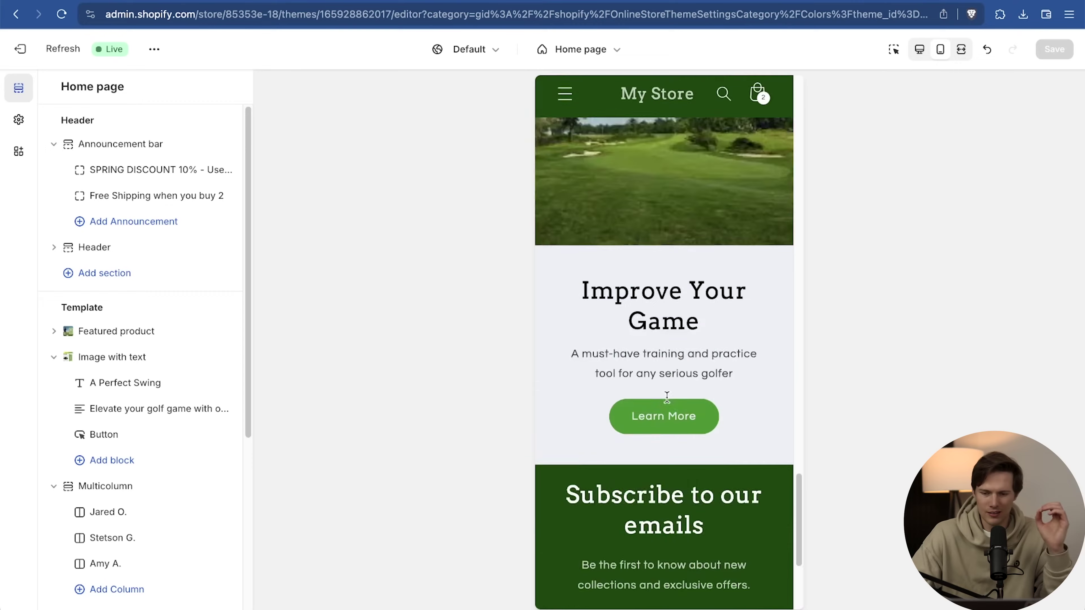
{"action": "scroll", "coordinate": [667, 397], "scroll_direction": "up", "scroll_amount": 20}
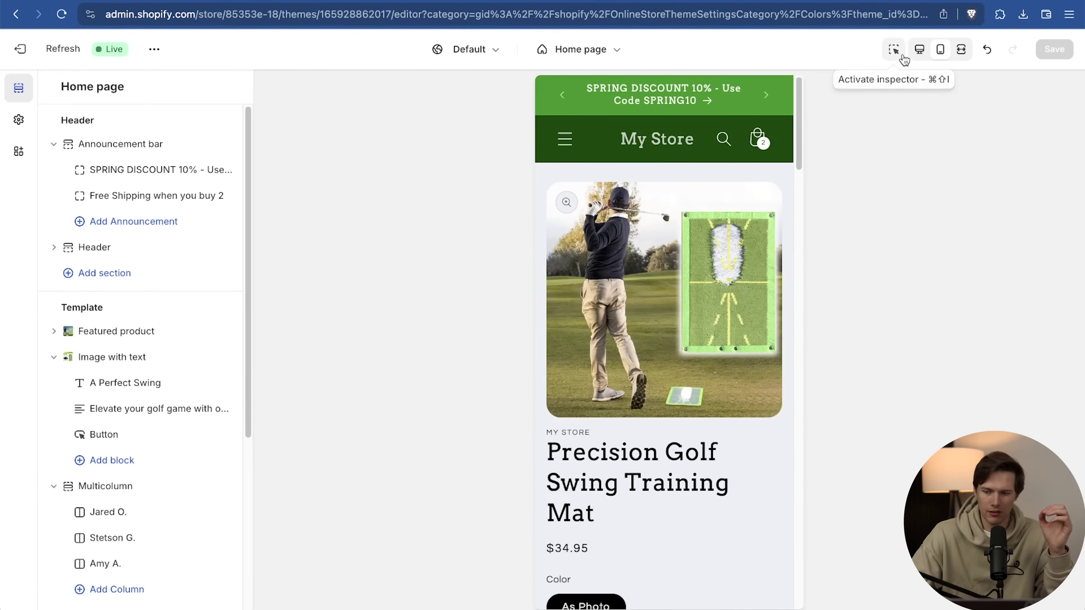
{"action": "left_click", "coordinate": [919, 49]}
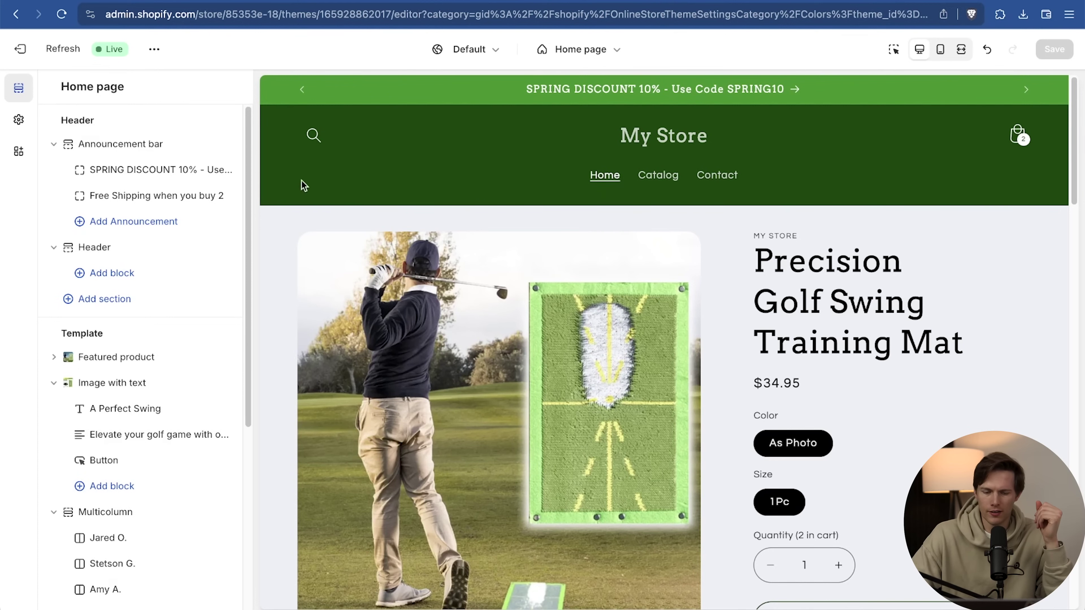
Open the Header section's settings and start changing its assigned menu
{"action": "left_click", "coordinate": [101, 241]}
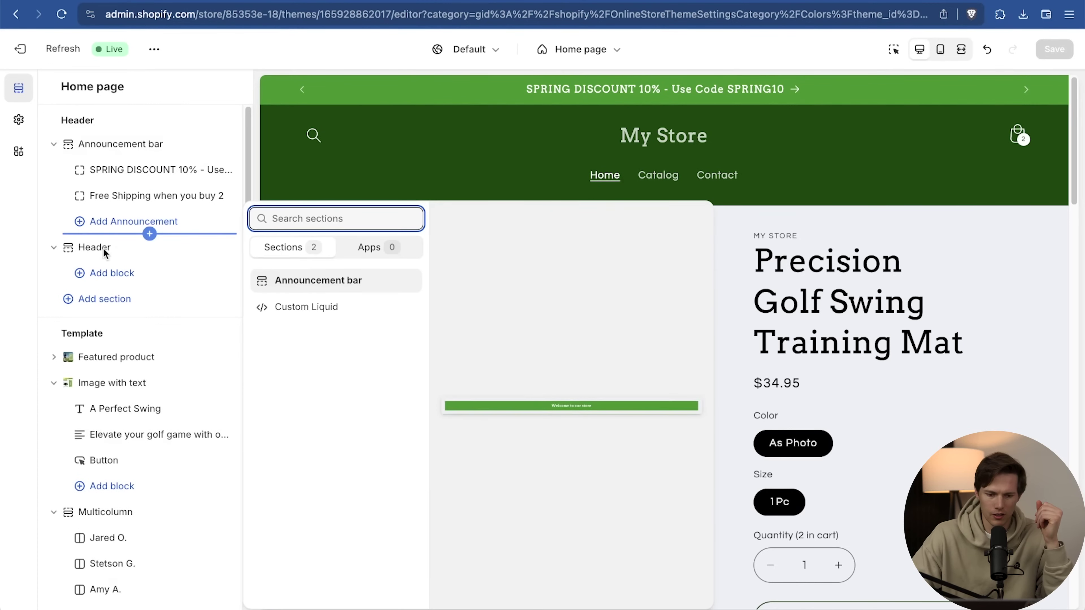
{"action": "left_click", "coordinate": [104, 249]}
{"action": "scroll", "coordinate": [145, 316], "scroll_direction": "down", "scroll_amount": 3}
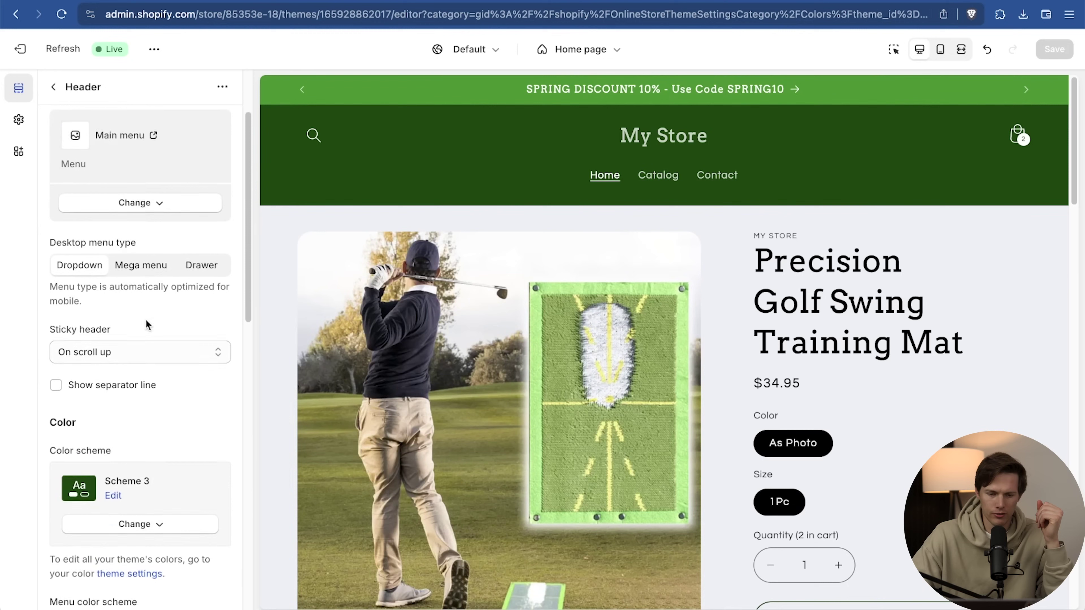
{"action": "scroll", "coordinate": [150, 399], "scroll_direction": "down", "scroll_amount": 2}
{"action": "scroll", "coordinate": [150, 401], "scroll_direction": "up", "scroll_amount": 5}
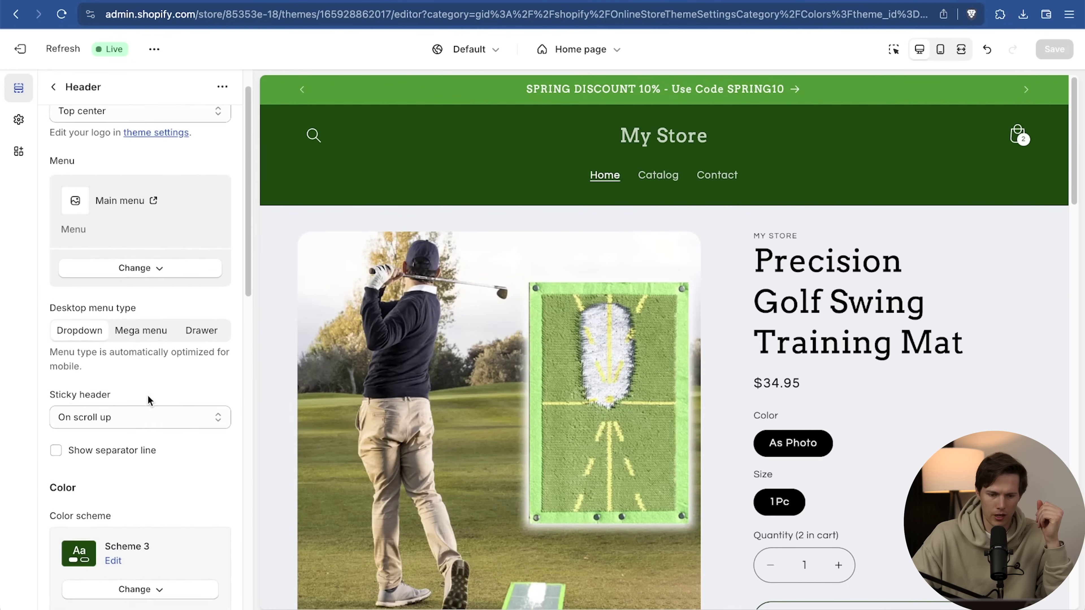
{"action": "left_click", "coordinate": [132, 304]}
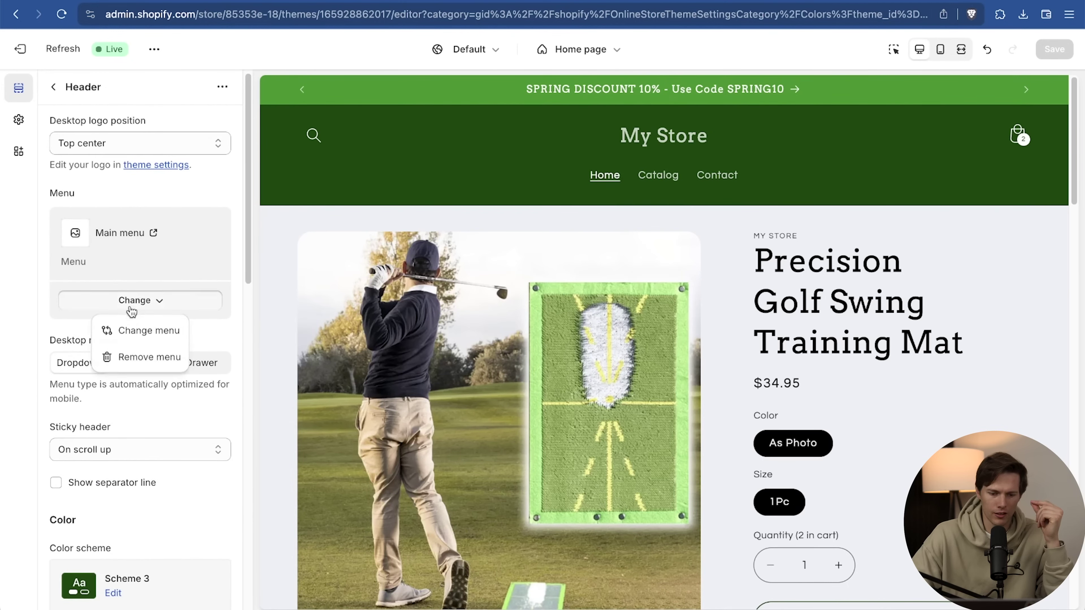
{"action": "left_click", "coordinate": [145, 332]}
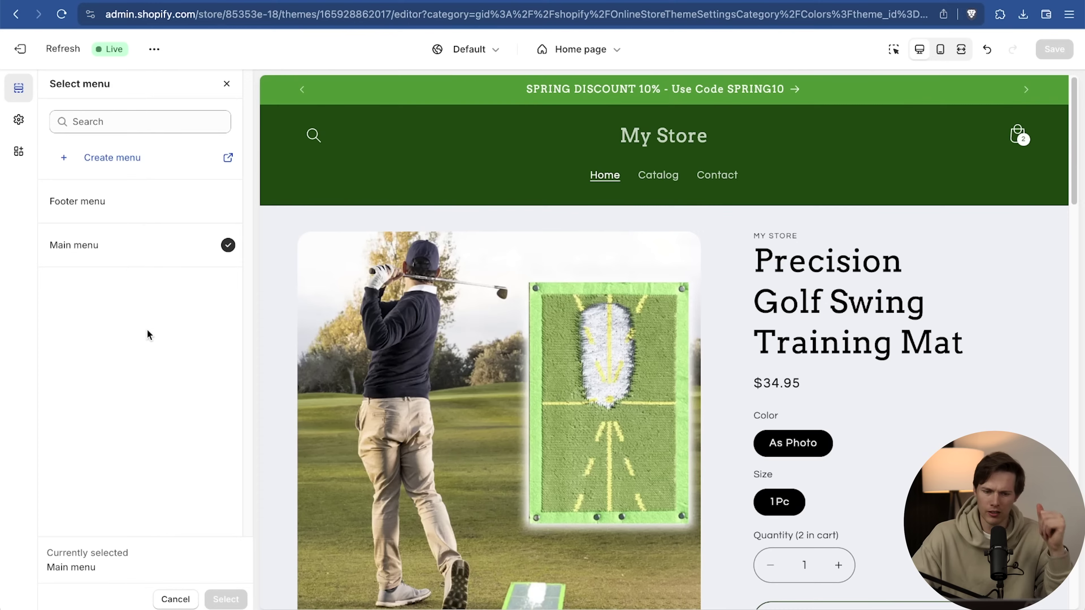
Create a new navigation menu titled "Header Menu 1"
{"action": "left_click", "coordinate": [110, 164]}
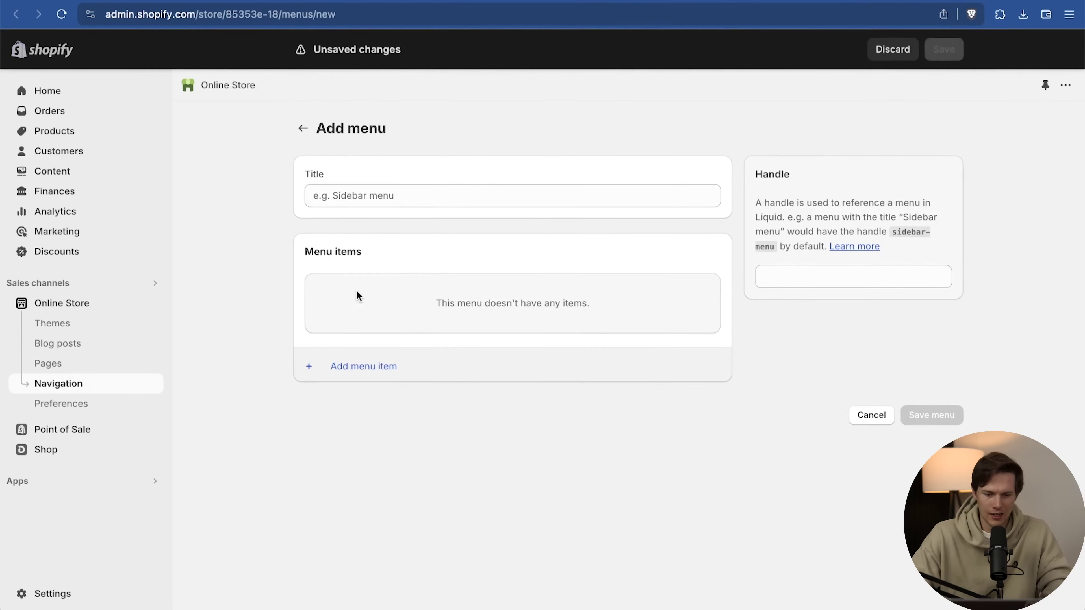
{"action": "left_click", "coordinate": [441, 197]}
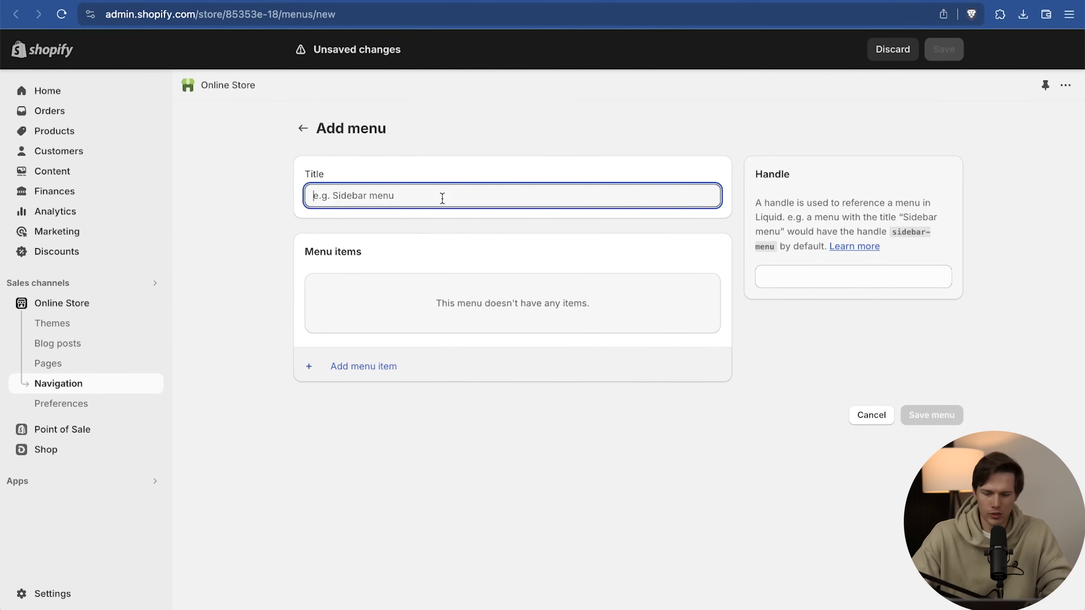
{"action": "type", "text": "Header Menu 1"}
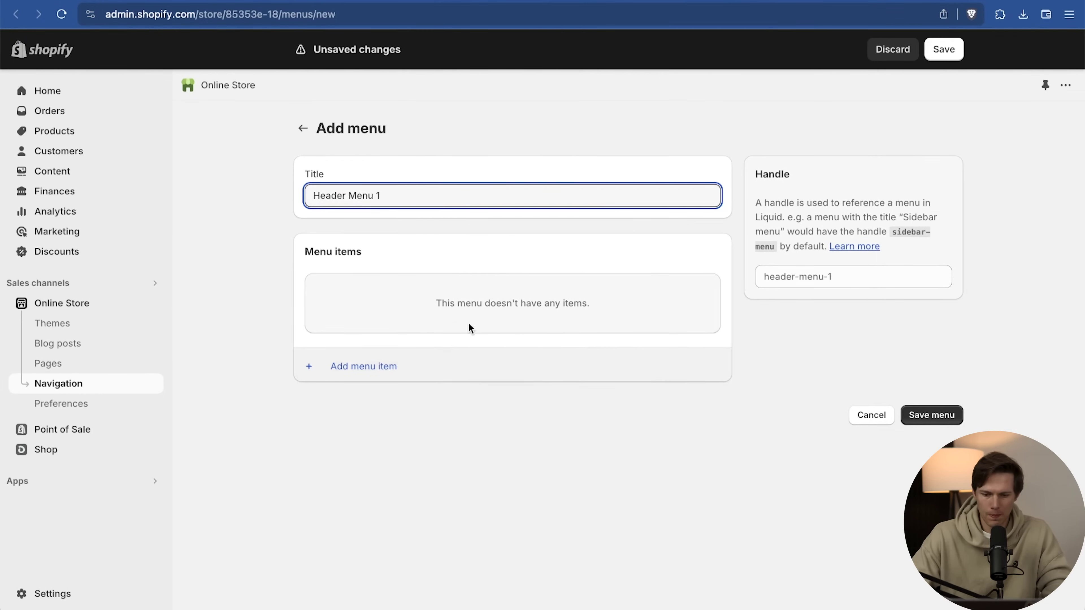
{"action": "left_click", "coordinate": [458, 303]}
Add a menu item named "Home" that links to the Home page
{"action": "left_click", "coordinate": [357, 372]}
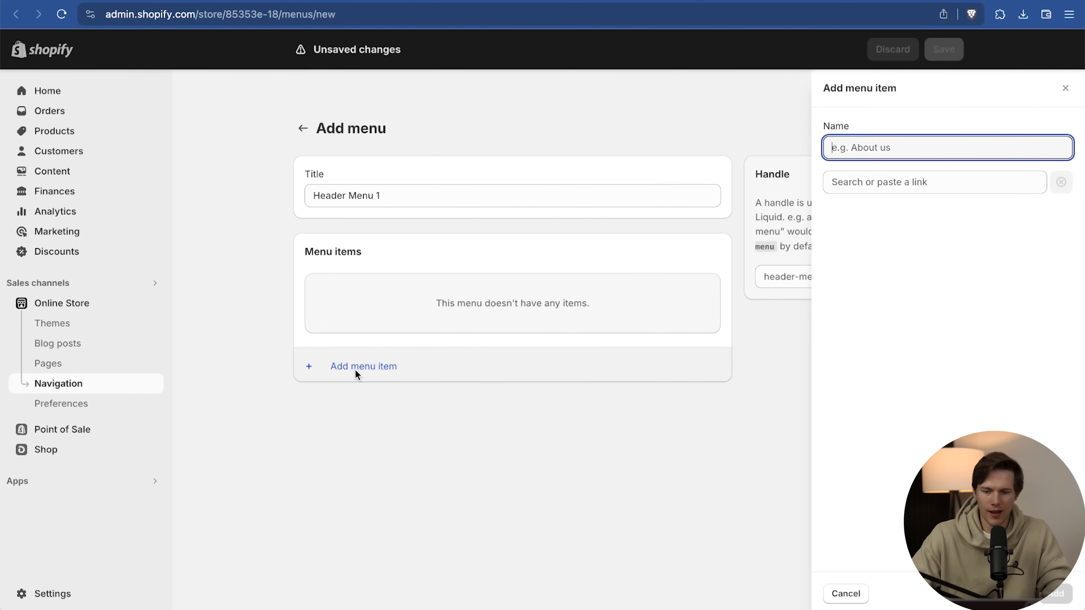
{"action": "type", "text": "H"}
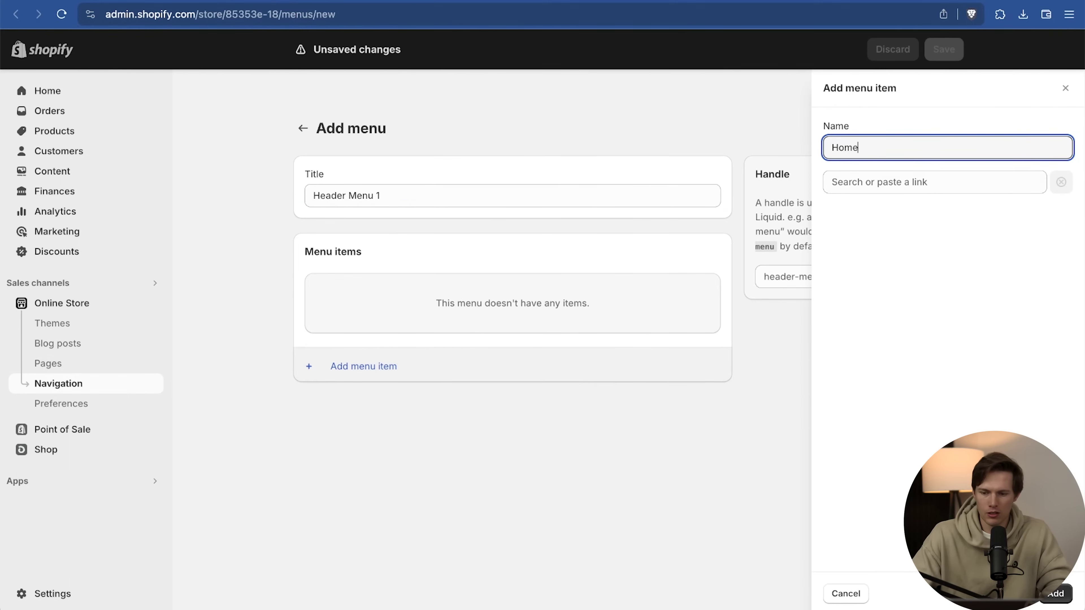
{"action": "key", "text": "BackSpace"}
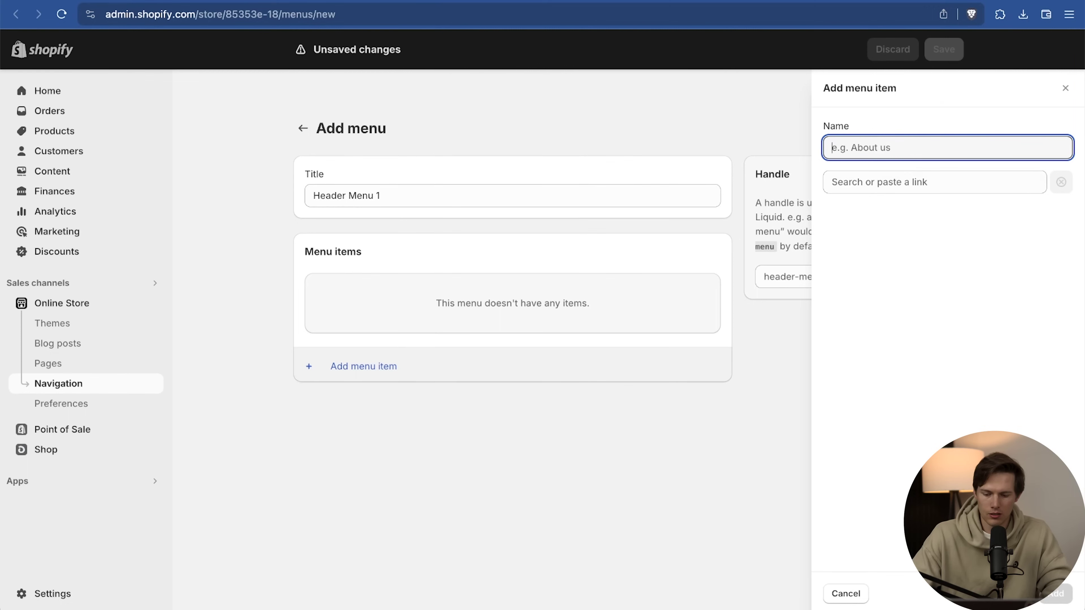
{"action": "type", "text": "Home"}
{"action": "left_click", "coordinate": [1028, 188]}
{"action": "left_click", "coordinate": [927, 215]}
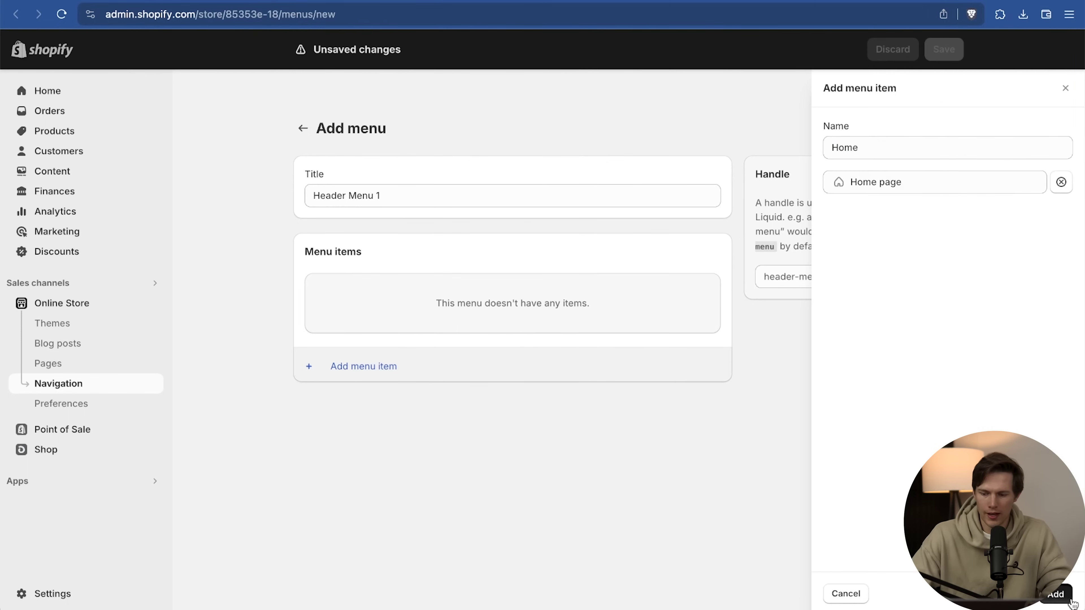
{"action": "left_click", "coordinate": [1055, 593]}
Add a menu item named "Golf Swing Mat" that links to the Precision Golf Swing Training Mat product
{"action": "left_click", "coordinate": [374, 349]}
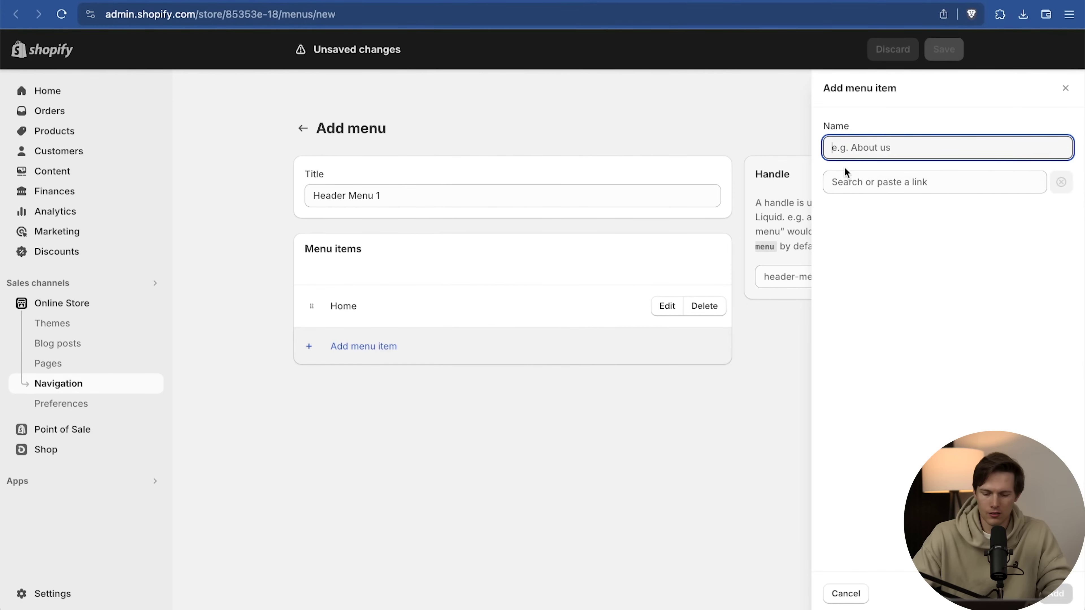
{"action": "type", "text": "Golf Swing Mat"}
{"action": "key", "text": "Tab"}
{"action": "left_click", "coordinate": [892, 299]}
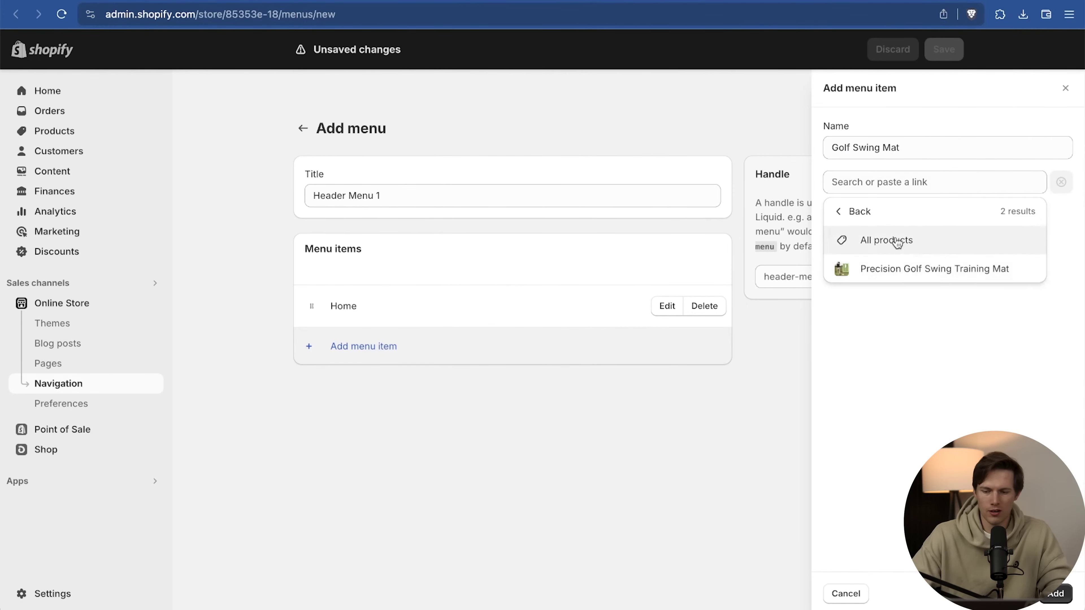
{"action": "left_click", "coordinate": [884, 272]}
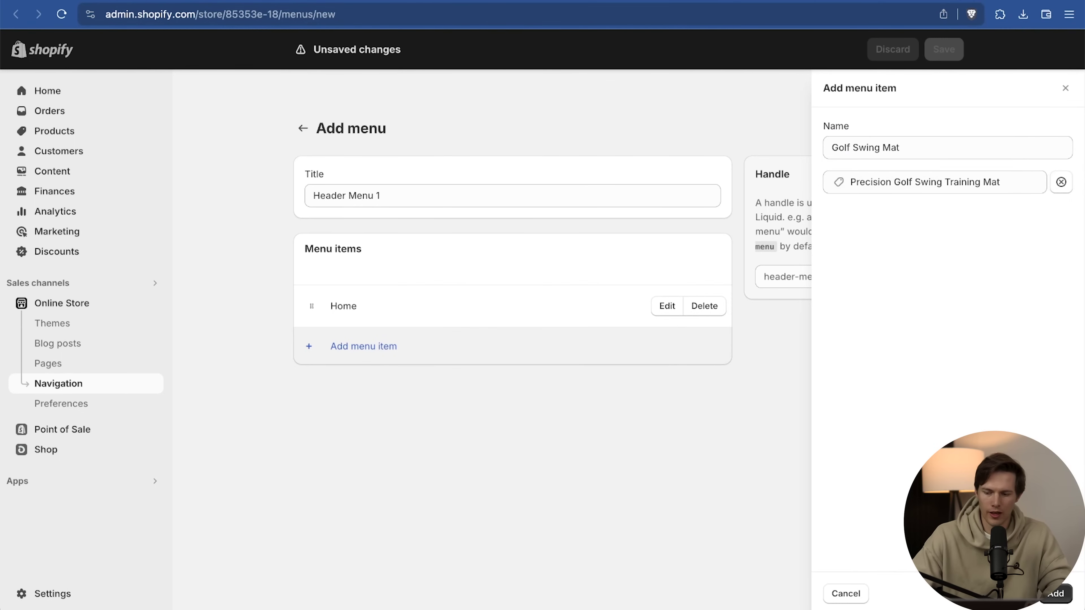
{"action": "left_click", "coordinate": [1055, 594]}
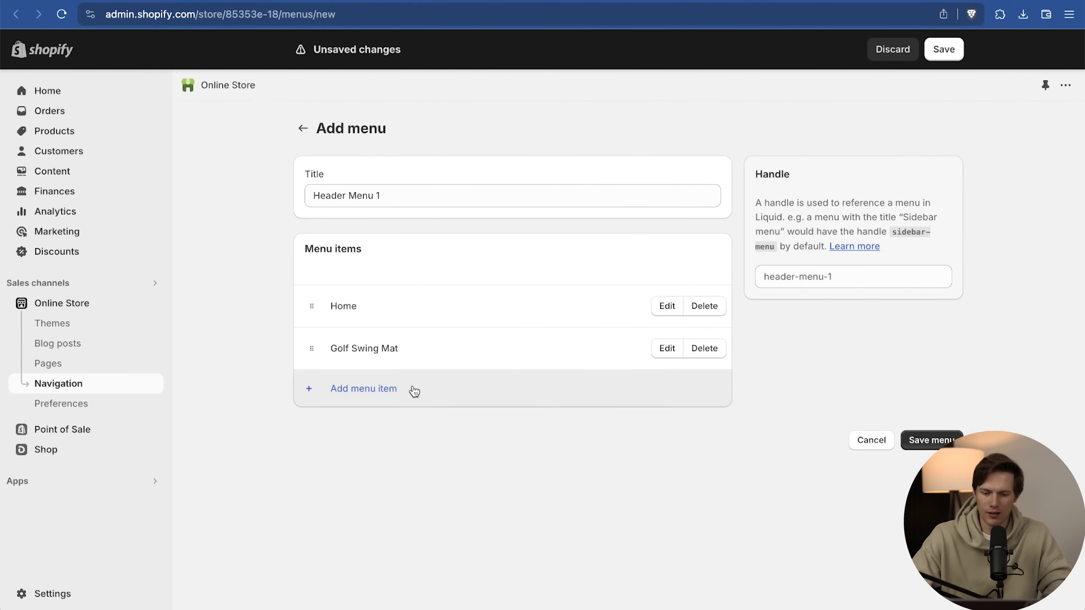
Add a menu item named "Follow Us On Instagram" linking to the Instagram profile's web address, and save the menu
{"action": "left_click", "coordinate": [413, 390]}
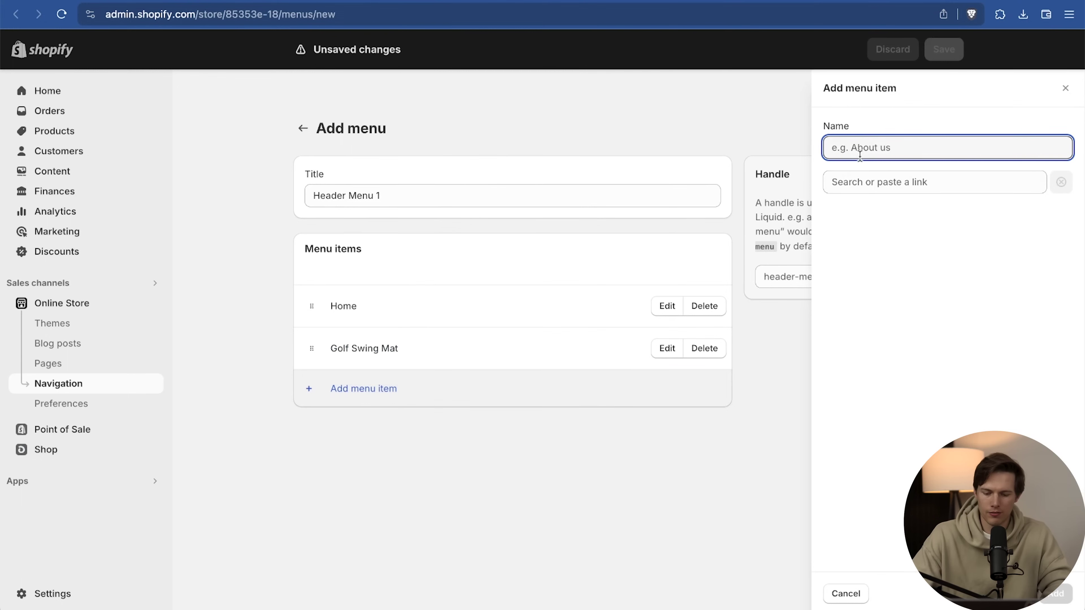
{"action": "type", "text": "Follow Us On Instagram"}
{"action": "left_click", "coordinate": [937, 183]}
{"action": "type", "text": "https://instagram.com/mikeobrienn"}
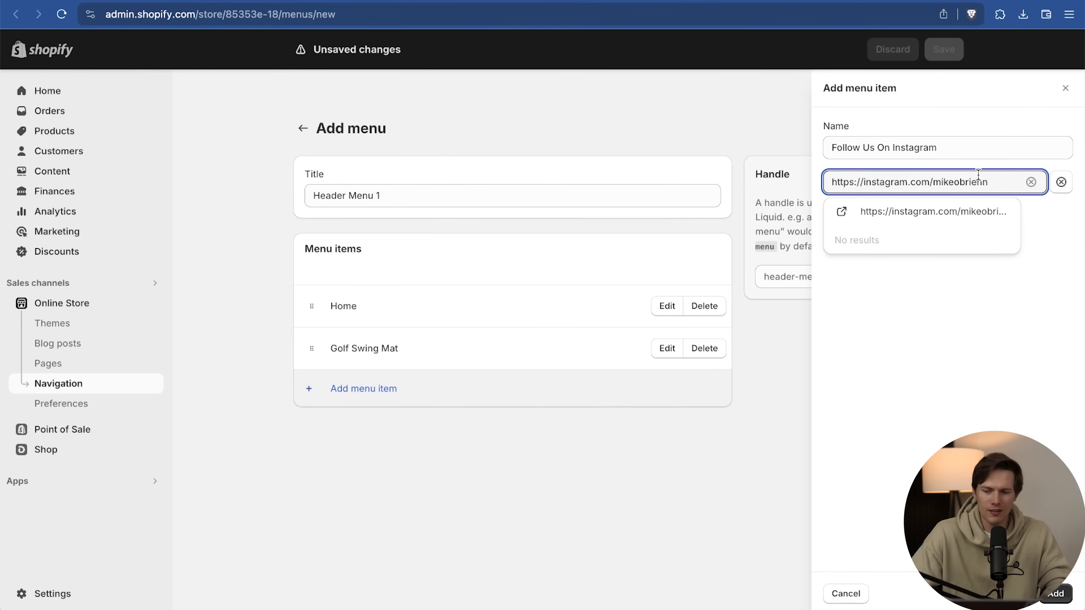
{"action": "key", "text": "Return"}
{"action": "left_click", "coordinate": [1052, 598]}
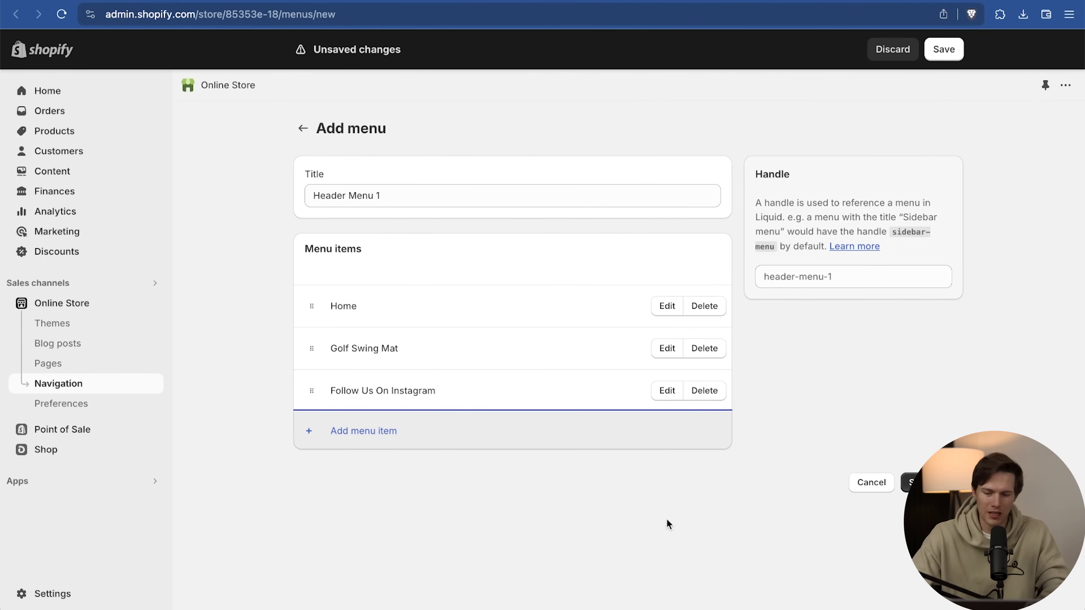
{"action": "key", "text": "super+s"}
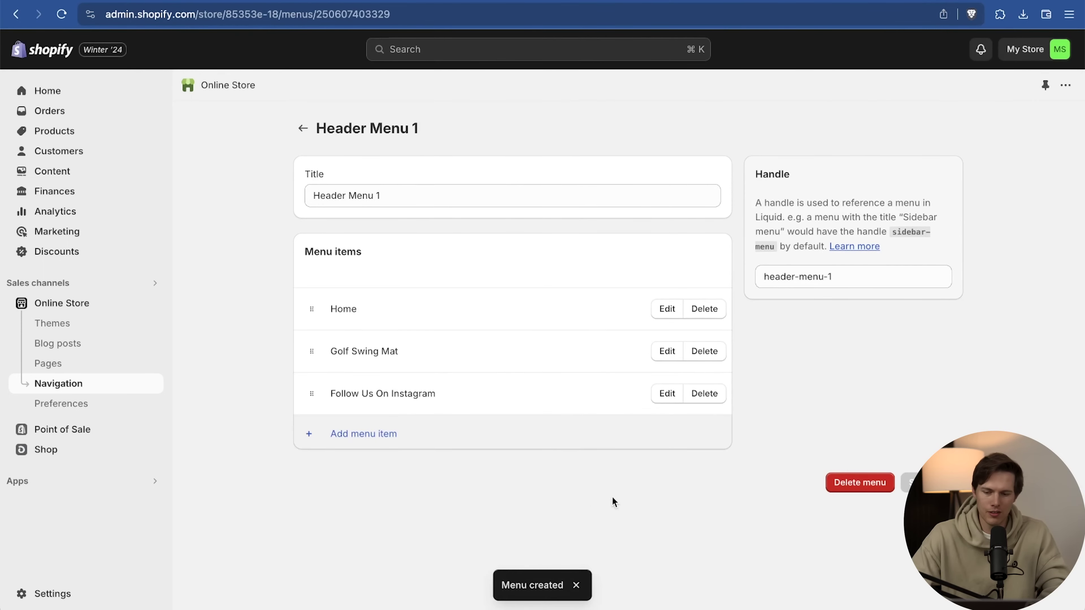
Return to the theme editor, reload it, set the header's menu to Header Menu 1 and save the theme
{"action": "left_click", "coordinate": [301, 128]}
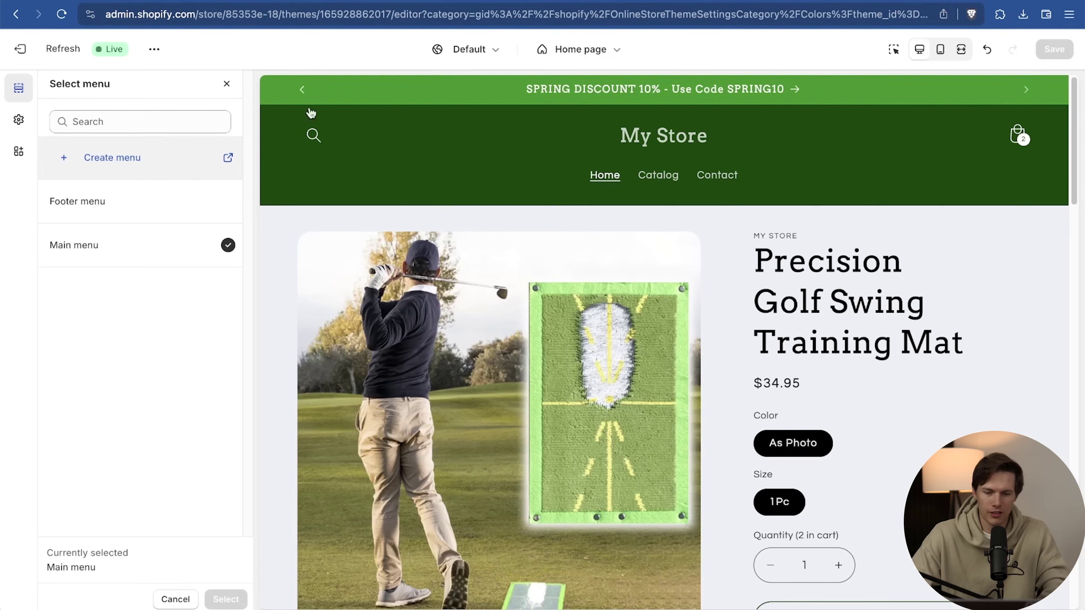
{"action": "left_click", "coordinate": [61, 14]}
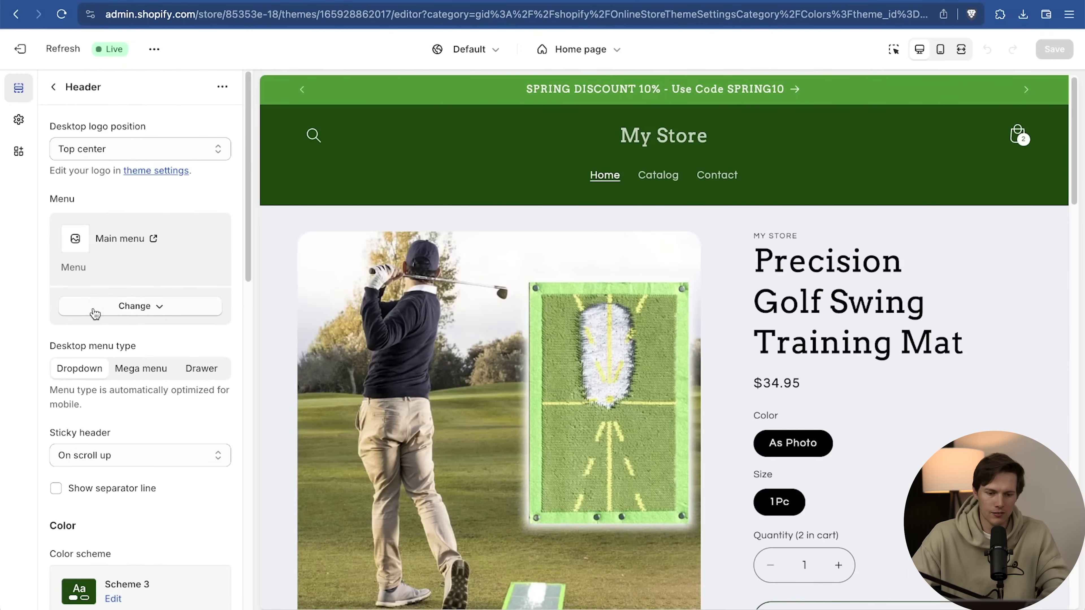
{"action": "left_click", "coordinate": [91, 308]}
{"action": "left_click", "coordinate": [153, 339]}
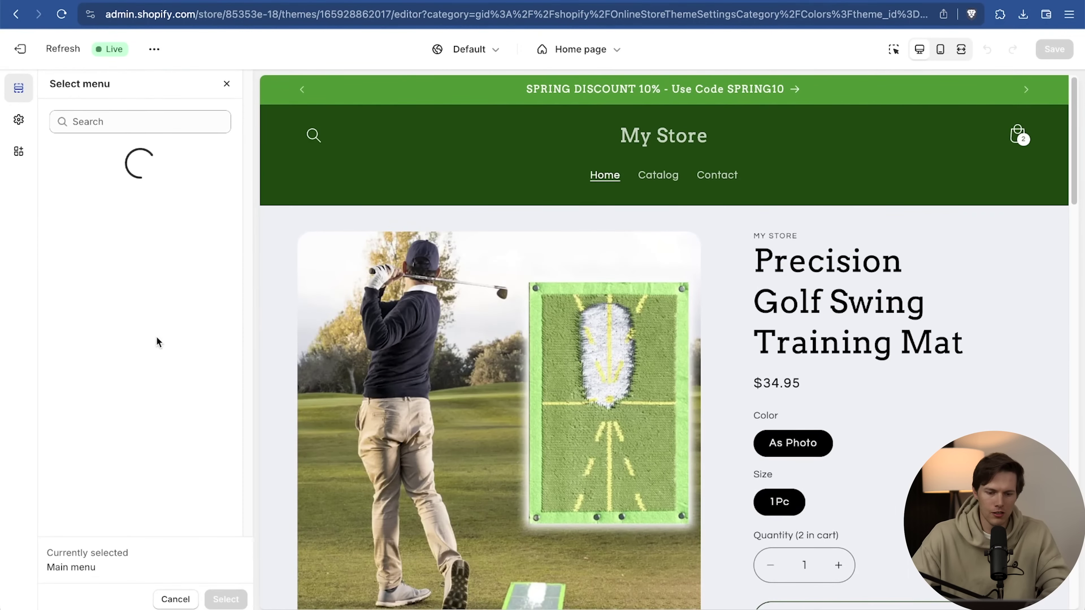
{"action": "left_click", "coordinate": [106, 251]}
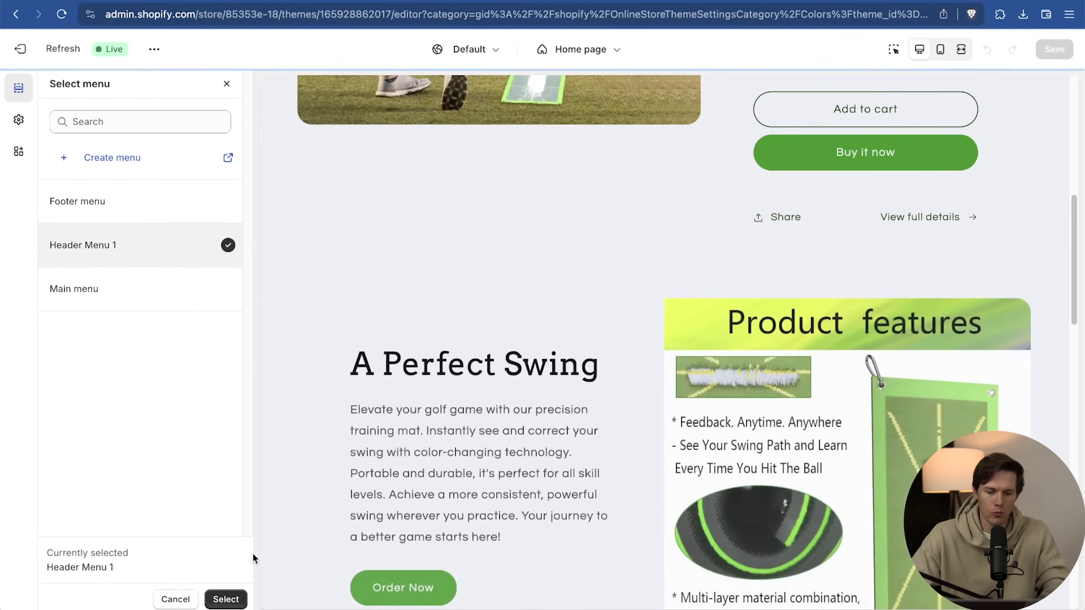
{"action": "left_click", "coordinate": [226, 598]}
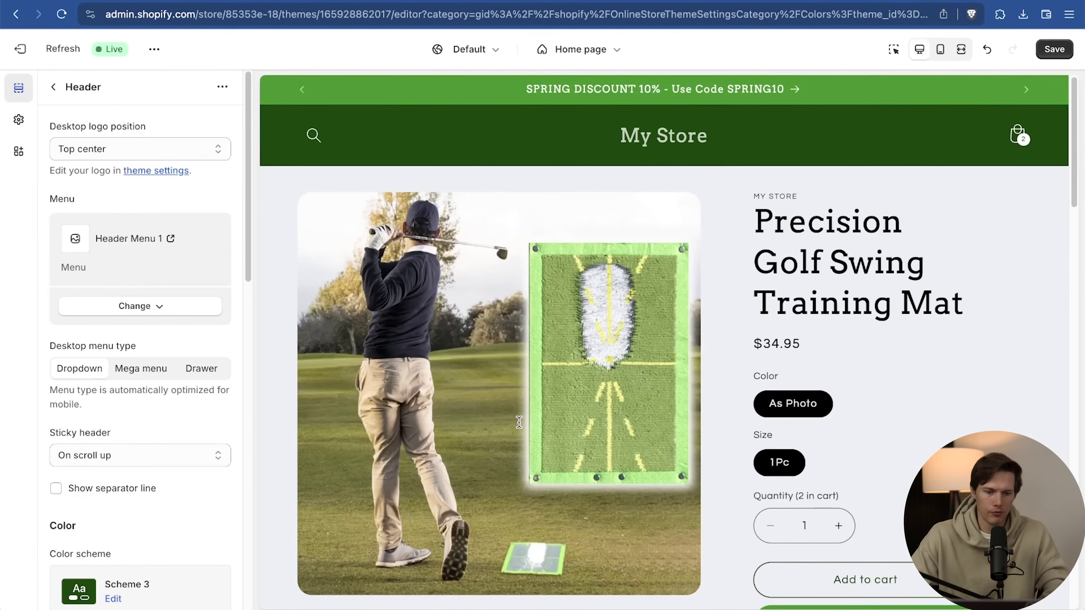
Reload the theme editor and test the Golf Swing Mat and Follow Us On Instagram links in the previewed header
{"action": "key", "text": "super+r"}
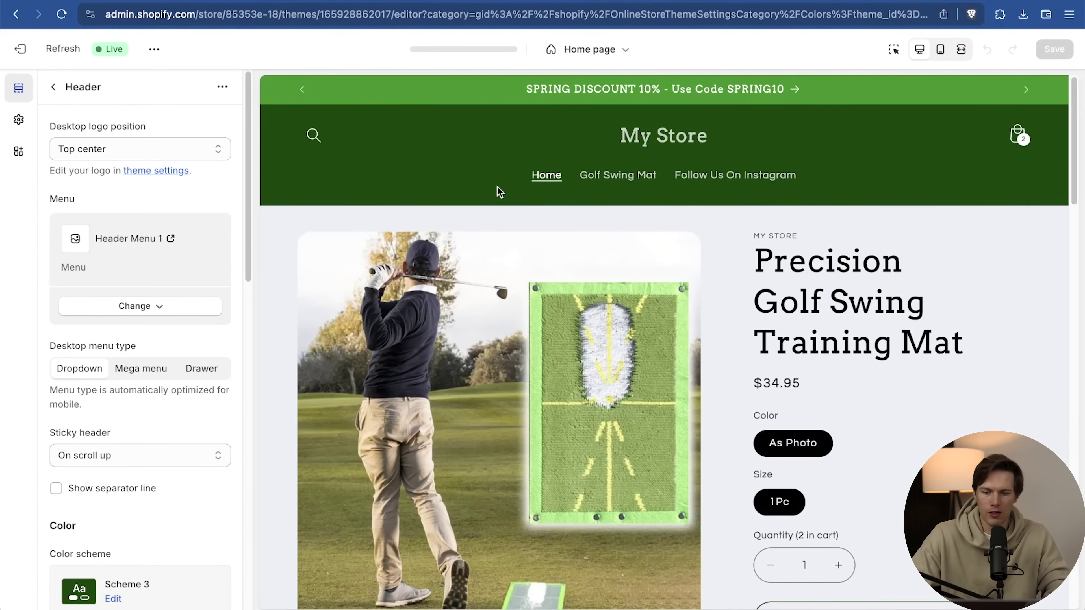
{"action": "left_click", "coordinate": [646, 177]}
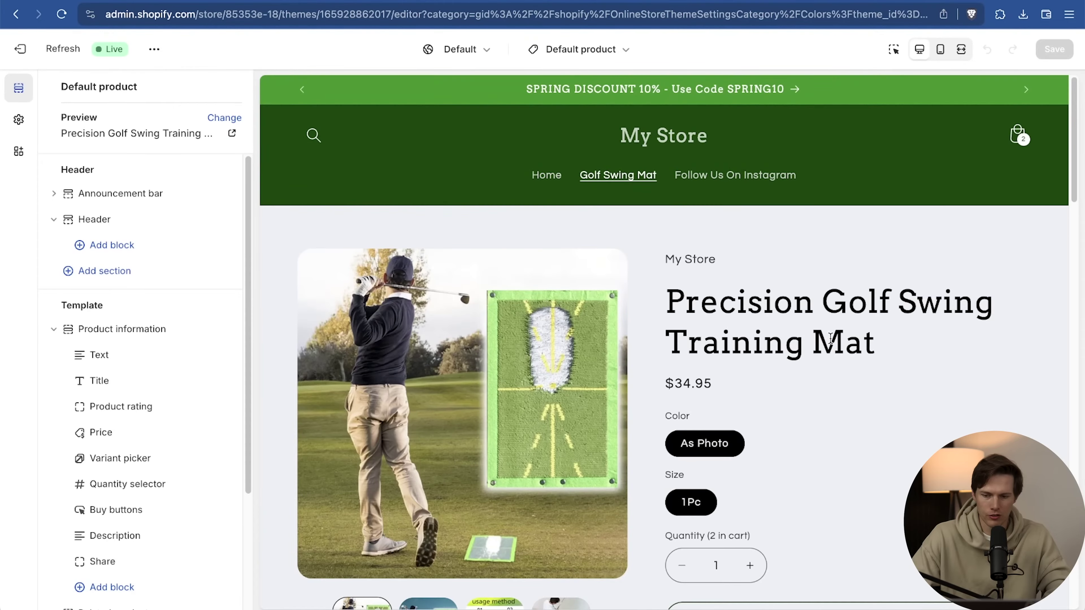
{"action": "left_click", "coordinate": [726, 176]}
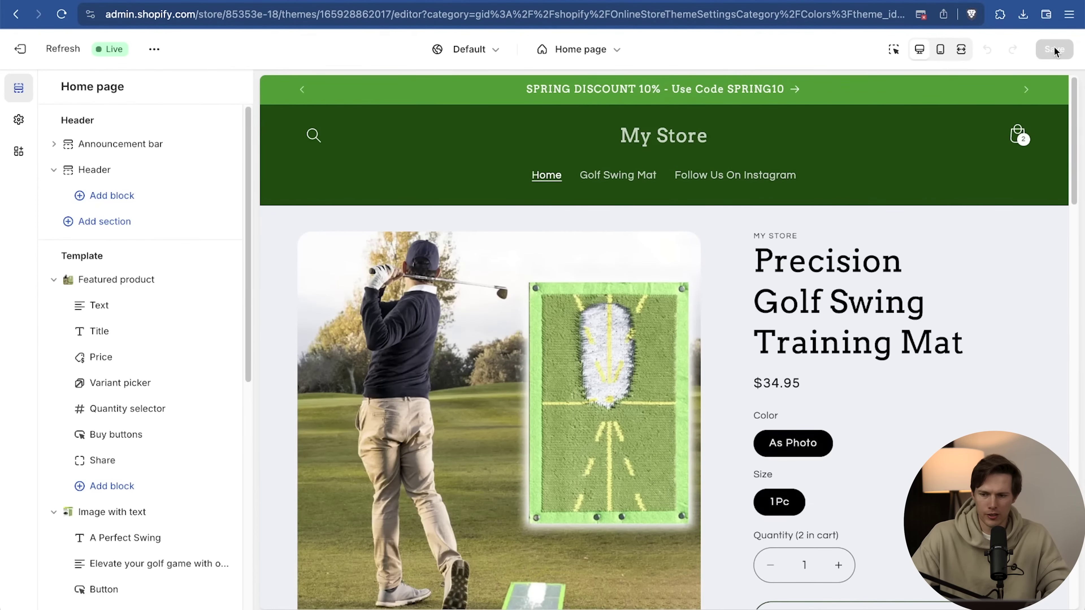
Exit the theme editor and change the store name in the store details to "Perfect Golf Swing Mat", saving the profile
{"action": "left_click", "coordinate": [20, 49]}
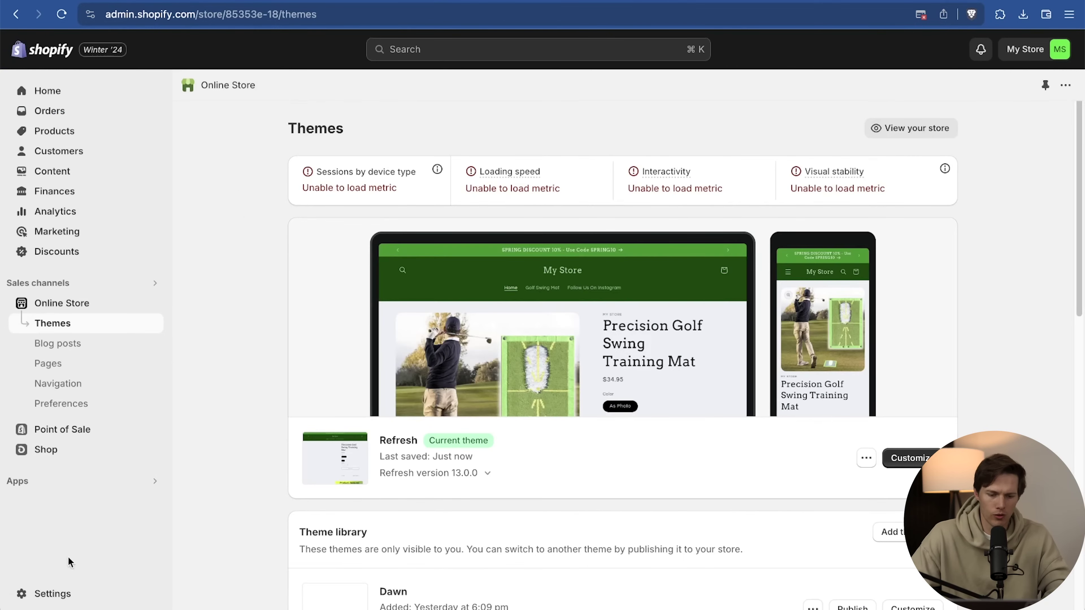
{"action": "left_click", "coordinate": [77, 599]}
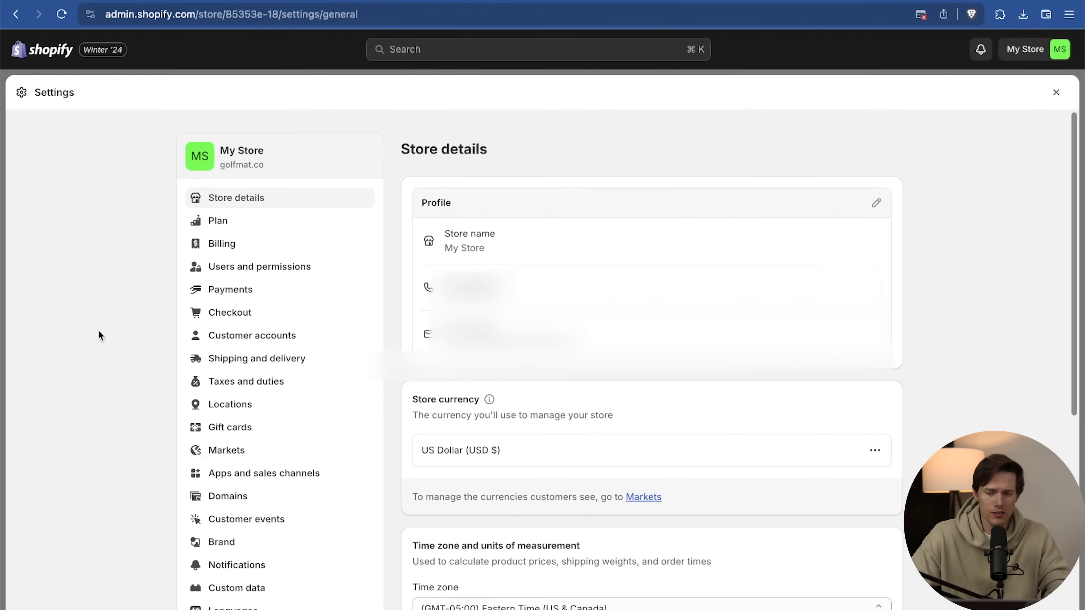
{"action": "left_click", "coordinate": [877, 205]}
{"action": "left_click", "coordinate": [385, 298]}
{"action": "key", "text": "super+a"}
{"action": "type", "text": "Go"}
{"action": "key", "text": "super+a"}
{"action": "key", "text": "super+v"}
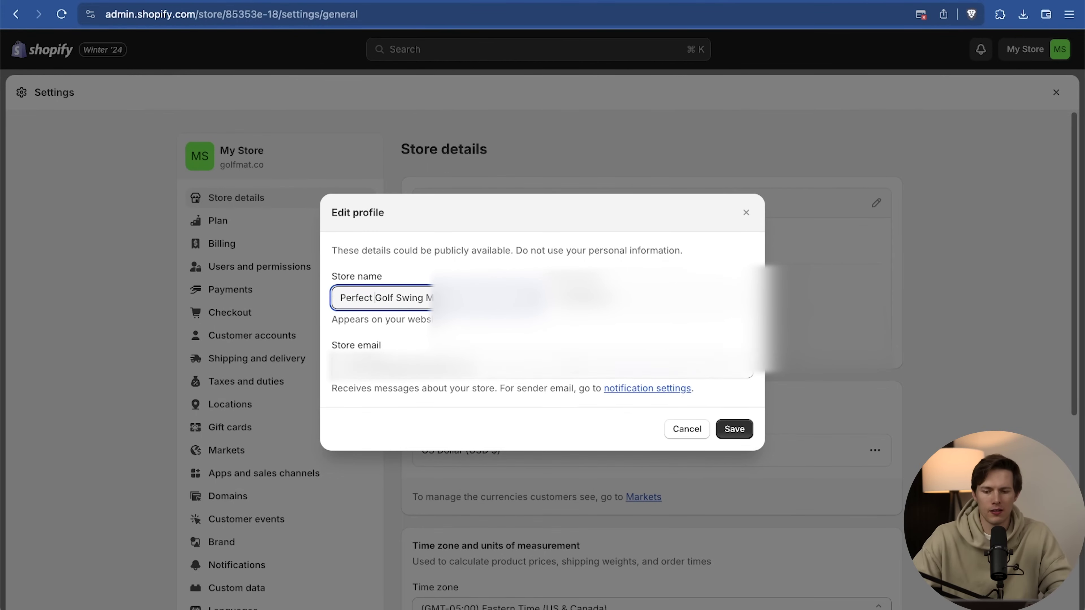
{"action": "left_click", "coordinate": [731, 435]}
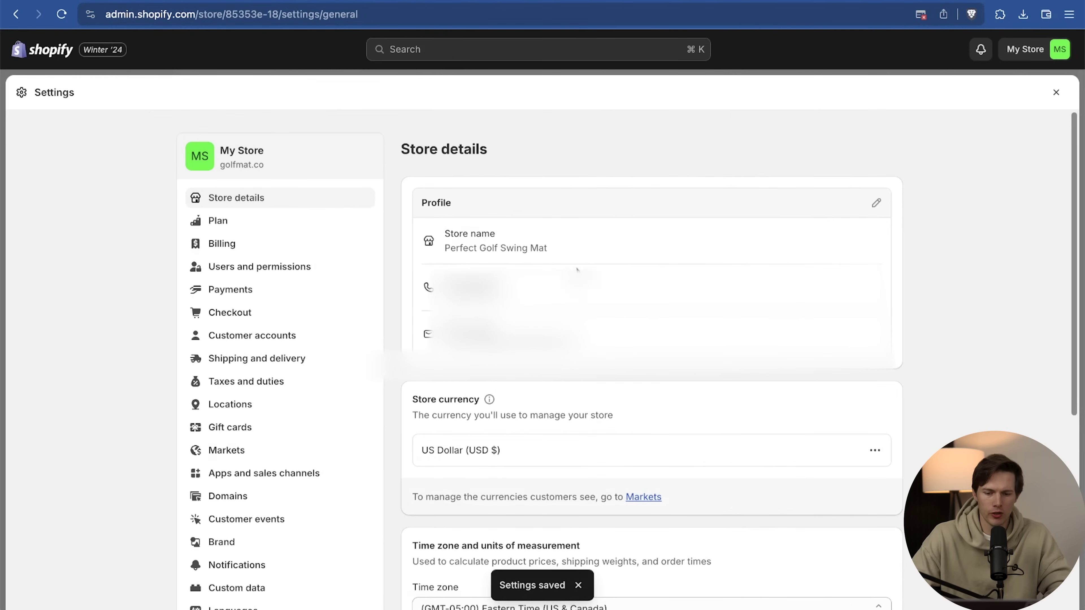
Close the store settings and check the store name and header menu on the live golfmat.co storefront
{"action": "key", "text": "Escape"}
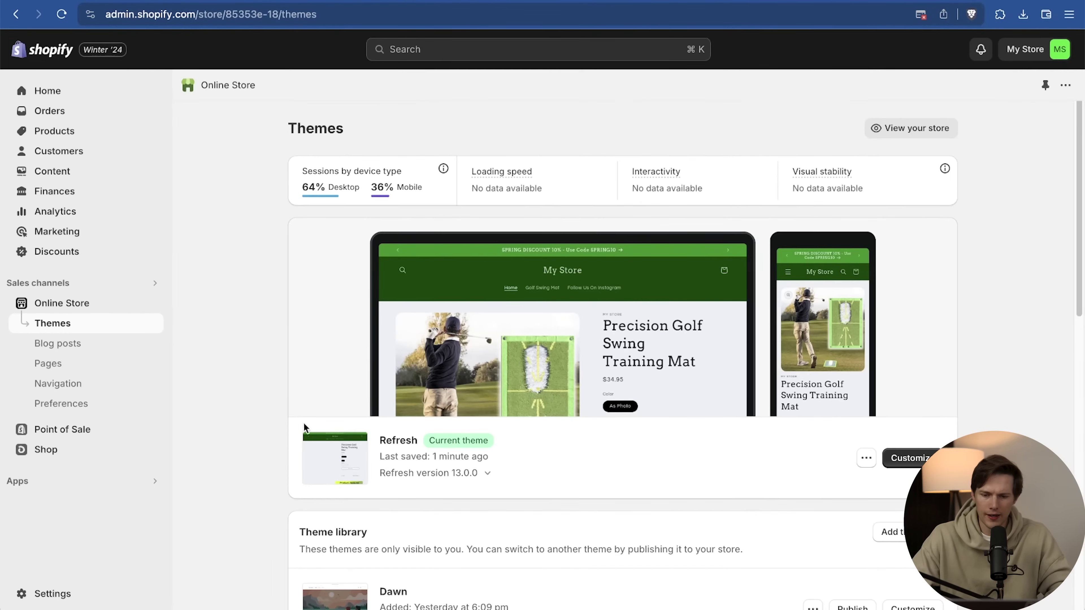
{"action": "key", "text": "super+t"}
{"action": "type", "text": "golfmat.co"}
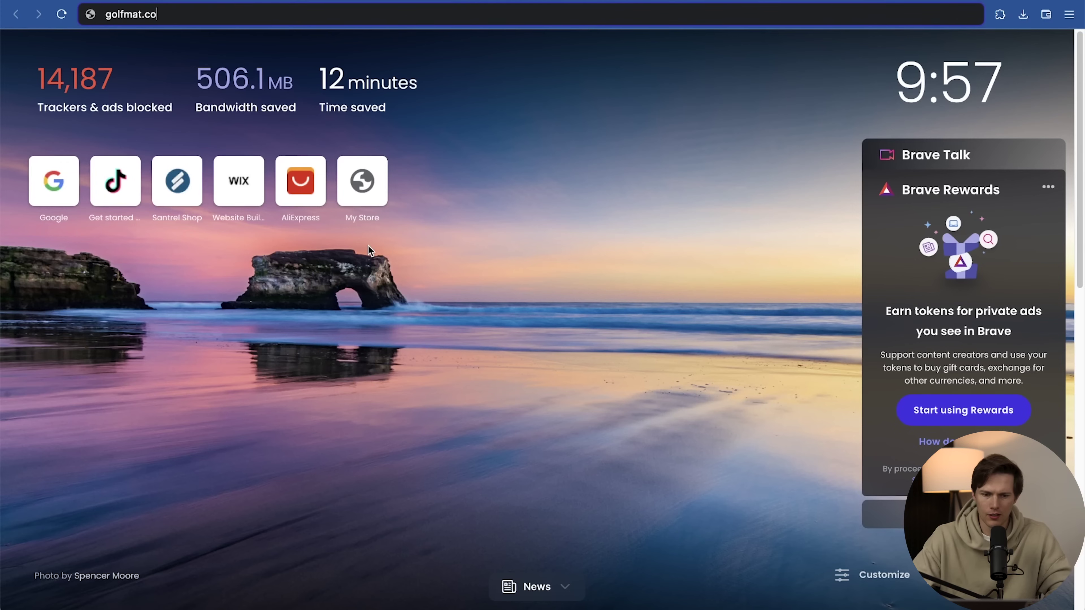
{"action": "key", "text": "Return"}
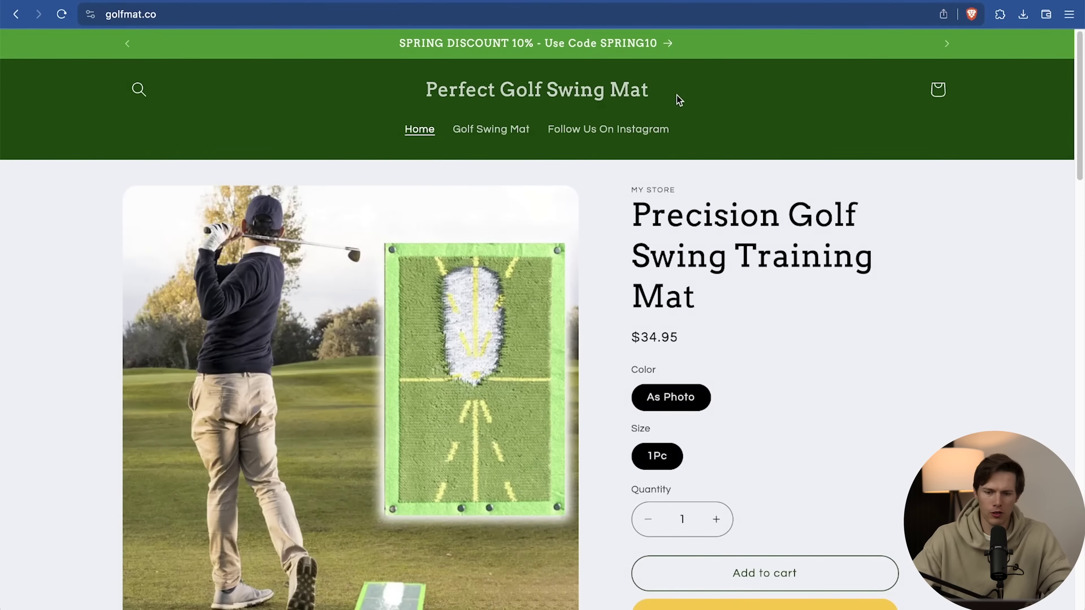
{"action": "scroll", "coordinate": [306, 110], "scroll_direction": "down", "scroll_amount": 10}
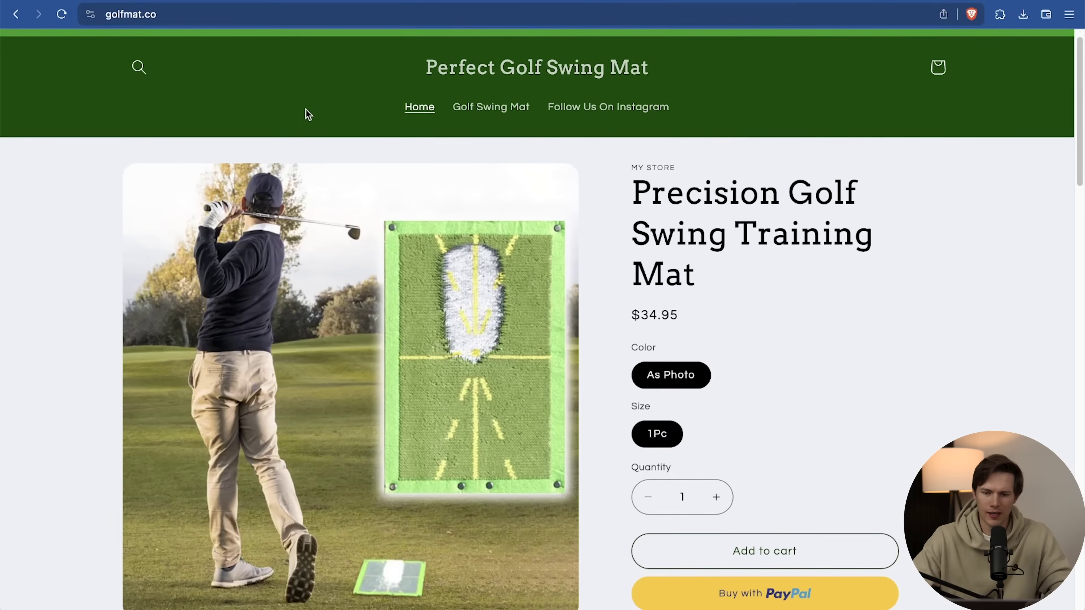
{"action": "scroll", "coordinate": [305, 109], "scroll_direction": "down", "scroll_amount": 5}
{"action": "scroll", "coordinate": [306, 109], "scroll_direction": "up", "scroll_amount": 20}
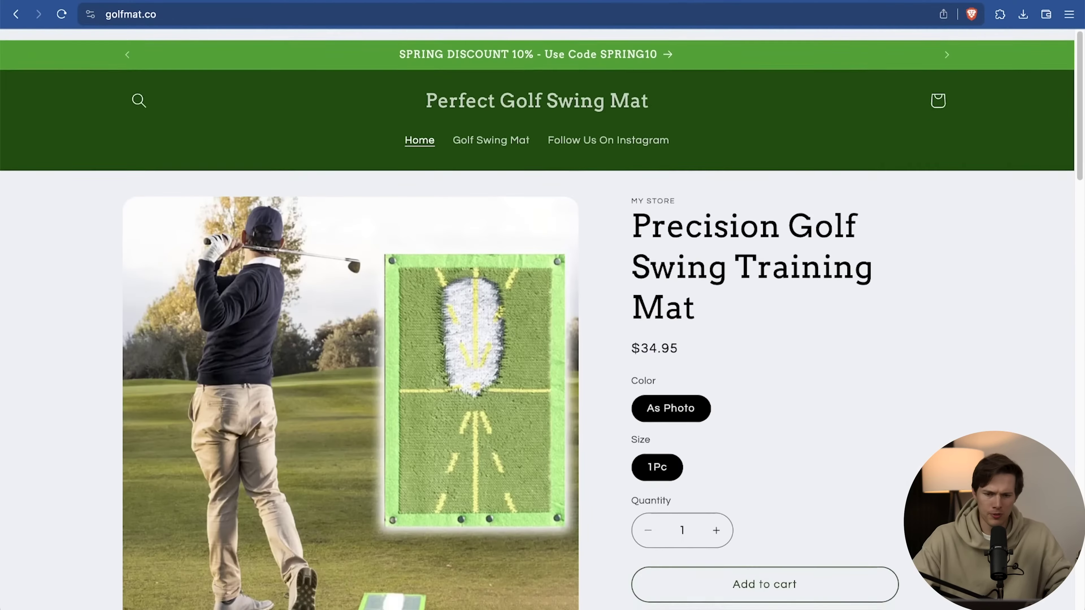
{"action": "key", "text": "ctrl+Tab"}
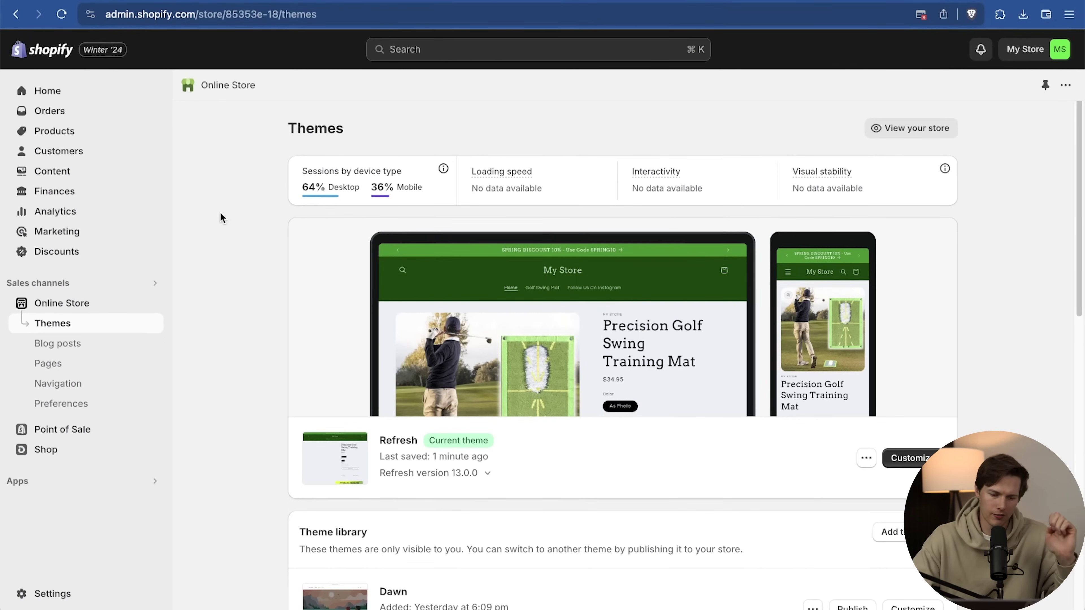
Open the PayPal payment method in the store's payment settings and start completing its account setup
{"action": "left_click", "coordinate": [52, 595]}
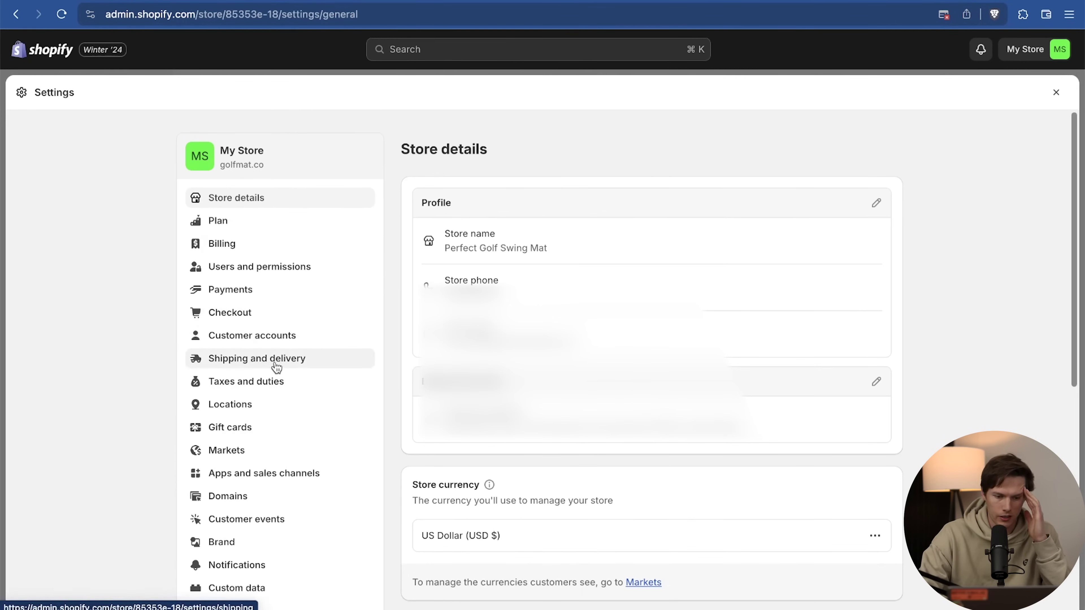
{"action": "left_click", "coordinate": [256, 300]}
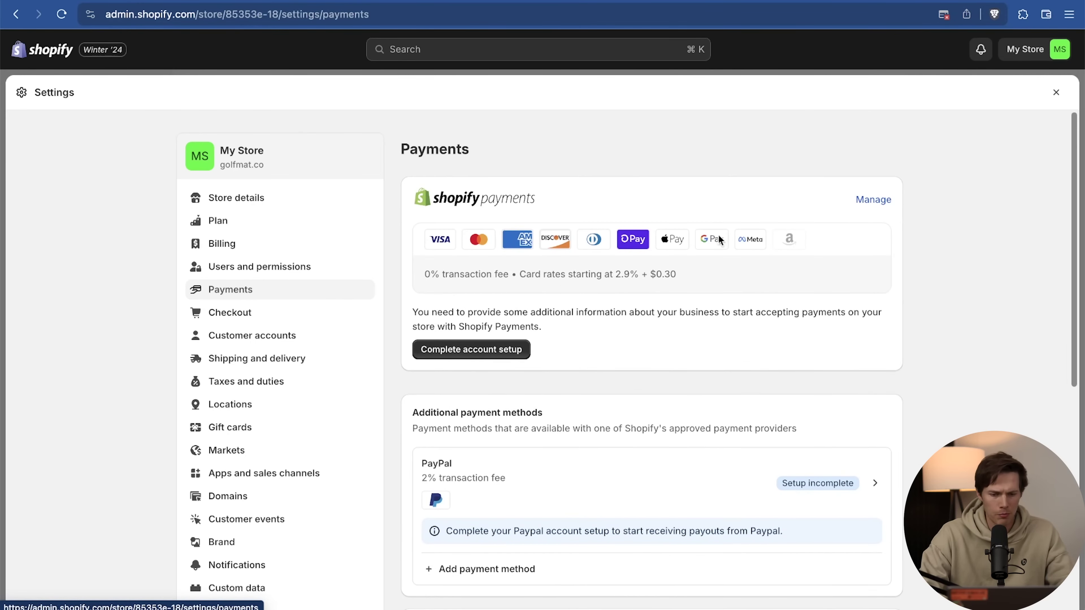
{"action": "scroll", "coordinate": [939, 376], "scroll_direction": "down", "scroll_amount": 5}
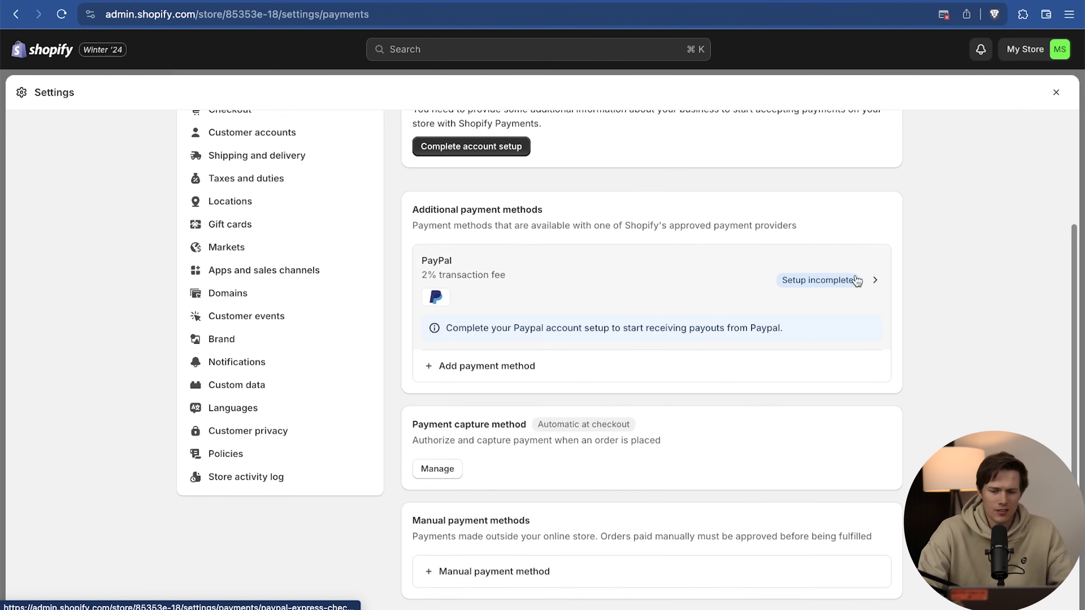
{"action": "left_click", "coordinate": [877, 280]}
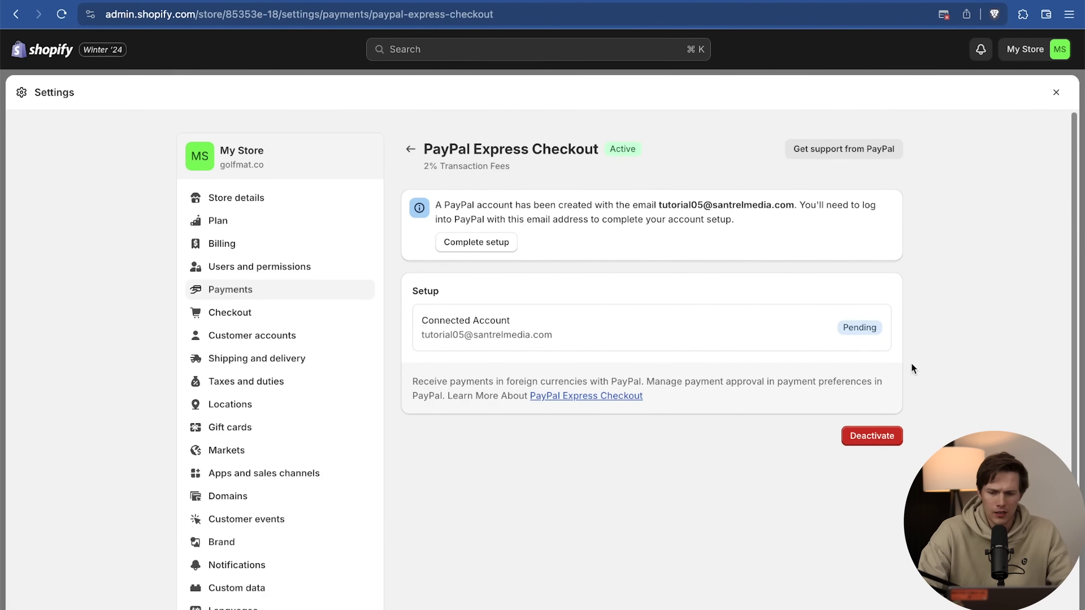
{"action": "scroll", "coordinate": [956, 343], "scroll_direction": "down", "scroll_amount": 1}
{"action": "scroll", "coordinate": [955, 343], "scroll_direction": "up", "scroll_amount": 1}
{"action": "left_click", "coordinate": [503, 244]}
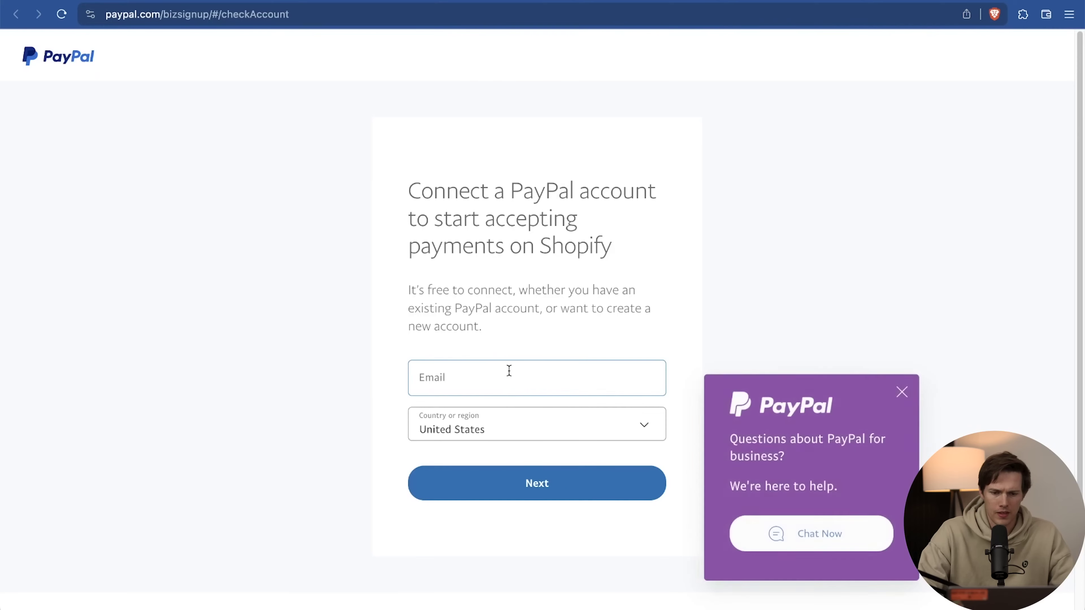
Connect the PayPal account by its email, grant Shopify the requested permissions and return to Shopify
{"action": "left_click_drag", "start_coordinate": [467, 194], "coordinate": [640, 194]}
{"action": "left_click", "coordinate": [542, 291]}
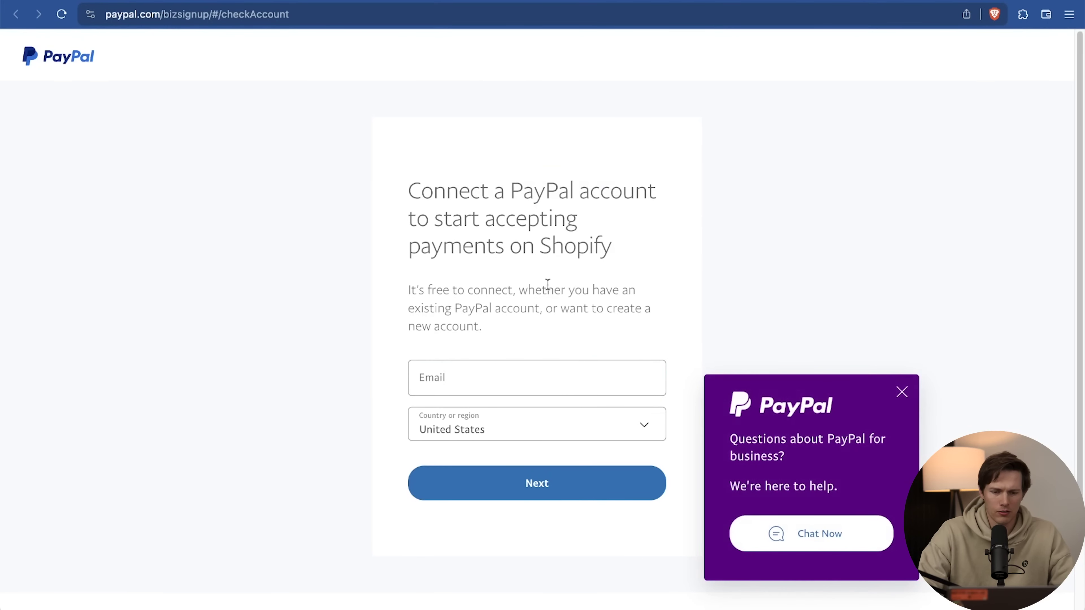
{"action": "left_click", "coordinate": [494, 373]}
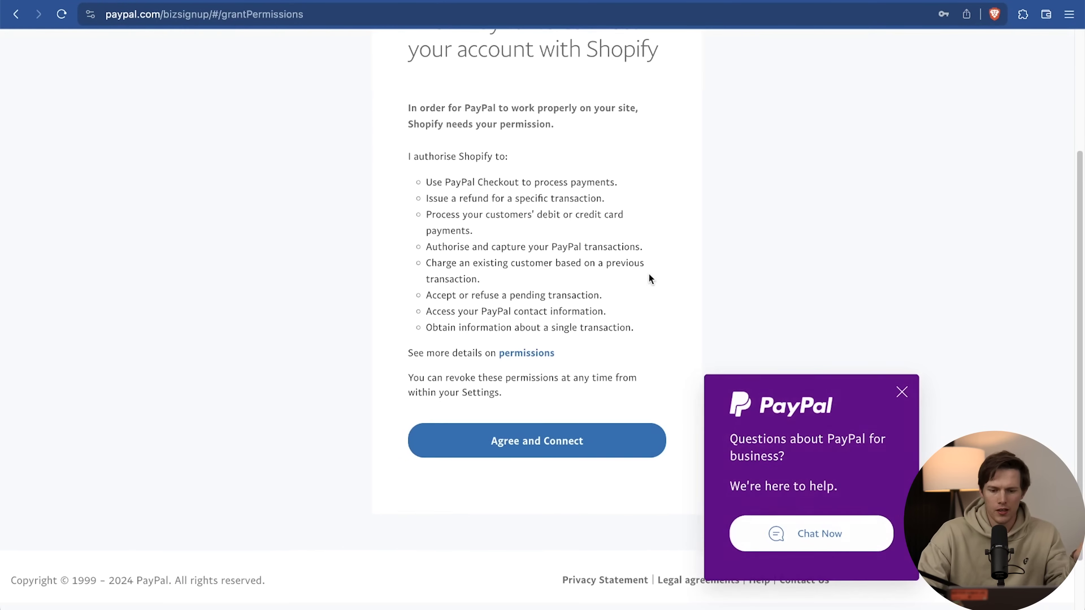
{"action": "left_click", "coordinate": [574, 450]}
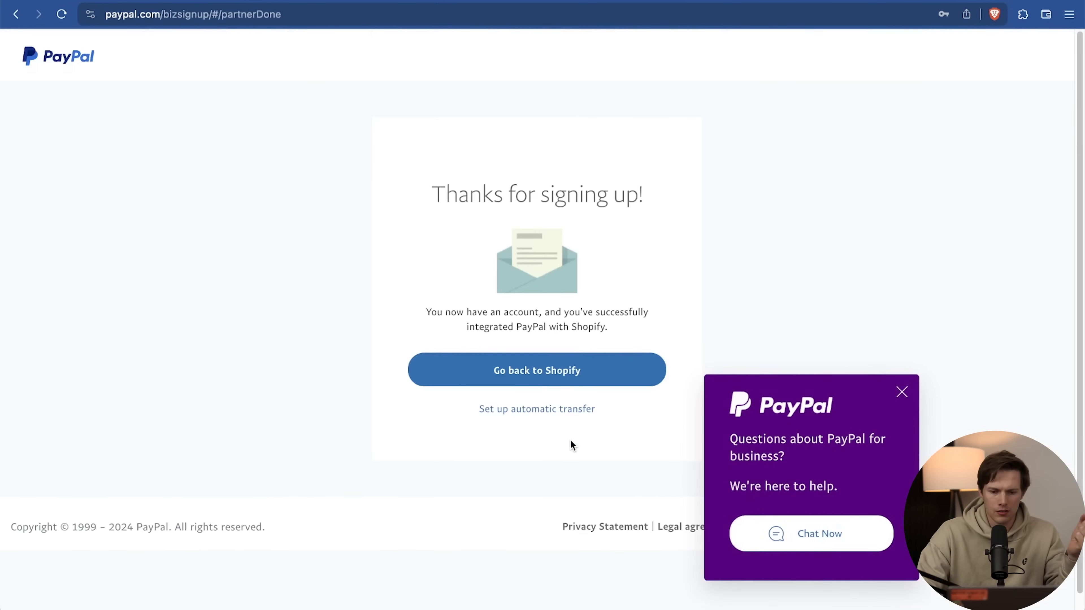
{"action": "left_click", "coordinate": [598, 376]}
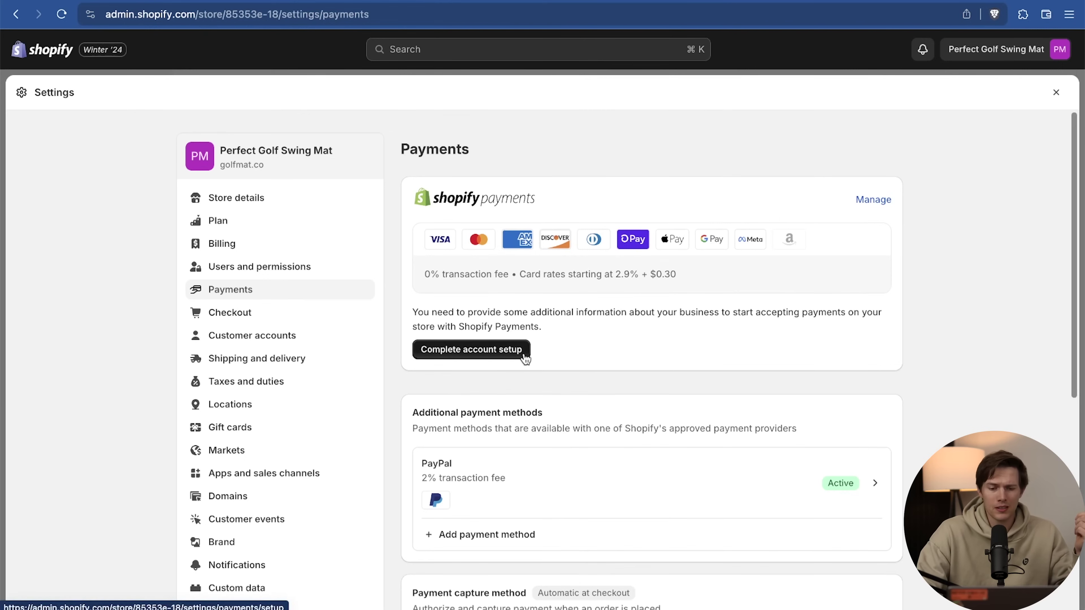
Review the available payment methods, start the Shopify Payments account setup and open the form for submitting business details
{"action": "left_click_drag", "start_coordinate": [442, 201], "coordinate": [500, 240]}
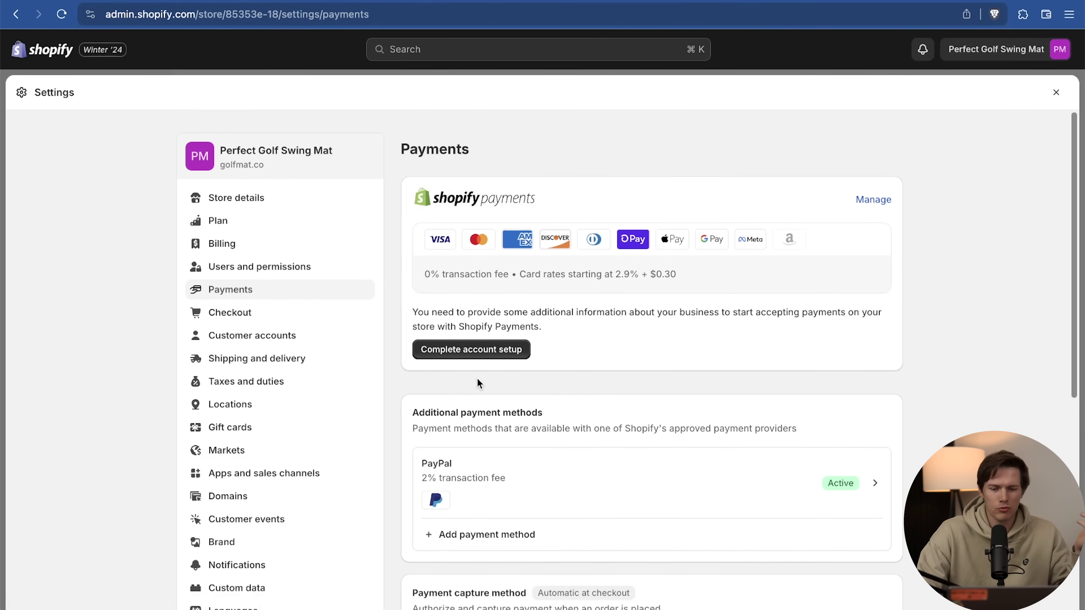
{"action": "scroll", "coordinate": [623, 365], "scroll_direction": "down", "scroll_amount": 9}
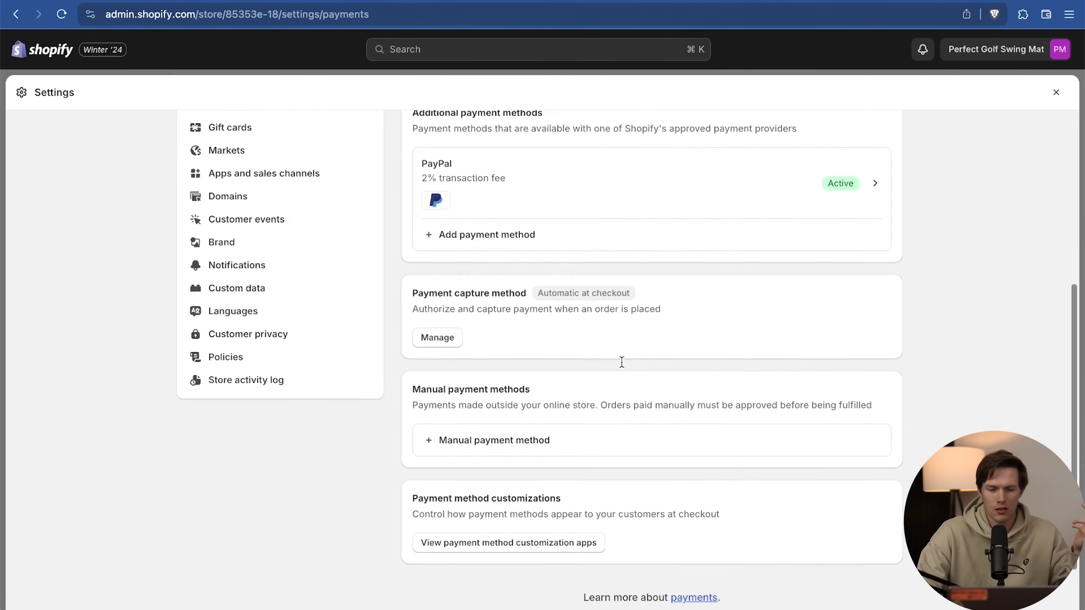
{"action": "scroll", "coordinate": [770, 305], "scroll_direction": "up", "scroll_amount": 9}
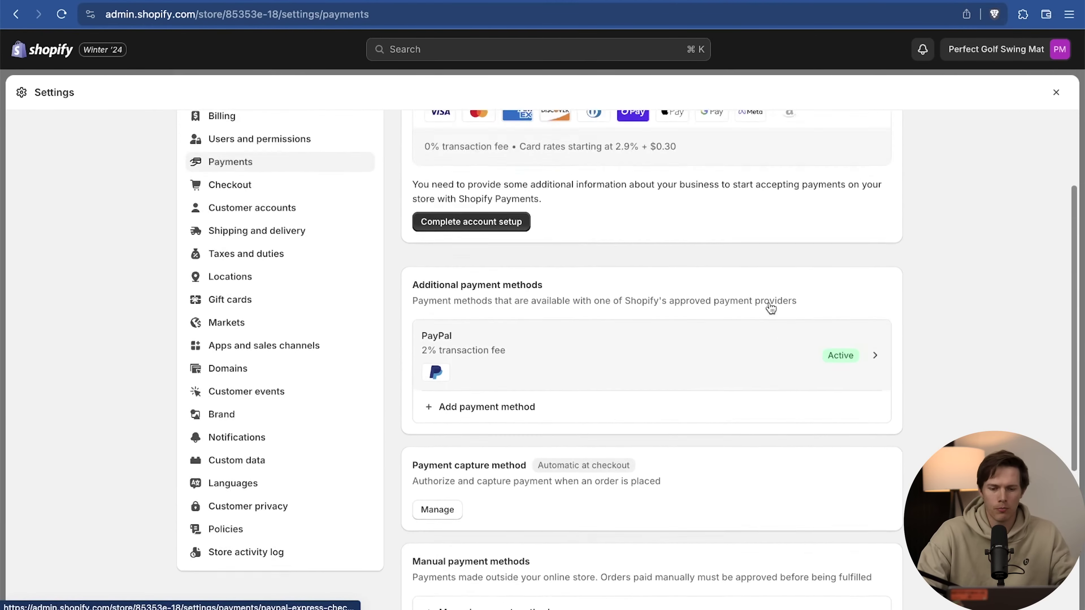
{"action": "left_click", "coordinate": [504, 350]}
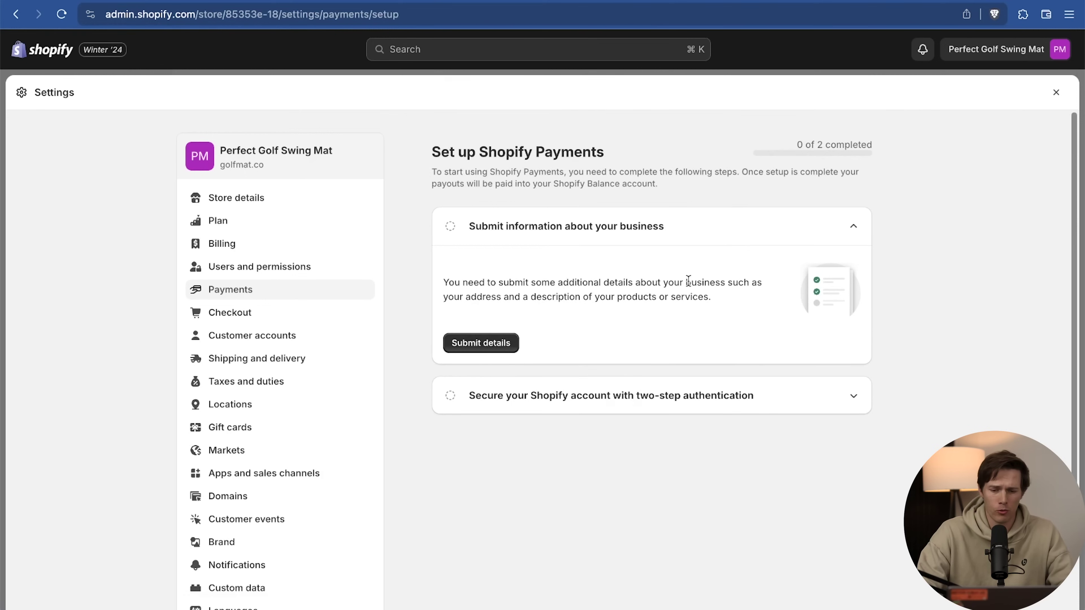
{"action": "left_click", "coordinate": [491, 344]}
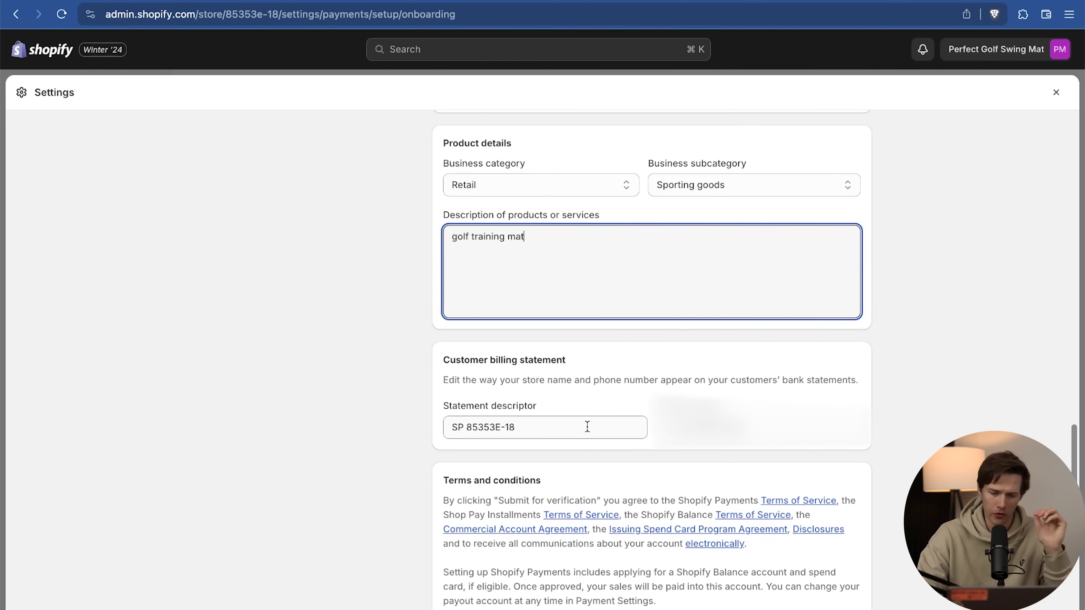
Set the statement descriptor of the customer billing statement to GOLF
{"action": "left_click_drag", "start_coordinate": [587, 427], "coordinate": [413, 423]}
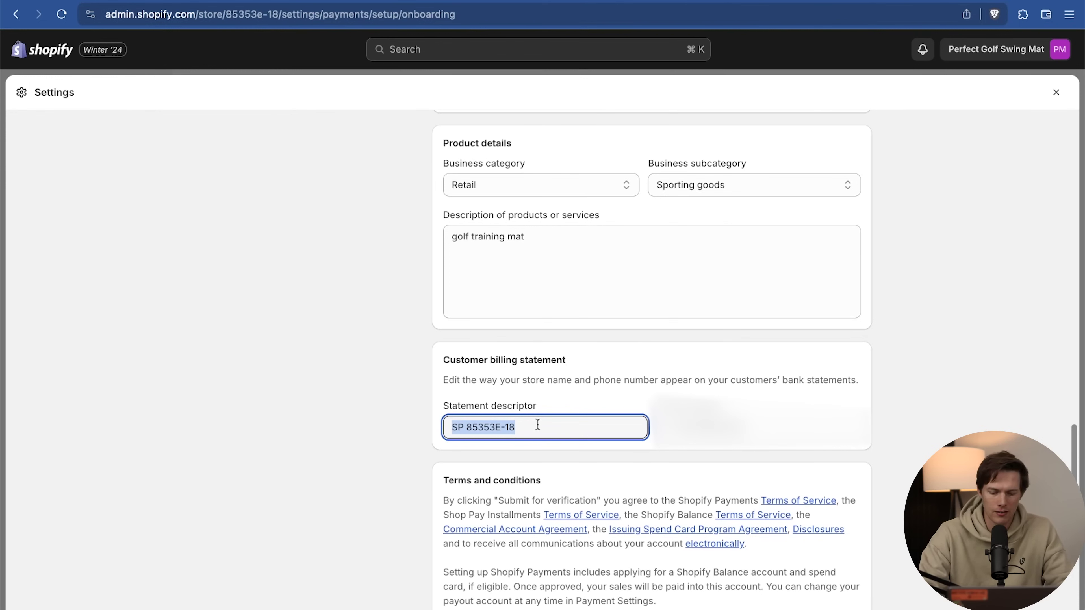
{"action": "type", "text": "GOLF-"}
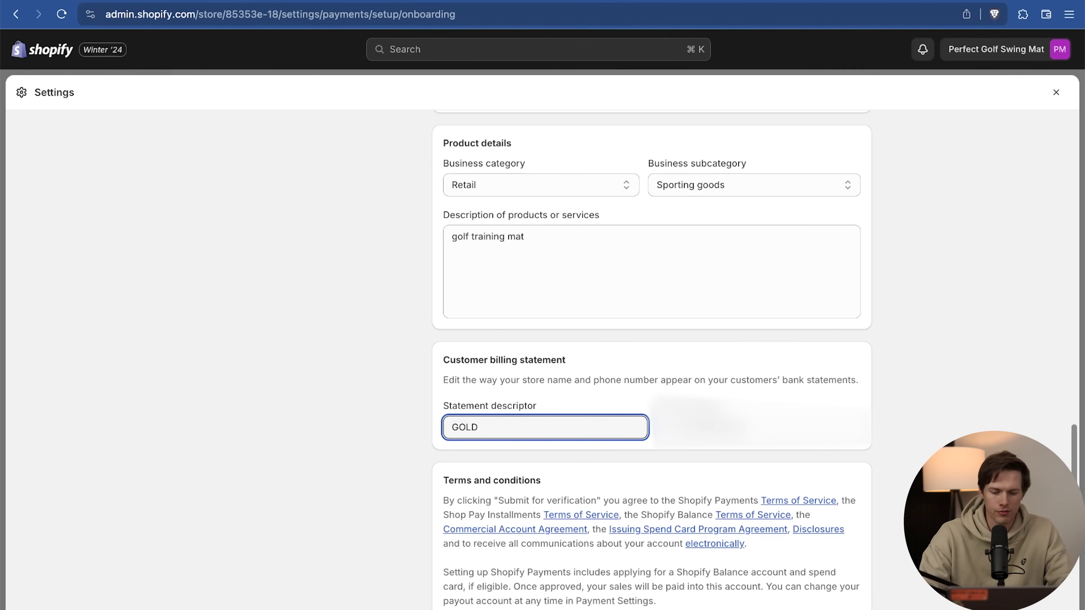
{"action": "type", "text": "M"}
{"action": "key", "text": "BackSpace"}
{"action": "key", "text": "BackSpace"}
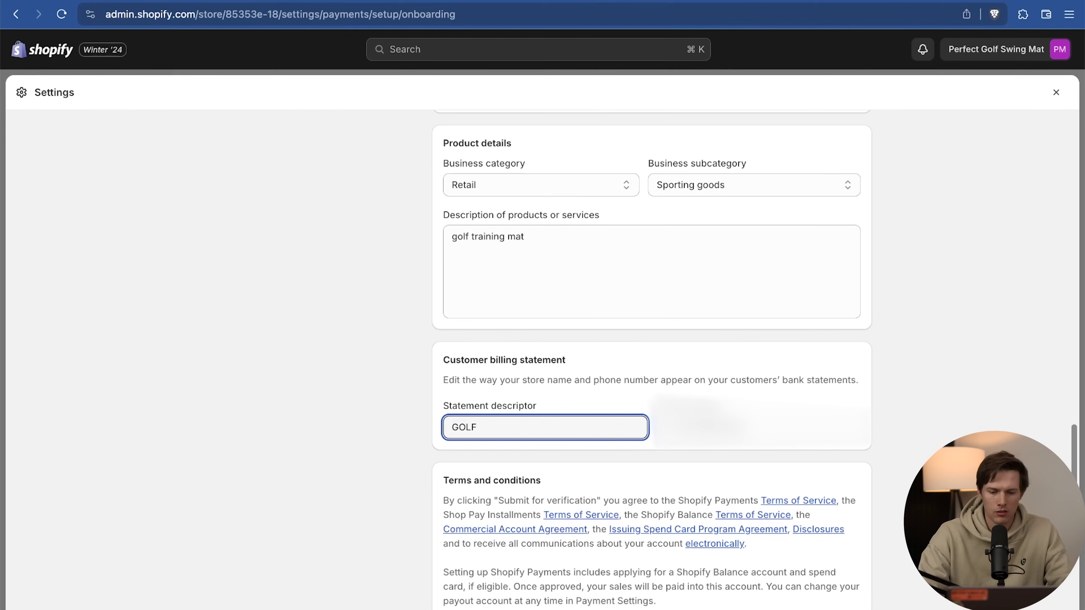
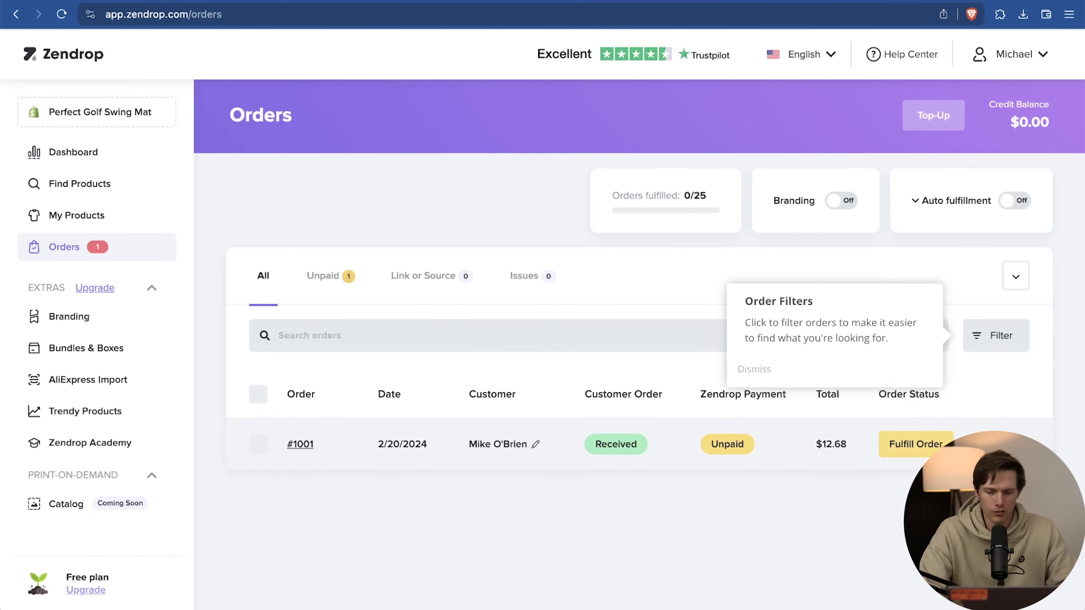
In Zendrop, start fulfilling the unpaid order and begin adding a credit card as the payment method
{"action": "left_click", "coordinate": [917, 445]}
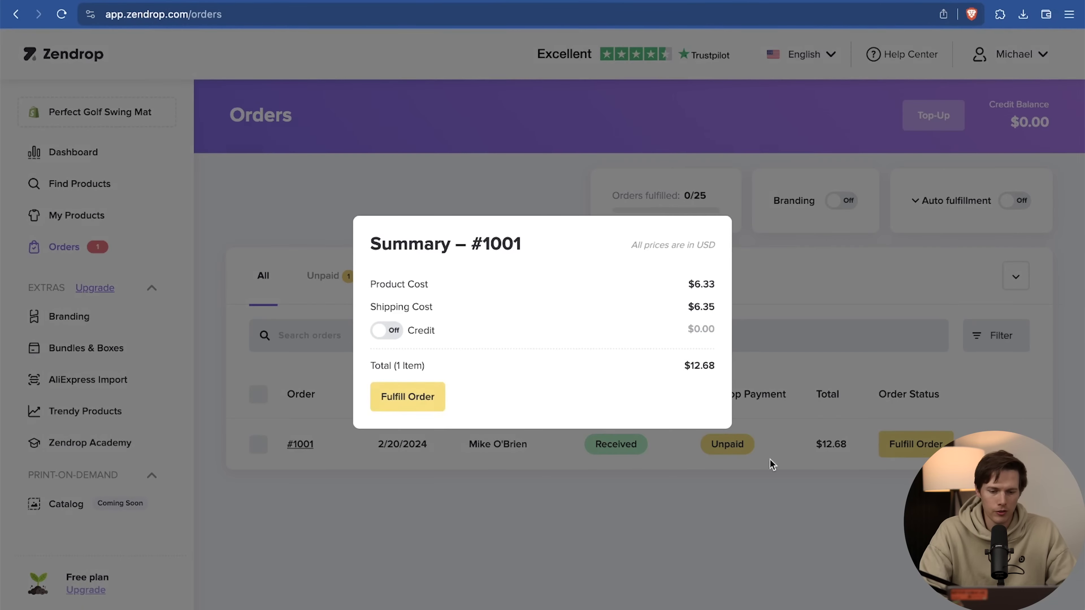
{"action": "left_click", "coordinate": [408, 398]}
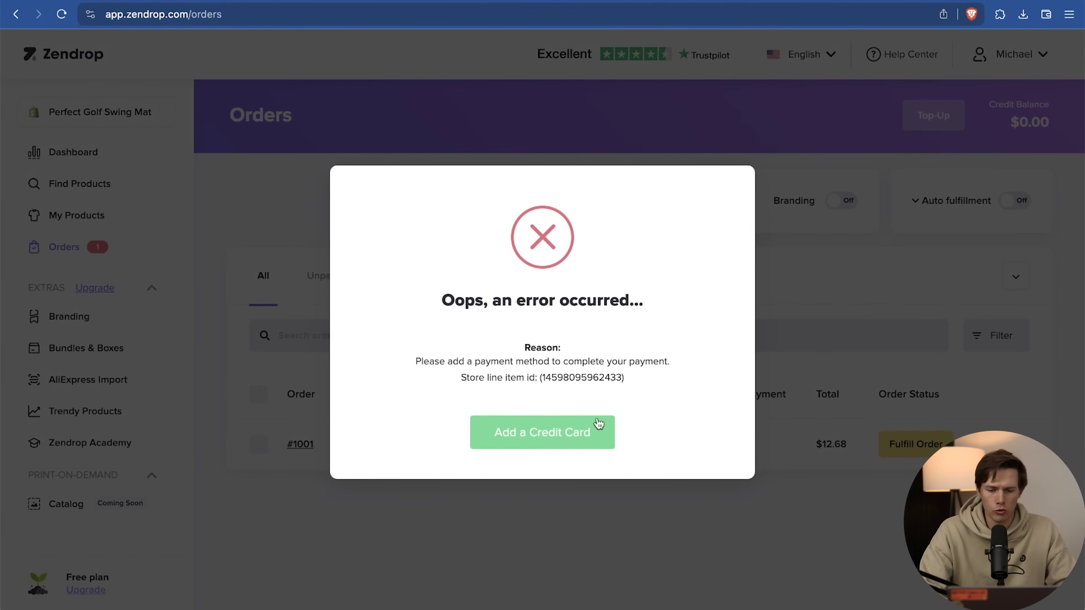
{"action": "left_click", "coordinate": [548, 438]}
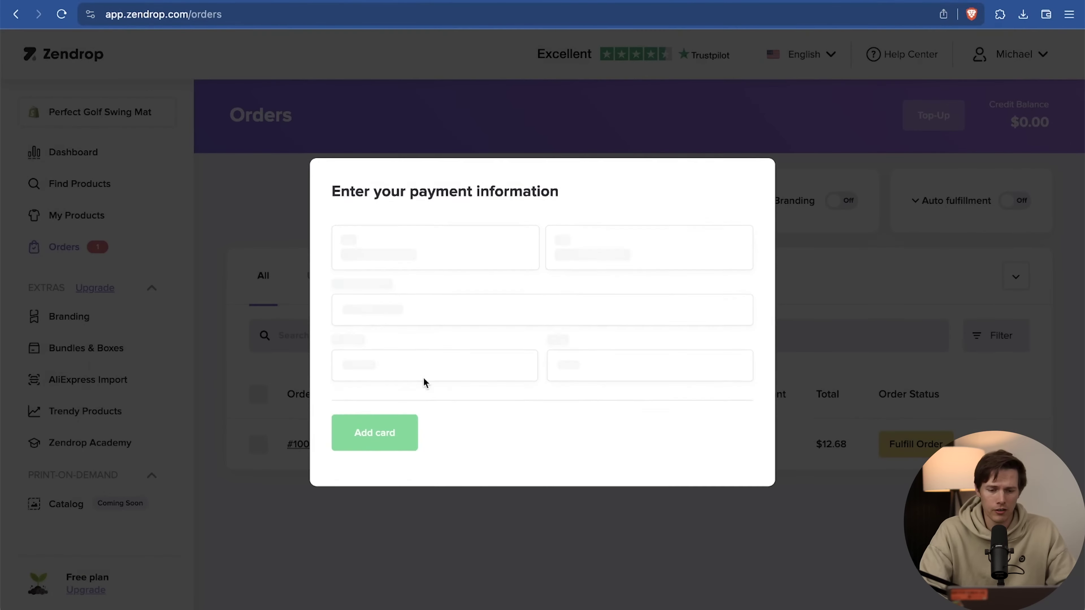
{"action": "left_click", "coordinate": [439, 265]}
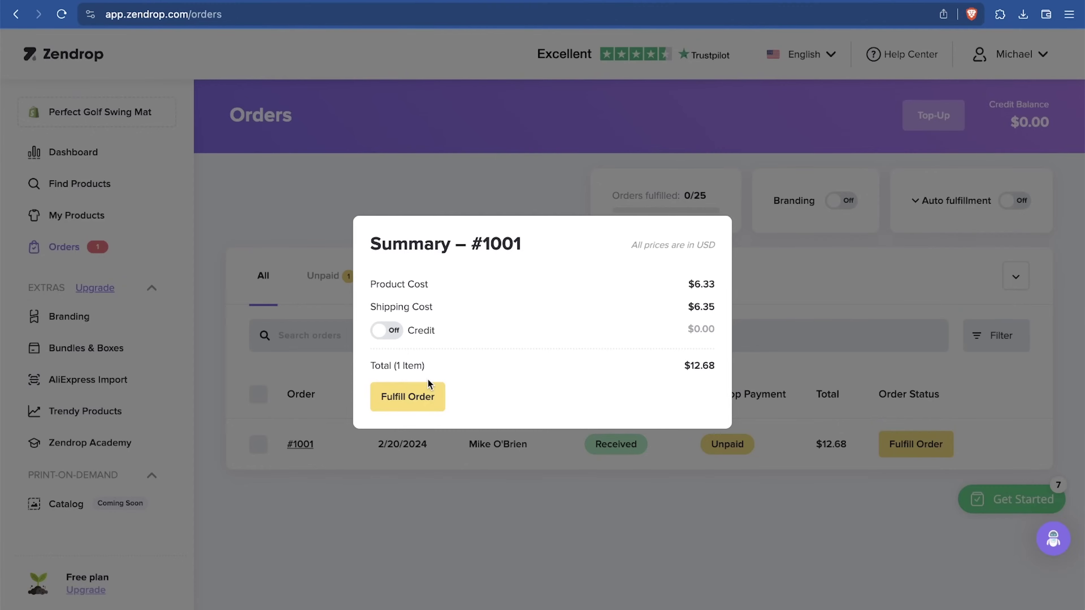
Fulfill the unpaid order with the added card and accept the important information about the first order
{"action": "left_click", "coordinate": [429, 384]}
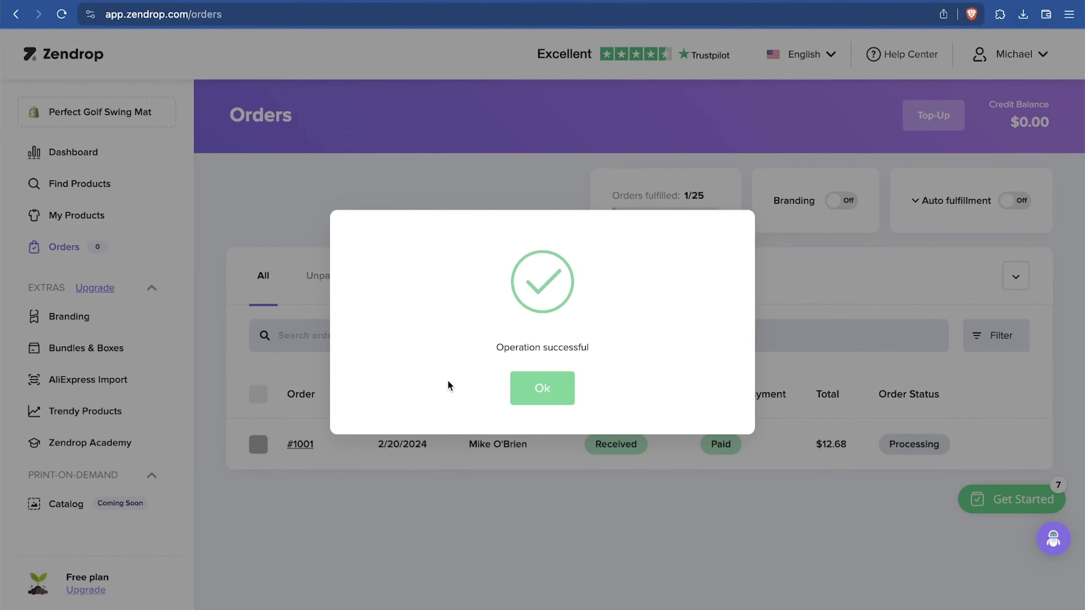
{"action": "left_click", "coordinate": [542, 394]}
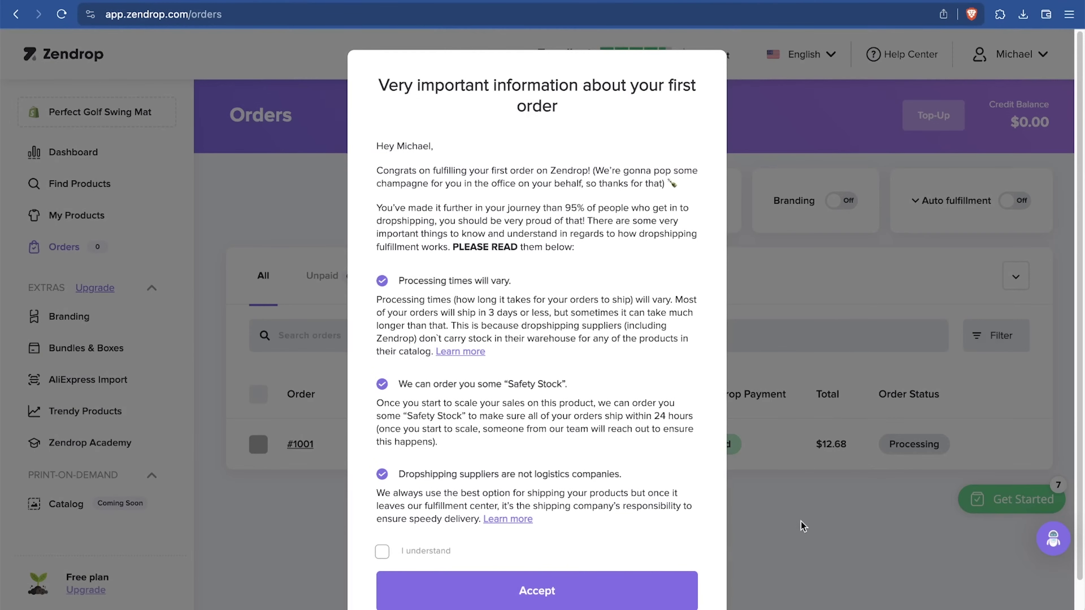
{"action": "scroll", "coordinate": [844, 336], "scroll_direction": "down", "scroll_amount": 1}
{"action": "scroll", "coordinate": [844, 336], "scroll_direction": "up", "scroll_amount": 1}
{"action": "scroll", "coordinate": [613, 167], "scroll_direction": "down", "scroll_amount": 1}
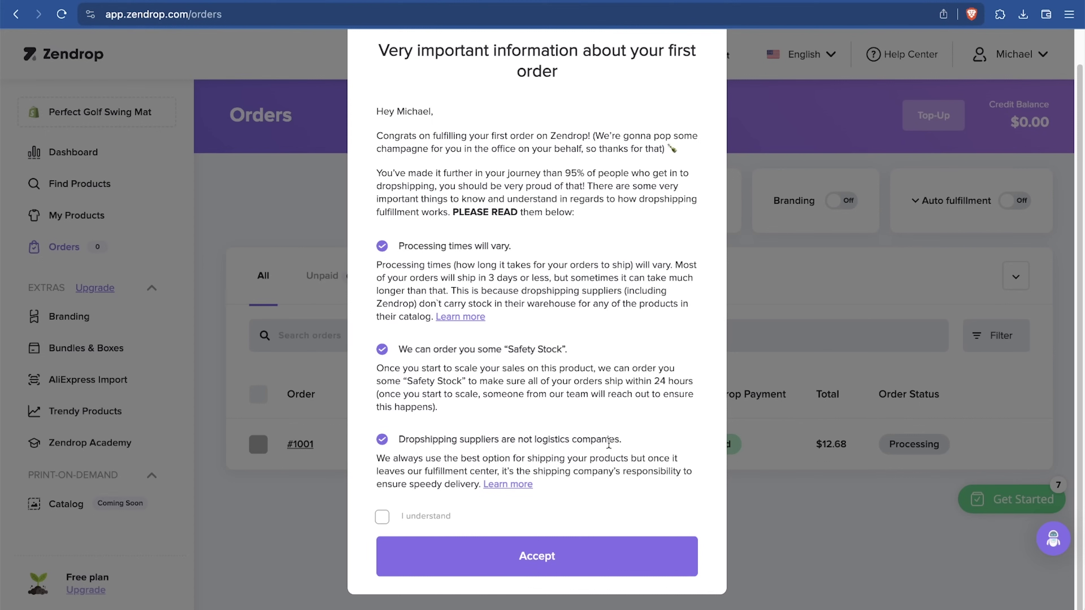
{"action": "left_click", "coordinate": [383, 518]}
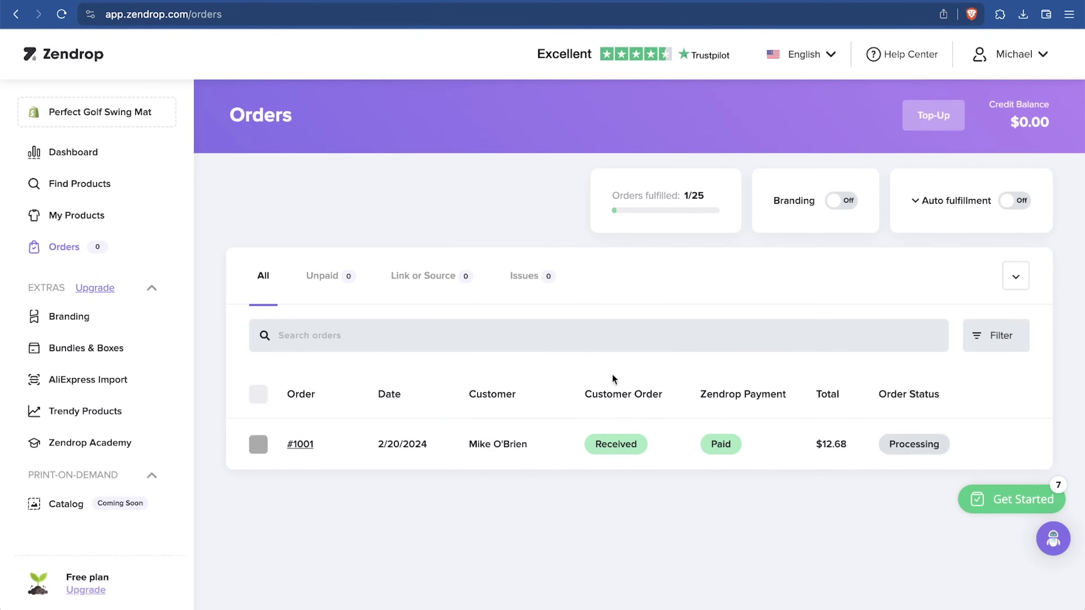
Try to turn on auto fulfillment for the orders and dismiss the plan upgrade offer
{"action": "left_click", "coordinate": [921, 208]}
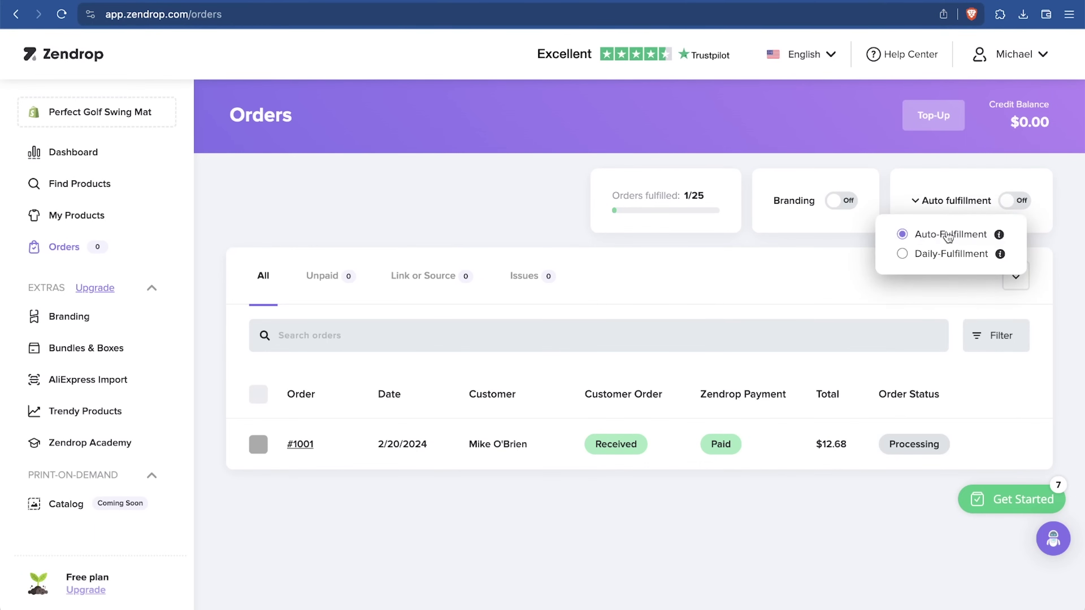
{"action": "left_click", "coordinate": [1004, 208]}
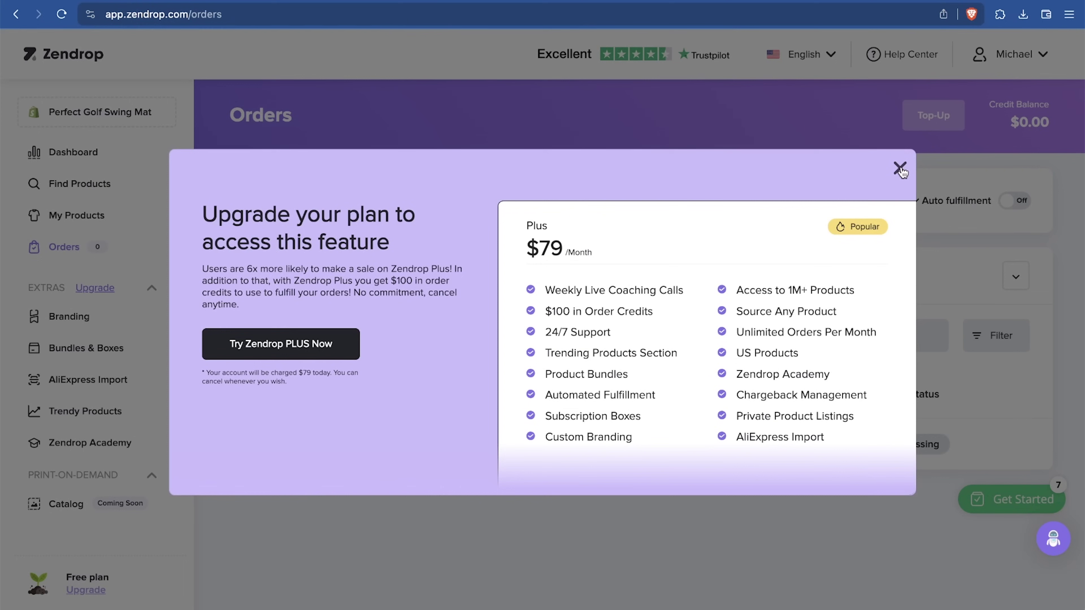
{"action": "mouse_move", "coordinate": [553, 311]}
{"action": "mouse_move", "coordinate": [637, 353]}
{"action": "left_click", "coordinate": [901, 168]}
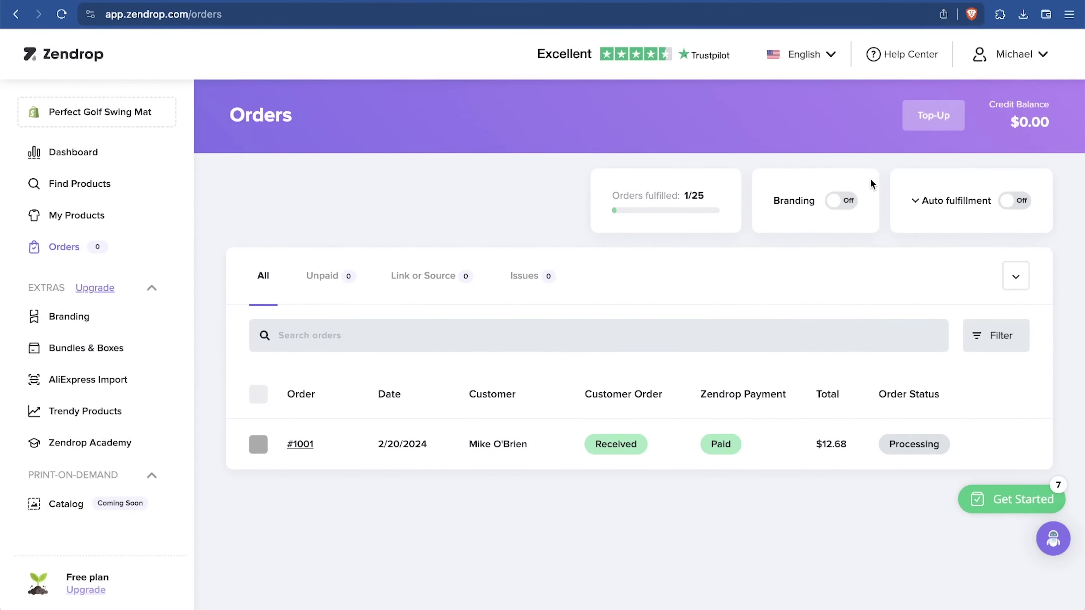
Try to turn on branding for the Zendrop orders and dismiss the plan upgrade offer
{"action": "left_click", "coordinate": [845, 205]}
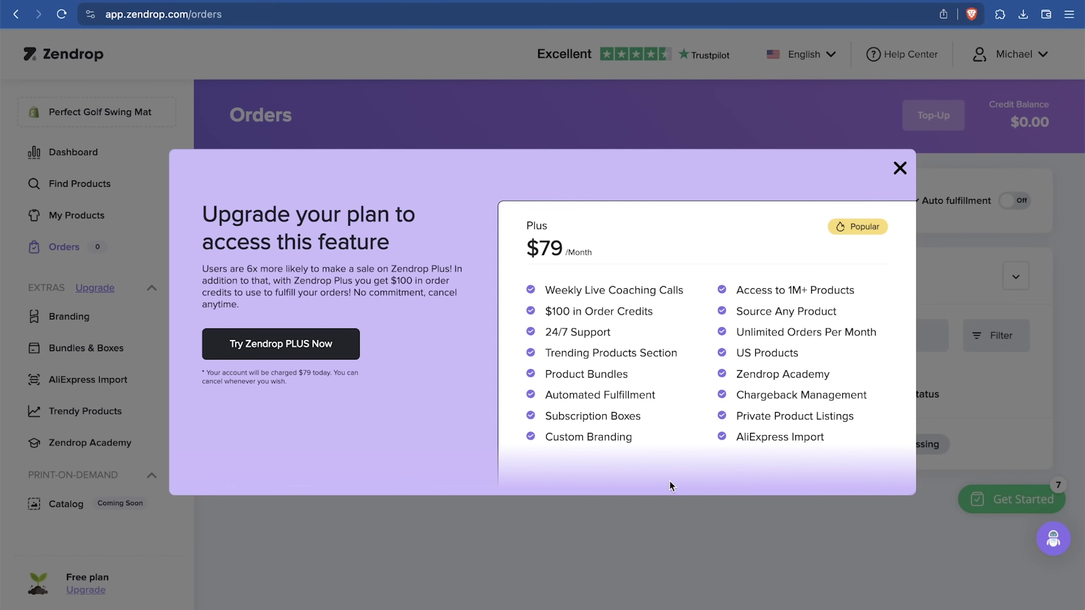
{"action": "left_click", "coordinate": [900, 169]}
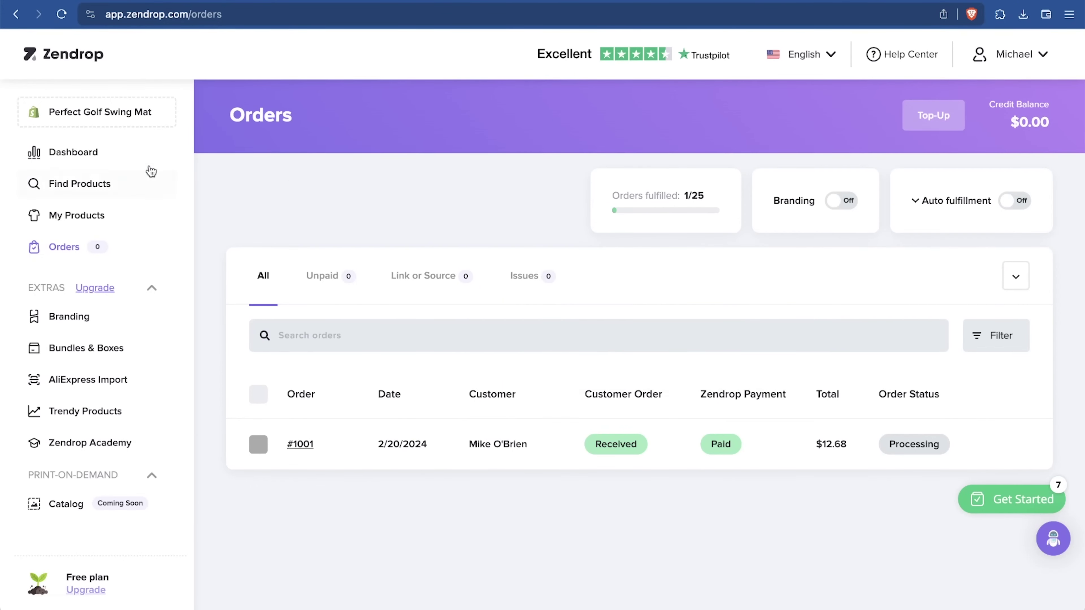
Review the sales and costs on the Zendrop dashboard and the options of the linked golf mat in the store listings
{"action": "left_click", "coordinate": [121, 157]}
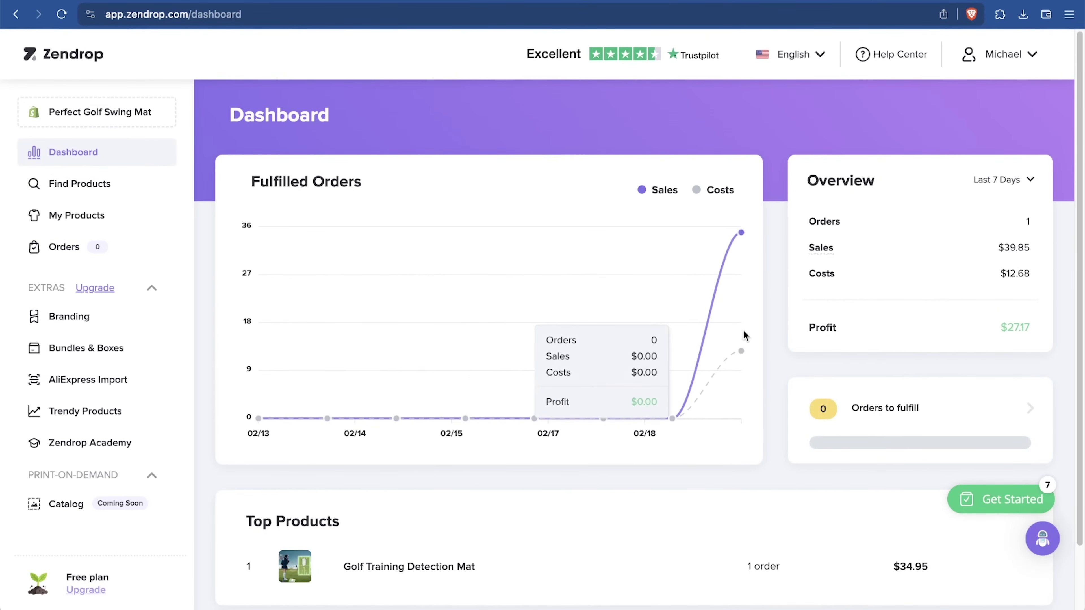
{"action": "mouse_move", "coordinate": [740, 231]}
{"action": "left_click", "coordinate": [94, 228]}
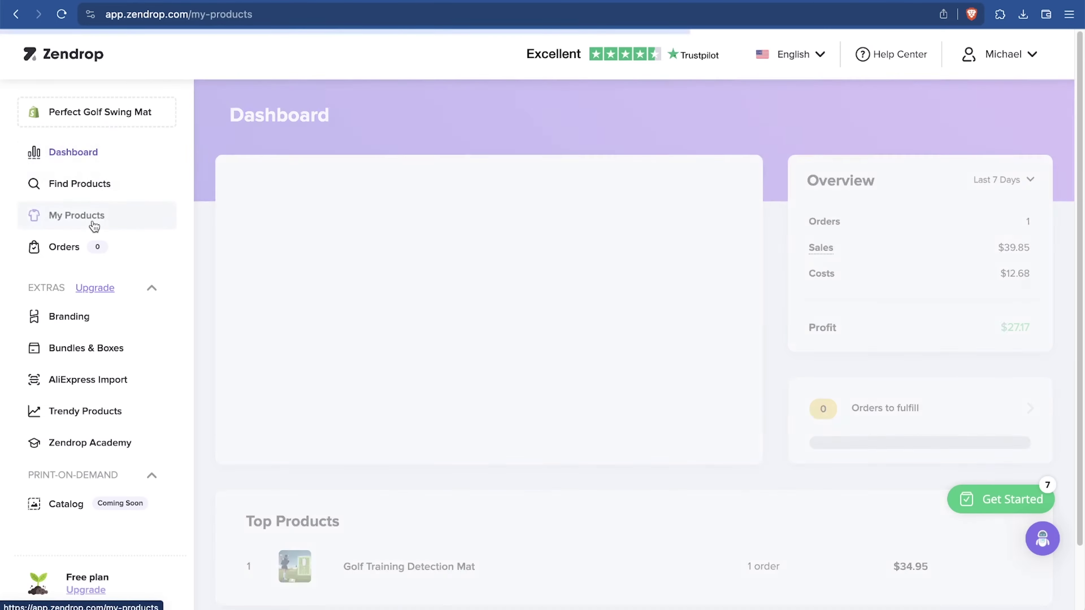
{"action": "scroll", "coordinate": [504, 312], "scroll_direction": "down", "scroll_amount": 2}
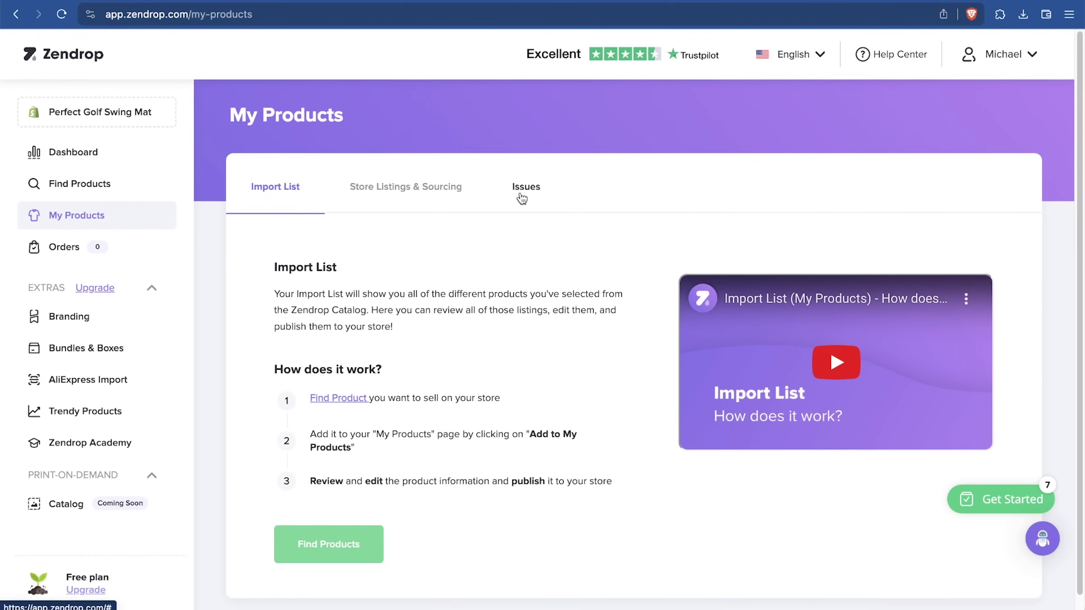
{"action": "left_click", "coordinate": [397, 199]}
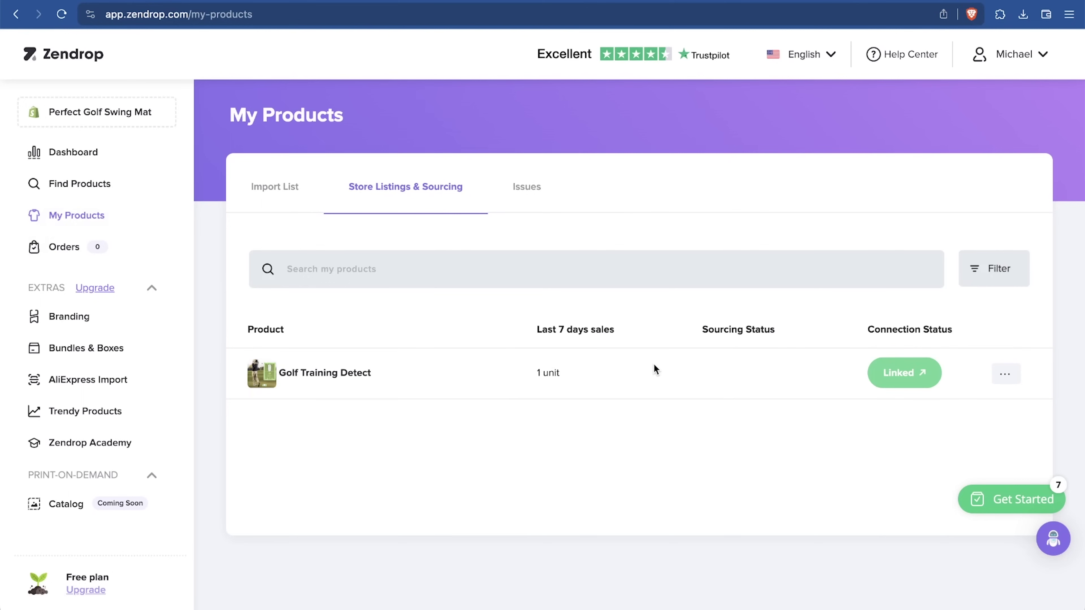
{"action": "left_click", "coordinate": [1003, 377]}
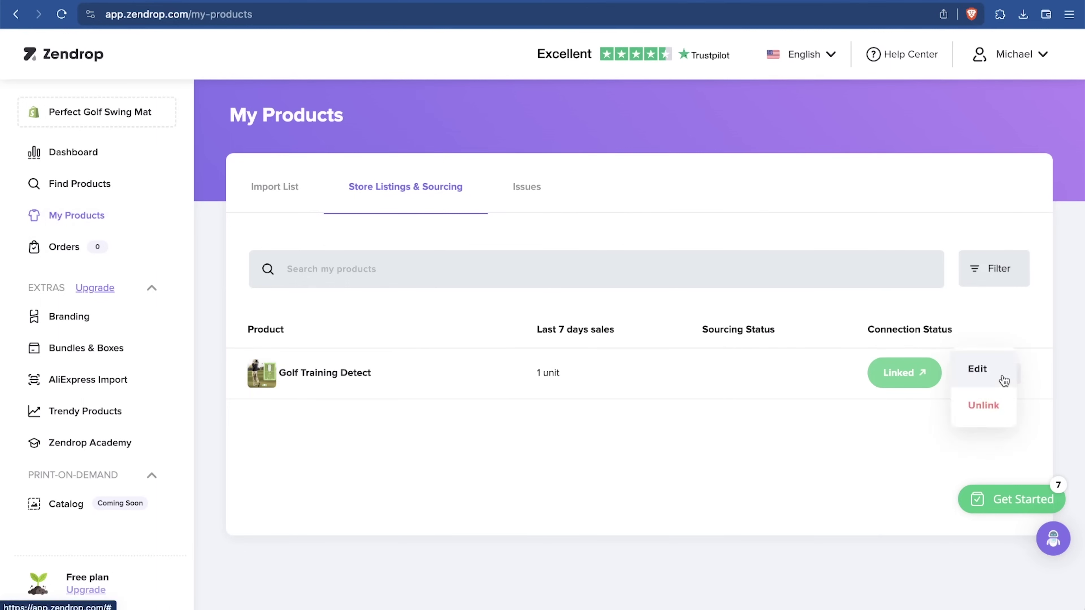
{"action": "left_click", "coordinate": [749, 431]}
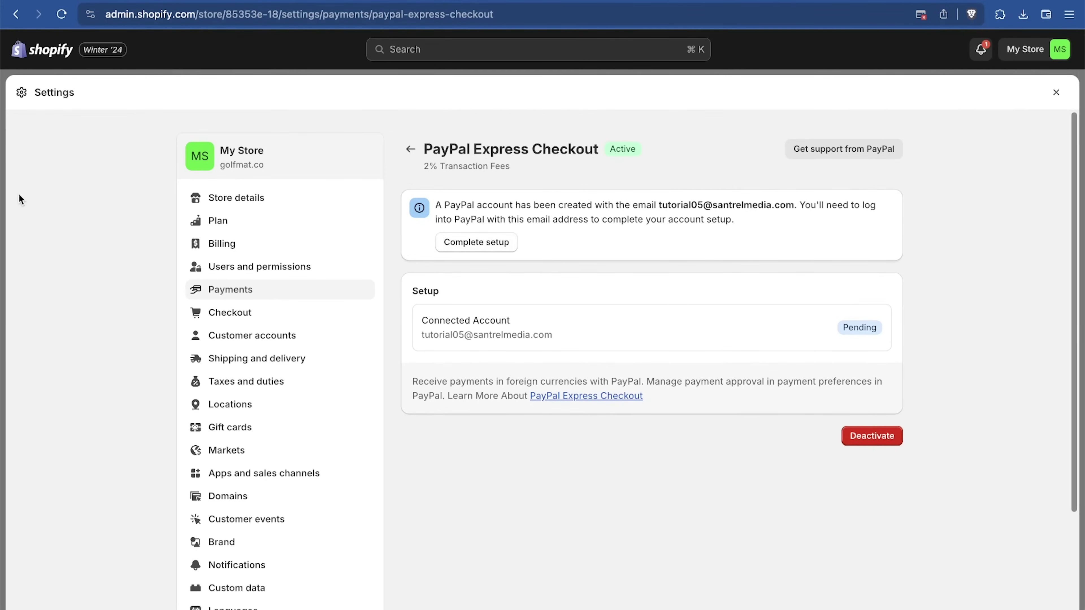
In Shopify, leave the payment settings and start an amount-off-products discount with the discount code SPRING10
{"action": "left_click", "coordinate": [1063, 94]}
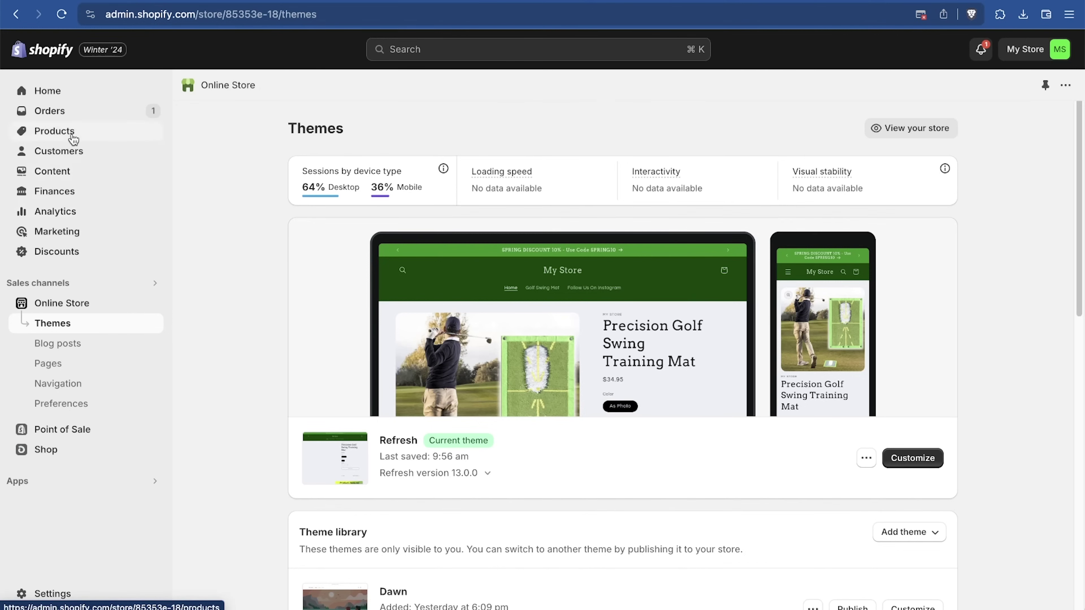
{"action": "left_click", "coordinate": [51, 92]}
{"action": "left_click", "coordinate": [64, 252]}
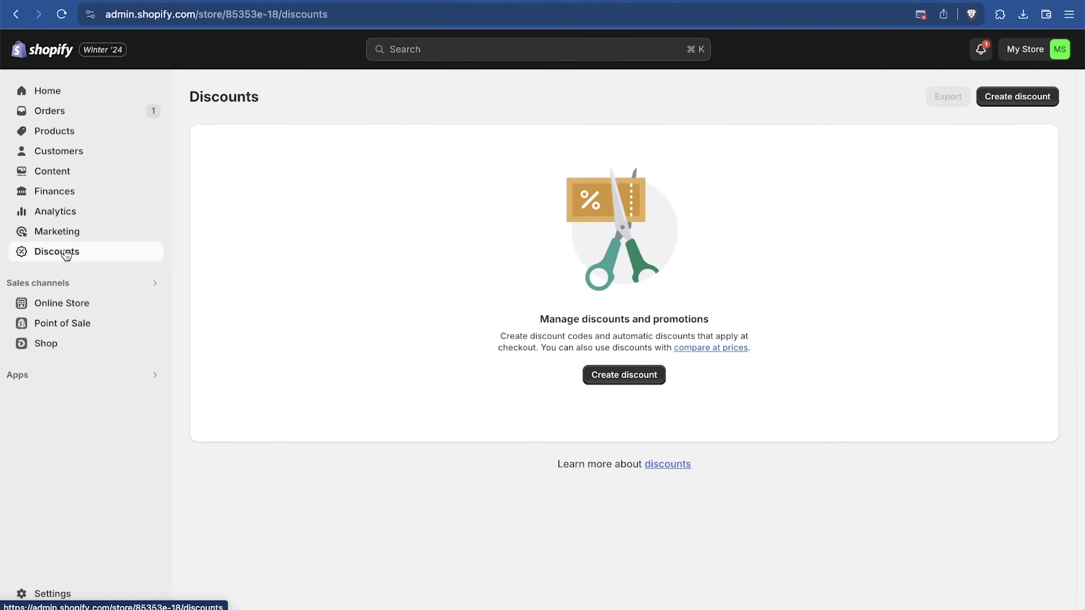
{"action": "left_click", "coordinate": [624, 376]}
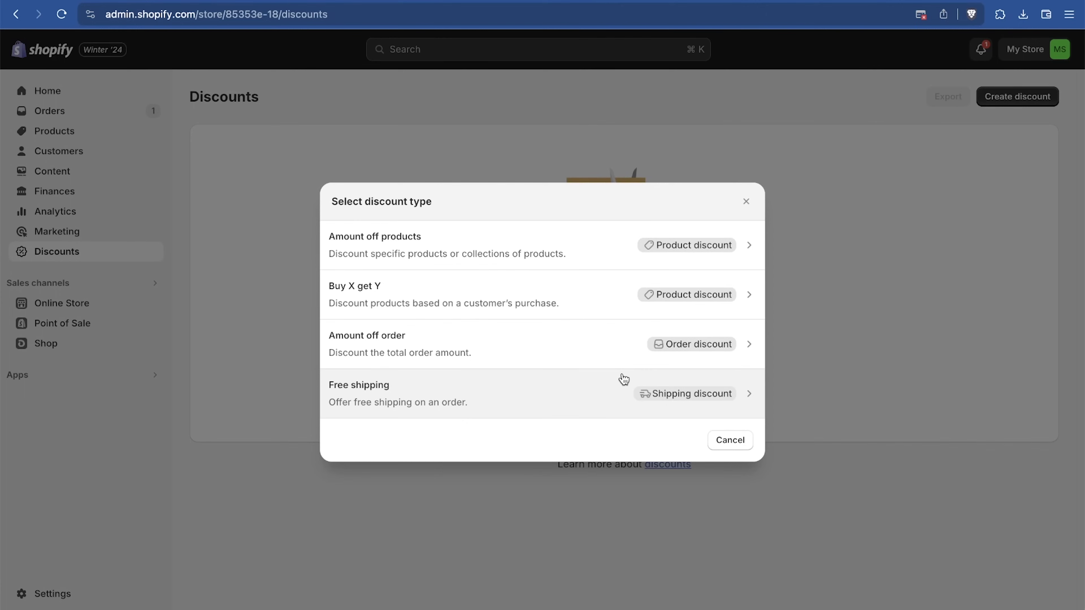
{"action": "left_click", "coordinate": [609, 249]}
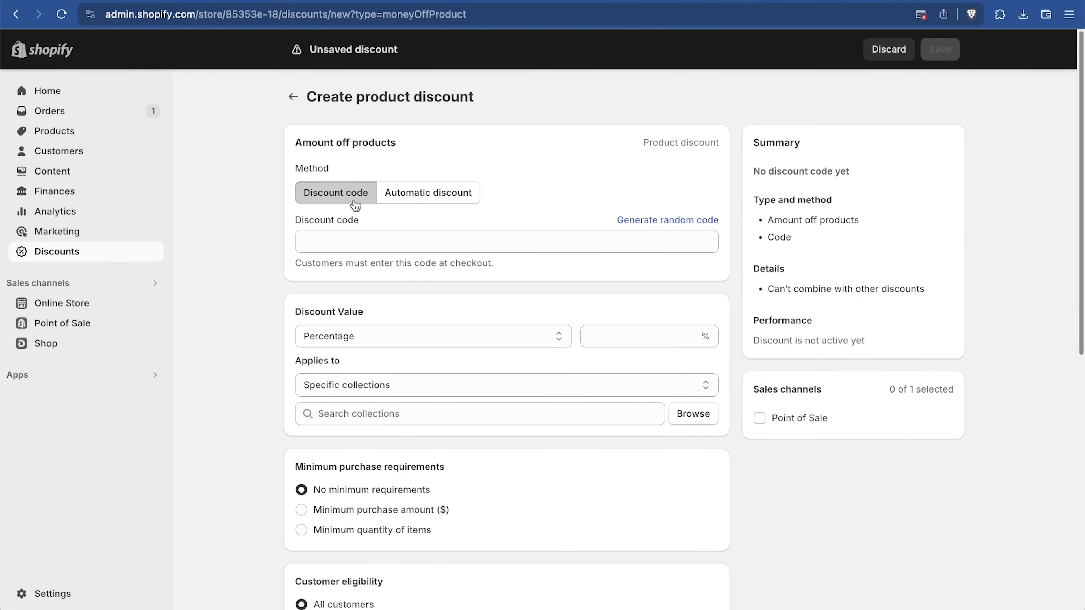
{"action": "left_click", "coordinate": [366, 240]}
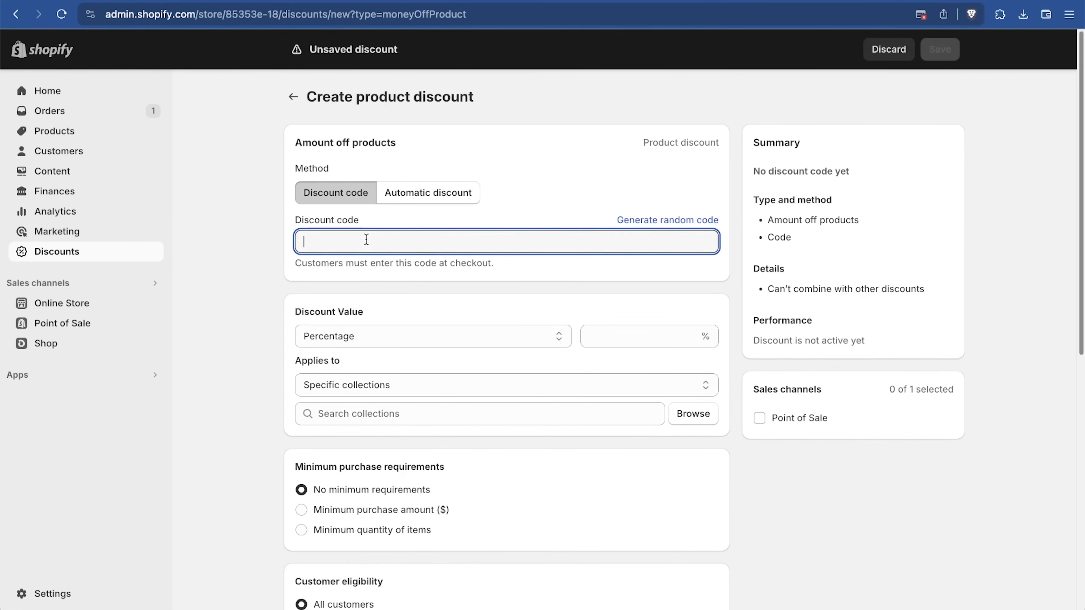
{"action": "type", "text": "SPRING10"}
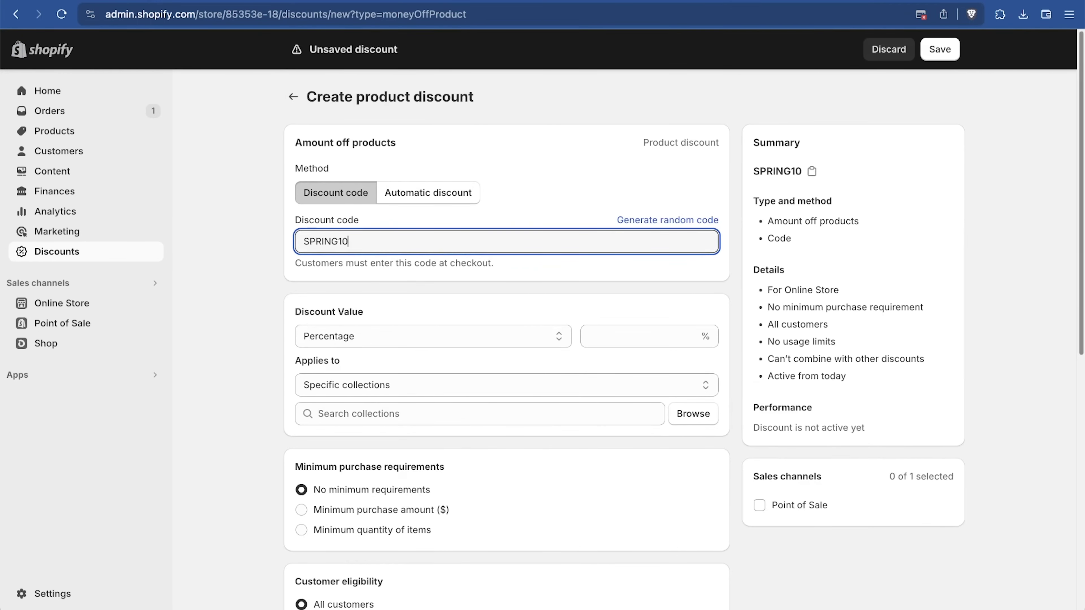
Set the discount value to 10% and apply it to the specific product Precision Golf Swing Training Mat
{"action": "scroll", "coordinate": [570, 186], "scroll_direction": "down", "scroll_amount": 2}
{"action": "left_click", "coordinate": [615, 287]}
{"action": "type", "text": "10"}
{"action": "left_click", "coordinate": [479, 344]}
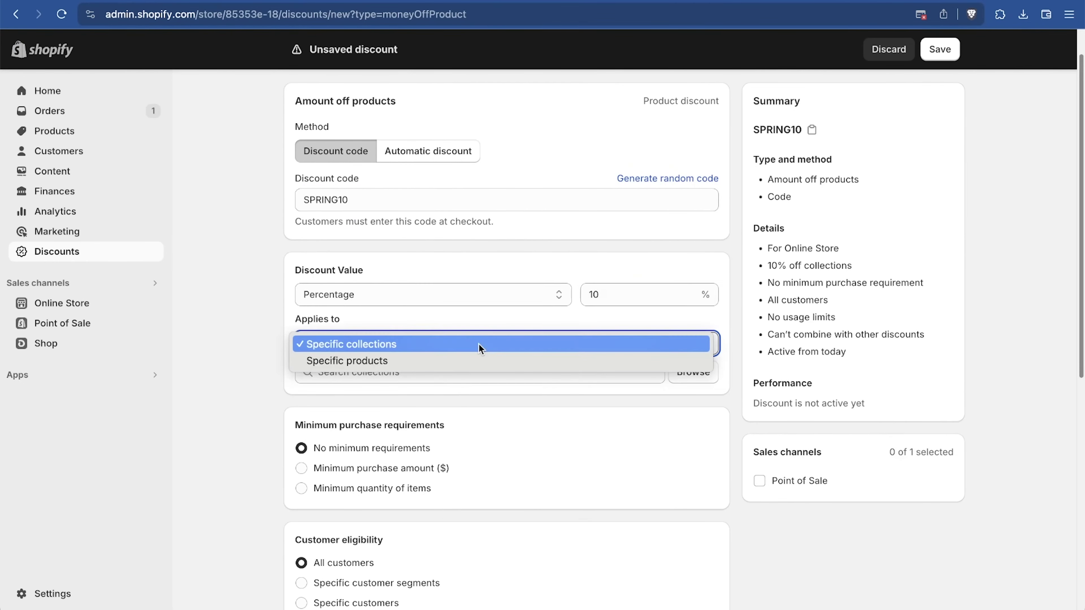
{"action": "left_click", "coordinate": [443, 361]}
{"action": "left_click", "coordinate": [397, 370]}
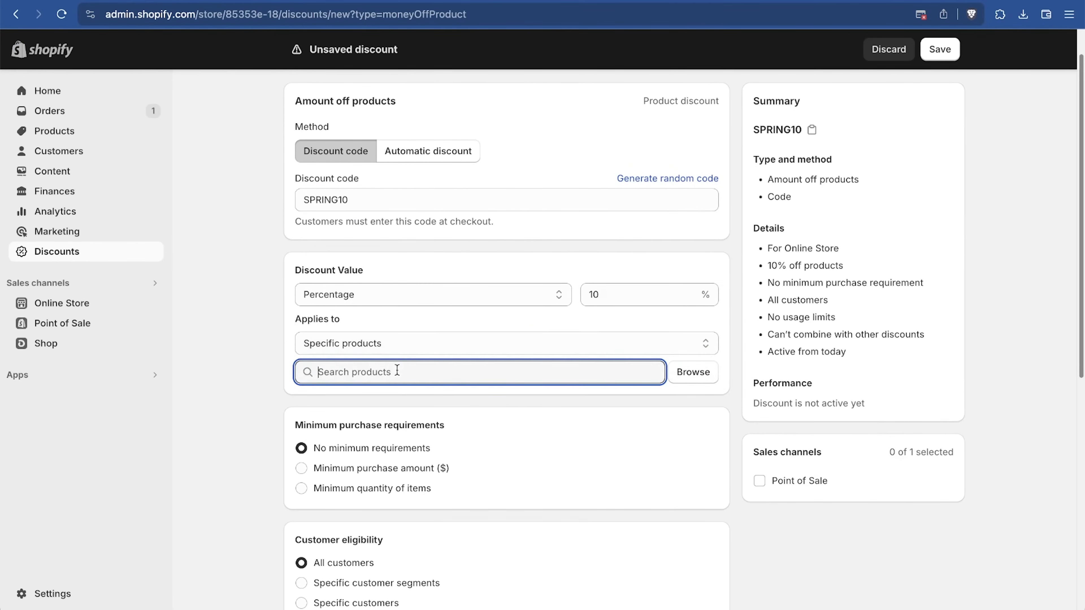
{"action": "left_click", "coordinate": [679, 378]}
{"action": "left_click", "coordinate": [414, 242]}
{"action": "left_click", "coordinate": [732, 483]}
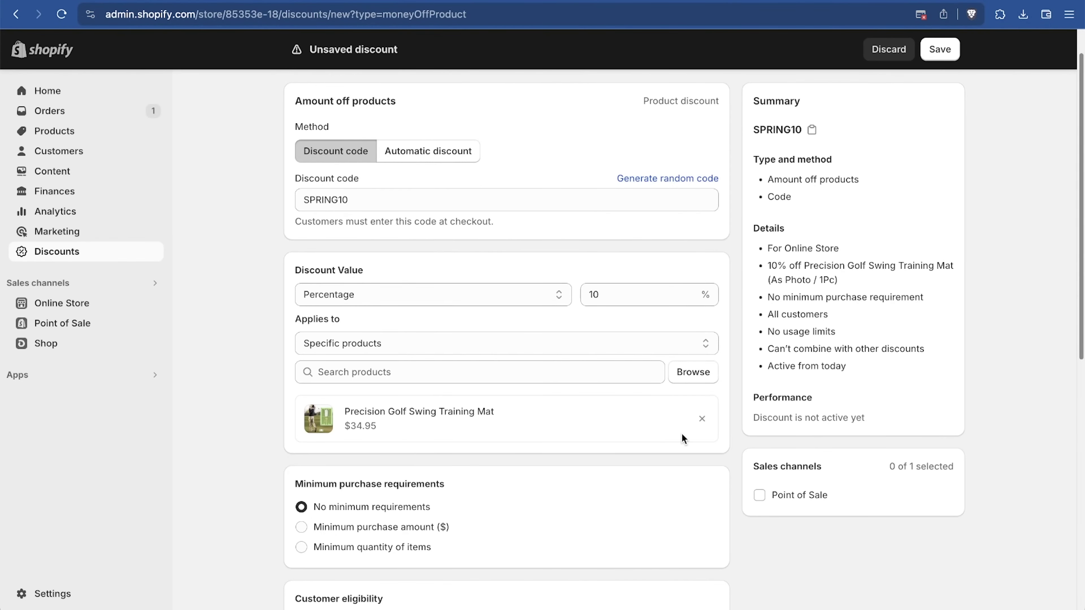
Limit the number of times the discount can be used in total to 200
{"action": "scroll", "coordinate": [682, 434], "scroll_direction": "down", "scroll_amount": 3}
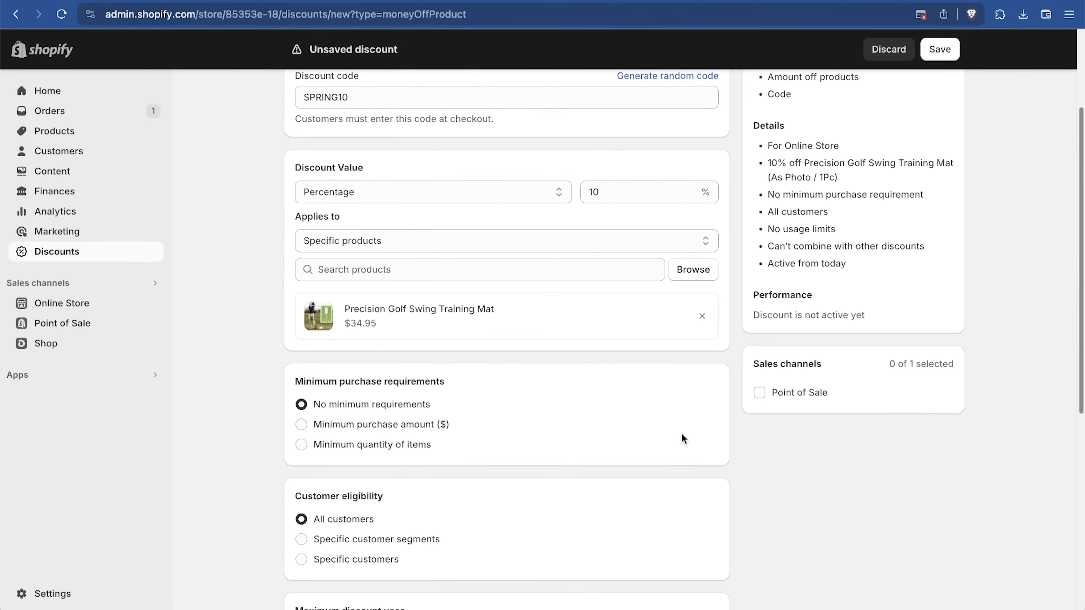
{"action": "scroll", "coordinate": [682, 434], "scroll_direction": "down", "scroll_amount": 4}
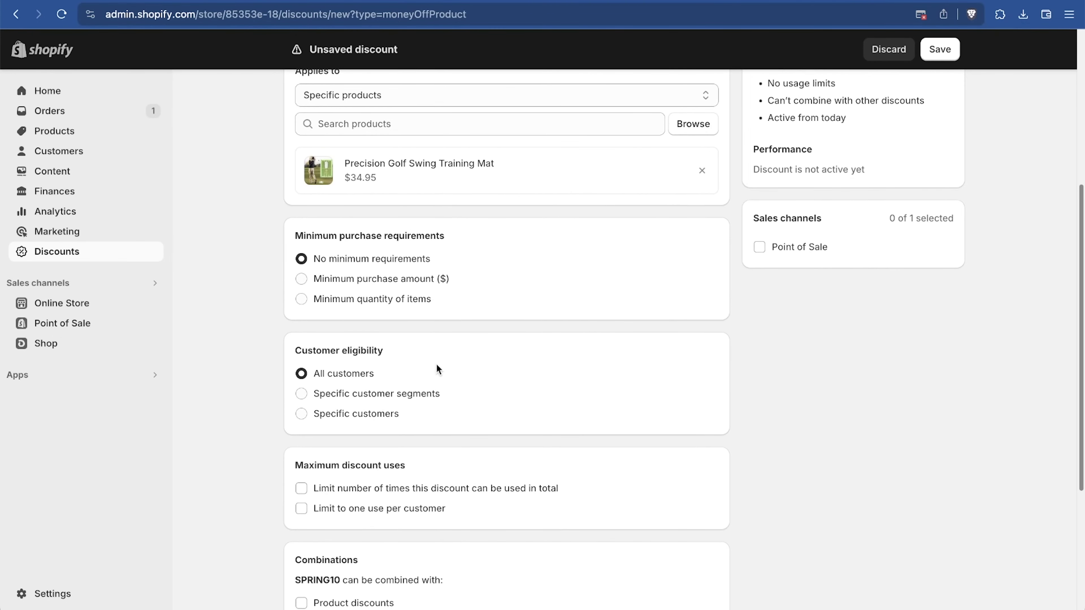
{"action": "scroll", "coordinate": [673, 430], "scroll_direction": "down", "scroll_amount": 4}
{"action": "scroll", "coordinate": [673, 430], "scroll_direction": "down", "scroll_amount": 1}
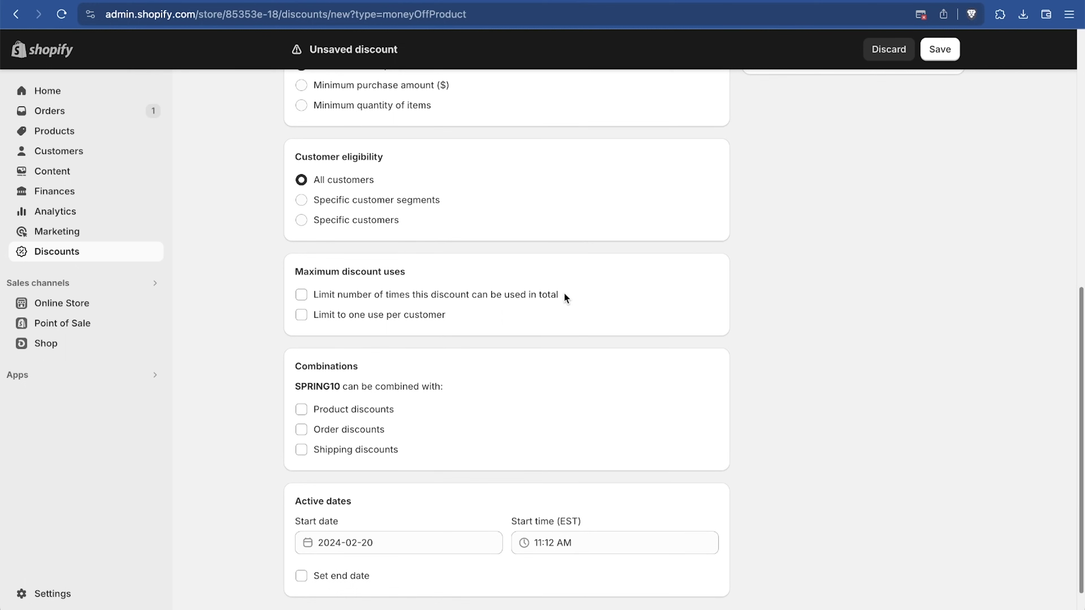
{"action": "left_click", "coordinate": [533, 295]}
{"action": "left_click", "coordinate": [366, 315]}
{"action": "type", "text": "200"}
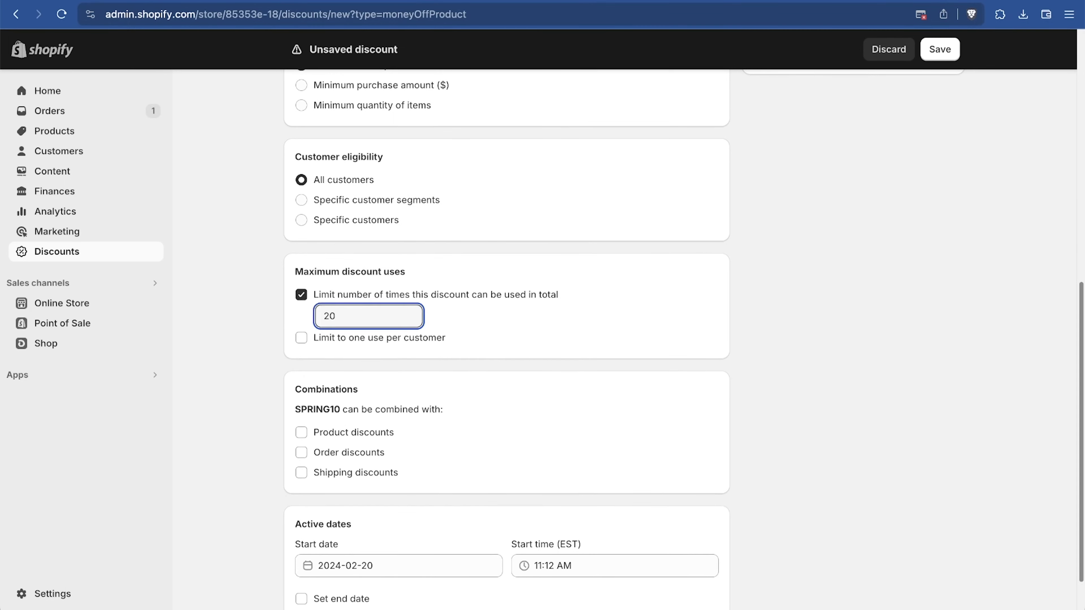
{"action": "left_click", "coordinate": [606, 318]}
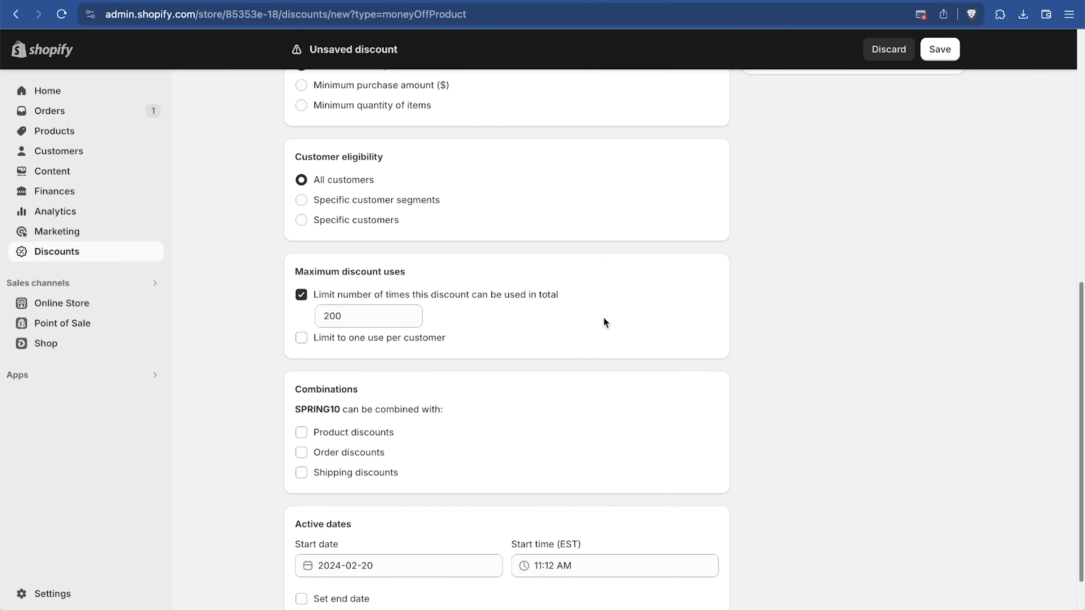
Save the SPRING10 discount without an end date and return to the list of discounts
{"action": "scroll", "coordinate": [604, 317], "scroll_direction": "down", "scroll_amount": 2}
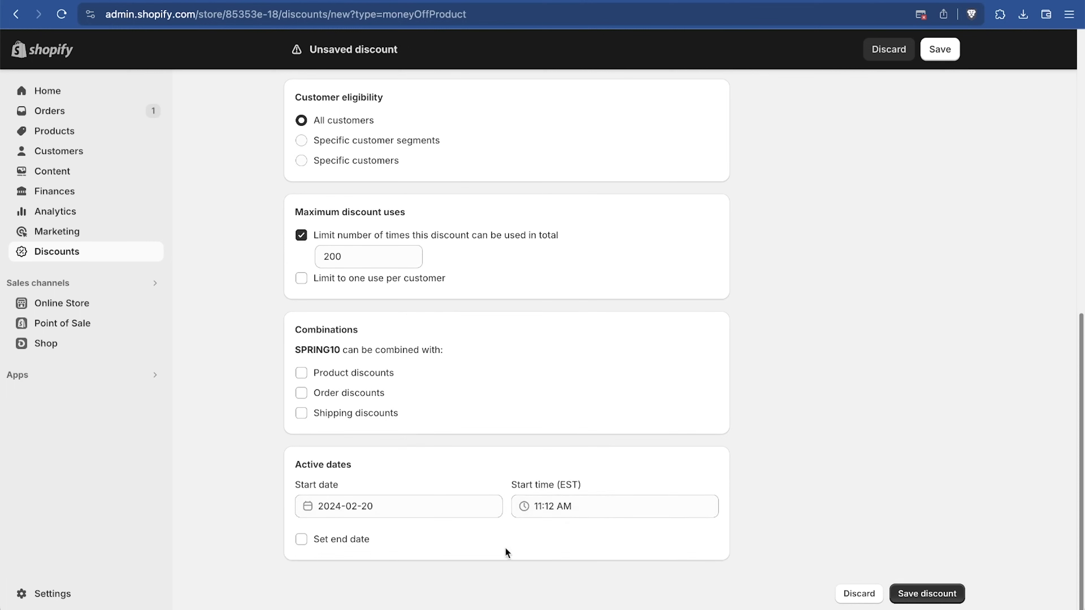
{"action": "left_click", "coordinate": [353, 546]}
{"action": "left_click", "coordinate": [353, 546]}
{"action": "left_click", "coordinate": [930, 596]}
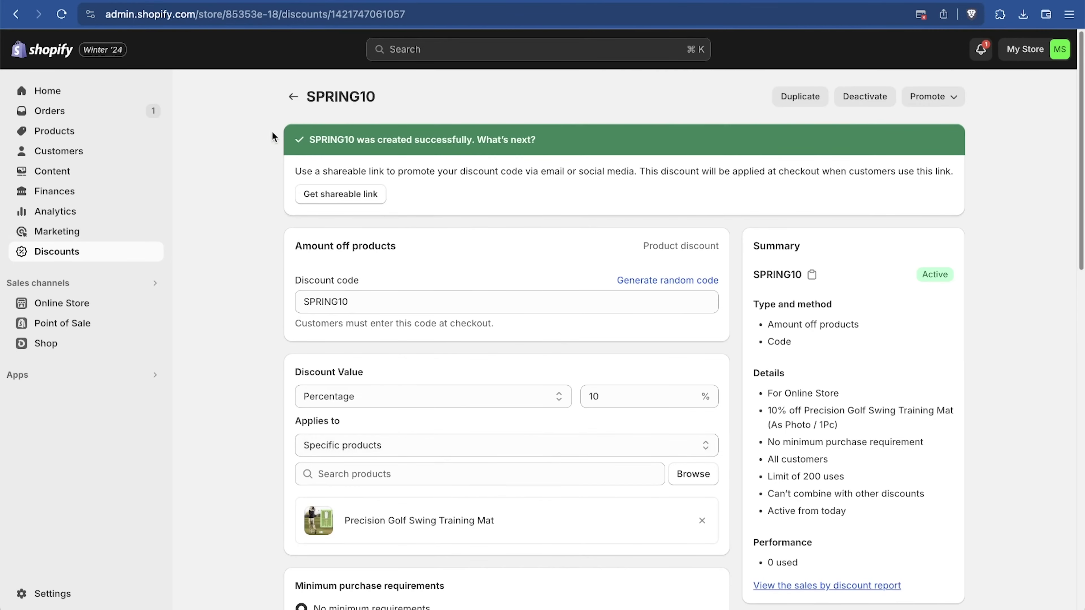
{"action": "left_click", "coordinate": [293, 97]}
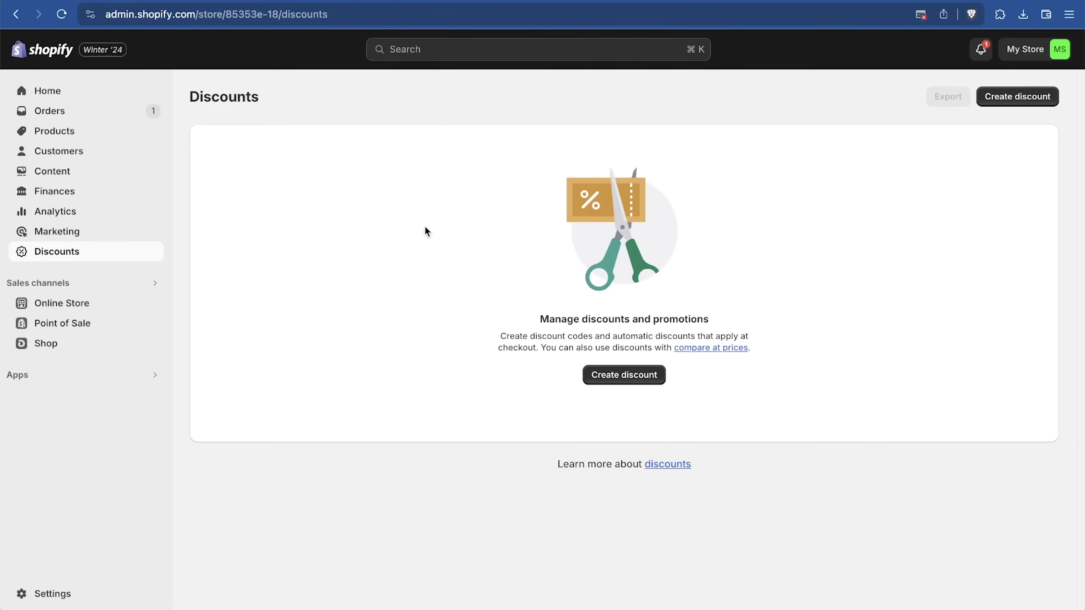
Start a free shipping discount as an automatic discount titled "Free Shipping when you buy 2"
{"action": "left_click", "coordinate": [1018, 98]}
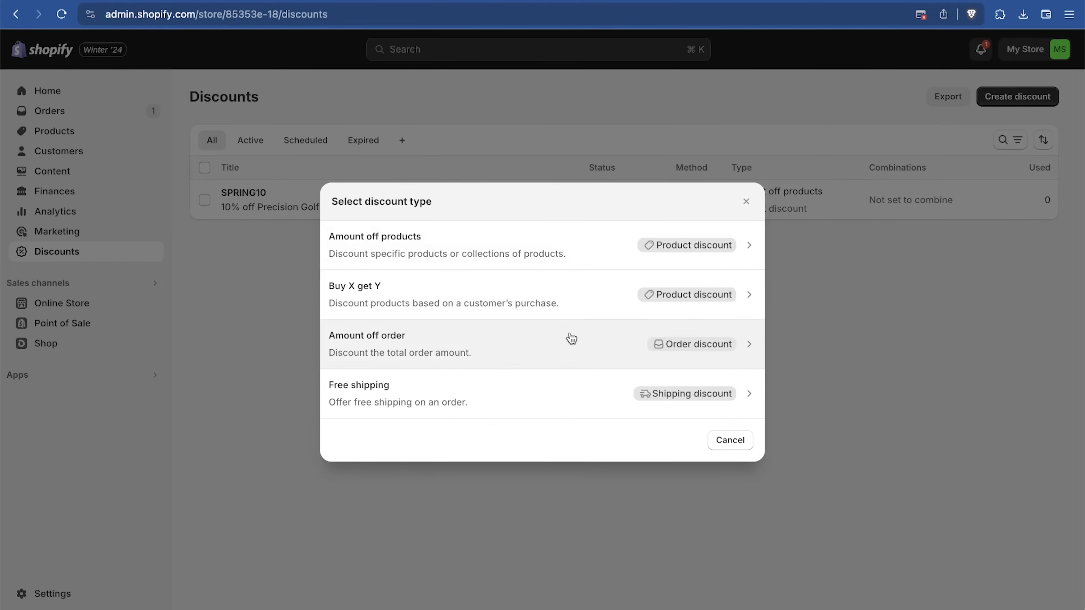
{"action": "left_click", "coordinate": [405, 402]}
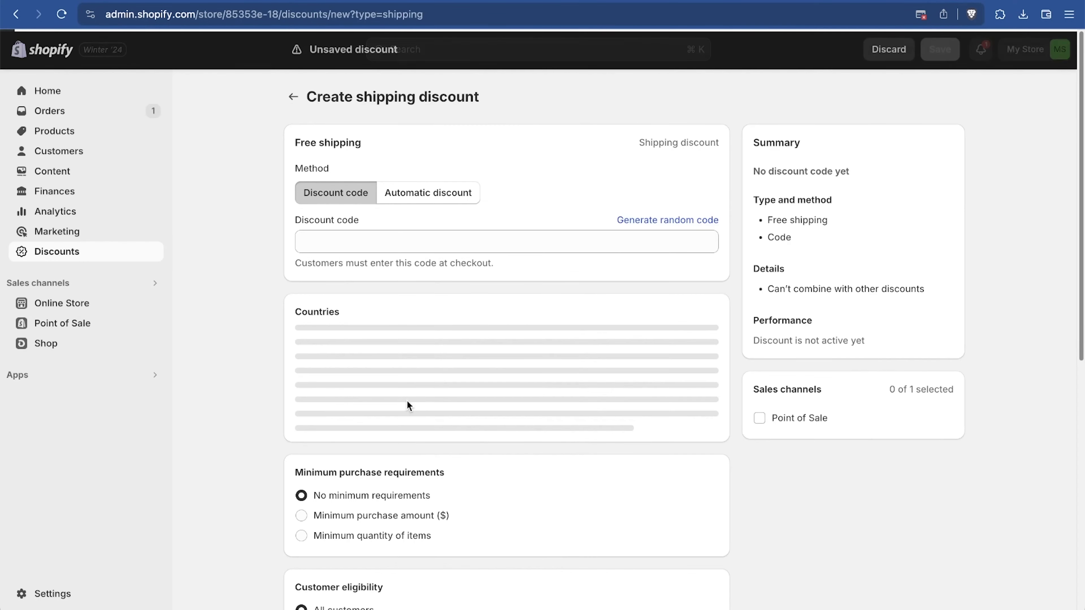
{"action": "left_click", "coordinate": [435, 201]}
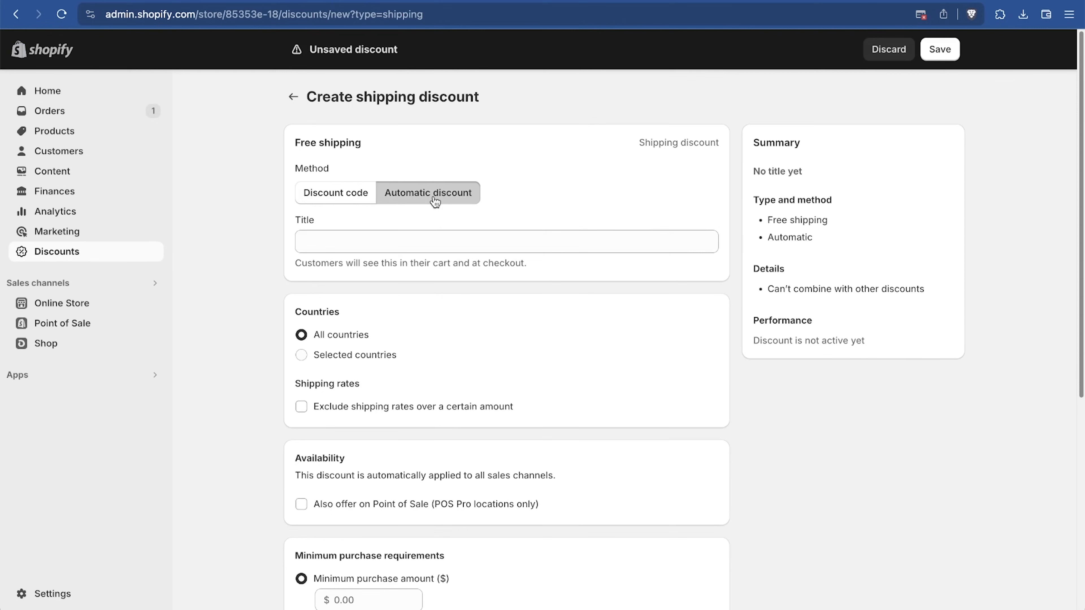
{"action": "left_click", "coordinate": [369, 243]}
{"action": "type", "text": "Free"}
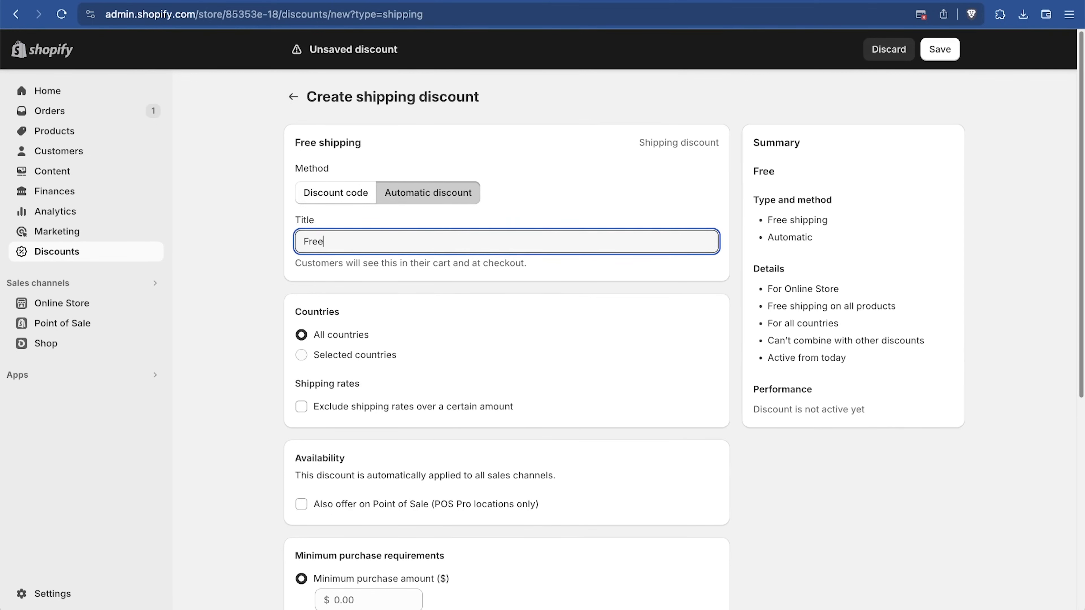
{"action": "type", "text": " Shipping when you buy 2"}
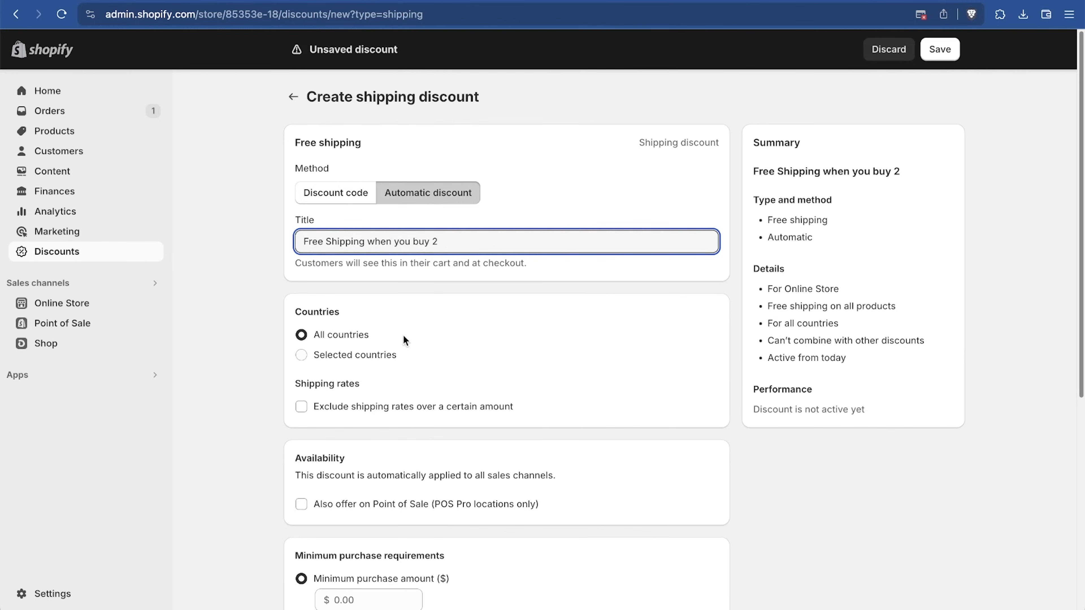
{"action": "left_click", "coordinate": [459, 336]}
Require a minimum quantity of 2 items for the free shipping discount and check its remaining settings
{"action": "scroll", "coordinate": [459, 337], "scroll_direction": "down", "scroll_amount": 5}
{"action": "left_click", "coordinate": [385, 395]}
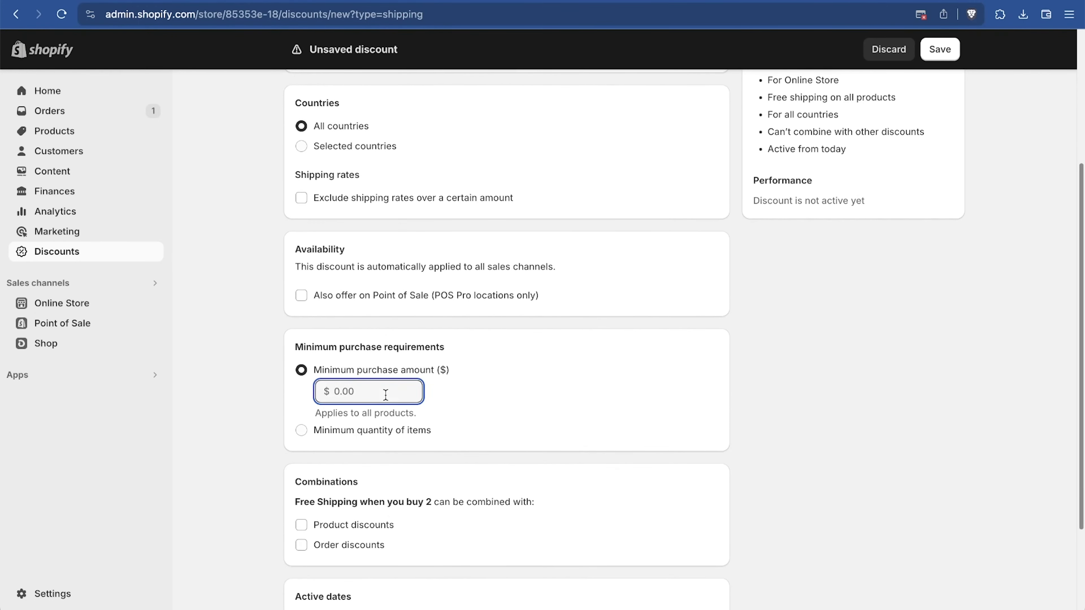
{"action": "left_click", "coordinate": [363, 432]}
{"action": "left_click", "coordinate": [382, 411]}
{"action": "type", "text": "2"}
{"action": "scroll", "coordinate": [593, 362], "scroll_direction": "up", "scroll_amount": 4}
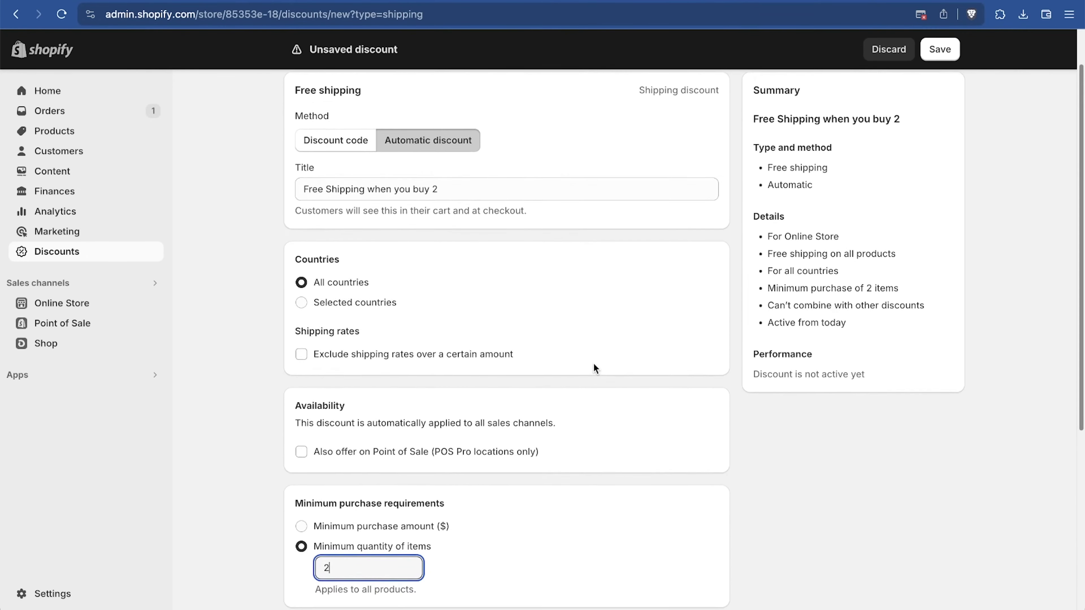
{"action": "scroll", "coordinate": [594, 362], "scroll_direction": "down", "scroll_amount": 7}
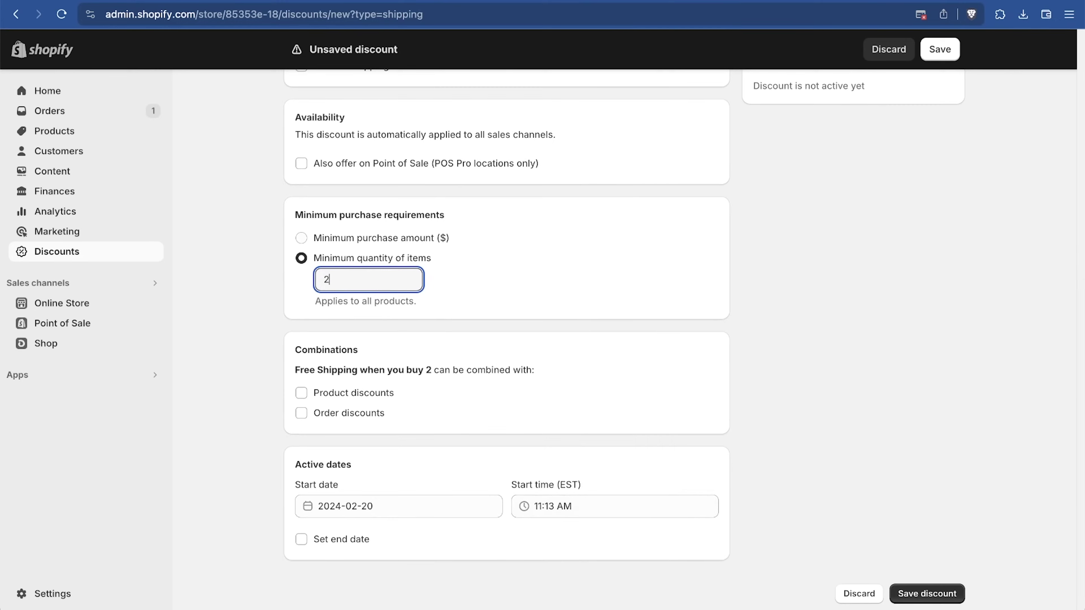
{"action": "scroll", "coordinate": [565, 395], "scroll_direction": "up", "scroll_amount": 6}
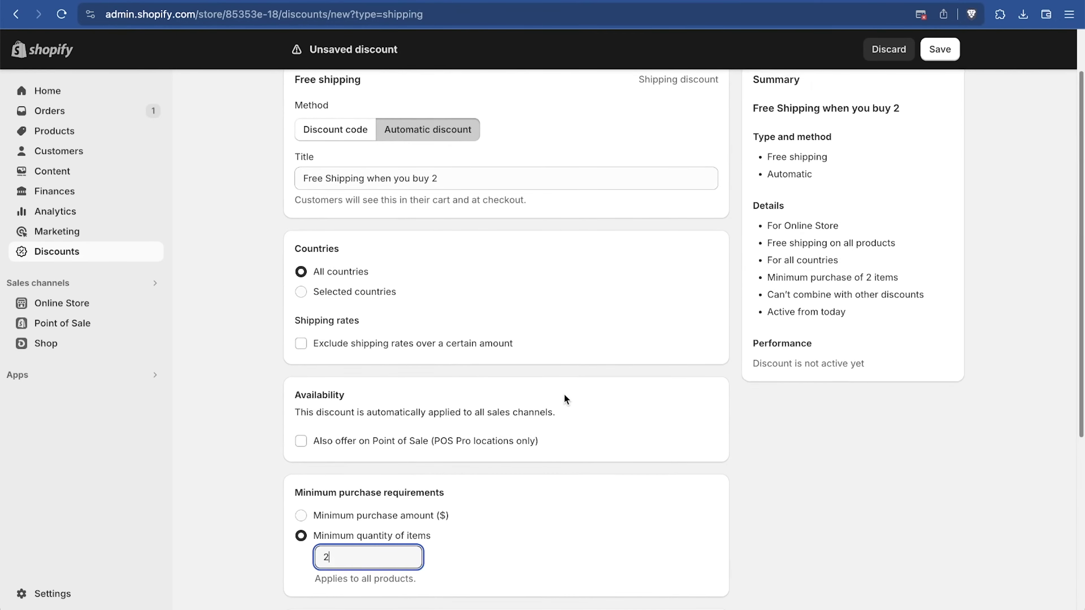
{"action": "scroll", "coordinate": [657, 419], "scroll_direction": "down", "scroll_amount": 4}
{"action": "scroll", "coordinate": [919, 523], "scroll_direction": "down", "scroll_amount": 3}
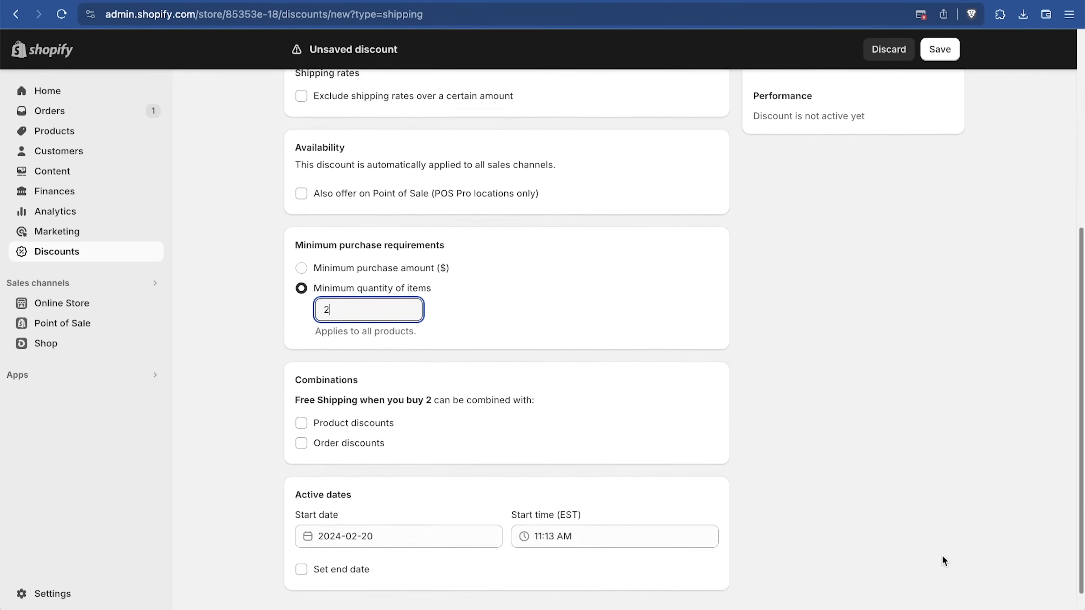
Save the automatic free shipping discount and return to the store's home page
{"action": "left_click", "coordinate": [912, 595]}
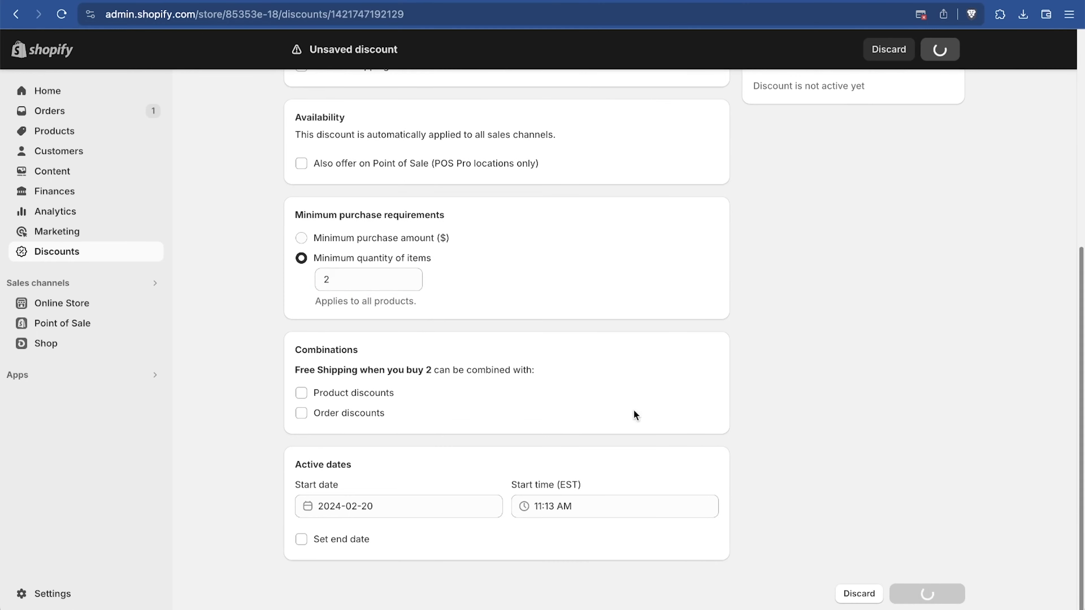
{"action": "left_click", "coordinate": [65, 96]}
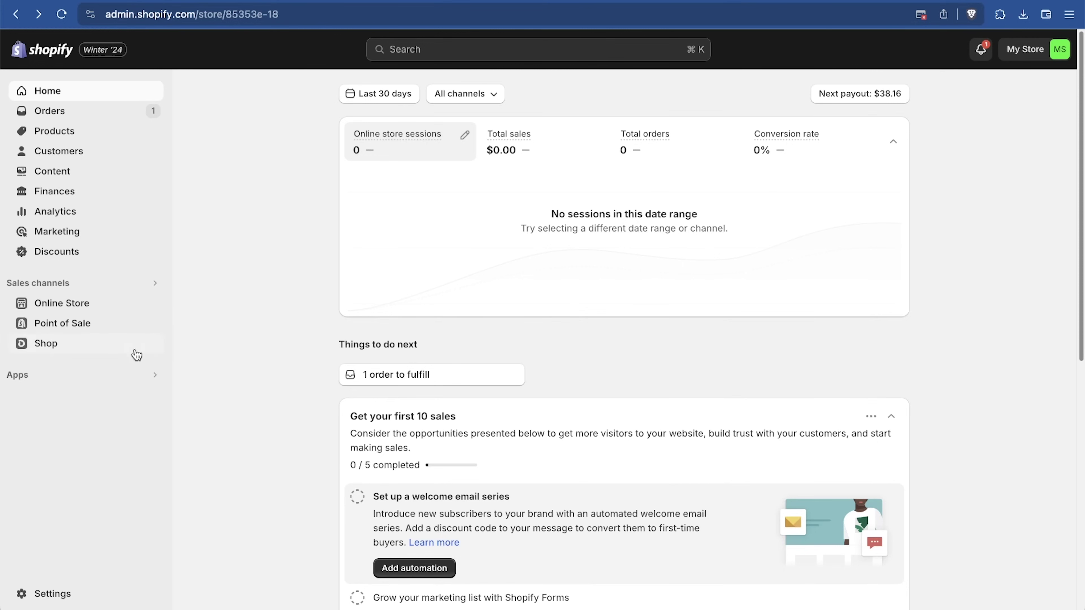
Search the apps for "tiktok" and open the TikTok app's listing in the Shopify App Store
{"action": "left_click", "coordinate": [87, 383]}
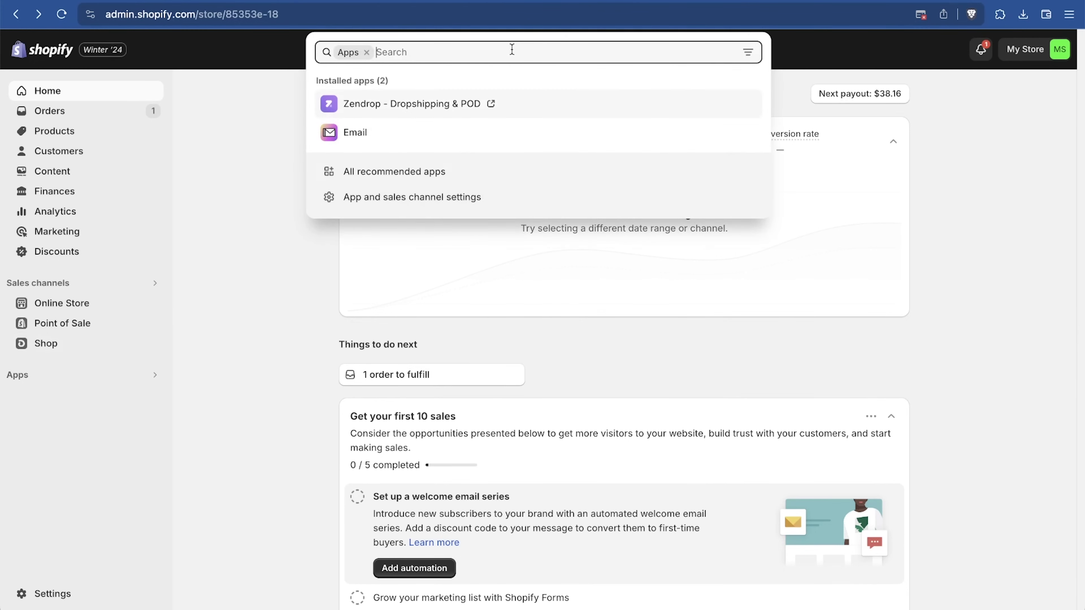
{"action": "type", "text": "tiktok"}
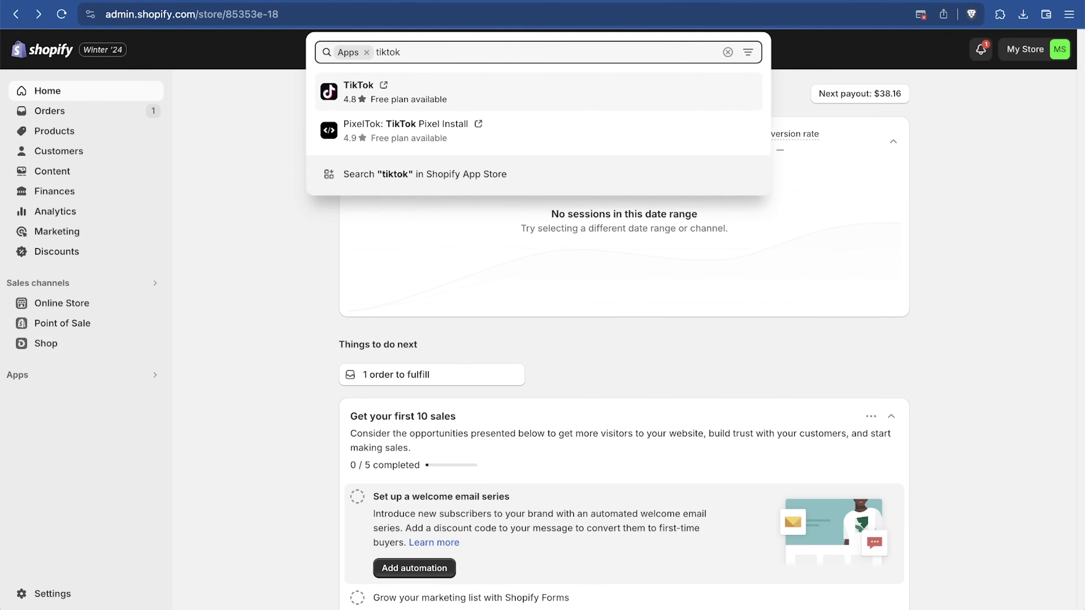
{"action": "left_click", "coordinate": [490, 91]}
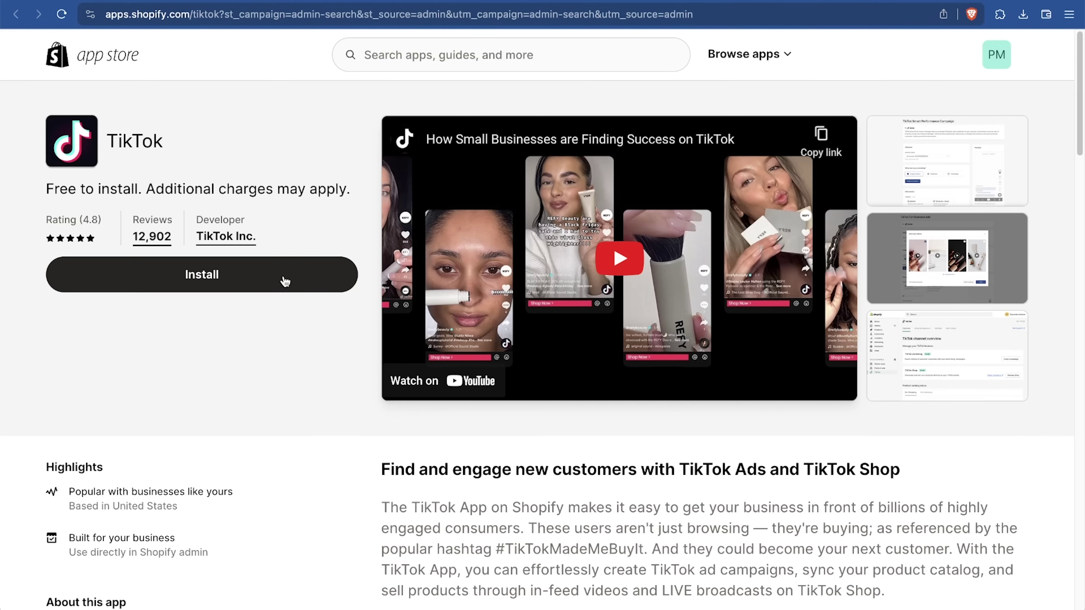
Install the TikTok app on the store and pin it in the admin navigation
{"action": "left_click", "coordinate": [269, 277]}
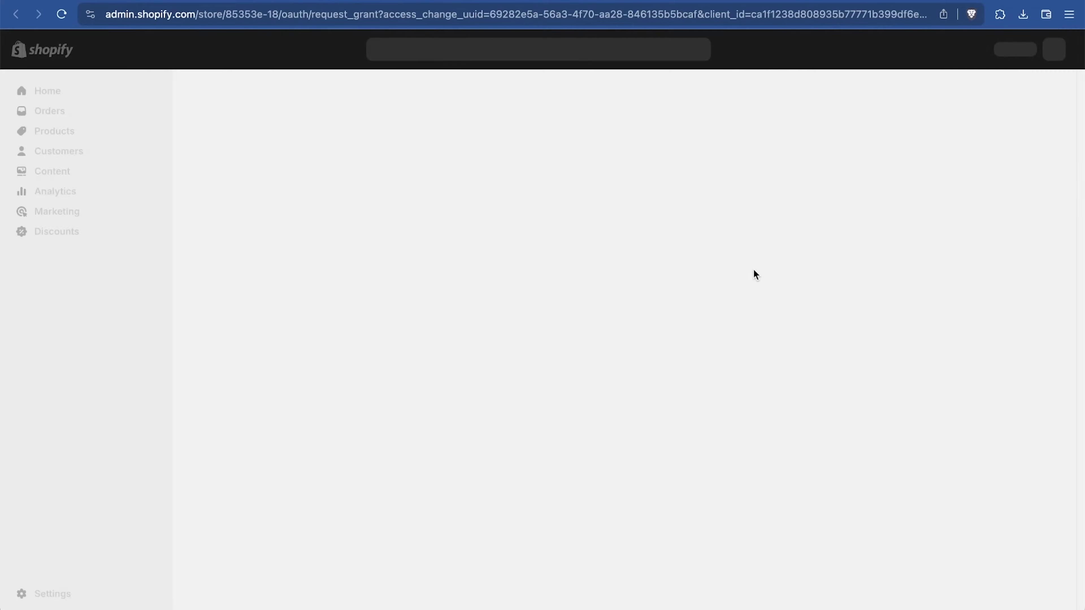
{"action": "left_click", "coordinate": [811, 377]}
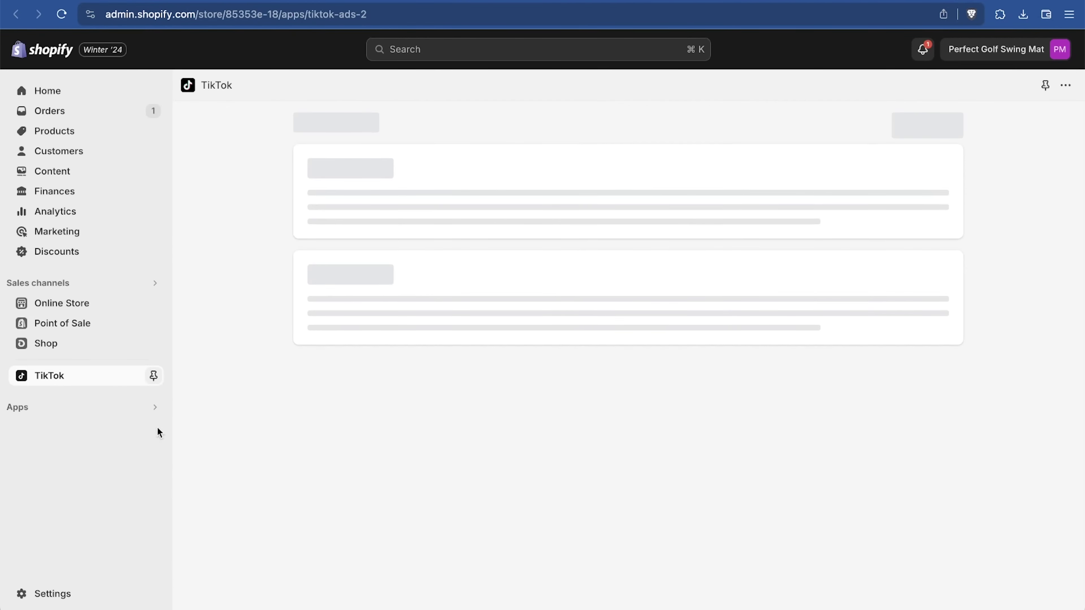
{"action": "left_click", "coordinate": [154, 375]}
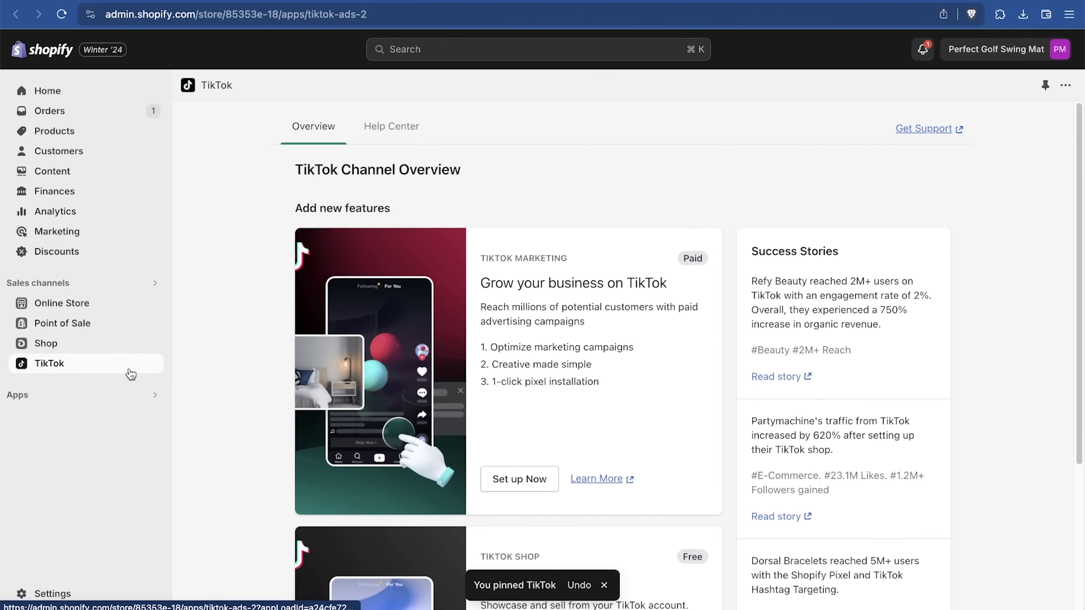
Open santrelmedia.com/tiktok in a new browser tab and review the TikTok ad credit offer
{"action": "key", "text": "super+t"}
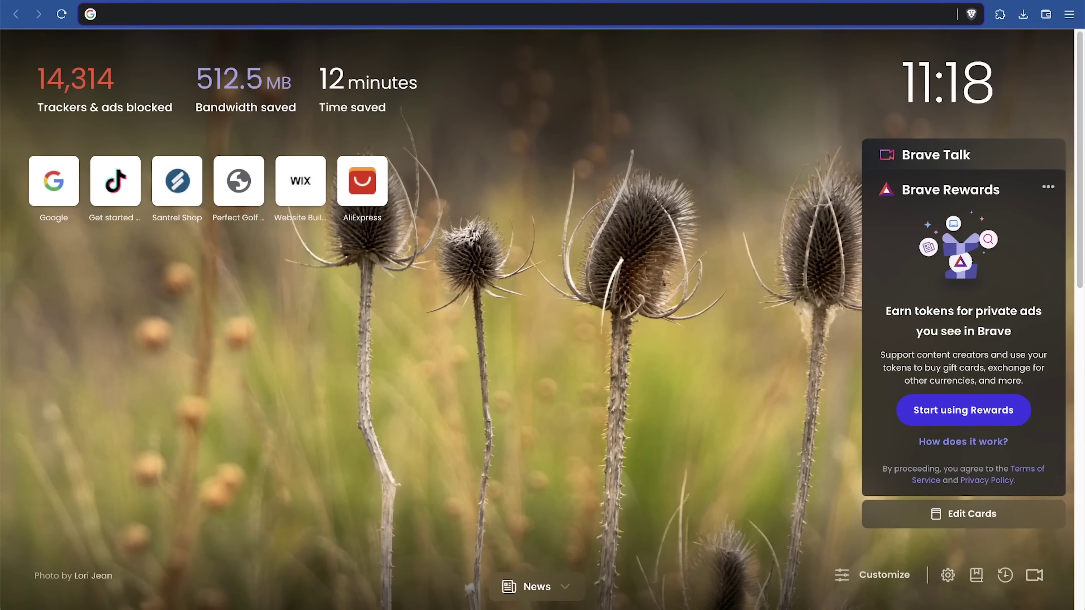
{"action": "type", "text": "santrelmedia.com/tiktok"}
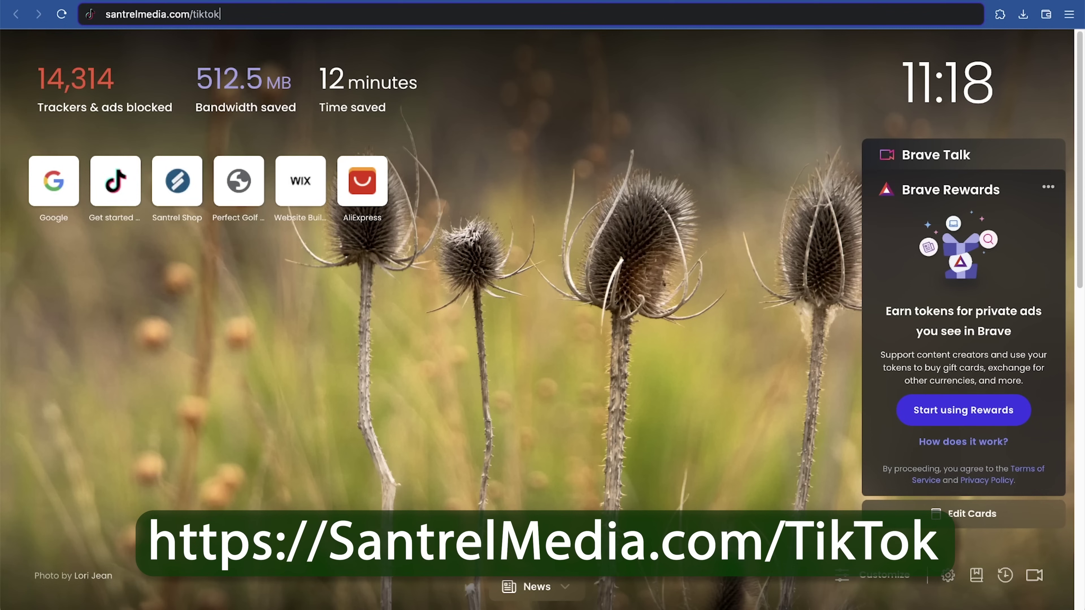
{"action": "key", "text": "Return"}
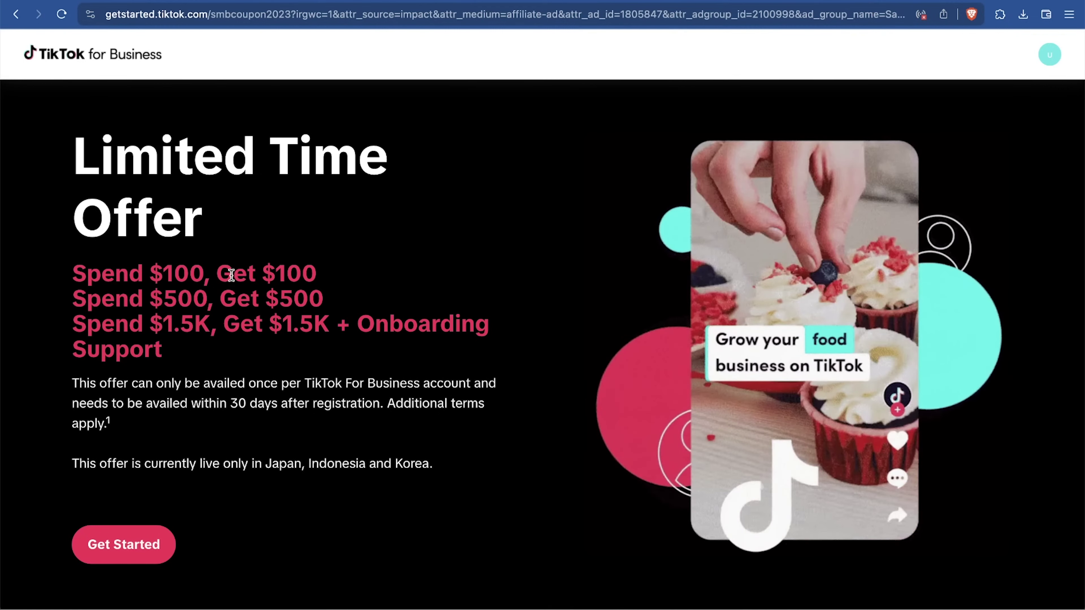
{"action": "left_click_drag", "start_coordinate": [231, 275], "coordinate": [327, 278]}
{"action": "left_click", "coordinate": [330, 276]}
{"action": "scroll", "coordinate": [126, 549], "scroll_direction": "down", "scroll_amount": 1}
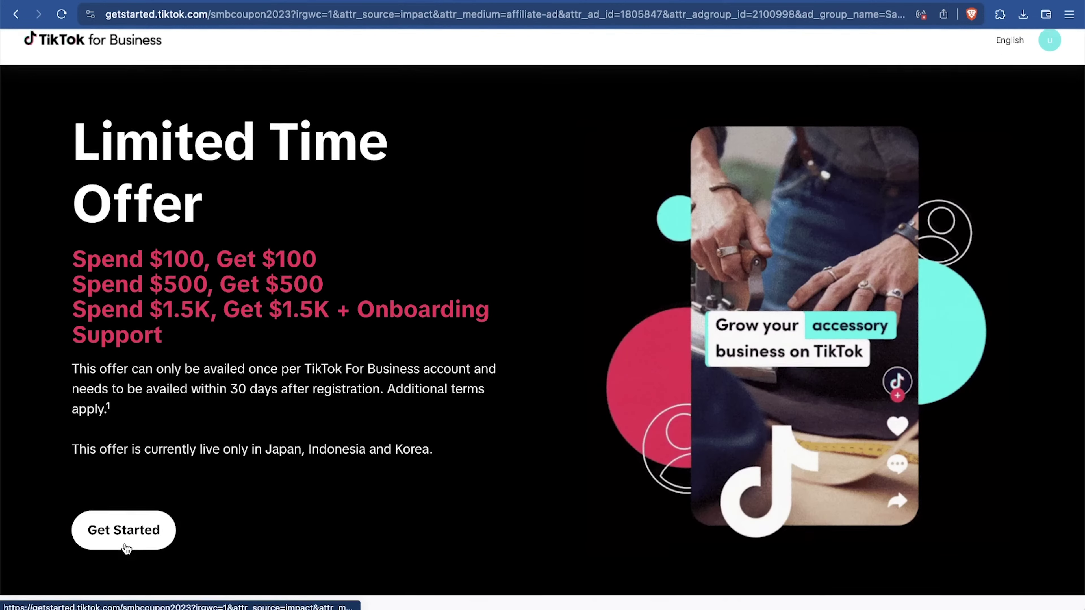
Start creating a TikTok advertiser account and choose Sporting Equipment as the industry
{"action": "left_click", "coordinate": [127, 548]}
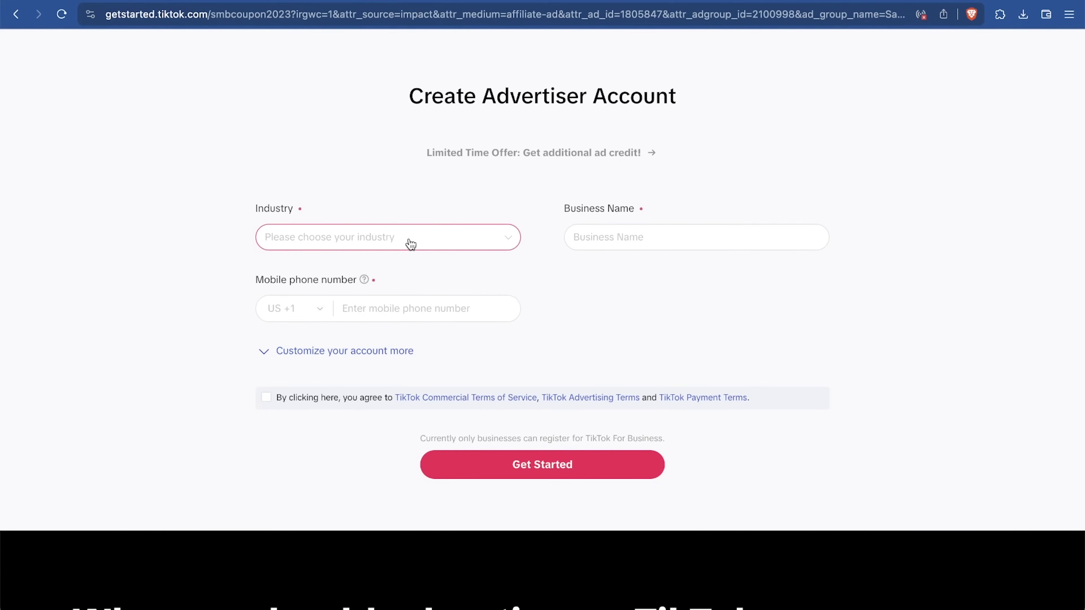
{"action": "left_click", "coordinate": [407, 243]}
{"action": "left_click", "coordinate": [361, 277]}
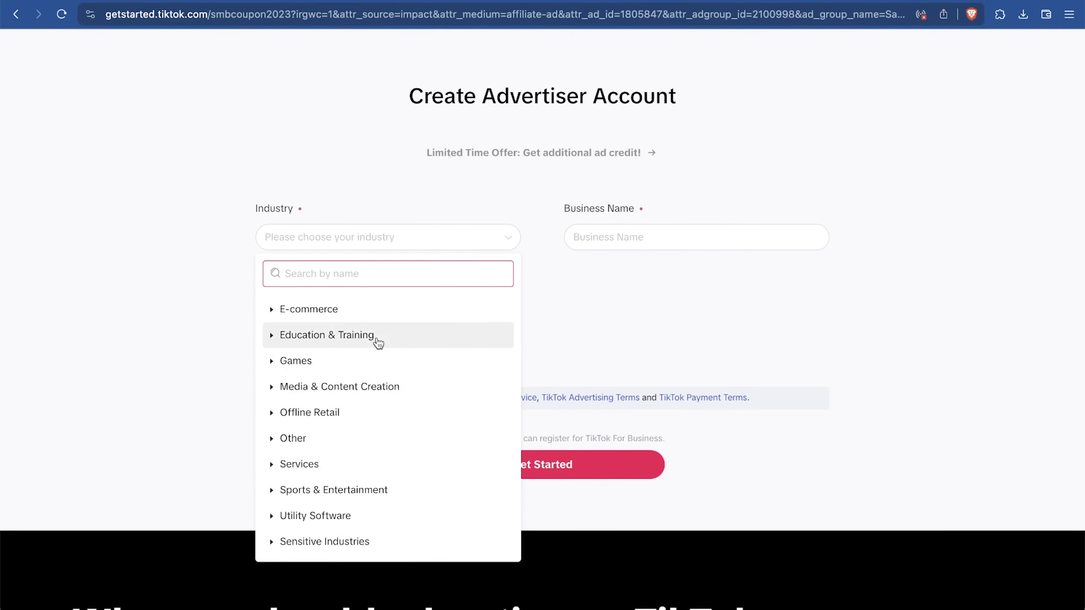
{"action": "left_click", "coordinate": [368, 310]}
{"action": "type", "text": "sportin"}
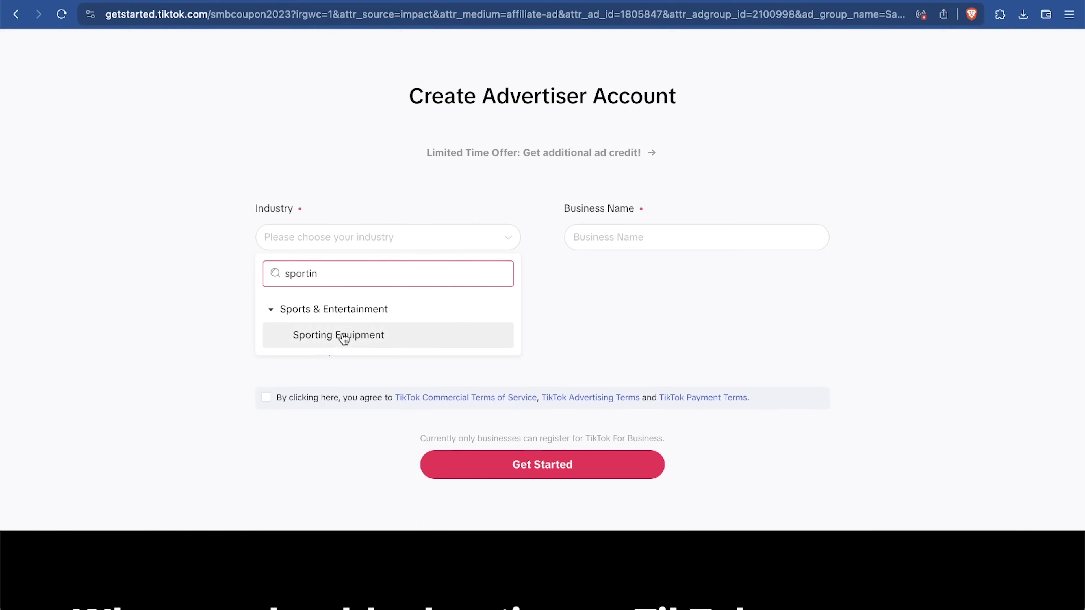
{"action": "left_click", "coordinate": [343, 338]}
Enter the business name "Perfect Golf Swing Mat" and the mobile phone number, agree to the TikTok terms, and submit the advertiser account form
{"action": "left_click", "coordinate": [613, 232]}
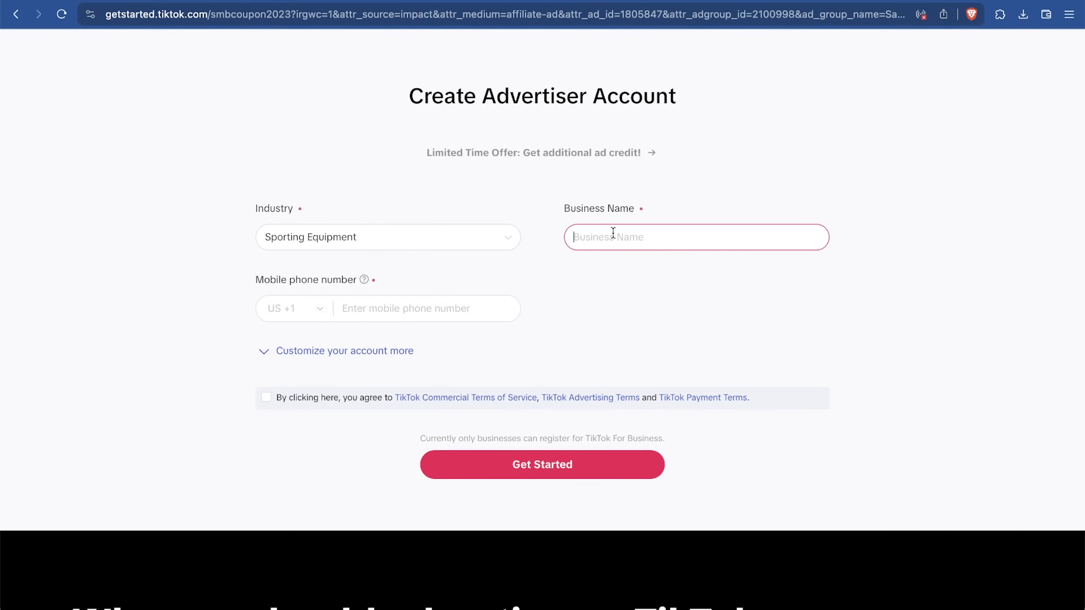
{"action": "type", "text": "Perfect Golf Swing Mat"}
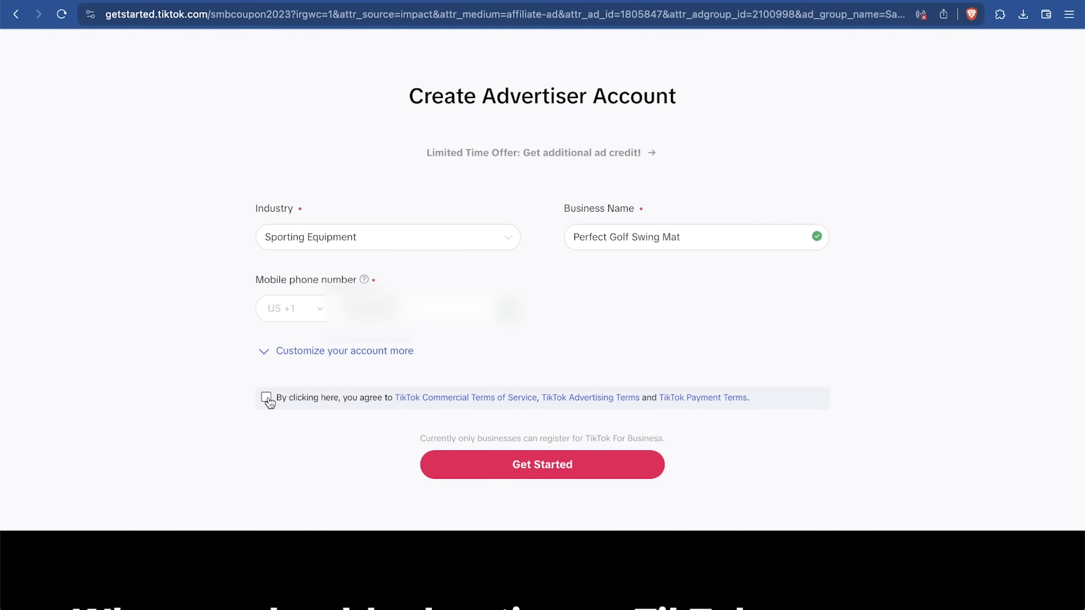
{"action": "left_click", "coordinate": [266, 397]}
{"action": "left_click", "coordinate": [500, 457]}
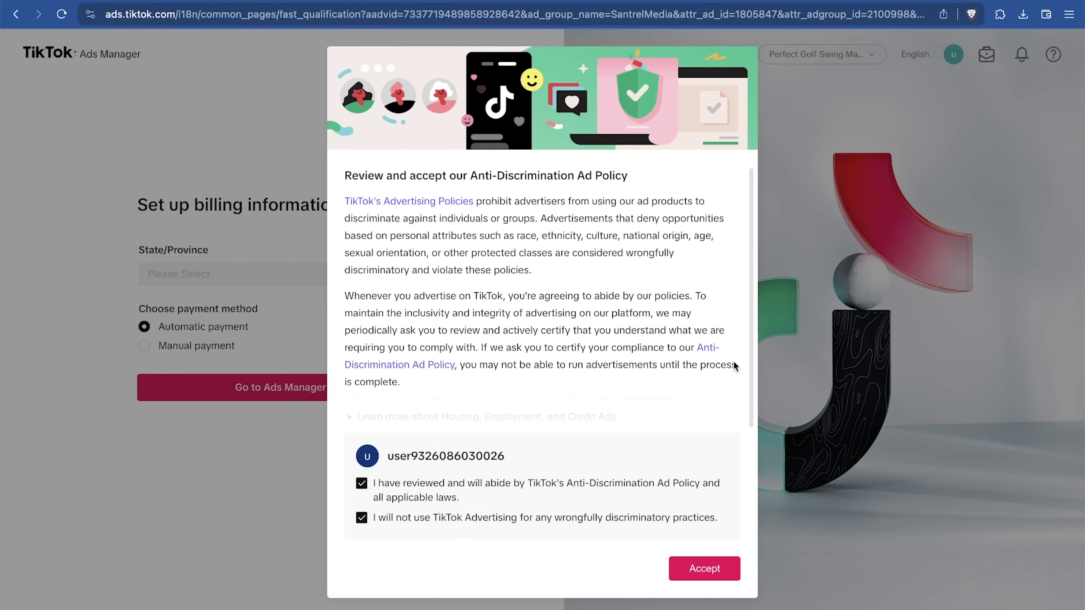
Accept the Anti-Discrimination Ad Policy, and set the billing state to Pennsylvania with automatic payment to enter Ads Manager
{"action": "scroll", "coordinate": [625, 338], "scroll_direction": "down", "scroll_amount": 1}
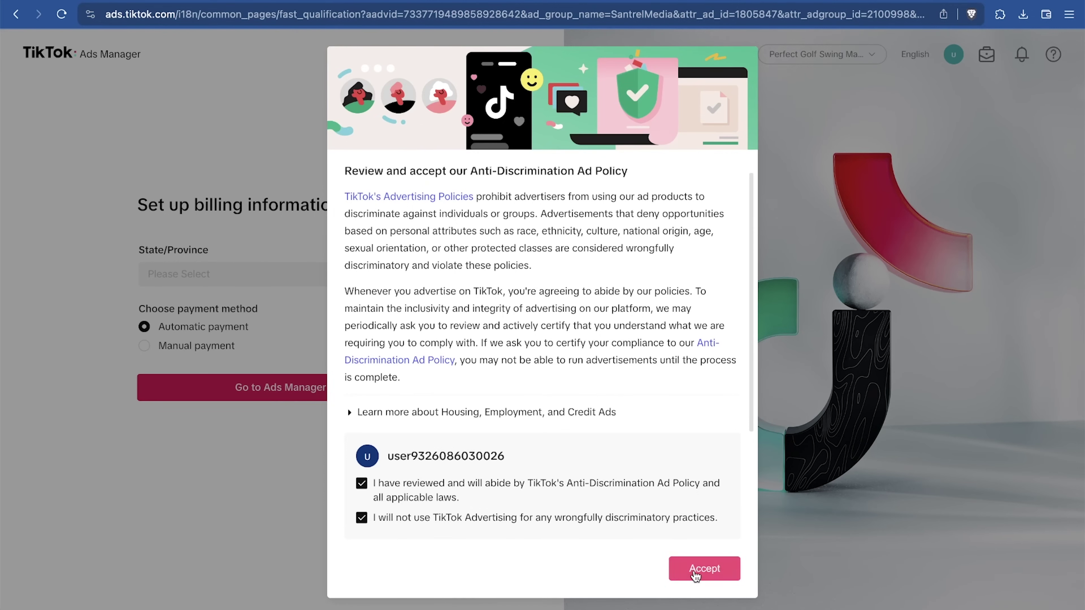
{"action": "left_click", "coordinate": [698, 578]}
{"action": "left_click", "coordinate": [241, 280]}
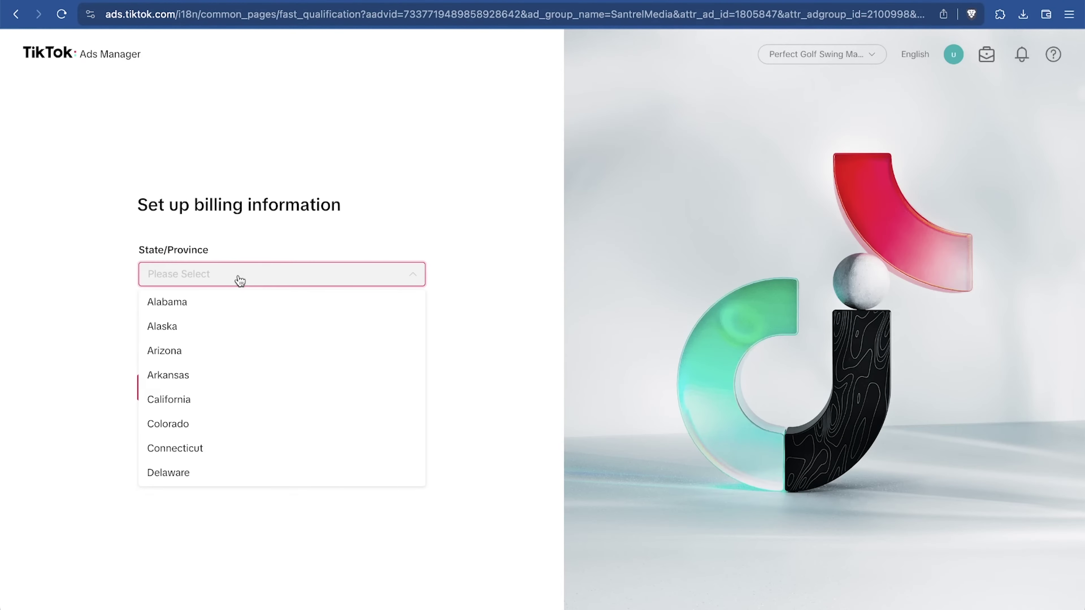
{"action": "type", "text": "penn"}
{"action": "left_click", "coordinate": [257, 301]}
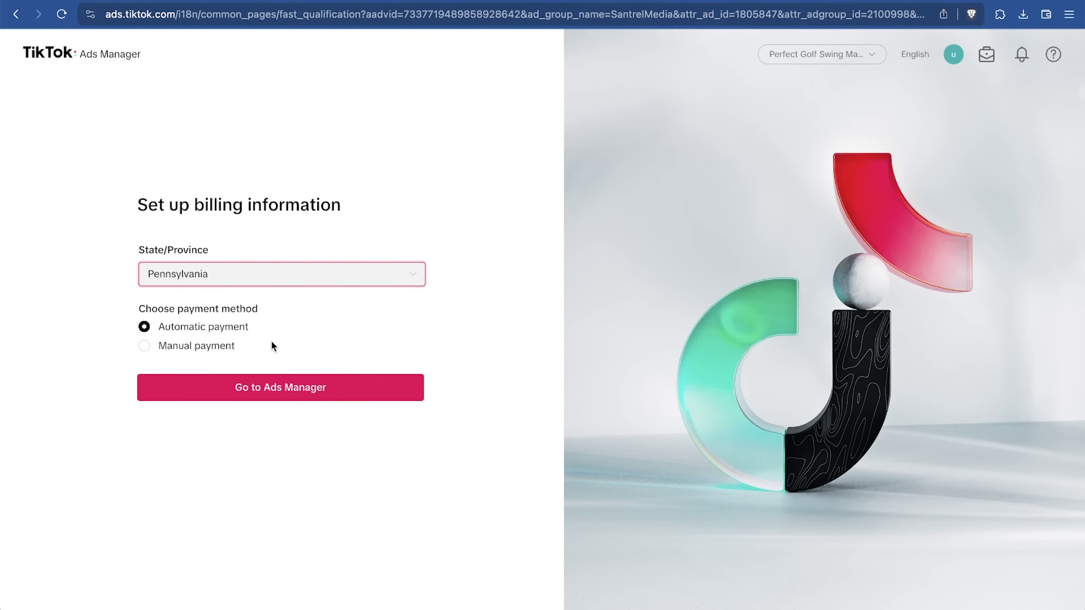
{"action": "left_click", "coordinate": [206, 392]}
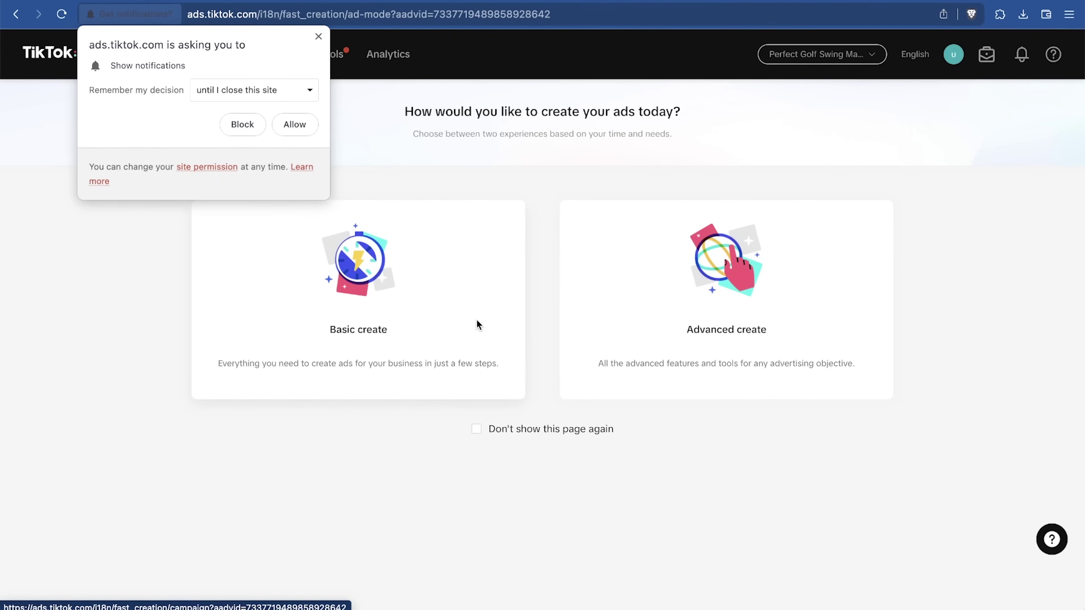
Dismiss the notification request and start a new campaign with Advanced create, closing the introductory tip
{"action": "left_click", "coordinate": [318, 38]}
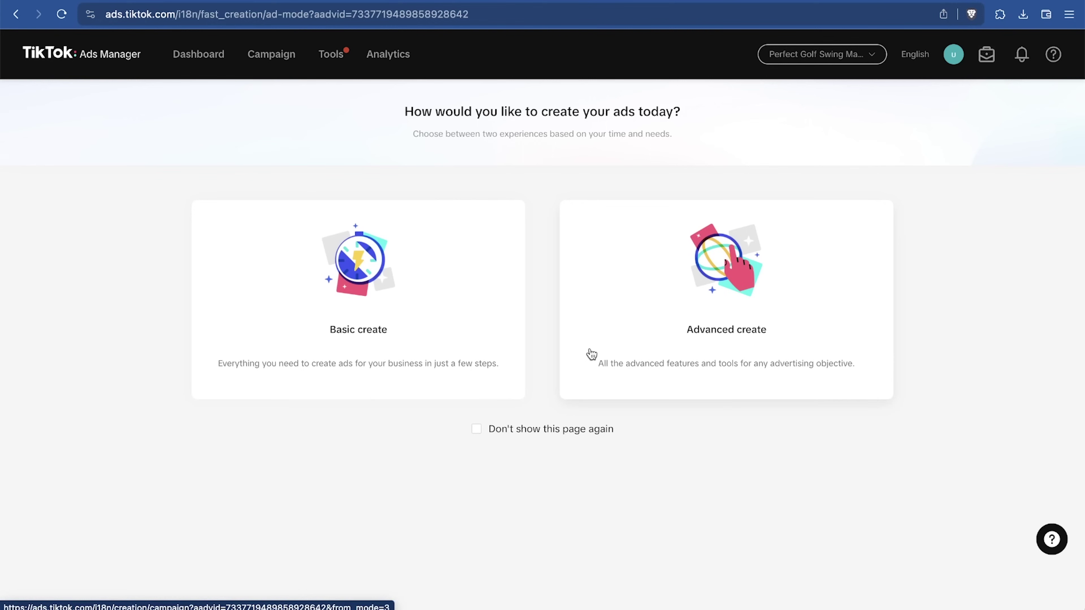
{"action": "left_click", "coordinate": [636, 329]}
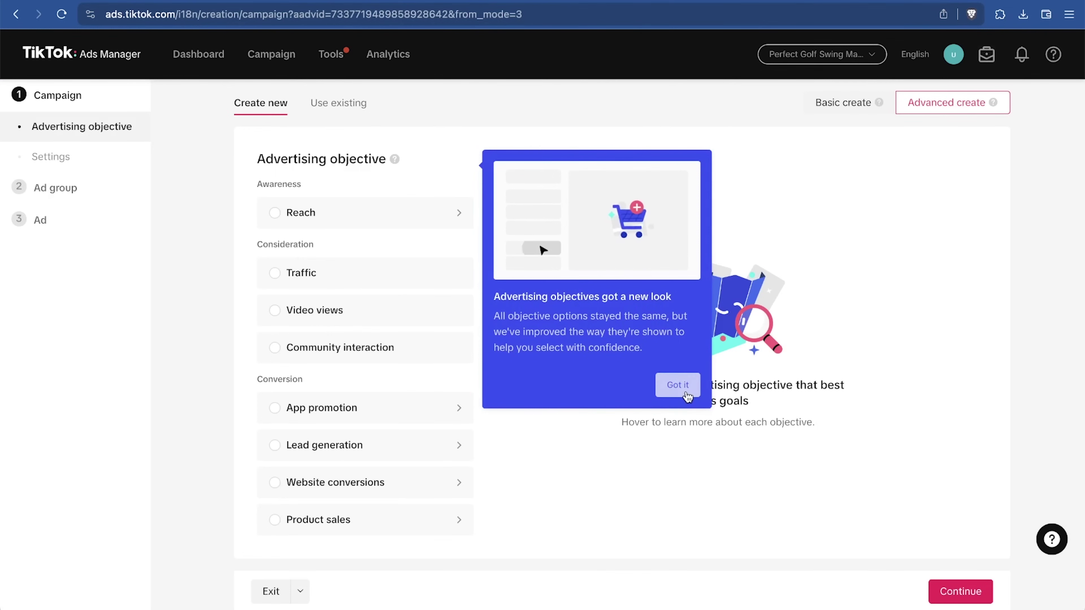
{"action": "left_click", "coordinate": [678, 385]}
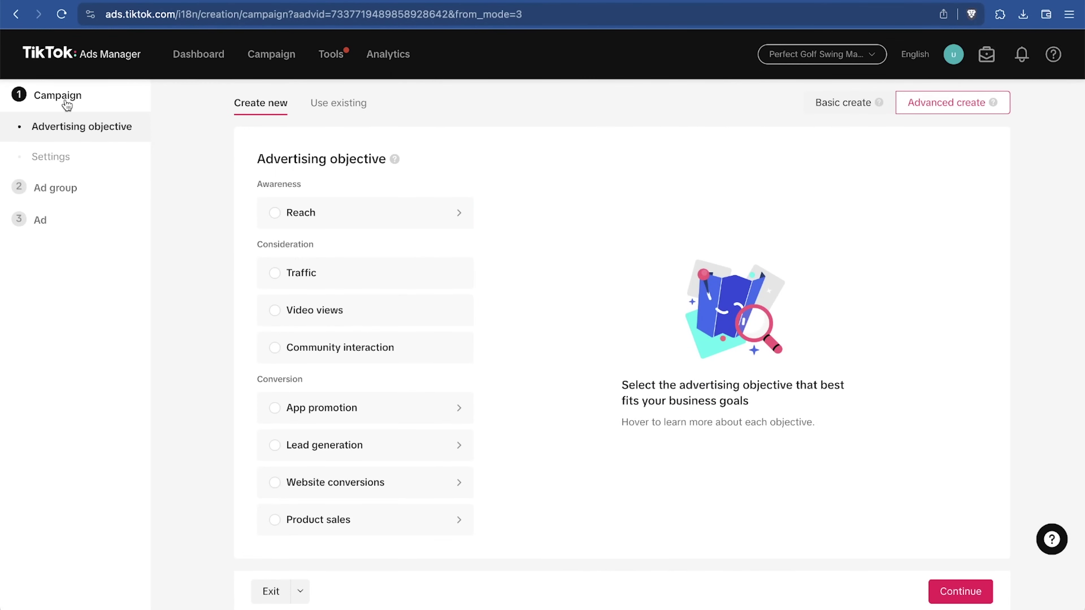
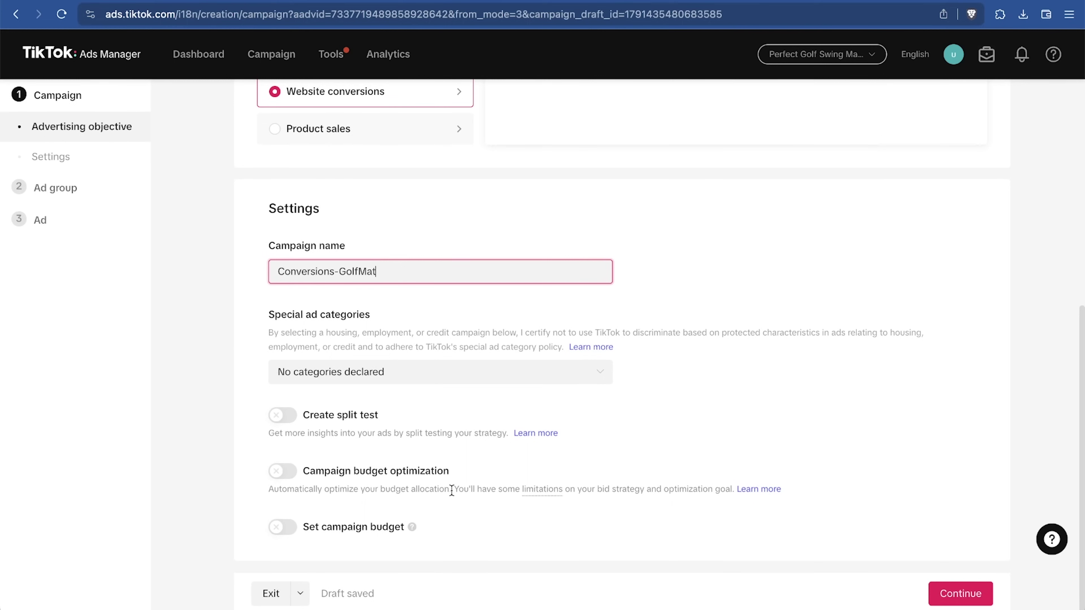
Set a daily campaign budget of 150 USD for the Conversions-GolfMat campaign and continue to the ad group settings
{"action": "left_click", "coordinate": [291, 530]}
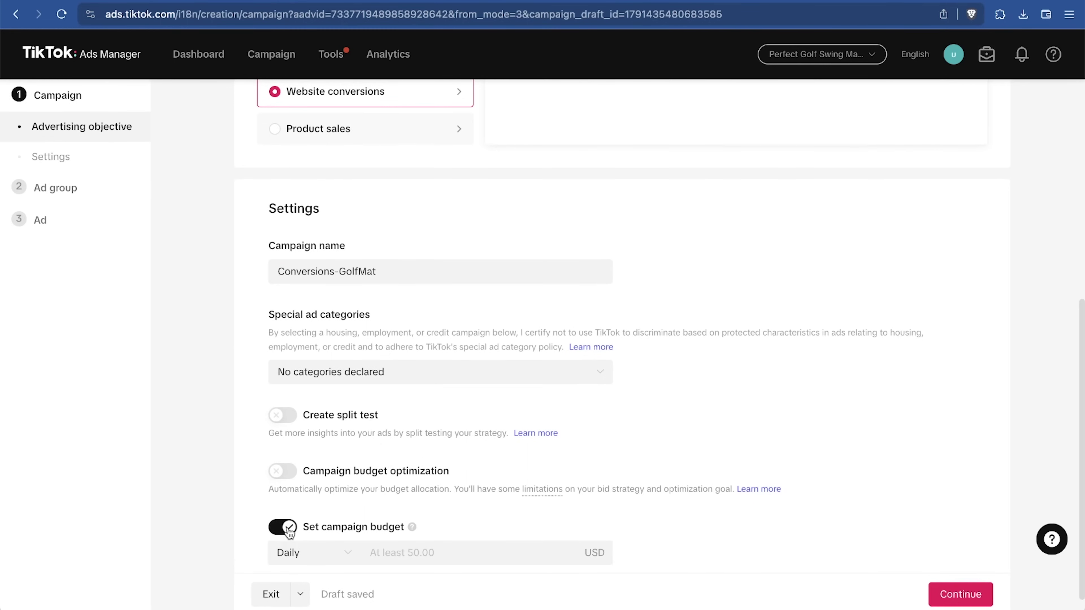
{"action": "scroll", "coordinate": [573, 506], "scroll_direction": "down", "scroll_amount": 1}
{"action": "left_click", "coordinate": [477, 524]}
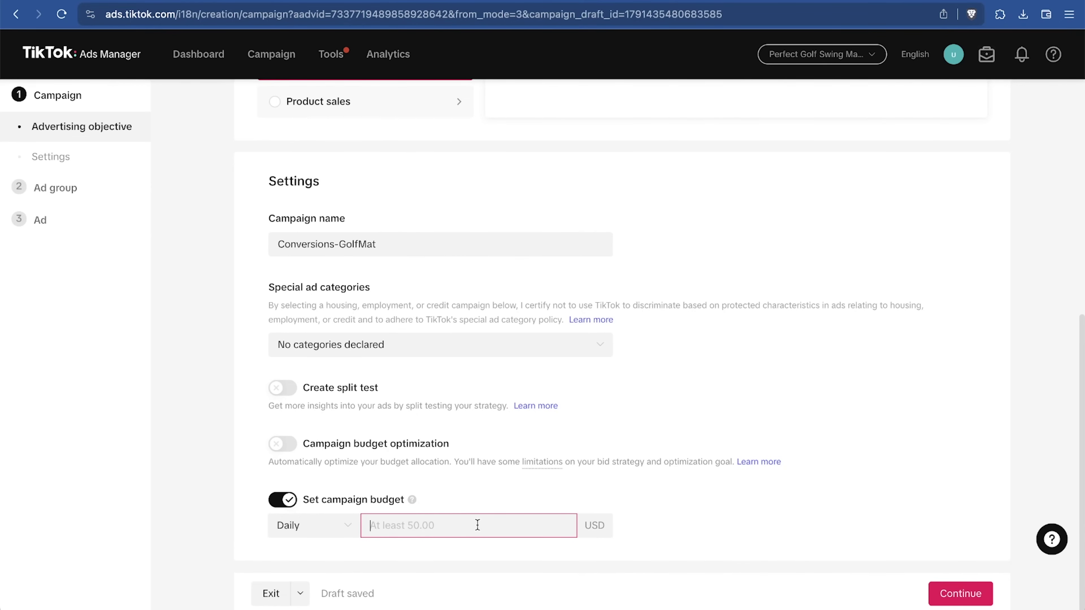
{"action": "type", "text": "150"}
{"action": "left_click", "coordinate": [959, 596]}
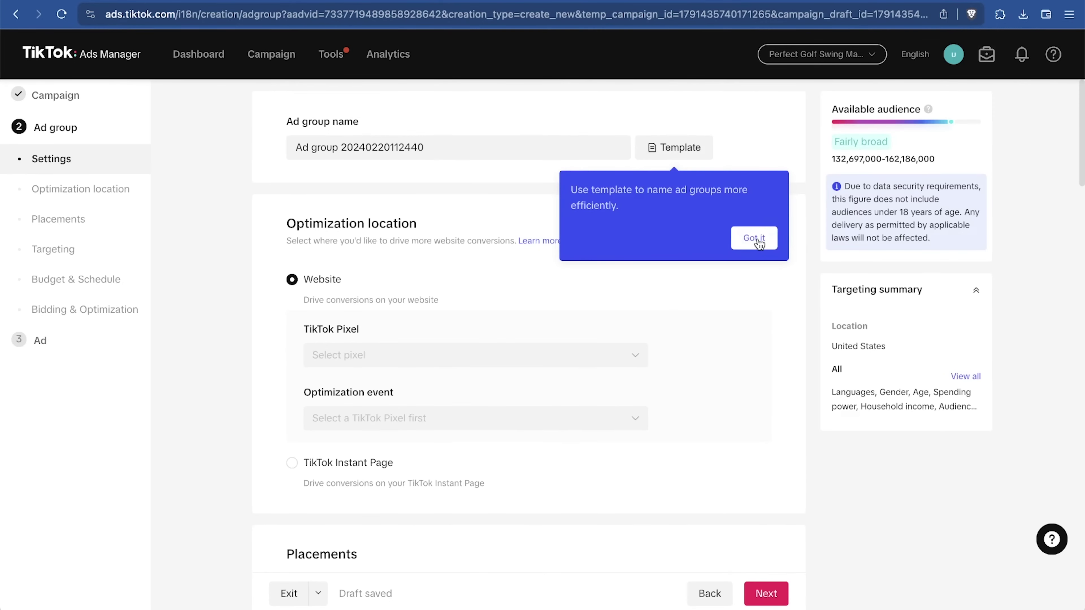
Dismiss the template tip and rename the ad group as "AdGroup-1"
{"action": "left_click", "coordinate": [758, 242]}
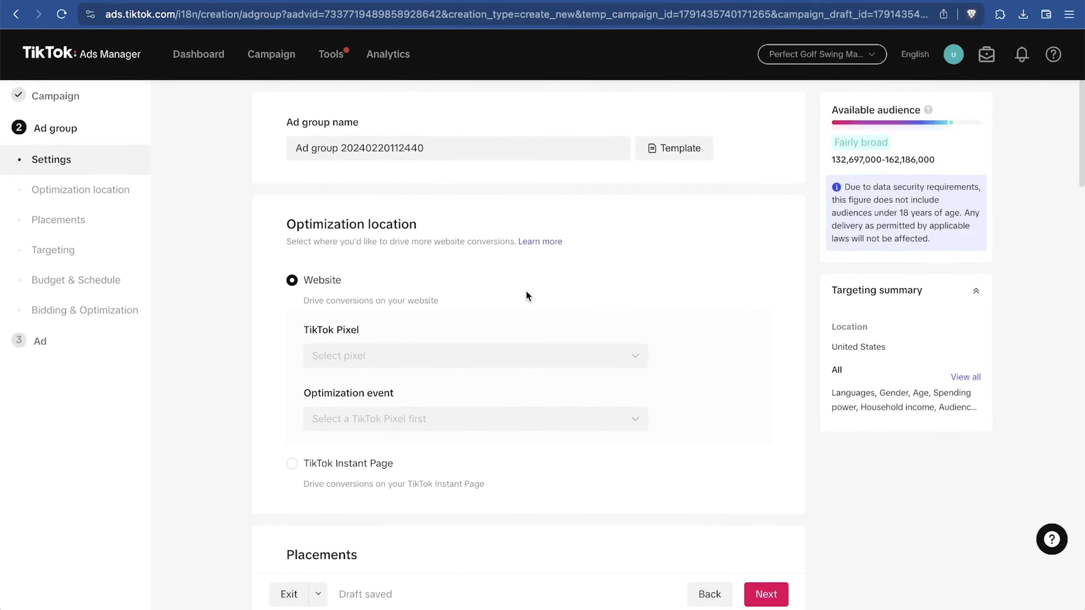
{"action": "left_click", "coordinate": [426, 146]}
{"action": "type", "text": "aAd"}
{"action": "key", "text": "super+a"}
{"action": "type", "text": "AdGroup-1"}
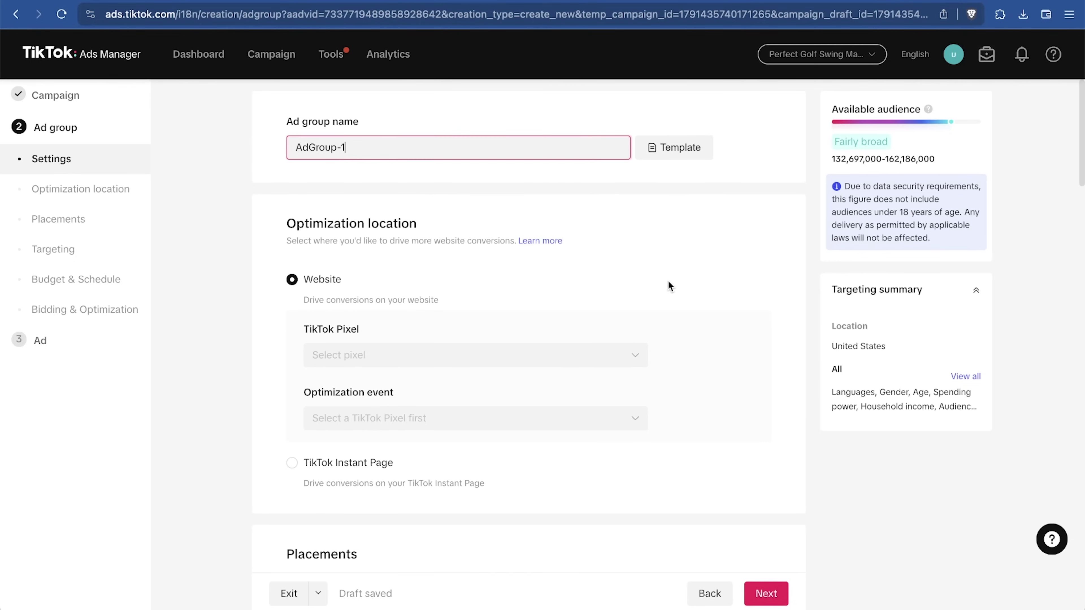
{"action": "scroll", "coordinate": [736, 270], "scroll_direction": "down", "scroll_amount": 3}
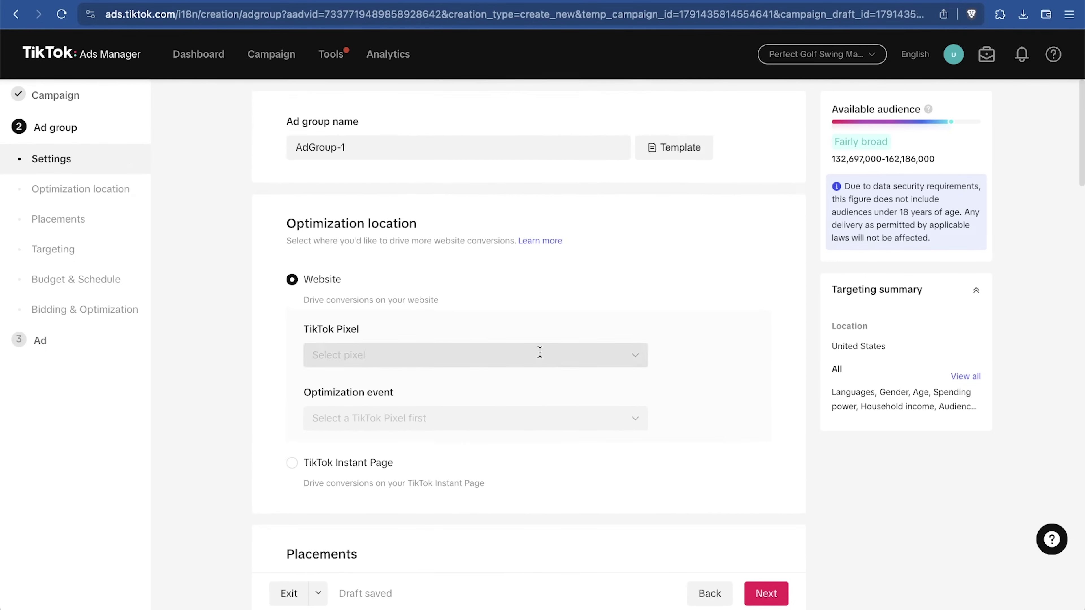
Check the TikTok Pixel choices for the ad group's website and switch back to the TikTok app in the Shopify admin
{"action": "left_click", "coordinate": [425, 363]}
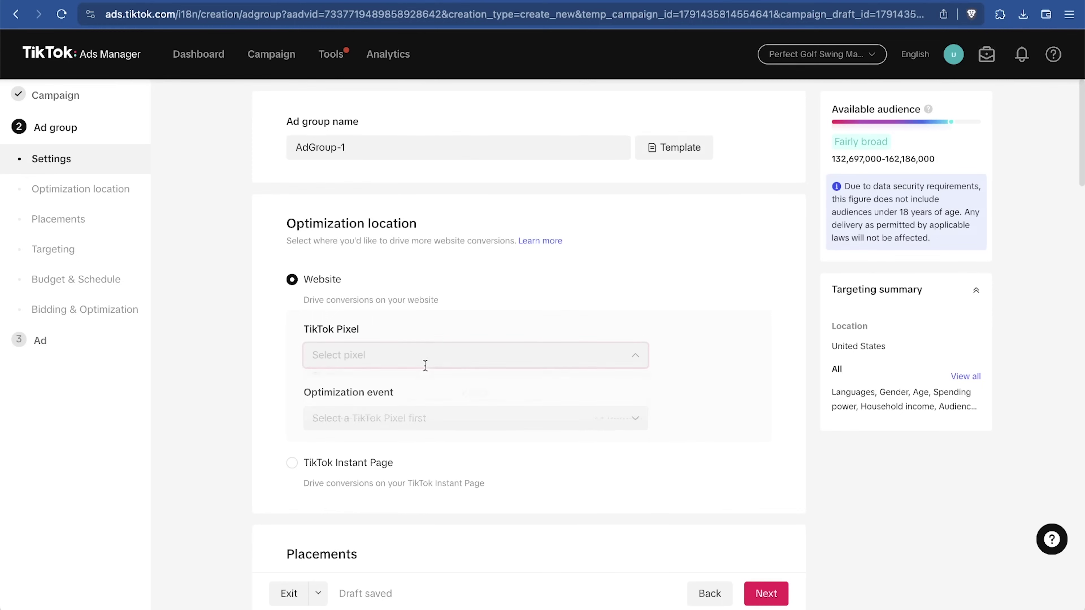
{"action": "left_click", "coordinate": [588, 306]}
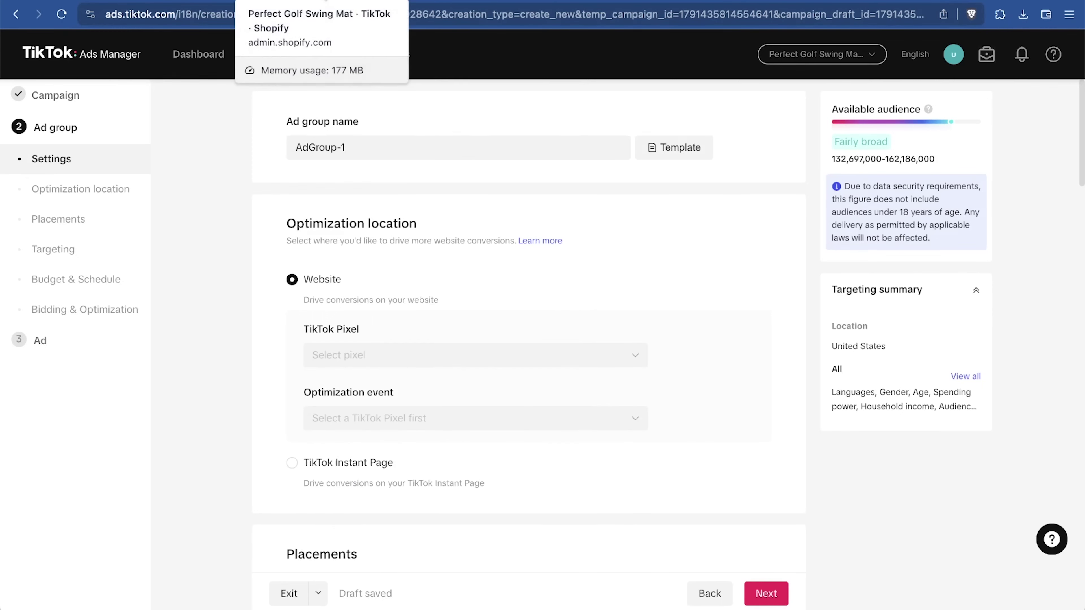
{"action": "left_click", "coordinate": [326, 1]}
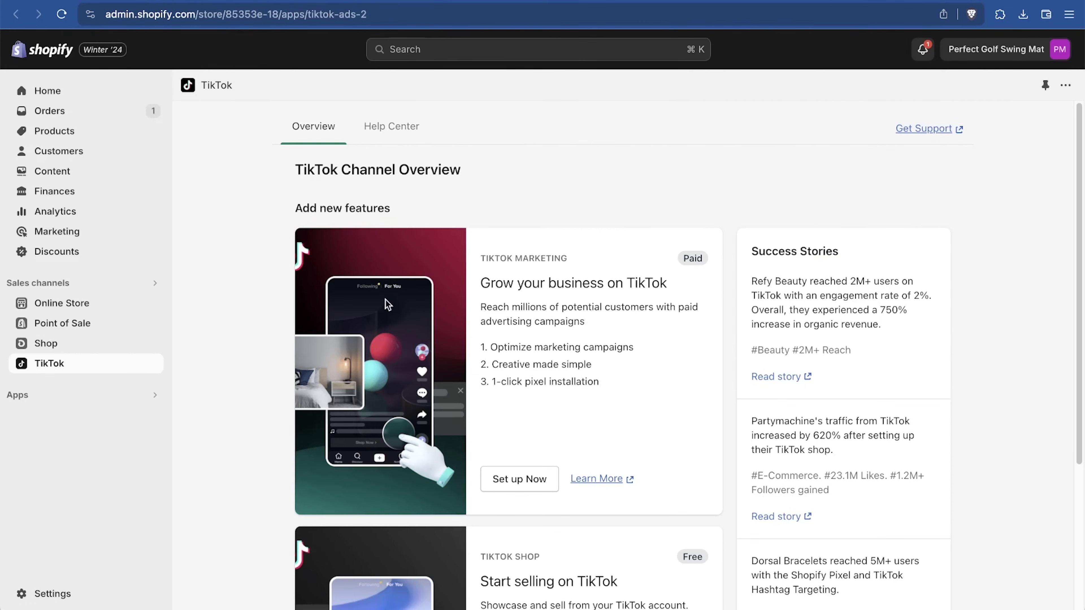
Reload the Shopify admin home page and open the TikTok sales channel to review its marketing and shop features
{"action": "left_click", "coordinate": [171, 1]}
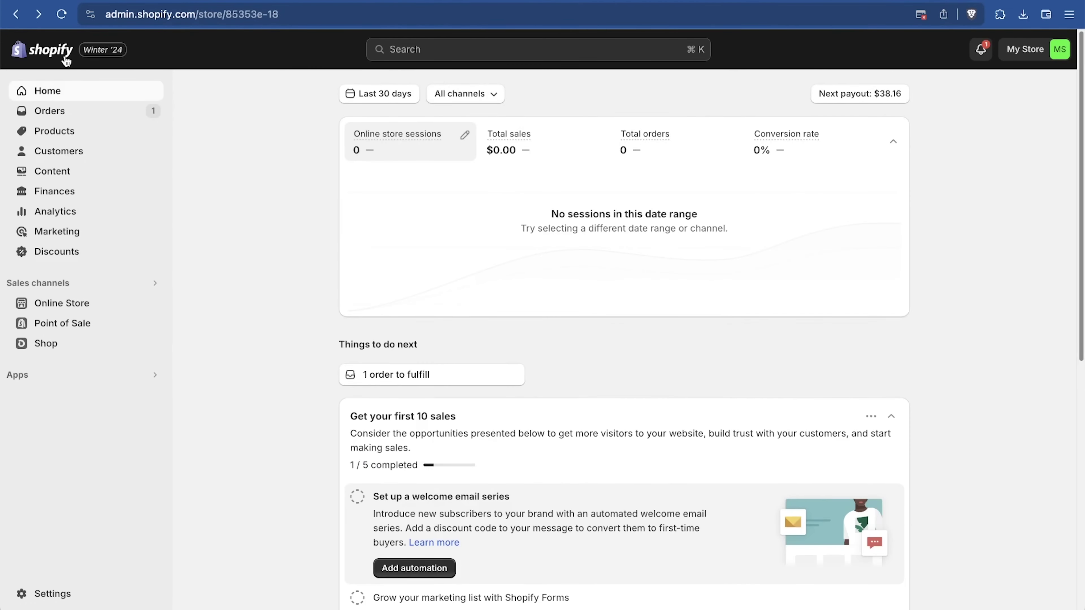
{"action": "left_click", "coordinate": [61, 15]}
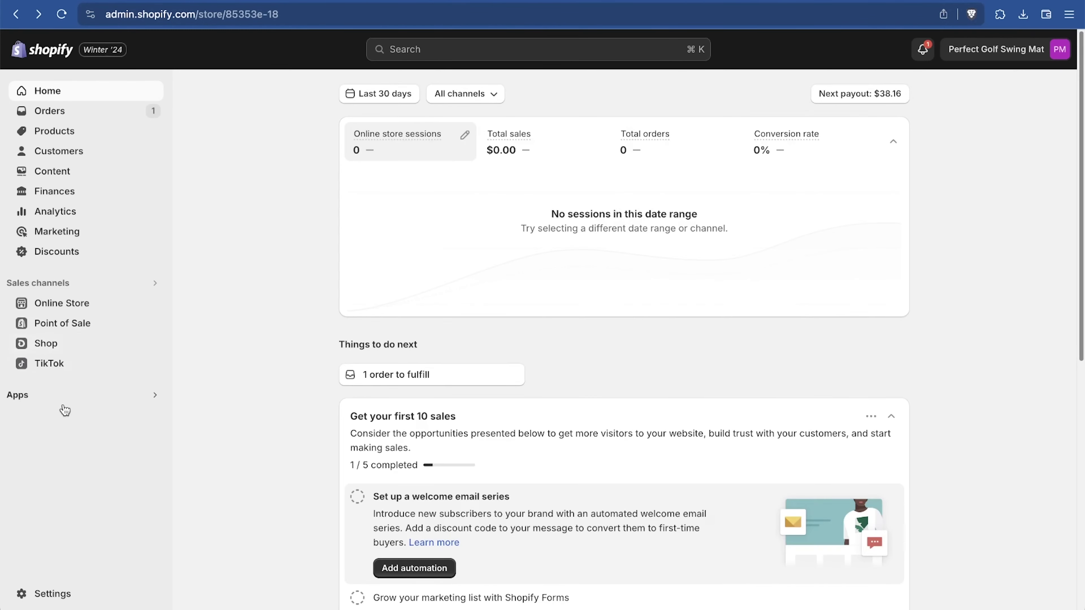
{"action": "left_click", "coordinate": [53, 364]}
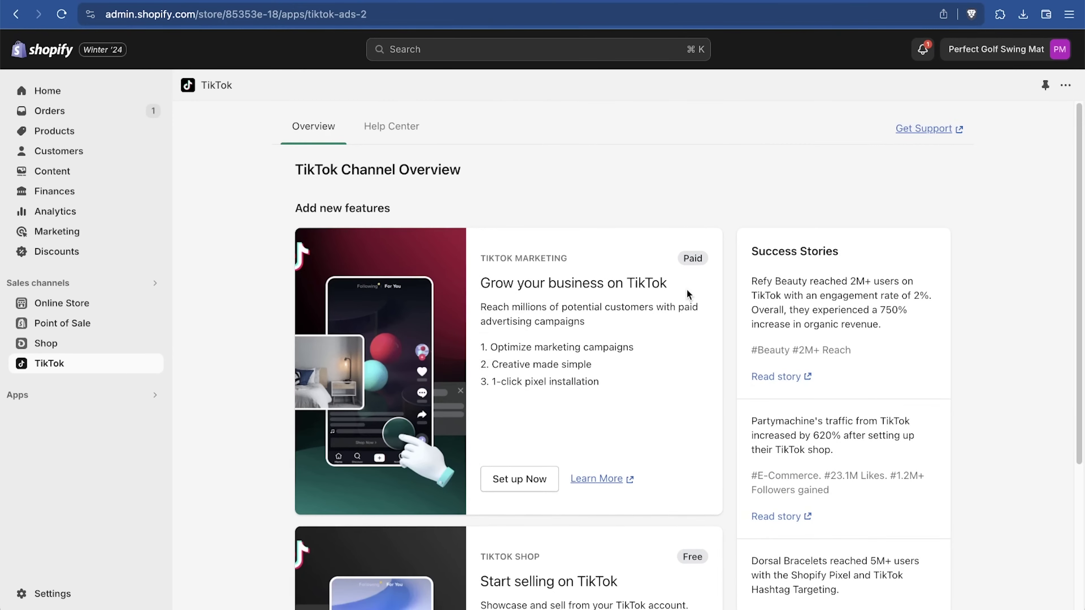
{"action": "scroll", "coordinate": [686, 289], "scroll_direction": "down", "scroll_amount": 3}
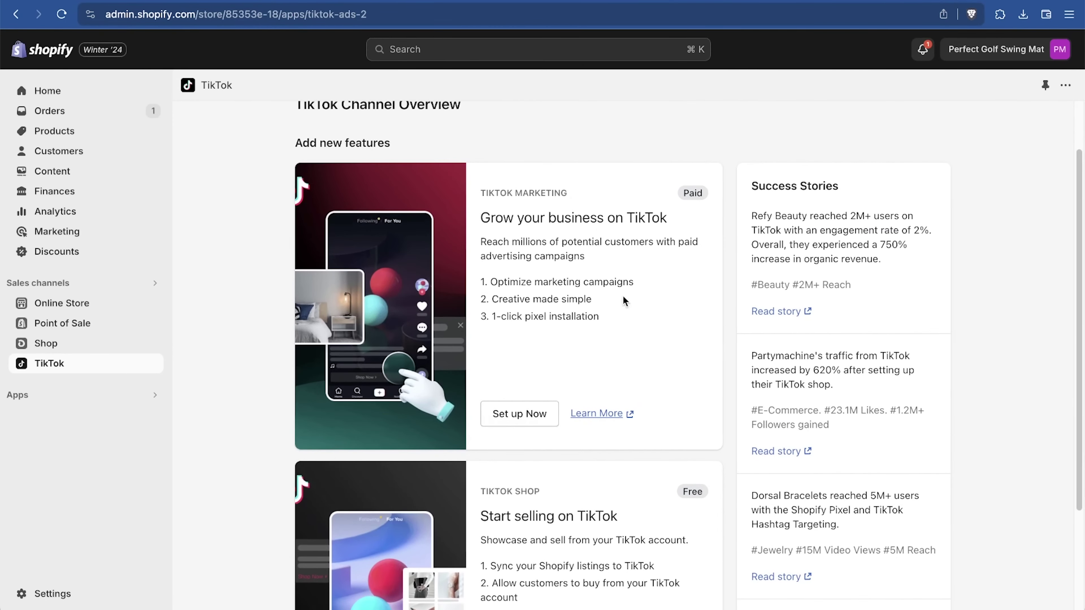
{"action": "scroll", "coordinate": [657, 346], "scroll_direction": "down", "scroll_amount": 6}
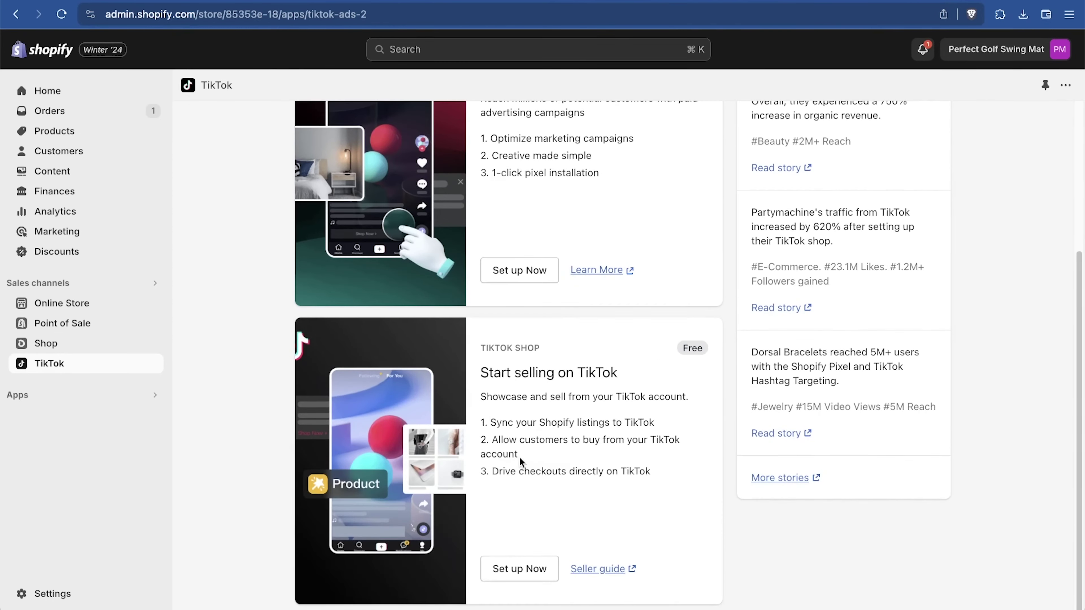
{"action": "scroll", "coordinate": [676, 272], "scroll_direction": "up", "scroll_amount": 6}
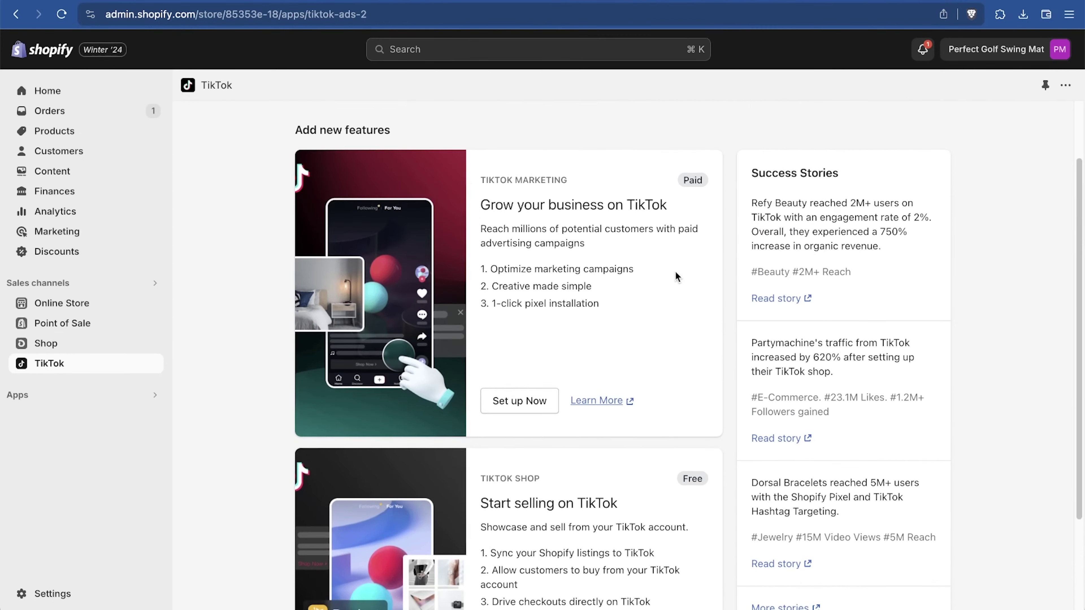
Start the TikTok Marketing setup, connect TikTok For Business, create the Business Center account and connect the Perfect Golf Swing Mat0220 ads account
{"action": "left_click", "coordinate": [505, 400]}
{"action": "left_click", "coordinate": [789, 269]}
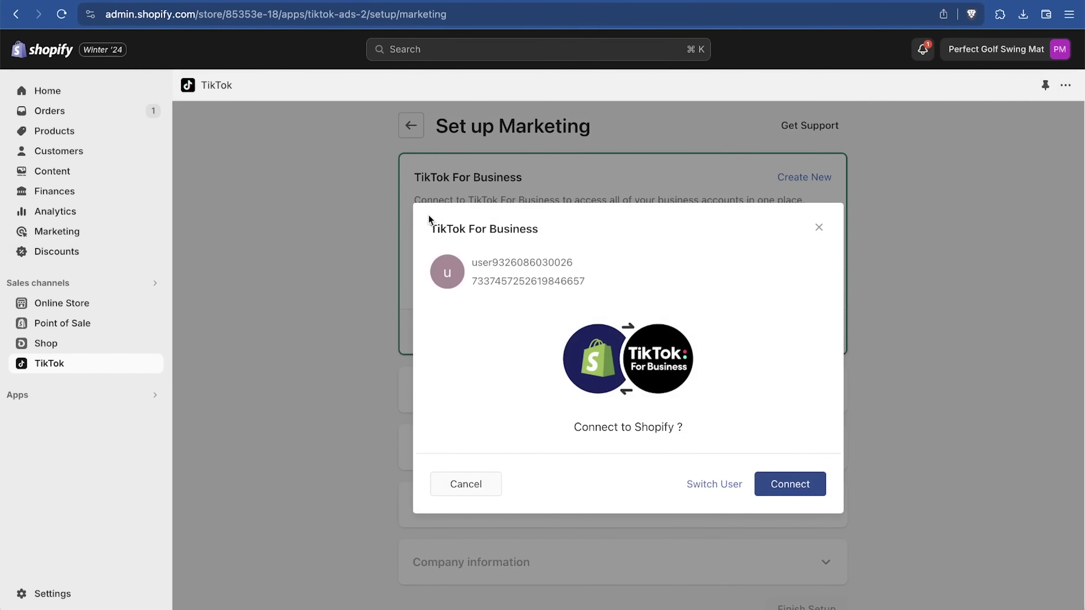
{"action": "left_click", "coordinate": [802, 486]}
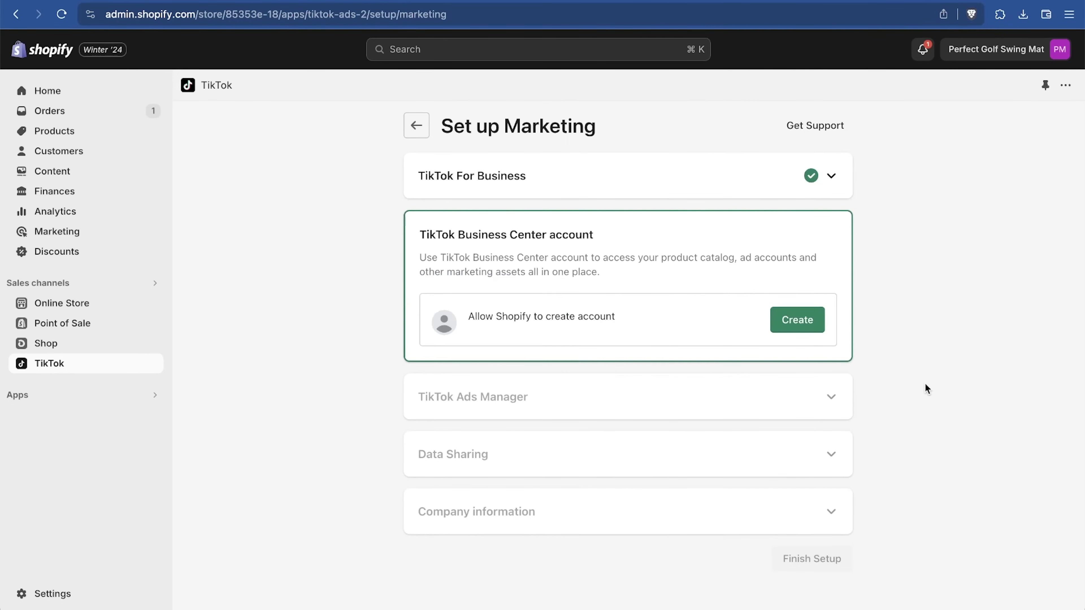
{"action": "left_click", "coordinate": [803, 325]}
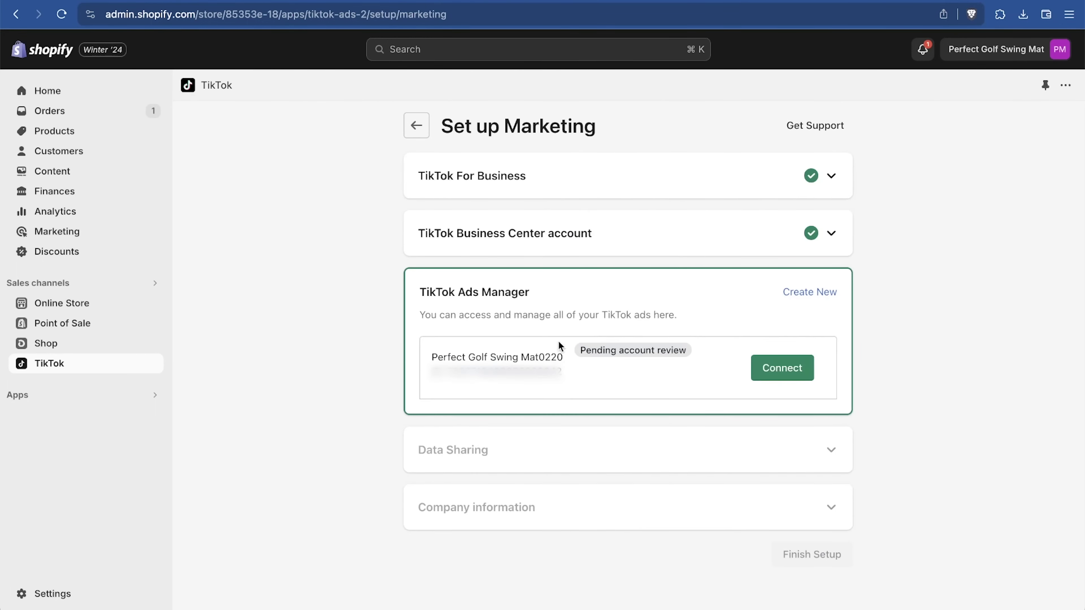
{"action": "left_click", "coordinate": [800, 371]}
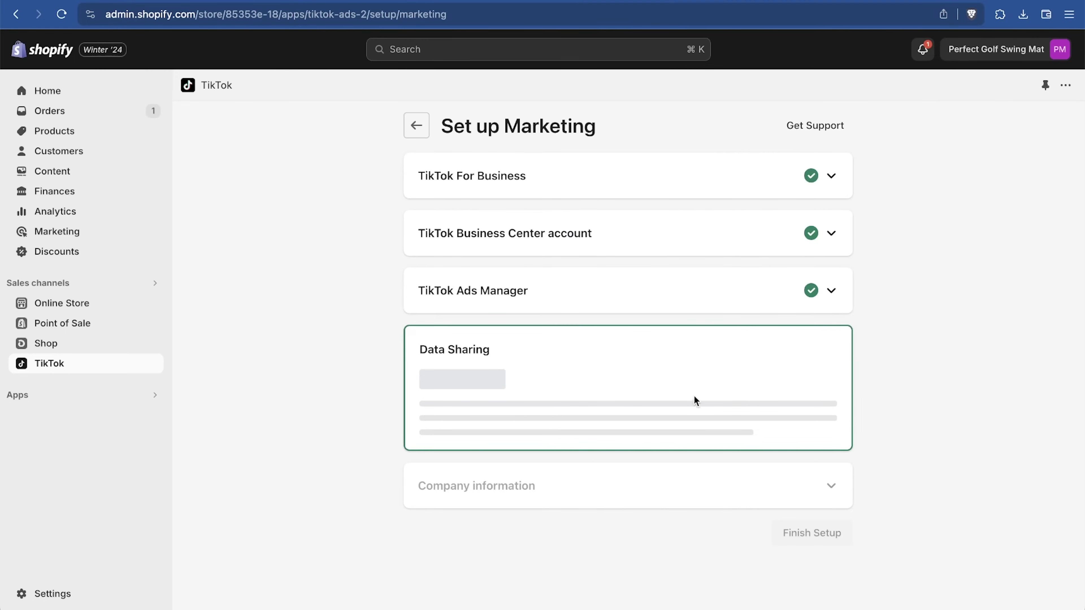
Confirm the Maximum data-sharing level and finish the TikTok marketing setup
{"action": "scroll", "coordinate": [818, 413], "scroll_direction": "down", "scroll_amount": 7}
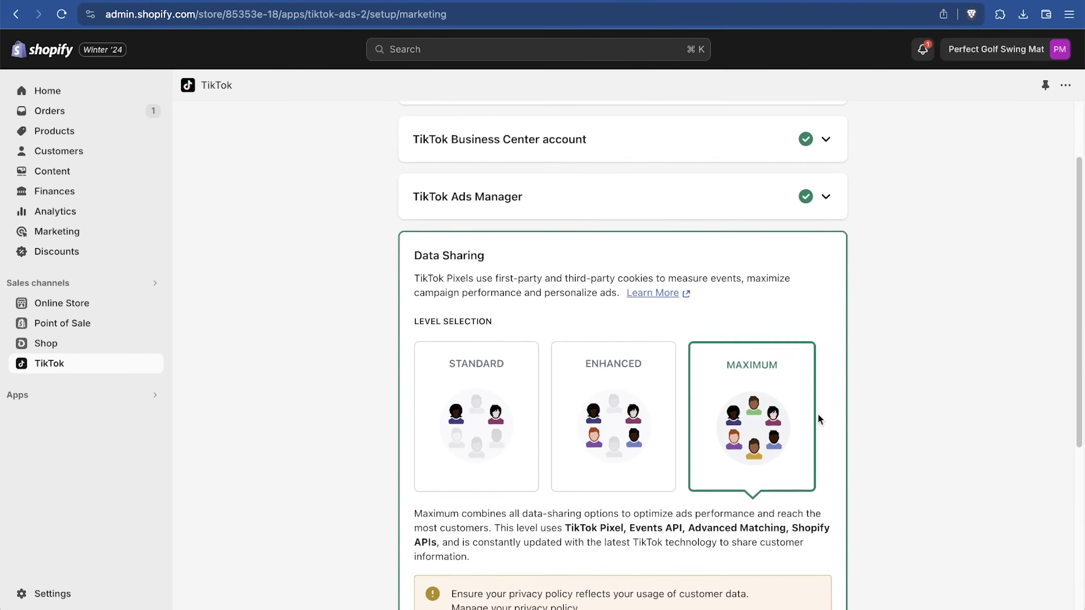
{"action": "scroll", "coordinate": [760, 486], "scroll_direction": "down", "scroll_amount": 3}
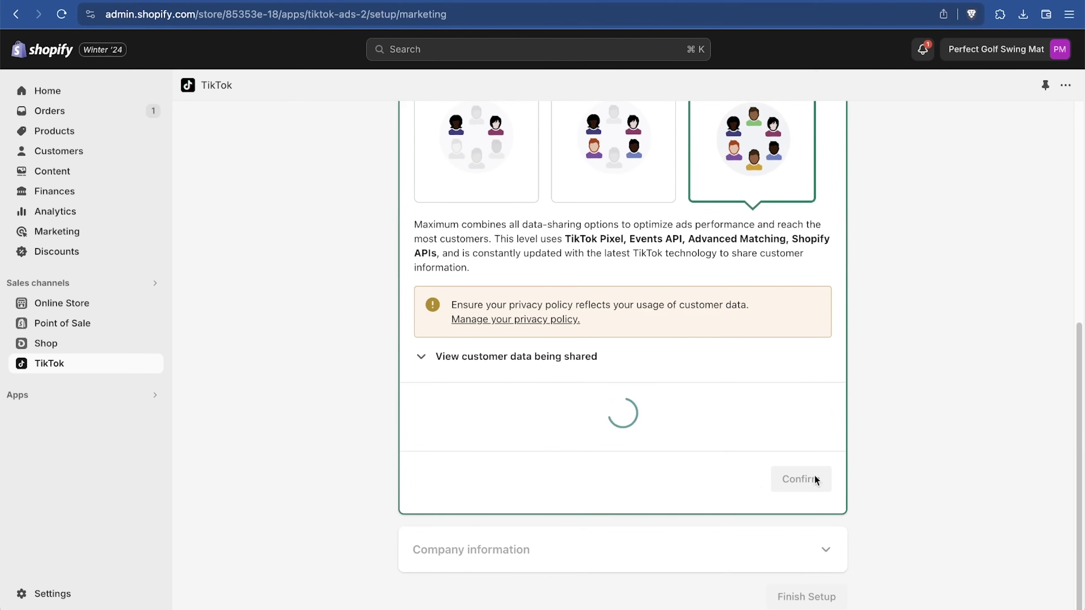
{"action": "left_click", "coordinate": [805, 479]}
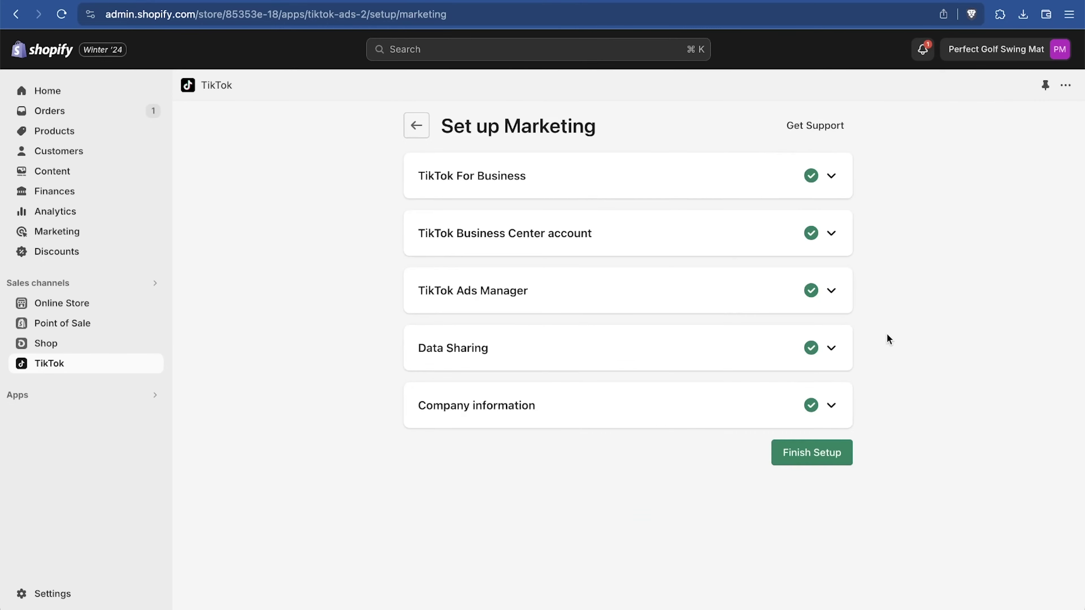
{"action": "left_click", "coordinate": [809, 449]}
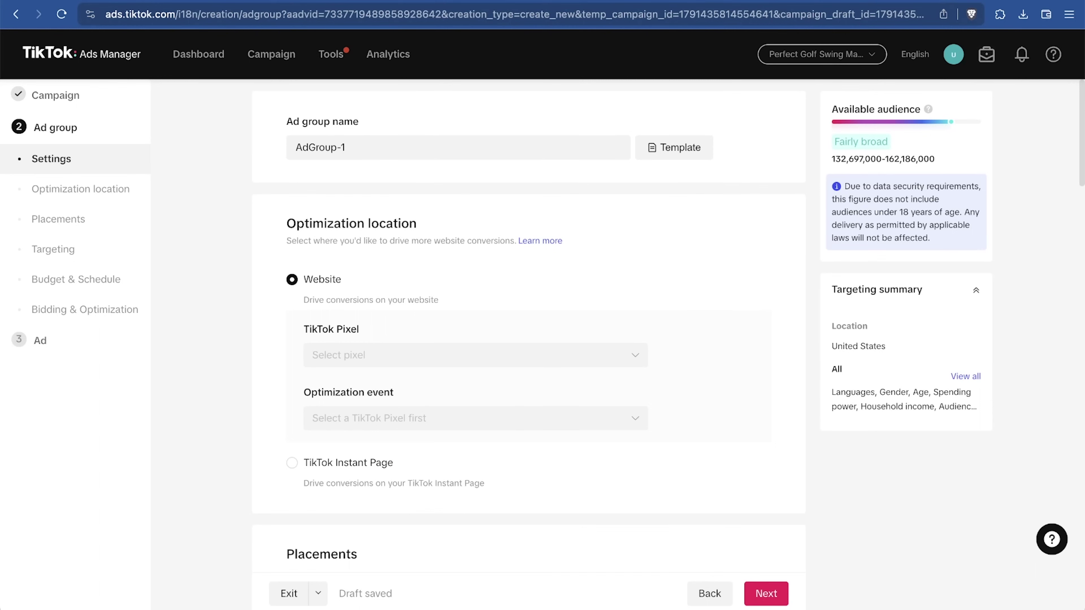
Reload the ad group page in TikTok Ads Manager and select the TikTok Pixel for Shopify as the website pixel
{"action": "left_click", "coordinate": [62, 14]}
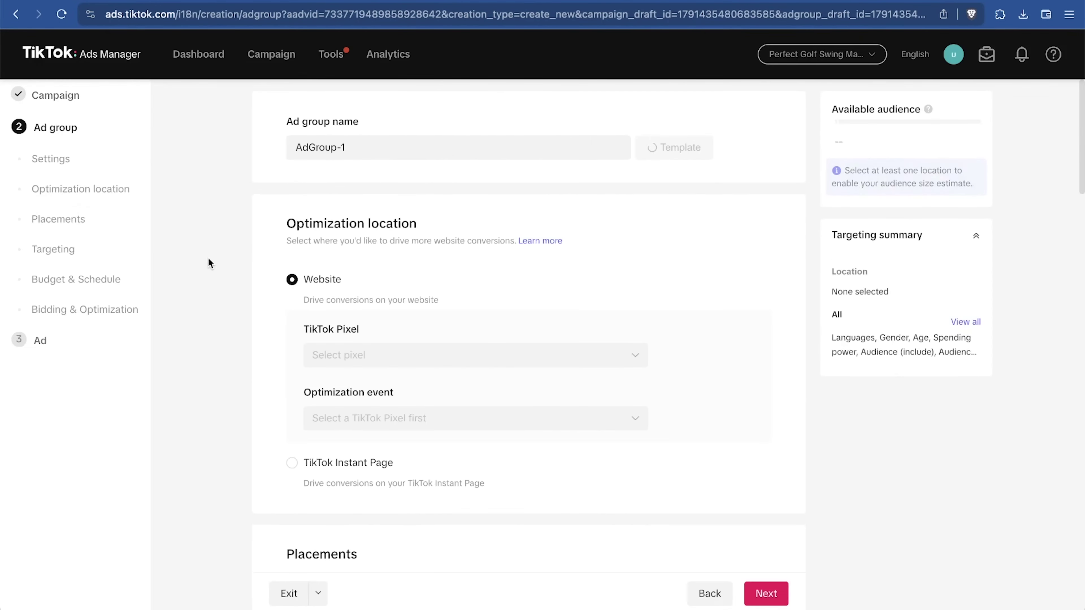
{"action": "left_click", "coordinate": [625, 350]}
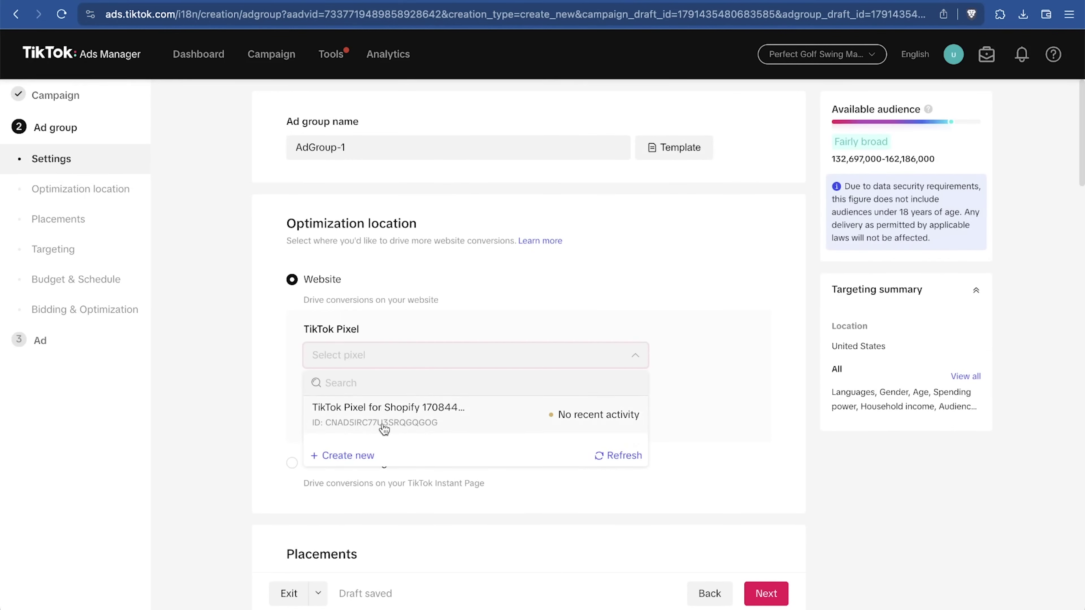
{"action": "left_click", "coordinate": [413, 426]}
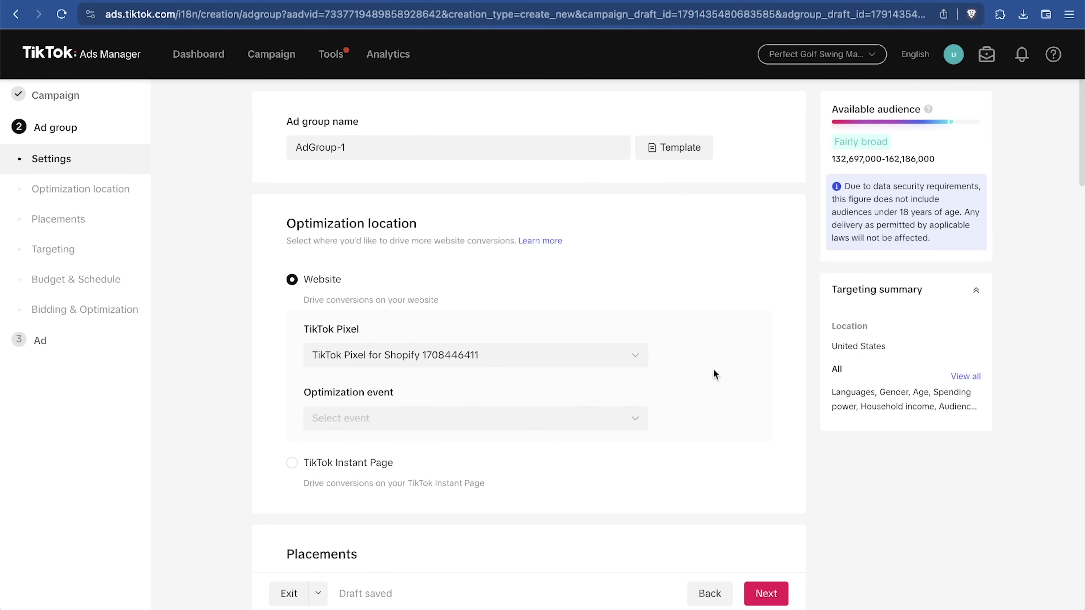
Select the ad placements manually and exclude Global App Bundle and Pangle, keeping only TikTok with search results included
{"action": "scroll", "coordinate": [714, 371], "scroll_direction": "down", "scroll_amount": 3}
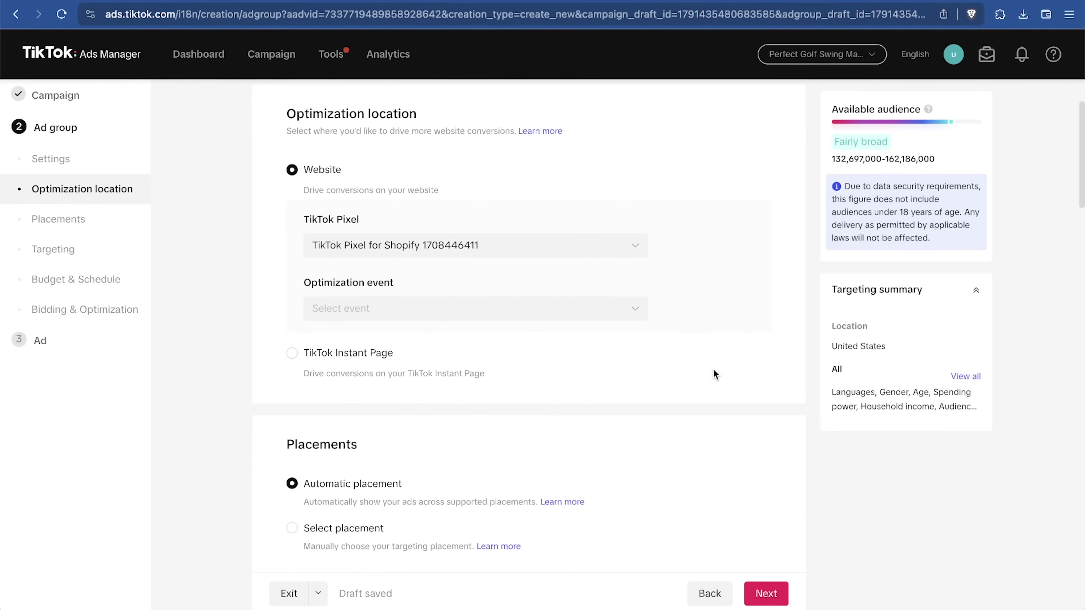
{"action": "scroll", "coordinate": [714, 370], "scroll_direction": "down", "scroll_amount": 3}
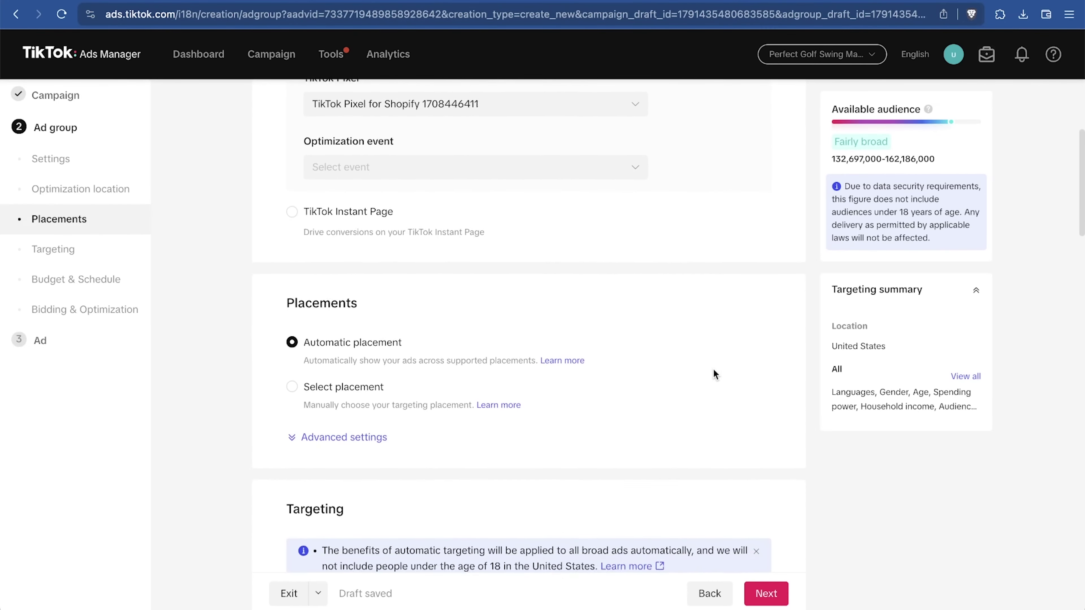
{"action": "scroll", "coordinate": [713, 370], "scroll_direction": "down", "scroll_amount": 4}
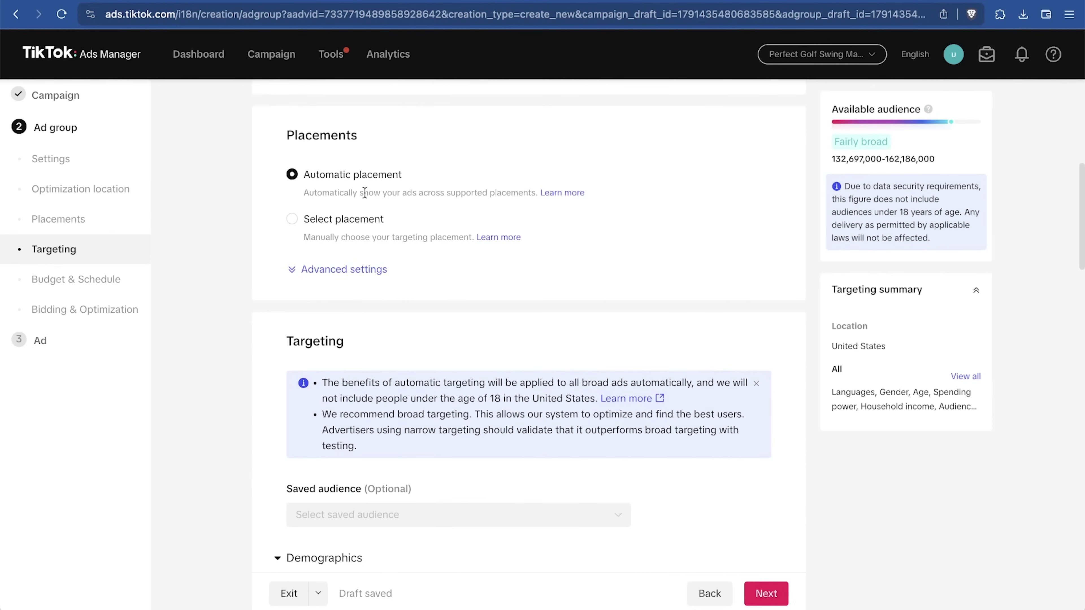
{"action": "left_click", "coordinate": [292, 219]}
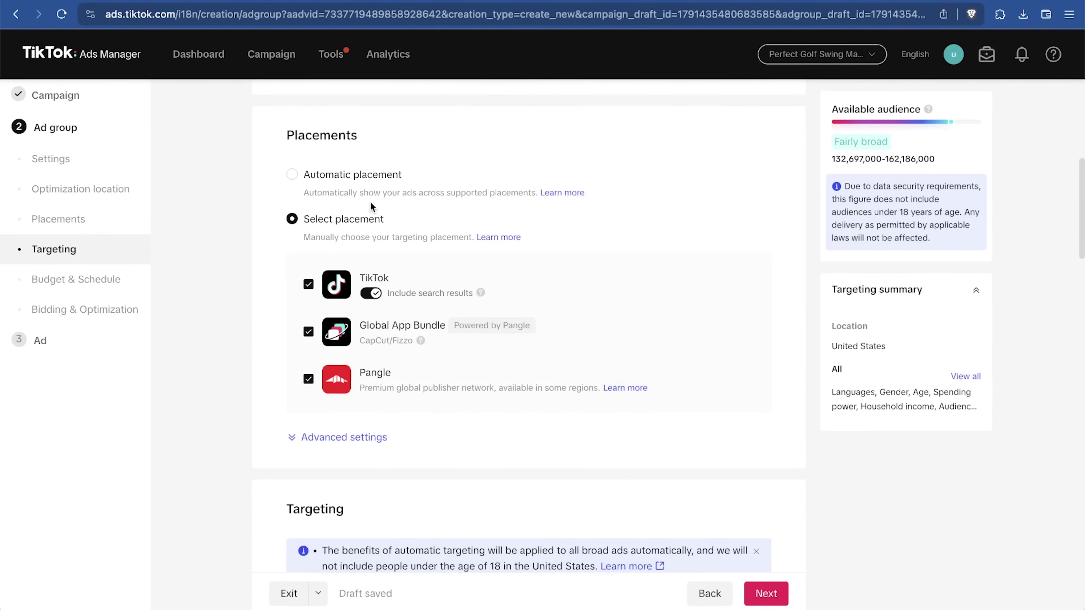
{"action": "left_click", "coordinate": [309, 332]}
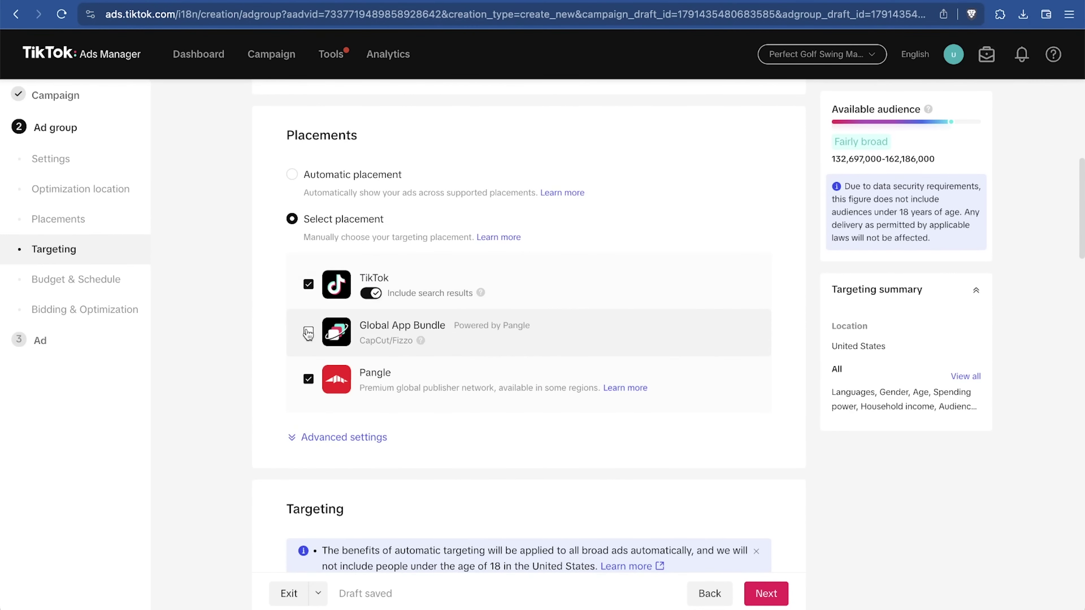
{"action": "left_click", "coordinate": [309, 379]}
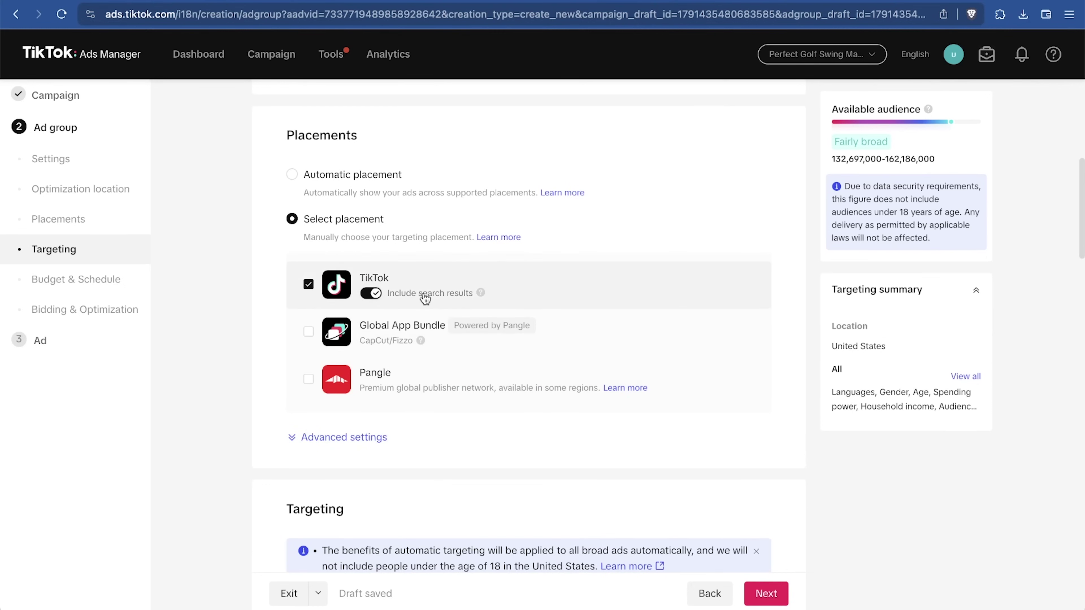
{"action": "mouse_move", "coordinate": [481, 294]}
Try the Male and Female gender options in the demographic targeting and set gender back to All
{"action": "scroll", "coordinate": [624, 313], "scroll_direction": "down", "scroll_amount": 9}
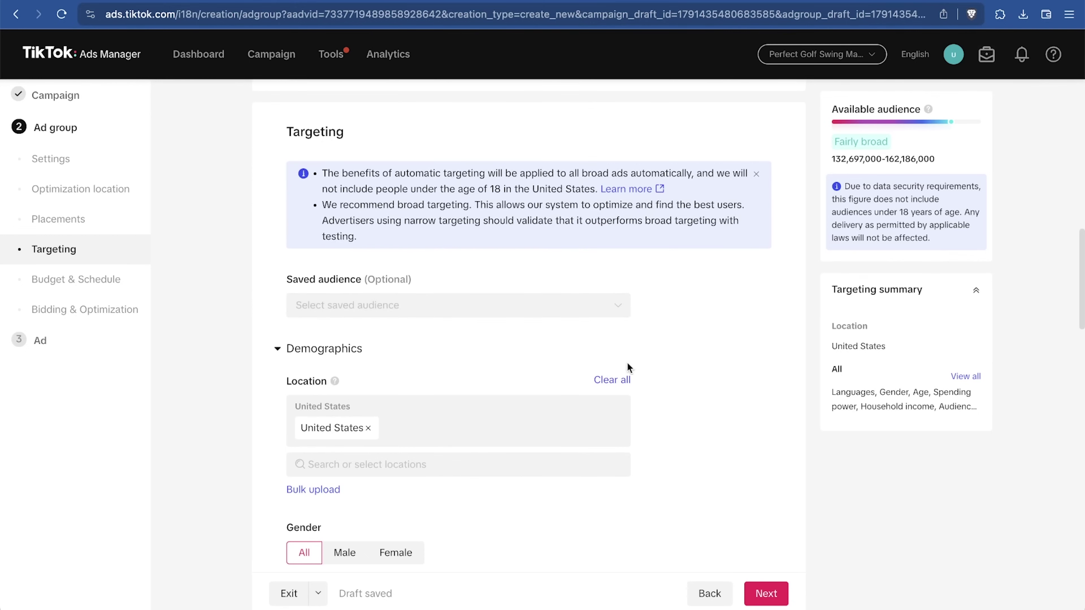
{"action": "scroll", "coordinate": [626, 366], "scroll_direction": "down", "scroll_amount": 5}
{"action": "scroll", "coordinate": [757, 359], "scroll_direction": "down", "scroll_amount": 3}
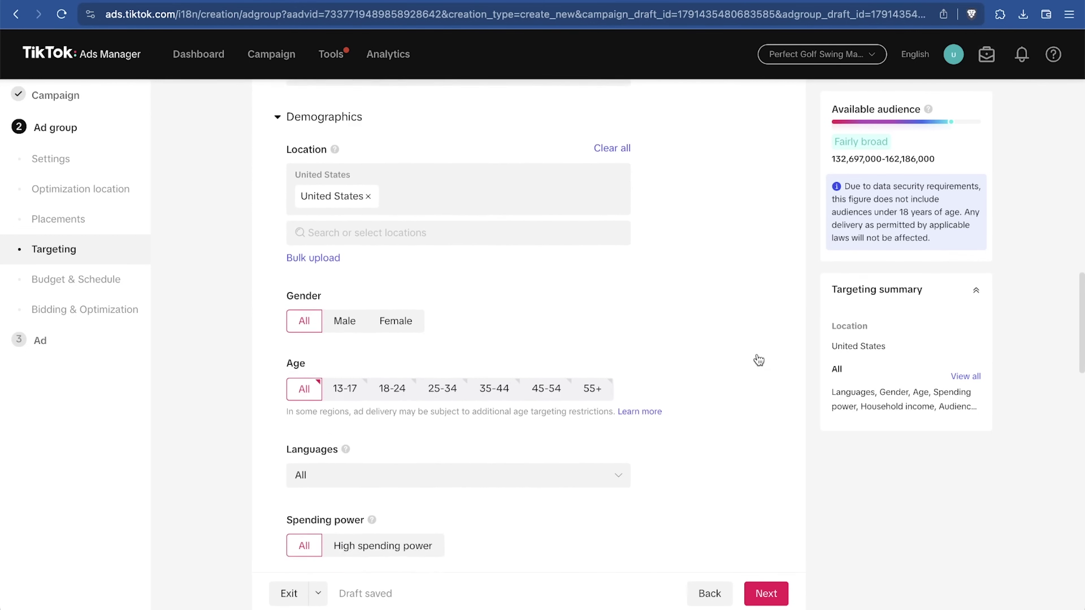
{"action": "scroll", "coordinate": [757, 360], "scroll_direction": "up", "scroll_amount": 3}
{"action": "left_click", "coordinate": [336, 327]}
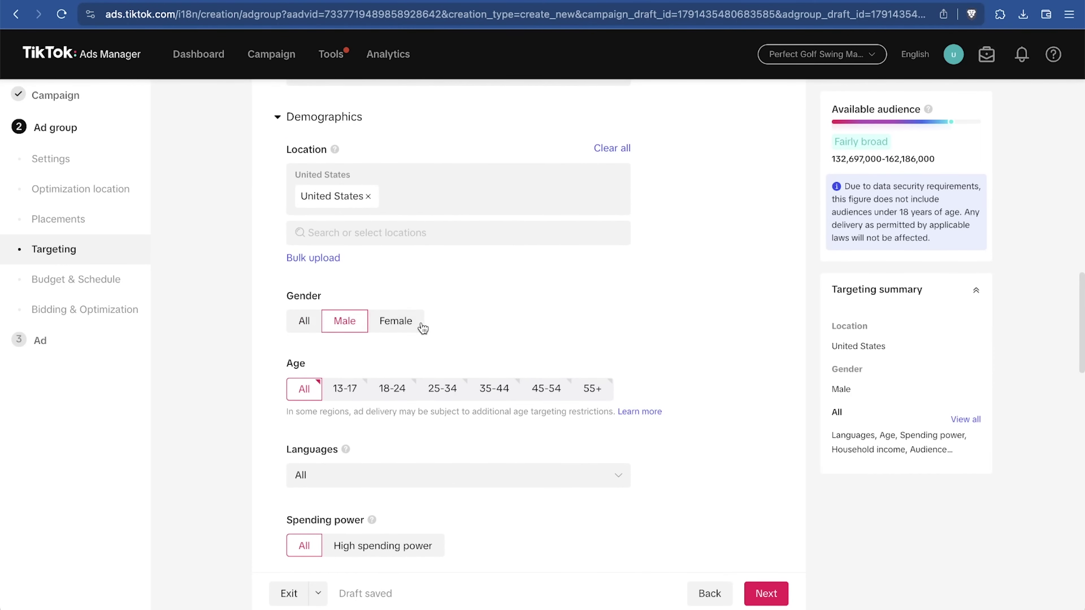
{"action": "left_click", "coordinate": [399, 323]}
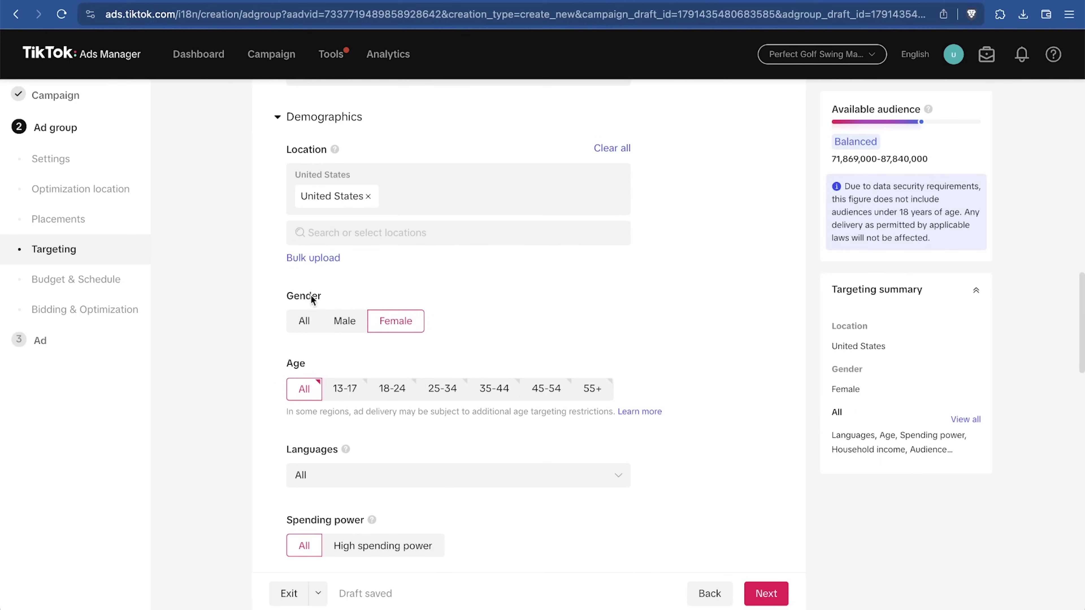
{"action": "left_click", "coordinate": [341, 330]}
{"action": "left_click", "coordinate": [391, 332]}
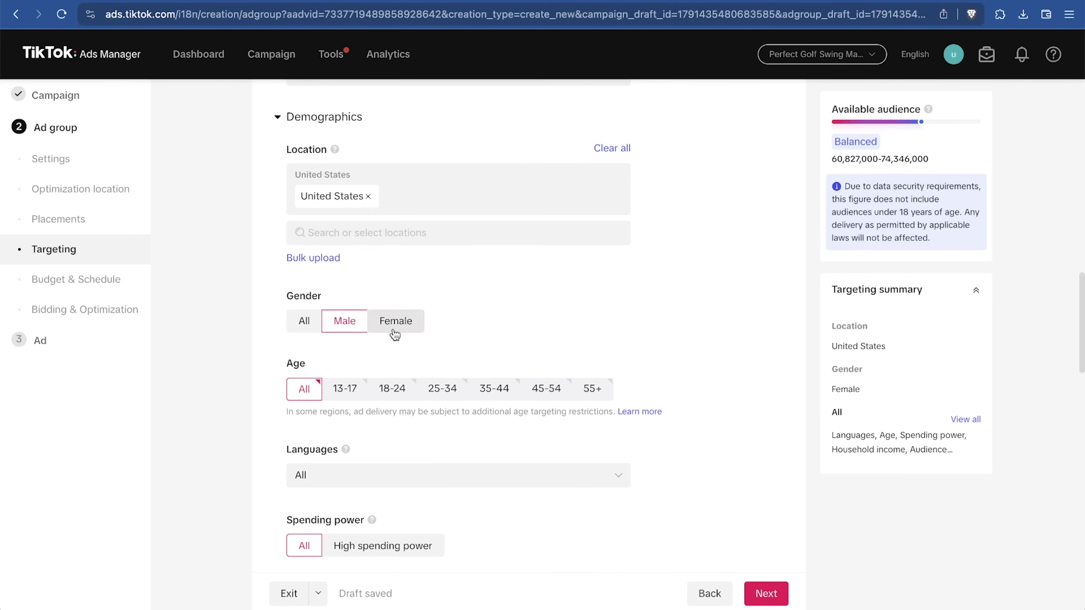
{"action": "left_click", "coordinate": [306, 330]}
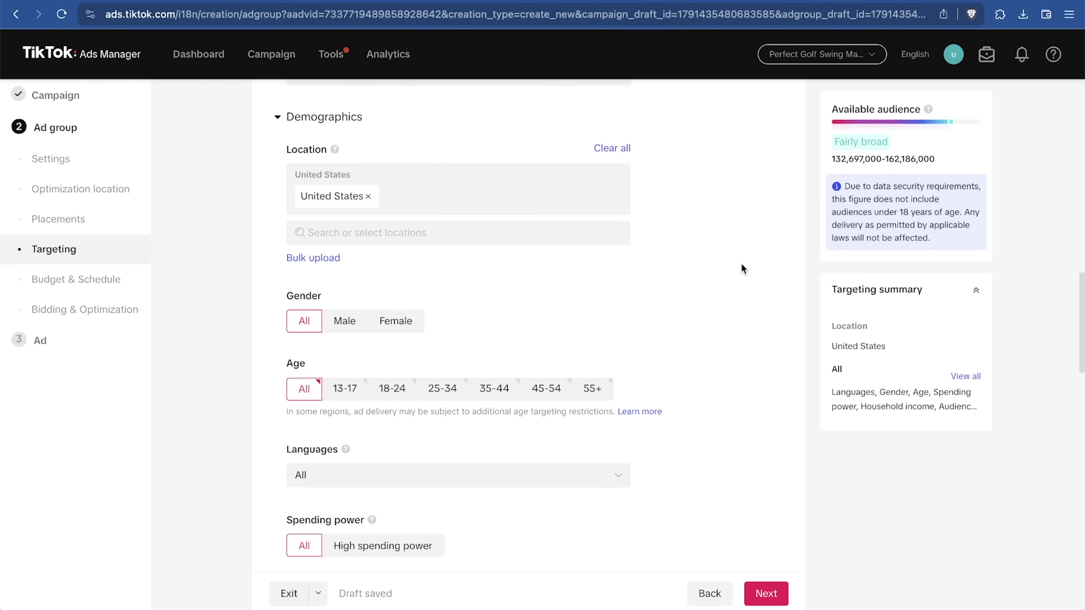
Limit the targeted ages to 18-24, 25-34, 35-44, 45-54 and 55+
{"action": "scroll", "coordinate": [744, 269], "scroll_direction": "down", "scroll_amount": 2}
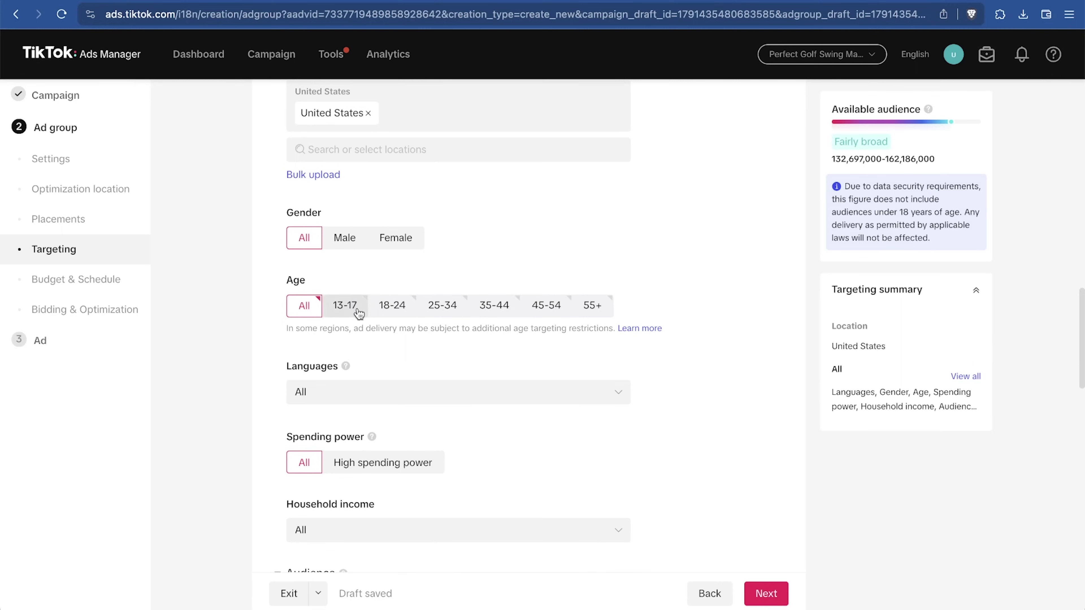
{"action": "left_click", "coordinate": [392, 308]}
{"action": "left_click", "coordinate": [446, 311]}
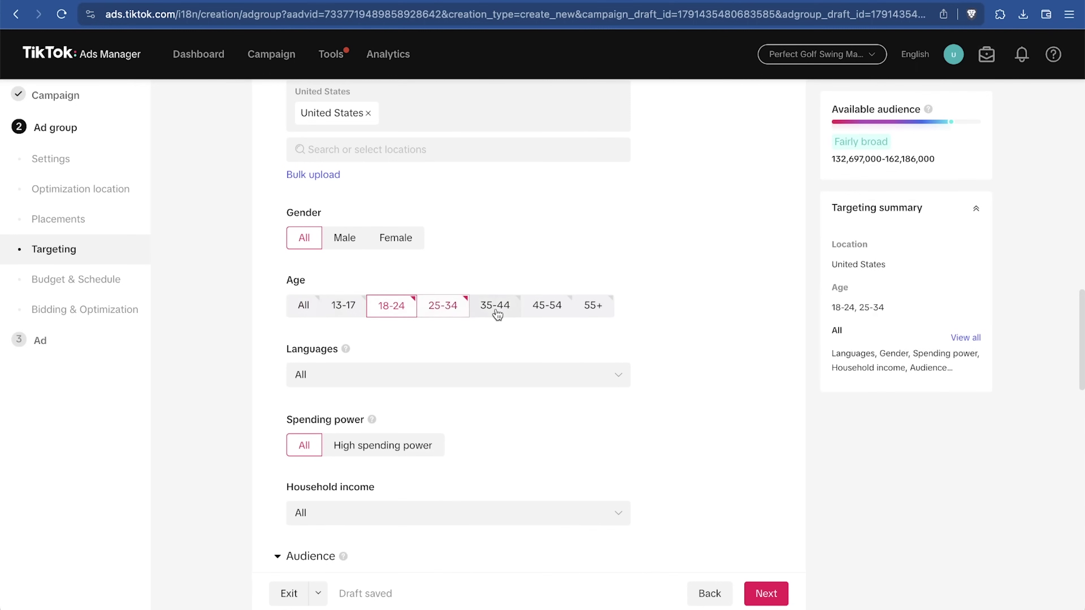
{"action": "left_click", "coordinate": [496, 311]}
{"action": "left_click", "coordinate": [548, 311]}
{"action": "left_click", "coordinate": [583, 314]}
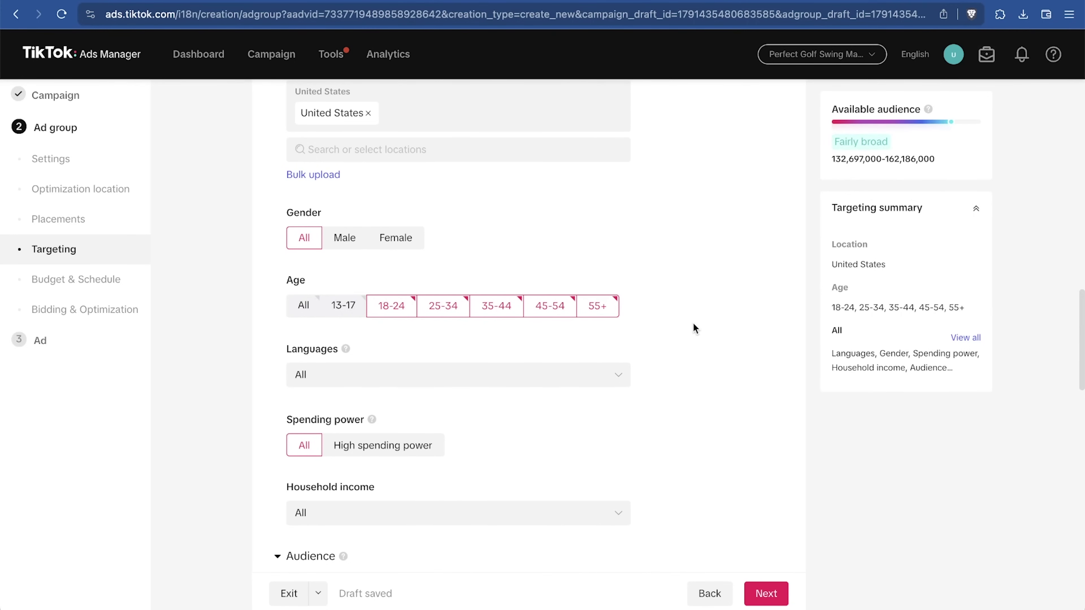
Set the targeted spending power to High spending power and check the household income choices
{"action": "scroll", "coordinate": [694, 325], "scroll_direction": "down", "scroll_amount": 3}
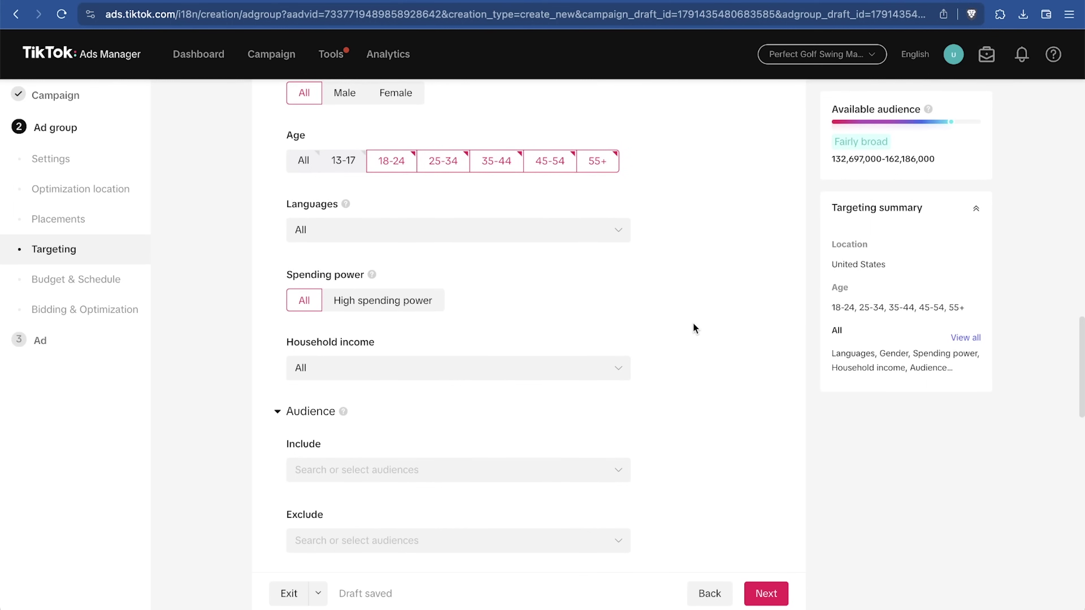
{"action": "left_click", "coordinate": [399, 302]}
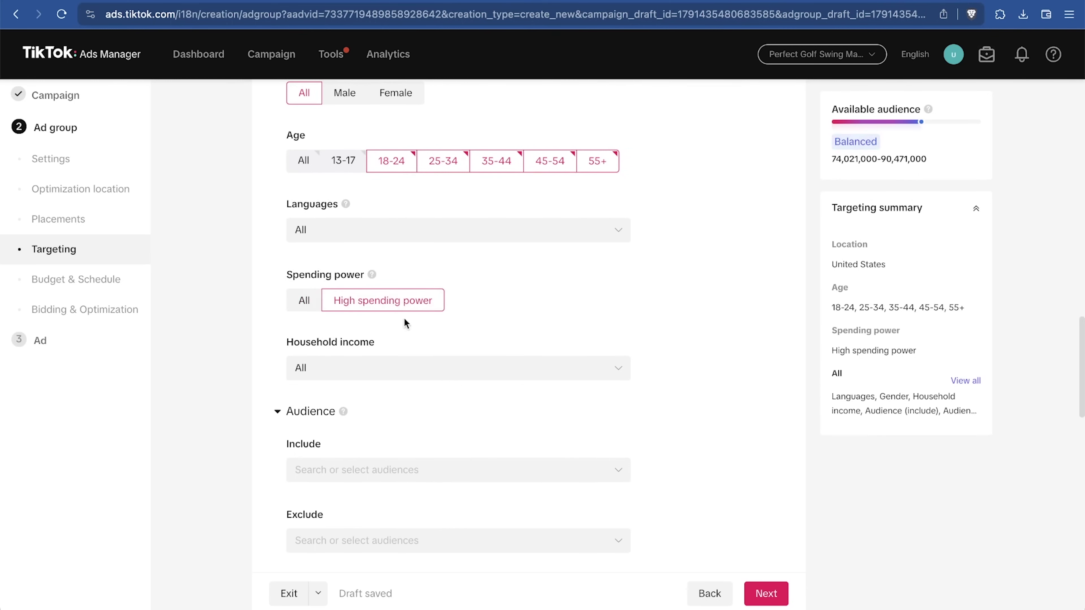
{"action": "left_click", "coordinate": [402, 368]}
{"action": "left_click", "coordinate": [560, 321]}
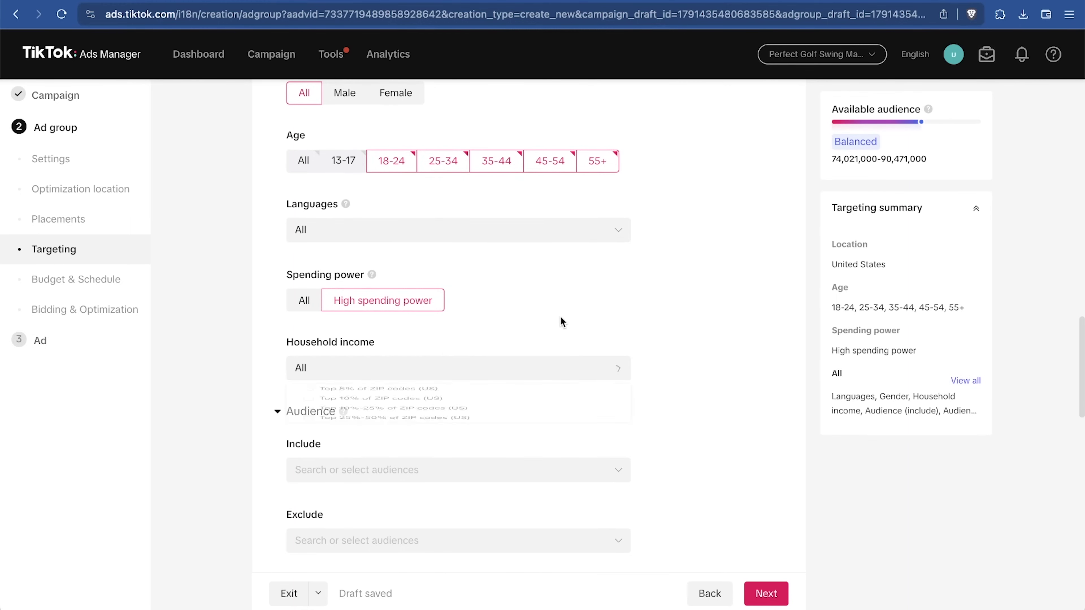
Check the choices for audiences to include in the ad group's targeting
{"action": "scroll", "coordinate": [685, 376], "scroll_direction": "down", "scroll_amount": 3}
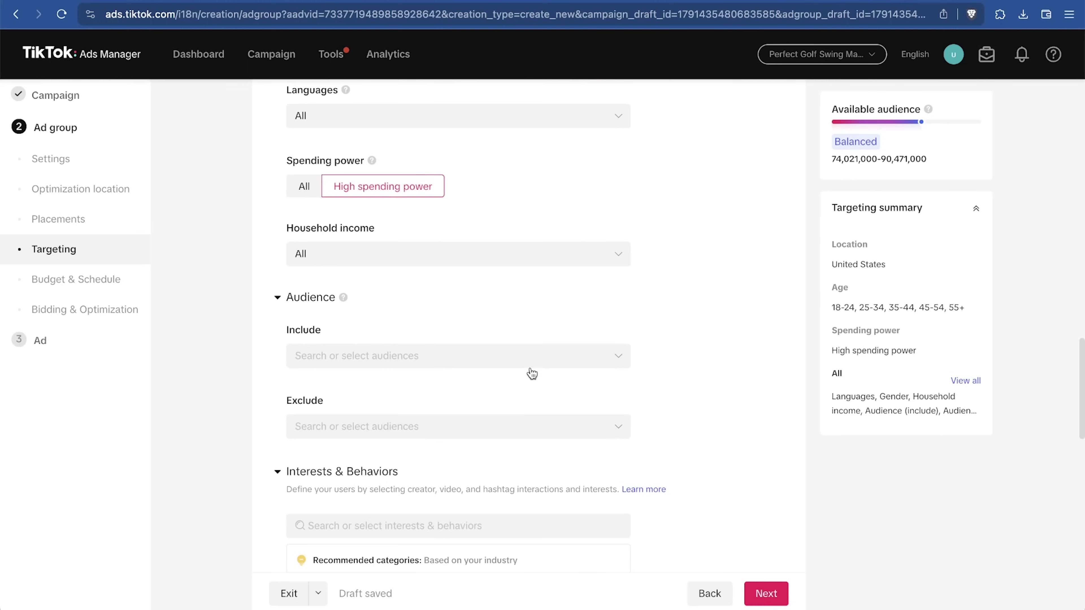
{"action": "left_click", "coordinate": [538, 359]}
{"action": "left_click", "coordinate": [620, 314]}
Search the interests and behaviors for golf and add Golf as a targeted interest
{"action": "scroll", "coordinate": [646, 314], "scroll_direction": "down", "scroll_amount": 1}
{"action": "scroll", "coordinate": [646, 314], "scroll_direction": "down", "scroll_amount": 2}
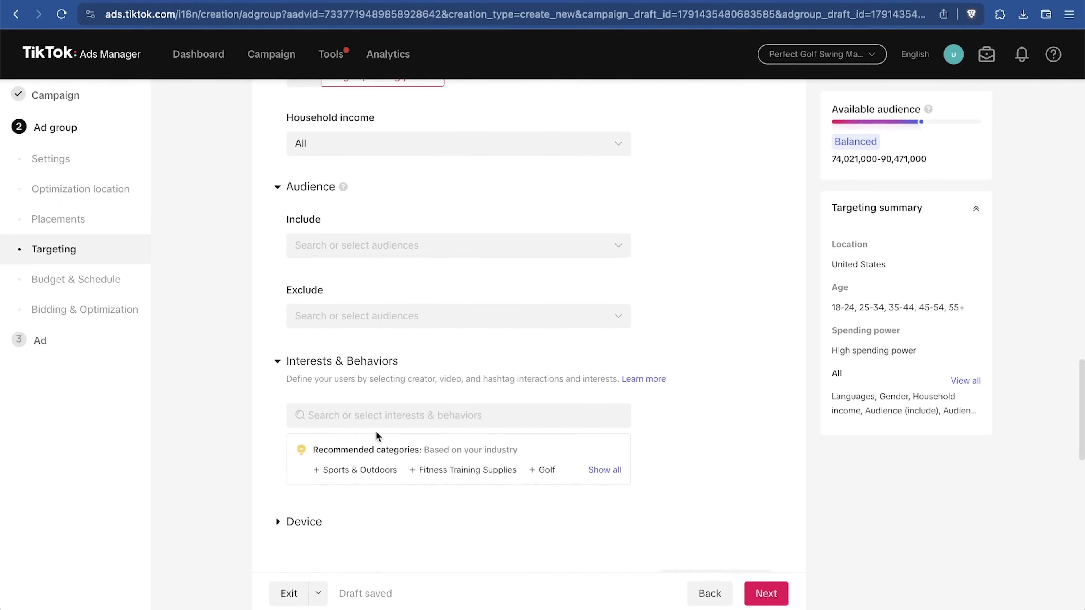
{"action": "left_click", "coordinate": [500, 421]}
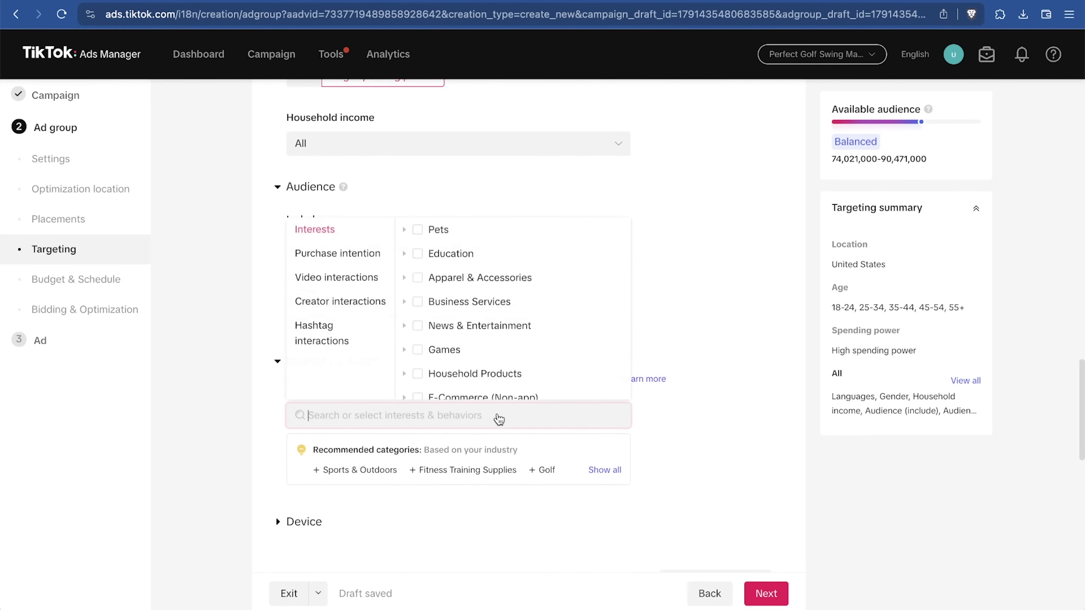
{"action": "type", "text": "golf"}
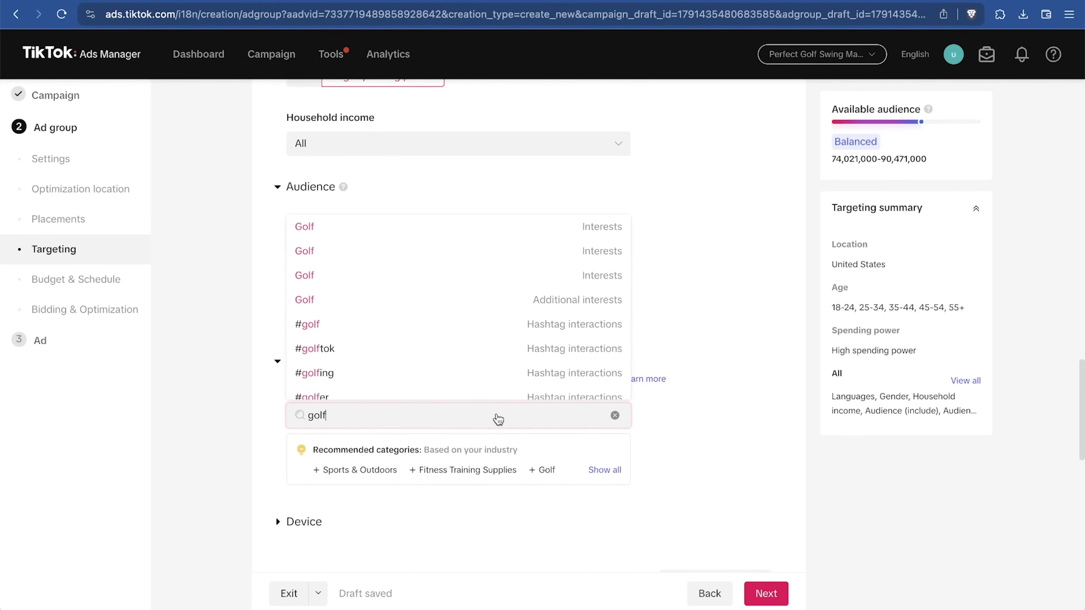
{"action": "left_click", "coordinate": [360, 236]}
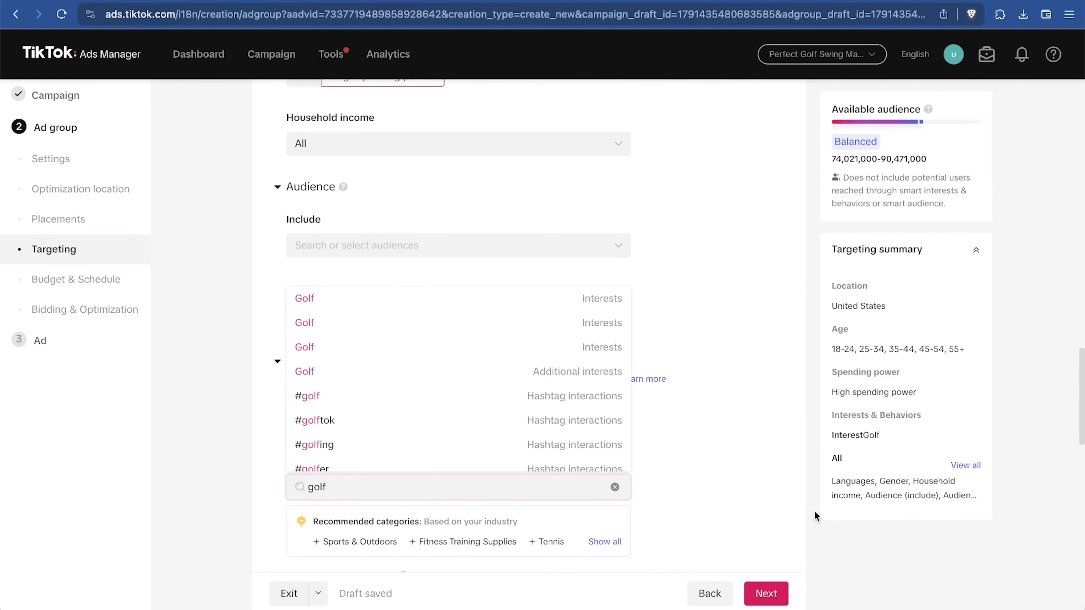
{"action": "left_click", "coordinate": [702, 499]}
{"action": "scroll", "coordinate": [703, 499], "scroll_direction": "down", "scroll_amount": 2}
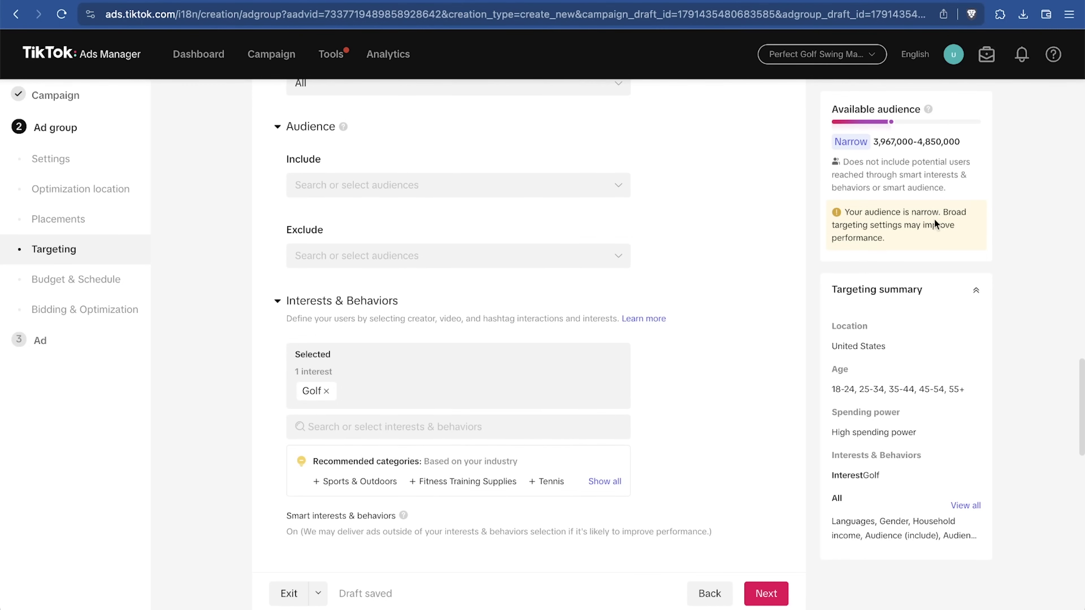
Review the demographic targeting and remove the Golf interest from Interests & Behaviors
{"action": "scroll", "coordinate": [732, 428], "scroll_direction": "up", "scroll_amount": 5}
{"action": "scroll", "coordinate": [732, 428], "scroll_direction": "down", "scroll_amount": 3}
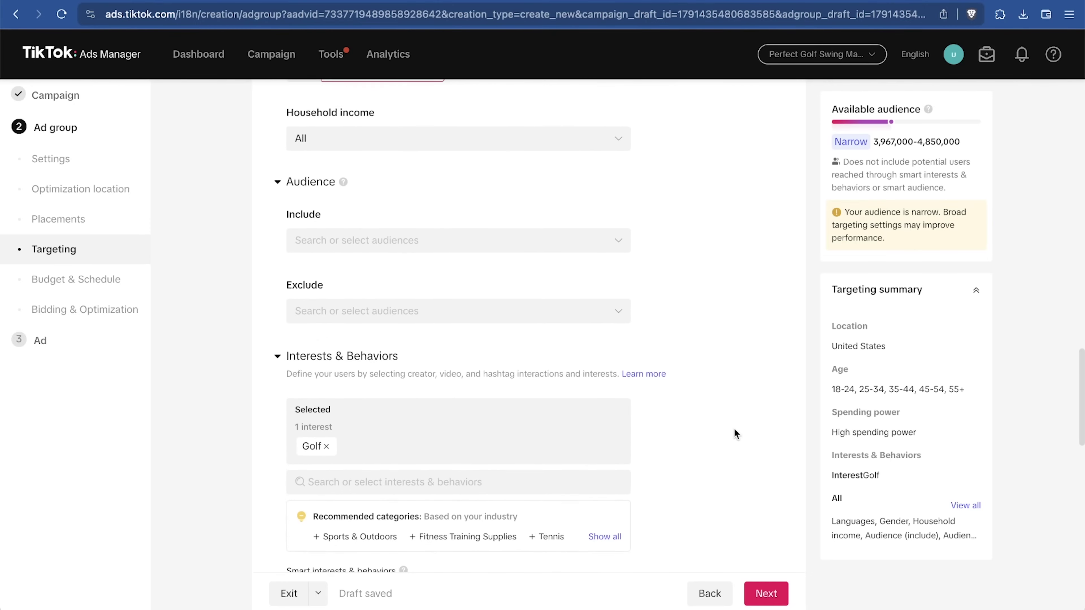
{"action": "scroll", "coordinate": [782, 354], "scroll_direction": "up", "scroll_amount": 6}
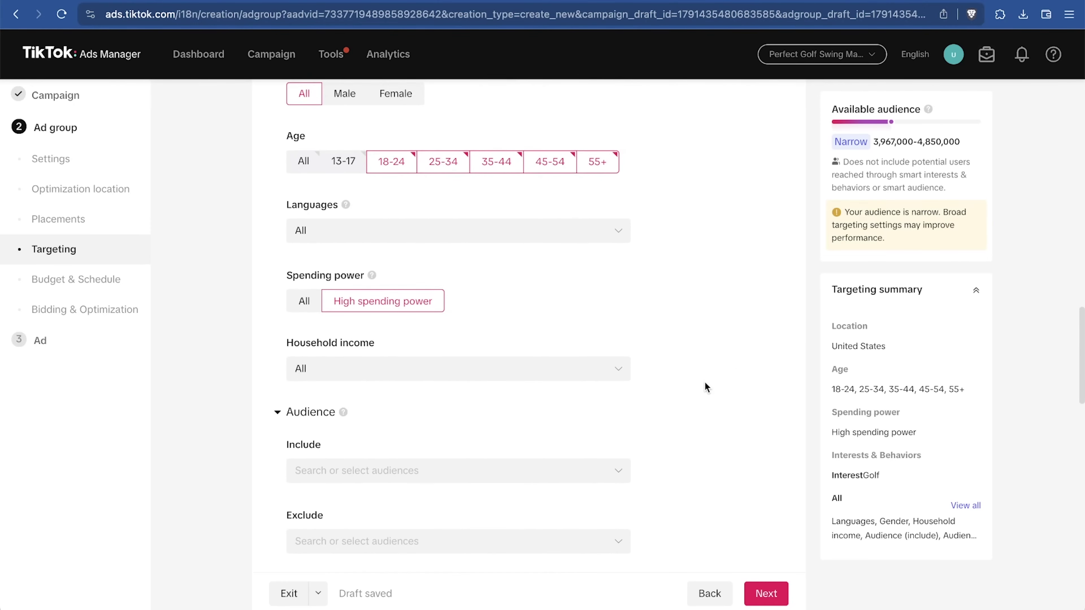
{"action": "scroll", "coordinate": [704, 382], "scroll_direction": "down", "scroll_amount": 7}
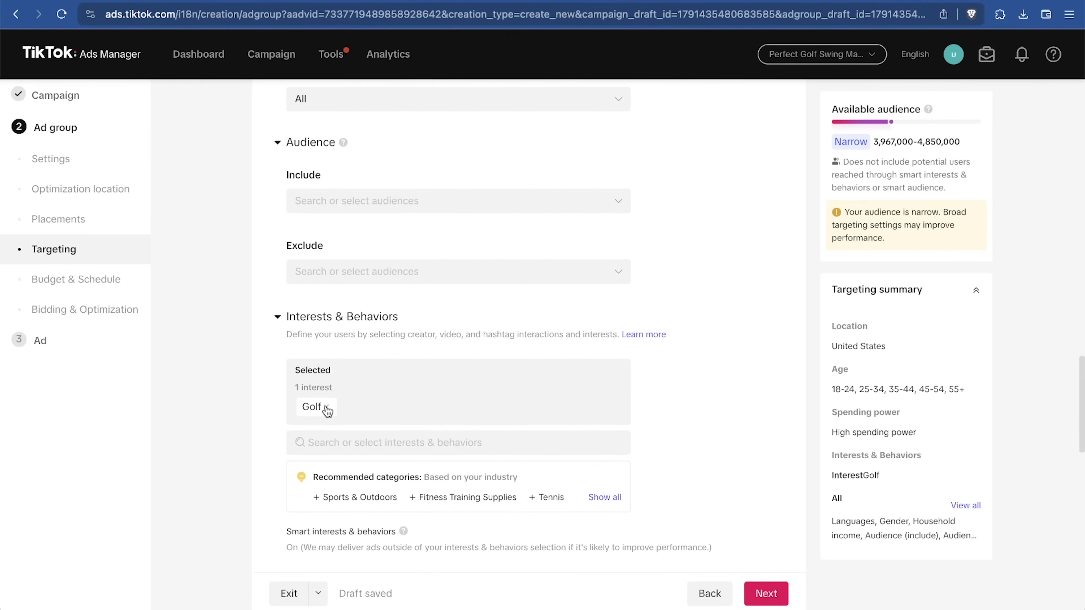
{"action": "left_click", "coordinate": [326, 408]}
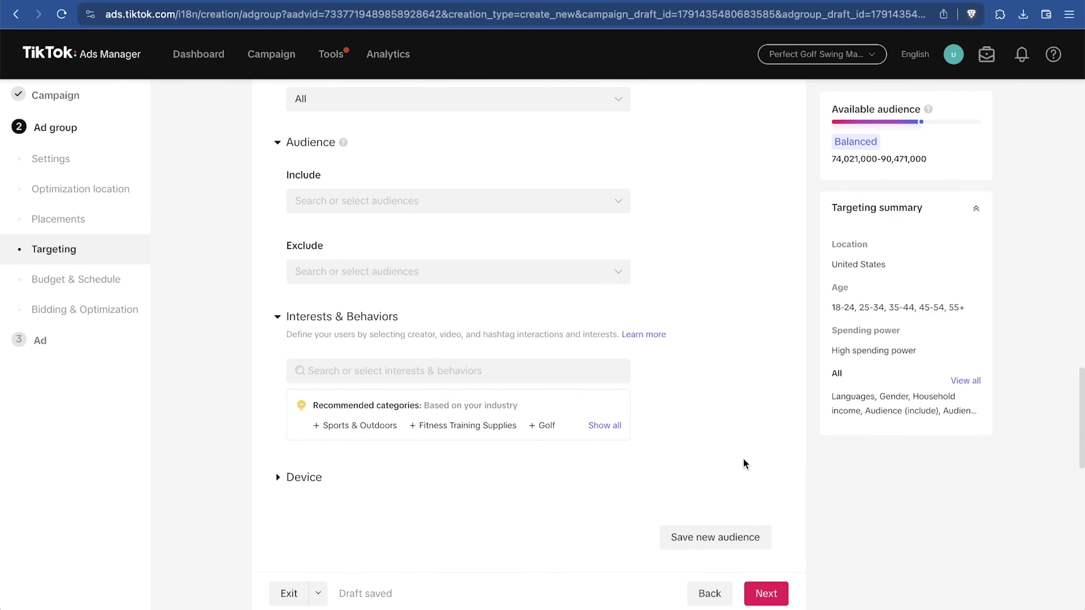
Set the ad group's daily budget to 50 USD
{"action": "scroll", "coordinate": [744, 459], "scroll_direction": "down", "scroll_amount": 2}
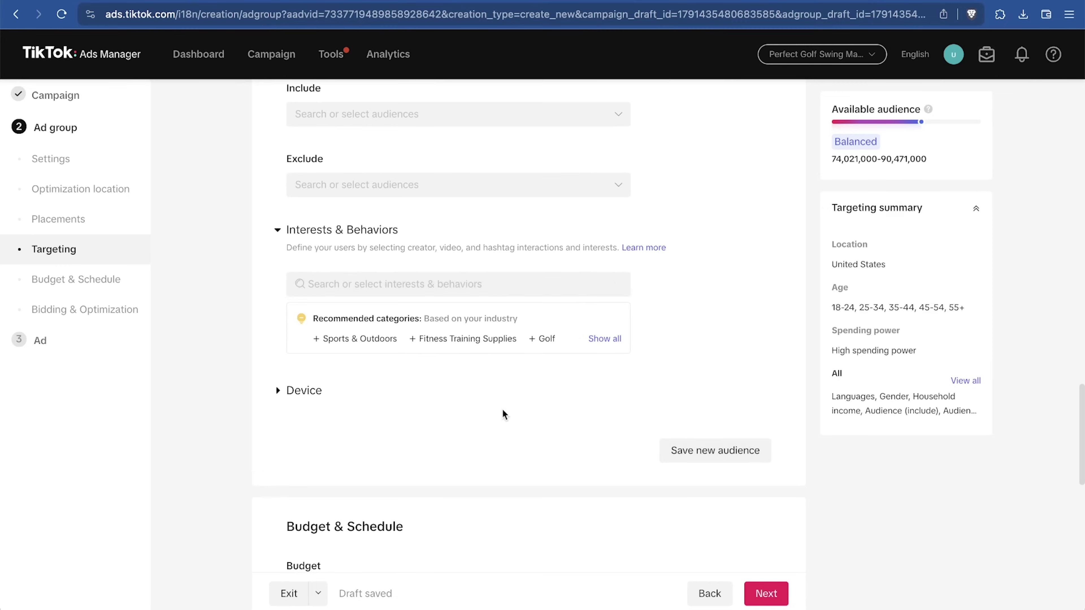
{"action": "scroll", "coordinate": [518, 460], "scroll_direction": "down", "scroll_amount": 6}
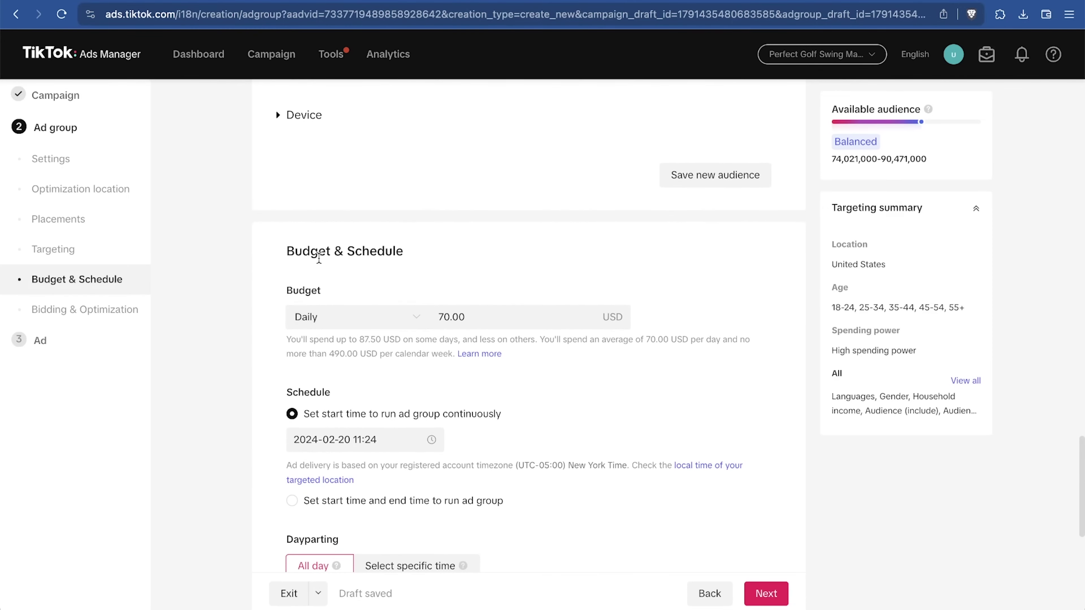
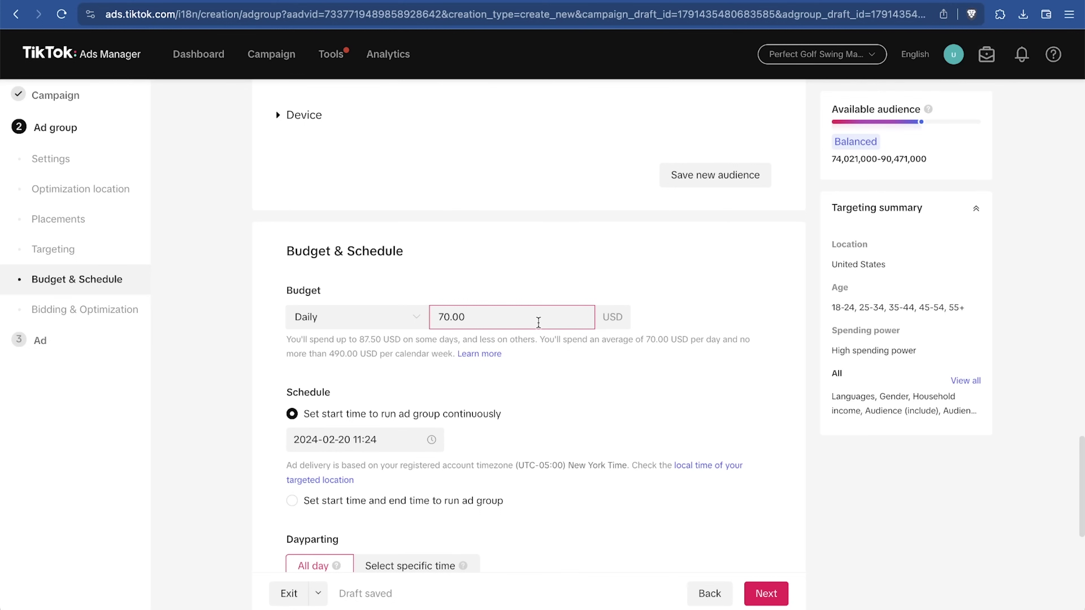
{"action": "key", "text": "BackSpace"}
{"action": "key", "text": "BackSpace"}
{"action": "key", "text": "BackSpace"}
{"action": "key", "text": "BackSpace"}
{"action": "key", "text": "BackSpace"}
{"action": "type", "text": "50"}
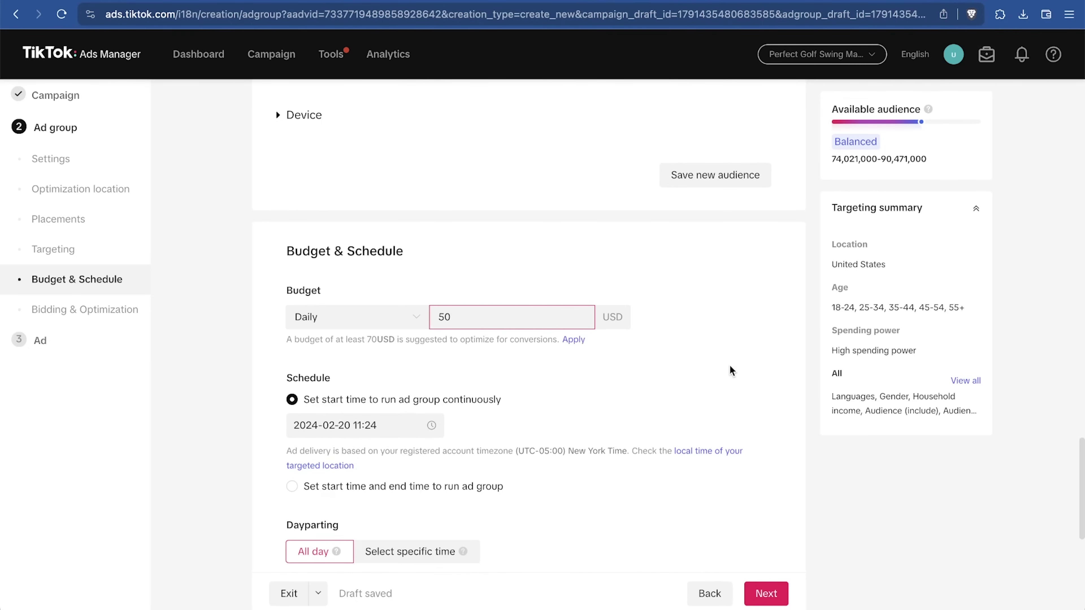
Set the ad group's daily budget to 100 USD
{"action": "scroll", "coordinate": [693, 342], "scroll_direction": "down", "scroll_amount": 3}
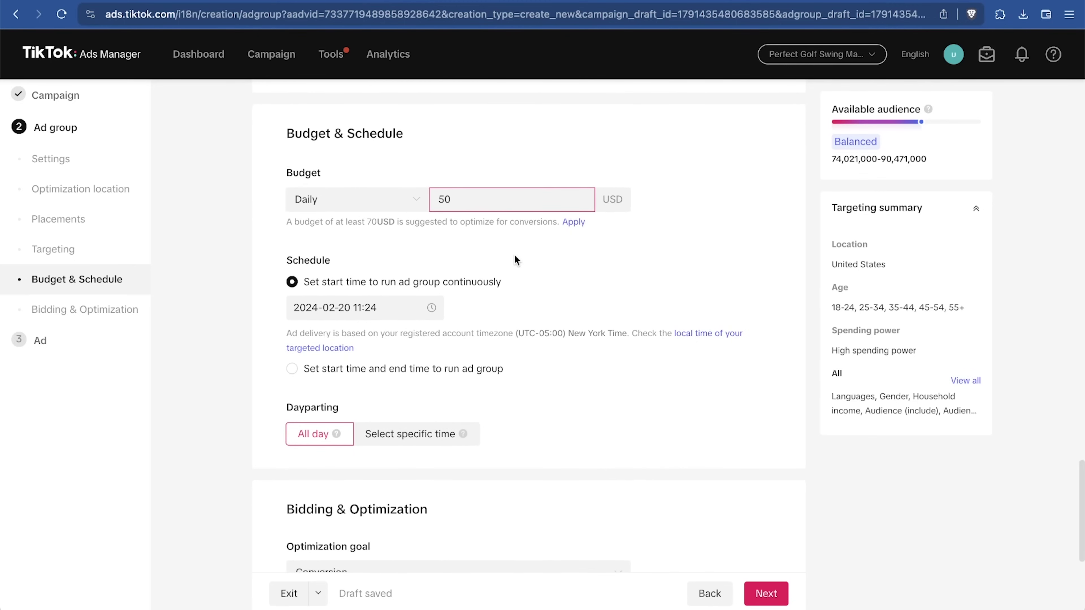
{"action": "scroll", "coordinate": [574, 290], "scroll_direction": "down", "scroll_amount": 3}
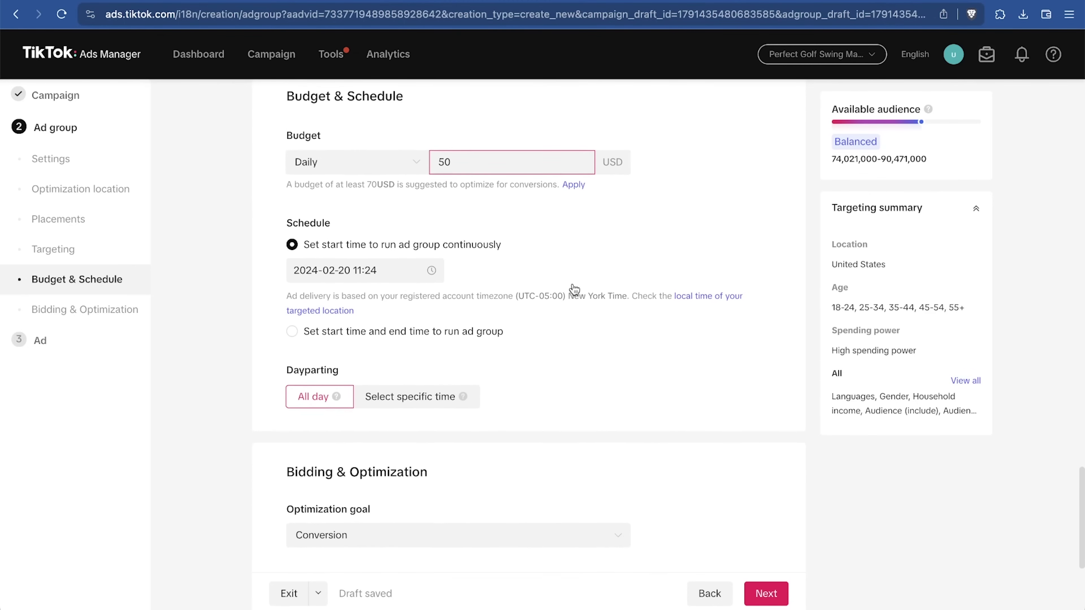
{"action": "scroll", "coordinate": [574, 290], "scroll_direction": "down", "scroll_amount": 1}
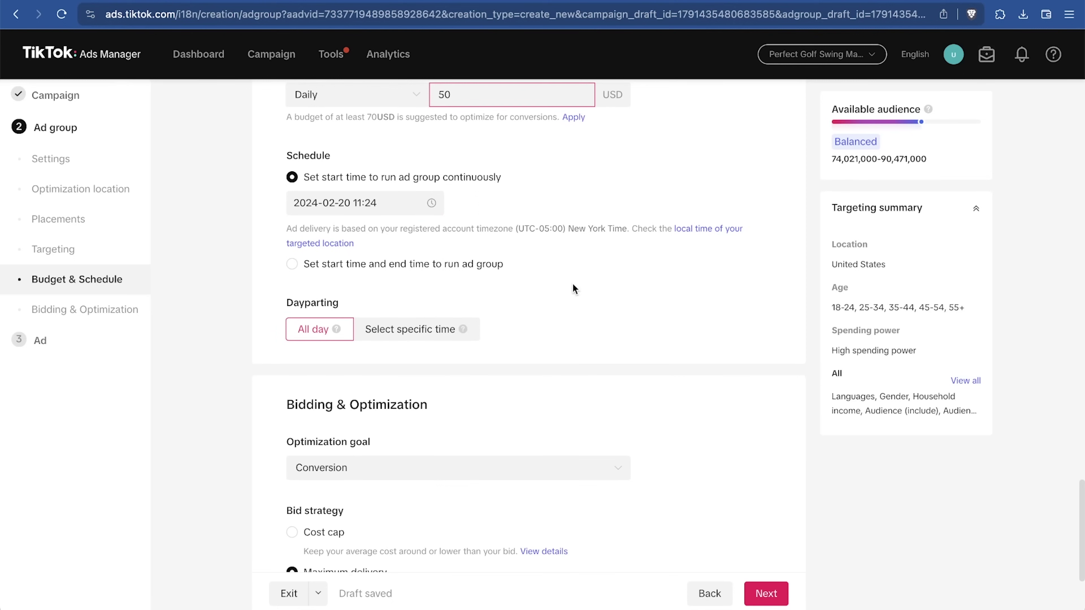
{"action": "key", "text": "BackSpace"}
{"action": "key", "text": "BackSpace"}
{"action": "type", "text": "100"}
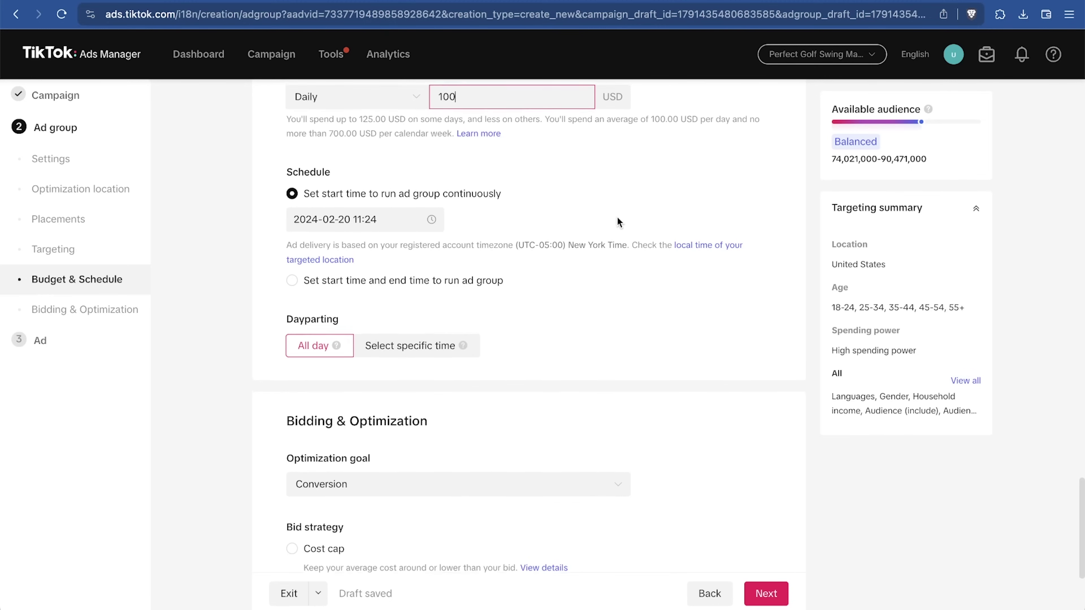
{"action": "scroll", "coordinate": [617, 217], "scroll_direction": "up", "scroll_amount": 3}
{"action": "left_click", "coordinate": [574, 185]}
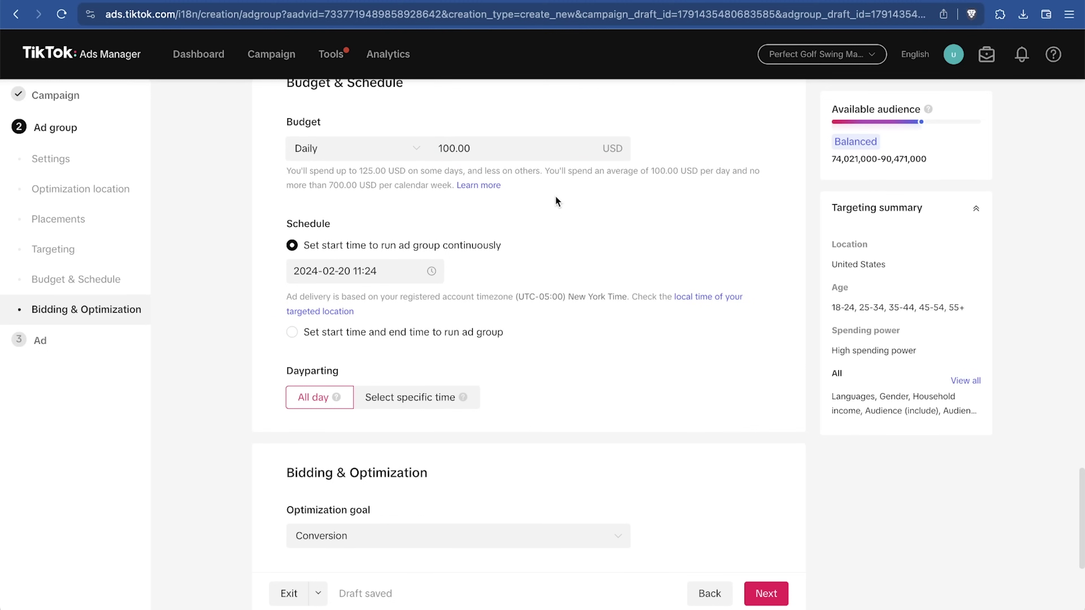
Try the Cost cap bid strategy, comparing its details with Maximum delivery, and set the strategy back to Maximum delivery
{"action": "scroll", "coordinate": [556, 197], "scroll_direction": "down", "scroll_amount": 5}
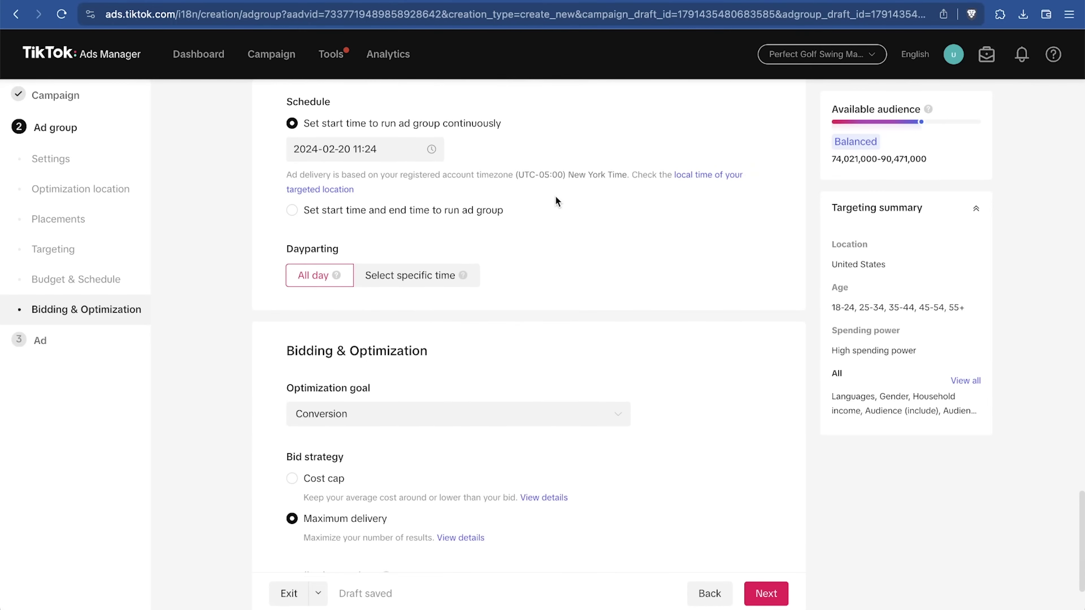
{"action": "scroll", "coordinate": [555, 199], "scroll_direction": "up", "scroll_amount": 2}
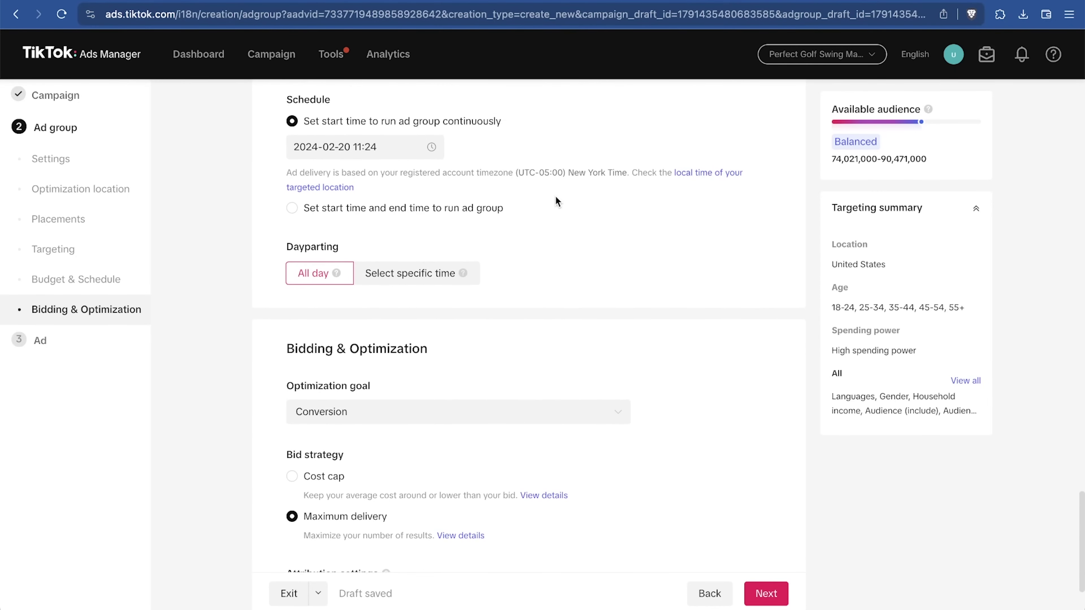
{"action": "scroll", "coordinate": [555, 199], "scroll_direction": "down", "scroll_amount": 3}
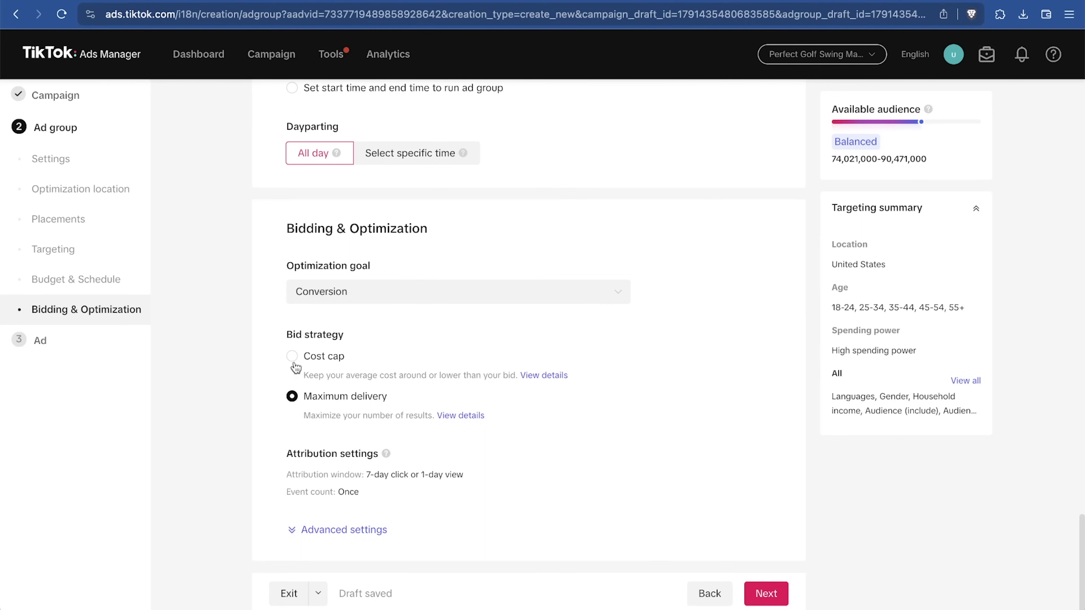
{"action": "mouse_move", "coordinate": [466, 421]}
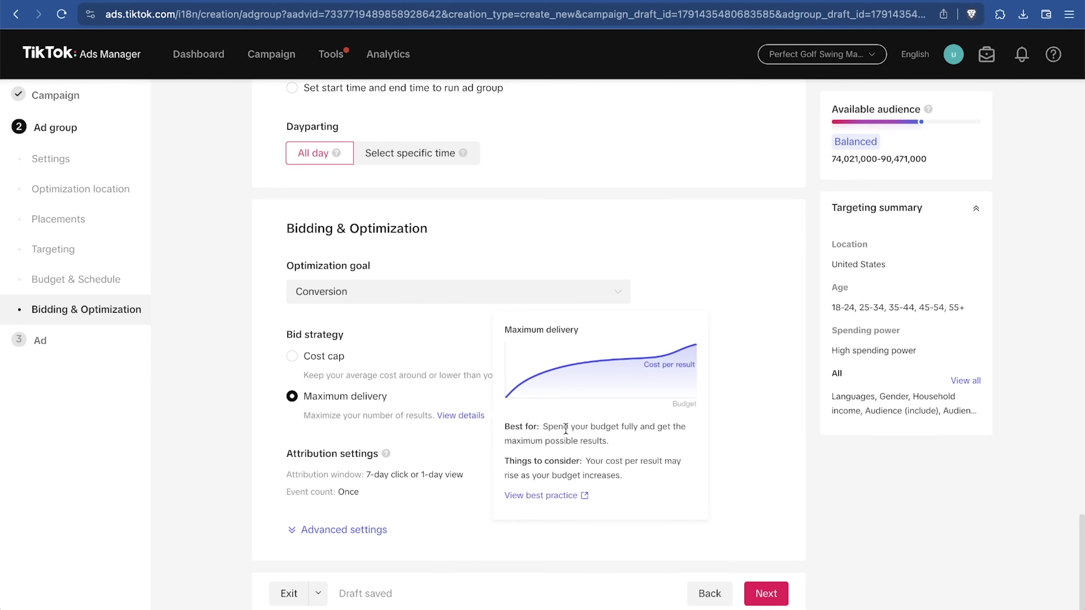
{"action": "left_click", "coordinate": [336, 357]}
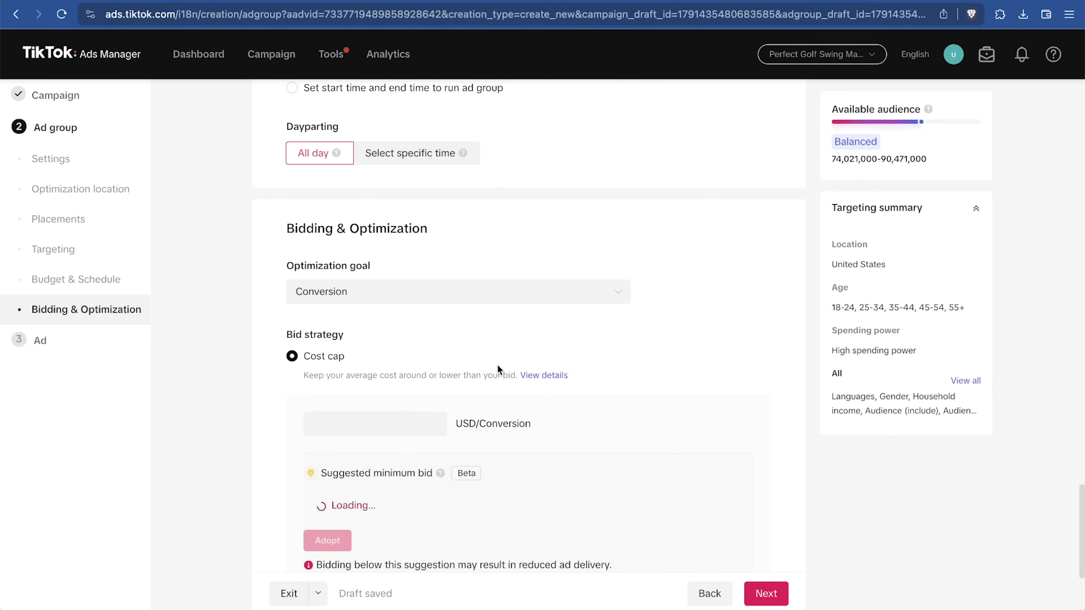
{"action": "mouse_move", "coordinate": [412, 366]}
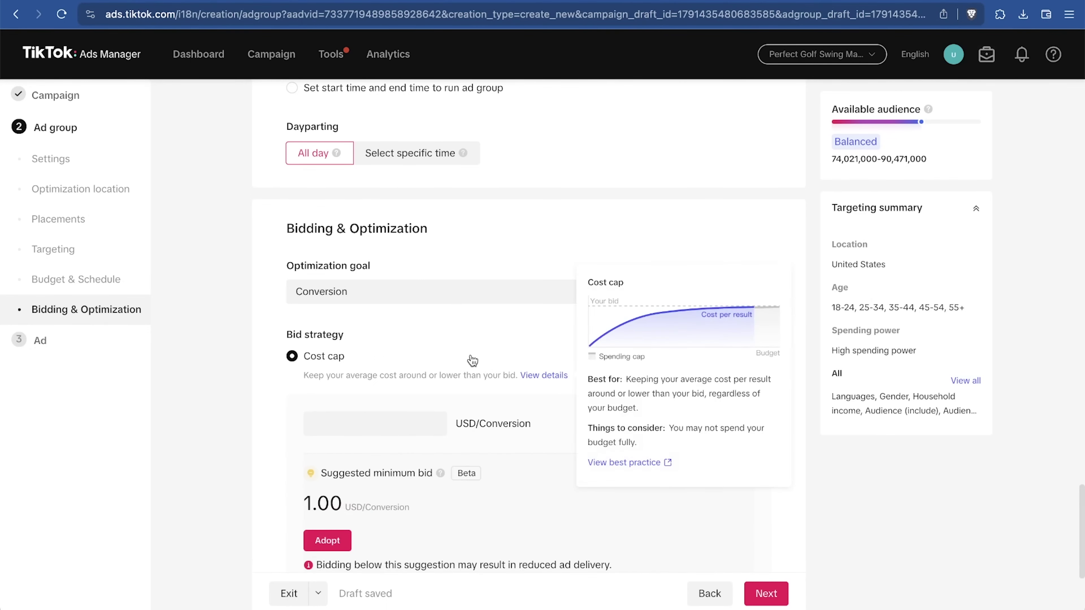
{"action": "scroll", "coordinate": [472, 361], "scroll_direction": "down", "scroll_amount": 3}
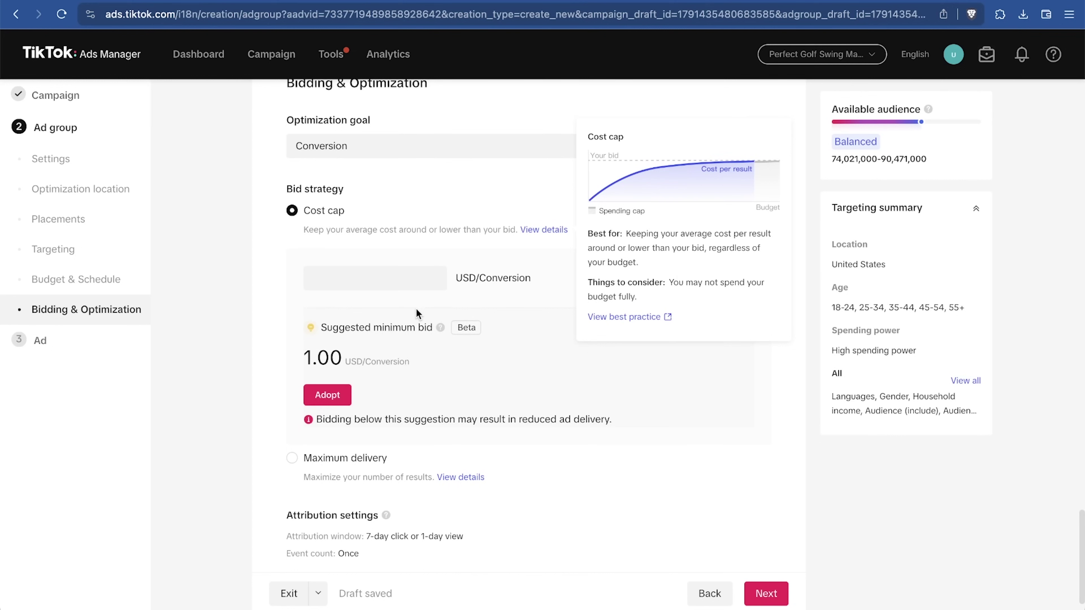
{"action": "left_click", "coordinate": [410, 282]}
{"action": "type", "text": "0"}
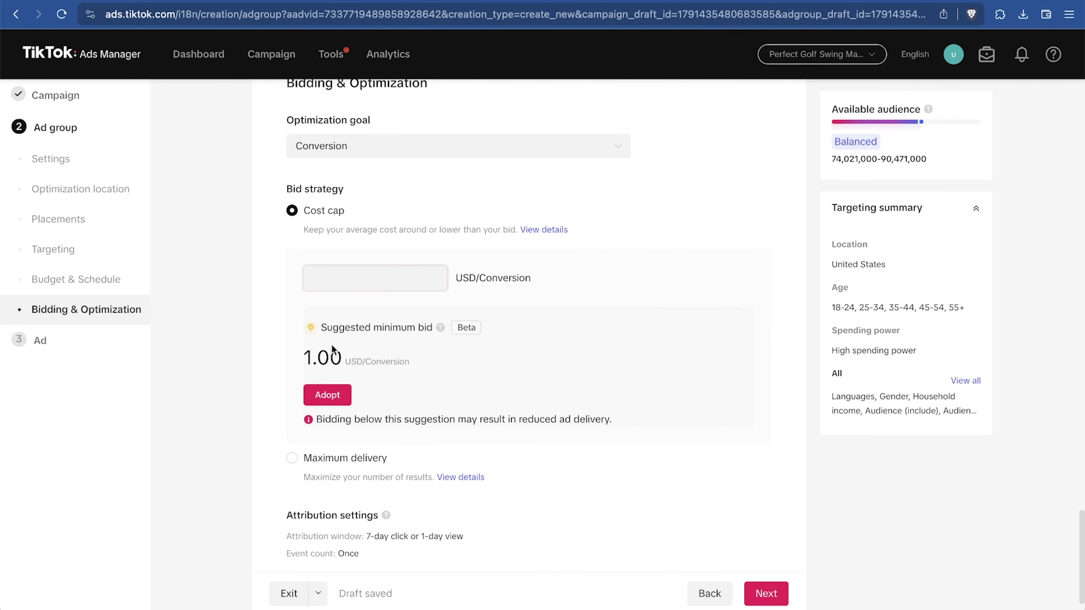
{"action": "left_click", "coordinate": [292, 474]}
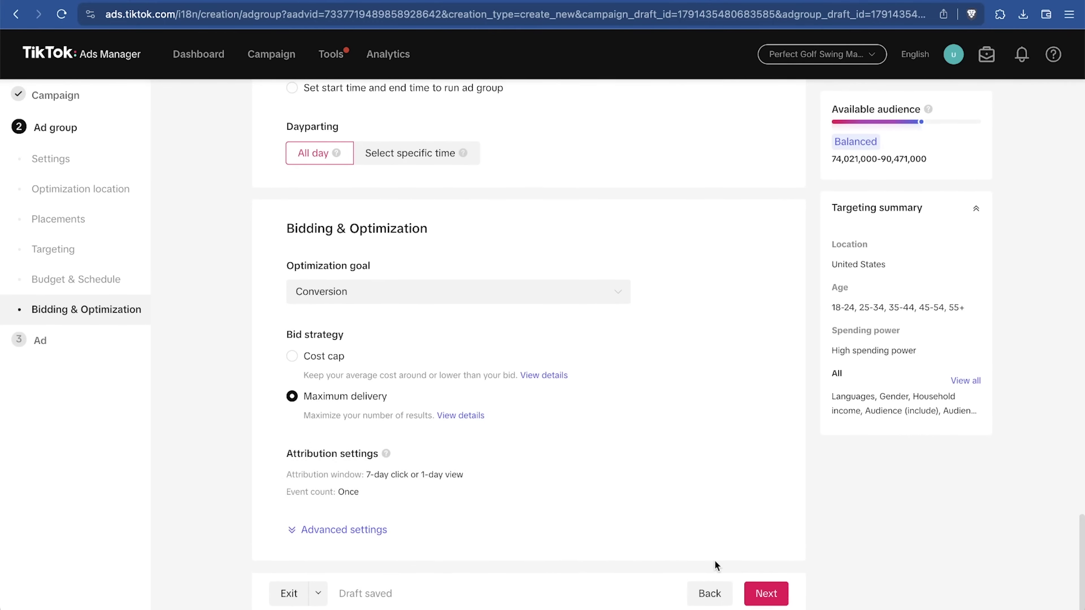
Try to continue to the ad stage, and set the website pixel's optimization event to Complete Payment
{"action": "left_click", "coordinate": [764, 596]}
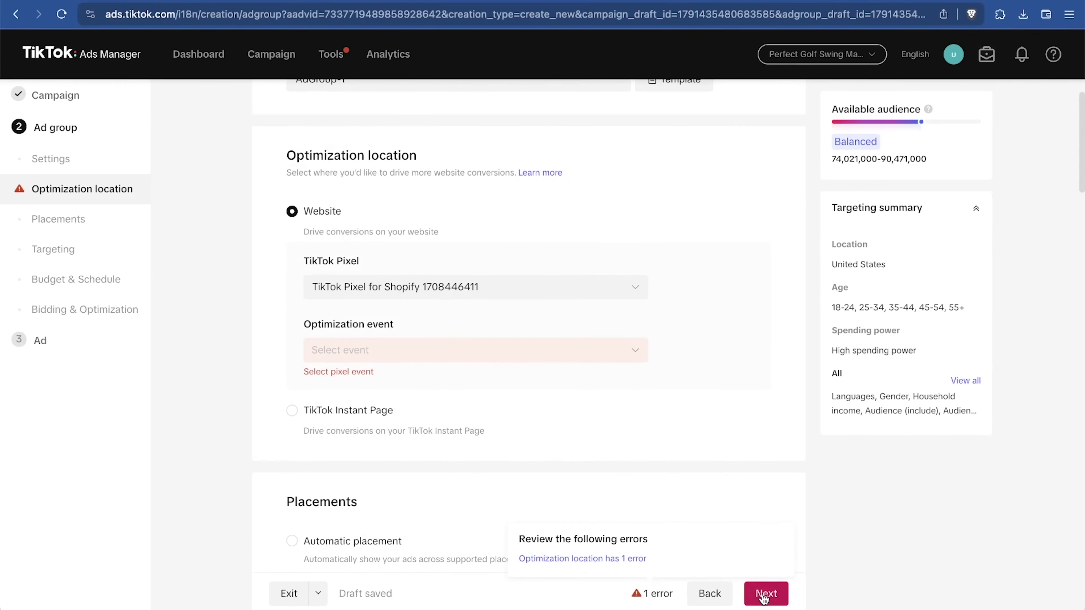
{"action": "left_click", "coordinate": [396, 342]}
{"action": "scroll", "coordinate": [687, 351], "scroll_direction": "down", "scroll_amount": 2}
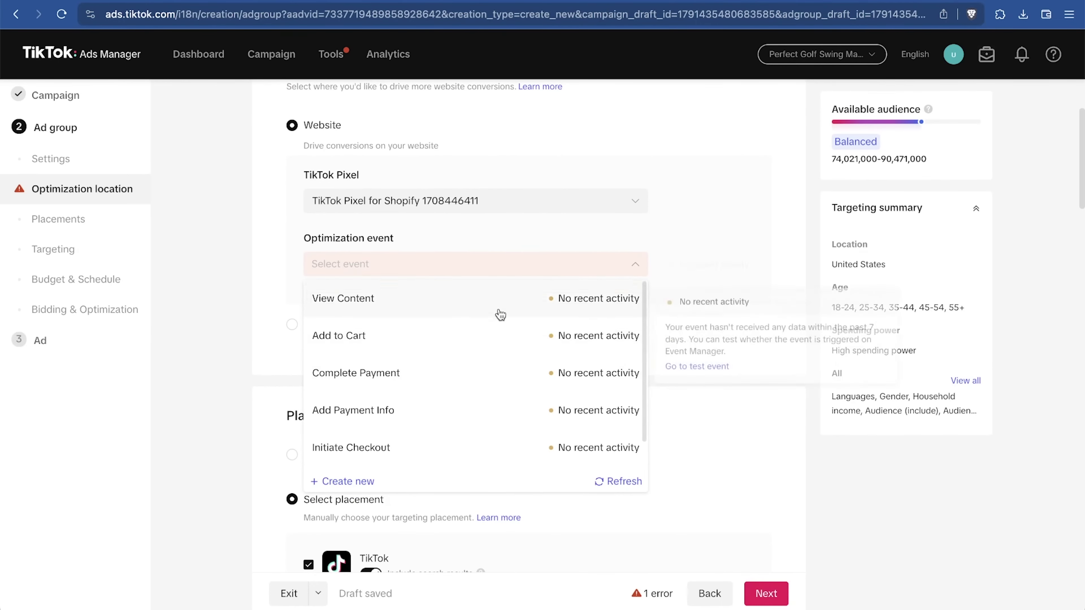
{"action": "scroll", "coordinate": [484, 383], "scroll_direction": "down", "scroll_amount": 1}
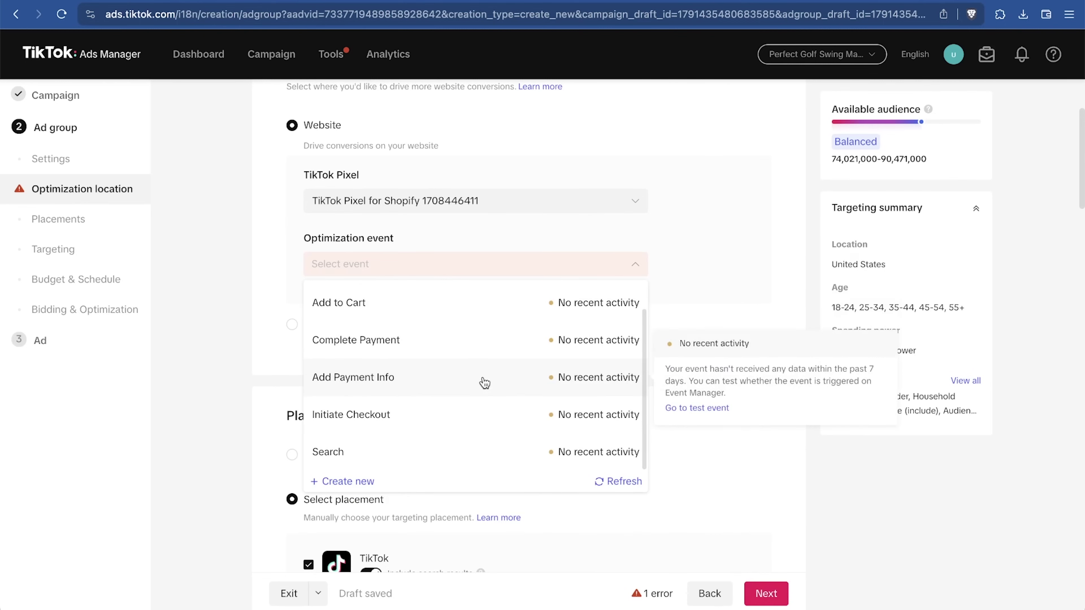
{"action": "scroll", "coordinate": [446, 342], "scroll_direction": "up", "scroll_amount": 1}
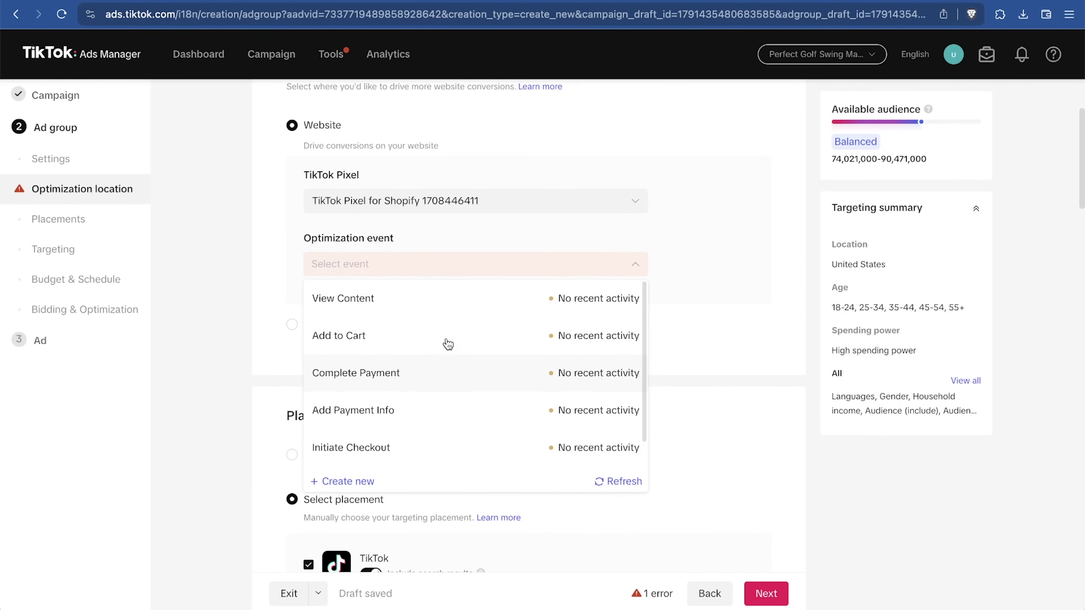
{"action": "left_click", "coordinate": [459, 377]}
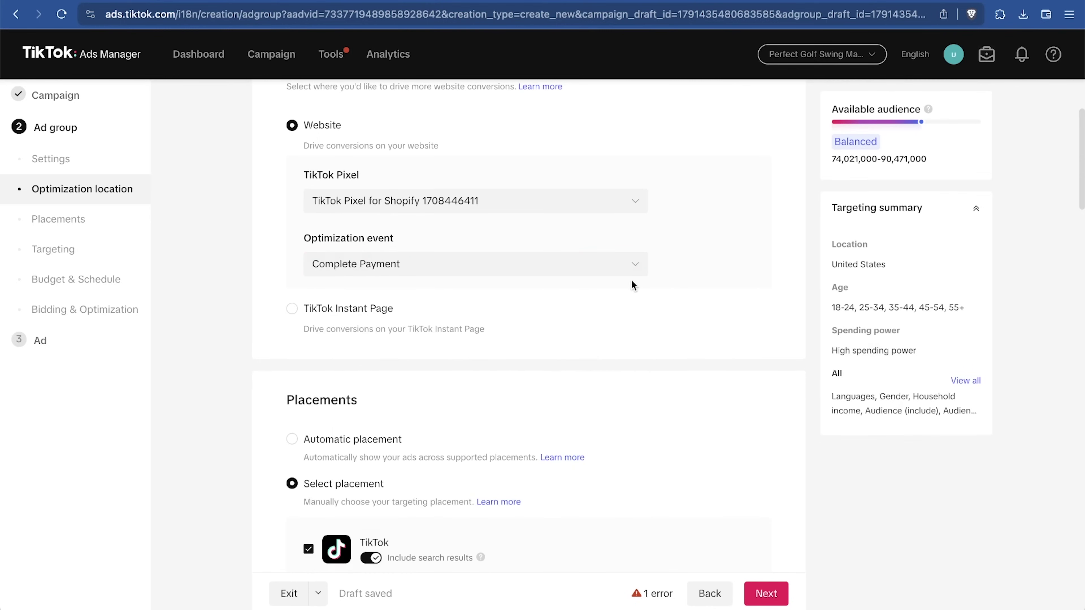
{"action": "left_click", "coordinate": [603, 265]}
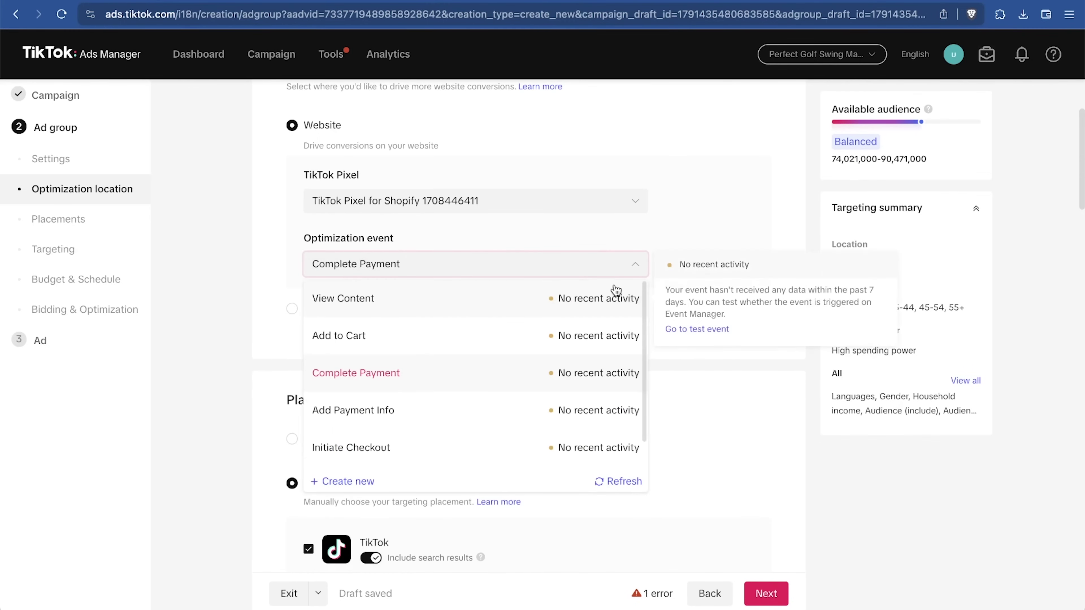
{"action": "left_click", "coordinate": [713, 232]}
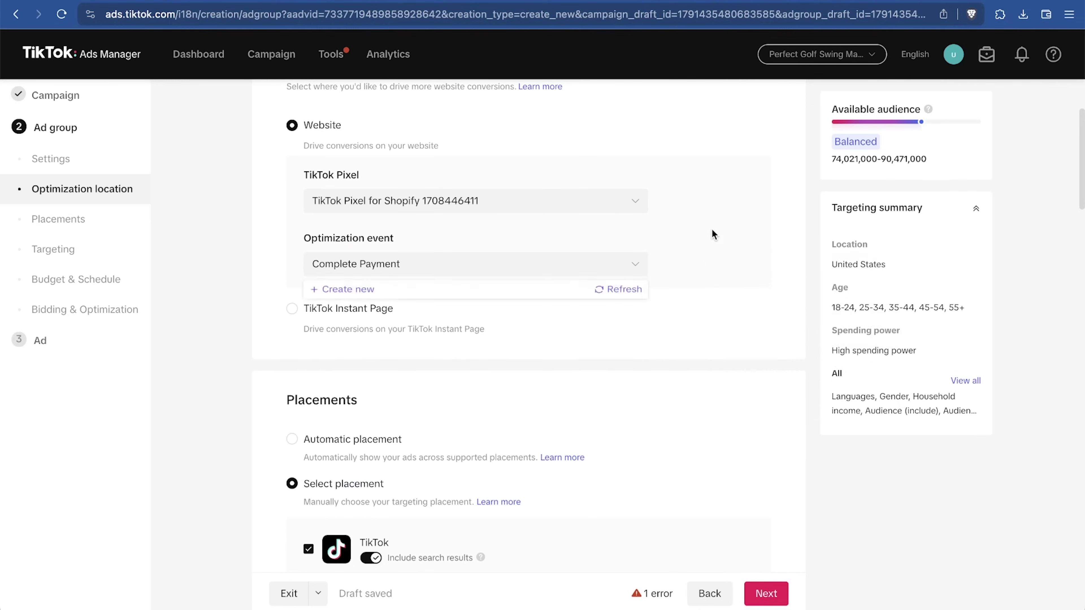
Continue to the ad stage and set the ad name to GolfMat-UGC1 in place of the date and time
{"action": "scroll", "coordinate": [711, 228], "scroll_direction": "down", "scroll_amount": 15}
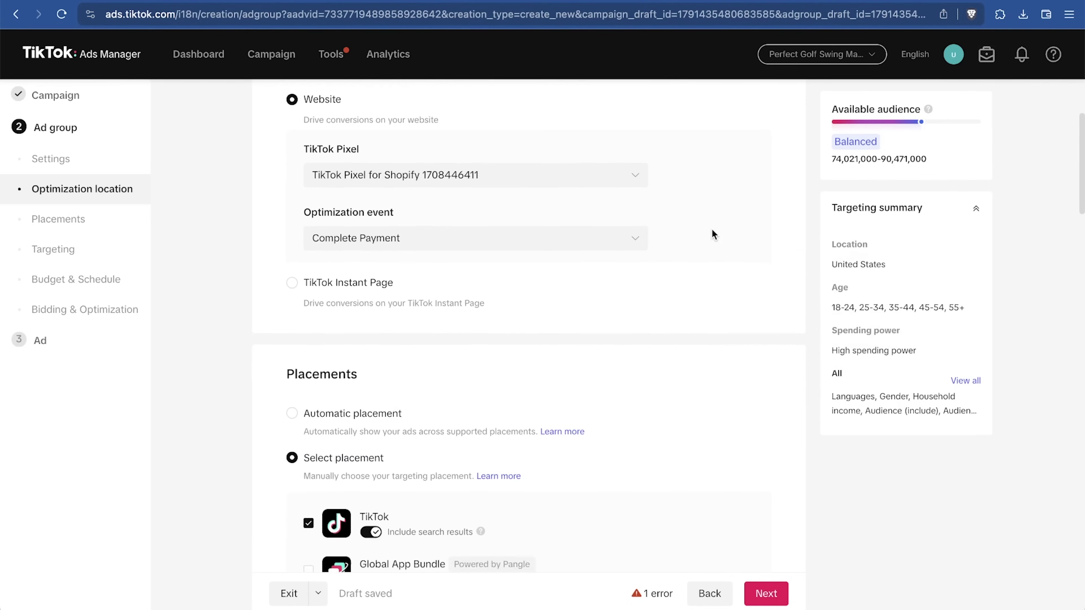
{"action": "left_click", "coordinate": [766, 593]}
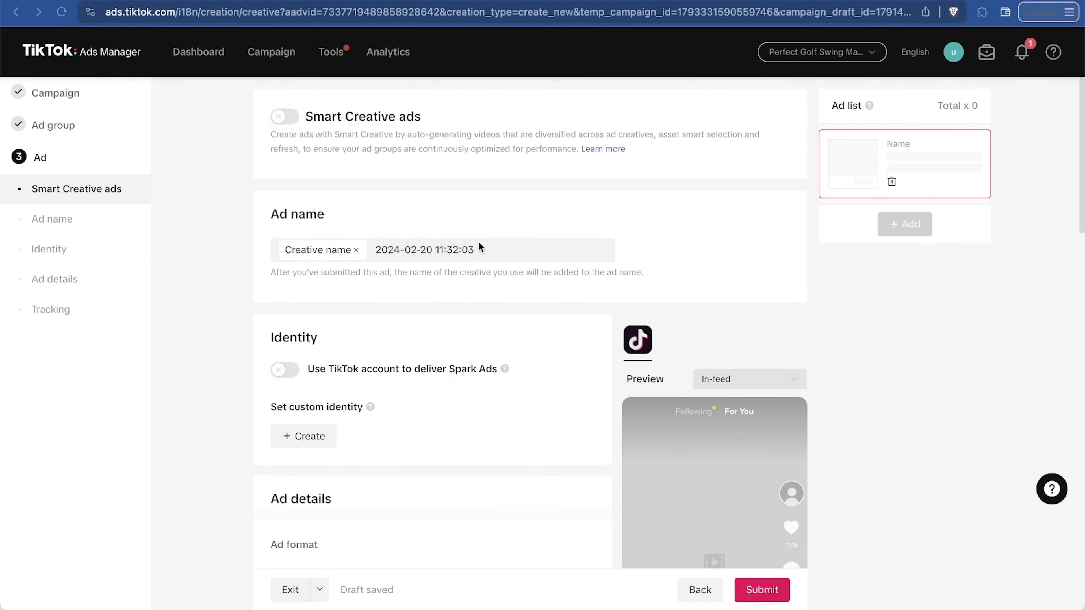
{"action": "left_click_drag", "start_coordinate": [489, 257], "coordinate": [377, 253]}
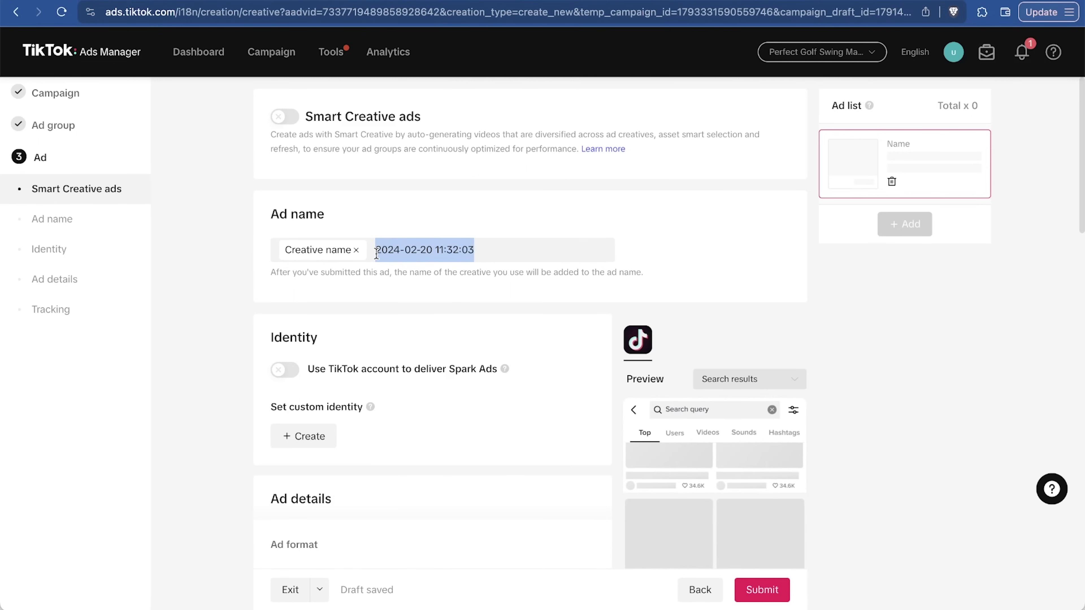
{"action": "type", "text": "Golf Sw"}
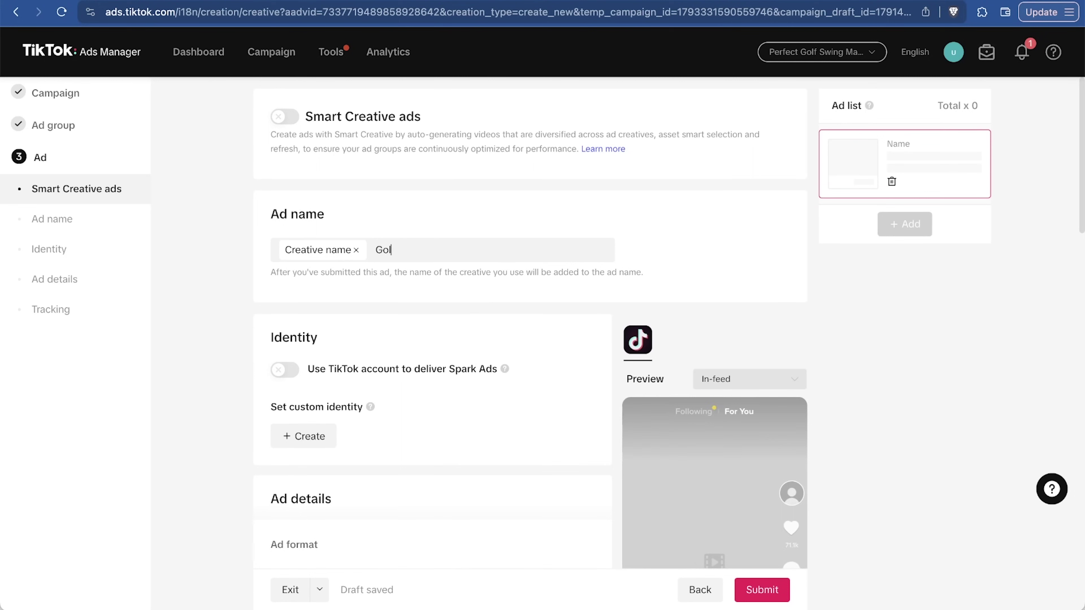
{"action": "key", "text": "BackSpace"}
{"action": "key", "text": "BackSpace"}
{"action": "key", "text": "BackSpace"}
{"action": "key", "text": "BackSpace"}
{"action": "type", "text": "fMat-UGC1"}
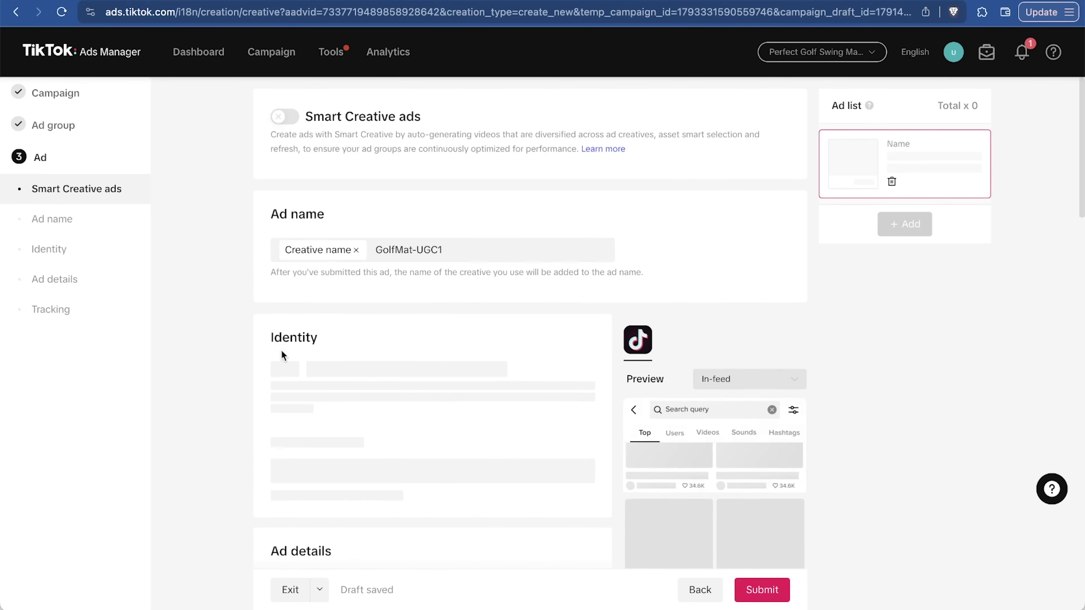
Create a new custom identity for the ad with the display name Perfect Swing Golf Mat
{"action": "mouse_move", "coordinate": [509, 376]}
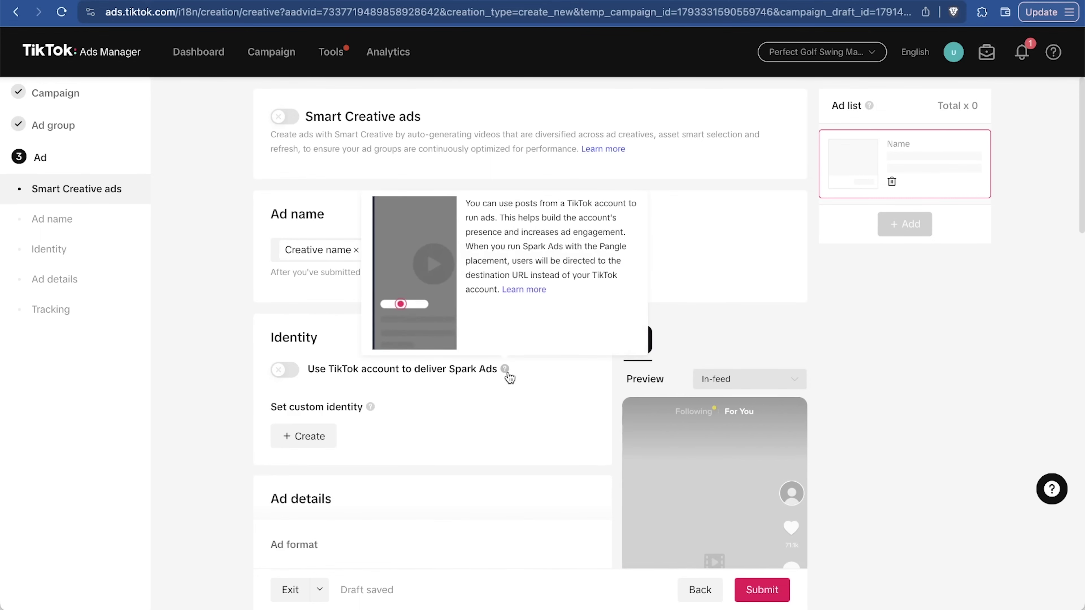
{"action": "scroll", "coordinate": [508, 376], "scroll_direction": "down", "scroll_amount": 4}
{"action": "left_click", "coordinate": [309, 278]}
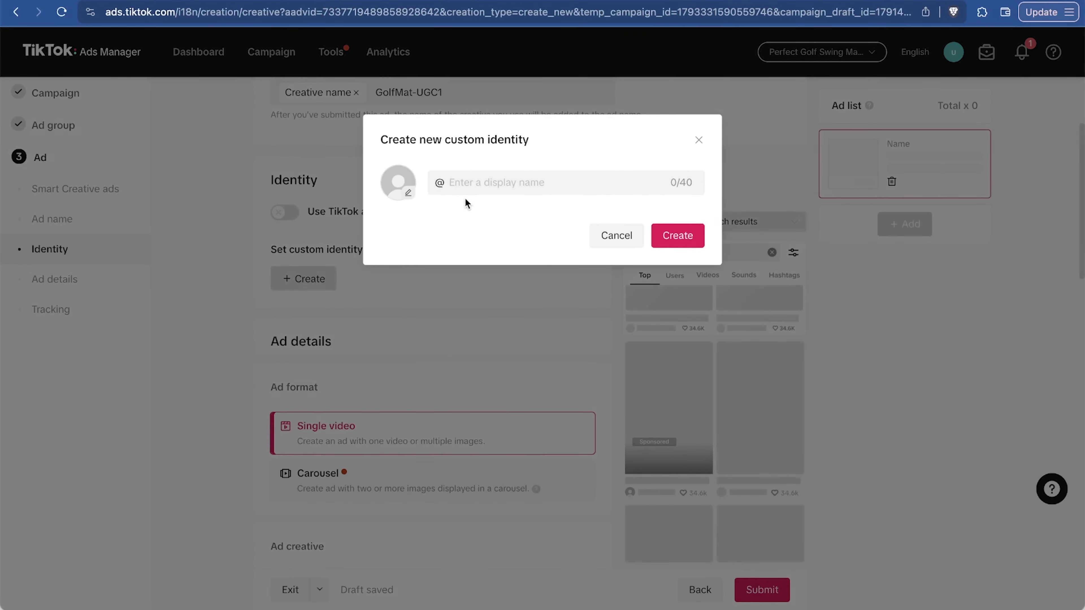
{"action": "left_click", "coordinate": [482, 189]}
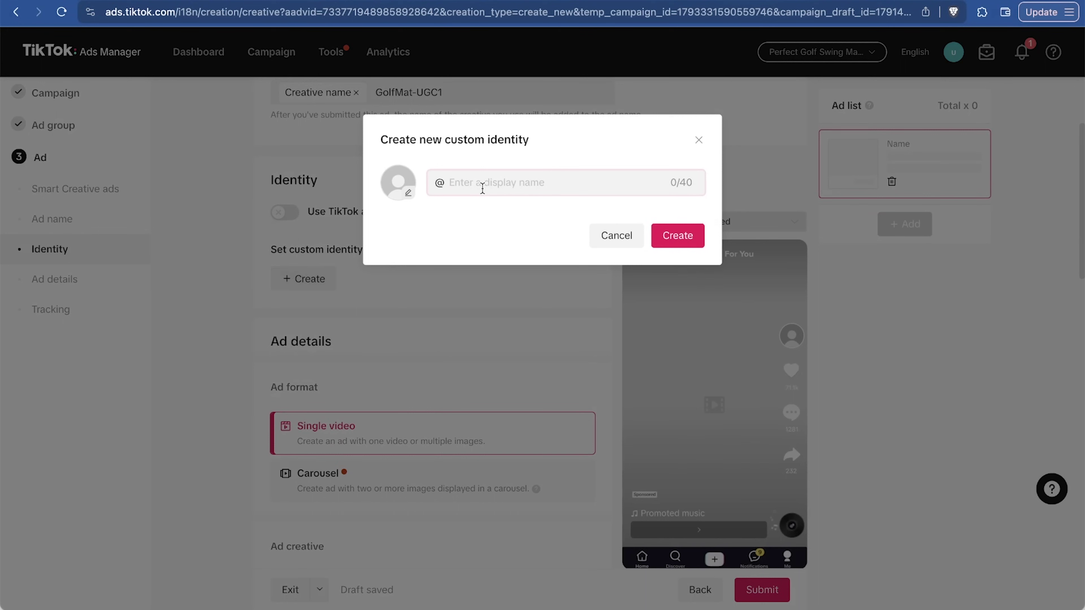
{"action": "type", "text": "Perfect Swing Golf Mat"}
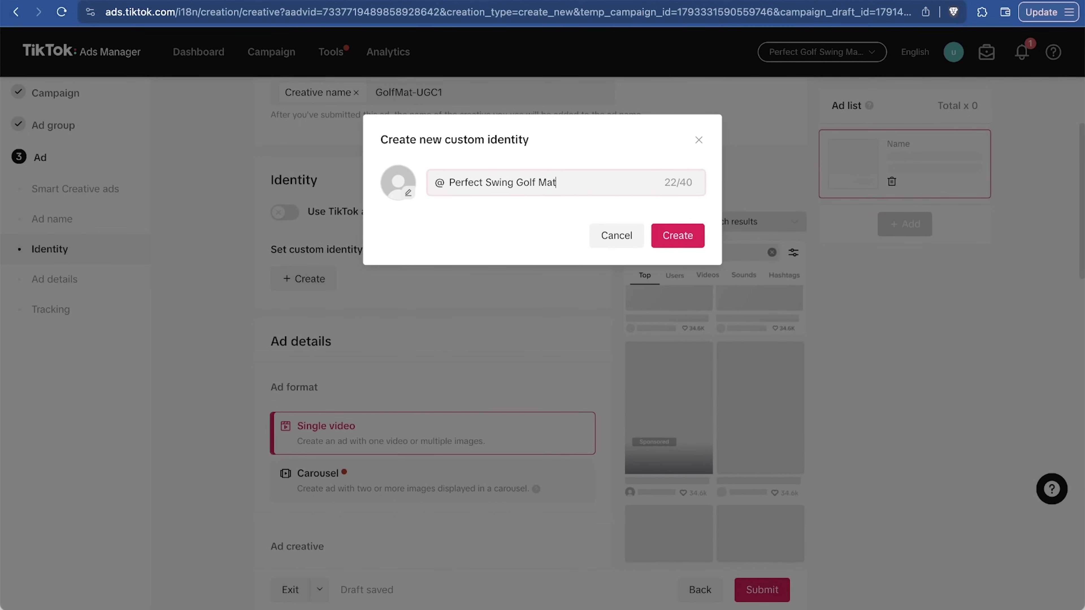
{"action": "left_click", "coordinate": [674, 238]}
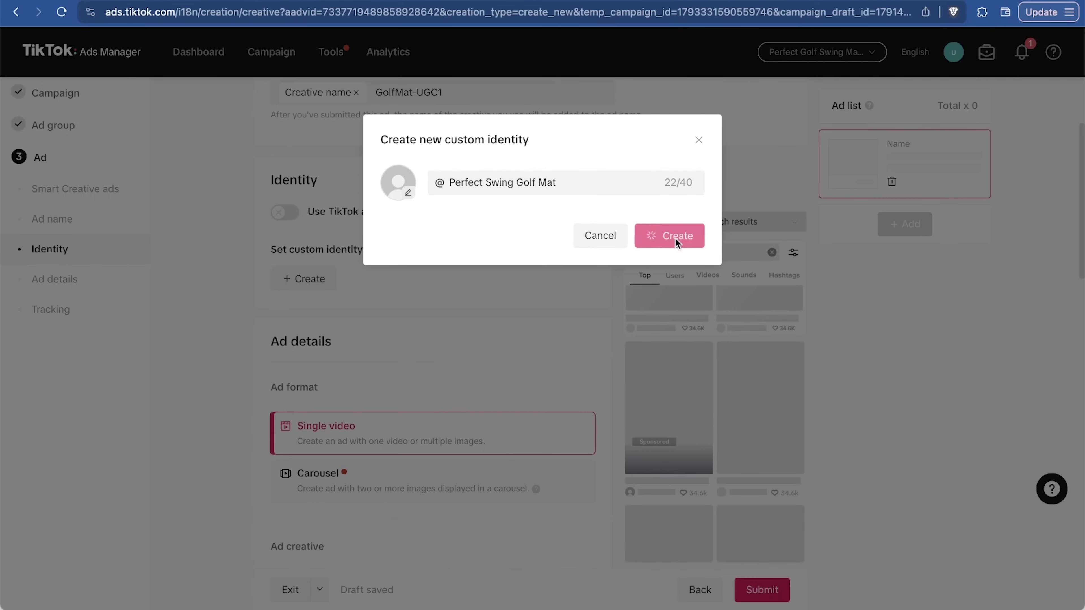
Upload the video PerfectSwing-1.mp4 as the creative of the single video ad
{"action": "scroll", "coordinate": [439, 381], "scroll_direction": "down", "scroll_amount": 1}
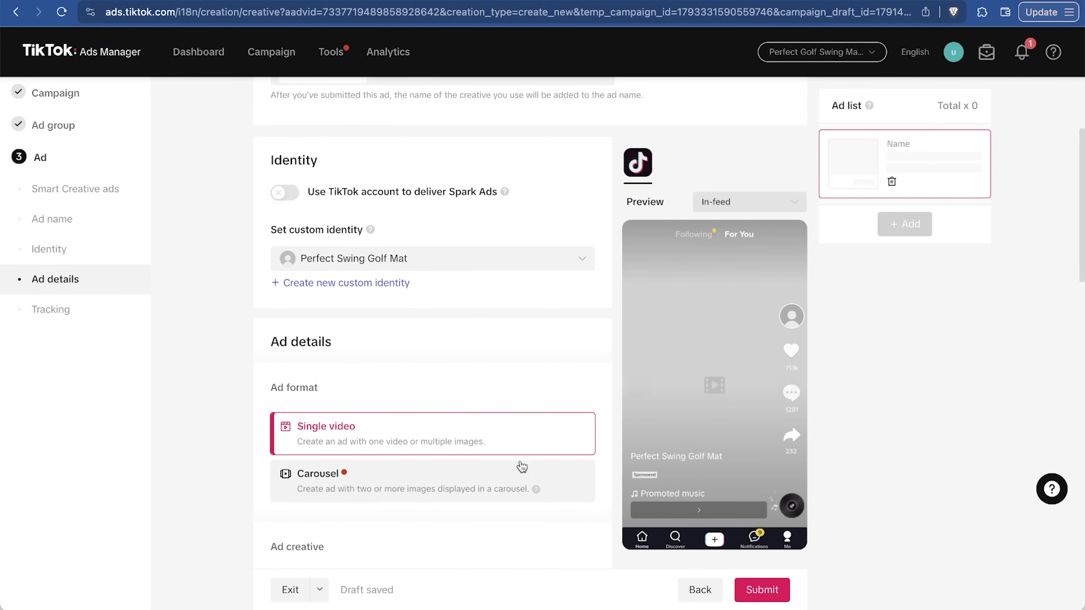
{"action": "scroll", "coordinate": [521, 466], "scroll_direction": "down", "scroll_amount": 5}
{"action": "scroll", "coordinate": [519, 462], "scroll_direction": "down", "scroll_amount": 5}
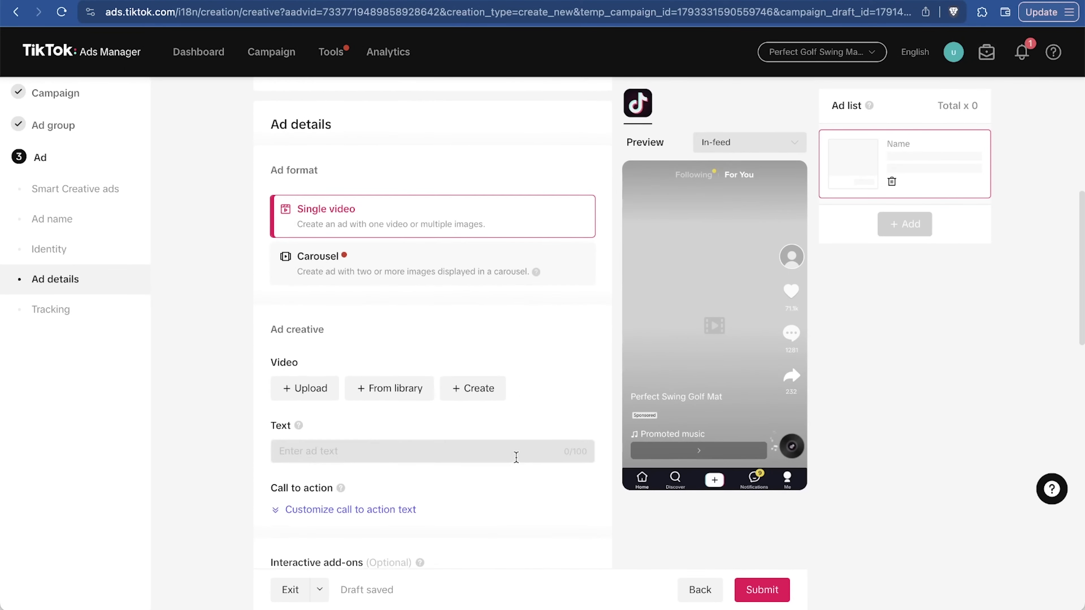
{"action": "left_click", "coordinate": [321, 338]}
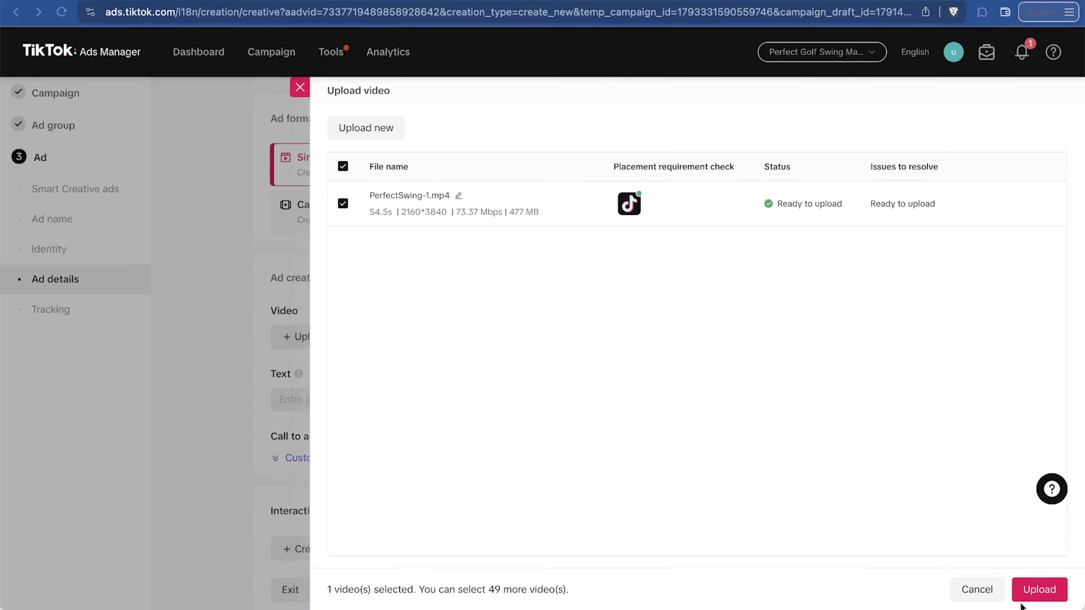
{"action": "left_click", "coordinate": [1041, 591]}
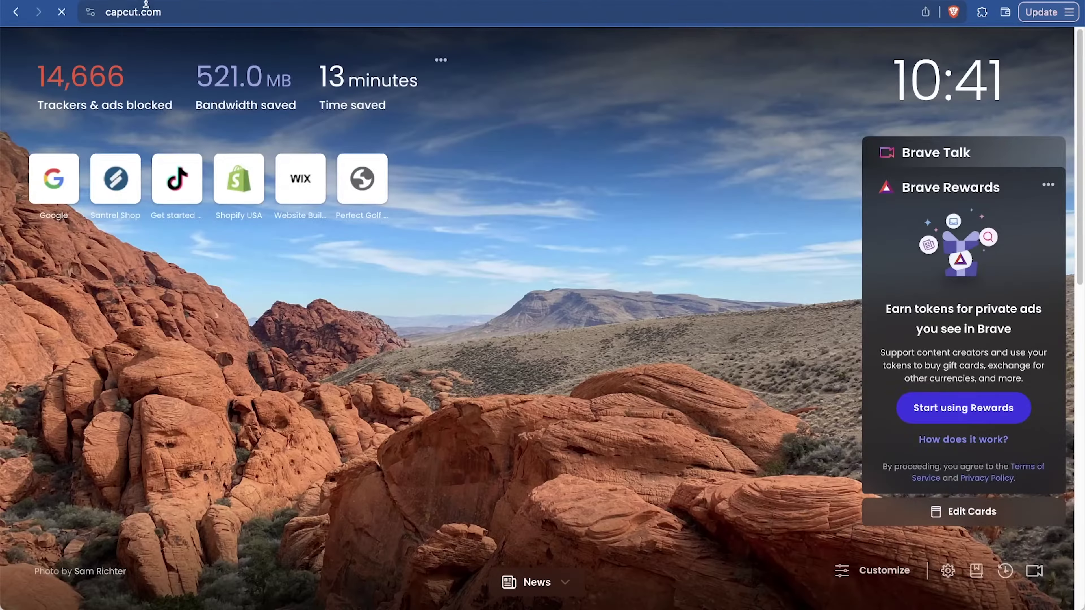
Open capcut.com in the browser, dismiss the privacy policy notice and look over the video editor's home page
{"action": "key", "text": "Return"}
{"action": "left_click", "coordinate": [213, 13]}
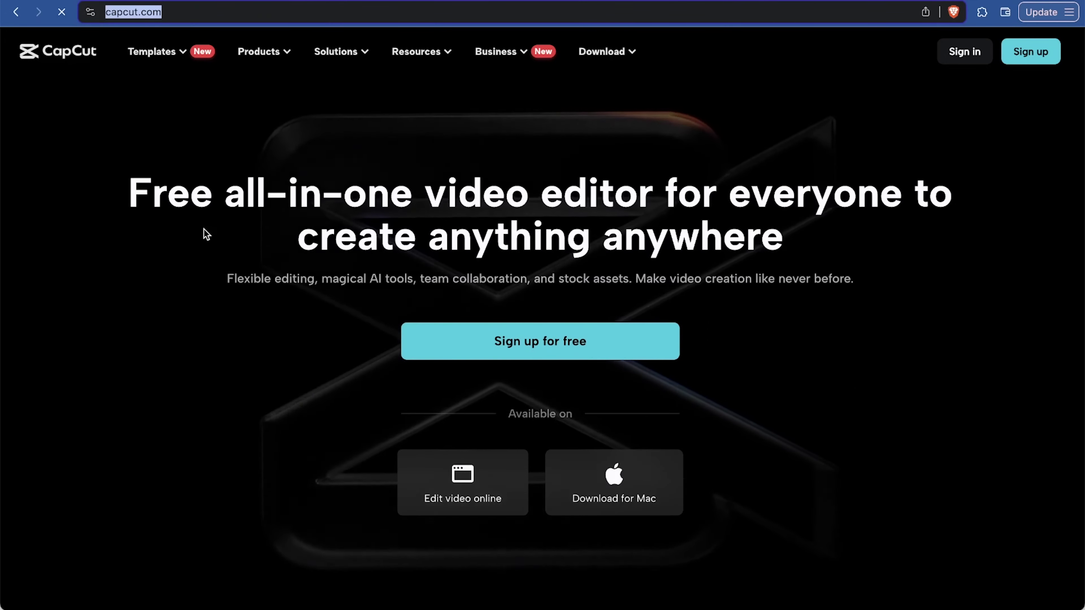
{"action": "left_click_drag", "start_coordinate": [128, 194], "coordinate": [611, 194]}
{"action": "left_click", "coordinate": [311, 304]}
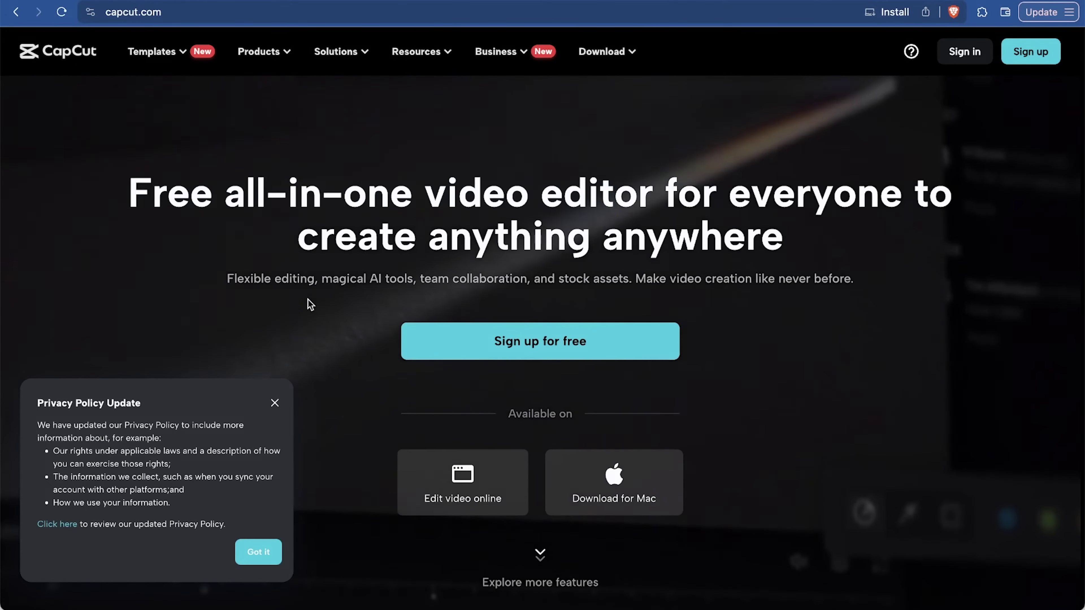
{"action": "left_click", "coordinate": [274, 404]}
{"action": "scroll", "coordinate": [412, 460], "scroll_direction": "down", "scroll_amount": 5}
{"action": "mouse_move", "coordinate": [514, 60]}
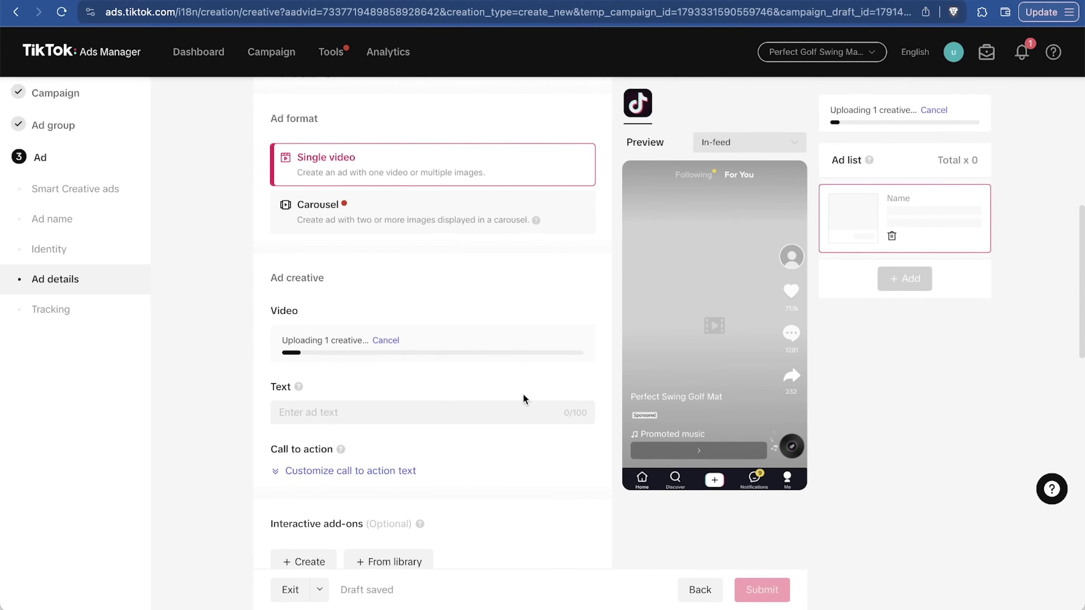
Back in TikTok Ads Manager, set the ad text to "Achieve a better swing than 99% of golfers with one simple drill"
{"action": "scroll", "coordinate": [372, 278], "scroll_direction": "down", "scroll_amount": 9}
{"action": "scroll", "coordinate": [370, 295], "scroll_direction": "up", "scroll_amount": 6}
{"action": "left_click", "coordinate": [367, 321]}
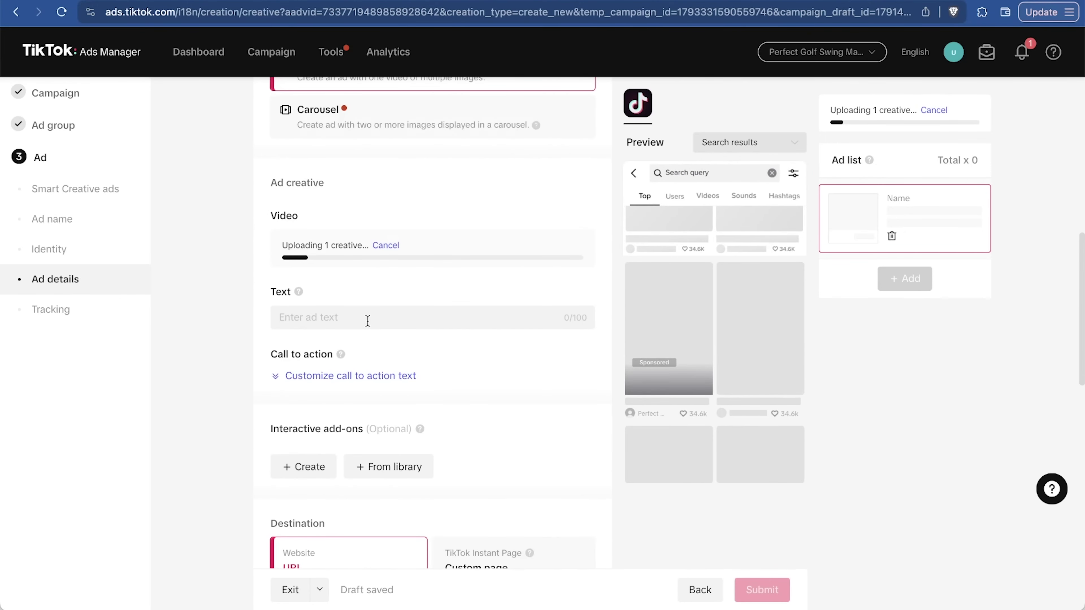
{"action": "type", "text": "Master your swing and"}
{"action": "key", "text": "super+a"}
{"action": "type", "text": "Achieve a better swing than 99"}
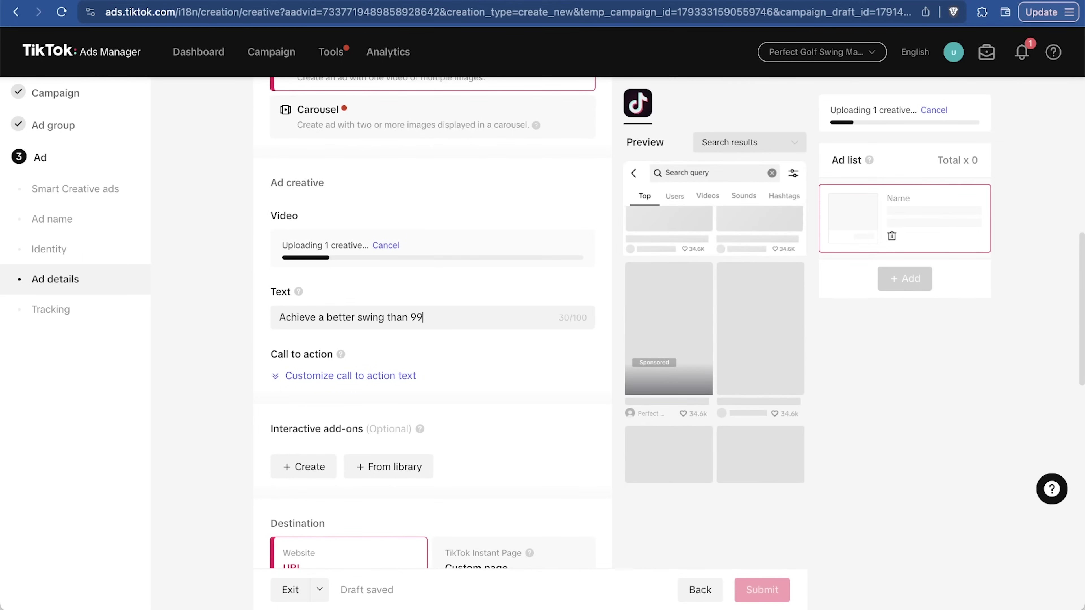
{"action": "type", "text": "% of gol"}
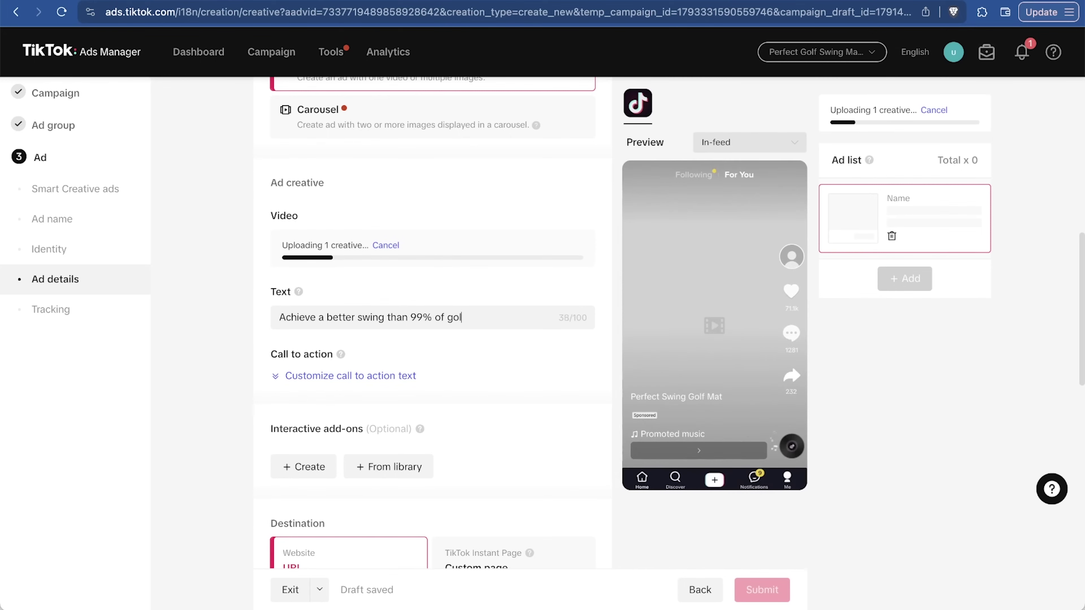
{"action": "type", "text": "fers with one simple drill"}
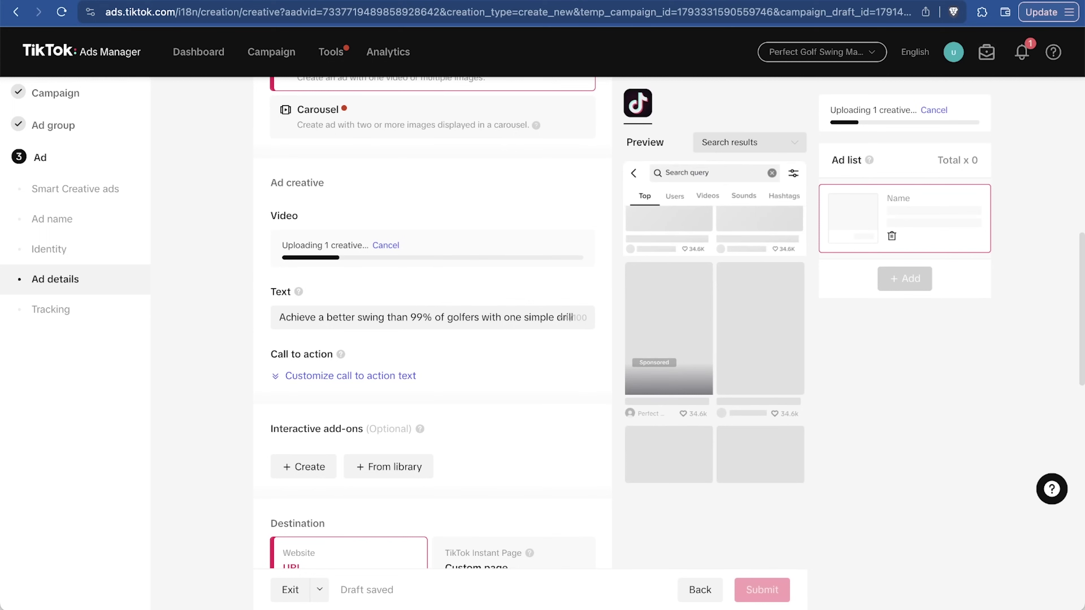
Open the ad's call to action for editing, showing the Dynamic and Standard options
{"action": "left_click", "coordinate": [382, 383]}
{"action": "scroll", "coordinate": [509, 436], "scroll_direction": "down", "scroll_amount": 2}
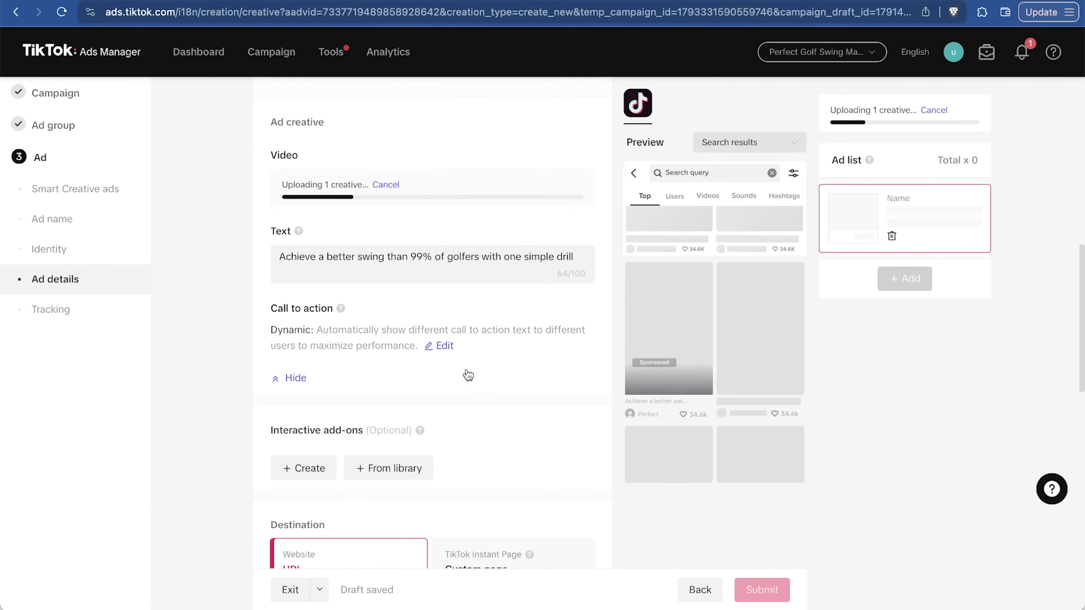
{"action": "left_click", "coordinate": [444, 346]}
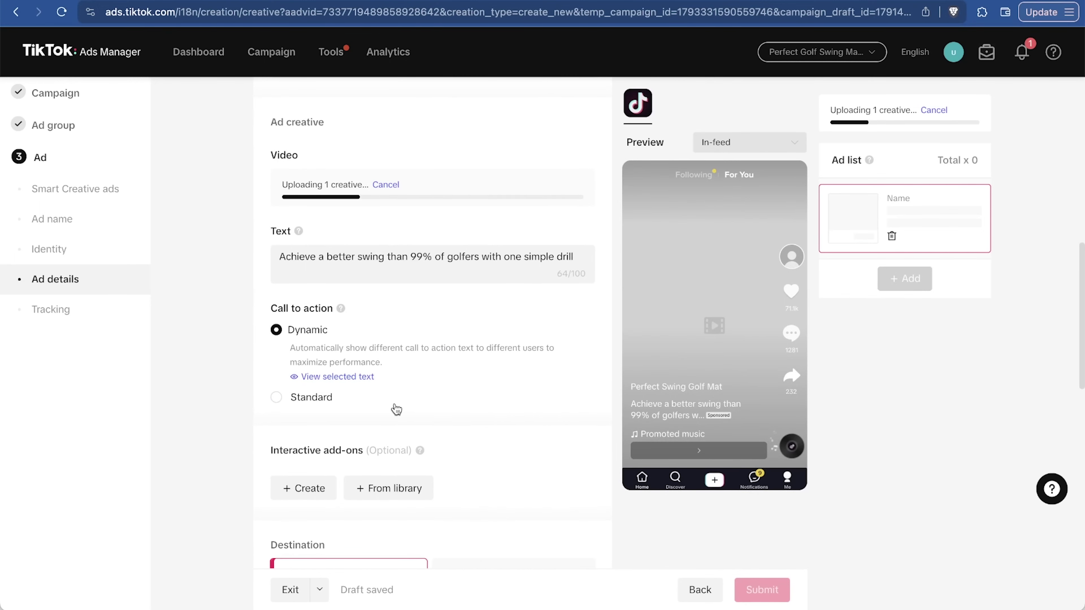
Copy the golf swing mat product page's address from the store website for the ad's destination URL
{"action": "scroll", "coordinate": [490, 398], "scroll_direction": "down", "scroll_amount": 5}
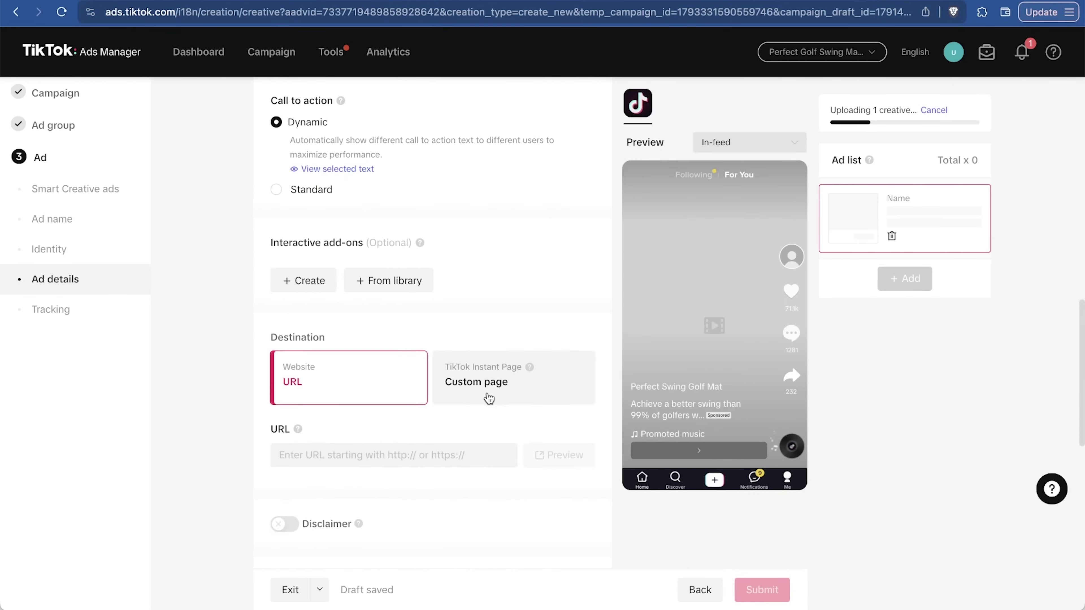
{"action": "scroll", "coordinate": [489, 399], "scroll_direction": "down", "scroll_amount": 2}
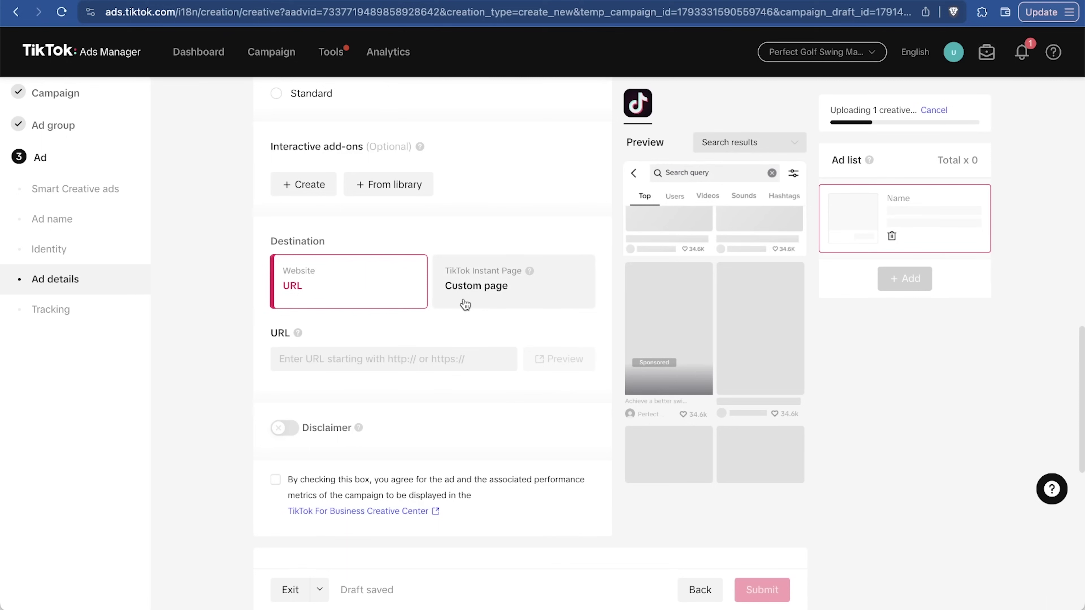
{"action": "left_click", "coordinate": [455, 359]}
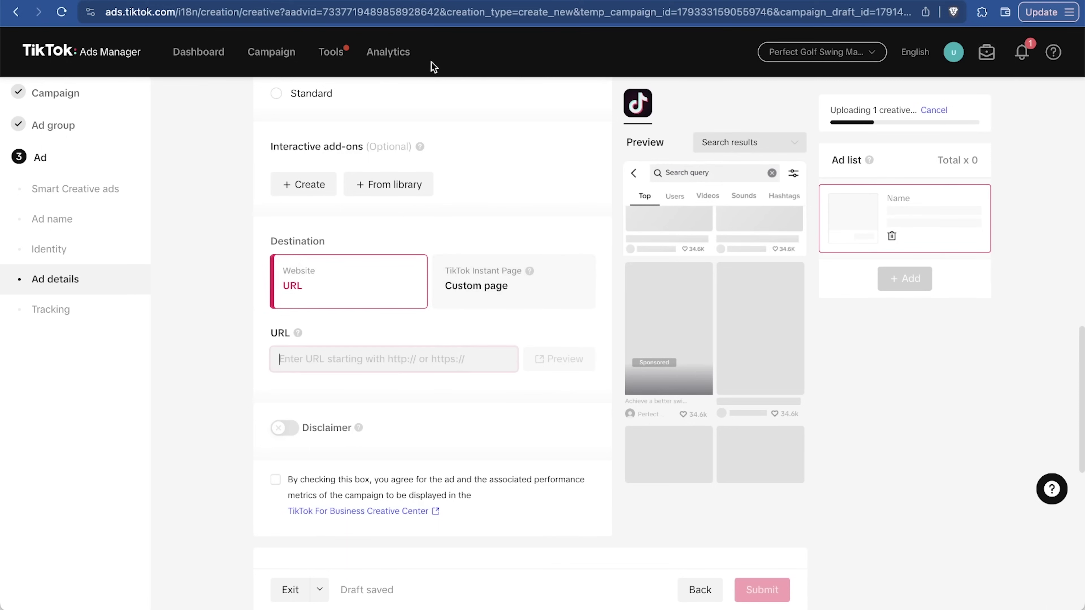
{"action": "type", "text": "tp"}
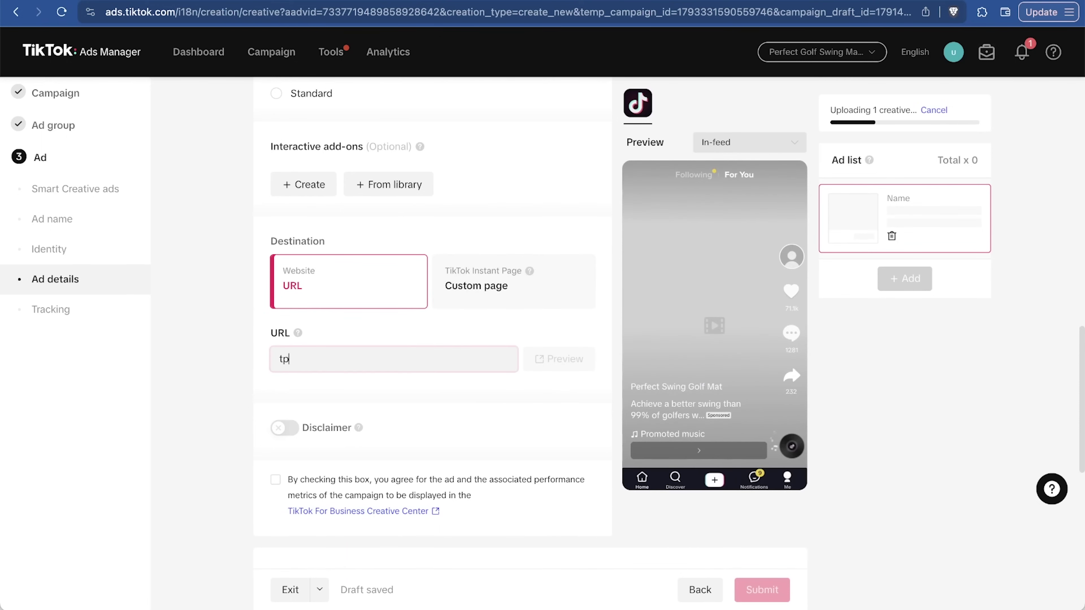
{"action": "key", "text": "BackSpace"}
{"action": "key", "text": "BackSpace"}
{"action": "key", "text": "BackSpace"}
{"action": "key", "text": "super+t"}
{"action": "left_click", "coordinate": [491, 14]}
{"action": "key", "text": "super+c"}
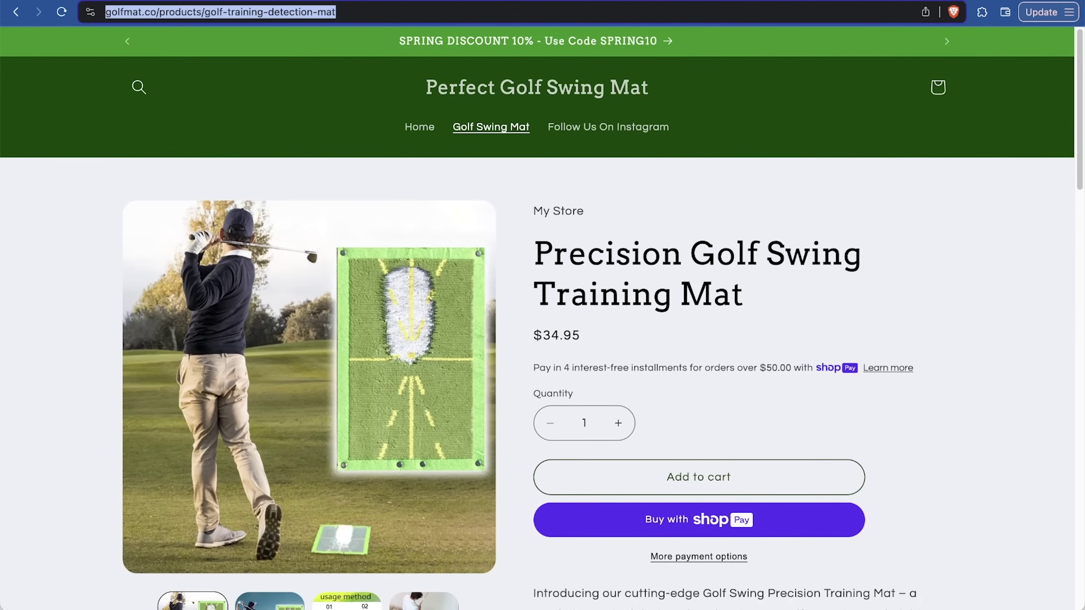
{"action": "key", "text": "super+w"}
{"action": "type", "text": "https://golfmat.co/"}
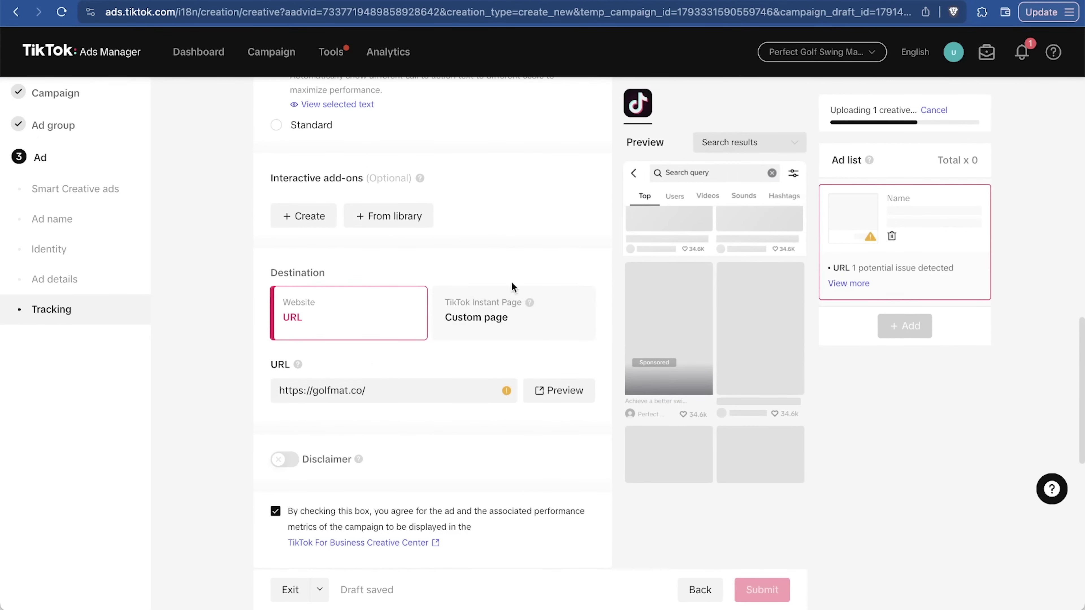
{"action": "triple_click", "coordinate": [439, 395]}
{"action": "key", "text": "super+v"}
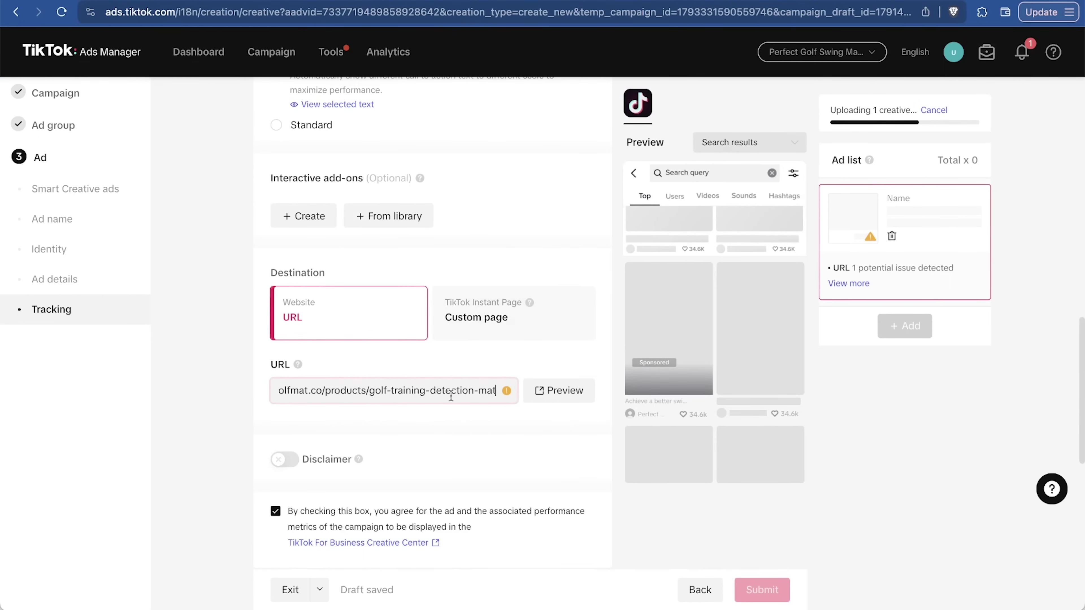
{"action": "scroll", "coordinate": [440, 415], "scroll_direction": "down", "scroll_amount": 2}
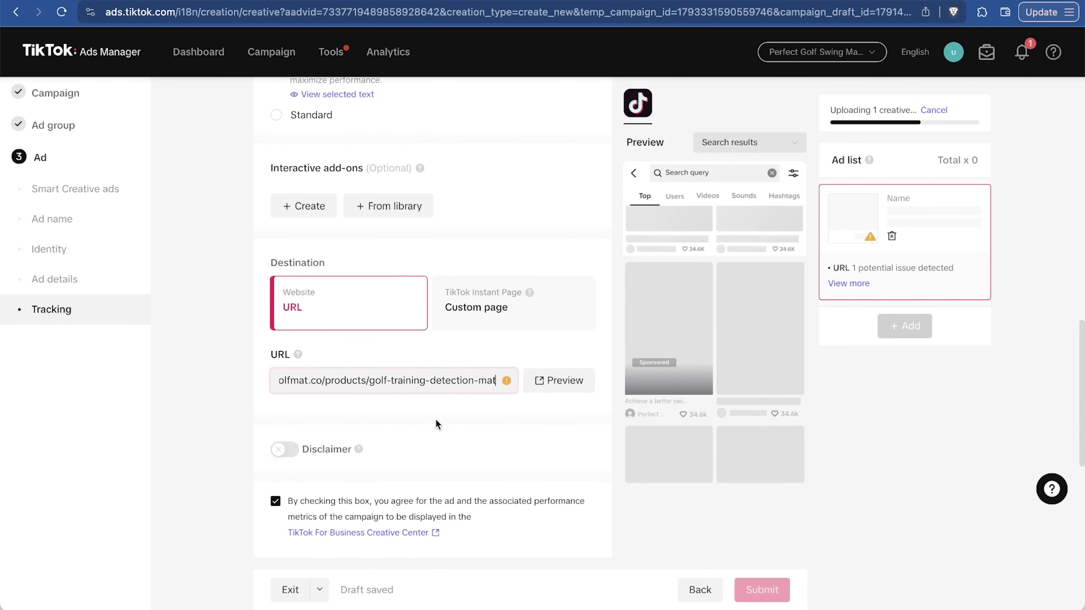
{"action": "left_click", "coordinate": [435, 419]}
Review the ad's optional tracking settings, covering website, app and offline events and the third-party tracking URLs
{"action": "scroll", "coordinate": [436, 419], "scroll_direction": "down", "scroll_amount": 10}
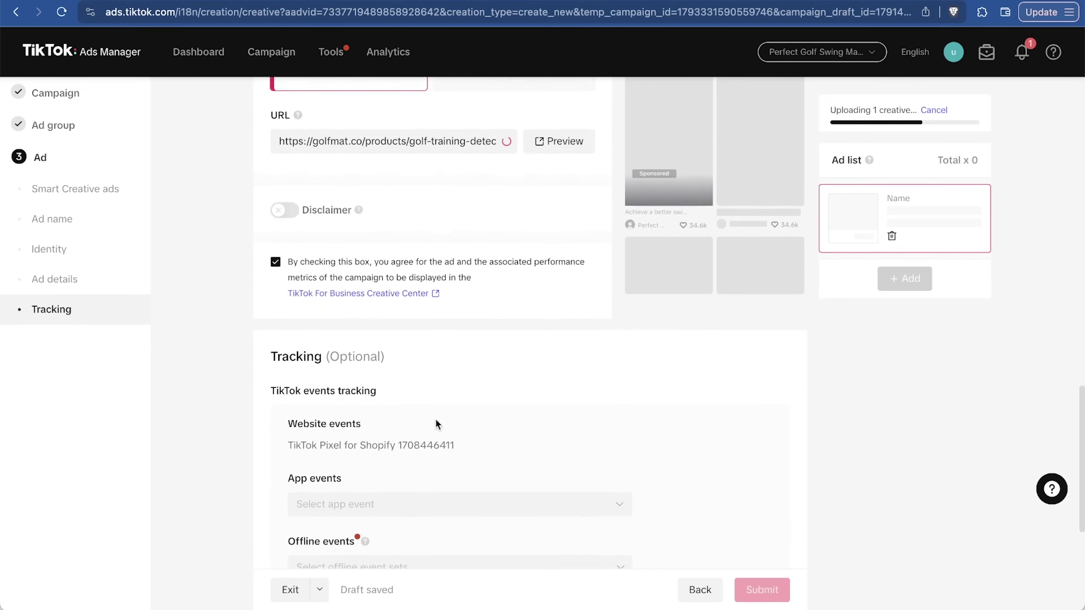
{"action": "left_click", "coordinate": [432, 406]}
{"action": "left_click", "coordinate": [467, 361]}
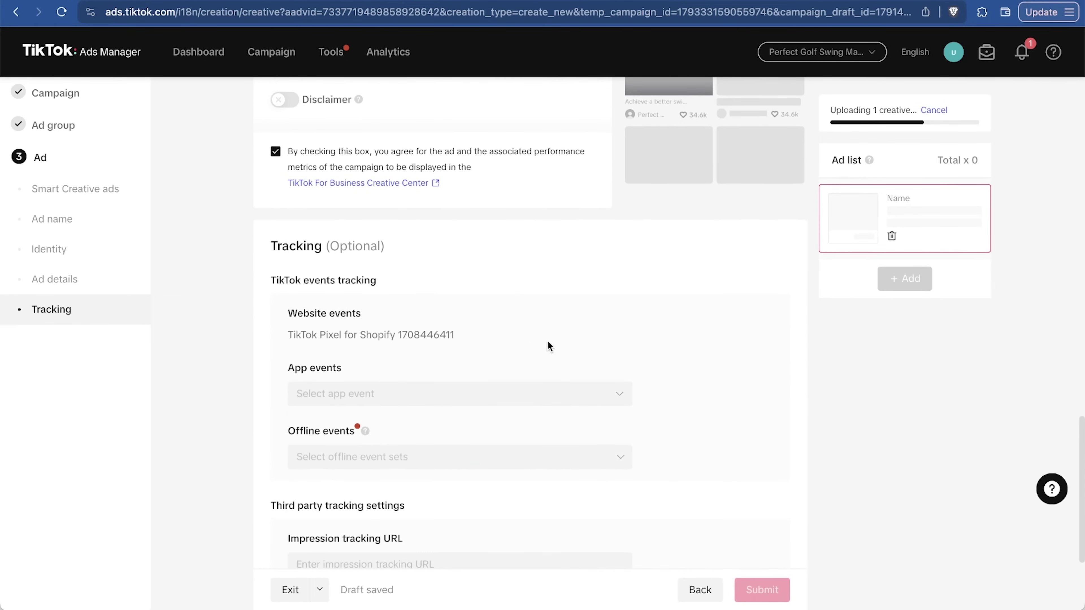
{"action": "scroll", "coordinate": [555, 344], "scroll_direction": "down", "scroll_amount": 3}
{"action": "left_click_drag", "start_coordinate": [456, 270], "coordinate": [272, 275]}
{"action": "left_click", "coordinate": [329, 281]}
{"action": "scroll", "coordinate": [621, 363], "scroll_direction": "down", "scroll_amount": 3}
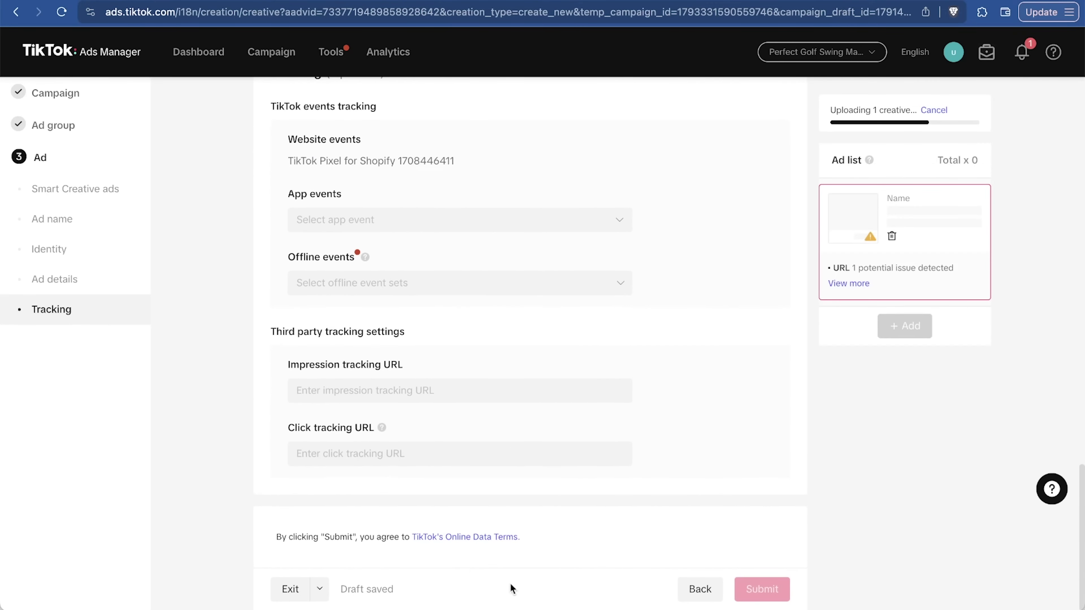
{"action": "scroll", "coordinate": [470, 351], "scroll_direction": "up", "scroll_amount": 10}
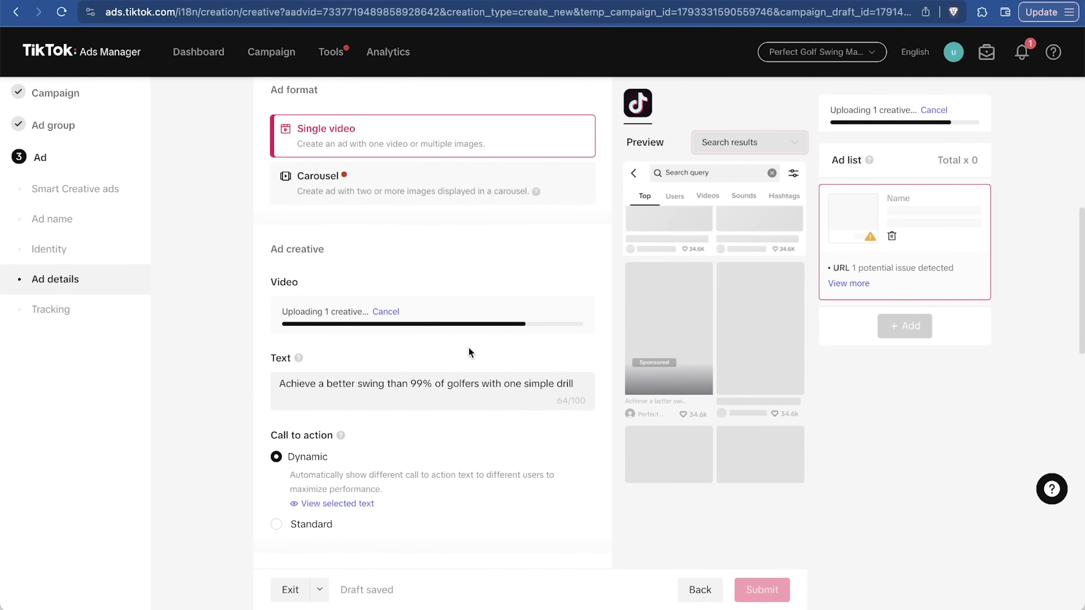
Submit the PerfectSwing-1.mp4 ad despite its potential URL issue and choose a credit or debit card as the new payment method
{"action": "scroll", "coordinate": [468, 348], "scroll_direction": "down", "scroll_amount": 15}
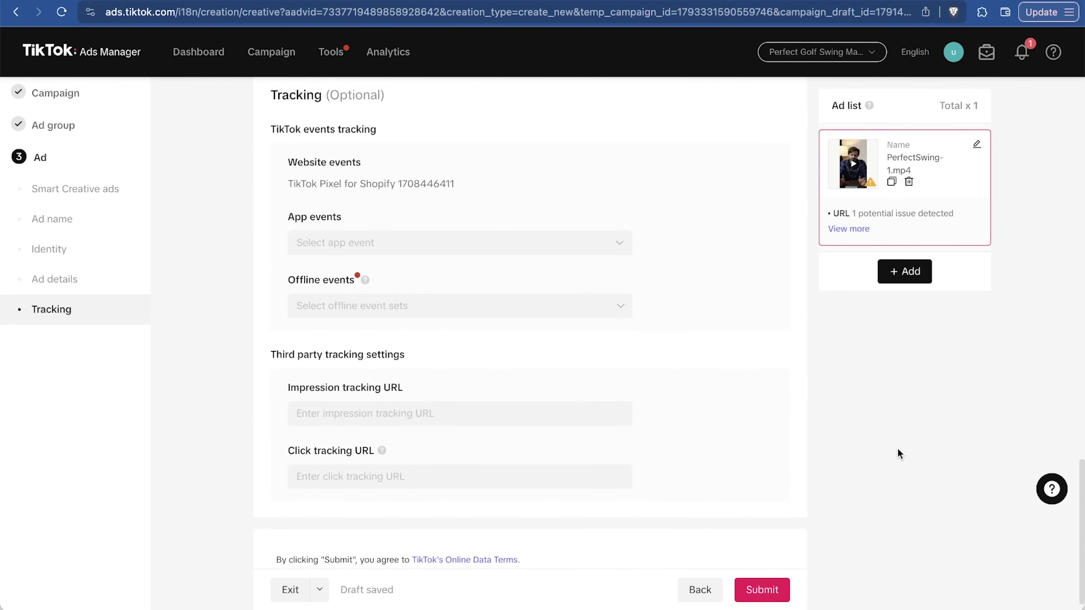
{"action": "left_click", "coordinate": [746, 587]}
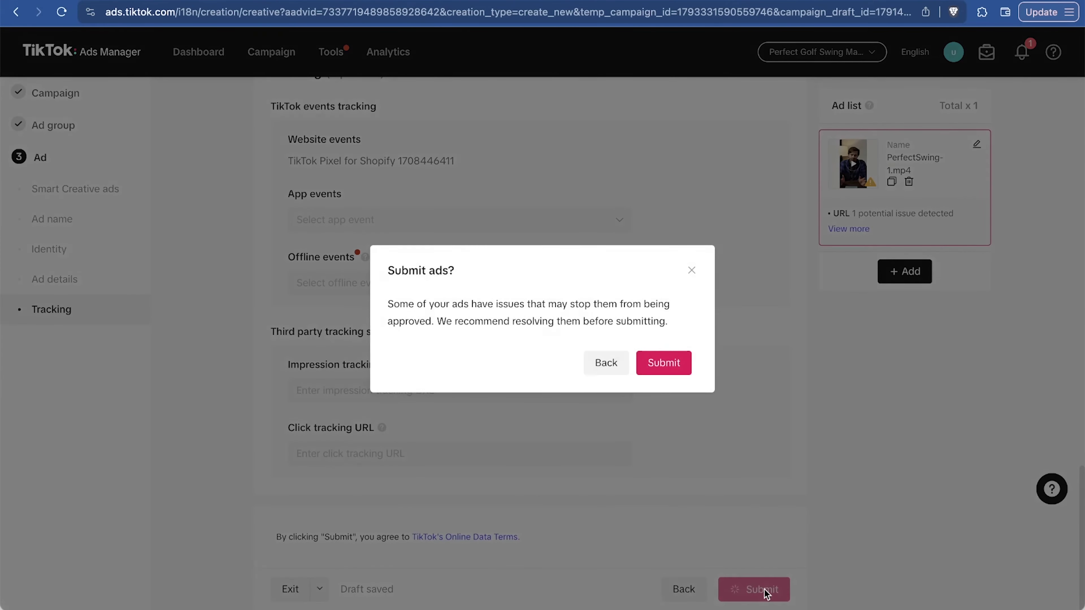
{"action": "left_click", "coordinate": [655, 371]}
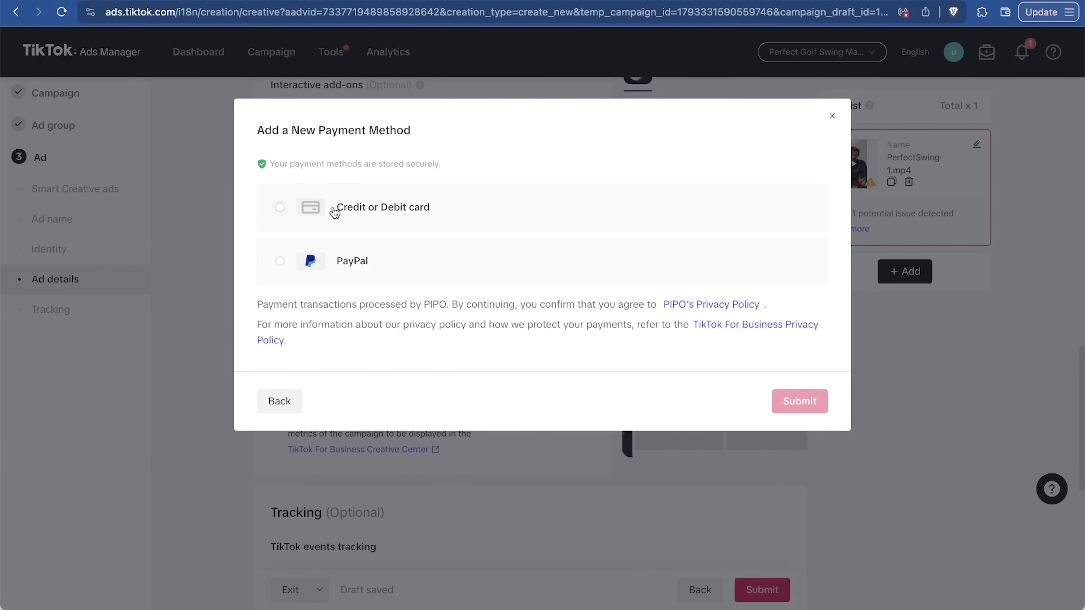
{"action": "left_click", "coordinate": [336, 212]}
{"action": "left_click", "coordinate": [363, 314]}
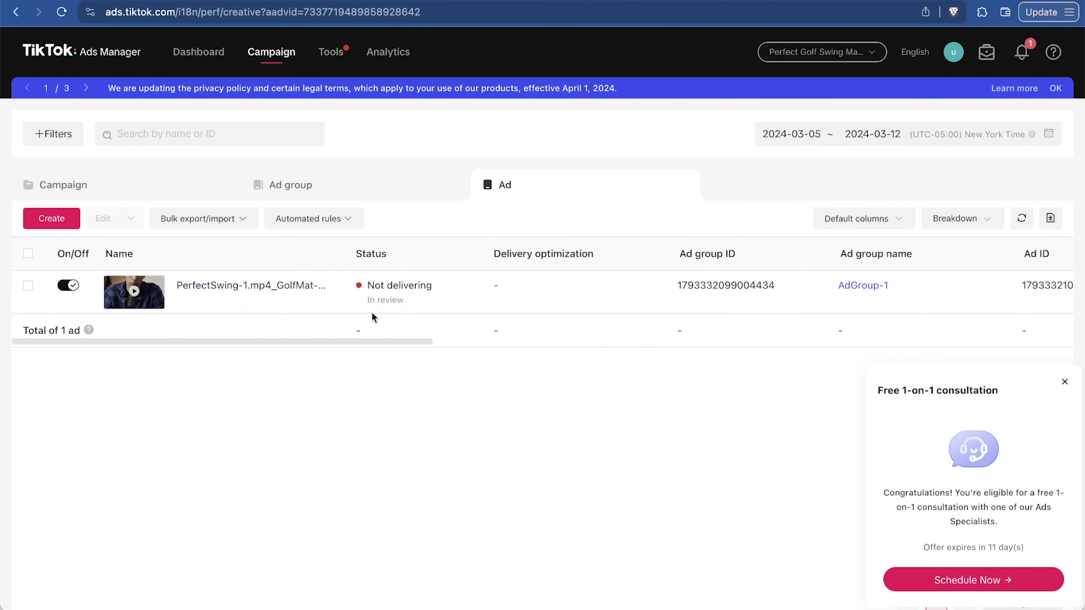
Check the submitted ad's review status and its ad group, and switch off the Conversions-GolfMat campaign
{"action": "left_click_drag", "start_coordinate": [360, 304], "coordinate": [417, 302]}
{"action": "left_click", "coordinate": [291, 184]}
{"action": "left_click", "coordinate": [148, 185]}
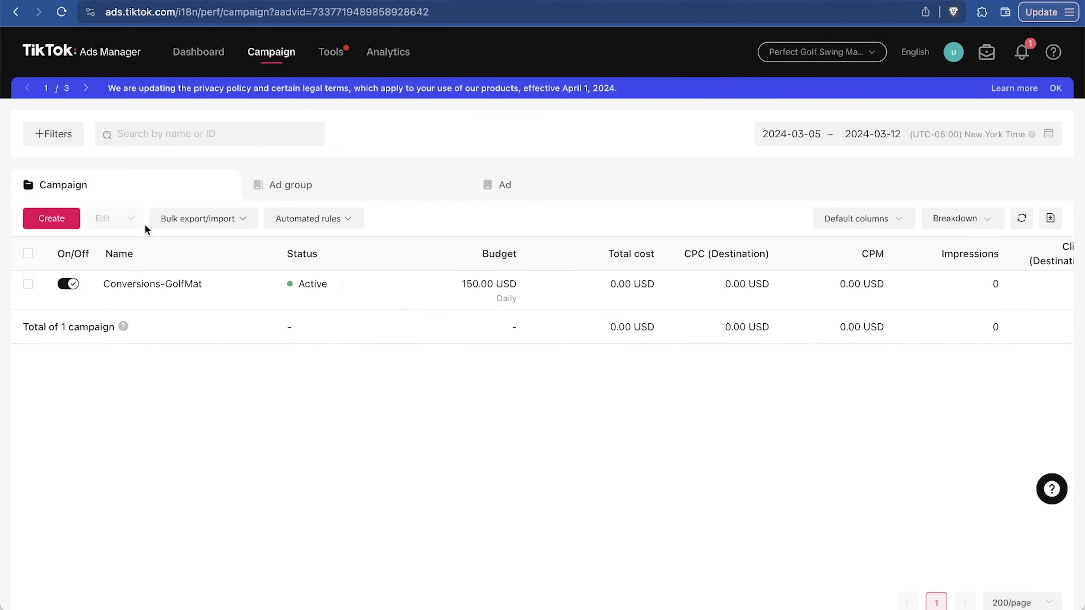
{"action": "left_click", "coordinate": [68, 284]}
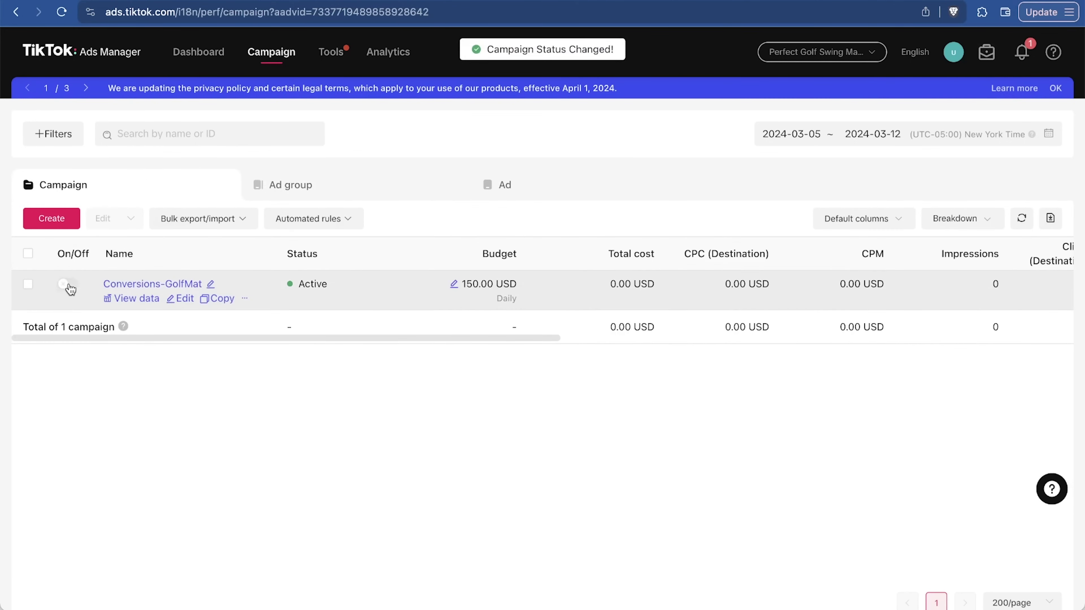
{"action": "left_click", "coordinate": [387, 188]}
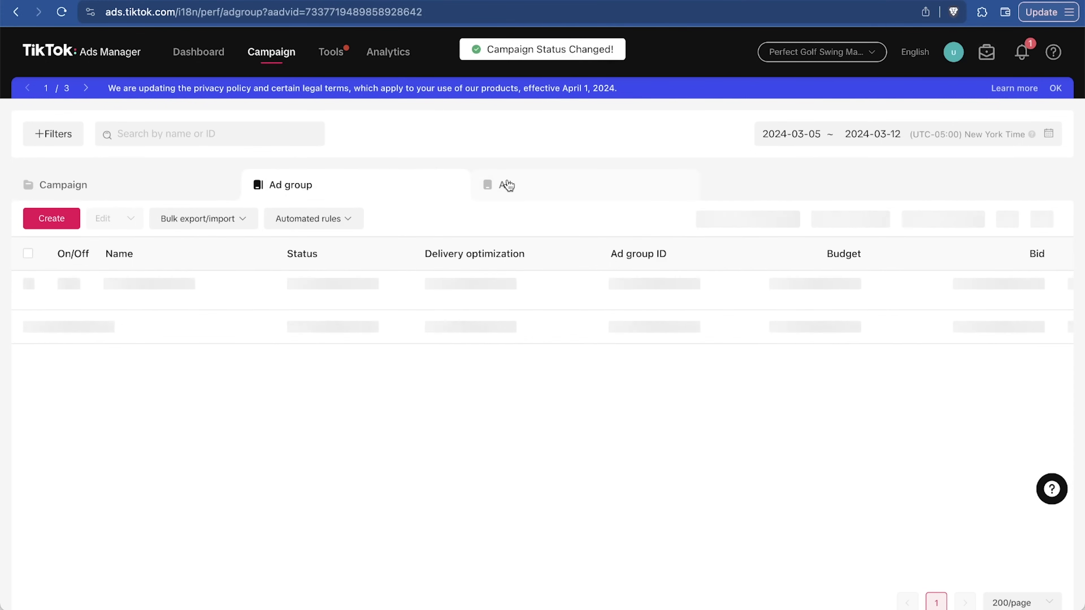
{"action": "left_click", "coordinate": [555, 191]}
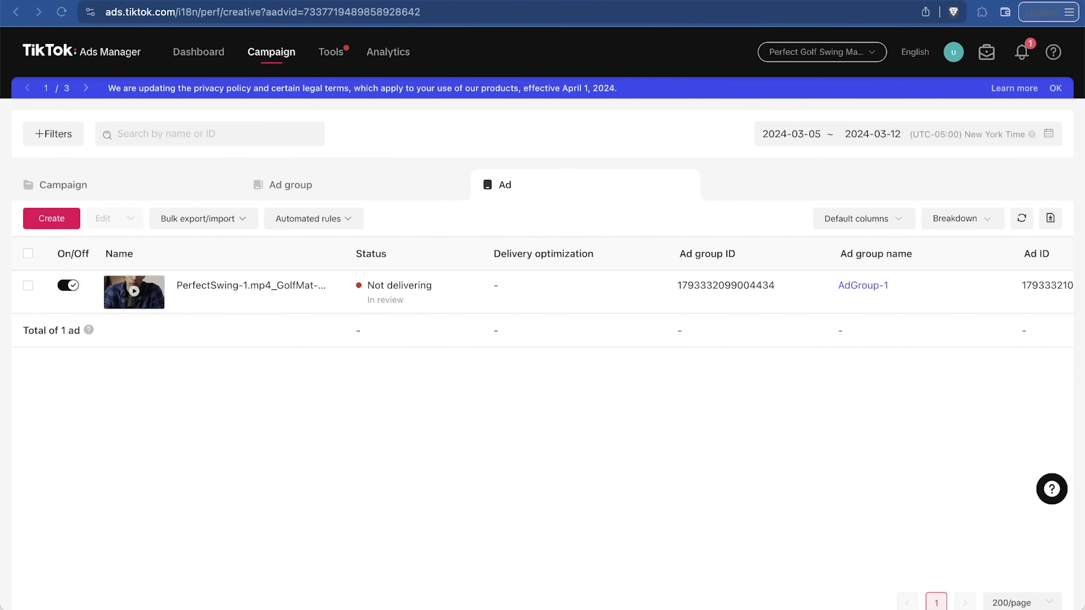
{"action": "left_click", "coordinate": [50, 223]}
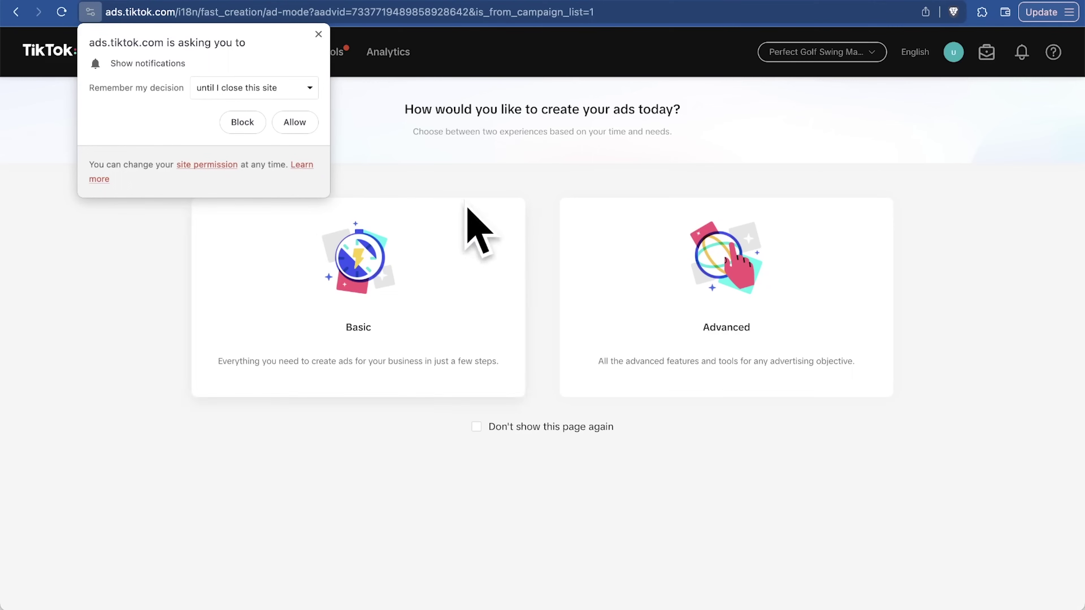
{"action": "mouse_move", "coordinate": [335, 51]}
{"action": "left_click", "coordinate": [318, 35]}
{"action": "key", "text": "super+bracketleft"}
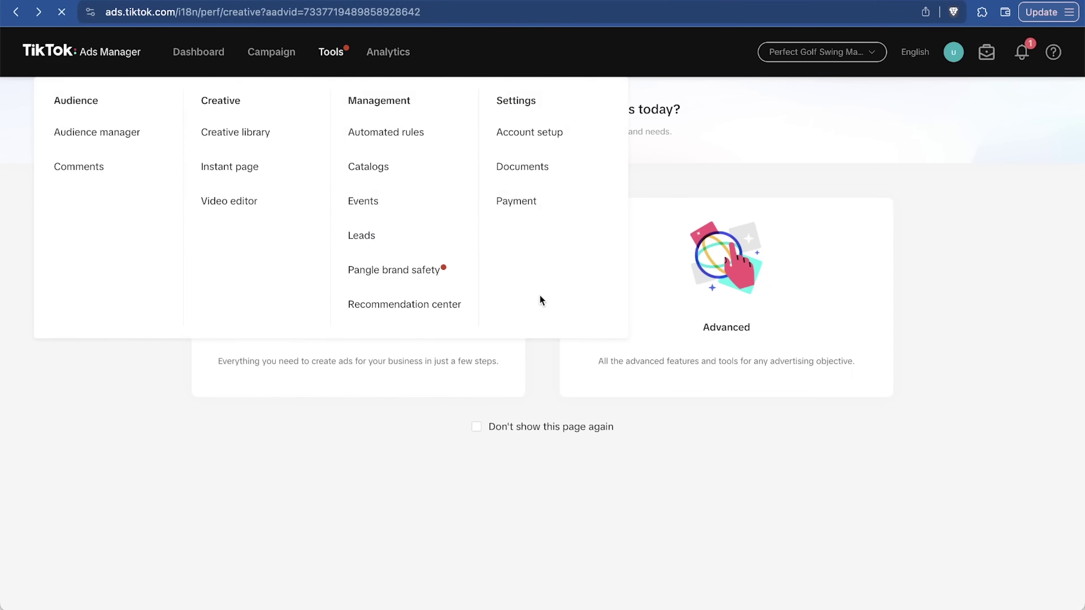
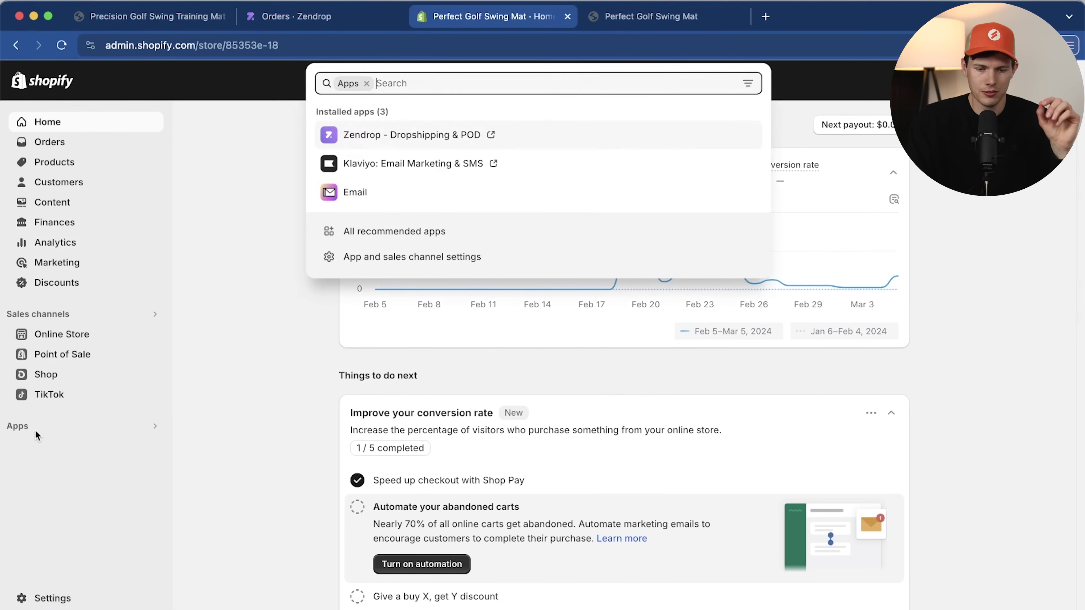
Search the Shopify apps for omnisend and open the Omnisend Email Marketing & SMS listing using the store's account
{"action": "type", "text": "omnisend"}
{"action": "left_click", "coordinate": [451, 127]}
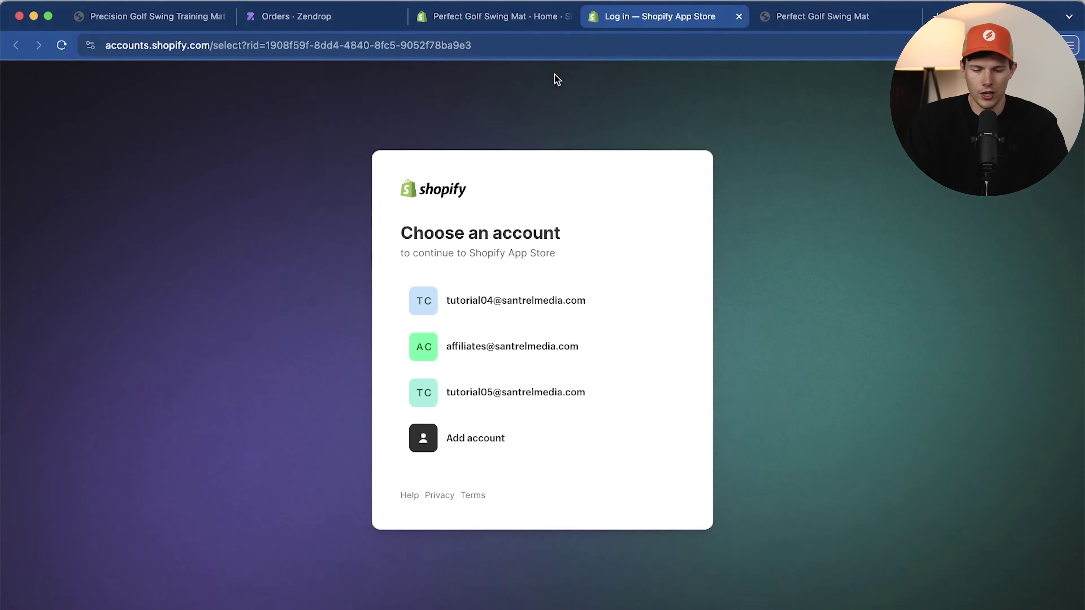
{"action": "left_click", "coordinate": [528, 394]}
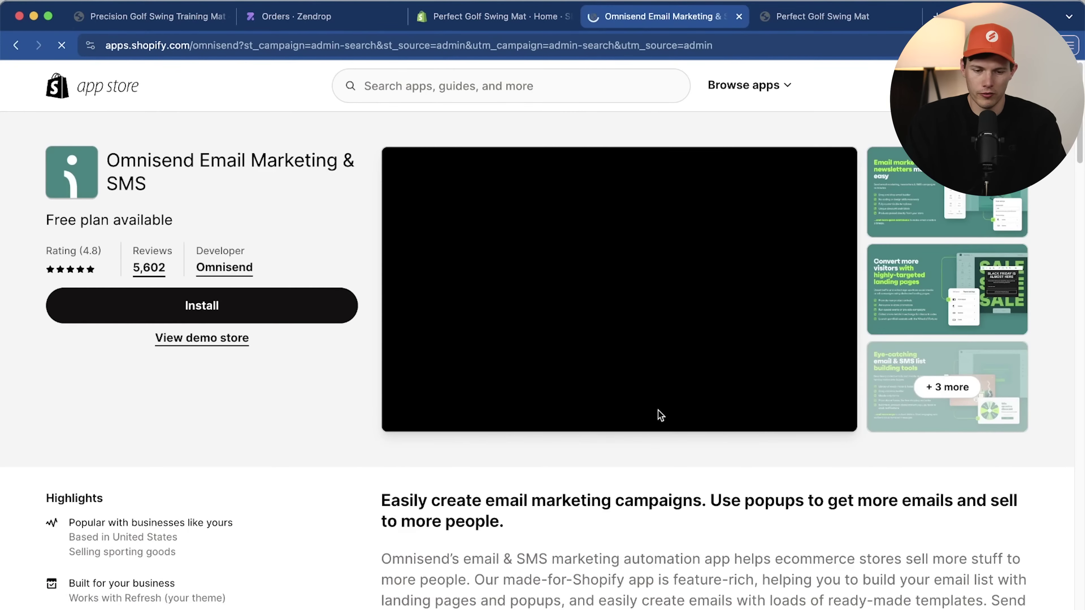
Install the Omnisend Email Marketing & SMS app on the Shopify store, granting its requested data access
{"action": "left_click", "coordinate": [266, 311]}
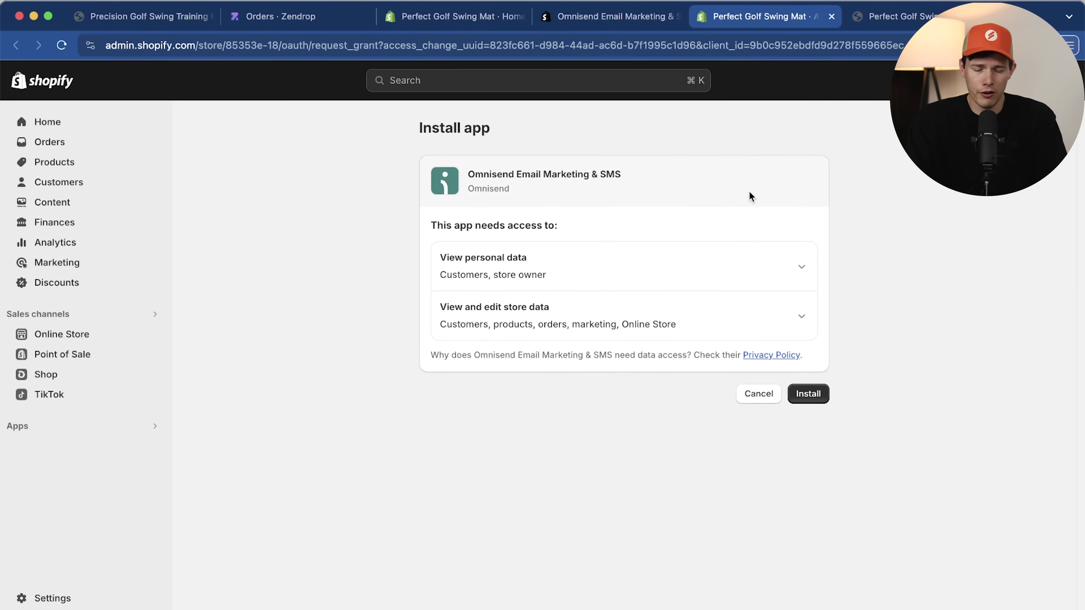
{"action": "left_click", "coordinate": [816, 395]}
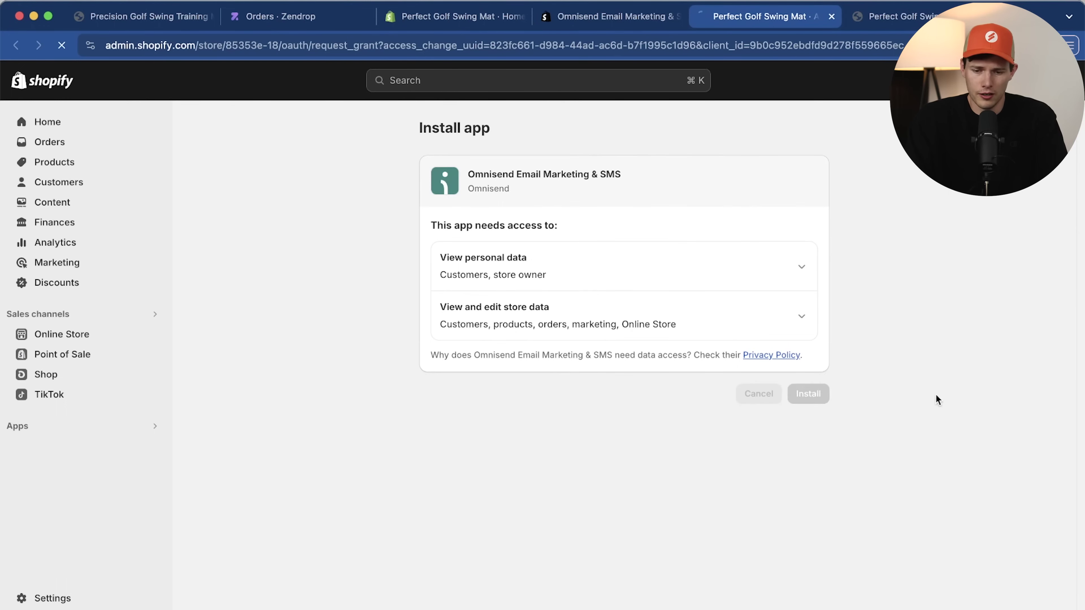
{"action": "scroll", "coordinate": [740, 282], "scroll_direction": "down", "scroll_amount": 5}
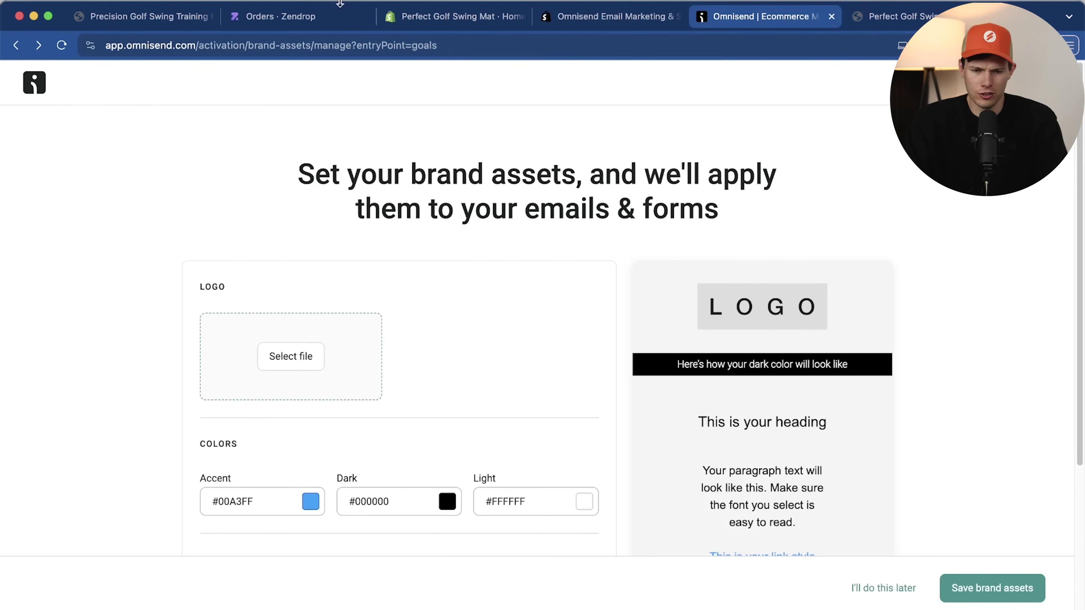
Look at the golfmat.co store website for its branding and open canva.com in a new browser tab
{"action": "left_click", "coordinate": [421, 17]}
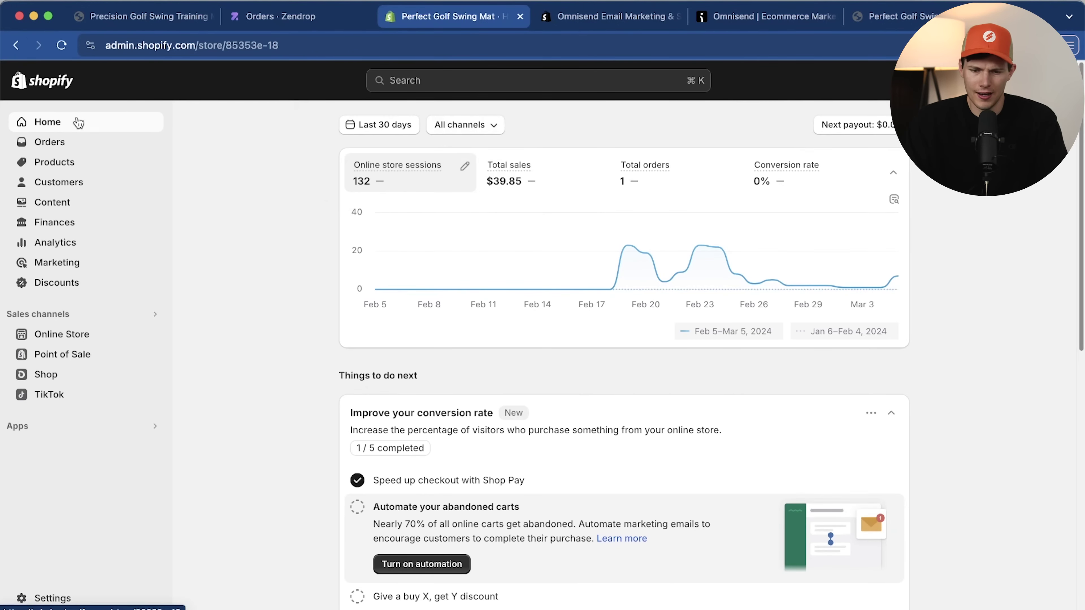
{"action": "left_click", "coordinate": [897, 19]}
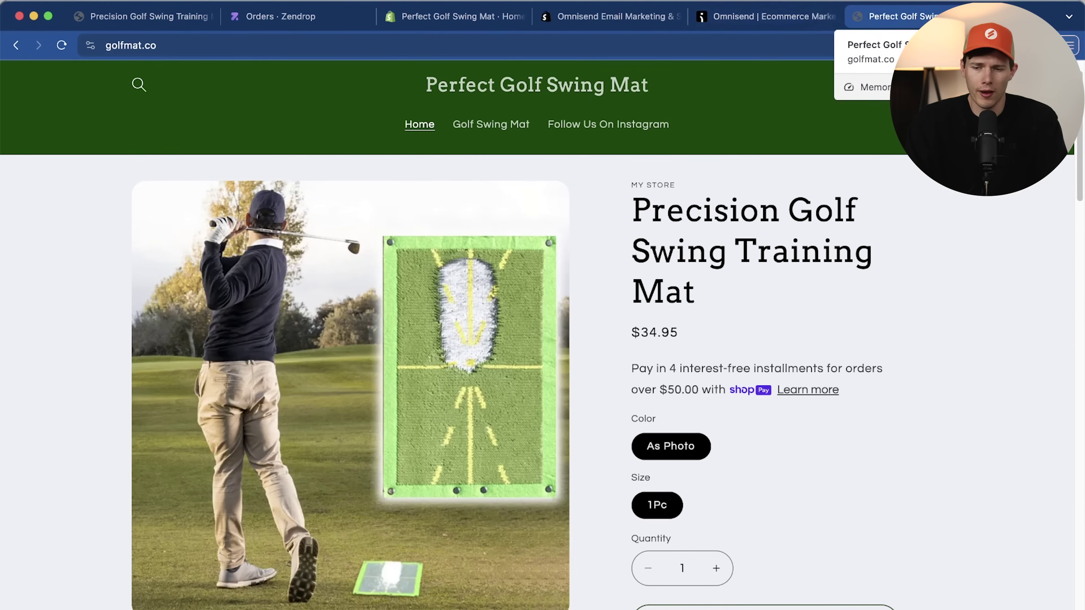
{"action": "key", "text": "super+t"}
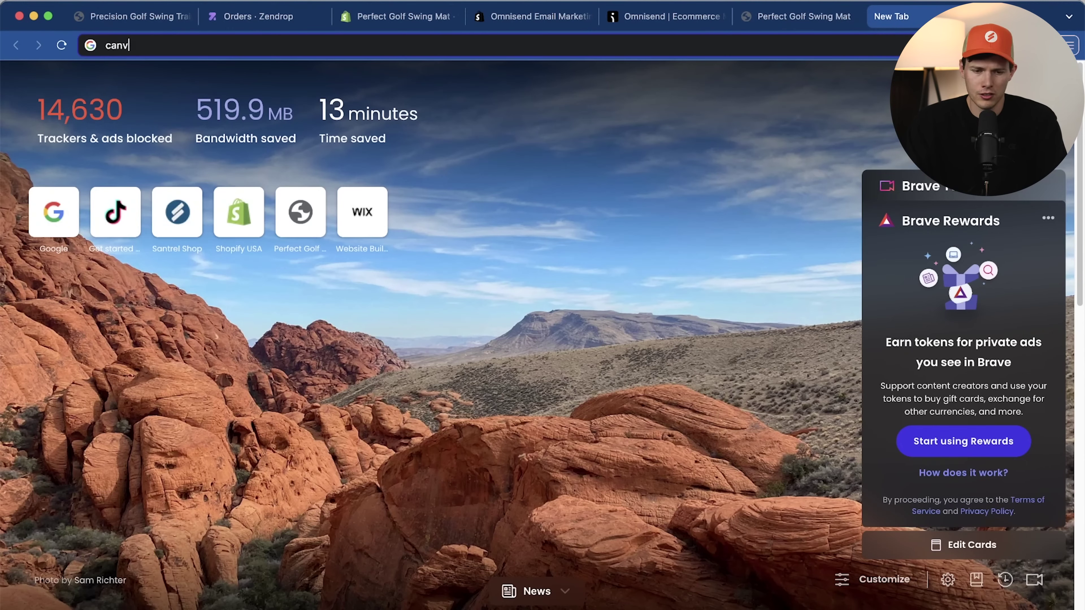
{"action": "type", "text": "canva.com"}
{"action": "key", "text": "Return"}
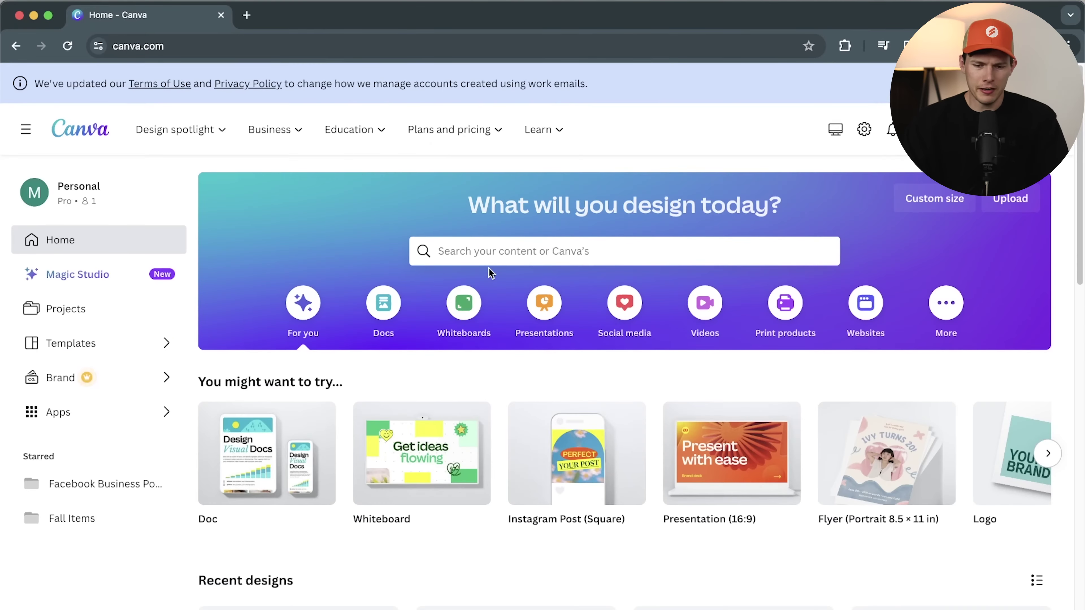
Search Canva's templates for "golf logo"
{"action": "left_click", "coordinate": [512, 255]}
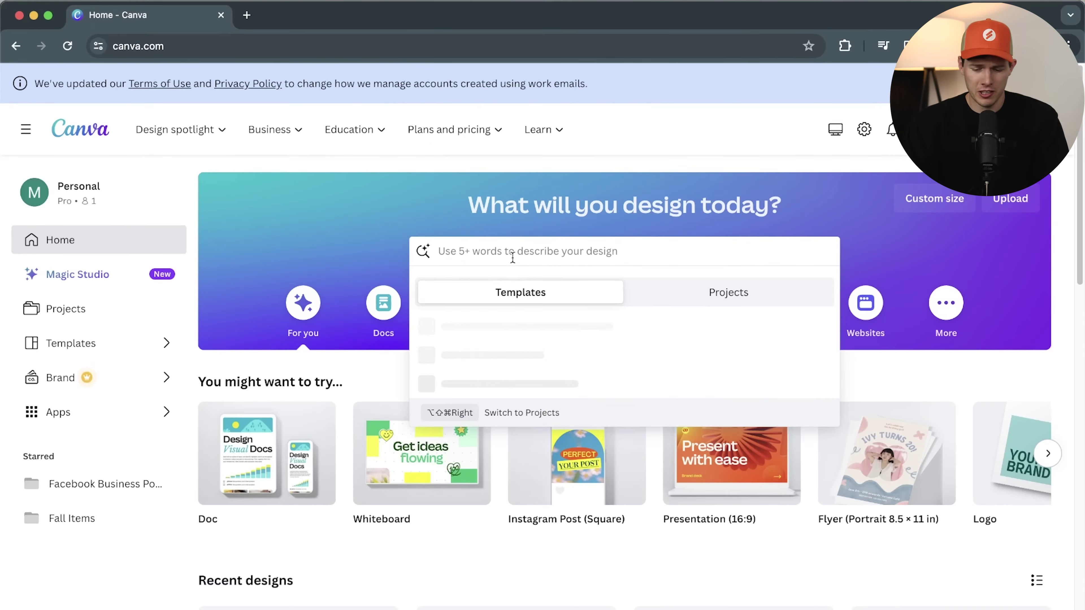
{"action": "type", "text": "logo"}
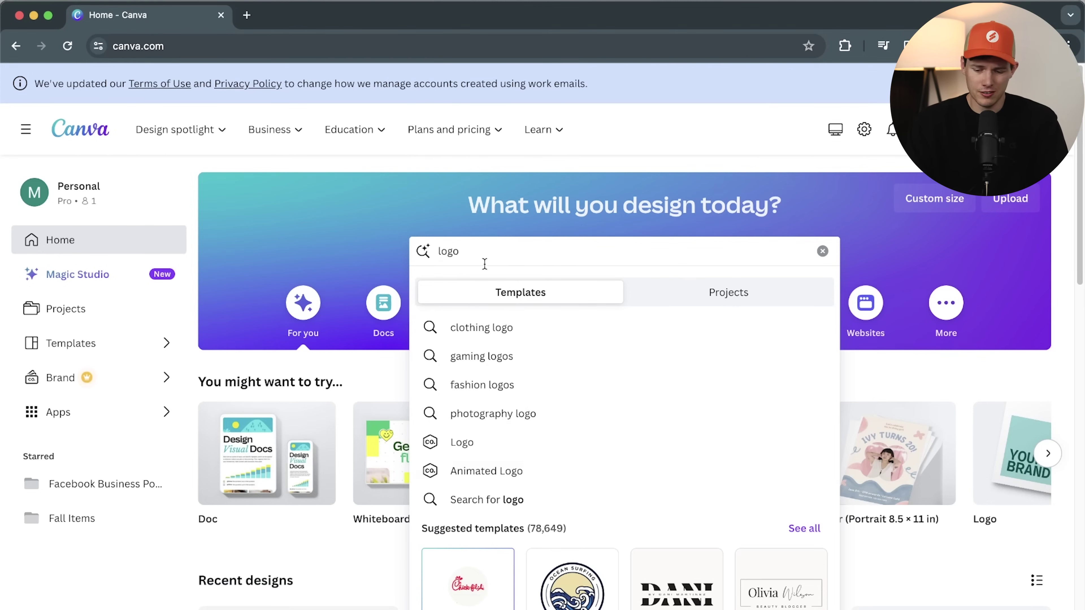
{"action": "key", "text": "super+Left"}
{"action": "type", "text": "golf"}
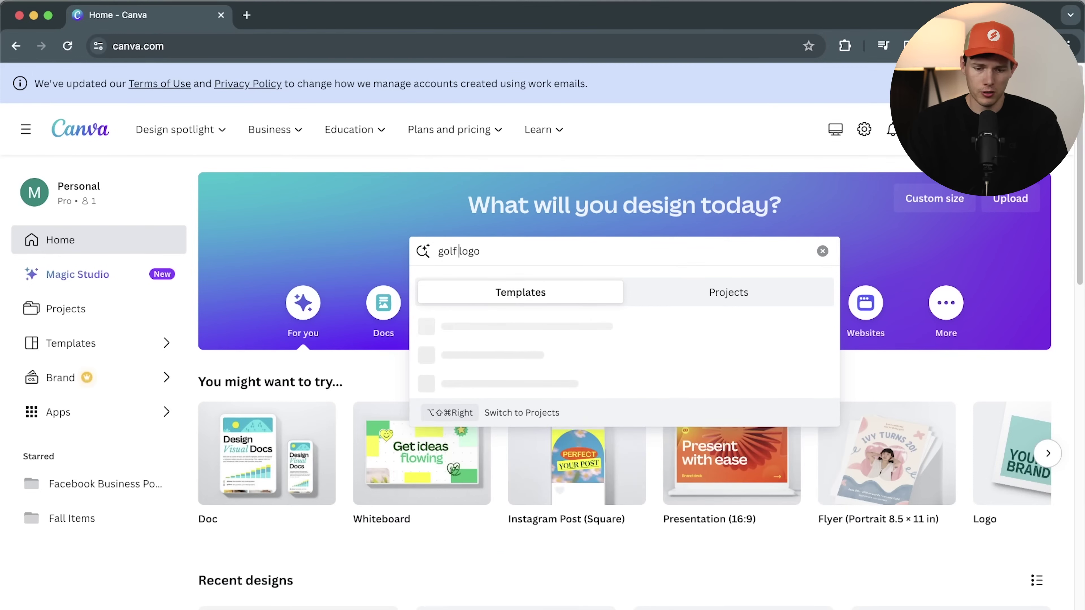
{"action": "key", "text": "Return"}
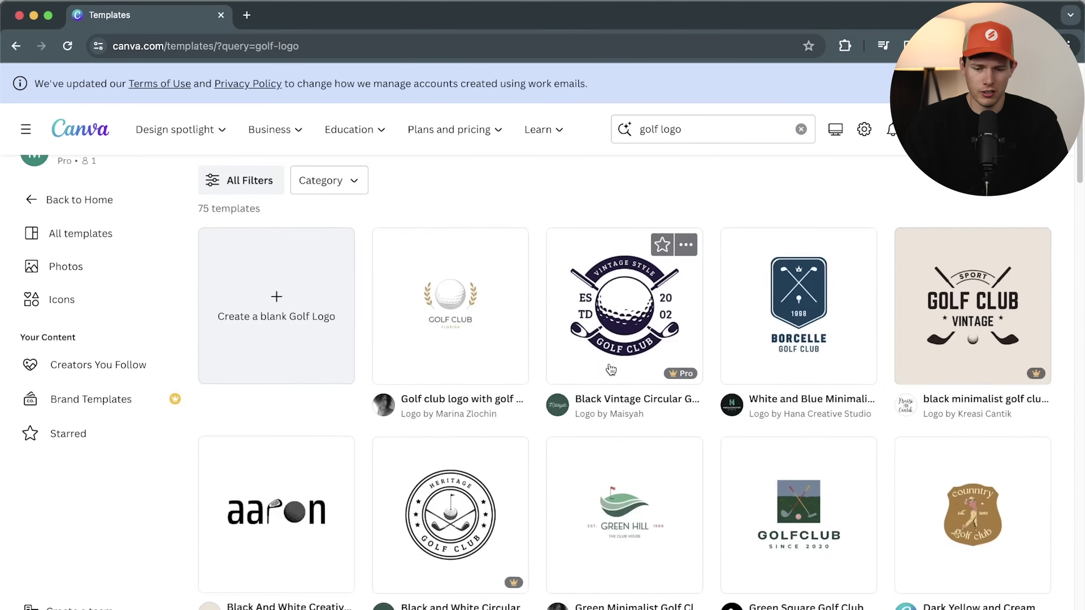
Browse the golf logo templates and open the Green and Blue Modern Golf Station Logo for customizing
{"action": "scroll", "coordinate": [611, 370], "scroll_direction": "down", "scroll_amount": 3}
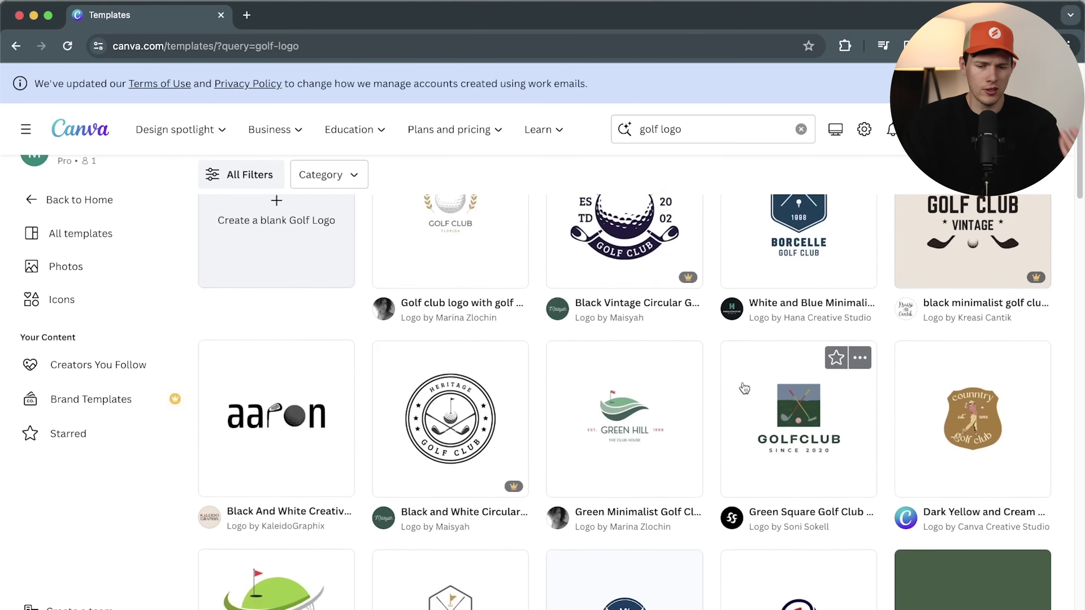
{"action": "scroll", "coordinate": [744, 388], "scroll_direction": "down", "scroll_amount": 3}
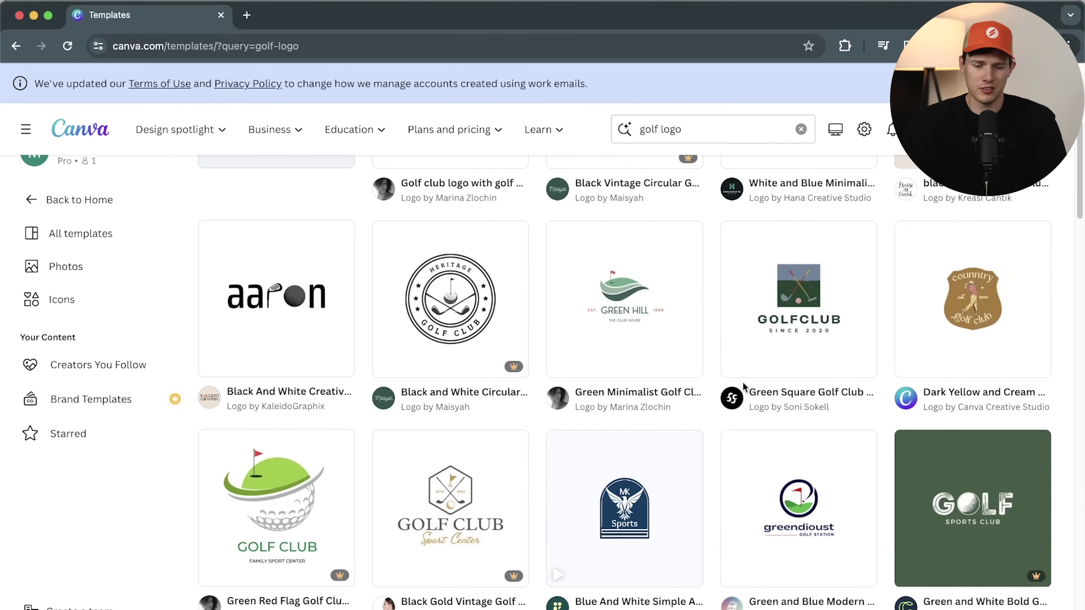
{"action": "scroll", "coordinate": [777, 395], "scroll_direction": "down", "scroll_amount": 5}
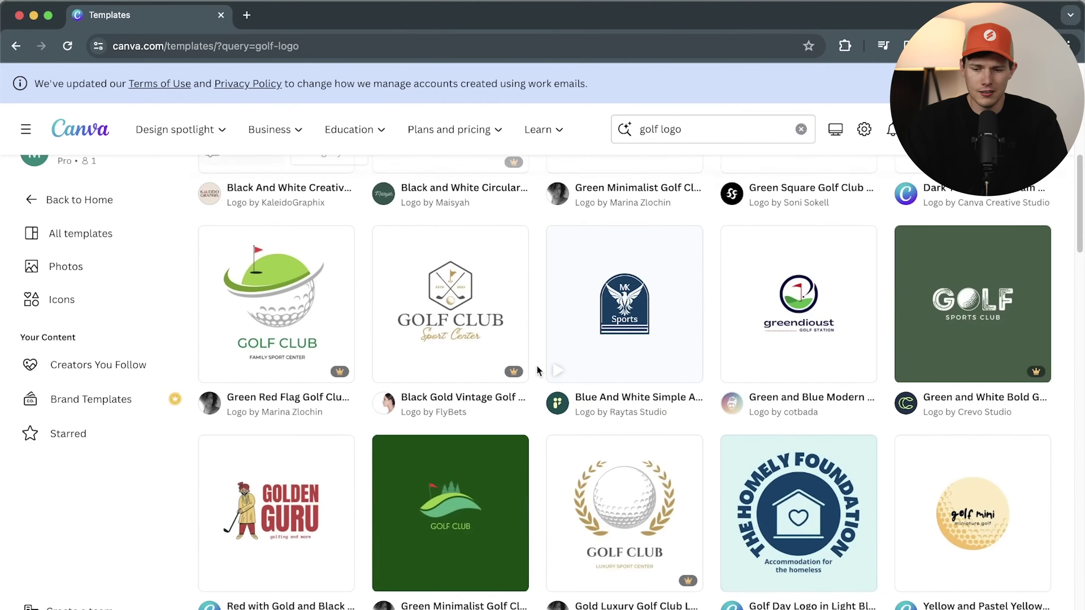
{"action": "left_click", "coordinate": [807, 316]}
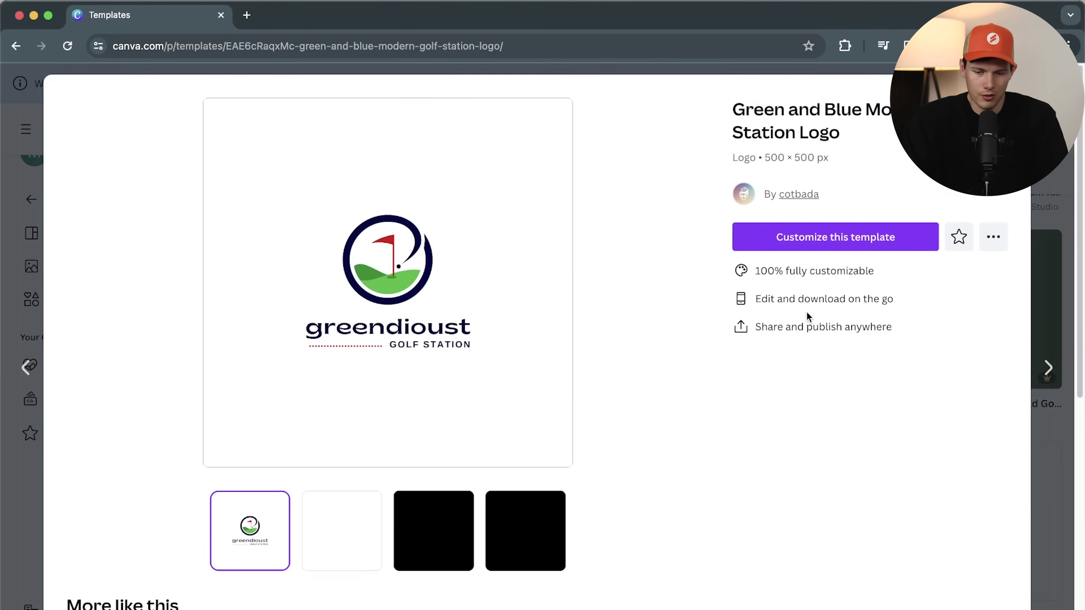
{"action": "left_click", "coordinate": [817, 238]}
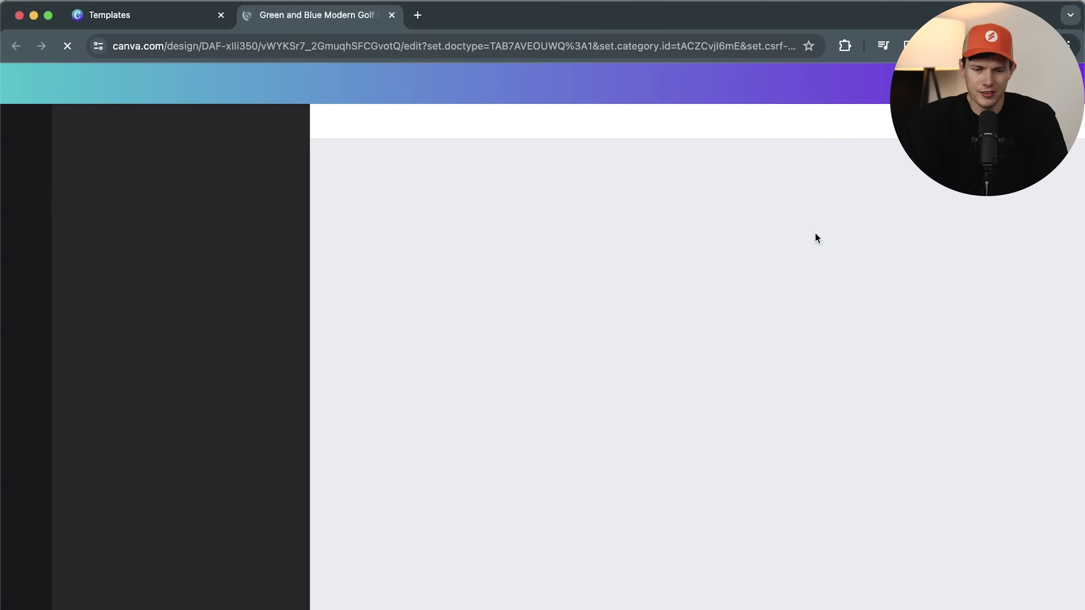
Change the logo's text to "Perfect Swing" and "GOLF TRAINERS", then enlarge the whole logo and centre it on page 1
{"action": "left_click", "coordinate": [653, 429]}
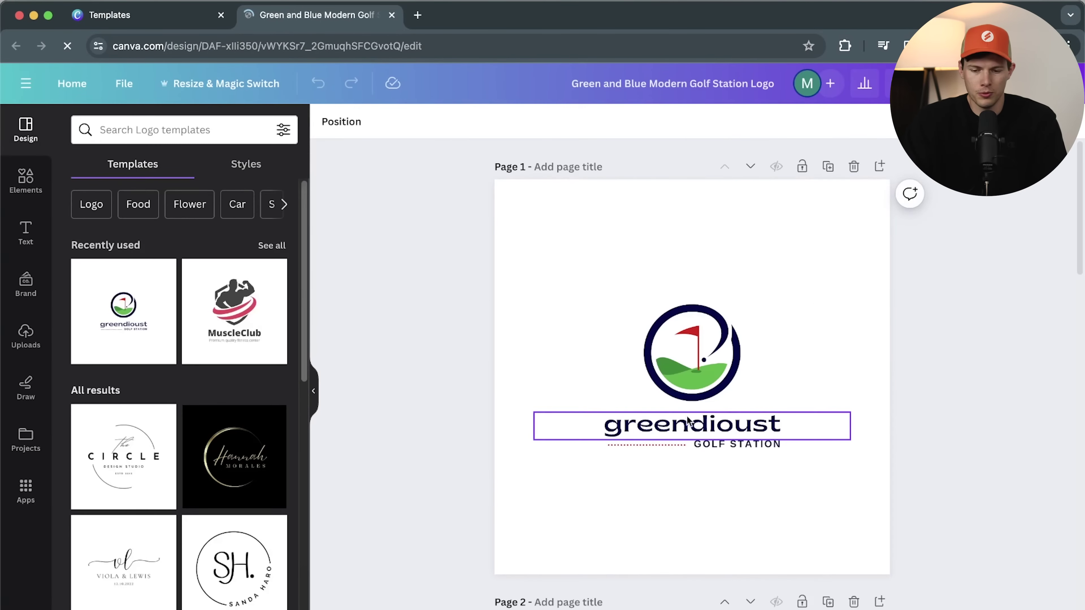
{"action": "key", "text": "ctrl+a"}
{"action": "left_click_drag", "start_coordinate": [853, 448], "coordinate": [933, 503]}
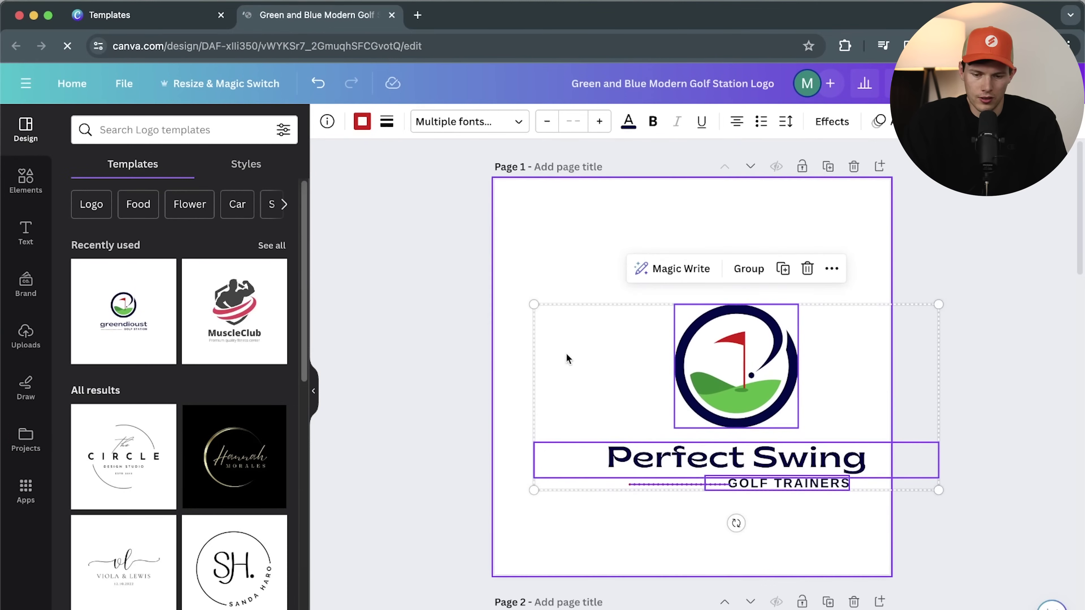
{"action": "left_click_drag", "start_coordinate": [534, 304], "coordinate": [421, 241]}
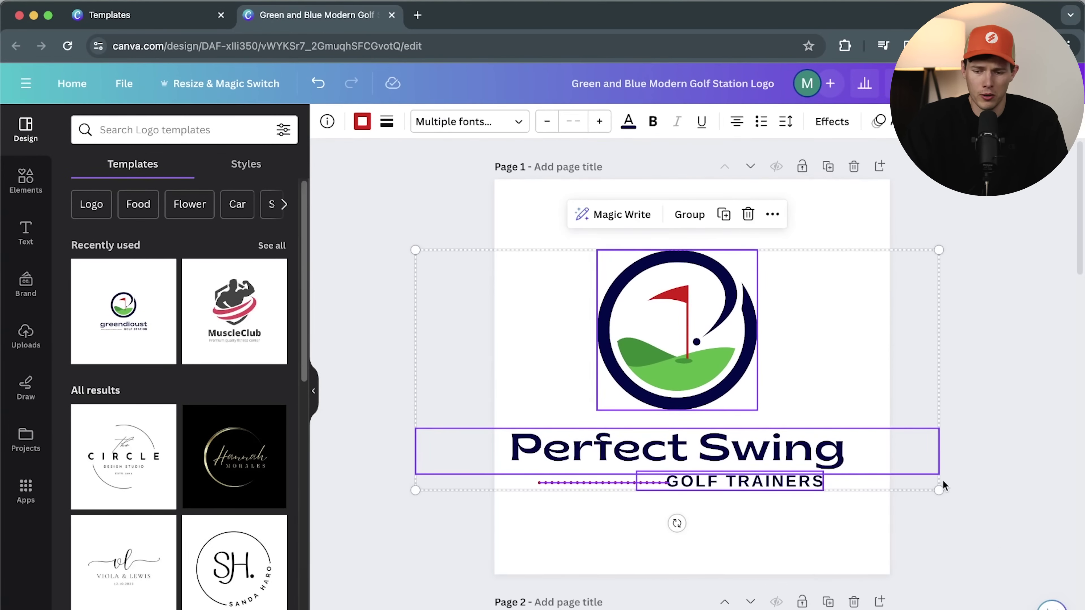
{"action": "left_click_drag", "start_coordinate": [939, 490], "coordinate": [977, 508]}
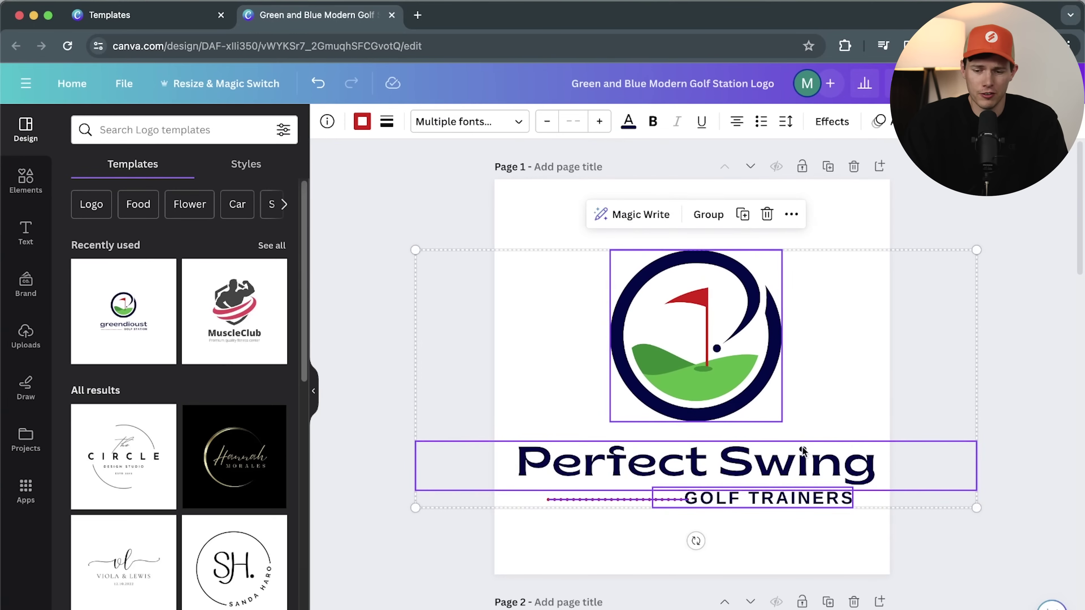
{"action": "mouse_move", "coordinate": [774, 440]}
{"action": "left_mouse_down"}
{"action": "mouse_move", "coordinate": [771, 411]}
{"action": "mouse_move", "coordinate": [771, 427]}
{"action": "left_mouse_up"}
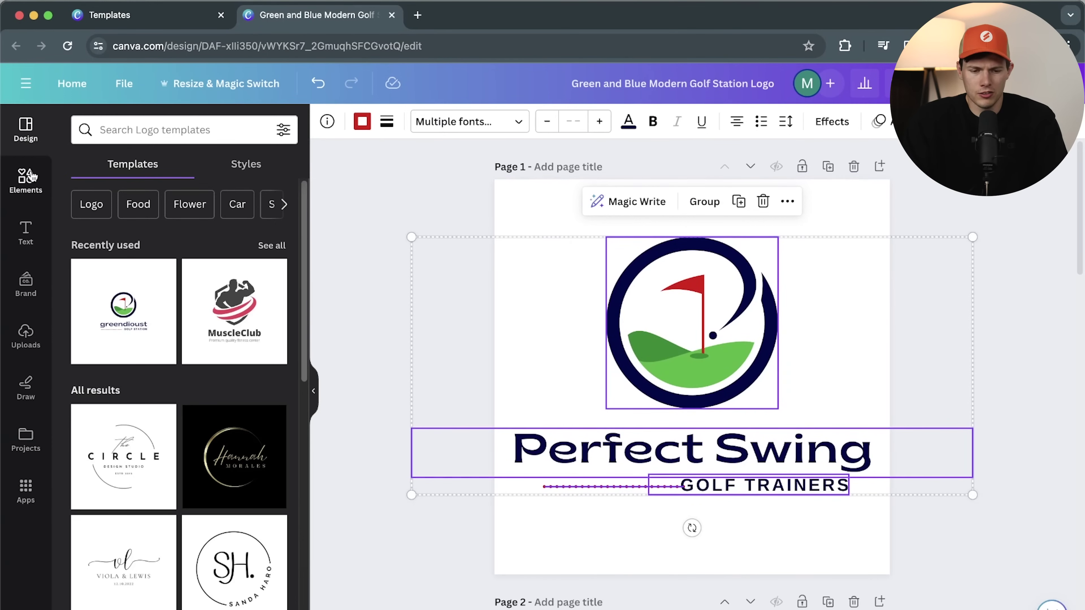
Separate the red dotted line from the GOLF TRAINERS text and recolour the logo's navy parts dark green
{"action": "left_click", "coordinate": [26, 188]}
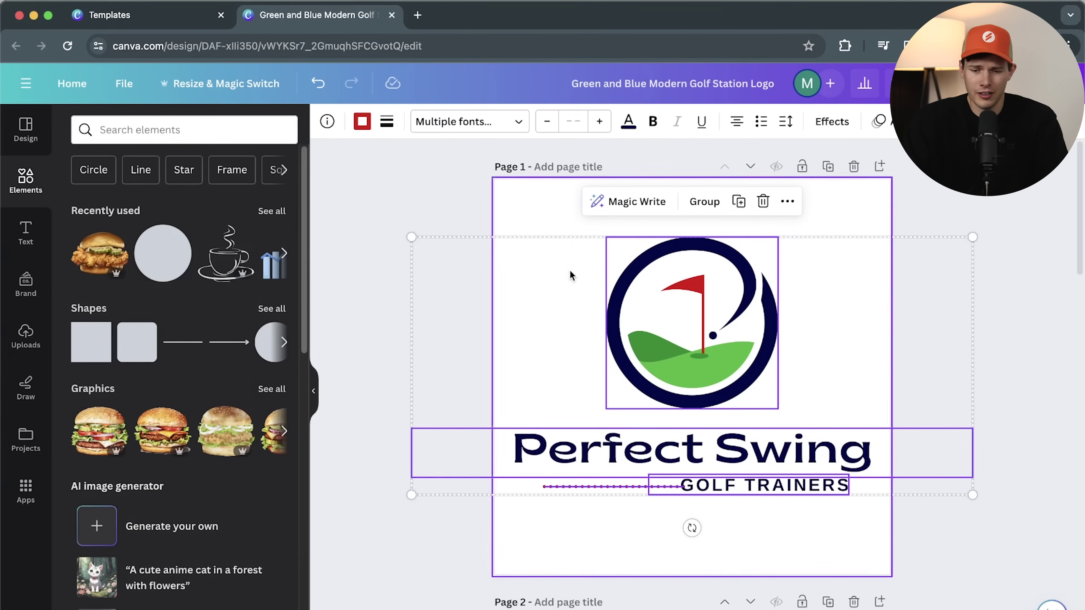
{"action": "left_click", "coordinate": [447, 334]}
{"action": "left_click", "coordinate": [703, 319]}
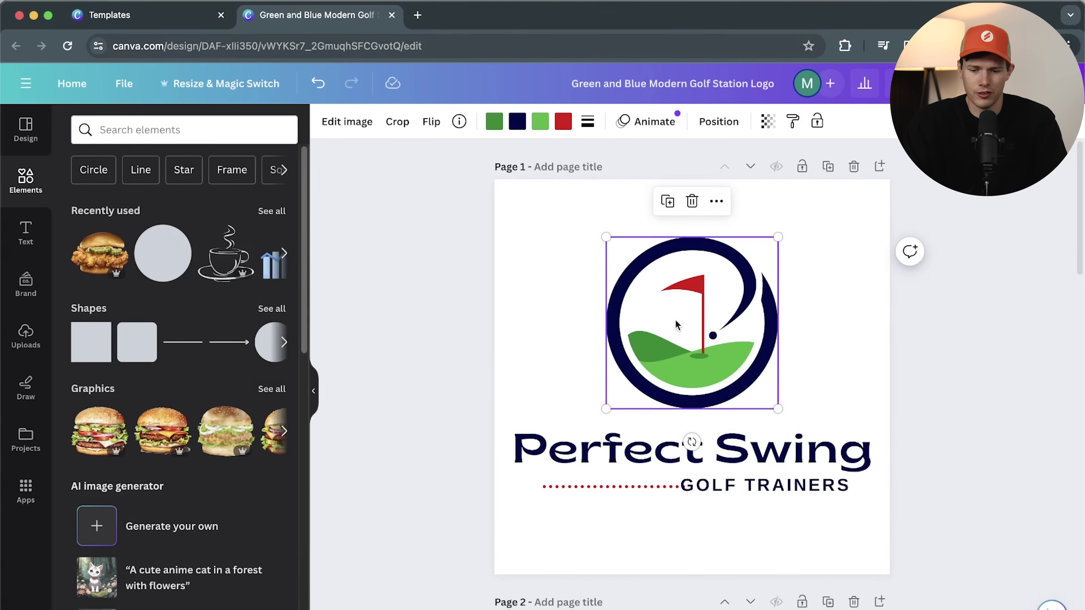
{"action": "left_click", "coordinate": [620, 486]}
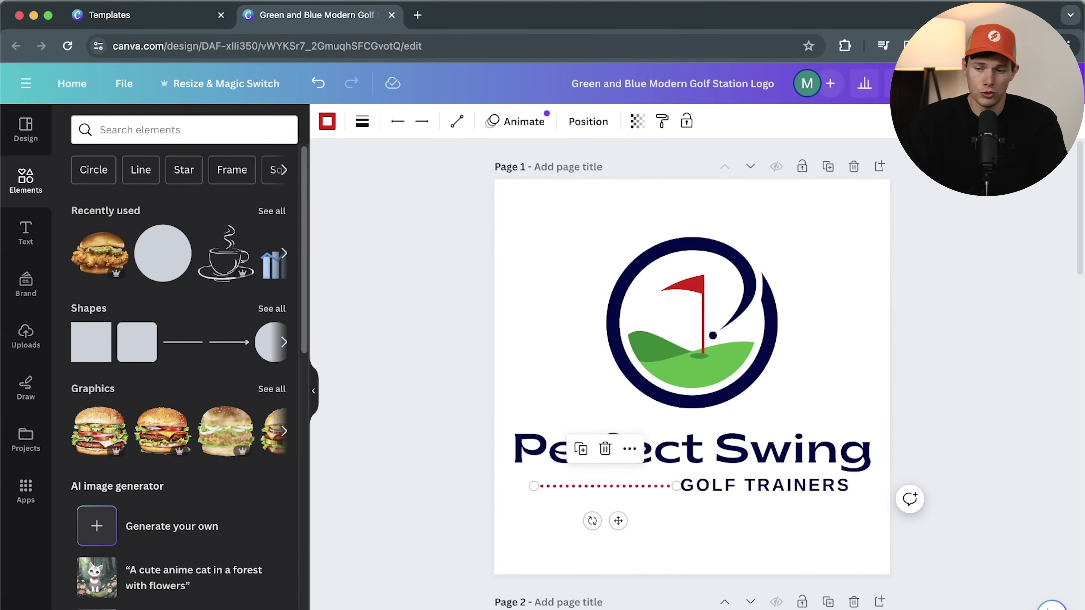
{"action": "left_click", "coordinate": [1042, 84]}
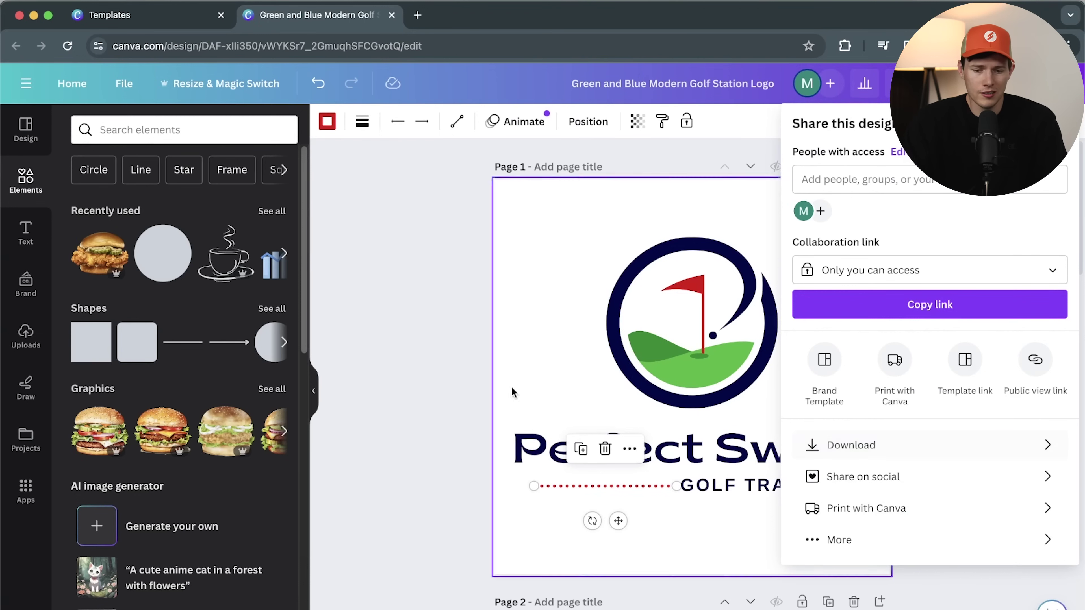
{"action": "left_click", "coordinate": [414, 376]}
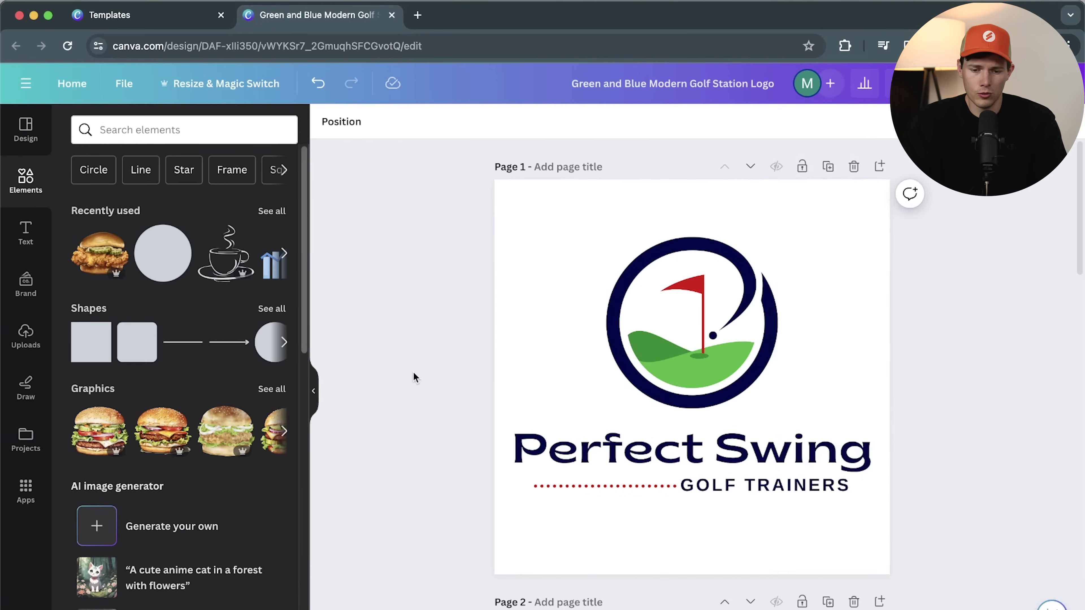
{"action": "left_click", "coordinate": [692, 325]}
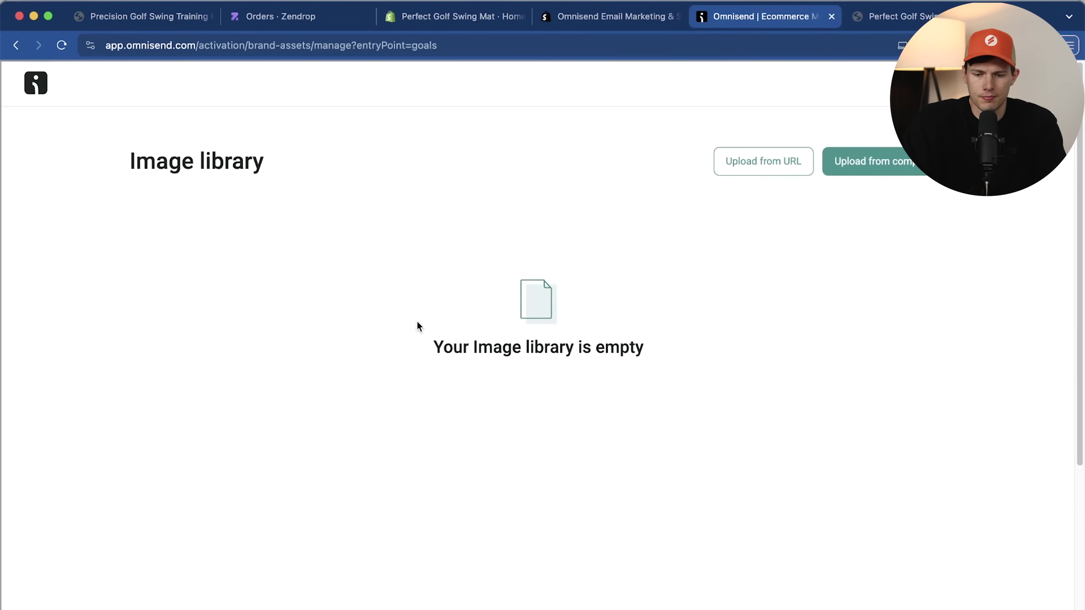
In Omnisend, upload the finished Perfect Swing logo from the computer to the image library and select it as the brand logo
{"action": "left_click", "coordinate": [845, 173]}
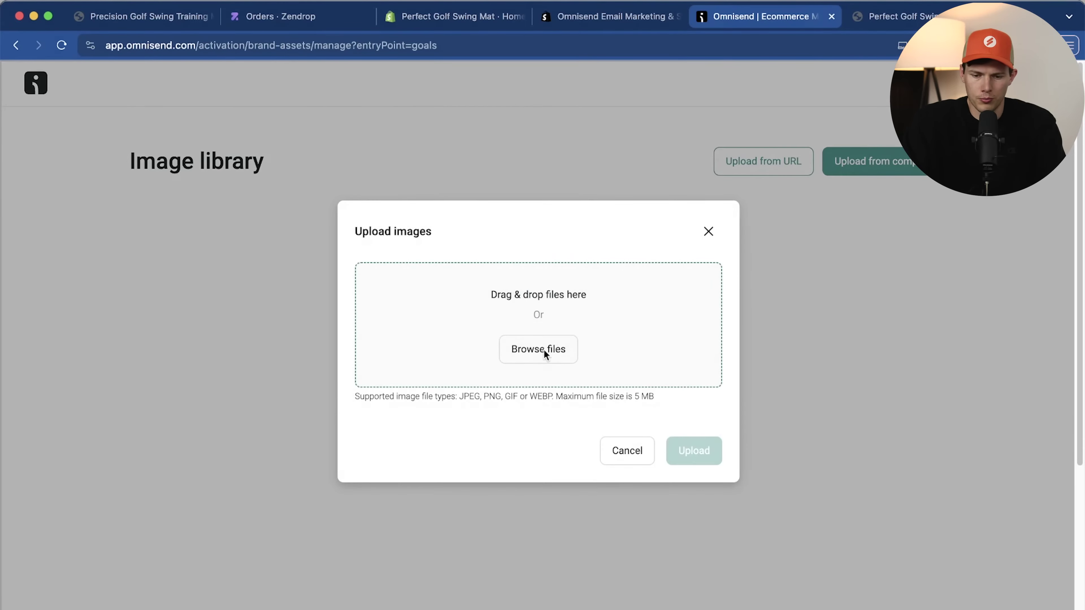
{"action": "left_click", "coordinate": [554, 346]}
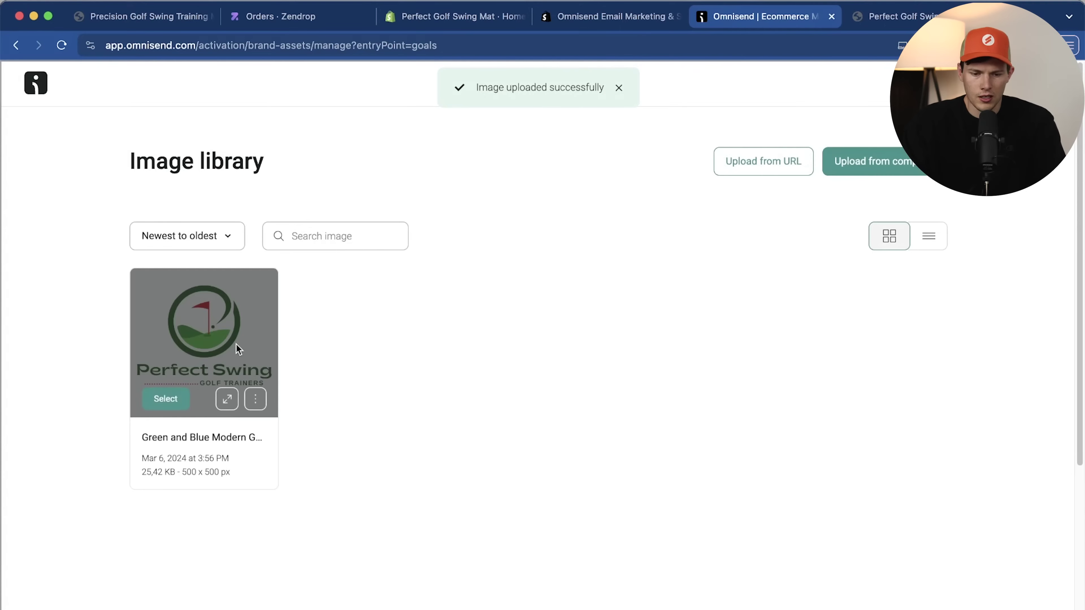
{"action": "left_click", "coordinate": [168, 397]}
{"action": "mouse_move", "coordinate": [307, 360]}
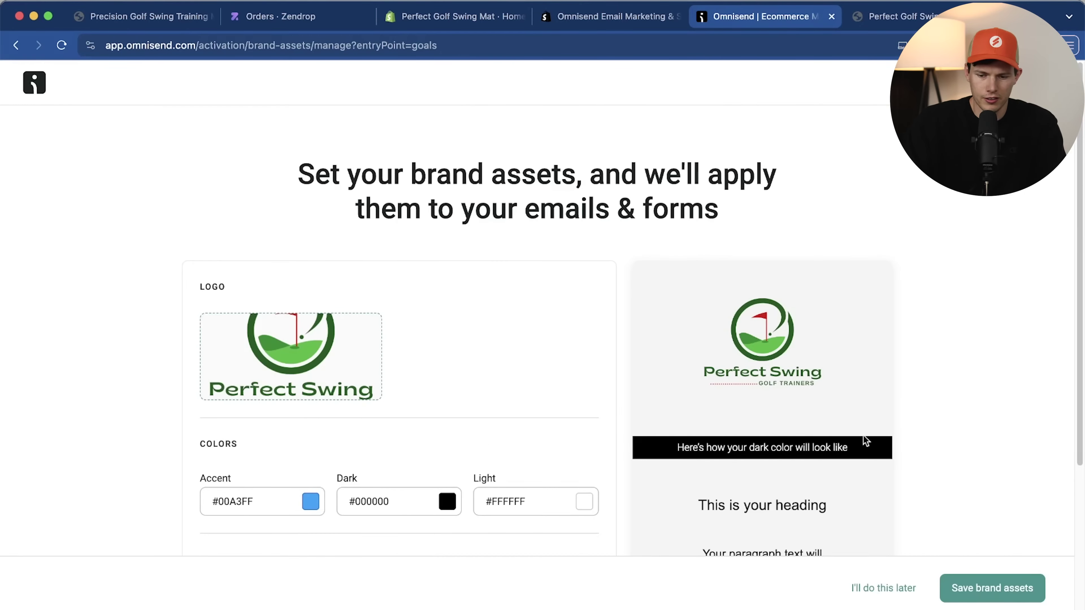
Set the brand accent color to #0C591A, copied from the dark green of the logo in Canva
{"action": "scroll", "coordinate": [854, 367], "scroll_direction": "down", "scroll_amount": 3}
{"action": "scroll", "coordinate": [856, 361], "scroll_direction": "up", "scroll_amount": 1}
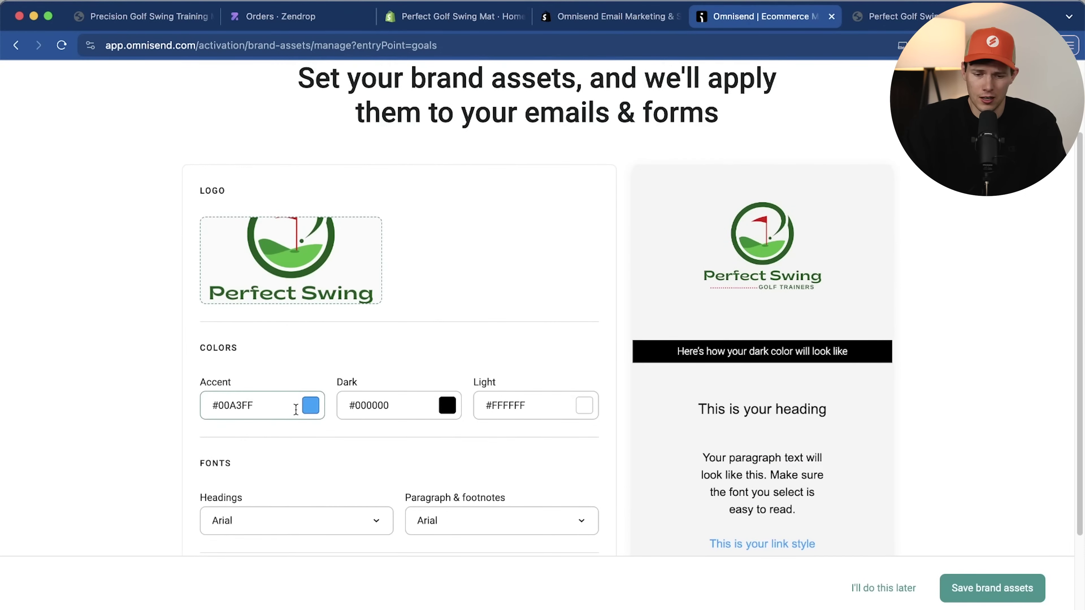
{"action": "left_click", "coordinate": [311, 406]}
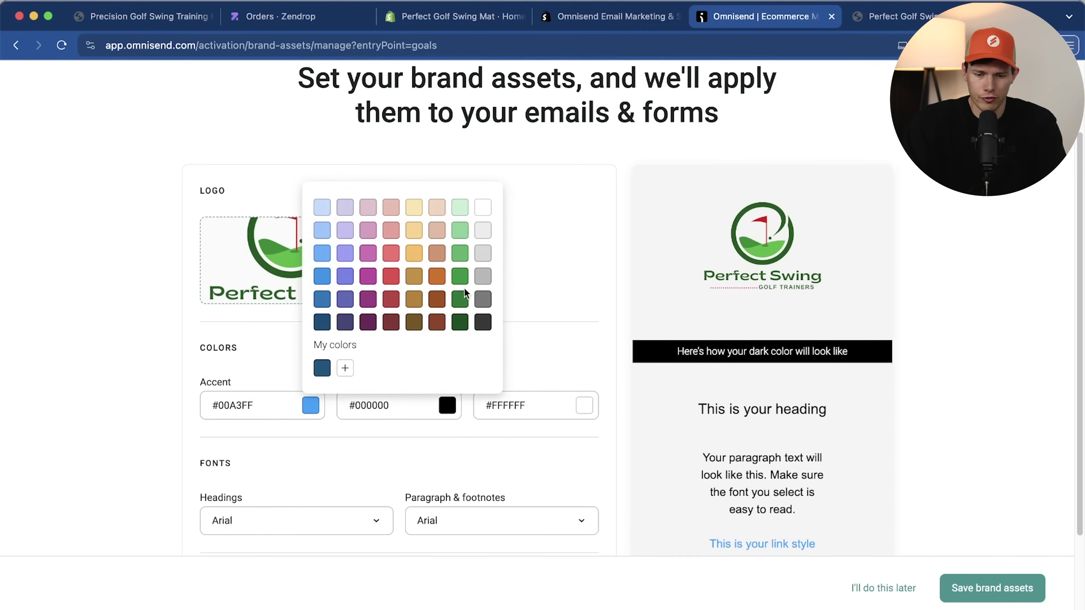
{"action": "left_click", "coordinate": [271, 406]}
{"action": "left_click_drag", "start_coordinate": [271, 406], "coordinate": [169, 406]}
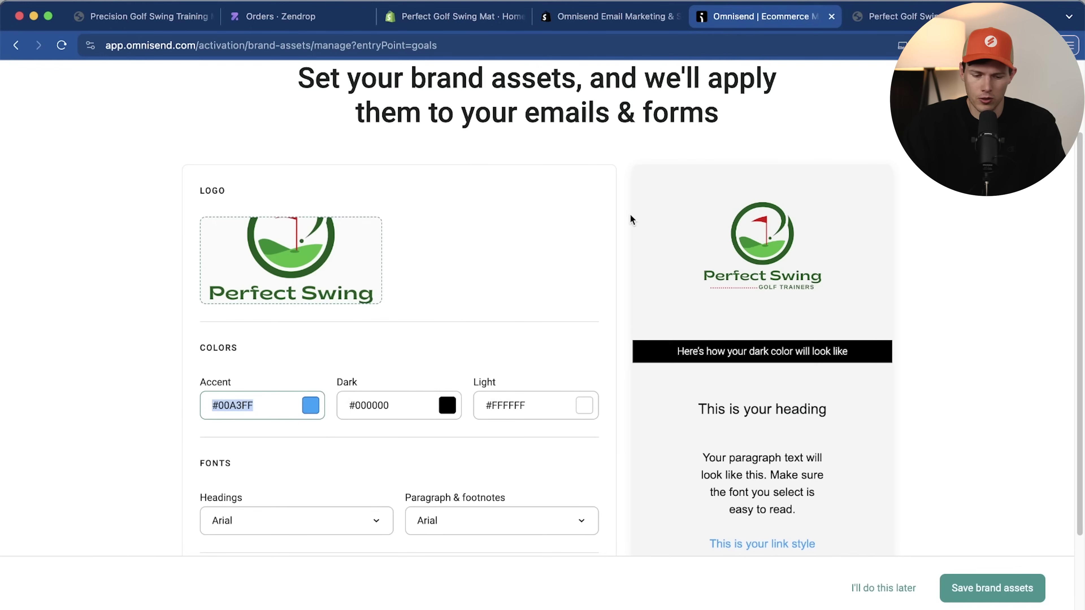
{"action": "key", "text": "super+grave"}
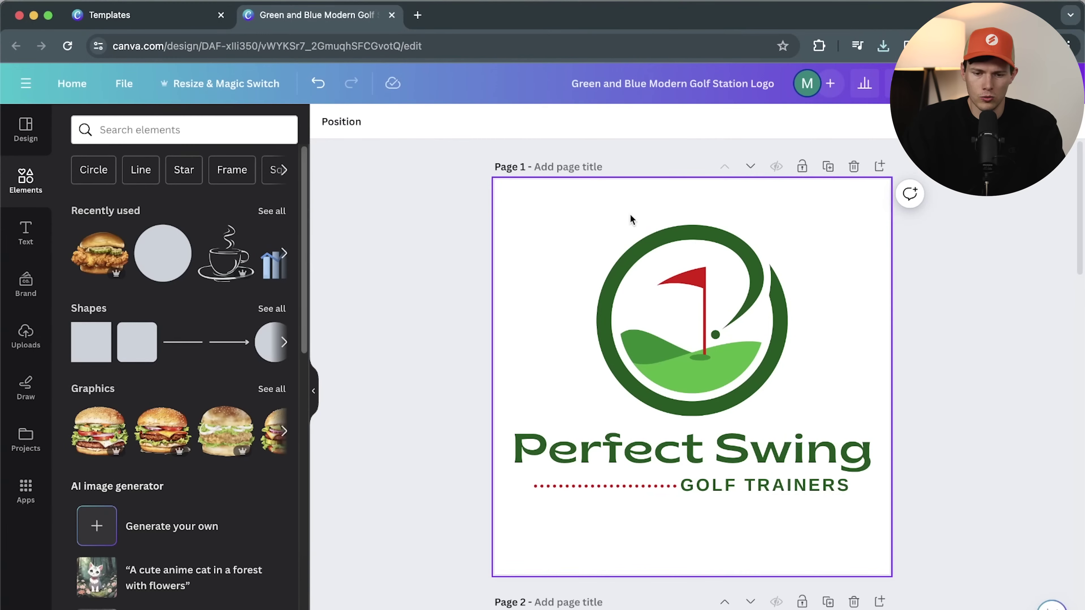
{"action": "left_click", "coordinate": [637, 283]}
{"action": "left_click", "coordinate": [515, 122]}
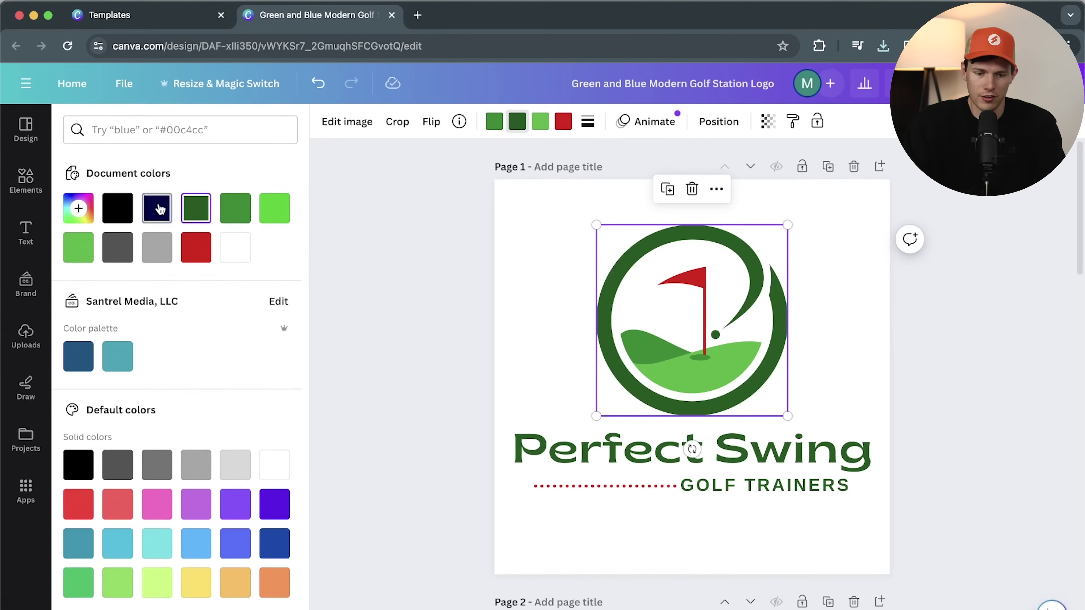
{"action": "left_click", "coordinate": [196, 208]}
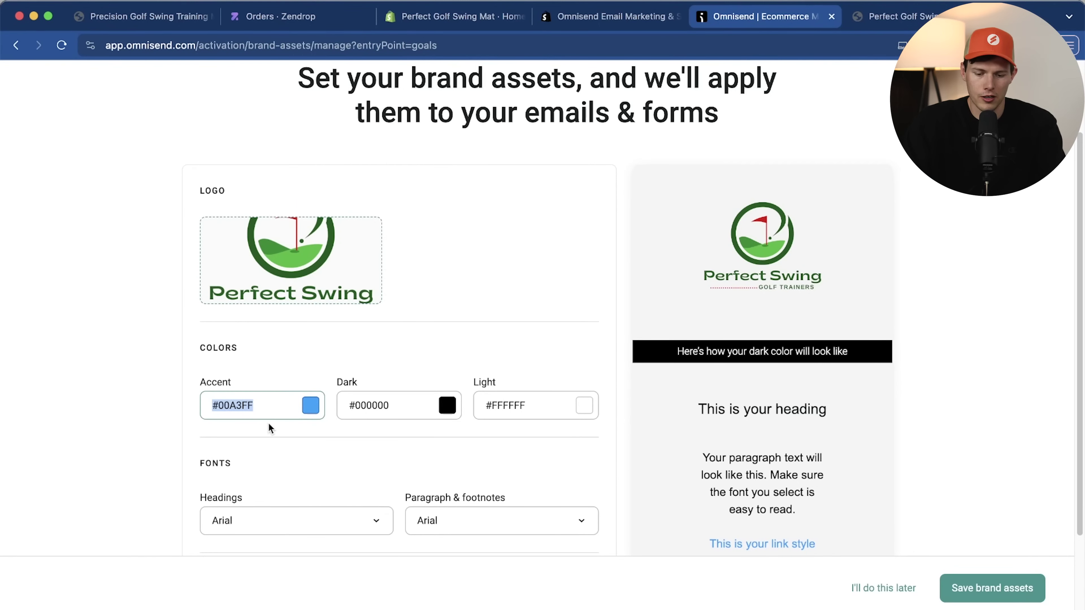
{"action": "type", "text": "#0C591A"}
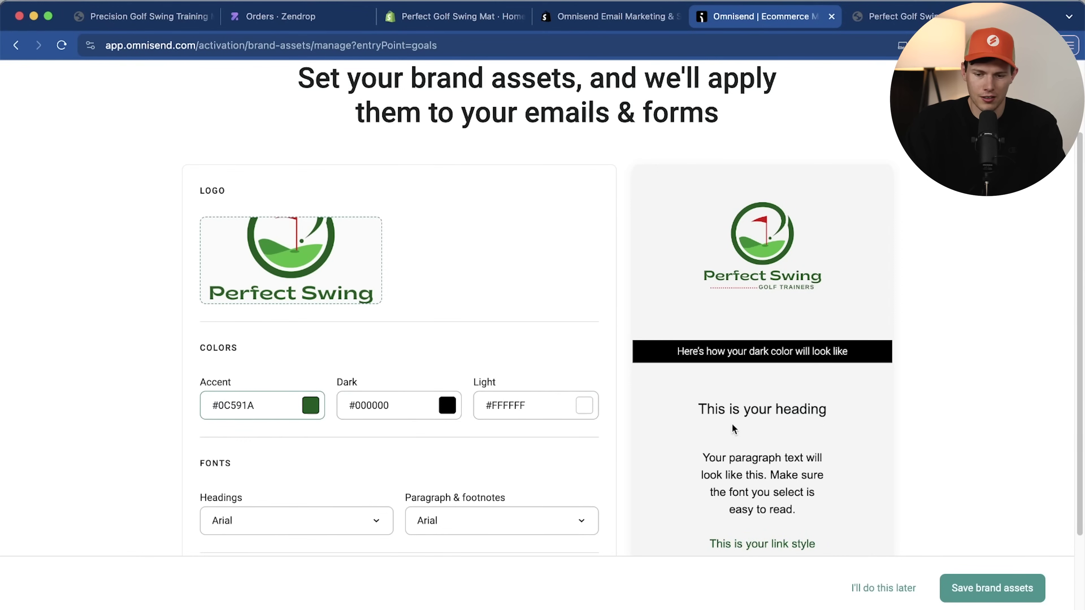
Save the brand assets and dismiss the Goals introduction
{"action": "scroll", "coordinate": [488, 398], "scroll_direction": "down", "scroll_amount": 3}
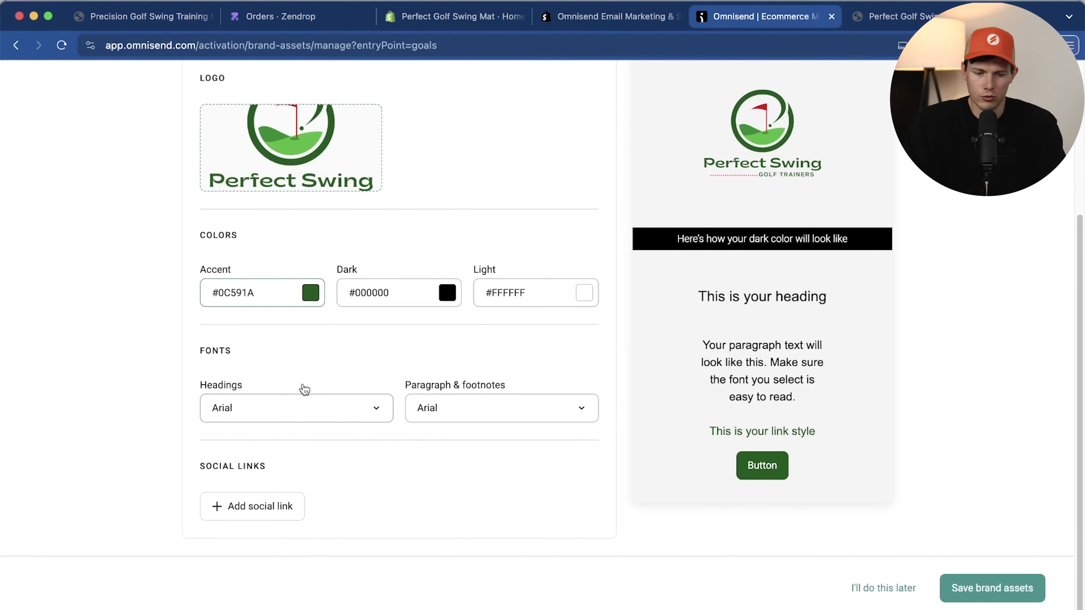
{"action": "left_click", "coordinate": [996, 592]}
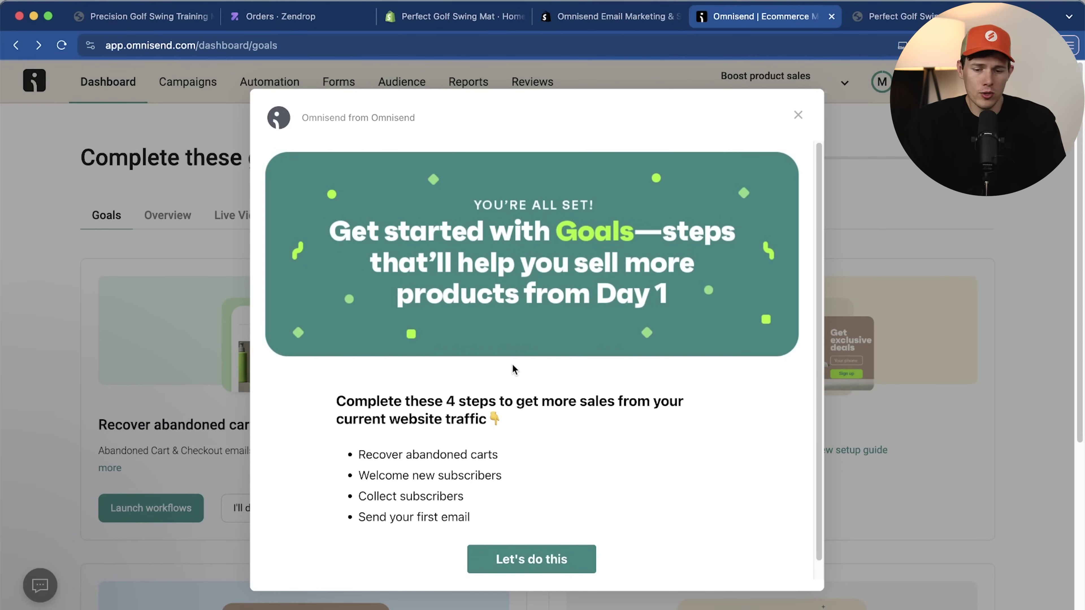
{"action": "left_click", "coordinate": [798, 119]}
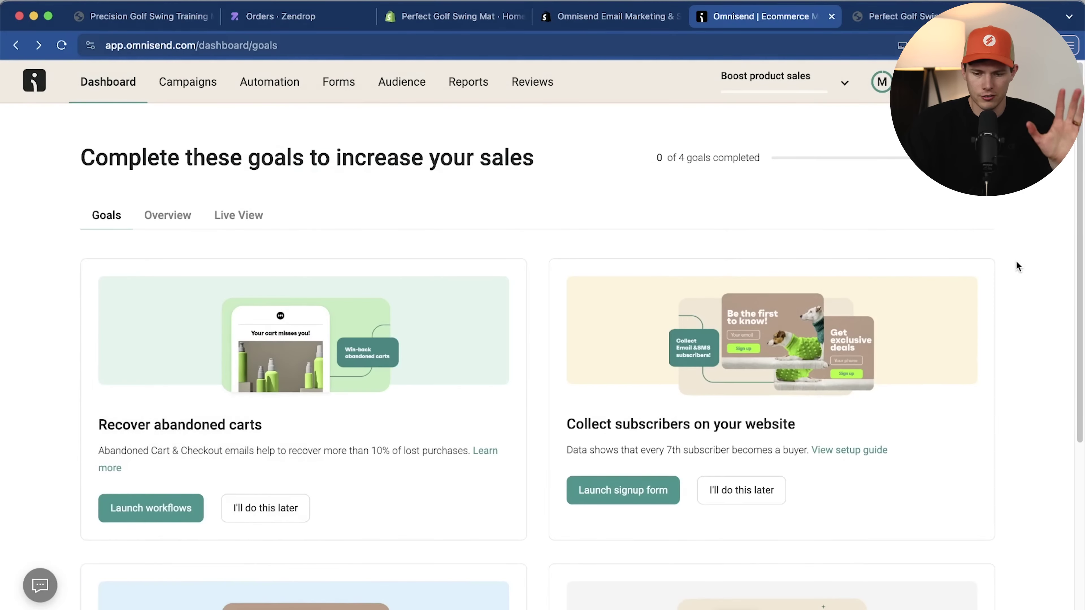
Look through the goal cards for increasing sales on the Omnisend dashboard
{"action": "scroll", "coordinate": [1017, 262], "scroll_direction": "down", "scroll_amount": 5}
{"action": "scroll", "coordinate": [1017, 262], "scroll_direction": "up", "scroll_amount": 5}
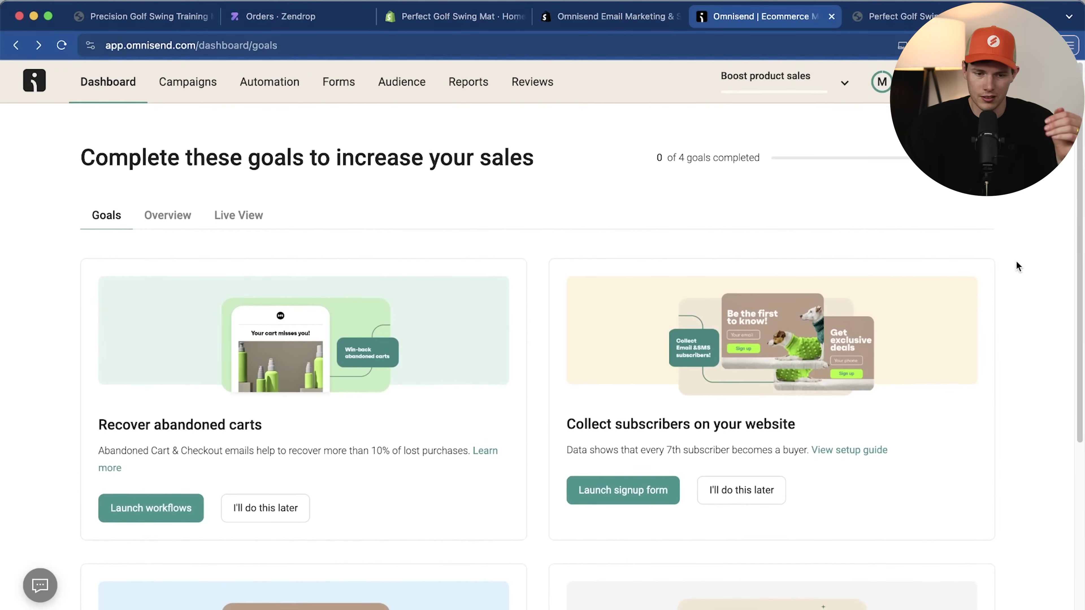
{"action": "left_click", "coordinate": [102, 97]}
{"action": "scroll", "coordinate": [61, 332], "scroll_direction": "down", "scroll_amount": 4}
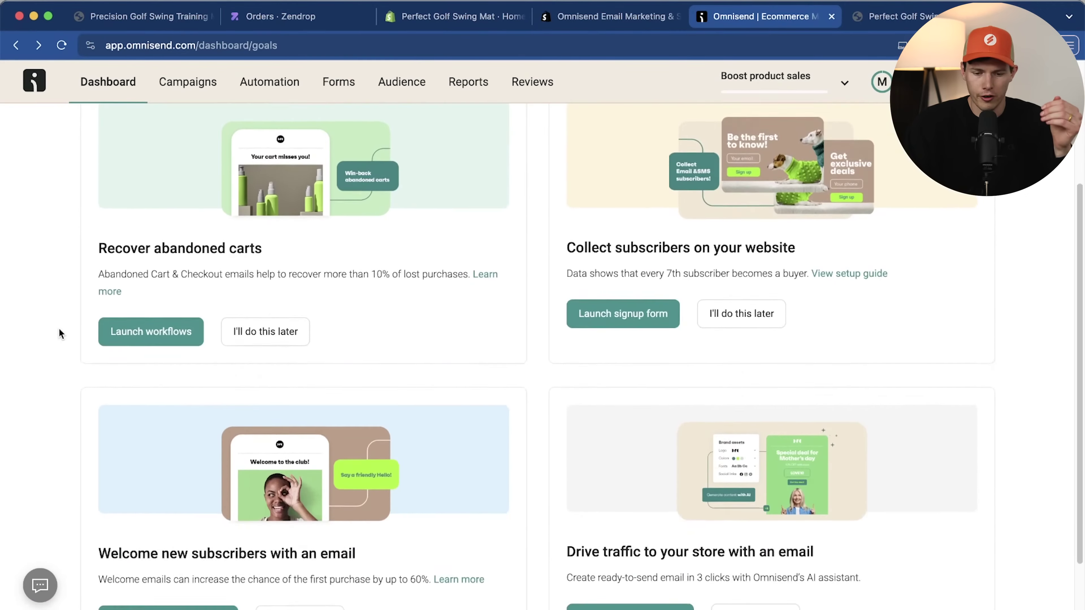
{"action": "scroll", "coordinate": [61, 332], "scroll_direction": "down", "scroll_amount": 2}
{"action": "scroll", "coordinate": [216, 259], "scroll_direction": "down", "scroll_amount": 1}
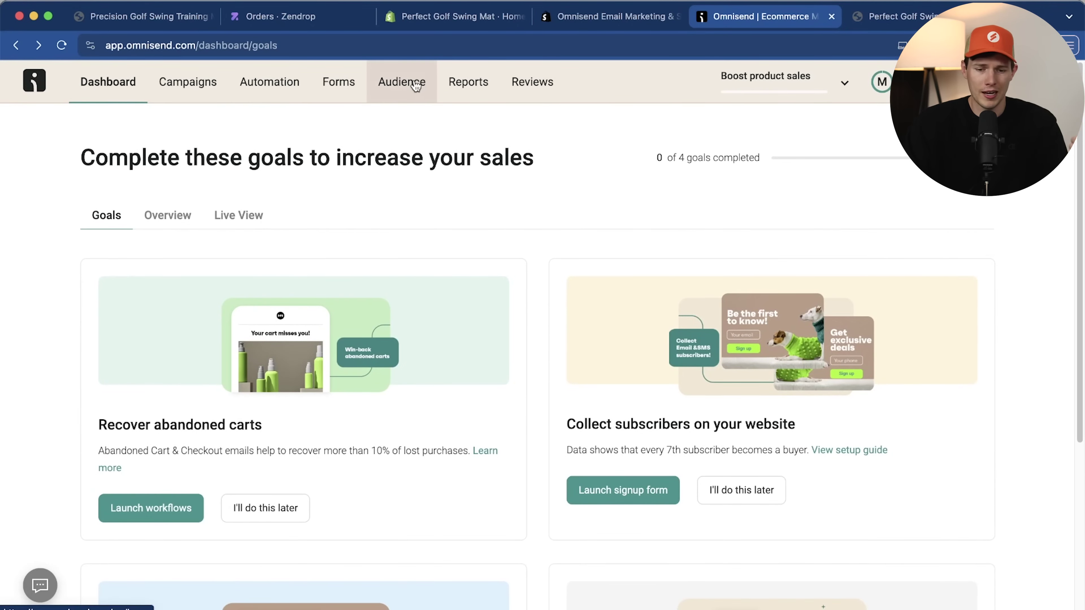
Compare Omnisend's signup form page with the email subscription section on the store's product page, and view the Omnisend contact list
{"action": "left_click", "coordinate": [353, 88]}
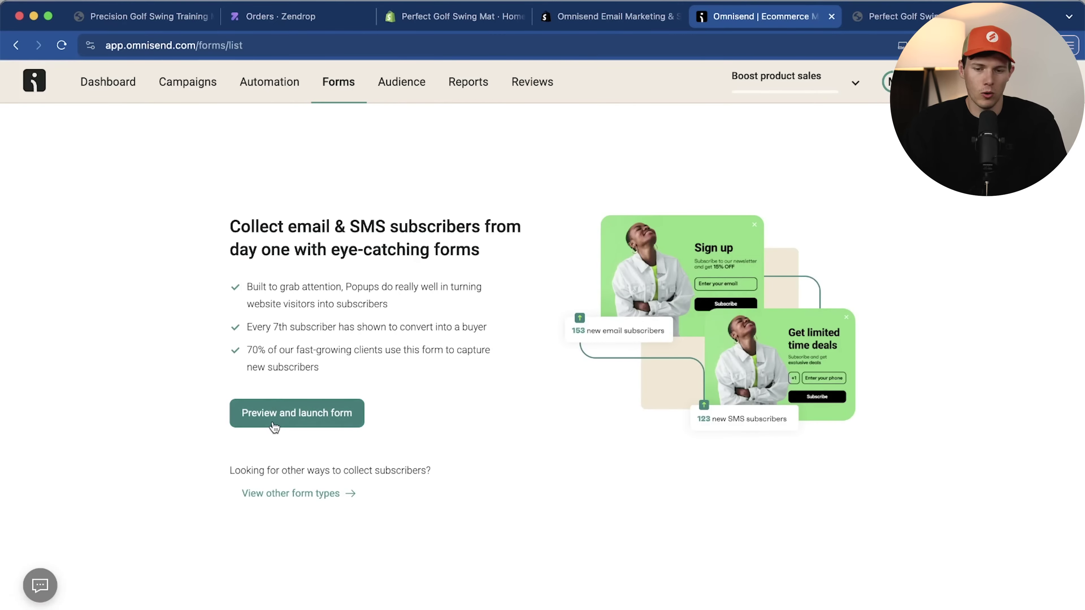
{"action": "left_click", "coordinate": [427, 17]}
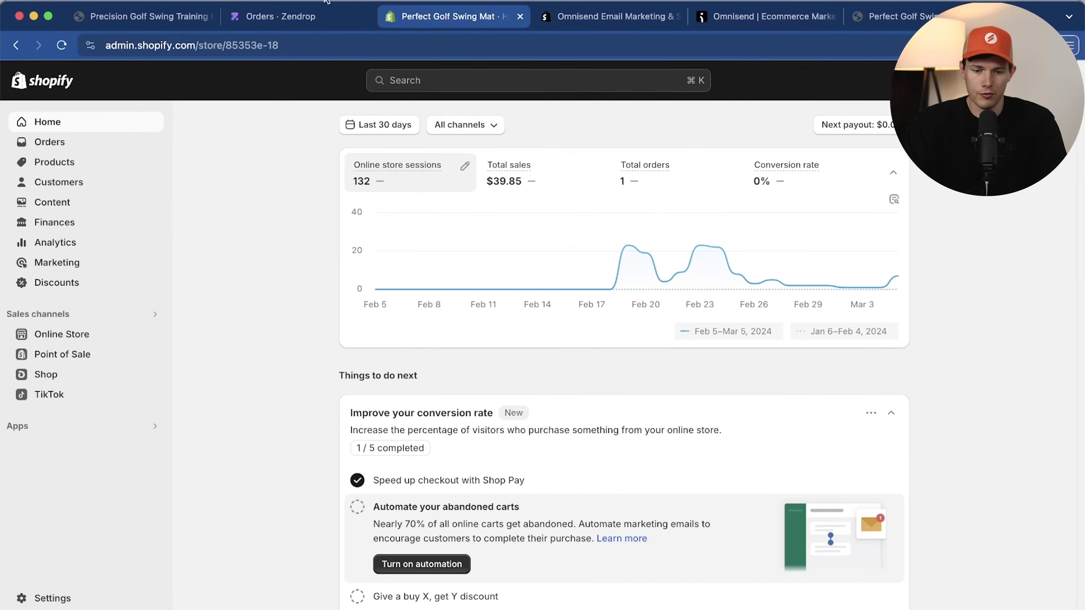
{"action": "left_click", "coordinate": [143, 16]}
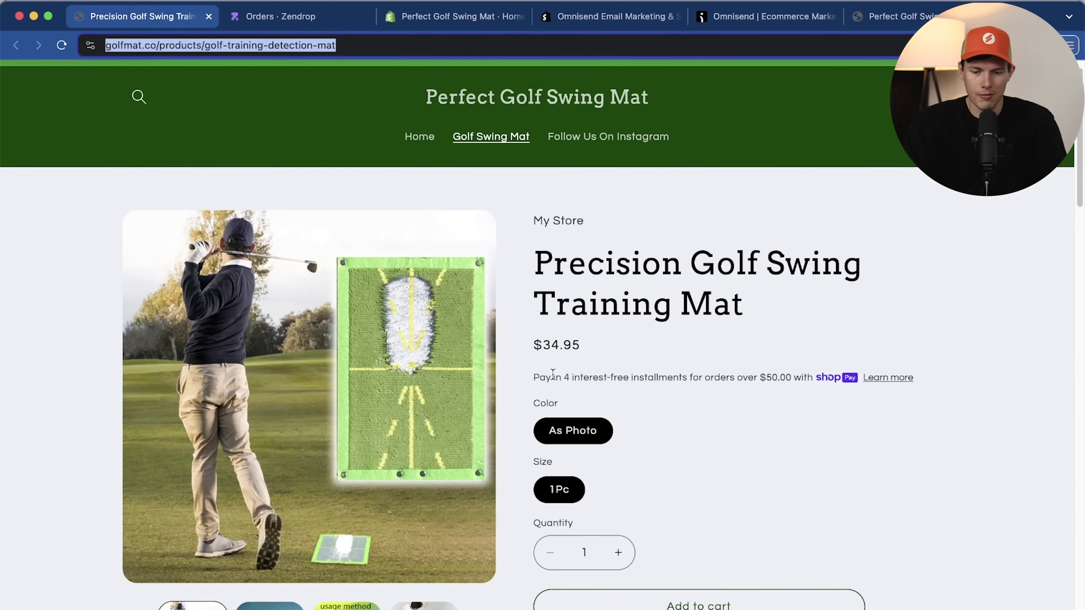
{"action": "scroll", "coordinate": [552, 374], "scroll_direction": "down", "scroll_amount": 20}
{"action": "left_click", "coordinate": [510, 331]}
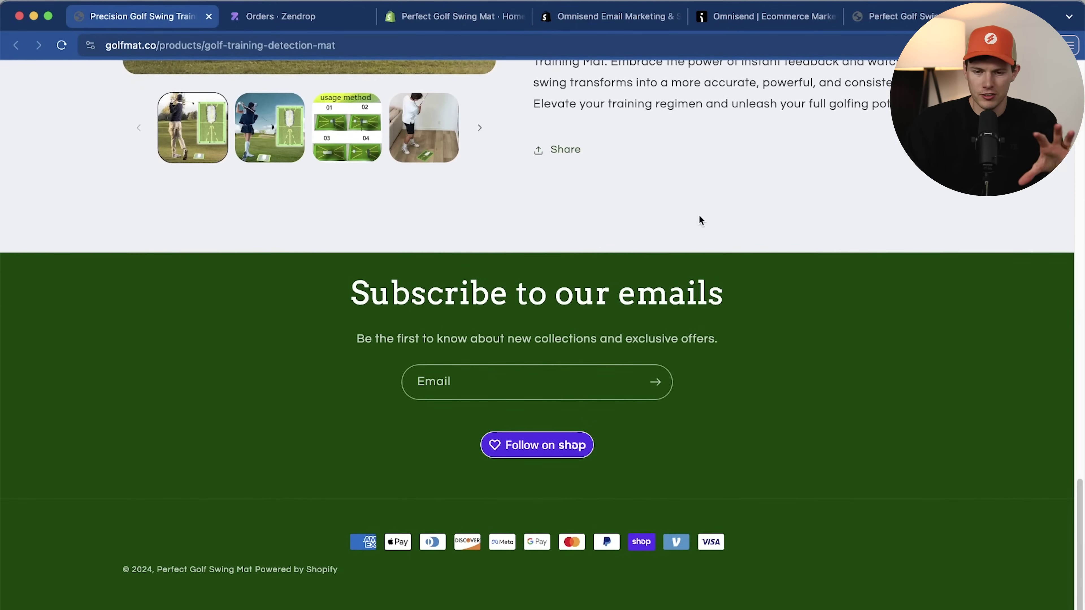
{"action": "left_click", "coordinate": [586, 21]}
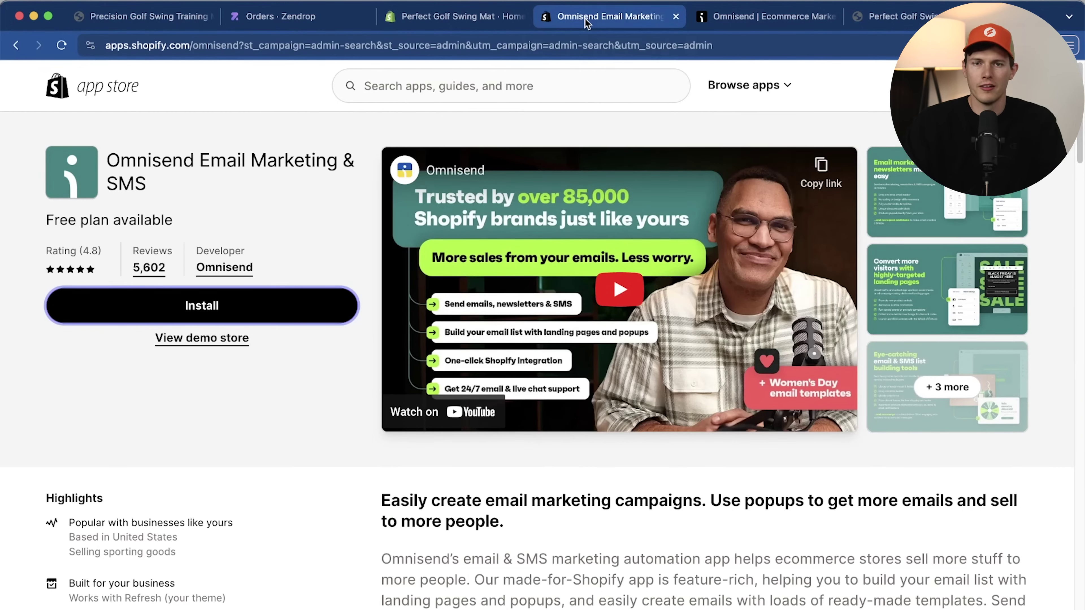
{"action": "left_click", "coordinate": [751, 24]}
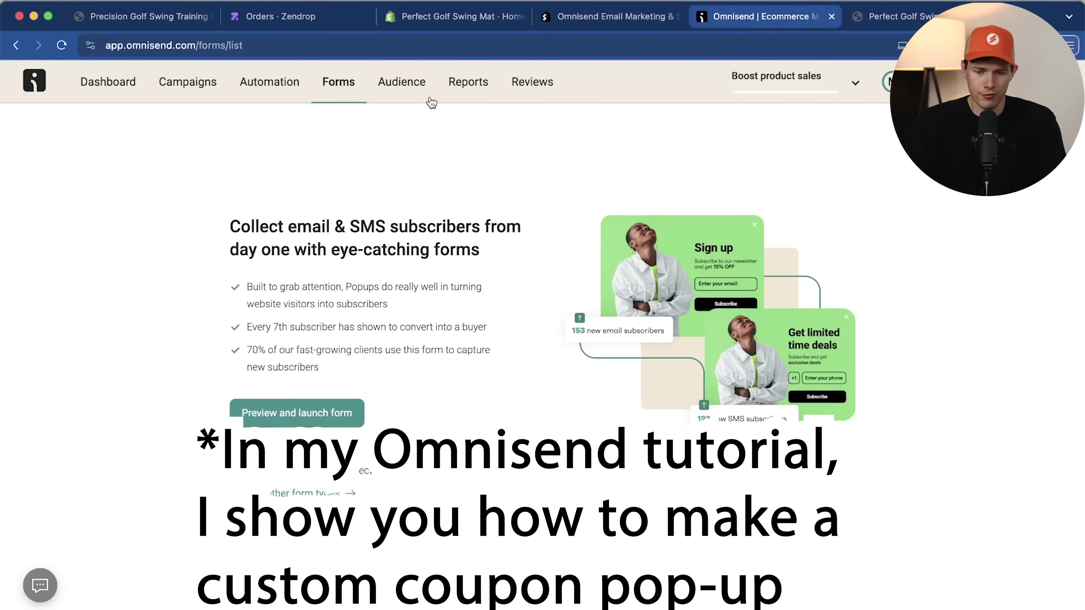
{"action": "left_click", "coordinate": [417, 89]}
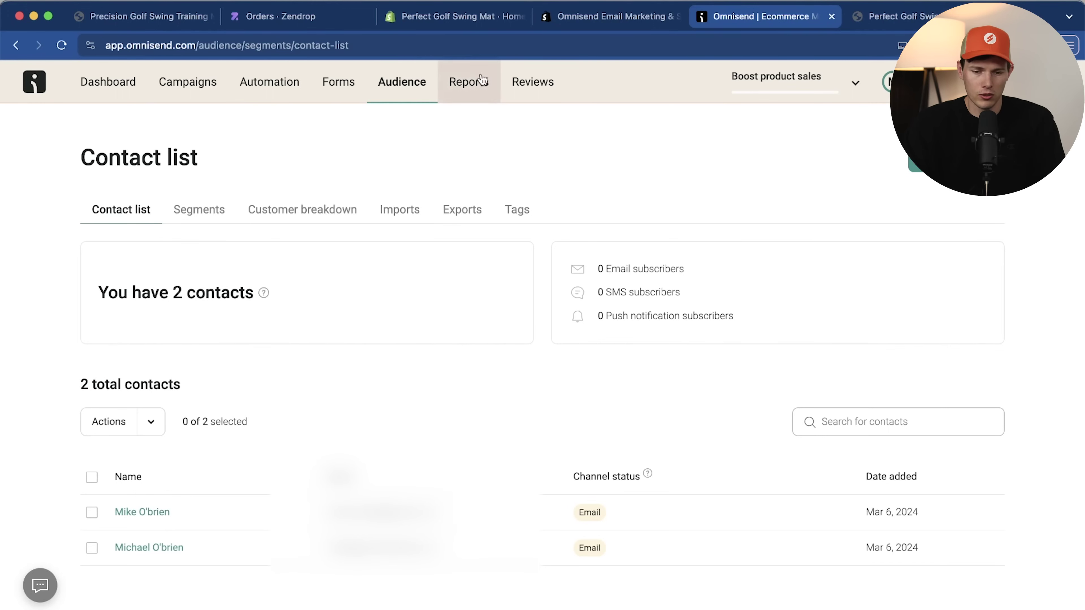
Start the Abandoned Cart & Checkout workflows with a 10% discount code in the third email, using only emails
{"action": "left_click", "coordinate": [265, 82]}
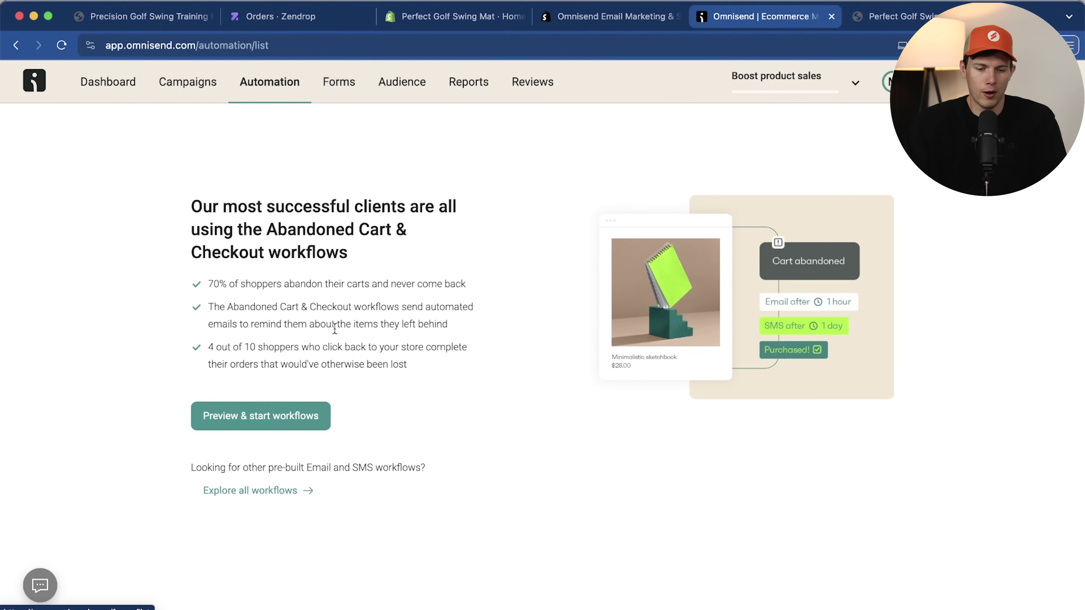
{"action": "left_click", "coordinate": [260, 423]}
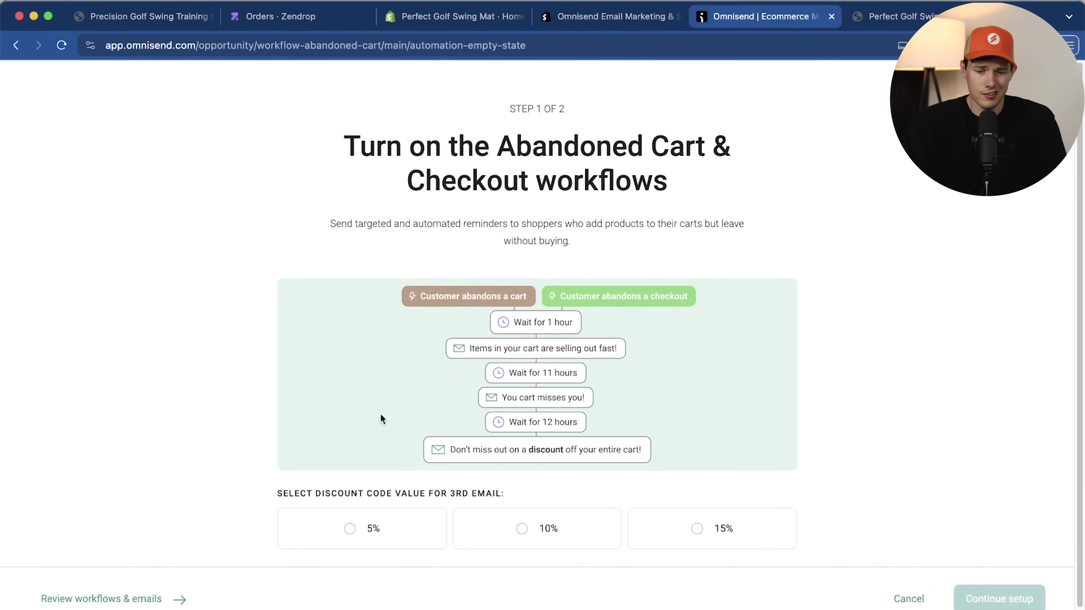
{"action": "left_click", "coordinate": [529, 540]}
{"action": "scroll", "coordinate": [944, 383], "scroll_direction": "down", "scroll_amount": 1}
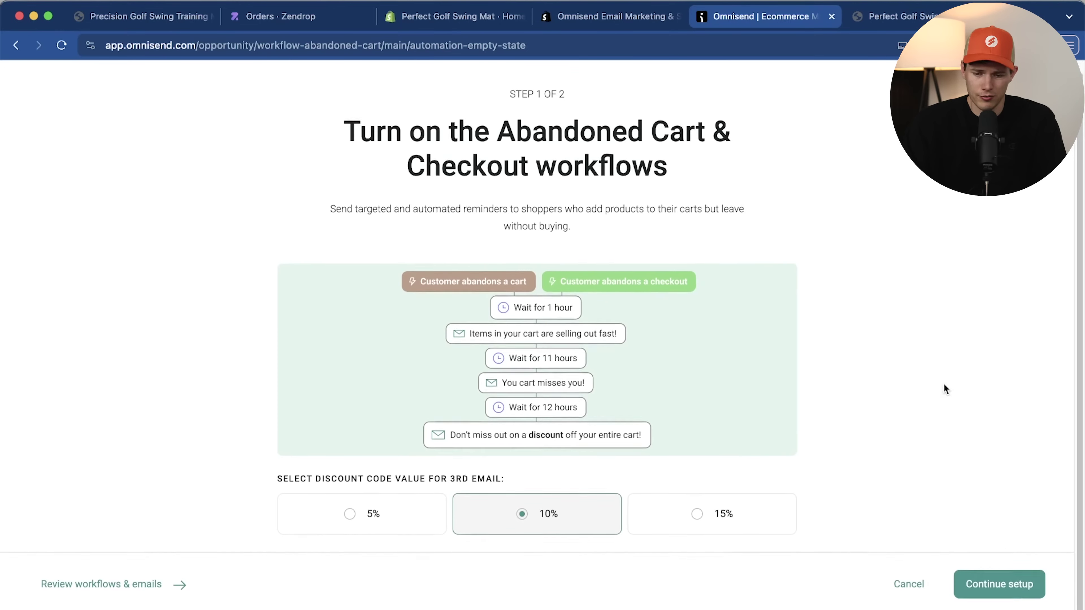
{"action": "left_click", "coordinate": [974, 584]}
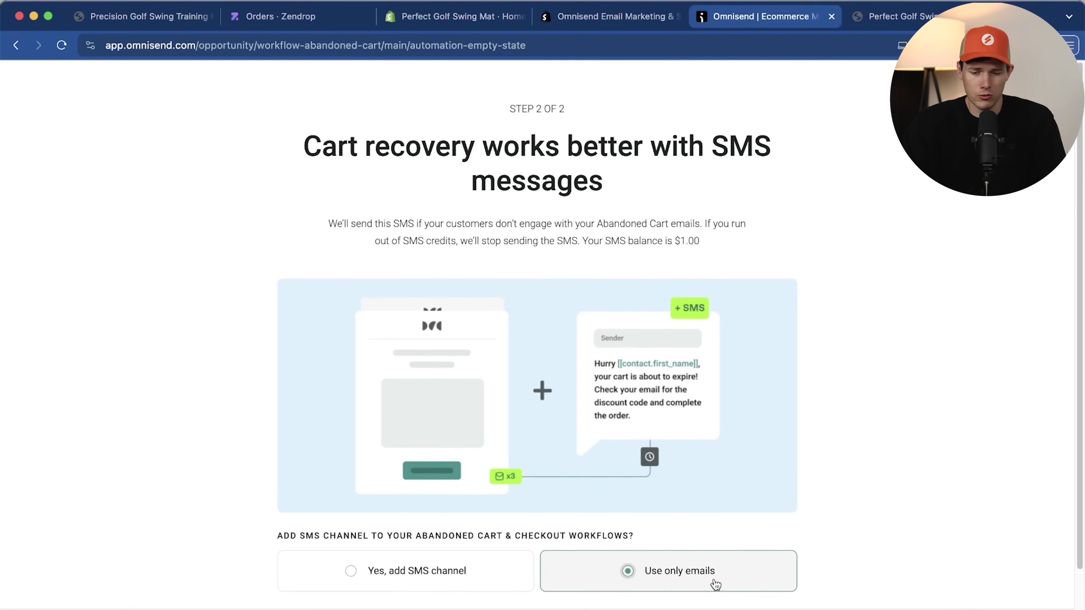
{"action": "scroll", "coordinate": [924, 526], "scroll_direction": "down", "scroll_amount": 3}
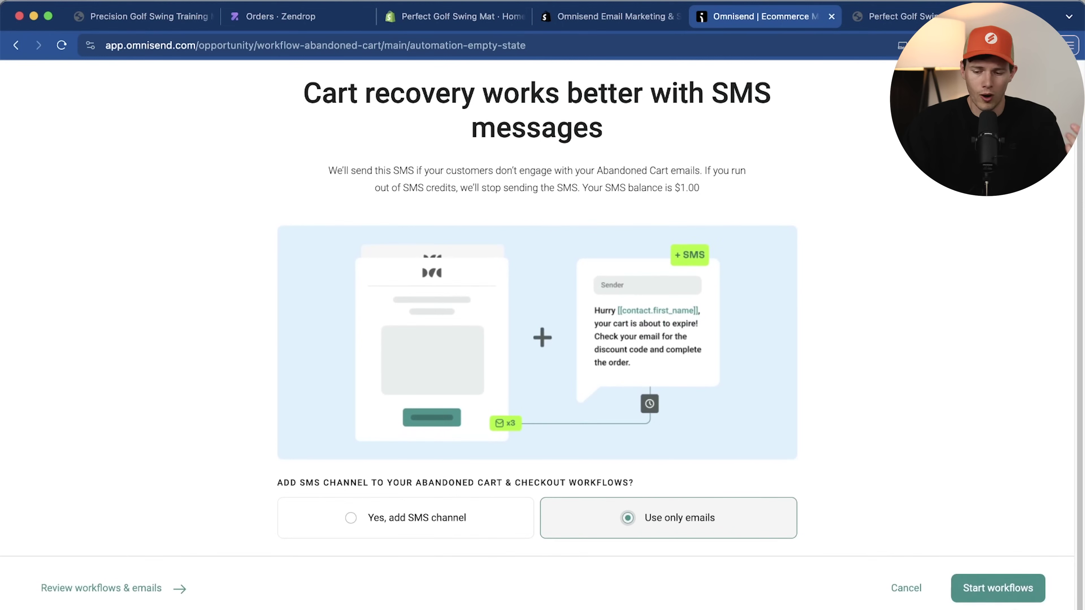
{"action": "left_click", "coordinate": [1016, 595]}
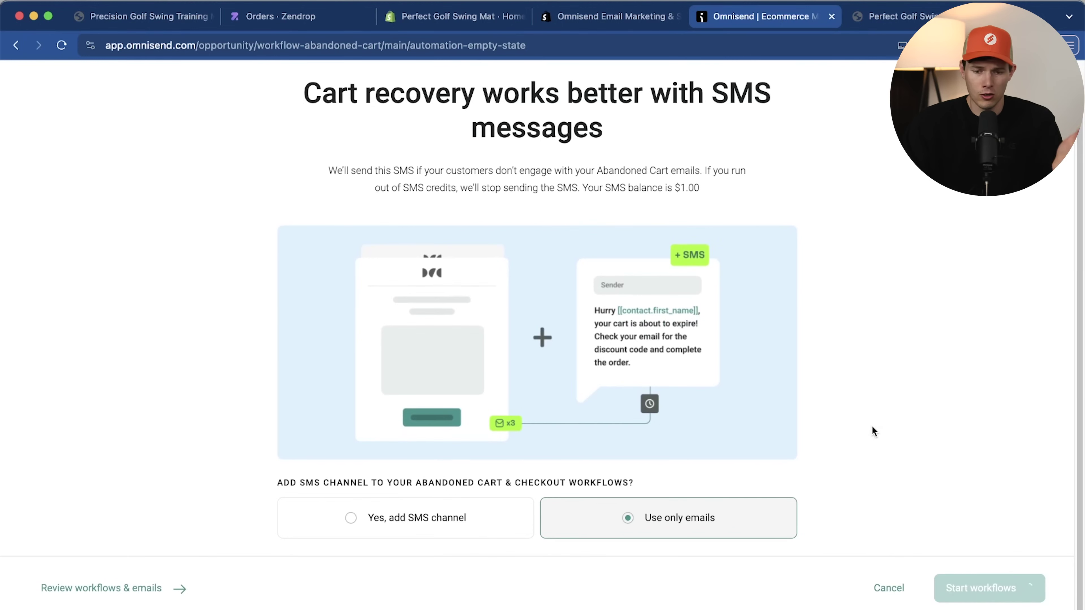
Open the Abandoned Cart workflow from the automation list and look over its sequence of emails and delays
{"action": "left_click", "coordinate": [1002, 588]}
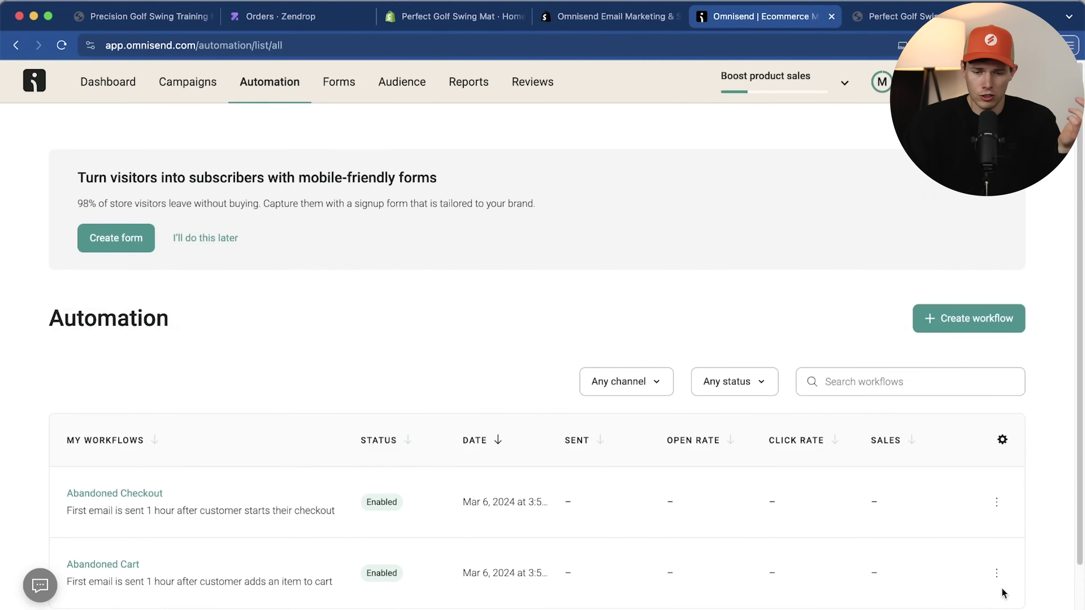
{"action": "scroll", "coordinate": [641, 472], "scroll_direction": "down", "scroll_amount": 3}
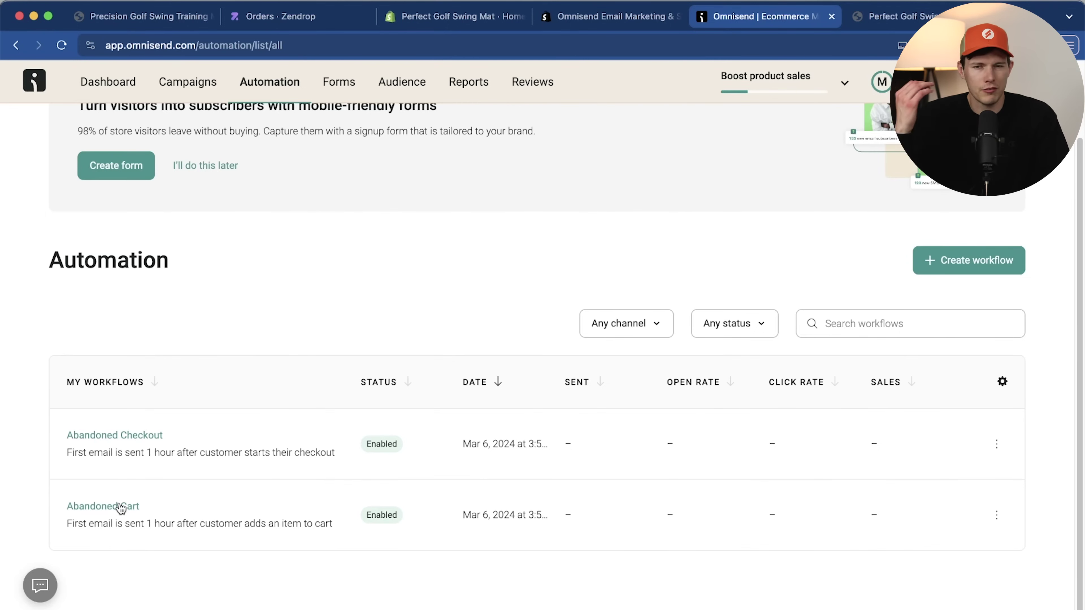
{"action": "left_click", "coordinate": [121, 508]}
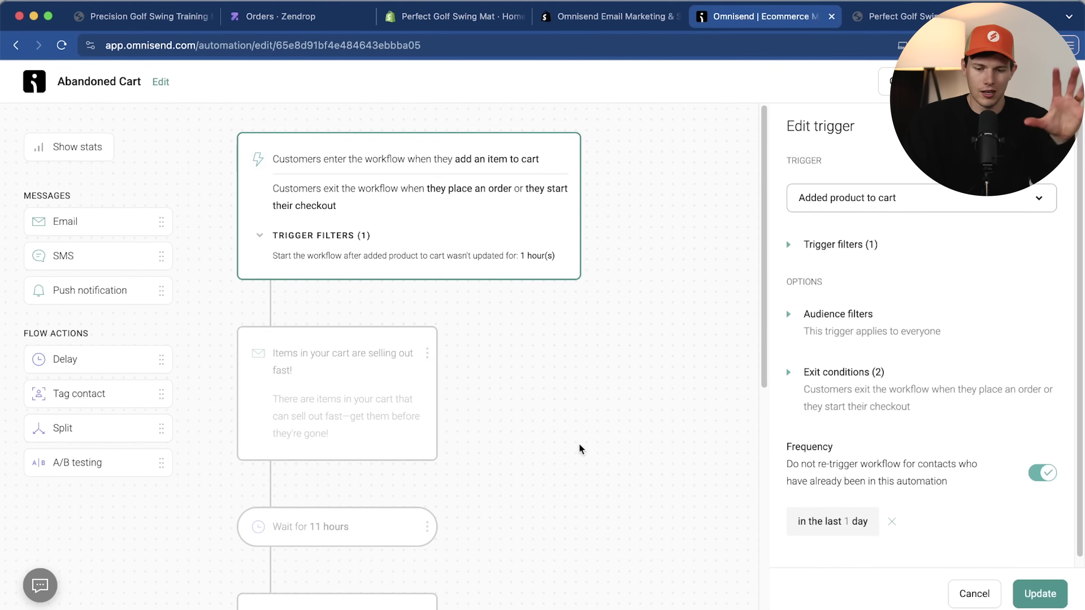
{"action": "left_click", "coordinate": [598, 361]}
{"action": "scroll", "coordinate": [570, 400], "scroll_direction": "down", "scroll_amount": 10}
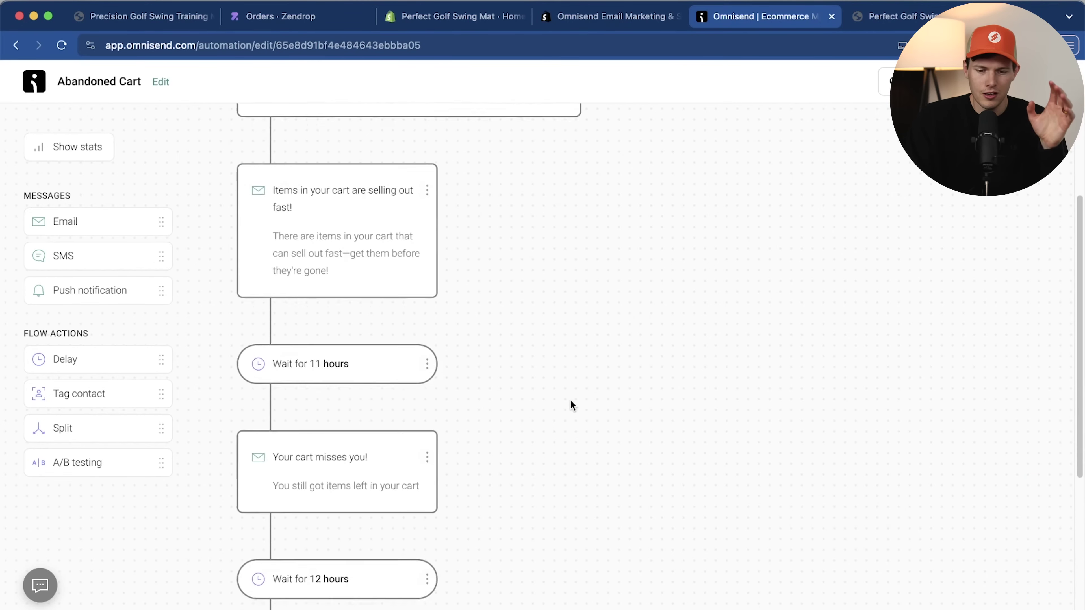
{"action": "scroll", "coordinate": [570, 400], "scroll_direction": "up", "scroll_amount": 10}
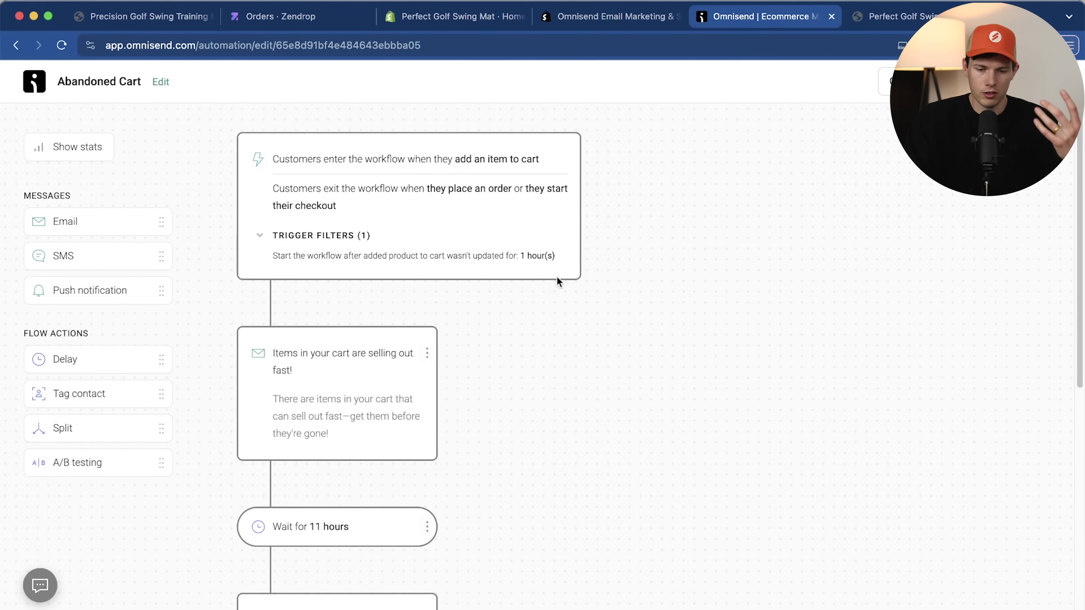
Examine the trigger settings and the first email's settings in the Abandoned Cart workflow
{"action": "left_click", "coordinate": [501, 238]}
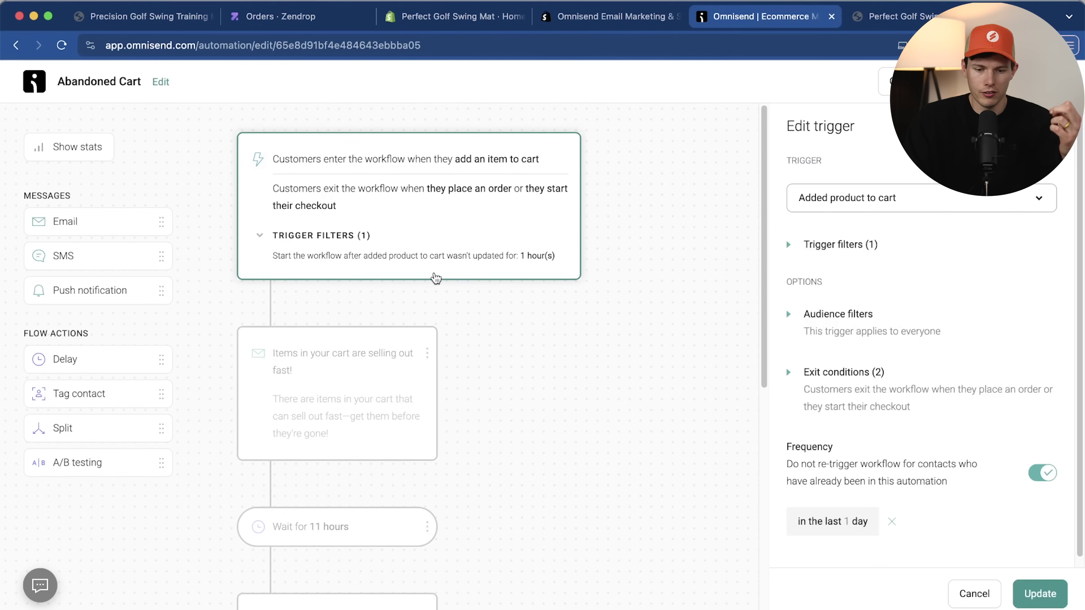
{"action": "scroll", "coordinate": [574, 284], "scroll_direction": "down", "scroll_amount": 3}
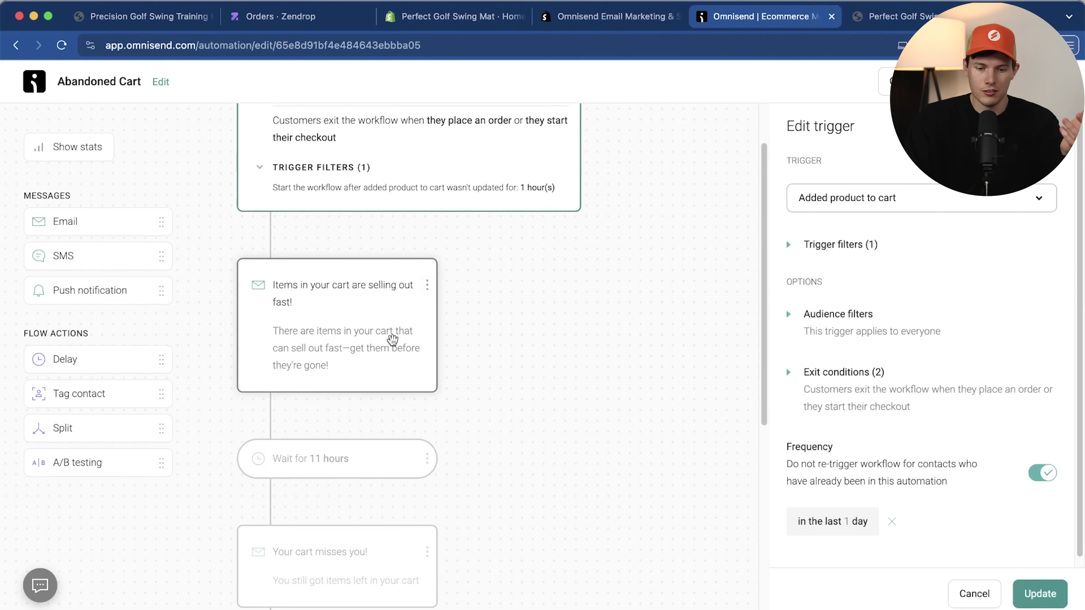
{"action": "left_click", "coordinate": [393, 340]}
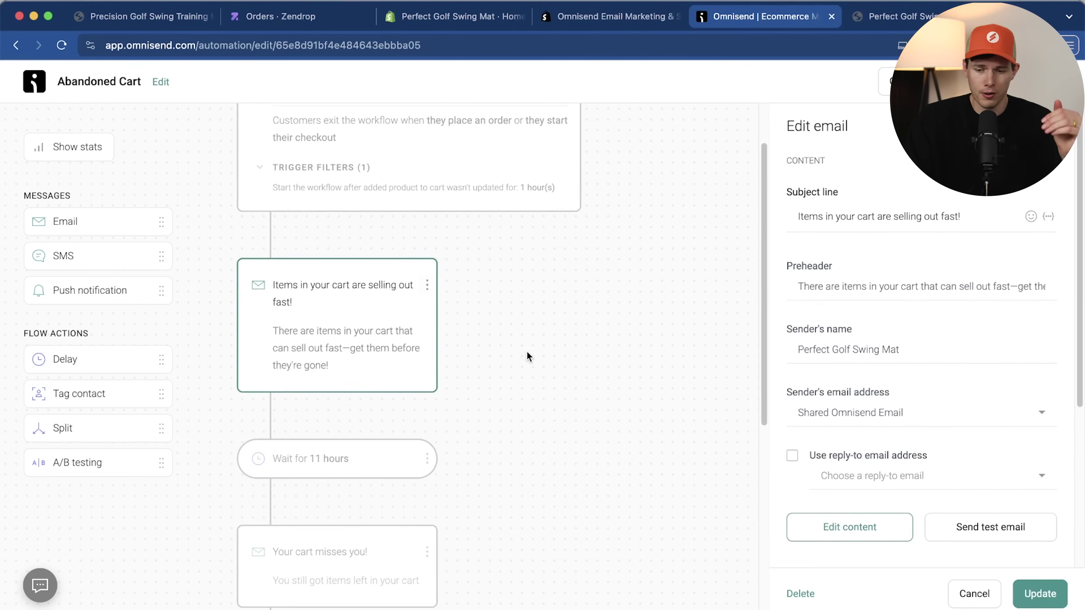
{"action": "scroll", "coordinate": [528, 357], "scroll_direction": "down", "scroll_amount": 3}
{"action": "scroll", "coordinate": [914, 333], "scroll_direction": "down", "scroll_amount": 5}
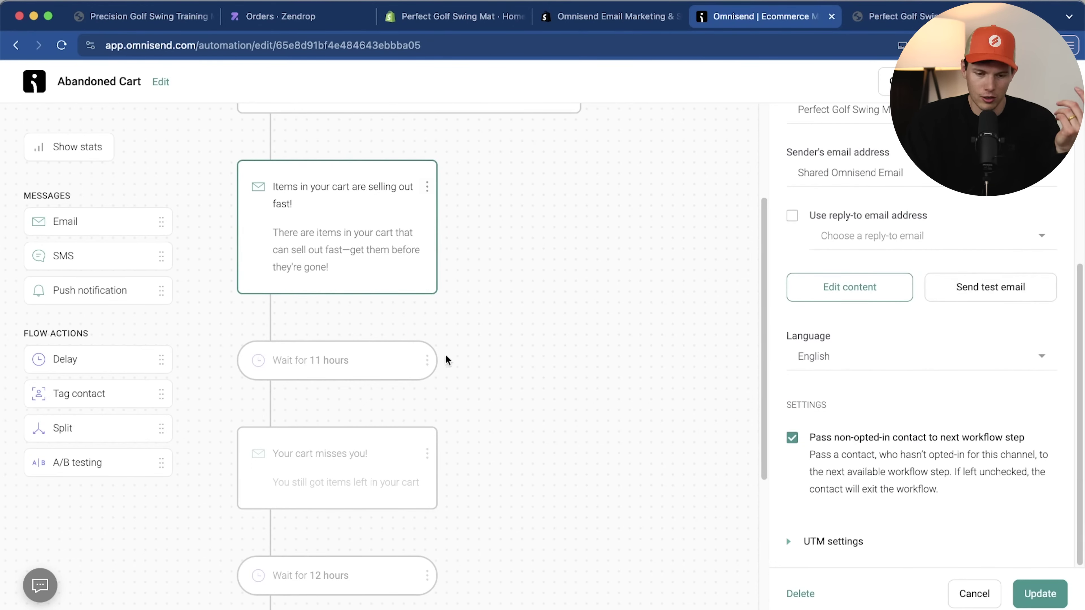
Set the delay after the first abandoned cart email to 17 hours
{"action": "left_click", "coordinate": [349, 360]}
{"action": "scroll", "coordinate": [527, 446], "scroll_direction": "down", "scroll_amount": 3}
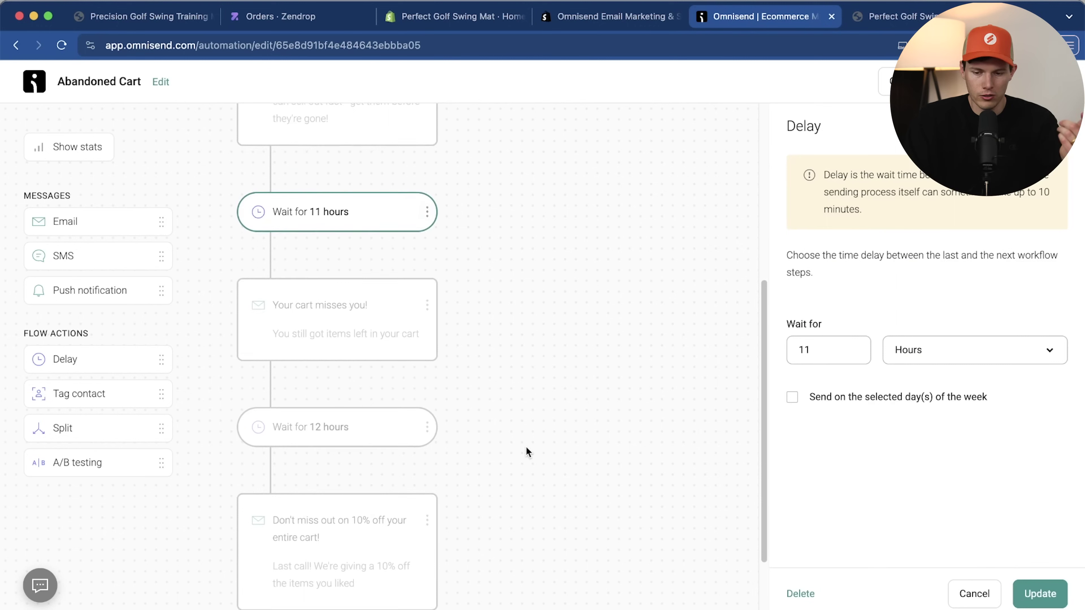
{"action": "left_click_drag", "start_coordinate": [813, 349], "coordinate": [741, 347]}
{"action": "type", "text": "13"}
{"action": "key", "text": "BackSpace"}
{"action": "type", "text": "1"}
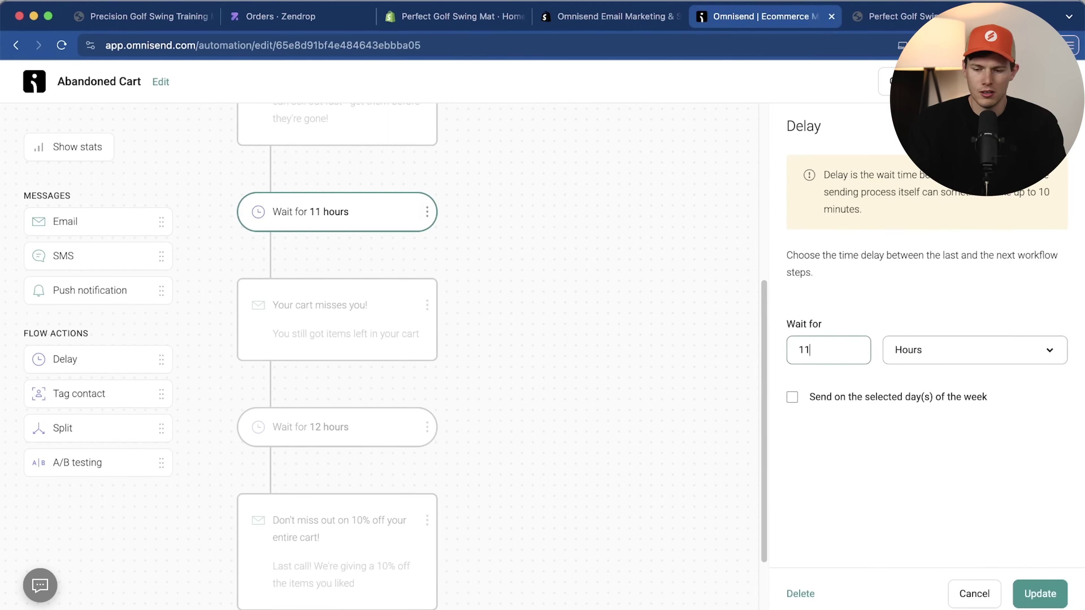
{"action": "key", "text": "BackSpace"}
{"action": "type", "text": "7"}
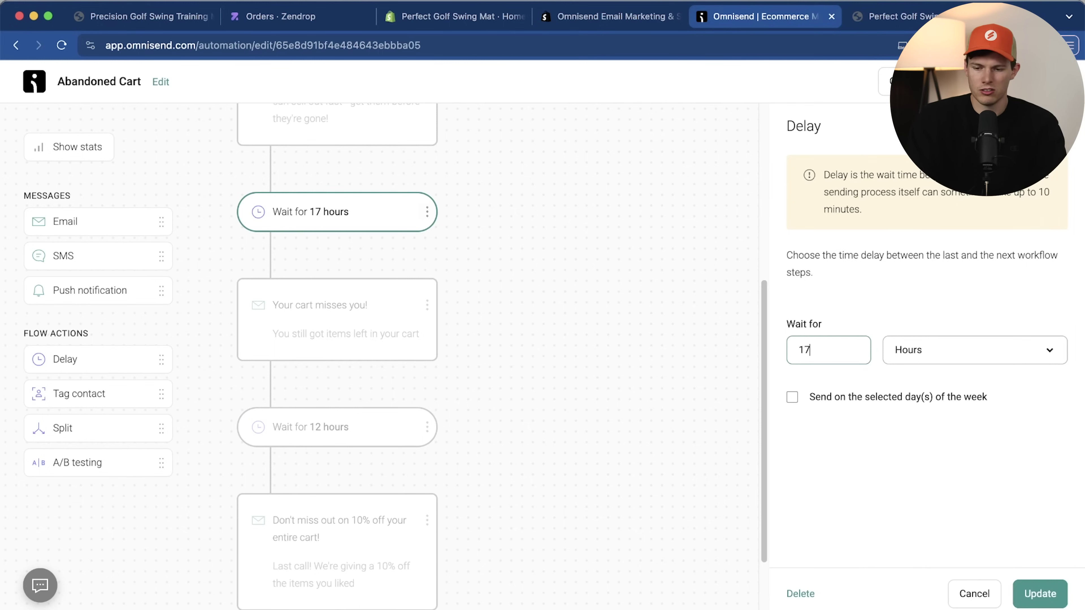
{"action": "left_click", "coordinate": [1040, 594]}
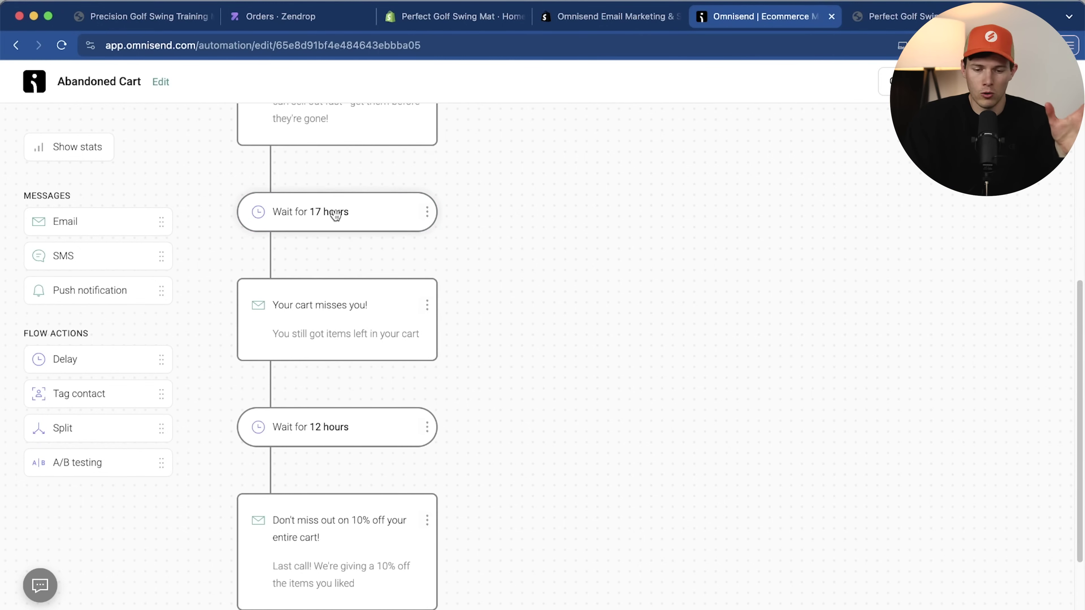
Review the second email, the second delay and the 10% off email, and save the Abandoned Cart workflow
{"action": "scroll", "coordinate": [357, 325], "scroll_direction": "down", "scroll_amount": 3}
{"action": "left_click", "coordinate": [344, 251]}
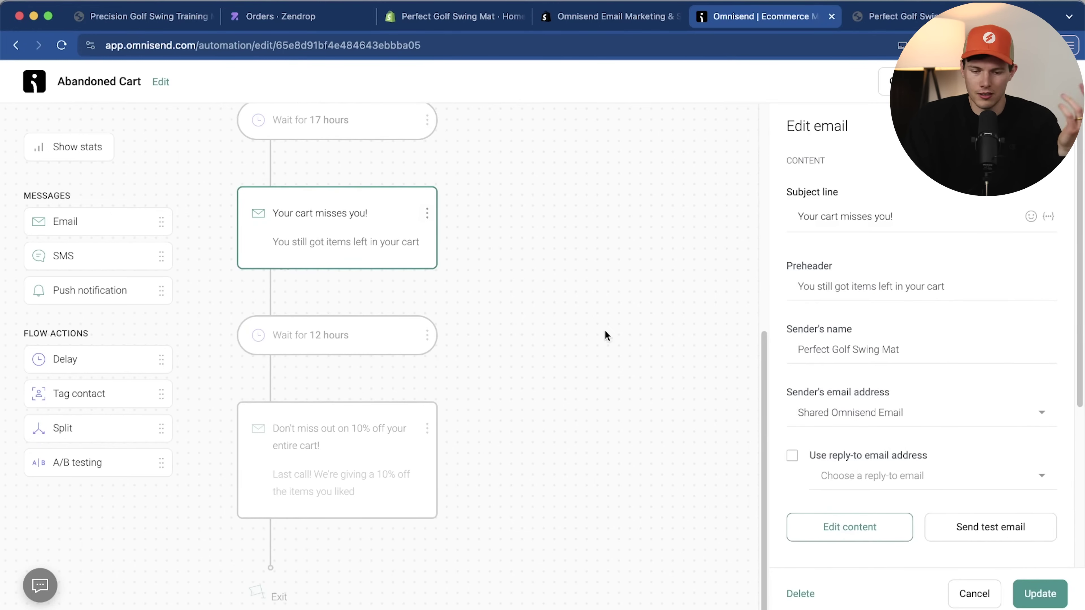
{"action": "left_click", "coordinate": [346, 337]}
{"action": "left_click", "coordinate": [363, 470]}
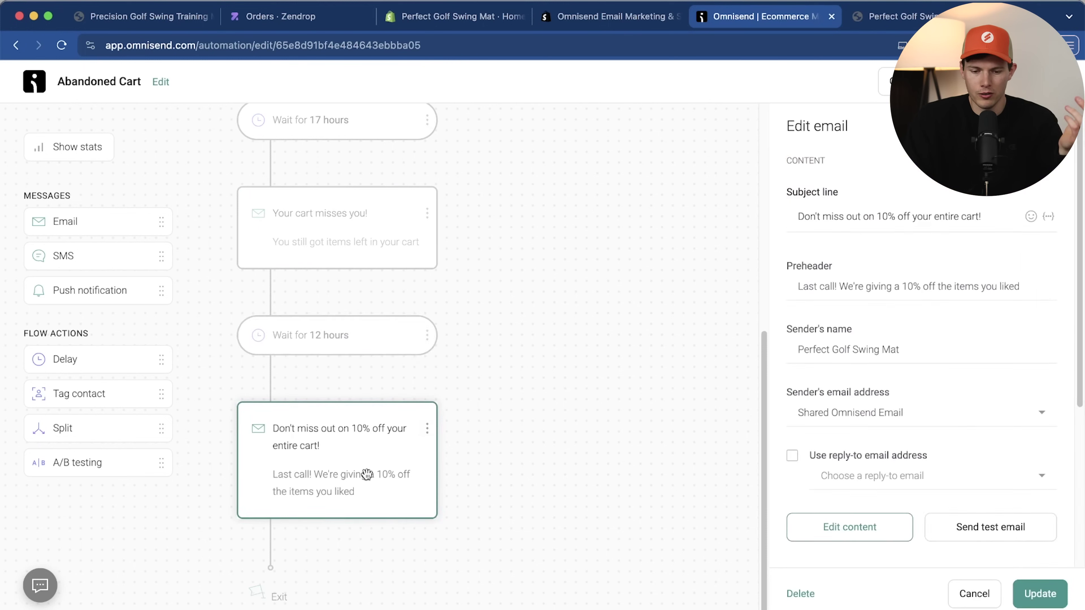
{"action": "scroll", "coordinate": [1067, 333], "scroll_direction": "down", "scroll_amount": 3}
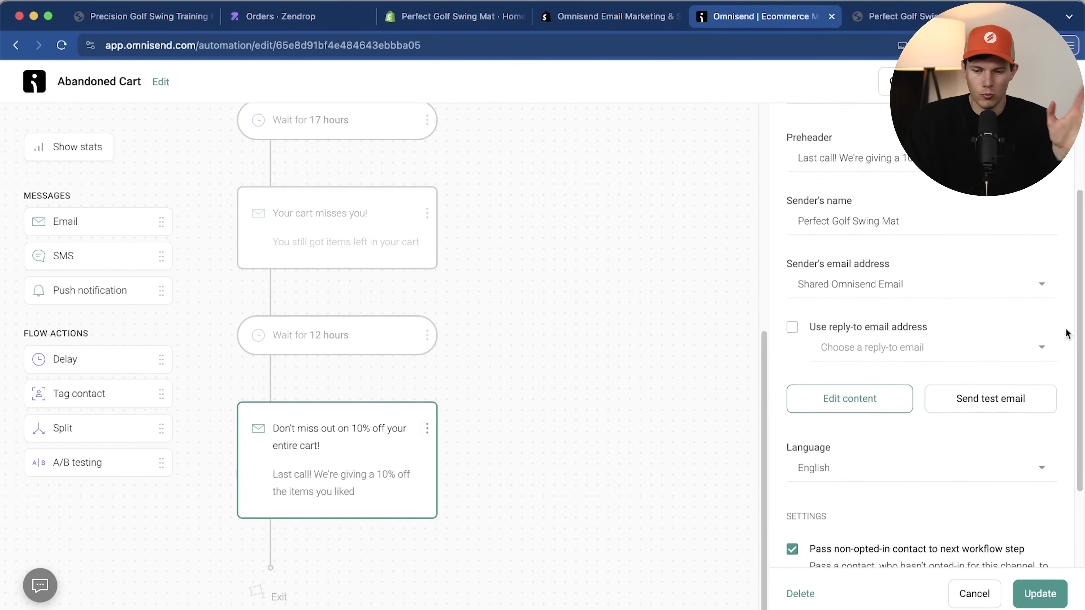
{"action": "scroll", "coordinate": [1065, 336], "scroll_direction": "up", "scroll_amount": 5}
{"action": "scroll", "coordinate": [396, 487], "scroll_direction": "down", "scroll_amount": 1}
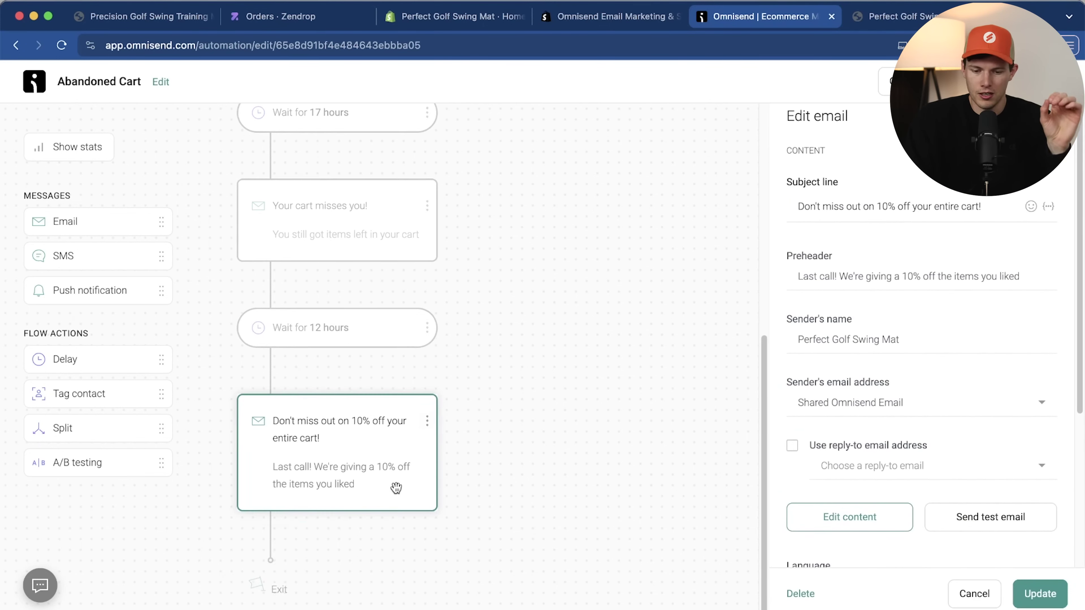
{"action": "scroll", "coordinate": [395, 487], "scroll_direction": "up", "scroll_amount": 5}
{"action": "scroll", "coordinate": [395, 487], "scroll_direction": "down", "scroll_amount": 5}
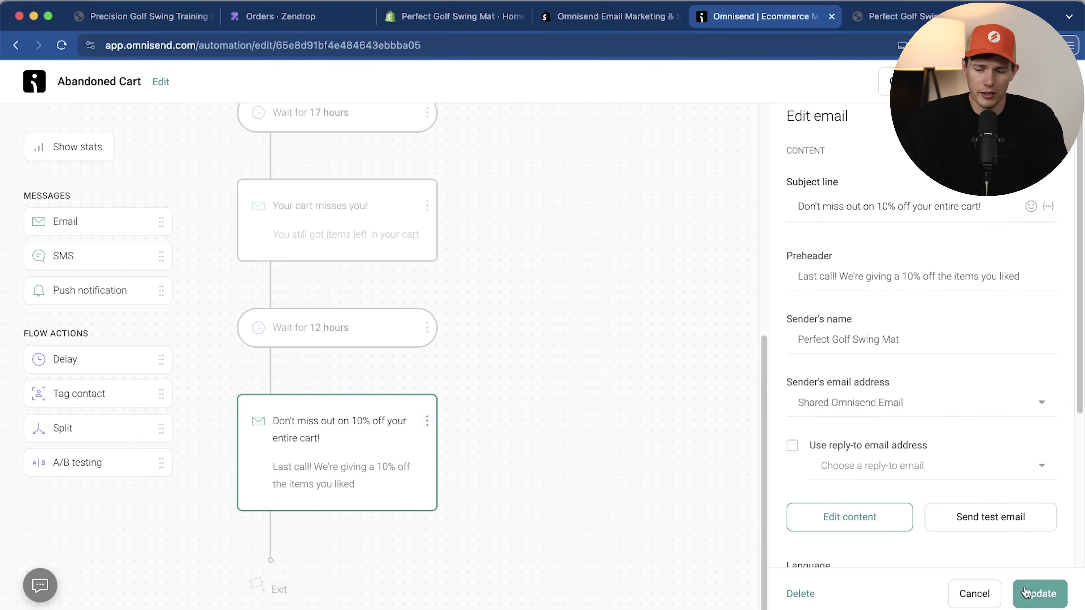
{"action": "left_click", "coordinate": [1042, 594]}
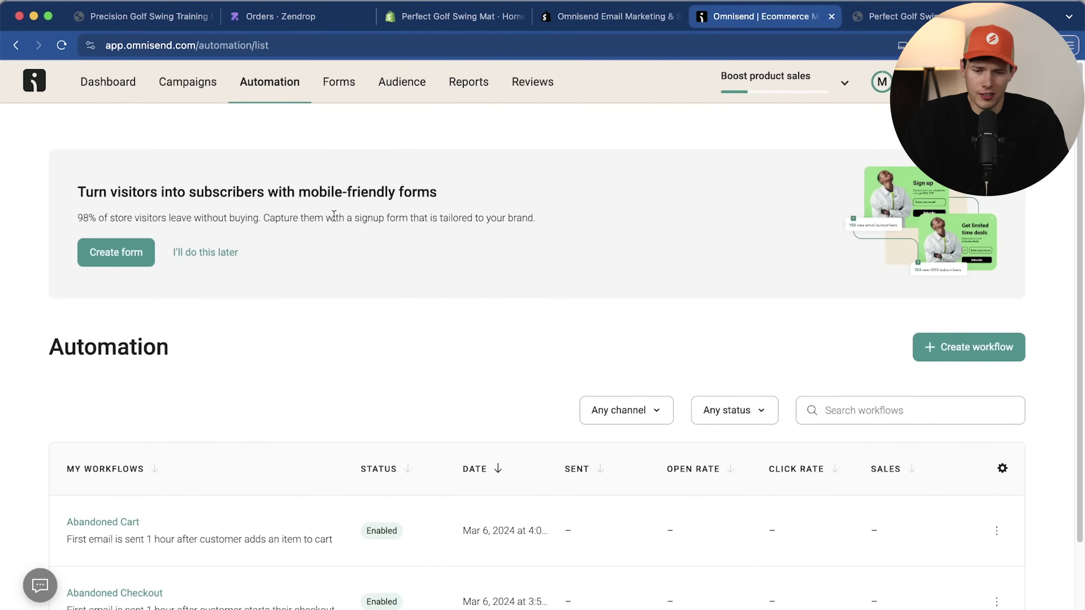
Browse the recommended and full lists of pre-built automation workflows, and return to the automation list
{"action": "left_click", "coordinate": [946, 347]}
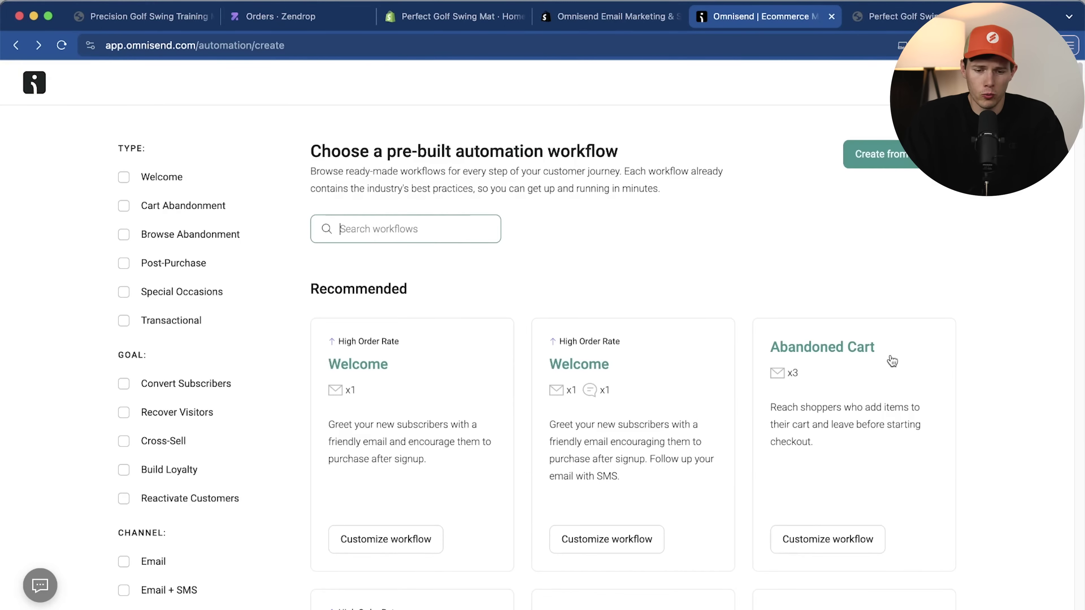
{"action": "scroll", "coordinate": [361, 280], "scroll_direction": "down", "scroll_amount": 3}
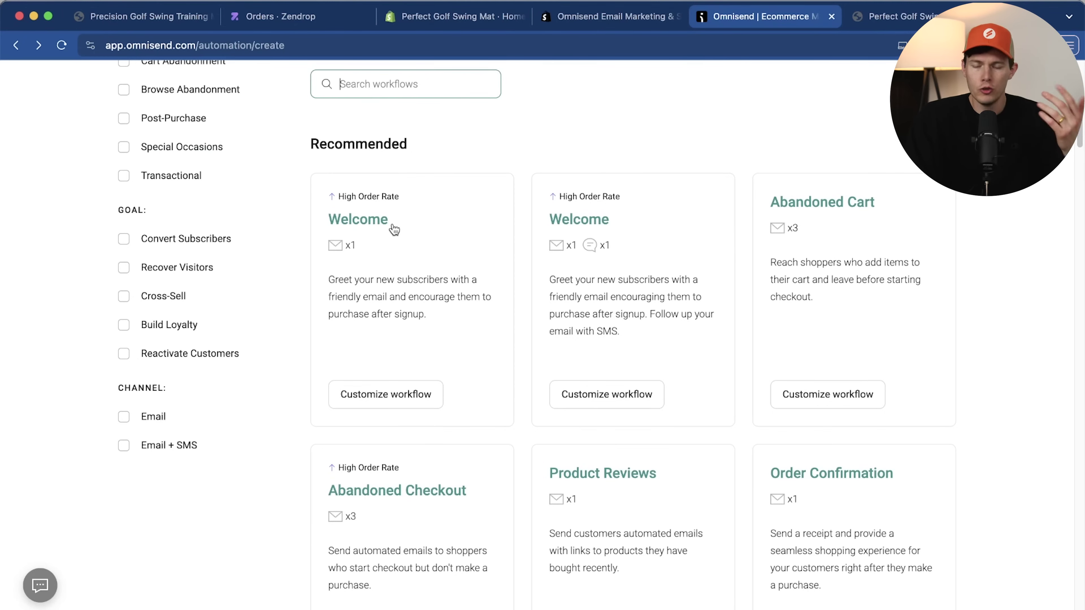
{"action": "scroll", "coordinate": [1001, 360], "scroll_direction": "down", "scroll_amount": 5}
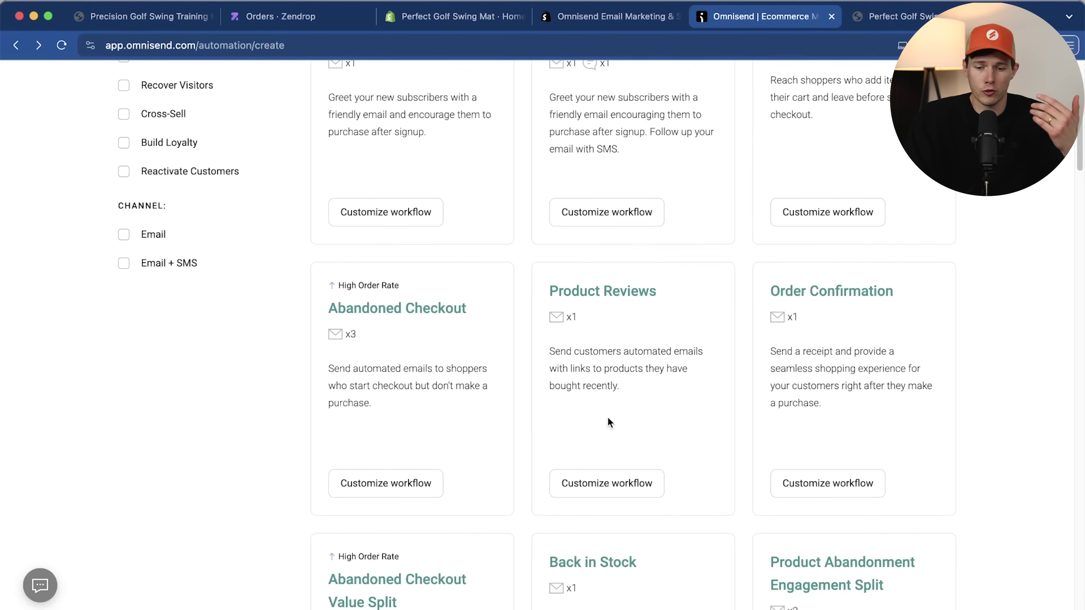
{"action": "scroll", "coordinate": [967, 380], "scroll_direction": "down", "scroll_amount": 1}
{"action": "scroll", "coordinate": [968, 379], "scroll_direction": "down", "scroll_amount": 2}
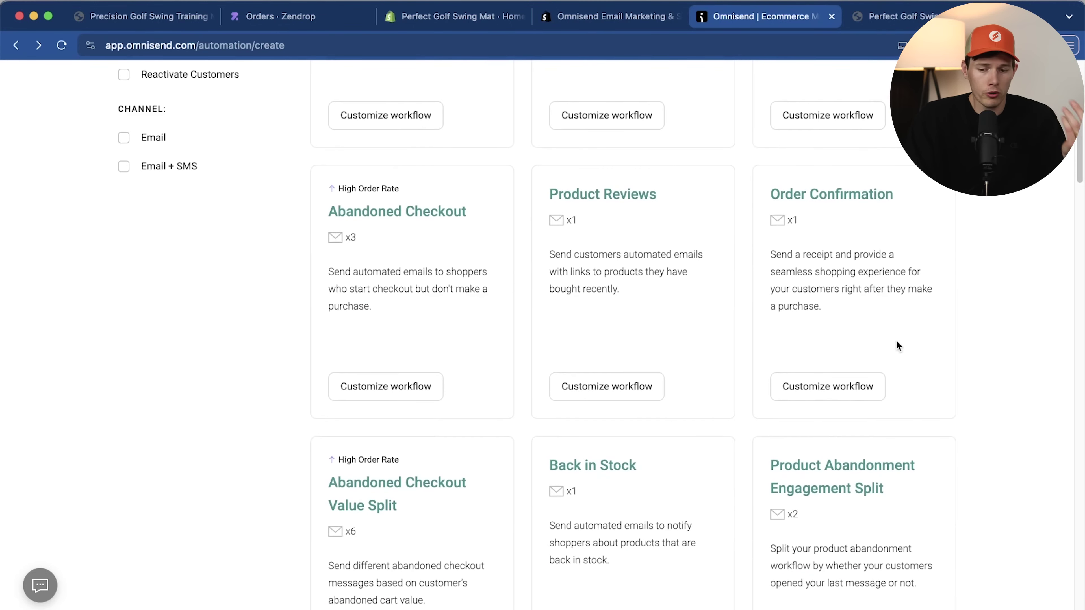
{"action": "scroll", "coordinate": [1046, 467], "scroll_direction": "down", "scroll_amount": 6}
{"action": "scroll", "coordinate": [1046, 468], "scroll_direction": "down", "scroll_amount": 1}
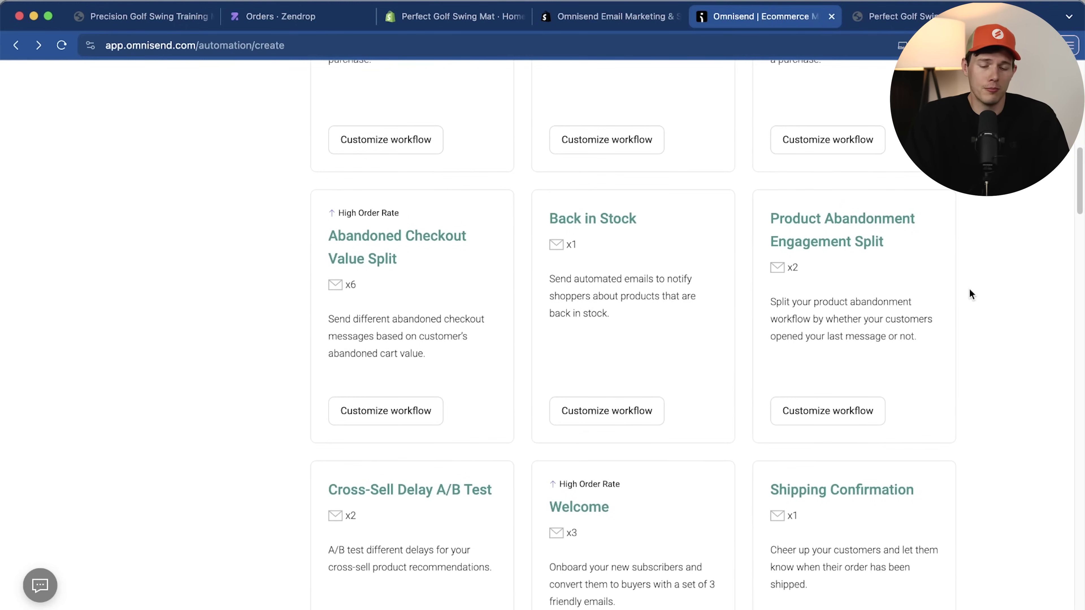
{"action": "scroll", "coordinate": [969, 293], "scroll_direction": "down", "scroll_amount": 2}
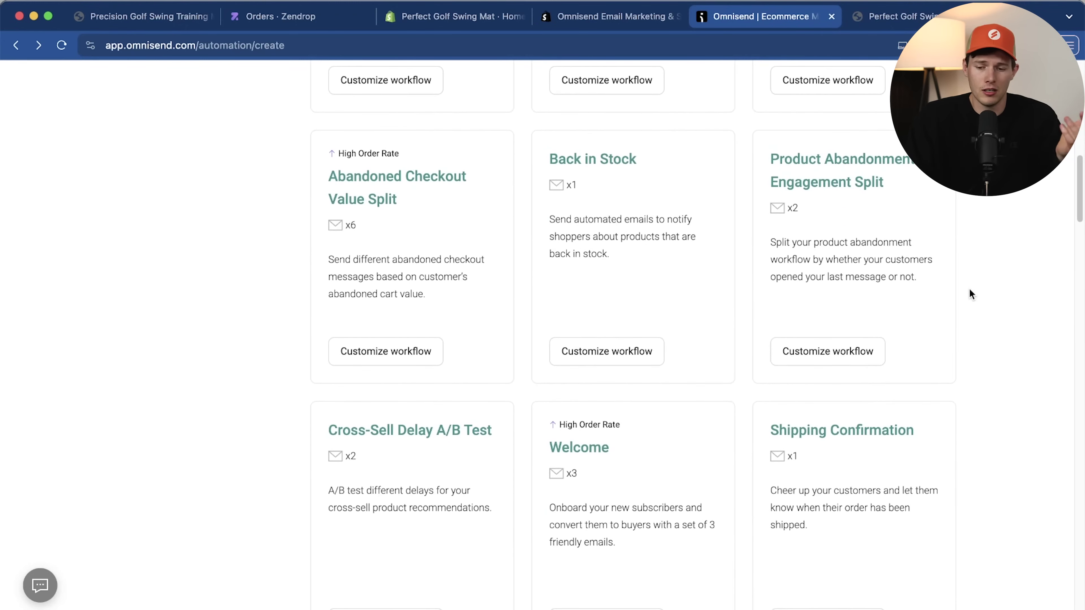
{"action": "scroll", "coordinate": [970, 293], "scroll_direction": "down", "scroll_amount": 1}
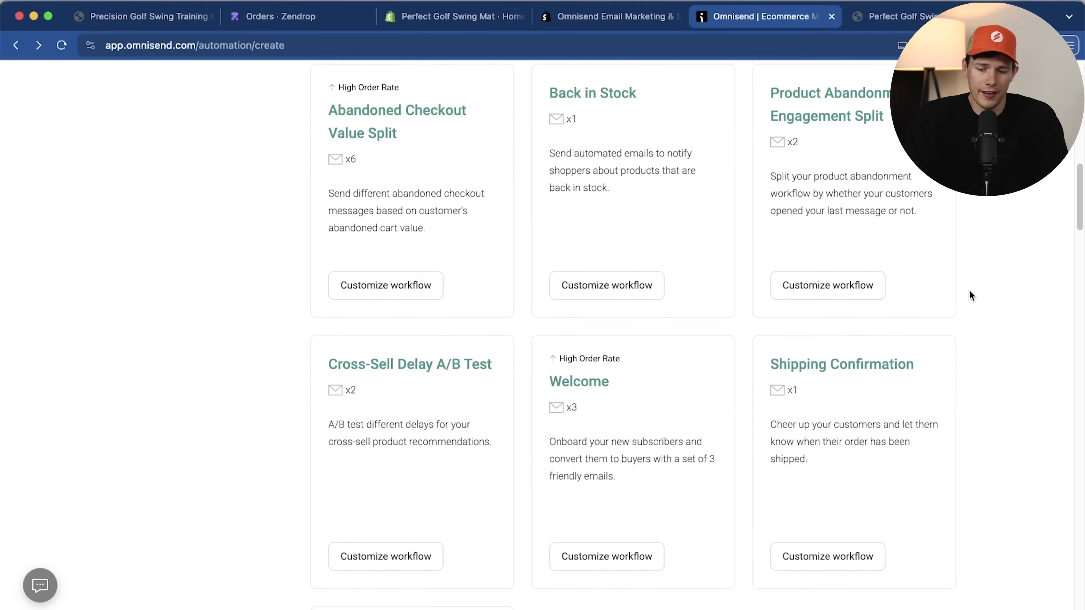
{"action": "scroll", "coordinate": [970, 295], "scroll_direction": "down", "scroll_amount": 7}
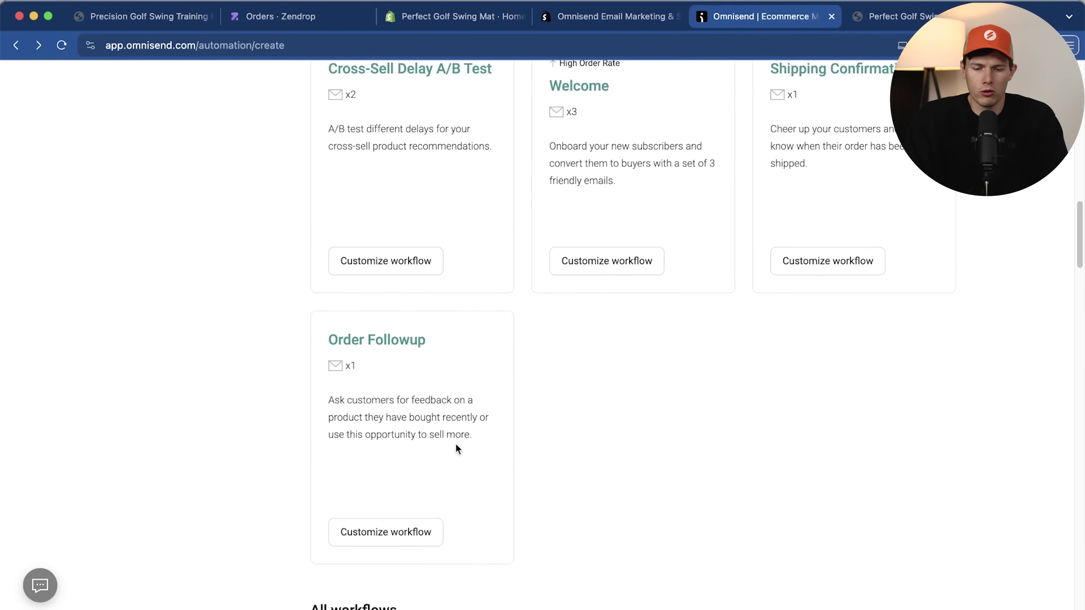
{"action": "scroll", "coordinate": [456, 445], "scroll_direction": "down", "scroll_amount": 14}
{"action": "scroll", "coordinate": [284, 399], "scroll_direction": "up", "scroll_amount": 2}
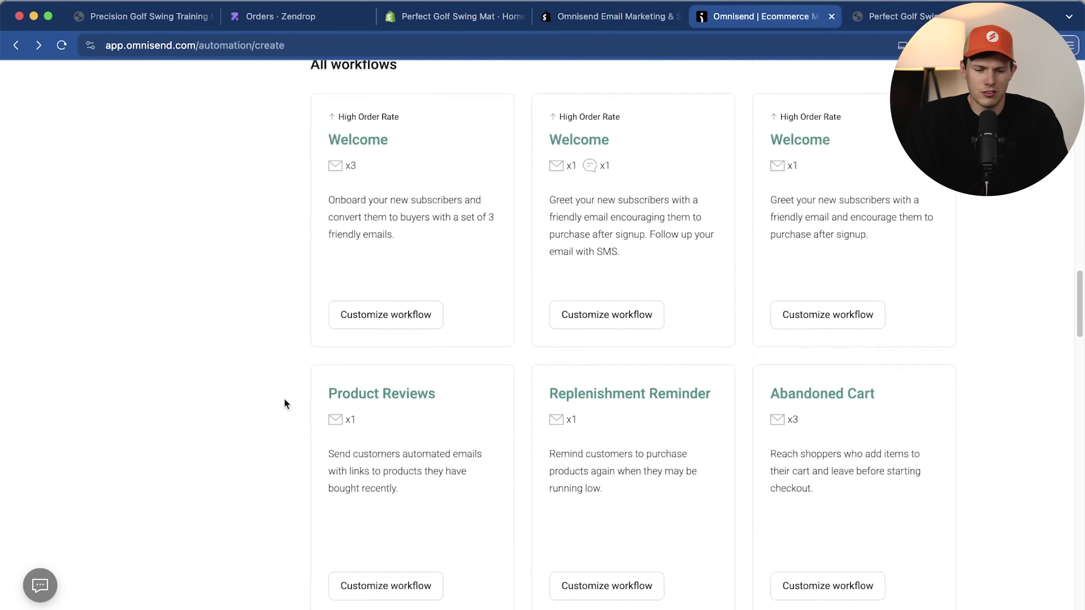
{"action": "scroll", "coordinate": [284, 399], "scroll_direction": "up", "scroll_amount": 12}
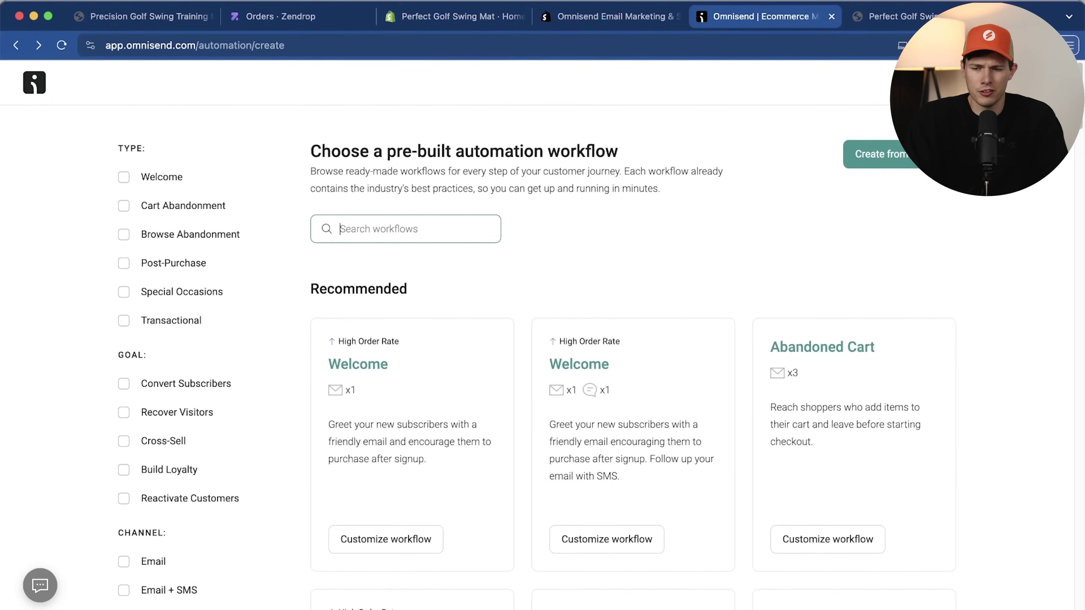
{"action": "key", "text": "super+bracketleft"}
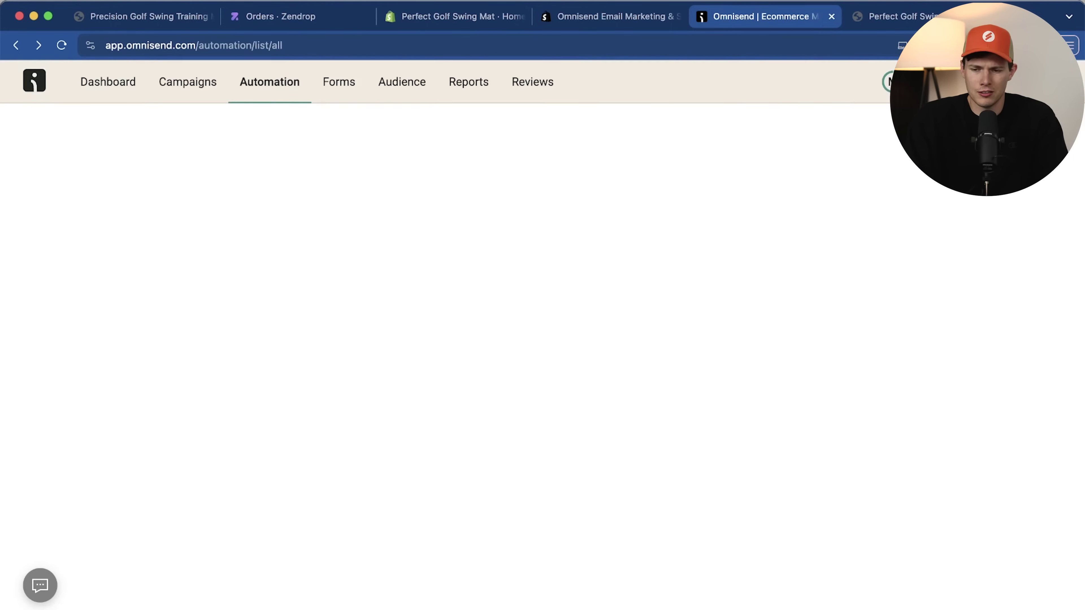
View the Omnisend pricing plans from the account options, close them, and switch to the Shopify admin
{"action": "left_click", "coordinate": [881, 82]}
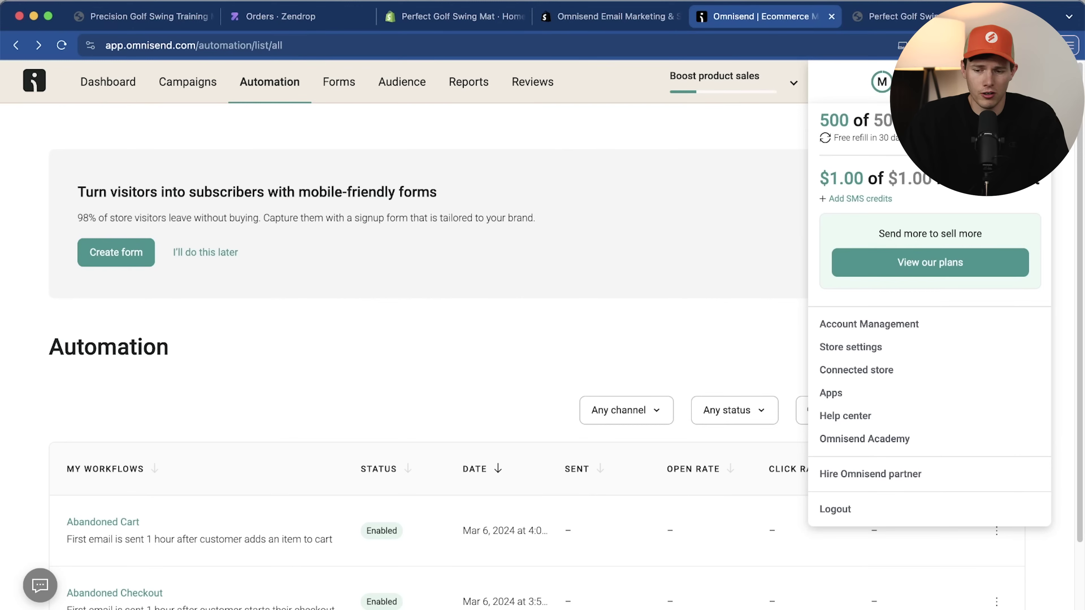
{"action": "left_click", "coordinate": [923, 269]}
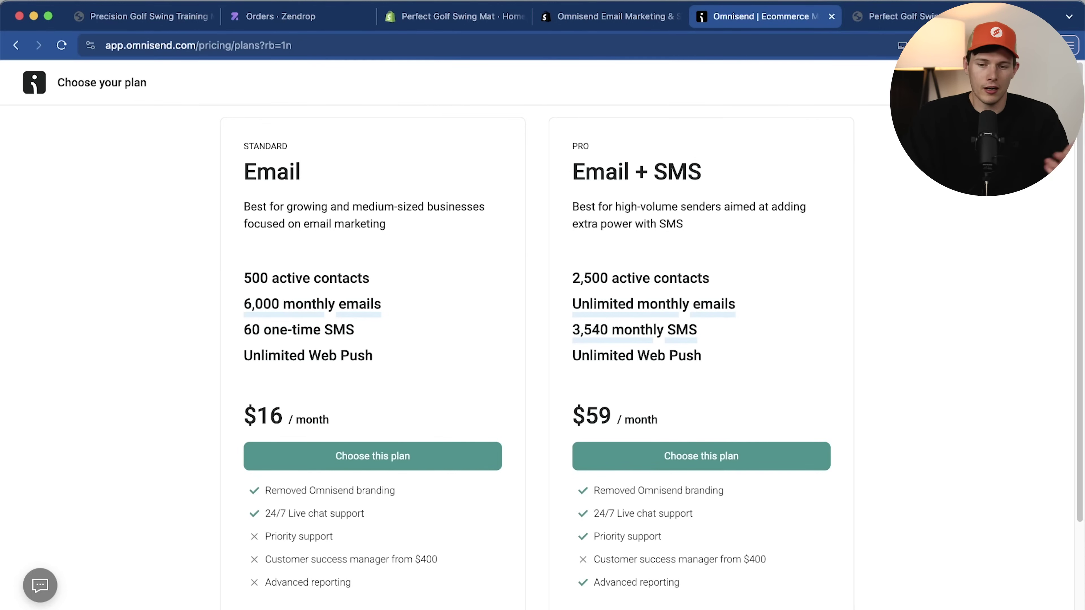
{"action": "left_click", "coordinate": [1059, 82]}
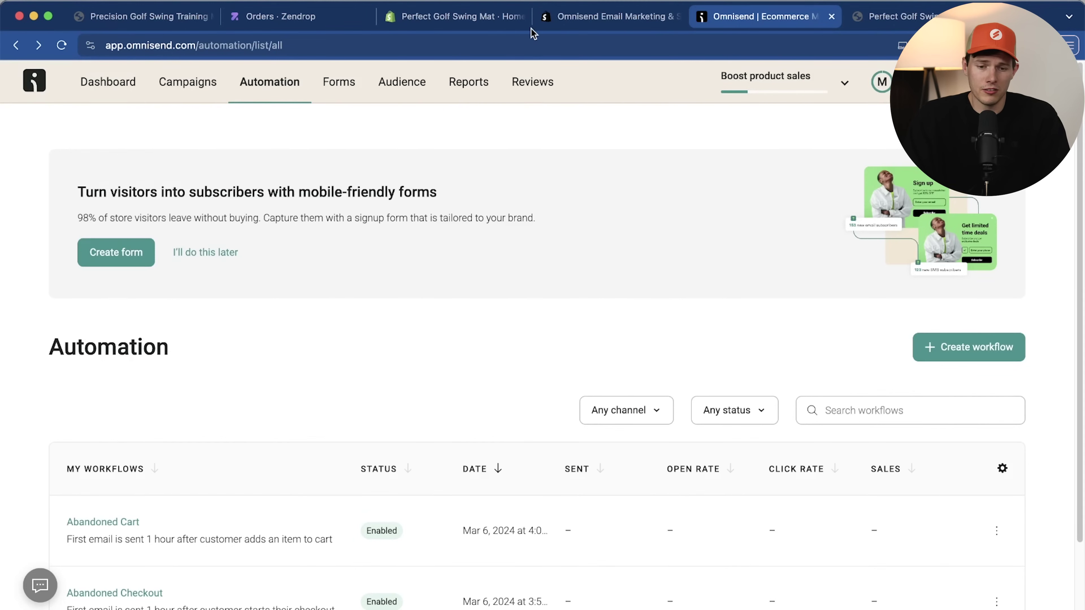
{"action": "left_click", "coordinate": [447, 17]}
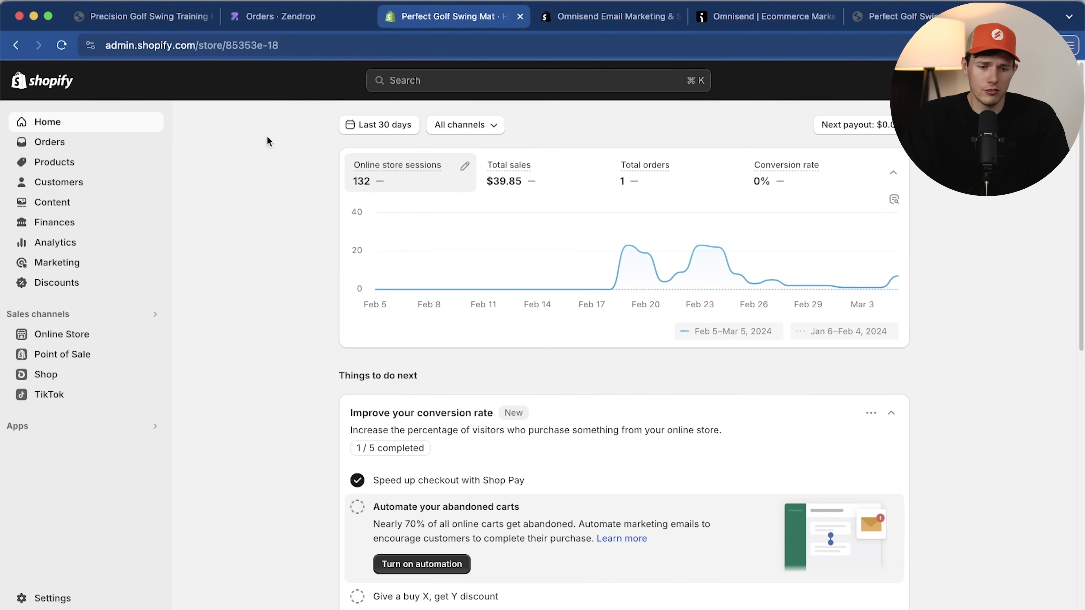